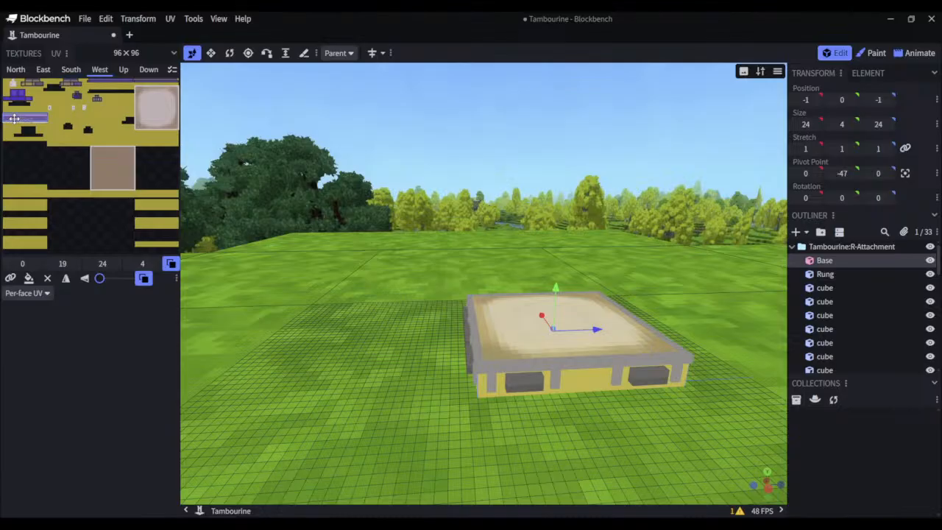
Enable moving the texture along with the UV and relocate the Base's Up and Down faces to UV position 54, 38
{"action": "left_click_drag", "start_coordinate": [14, 118], "coordinate": [12, 121]}
{"action": "left_click", "coordinate": [131, 170]}
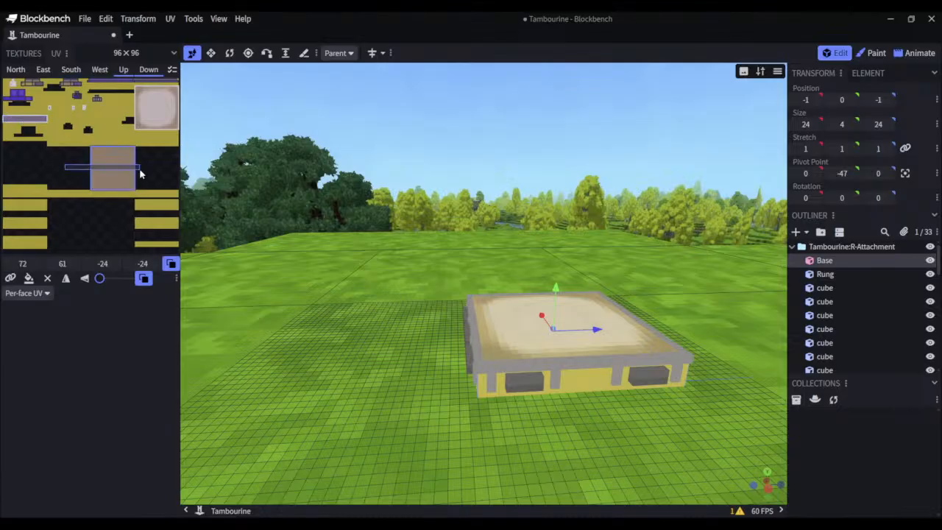
{"action": "mouse_move", "coordinate": [115, 175]}
{"action": "left_mouse_down"}
{"action": "mouse_move", "coordinate": [113, 131]}
{"action": "mouse_move", "coordinate": [115, 173]}
{"action": "left_mouse_up"}
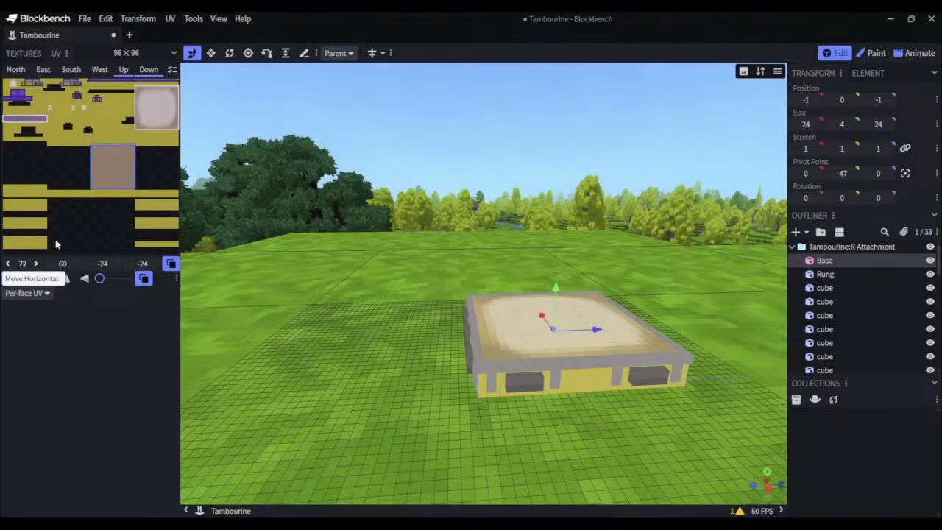
{"action": "left_click", "coordinate": [10, 278]}
{"action": "left_click_drag", "start_coordinate": [109, 159], "coordinate": [78, 127]}
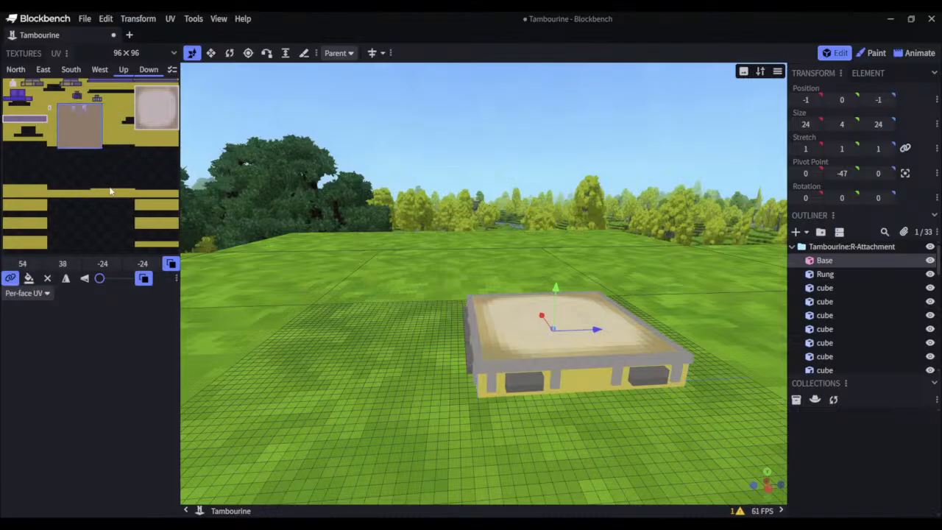
{"action": "left_click_drag", "start_coordinate": [509, 236], "coordinate": [511, 207]}
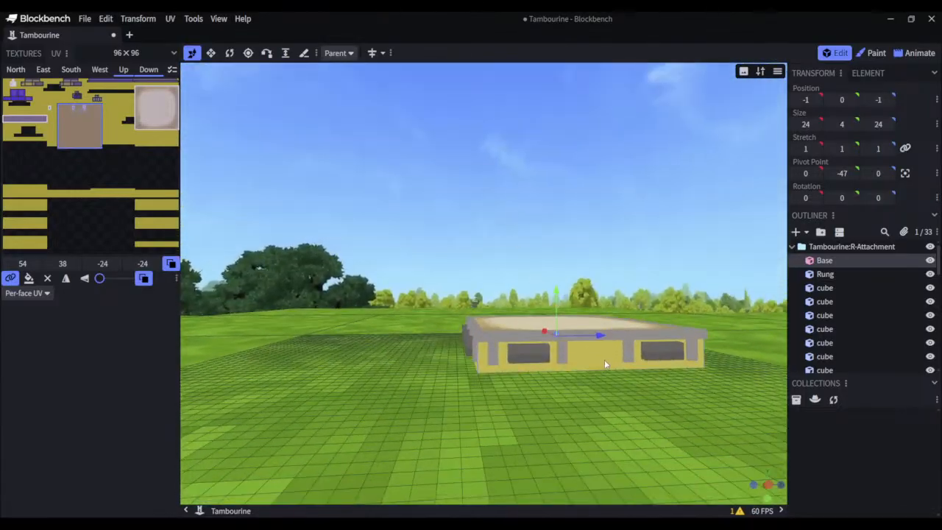
{"action": "left_click_drag", "start_coordinate": [583, 360], "coordinate": [411, 219]}
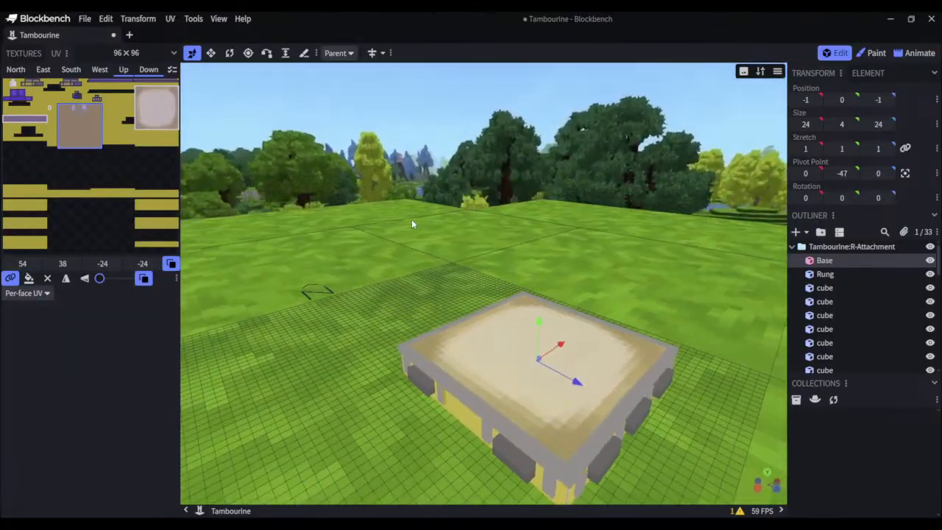
Select all elements, try to set the texture's UV size to 96 × 32, and undo the change
{"action": "left_click", "coordinate": [835, 275]}
{"action": "key", "text": "ctrl+a"}
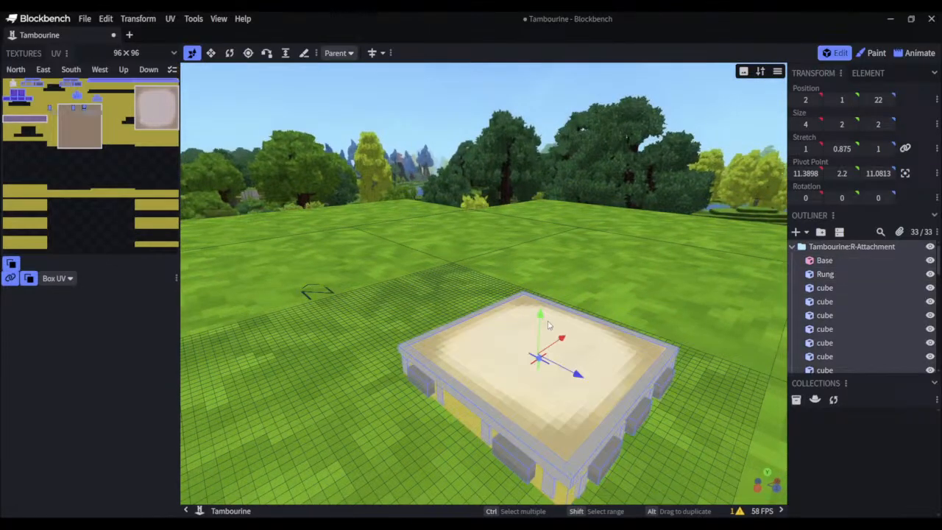
{"action": "left_click_drag", "start_coordinate": [542, 327], "coordinate": [699, 269]}
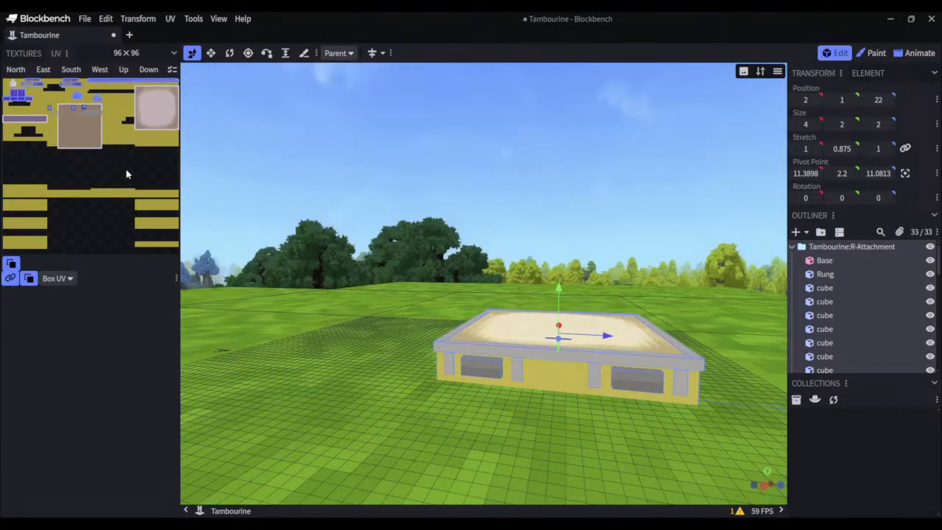
{"action": "left_click", "coordinate": [130, 54]}
{"action": "left_click", "coordinate": [511, 206]}
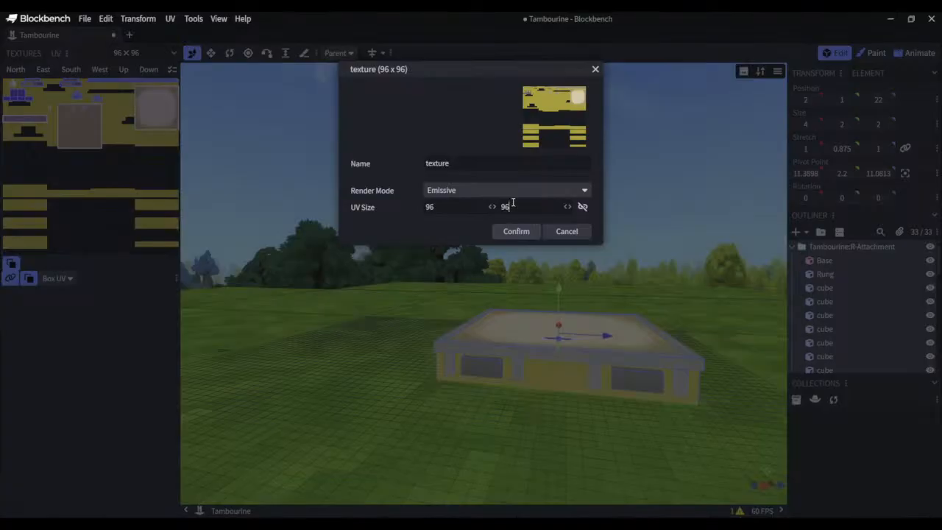
{"action": "key", "text": "BackSpace"}
{"action": "key", "text": "BackSpace"}
{"action": "type", "text": "32"}
{"action": "left_click", "coordinate": [515, 231]}
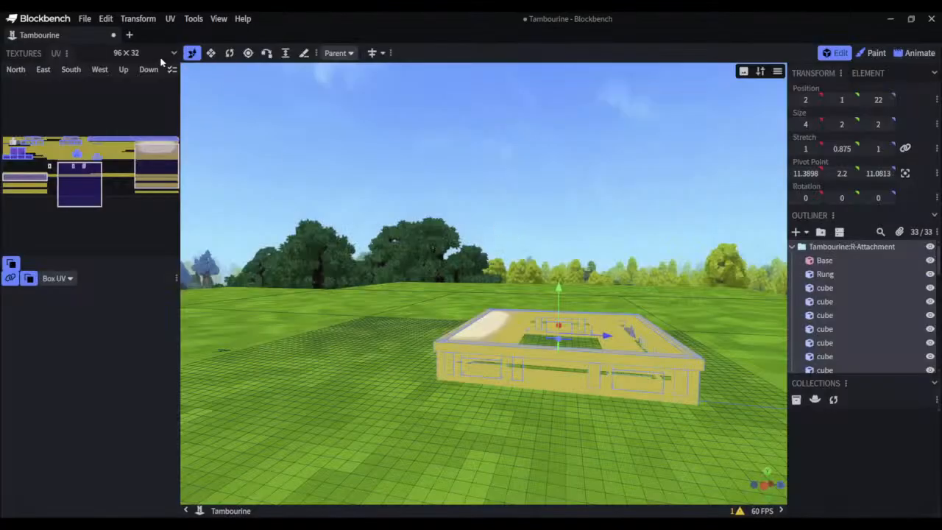
{"action": "key", "text": "ctrl+z"}
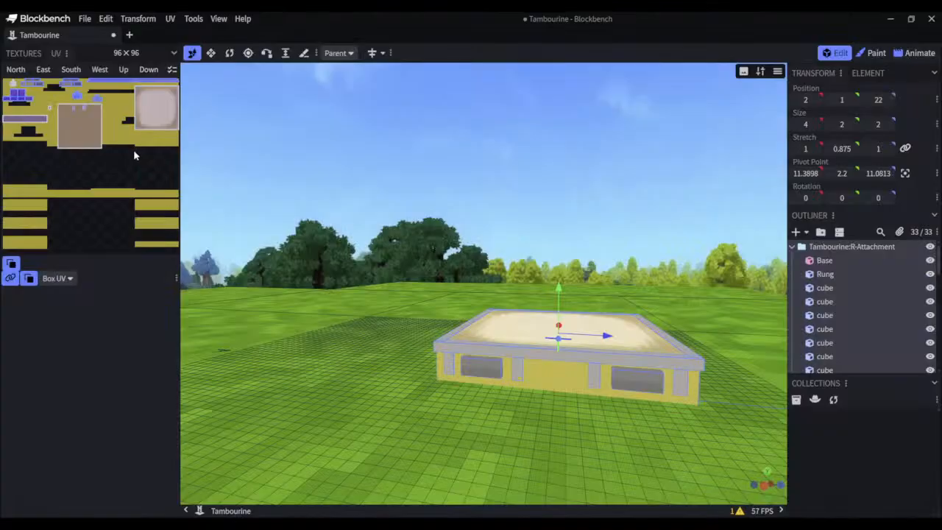
{"action": "left_click", "coordinate": [11, 266]}
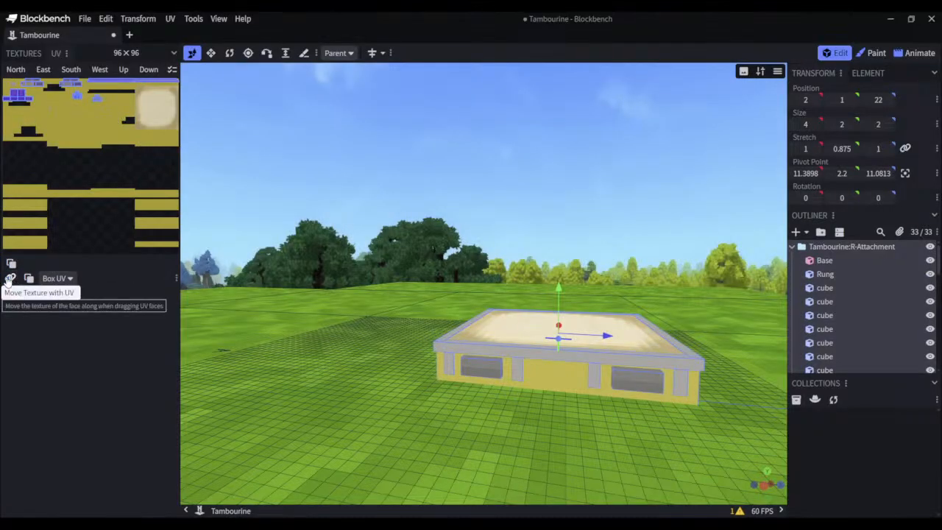
{"action": "left_click", "coordinate": [134, 53]}
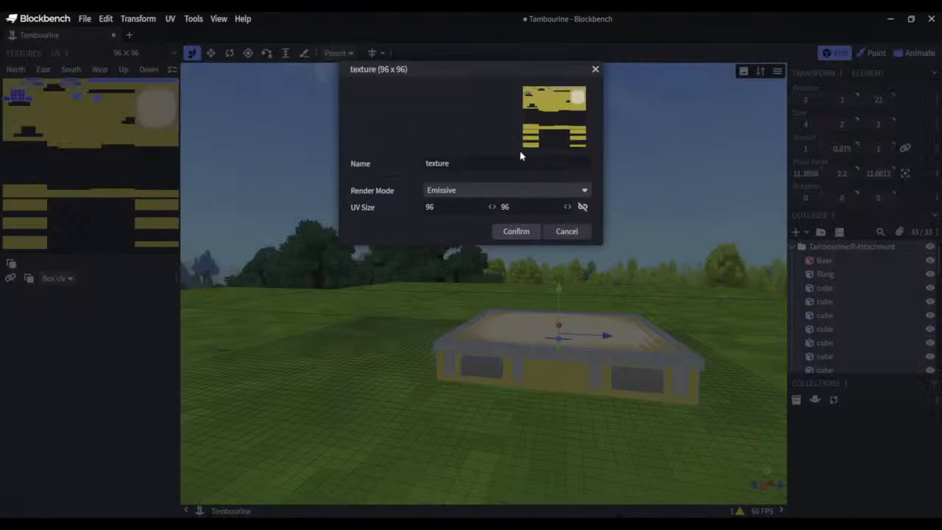
{"action": "left_click", "coordinate": [493, 192]}
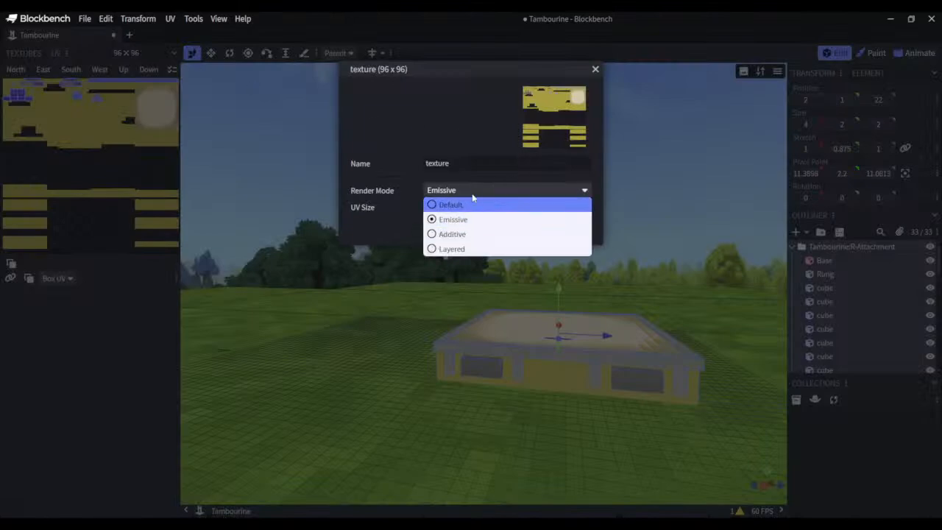
{"action": "left_click", "coordinate": [474, 194]}
{"action": "left_click_drag", "start_coordinate": [447, 207], "coordinate": [400, 206]}
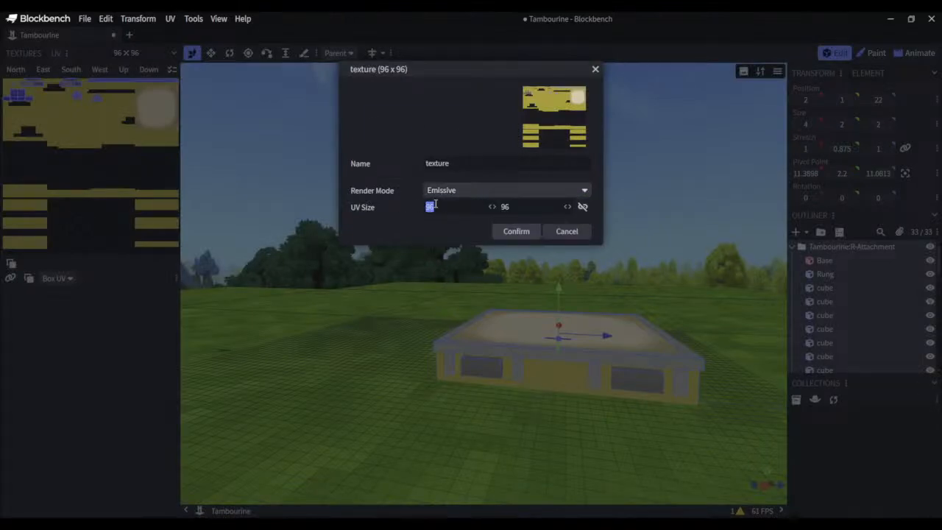
{"action": "left_click", "coordinate": [567, 231]}
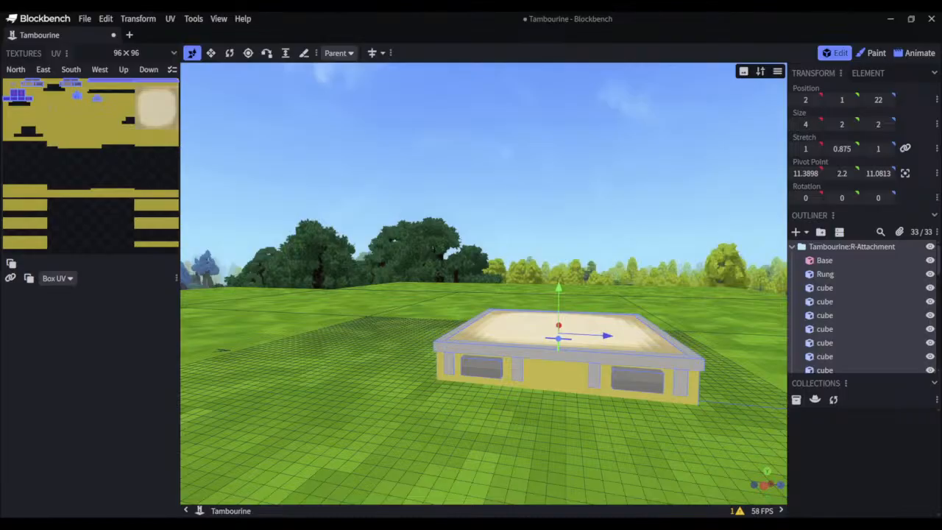
Select the drumhead's 24 × 24 South face in the UV editor and show the UV faces of all elements
{"action": "left_click", "coordinate": [153, 113]}
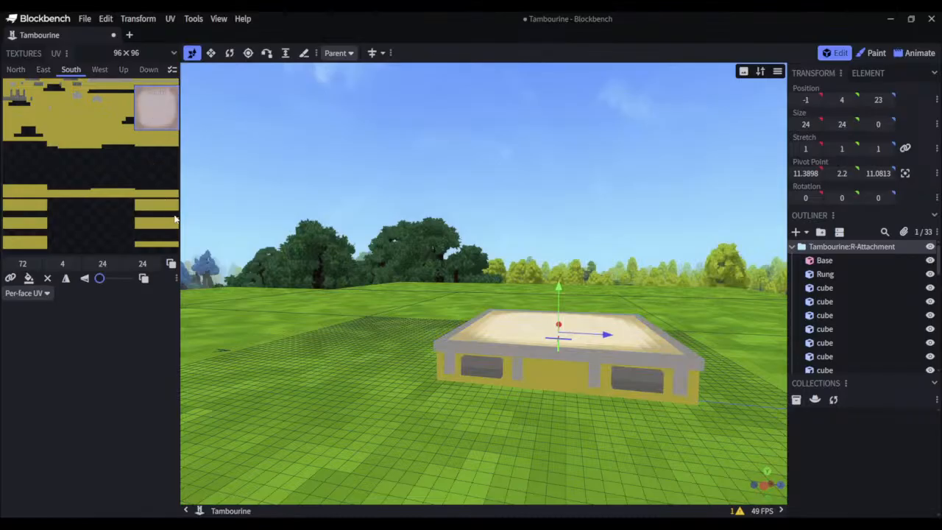
{"action": "left_click", "coordinate": [143, 279]}
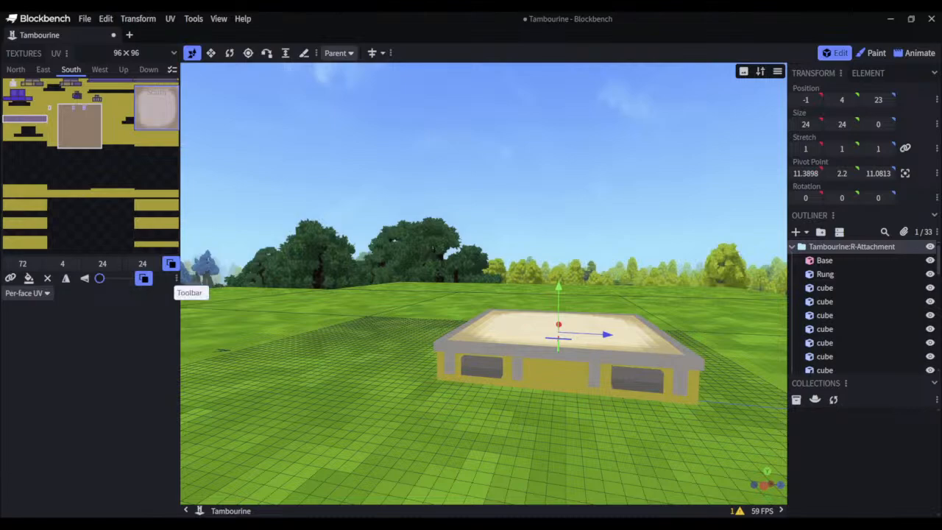
Add the Clear Unused Texture Space command to the UV toolbar and run it on the texture
{"action": "left_click", "coordinate": [175, 279]}
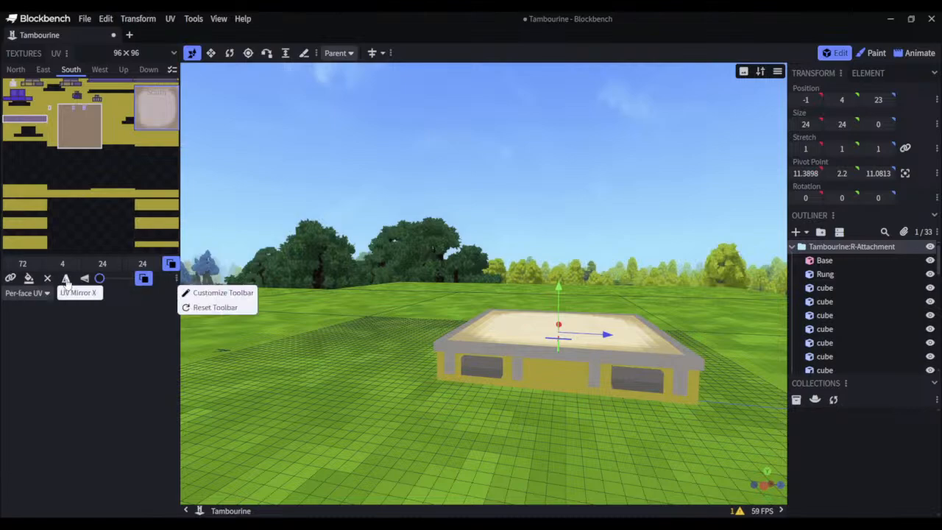
{"action": "left_click", "coordinate": [209, 293]}
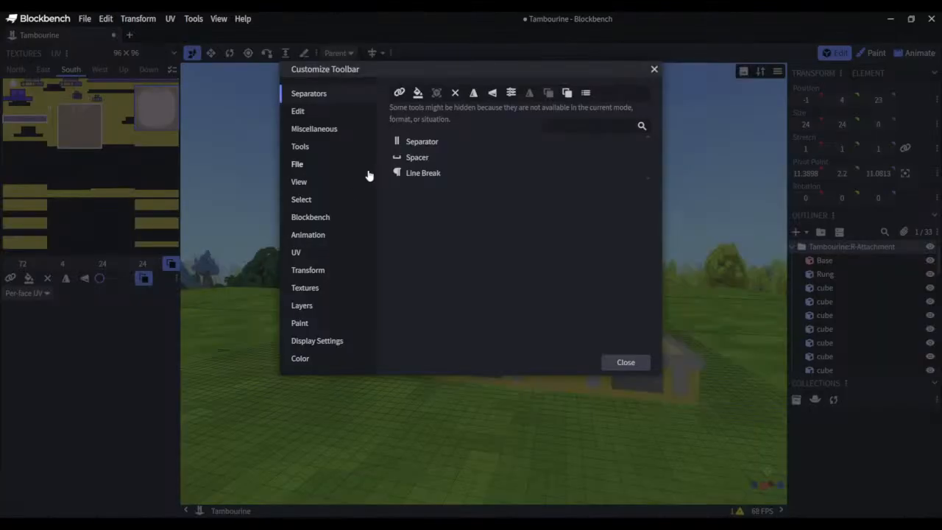
{"action": "left_click", "coordinate": [319, 254]}
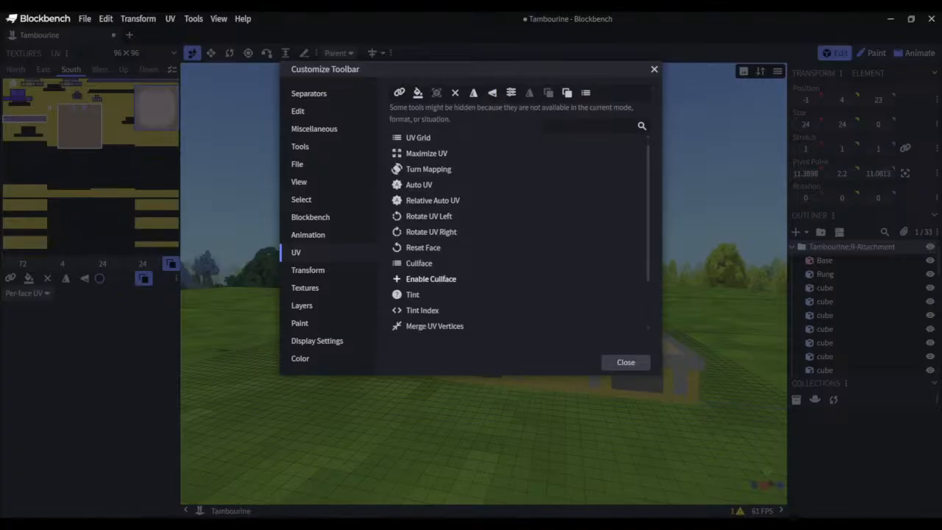
{"action": "scroll", "coordinate": [435, 275], "scroll_direction": "down", "scroll_amount": 2}
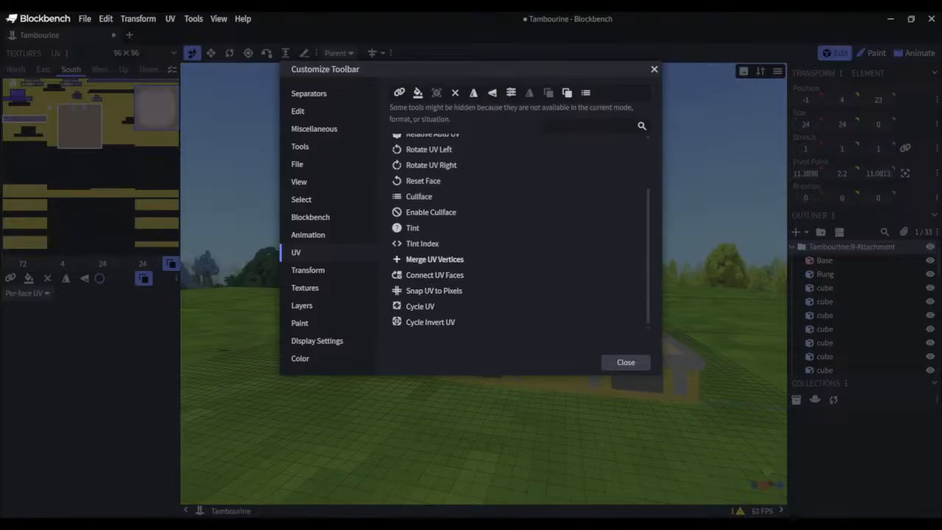
{"action": "left_click", "coordinate": [567, 125]}
{"action": "type", "text": "cl"}
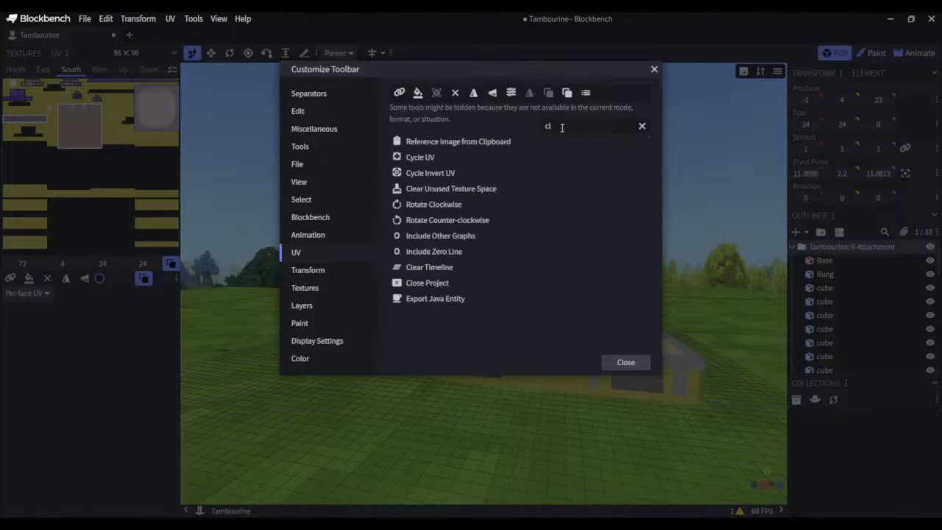
{"action": "type", "text": "ear"}
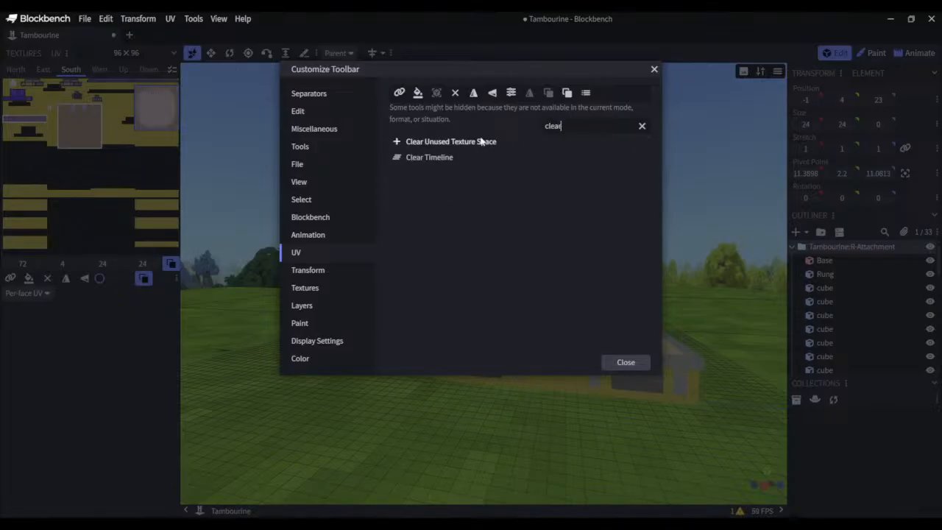
{"action": "left_click", "coordinate": [396, 141]}
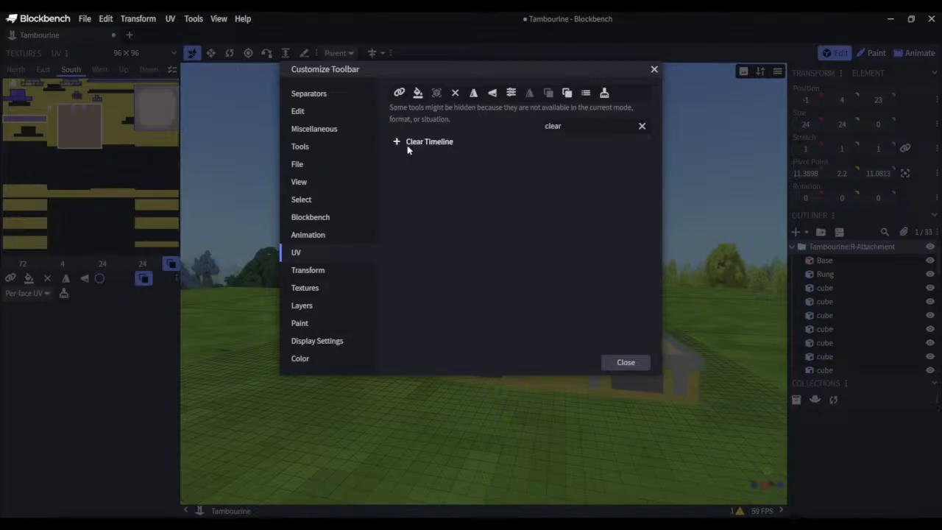
{"action": "left_click", "coordinate": [627, 363]}
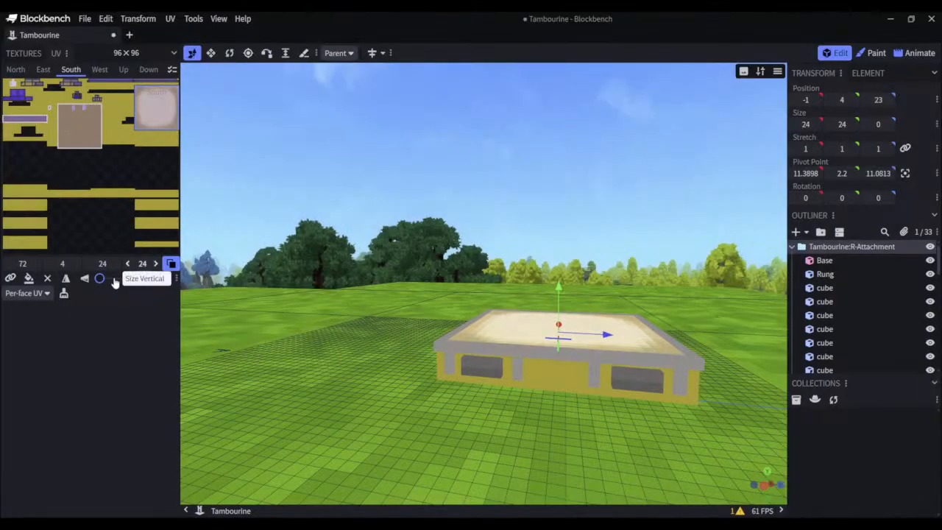
{"action": "left_click", "coordinate": [64, 294]}
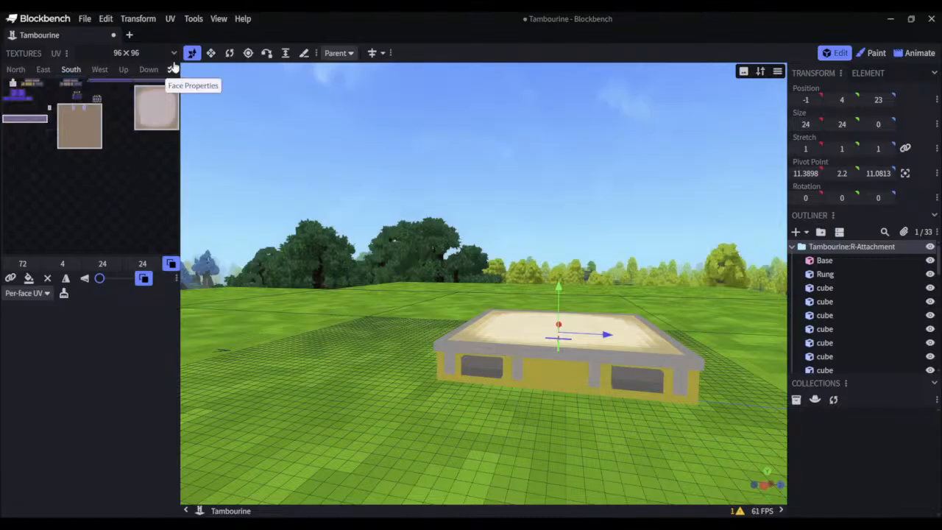
Try to set the texture's UV width to 32 and undo the change
{"action": "left_click", "coordinate": [137, 54]}
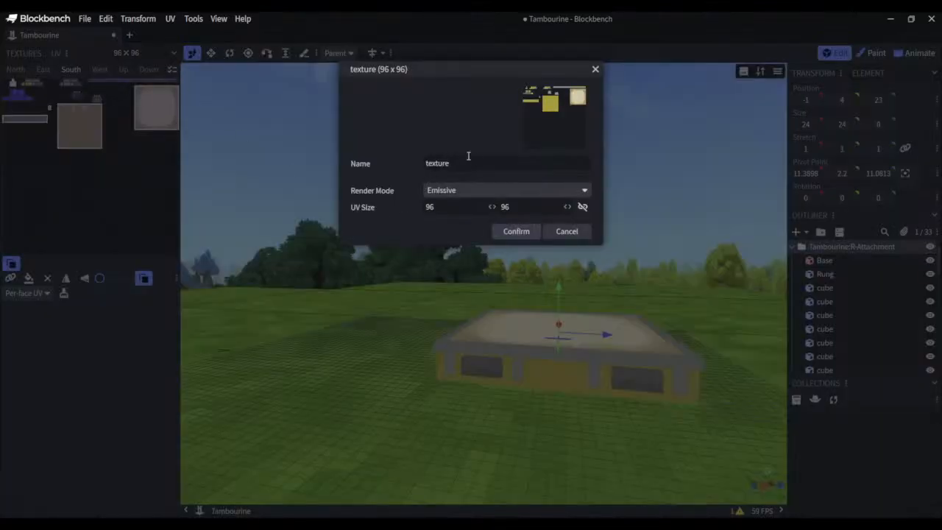
{"action": "left_click_drag", "start_coordinate": [471, 209], "coordinate": [366, 211]}
{"action": "type", "text": "32"}
{"action": "left_click", "coordinate": [515, 234]}
{"action": "key", "text": "ctrl+z"}
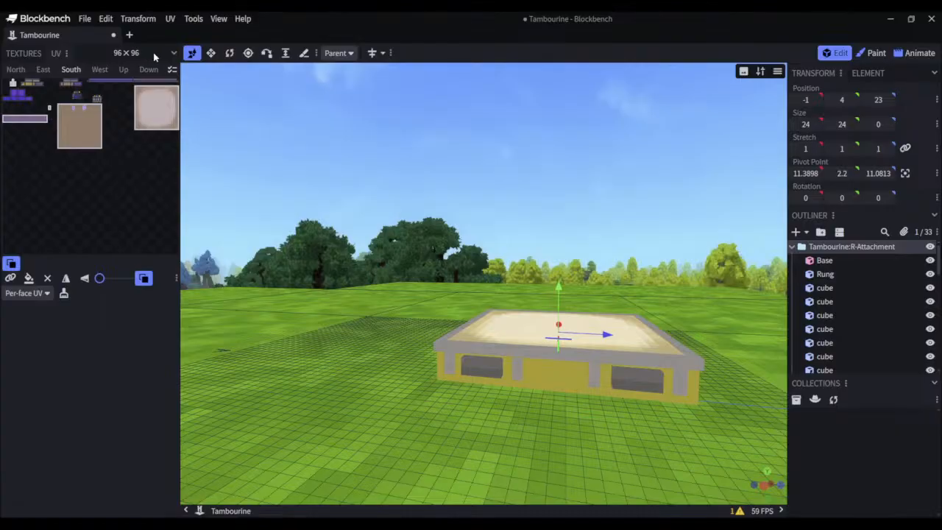
Try a linked UV size of 32 × 32 for the texture and undo the resize
{"action": "left_click", "coordinate": [173, 54]}
{"action": "left_click", "coordinate": [173, 54]}
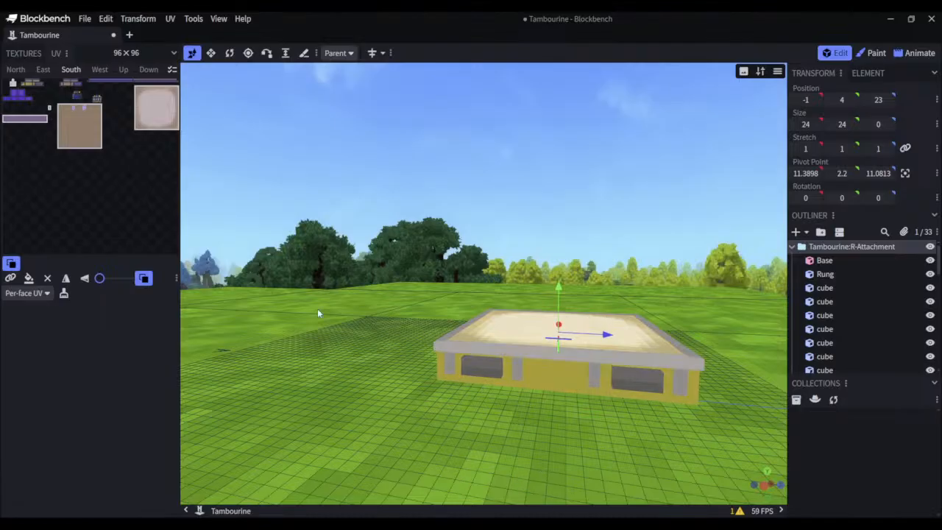
{"action": "left_click", "coordinate": [133, 55]}
{"action": "left_click", "coordinate": [484, 193]}
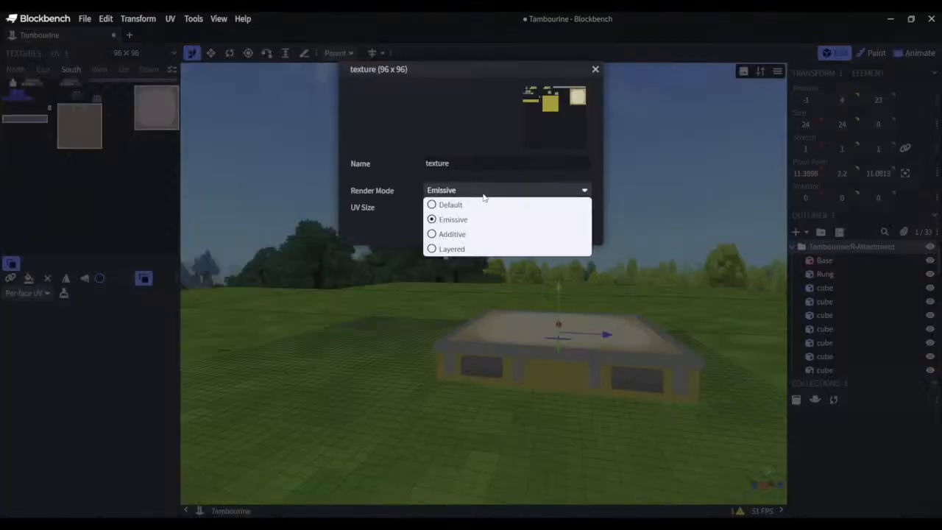
{"action": "left_click", "coordinate": [363, 190]}
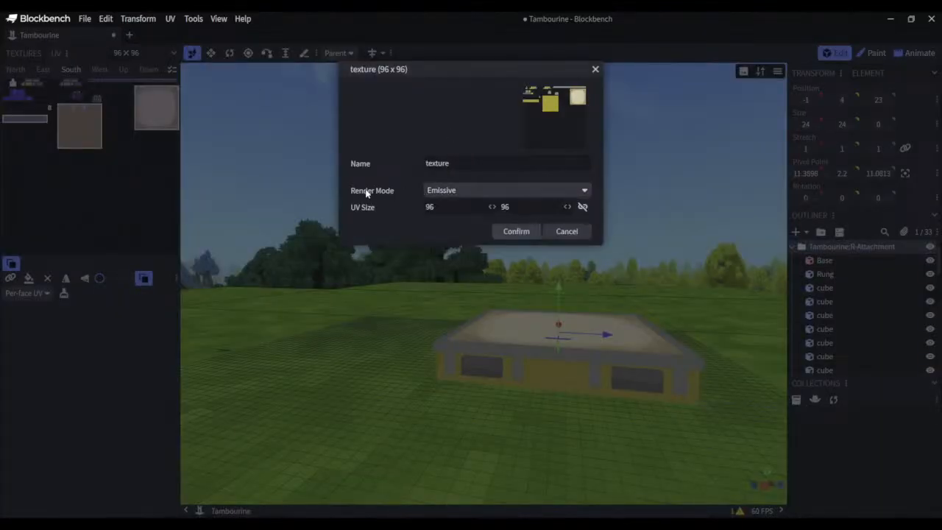
{"action": "left_click", "coordinate": [583, 209]}
{"action": "left_click", "coordinate": [585, 211]}
{"action": "left_click", "coordinate": [583, 209]}
{"action": "double_click", "coordinate": [427, 206]}
{"action": "type", "text": "32"}
{"action": "left_click", "coordinate": [518, 232]}
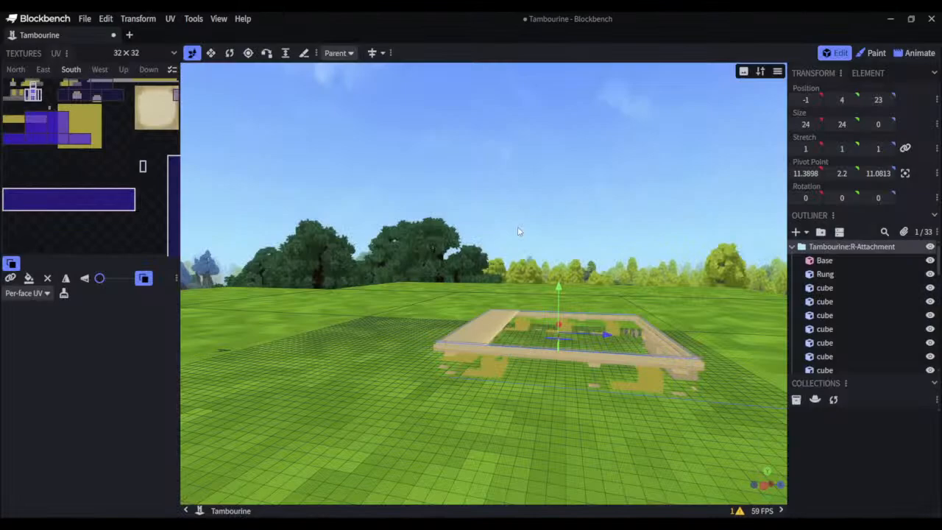
{"action": "key", "text": "ctrl+z"}
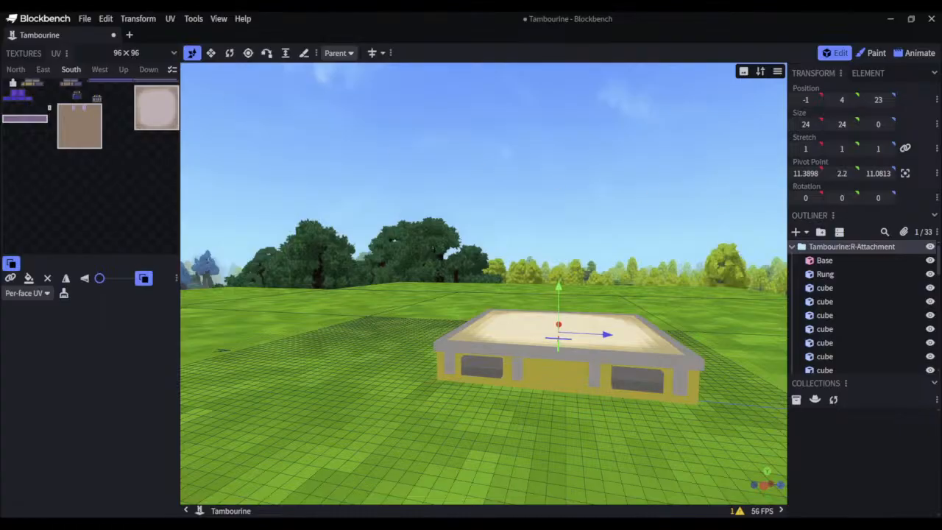
Enable Move Texture with UV and shift the drumhead's 24 × 24 South UV face to about 57, 3
{"action": "left_click_drag", "start_coordinate": [664, 305], "coordinate": [678, 328]}
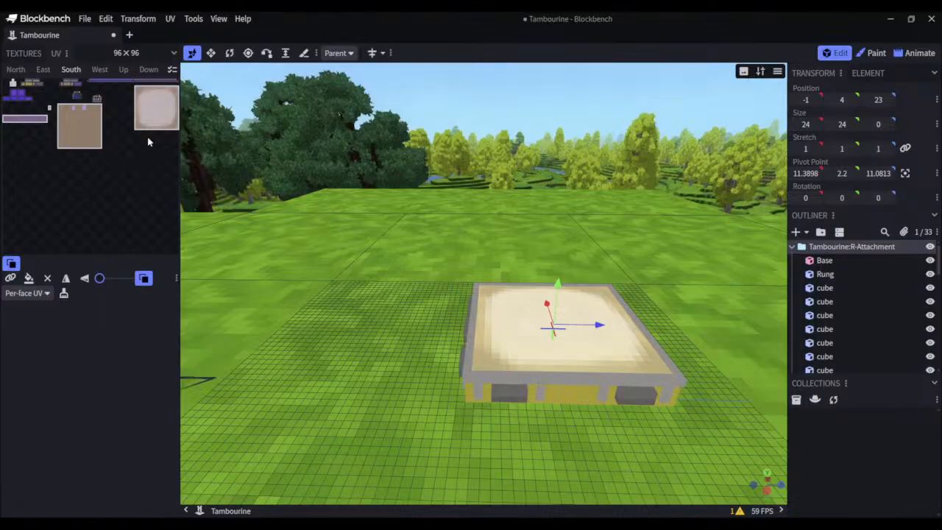
{"action": "mouse_move", "coordinate": [156, 112]}
{"action": "left_mouse_down"}
{"action": "mouse_move", "coordinate": [154, 123]}
{"action": "mouse_move", "coordinate": [160, 113]}
{"action": "left_mouse_up"}
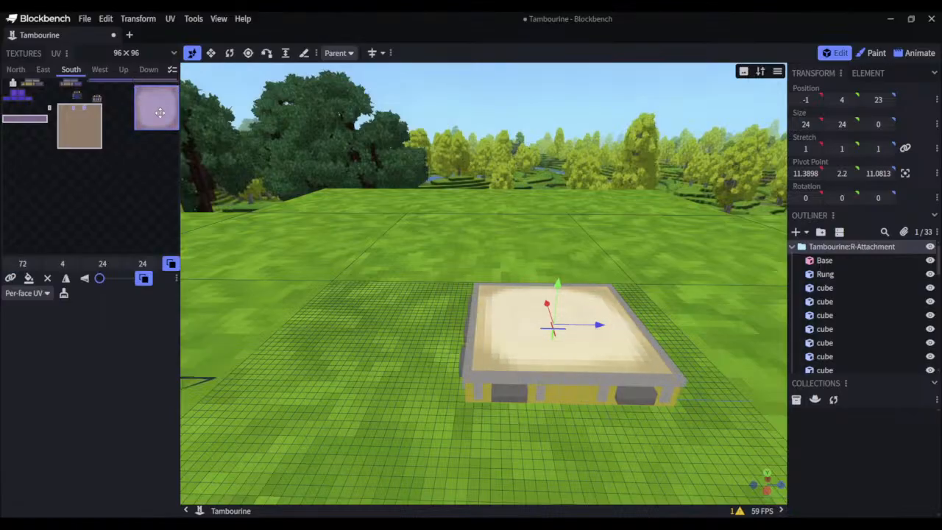
{"action": "left_click", "coordinate": [10, 279]}
{"action": "left_click_drag", "start_coordinate": [157, 112], "coordinate": [134, 115]}
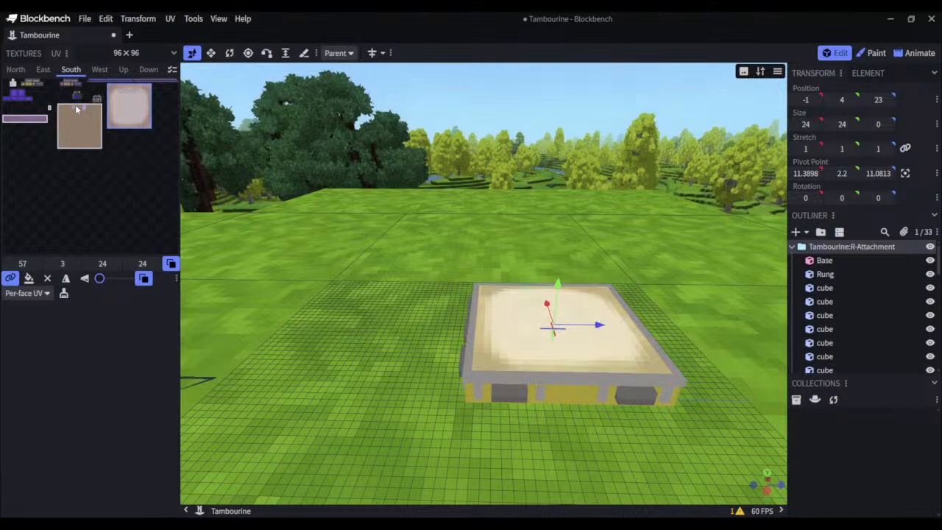
Select the Base cube's overlapping Up and Down UV faces and move them to about 52, 47
{"action": "left_click", "coordinate": [81, 131]}
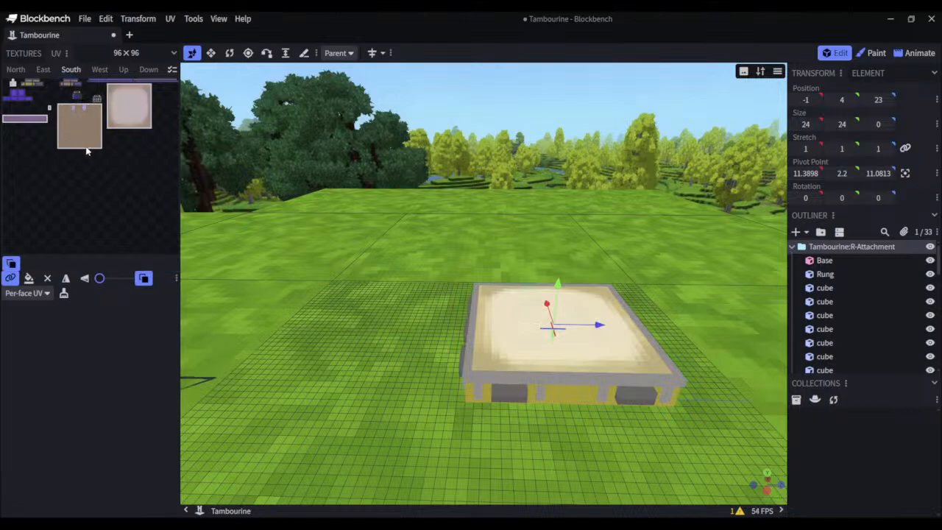
{"action": "left_click", "coordinate": [39, 123]}
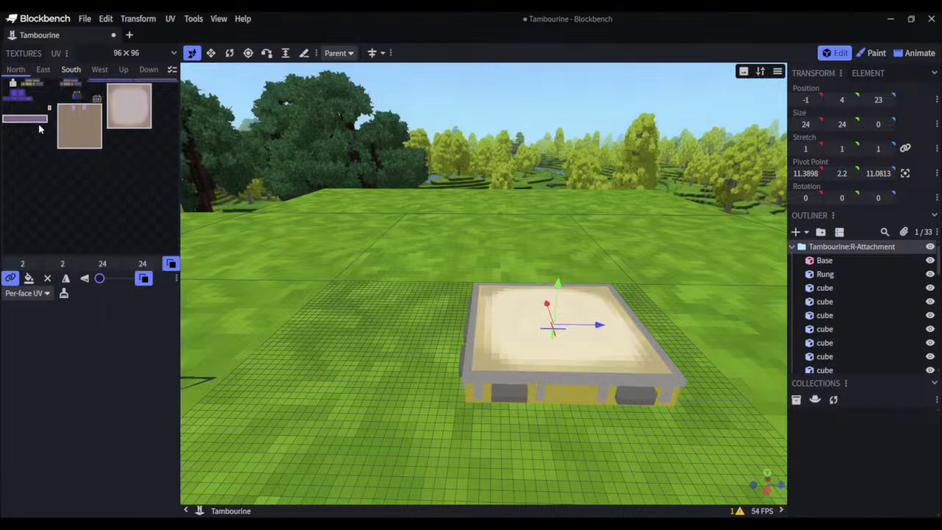
{"action": "left_click", "coordinate": [75, 130]}
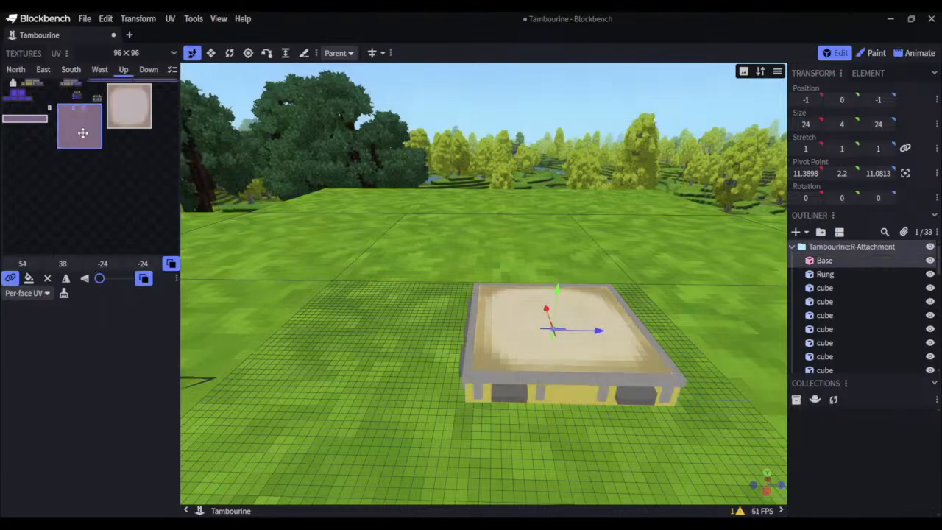
{"action": "mouse_move", "coordinate": [83, 132]}
{"action": "left_mouse_down"}
{"action": "mouse_move", "coordinate": [74, 152]}
{"action": "mouse_move", "coordinate": [82, 137]}
{"action": "left_mouse_up"}
{"action": "left_click_drag", "start_coordinate": [110, 167], "coordinate": [78, 147]}
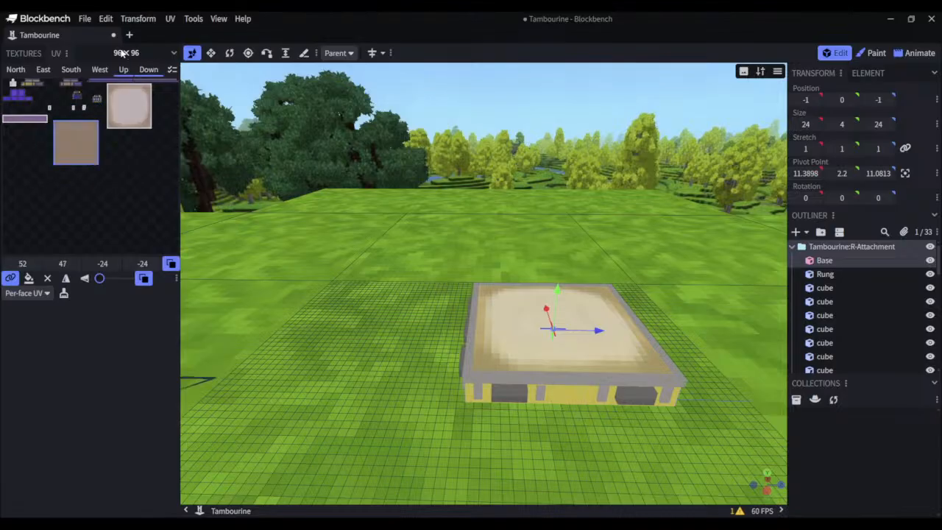
Separate the Textures panel from the UV editor's tab group and dock it below the UV editor
{"action": "left_click", "coordinate": [29, 54]}
{"action": "left_click", "coordinate": [65, 54]}
{"action": "left_click_drag", "start_coordinate": [30, 55], "coordinate": [52, 321]}
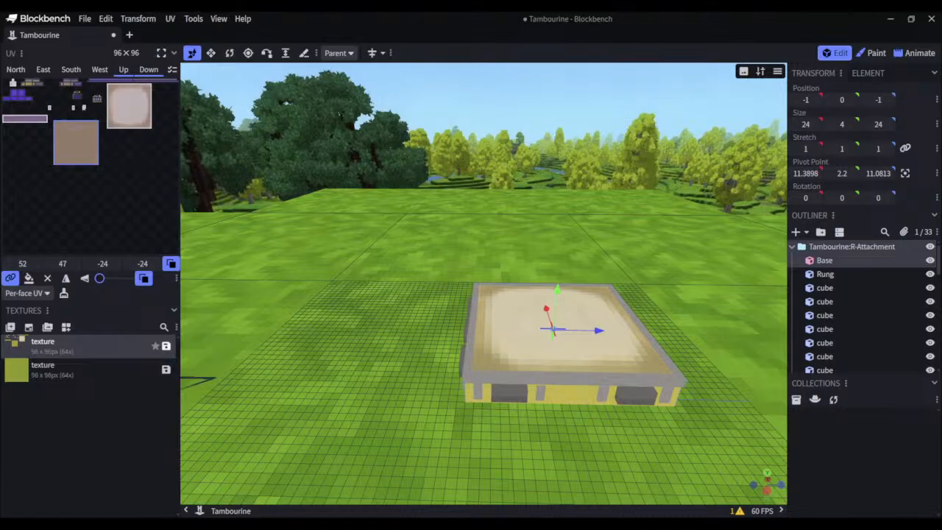
{"action": "left_click", "coordinate": [161, 52]}
{"action": "left_click", "coordinate": [198, 60]}
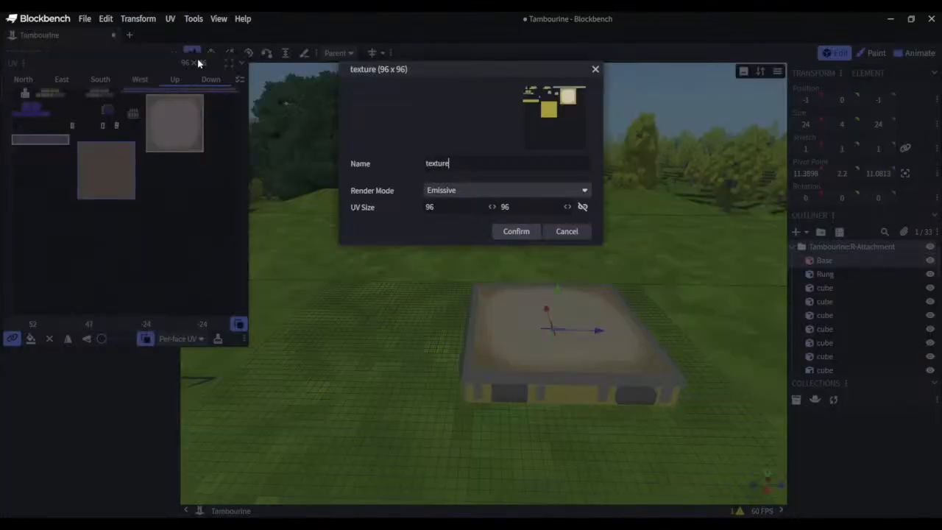
{"action": "left_click", "coordinate": [567, 232]}
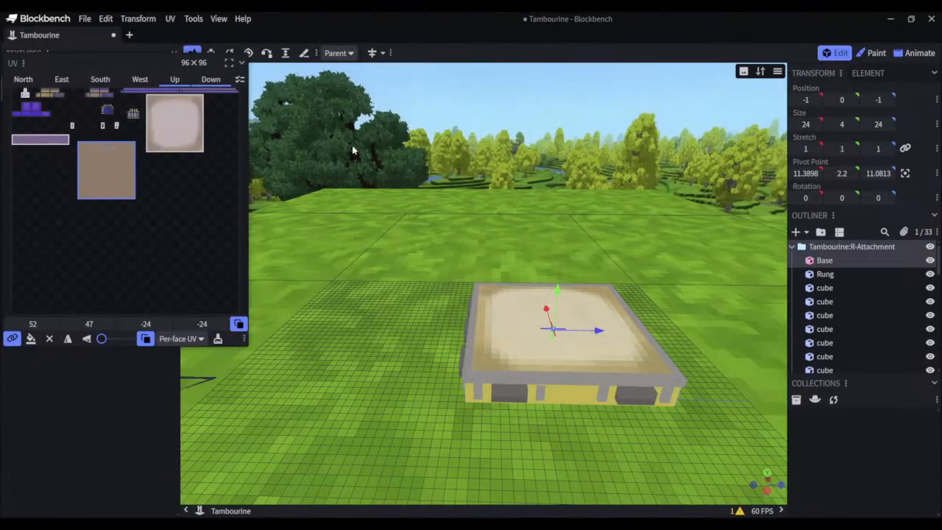
{"action": "left_click", "coordinate": [229, 63]}
{"action": "left_click", "coordinate": [175, 53]}
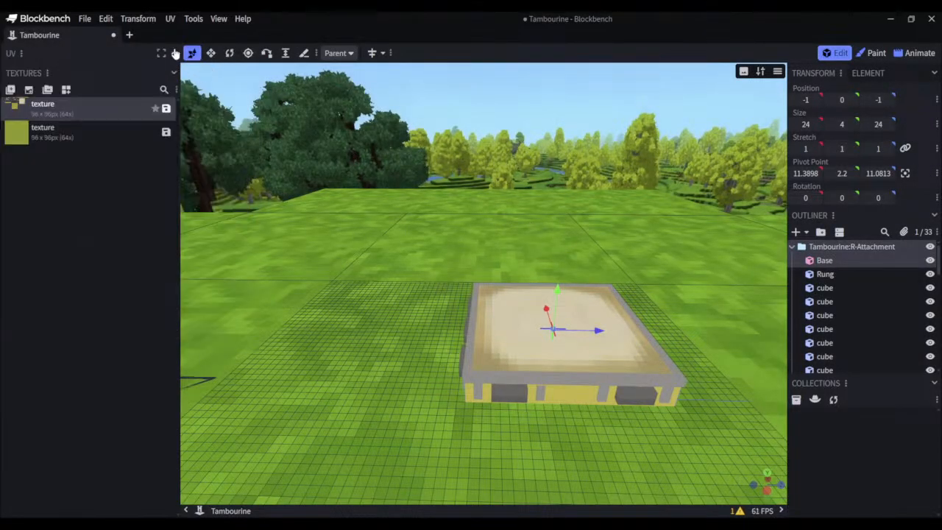
{"action": "left_click", "coordinate": [176, 53]}
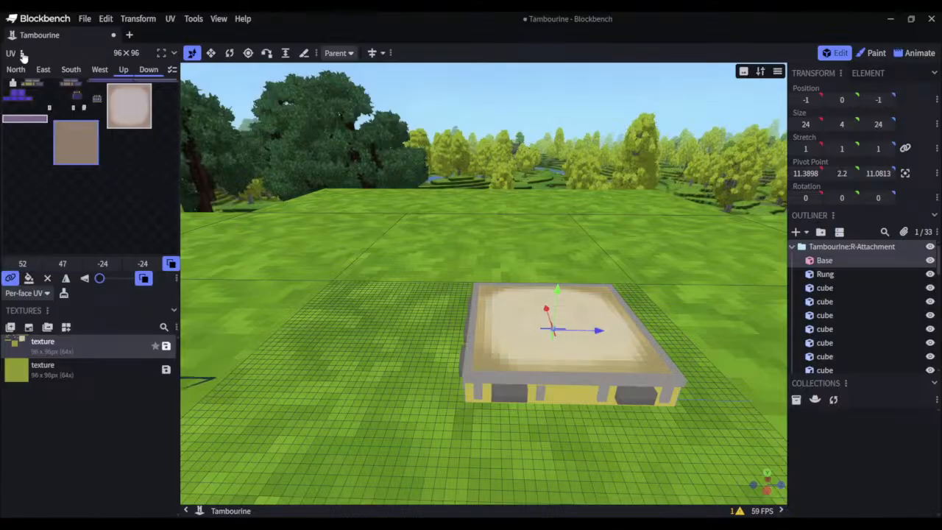
Attach the UV panel to the Transform panel group
{"action": "left_click", "coordinate": [22, 53]}
{"action": "mouse_move", "coordinate": [65, 75]}
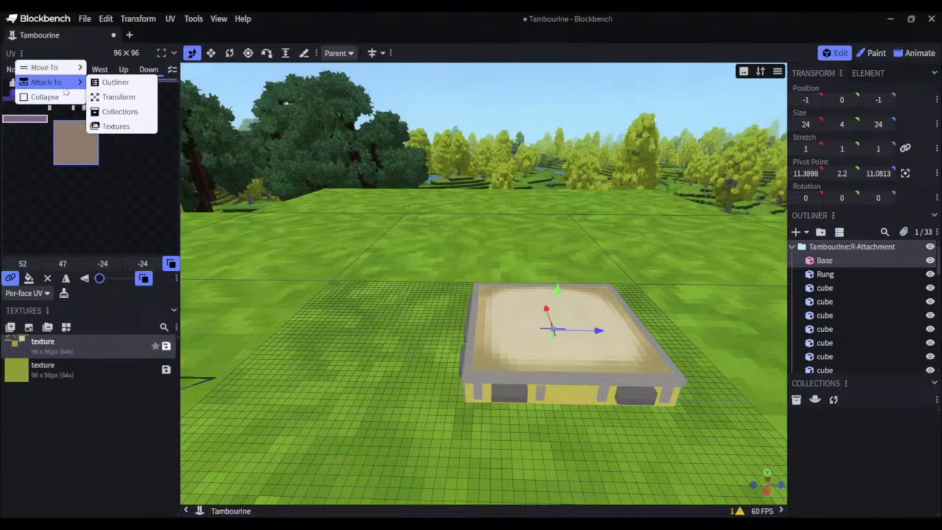
{"action": "left_click", "coordinate": [122, 96]}
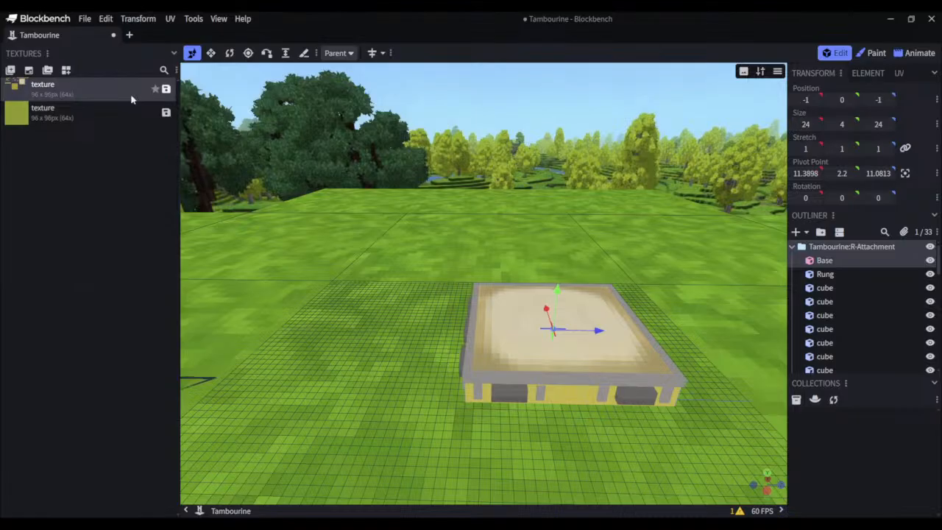
{"action": "left_click", "coordinate": [47, 53]}
{"action": "mouse_move", "coordinate": [70, 67]}
{"action": "left_click", "coordinate": [115, 53]}
{"action": "left_click", "coordinate": [174, 53]}
{"action": "left_click", "coordinate": [173, 53]}
{"action": "right_click", "coordinate": [129, 187]}
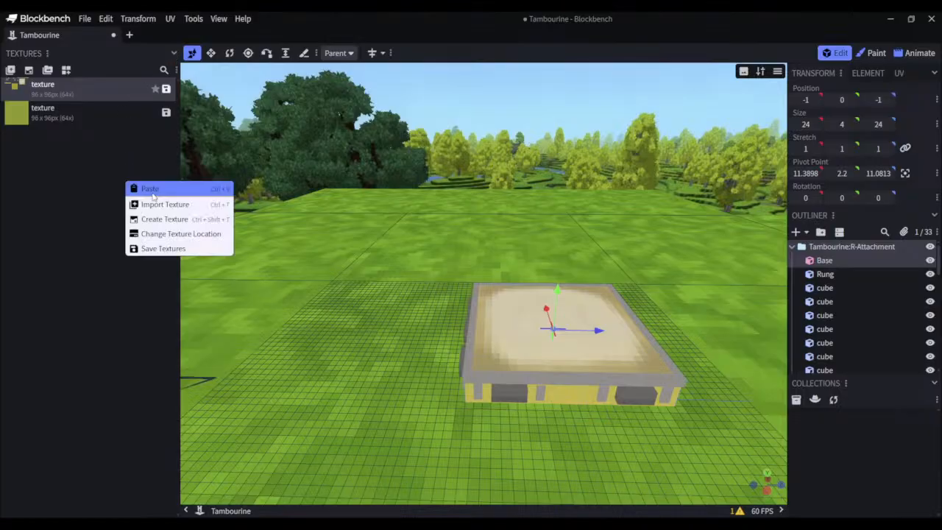
{"action": "left_click", "coordinate": [112, 158]}
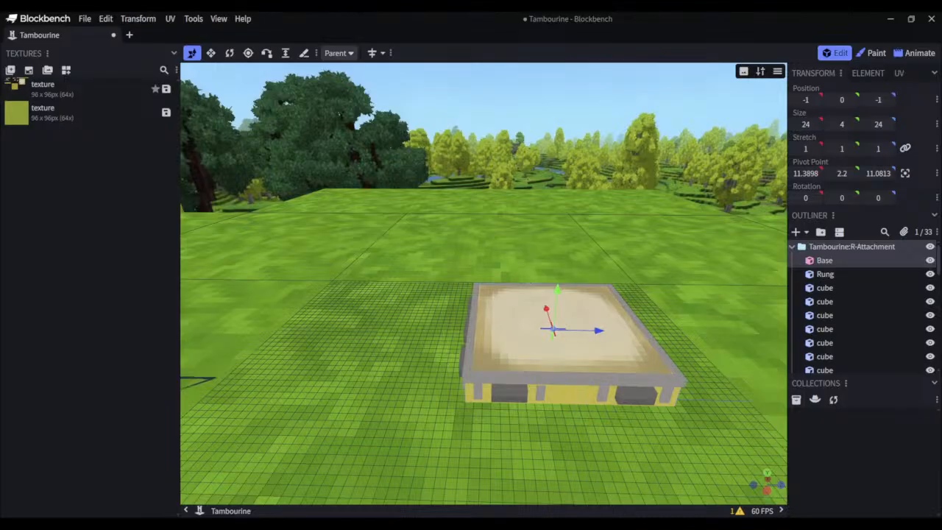
Select the flat drumhead cube and center its pivot point
{"action": "left_click", "coordinate": [574, 324]}
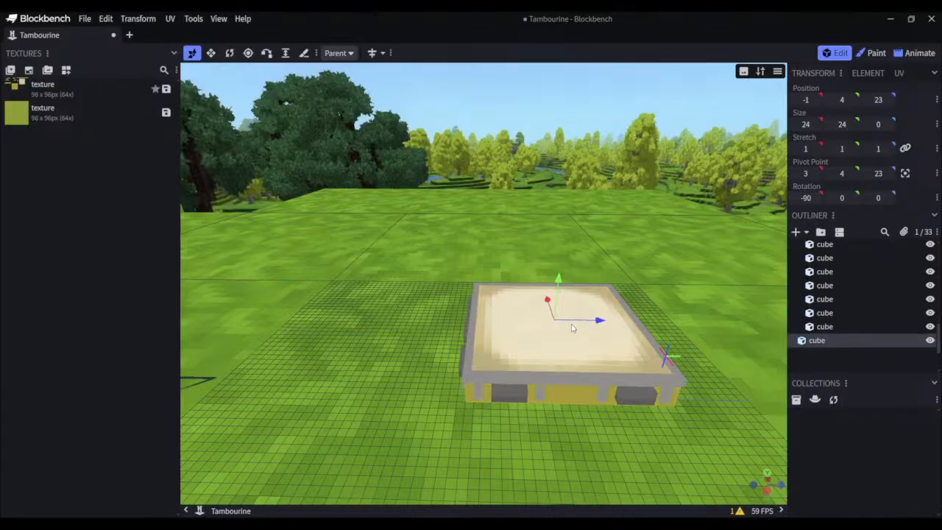
{"action": "left_click", "coordinate": [563, 390]}
{"action": "left_click", "coordinate": [571, 380]}
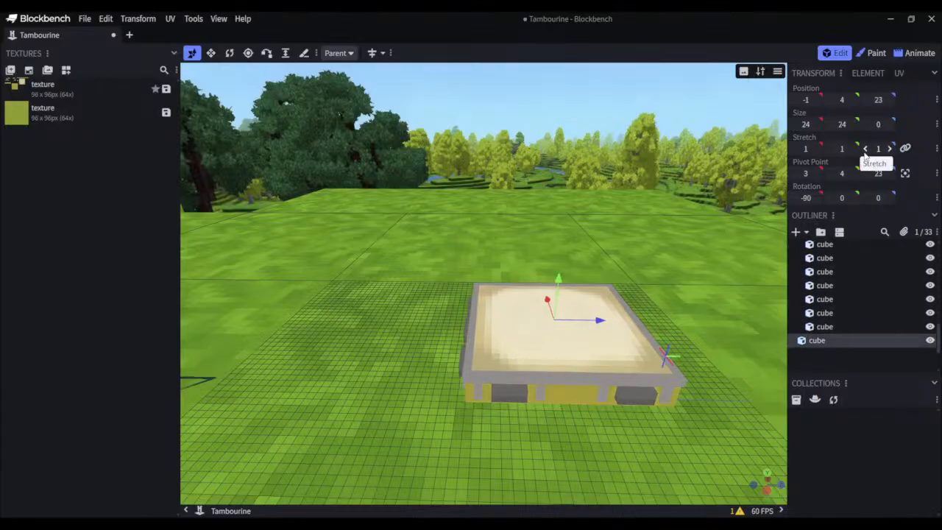
{"action": "left_click", "coordinate": [905, 173]}
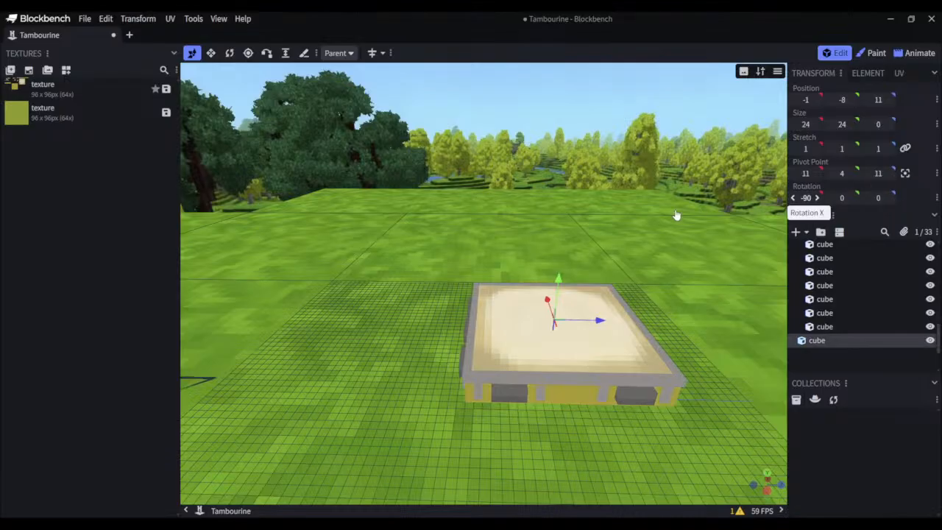
{"action": "left_click_drag", "start_coordinate": [677, 215], "coordinate": [442, 201]}
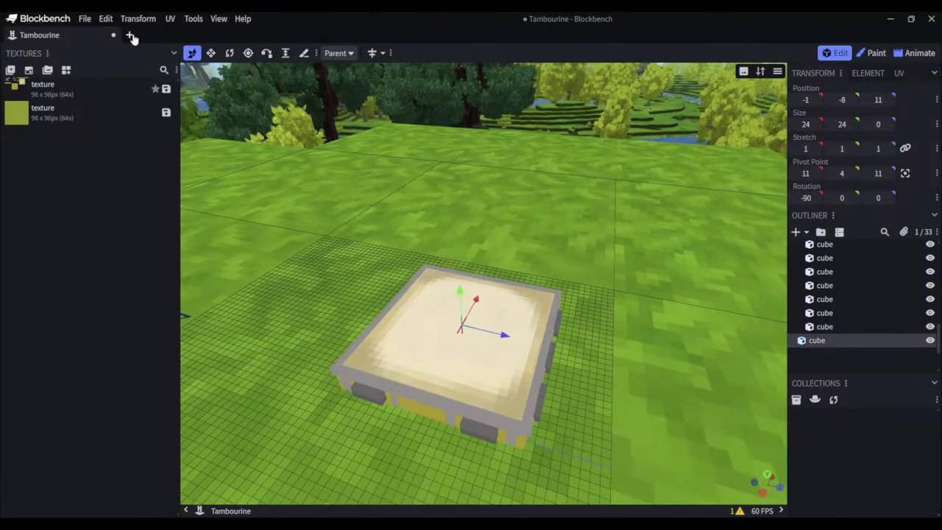
{"action": "right_click", "coordinate": [121, 219]}
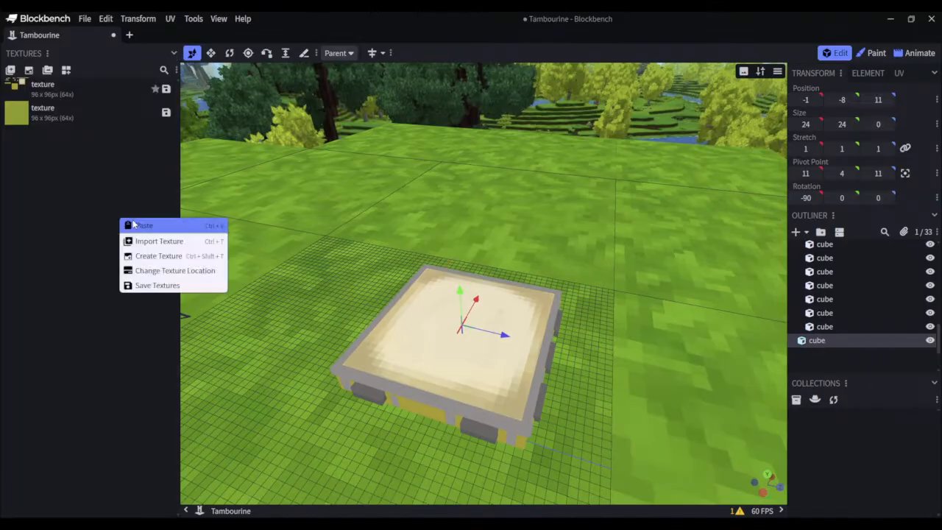
{"action": "left_click", "coordinate": [174, 53]}
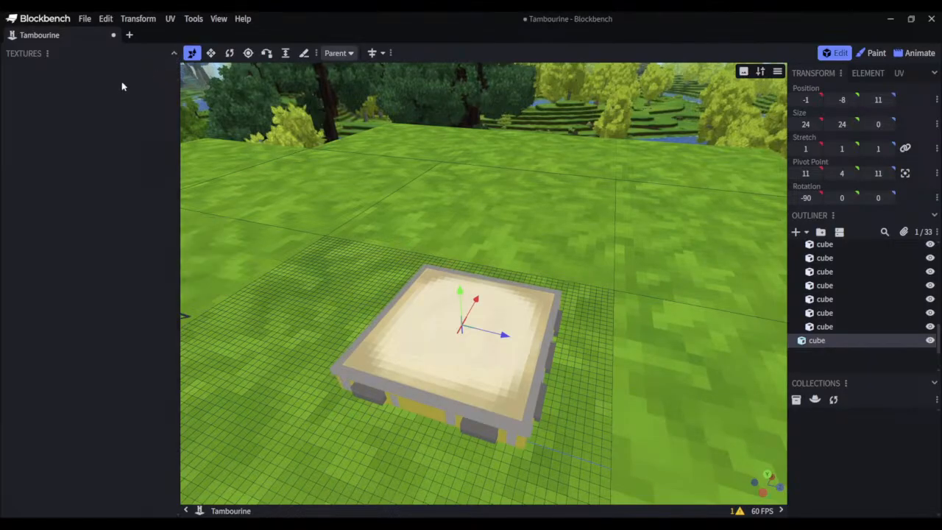
{"action": "left_click", "coordinate": [49, 53]}
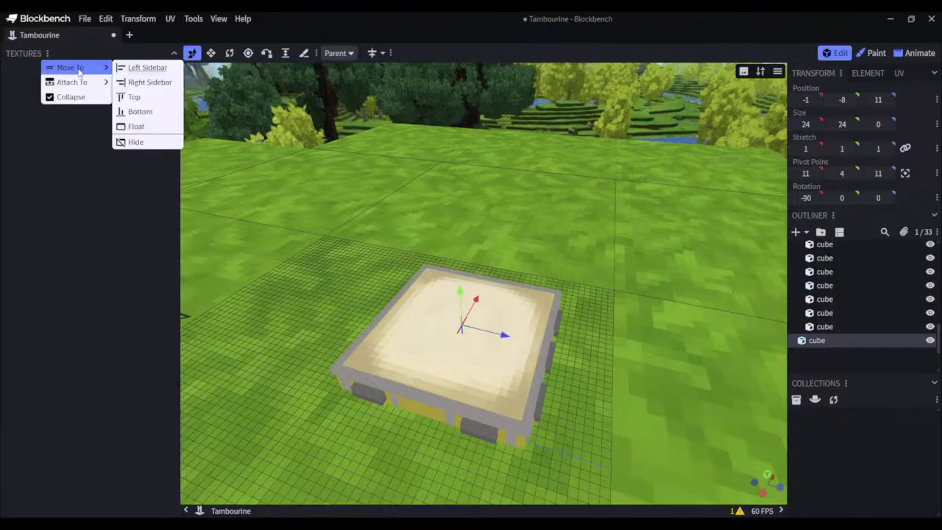
{"action": "left_click", "coordinate": [84, 96]}
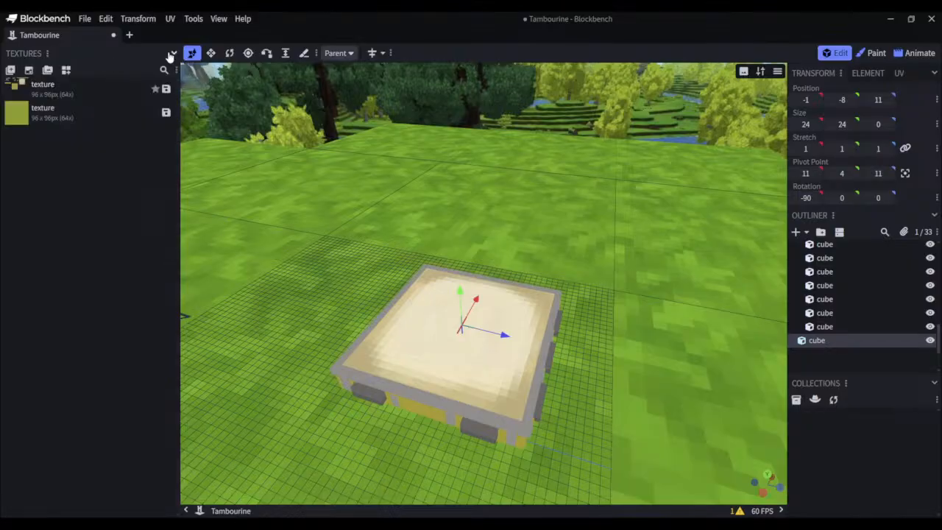
Undo the drumhead's pivot centering and return the displaced Textures panel to its original sidebar
{"action": "mouse_move", "coordinate": [103, 57]}
{"action": "left_mouse_down"}
{"action": "mouse_move", "coordinate": [107, 90]}
{"action": "mouse_move", "coordinate": [92, 68]}
{"action": "left_mouse_up"}
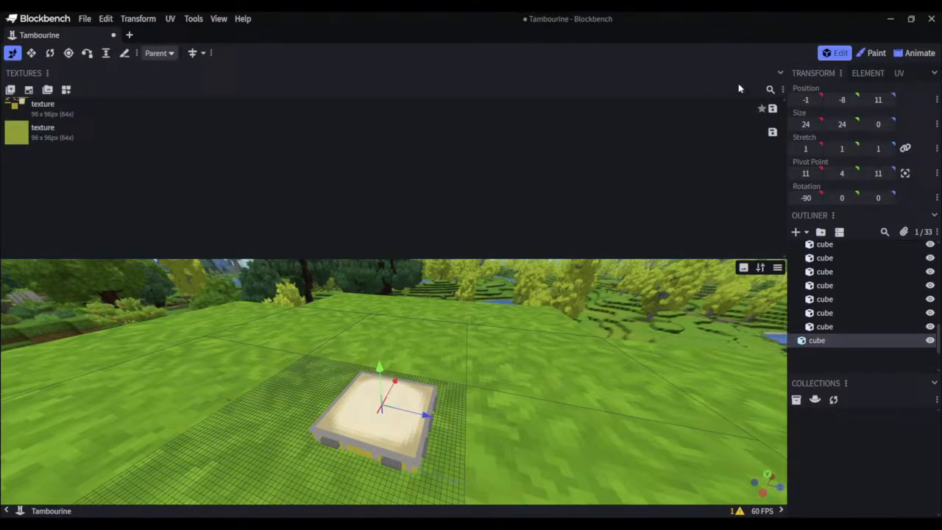
{"action": "key", "text": "ctrl+z"}
{"action": "left_click_drag", "start_coordinate": [700, 72], "coordinate": [769, 72]}
{"action": "left_click_drag", "start_coordinate": [663, 69], "coordinate": [759, 198]}
{"action": "left_click_drag", "start_coordinate": [88, 202], "coordinate": [82, 134]}
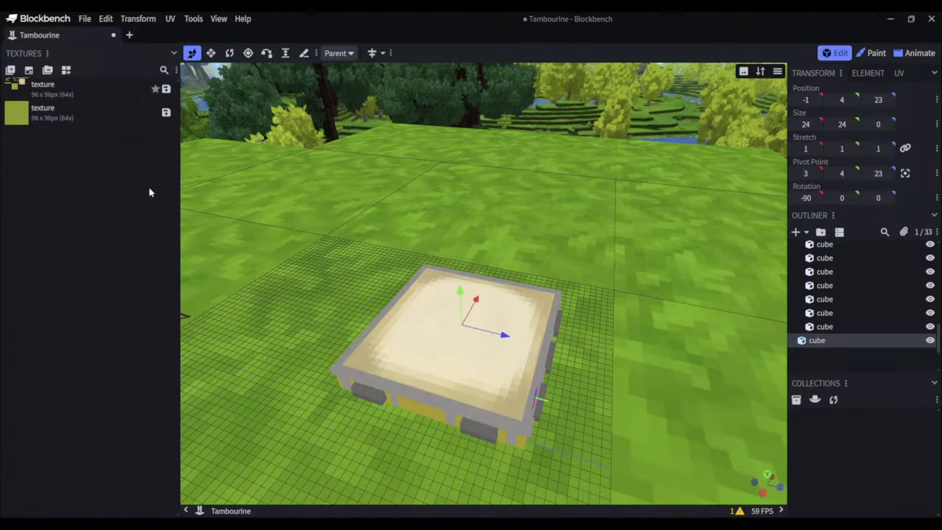
{"action": "right_click", "coordinate": [124, 245]}
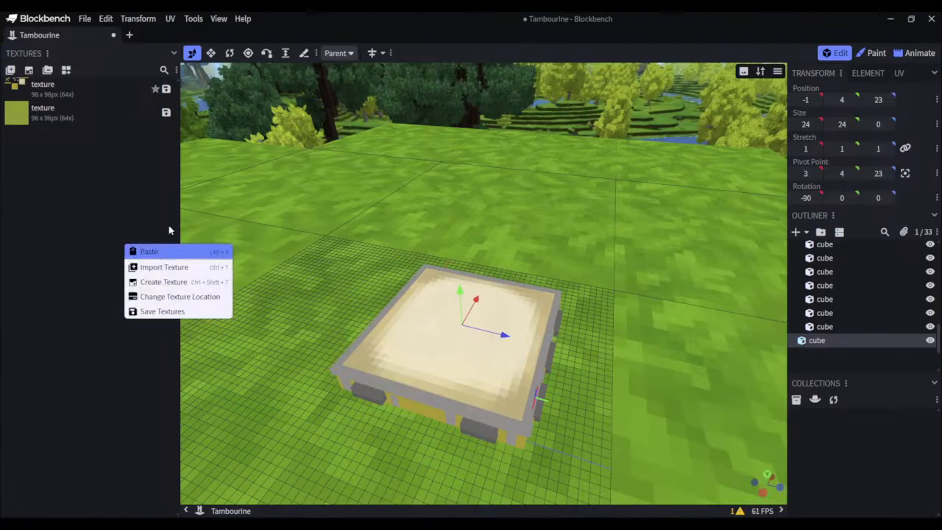
{"action": "left_click", "coordinate": [77, 50]}
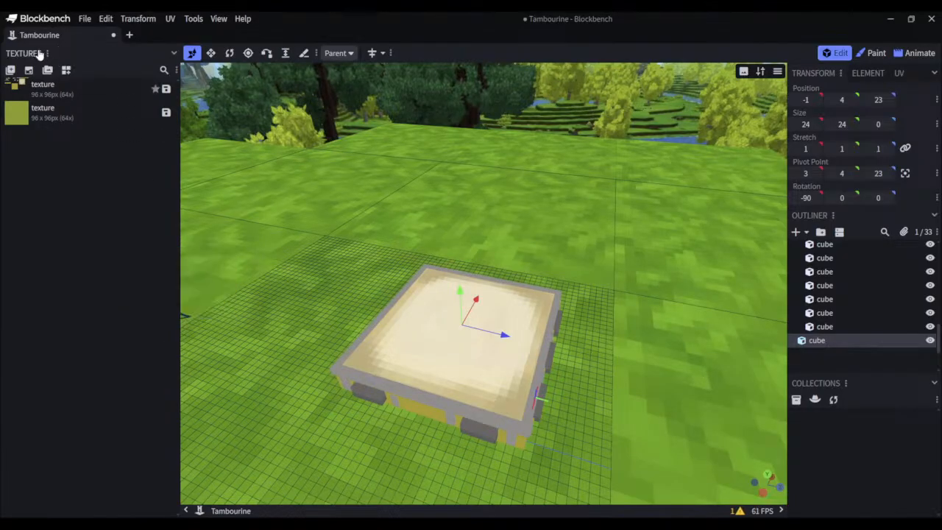
{"action": "left_click", "coordinate": [49, 55]}
{"action": "mouse_move", "coordinate": [74, 82]}
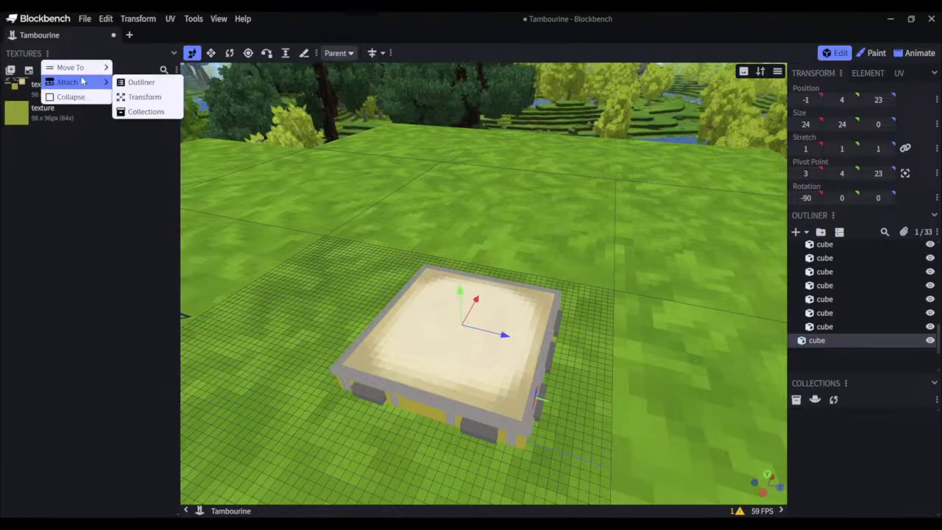
{"action": "left_click", "coordinate": [256, 37]}
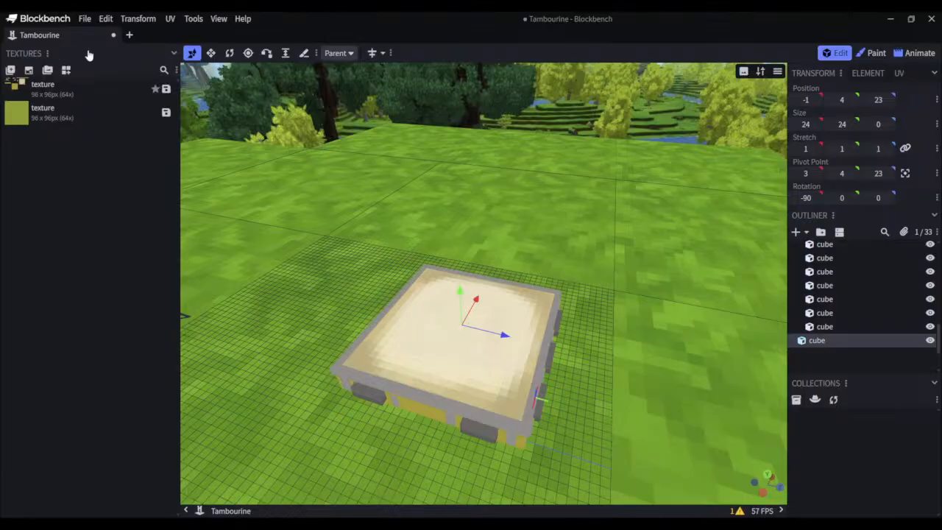
Customize the main toolbar by adding the Maximize UV and UV Grid actions to it
{"action": "left_click", "coordinate": [391, 54]}
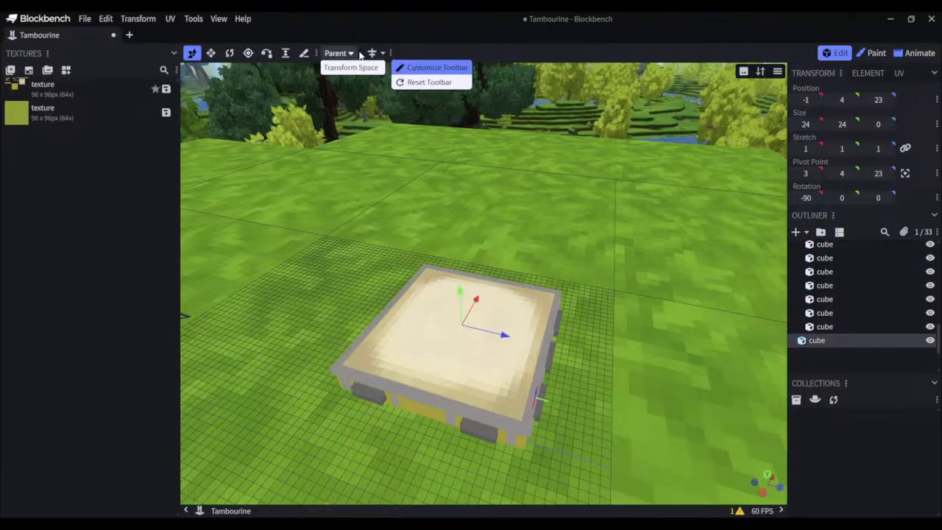
{"action": "left_click", "coordinate": [436, 68]}
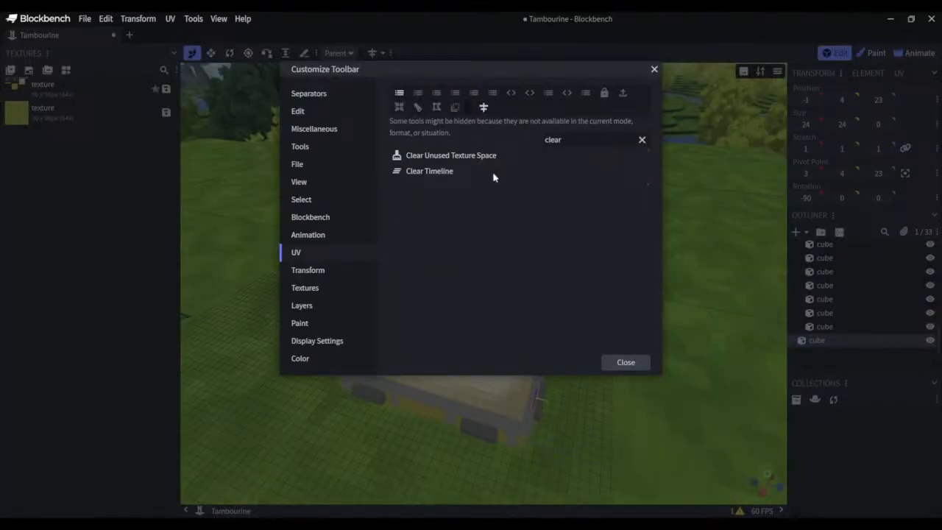
{"action": "left_click", "coordinate": [640, 139]}
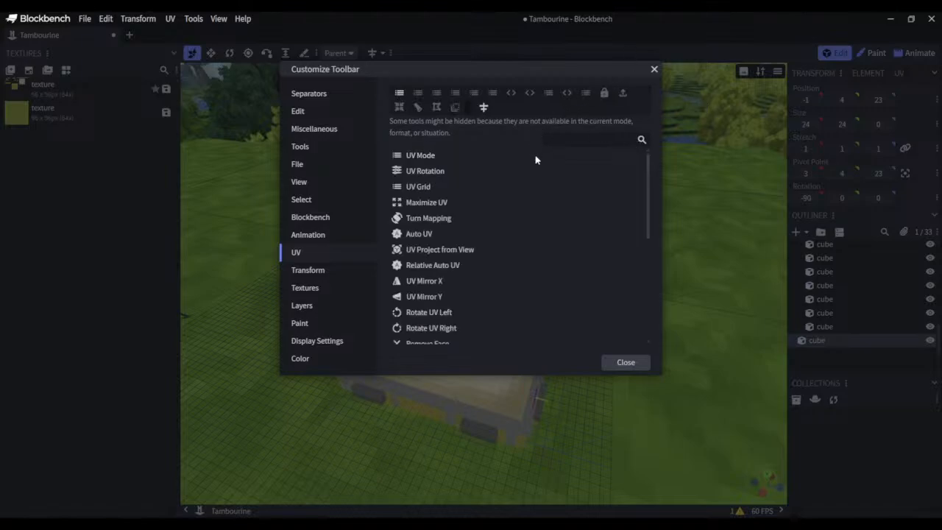
{"action": "scroll", "coordinate": [444, 232], "scroll_direction": "down", "scroll_amount": 5}
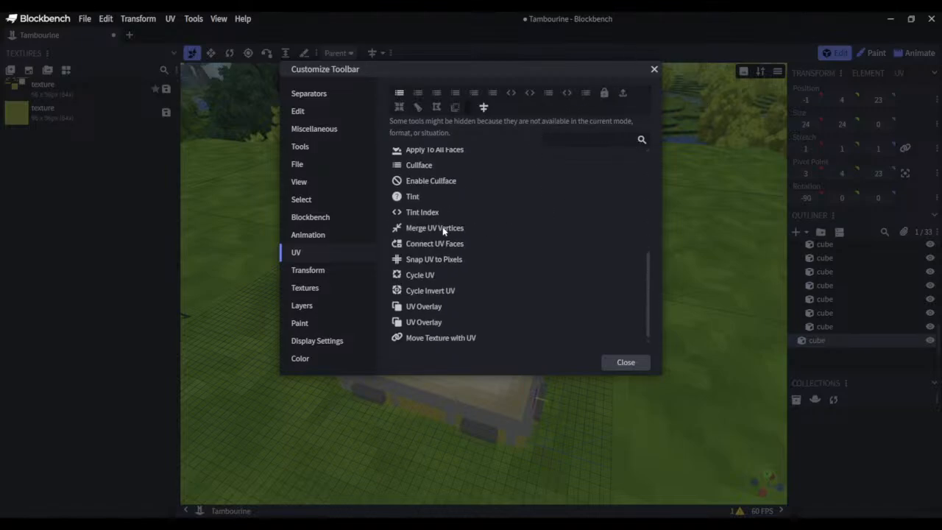
{"action": "scroll", "coordinate": [444, 232], "scroll_direction": "up", "scroll_amount": 5}
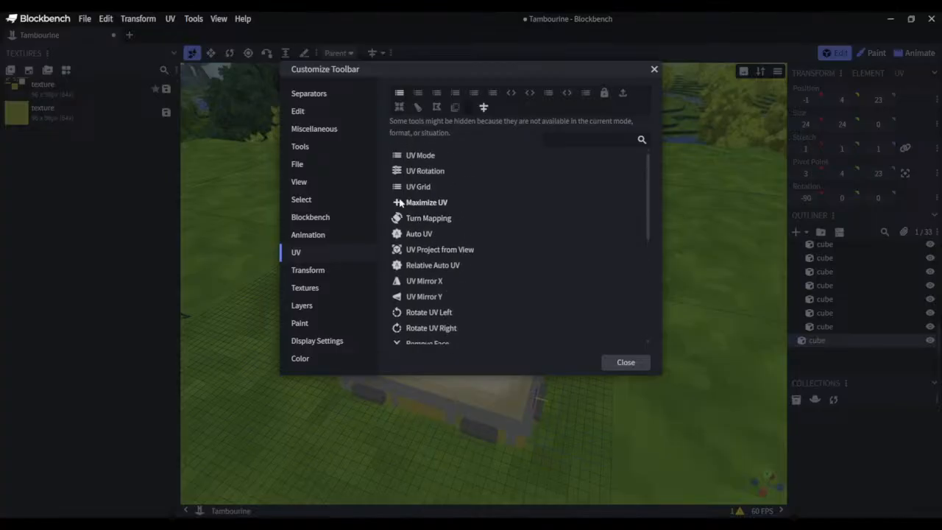
{"action": "left_click", "coordinate": [399, 202]}
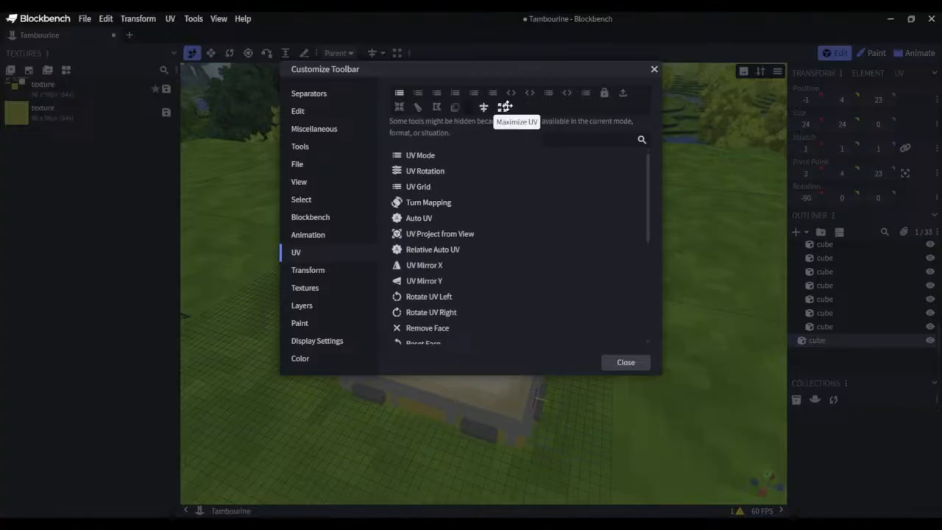
{"action": "left_click", "coordinate": [398, 187]}
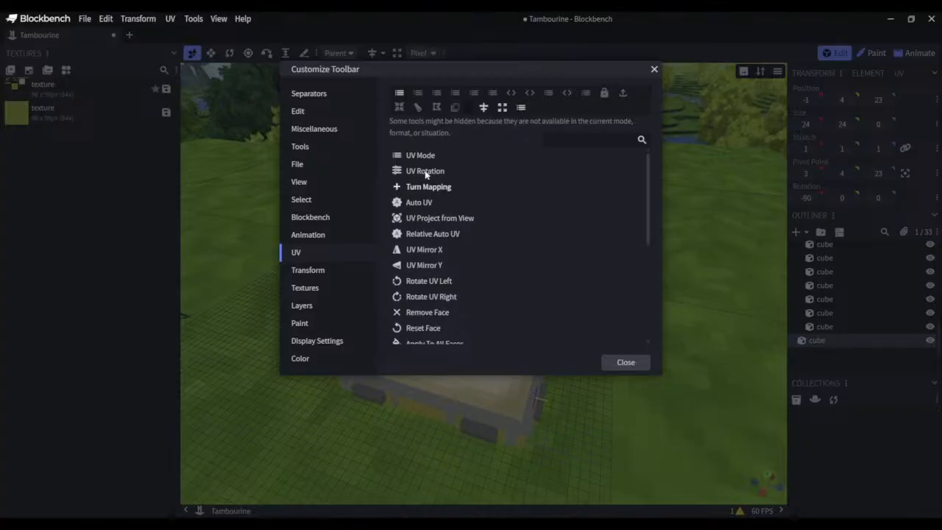
{"action": "left_click", "coordinate": [654, 68]}
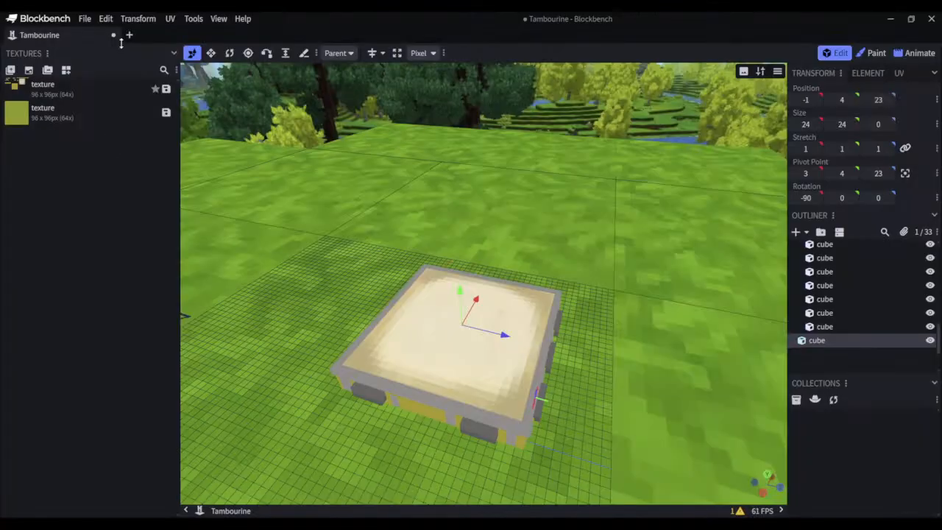
Move the UV panel out of the Transform group and dock it above the Textures panel
{"action": "left_click", "coordinate": [899, 73]}
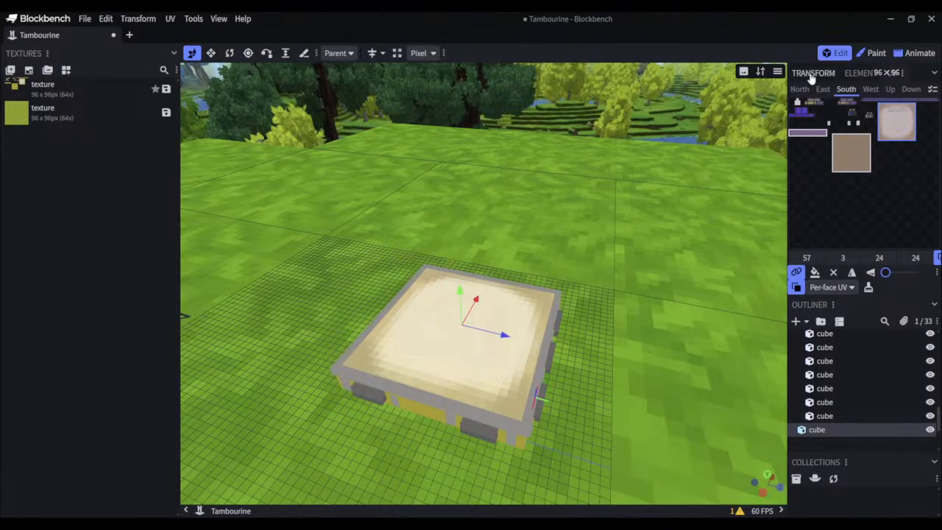
{"action": "left_click_drag", "start_coordinate": [899, 73], "coordinate": [59, 63]}
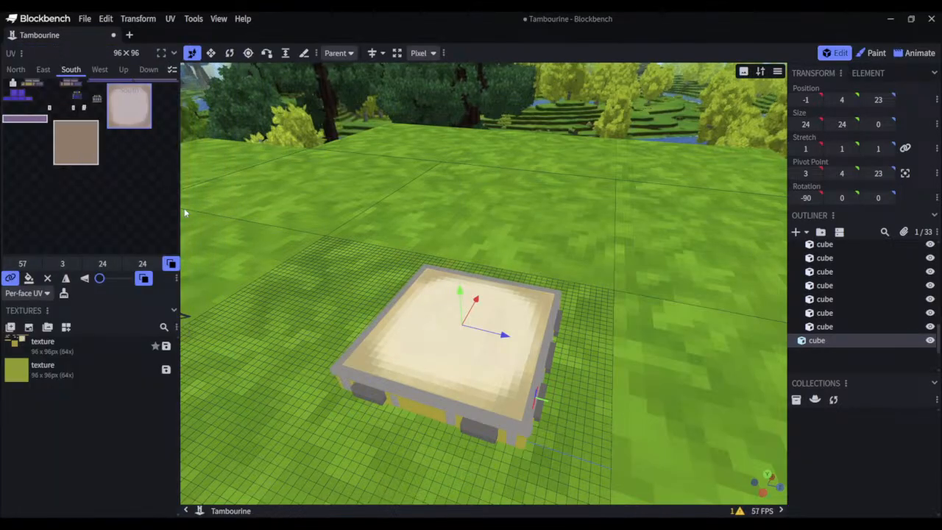
{"action": "left_click", "coordinate": [174, 55]}
{"action": "left_click", "coordinate": [174, 55]}
{"action": "right_click", "coordinate": [115, 207]}
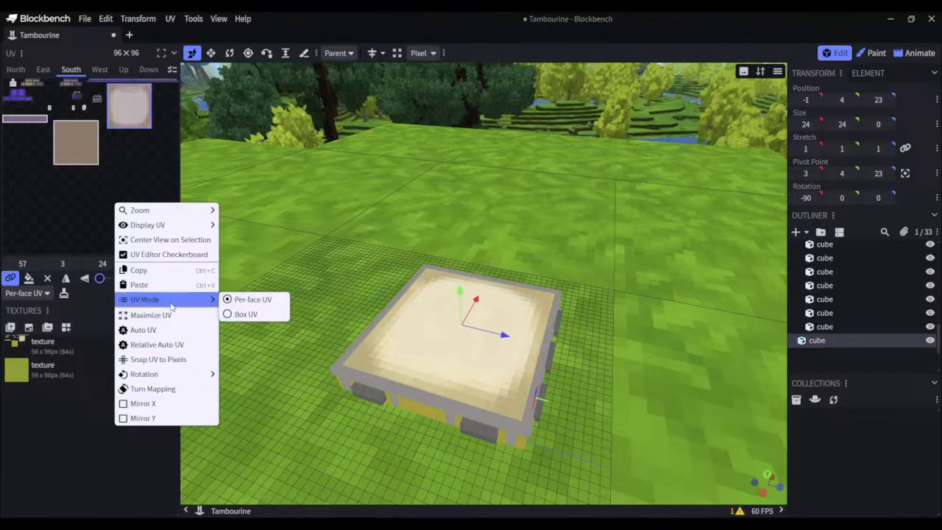
{"action": "left_click", "coordinate": [91, 298]}
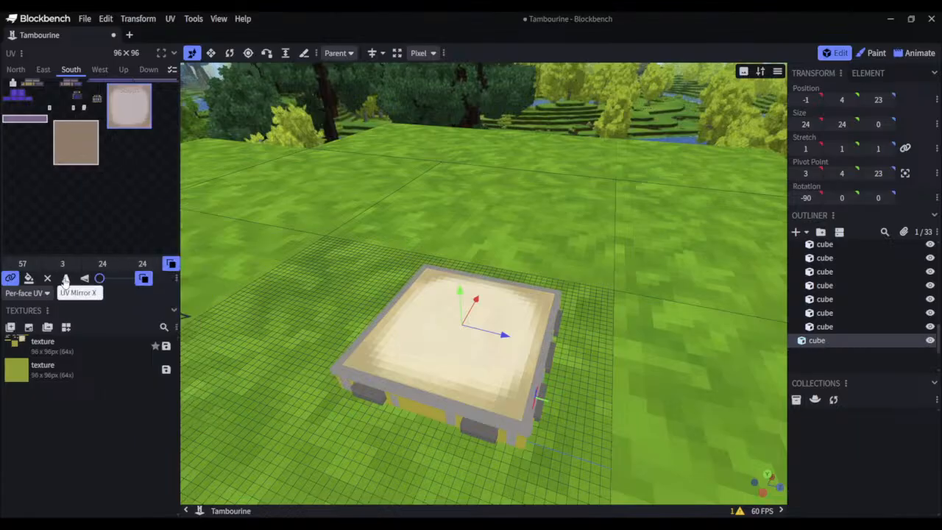
Customize the UV toolbar by removing the second UV Overlay toggle and adding the Resize tool
{"action": "left_click", "coordinate": [174, 279]}
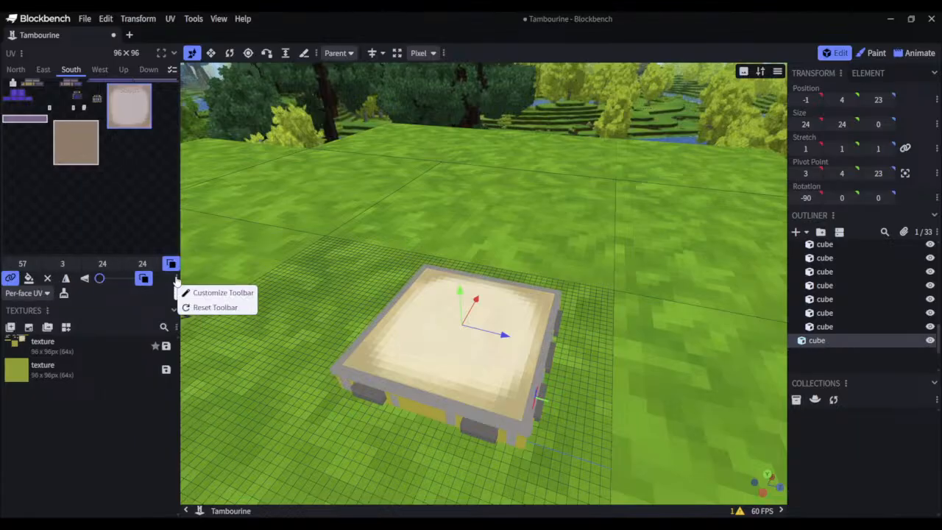
{"action": "left_click", "coordinate": [221, 292]}
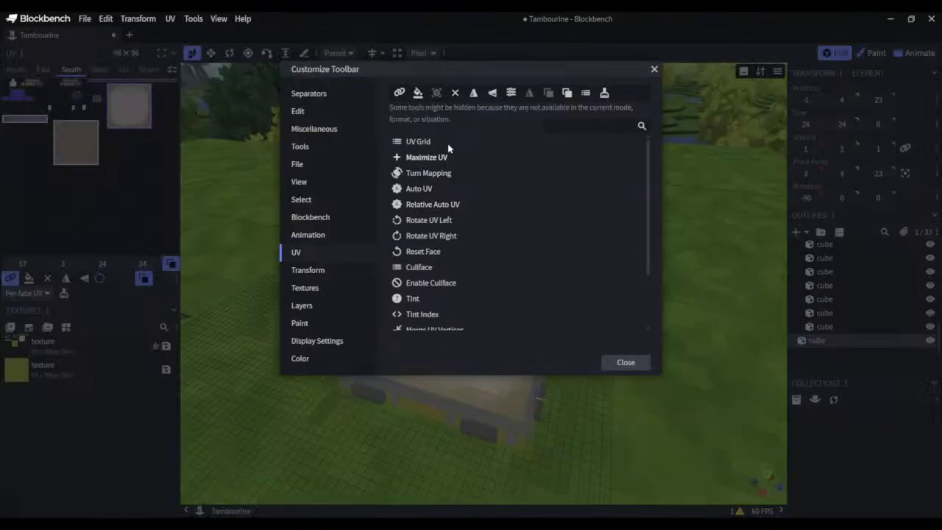
{"action": "right_click", "coordinate": [567, 94]}
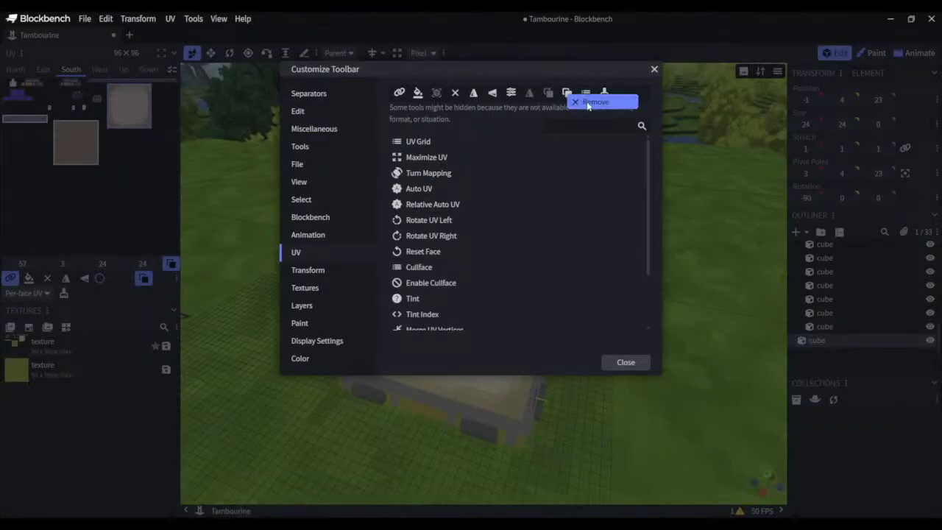
{"action": "left_click", "coordinate": [588, 103]}
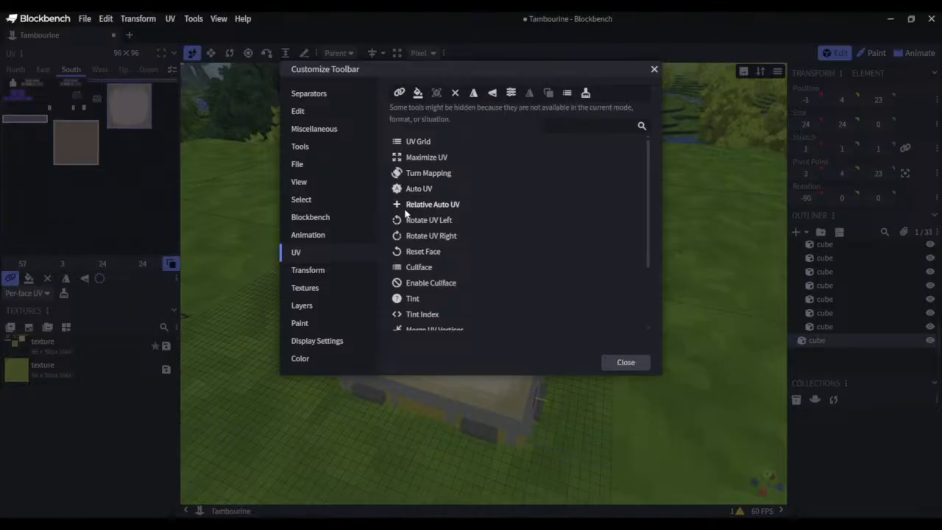
{"action": "type", "text": "res"}
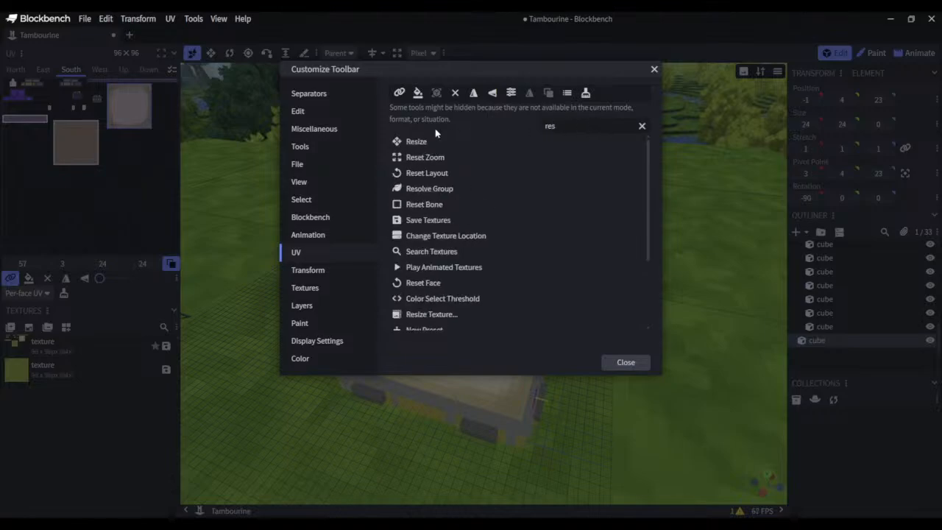
{"action": "left_click", "coordinate": [415, 144]}
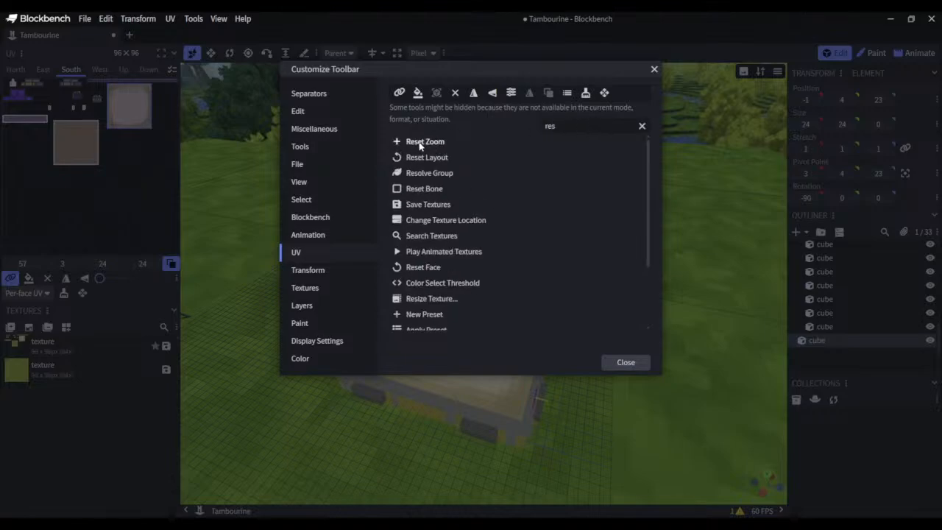
{"action": "key", "text": "Escape"}
Try mirroring the drumhead's UV vertically, and undo it along with the previous UV move of the large square face
{"action": "left_click", "coordinate": [82, 294]}
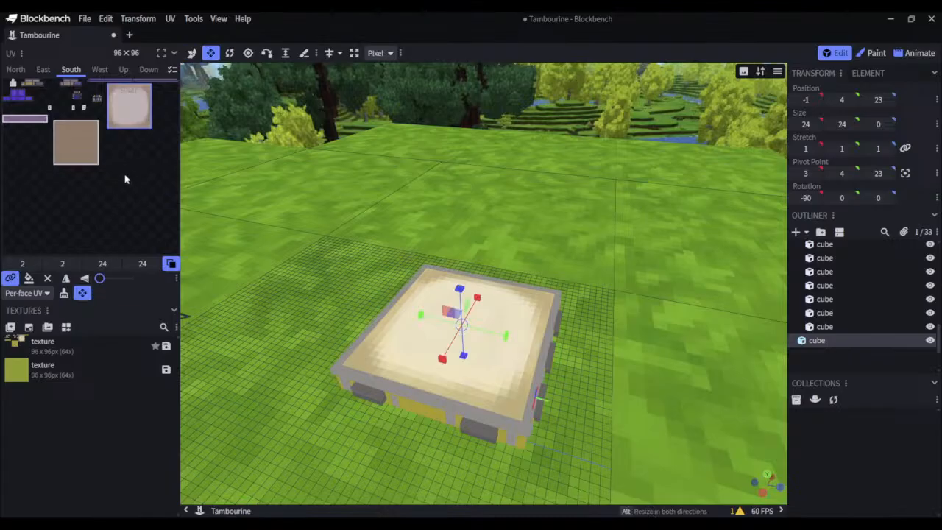
{"action": "left_click", "coordinate": [86, 279]}
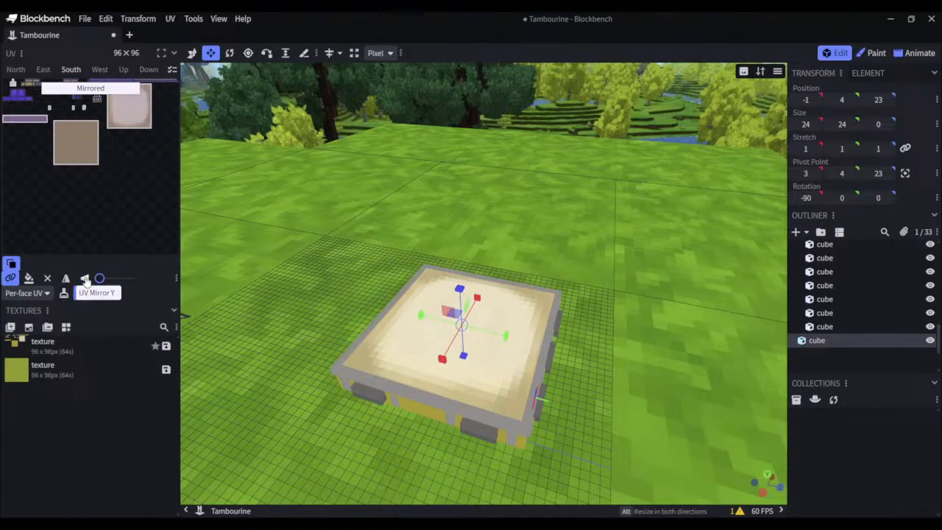
{"action": "key", "text": "ctrl+z"}
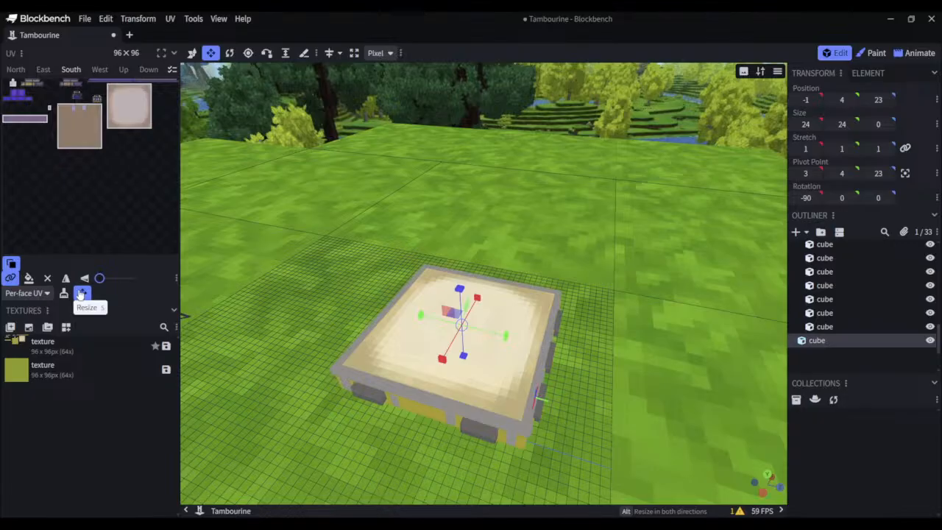
Turn off the UV overlay and select the large square face in the UV editor
{"action": "left_click", "coordinate": [11, 263]}
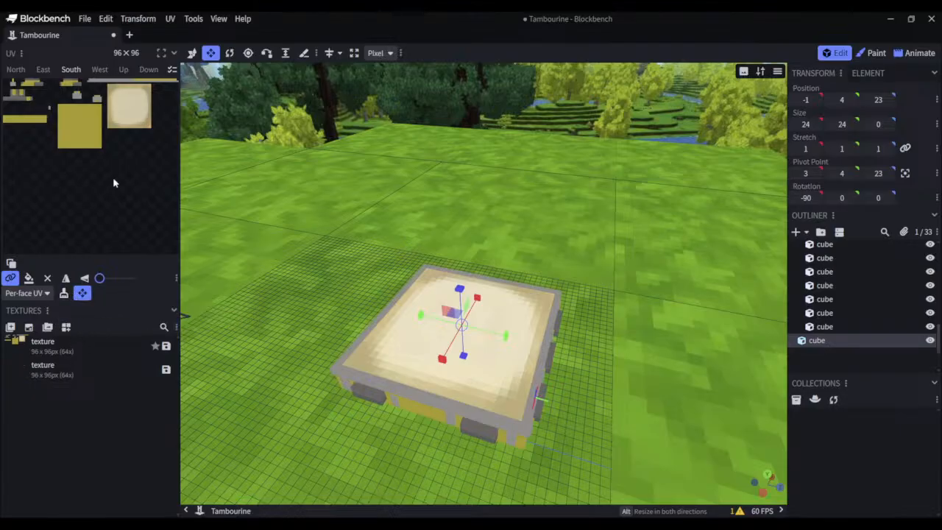
{"action": "left_click", "coordinate": [83, 131]}
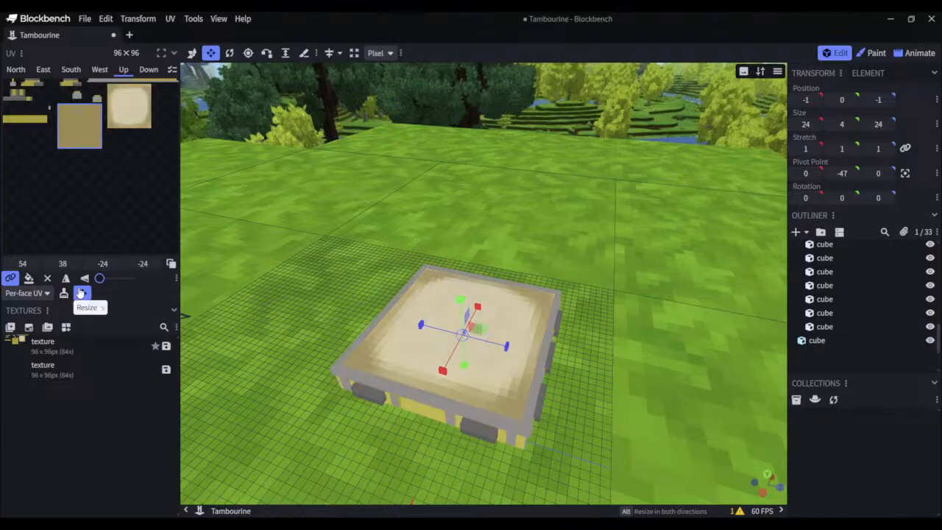
{"action": "left_click", "coordinate": [115, 185]}
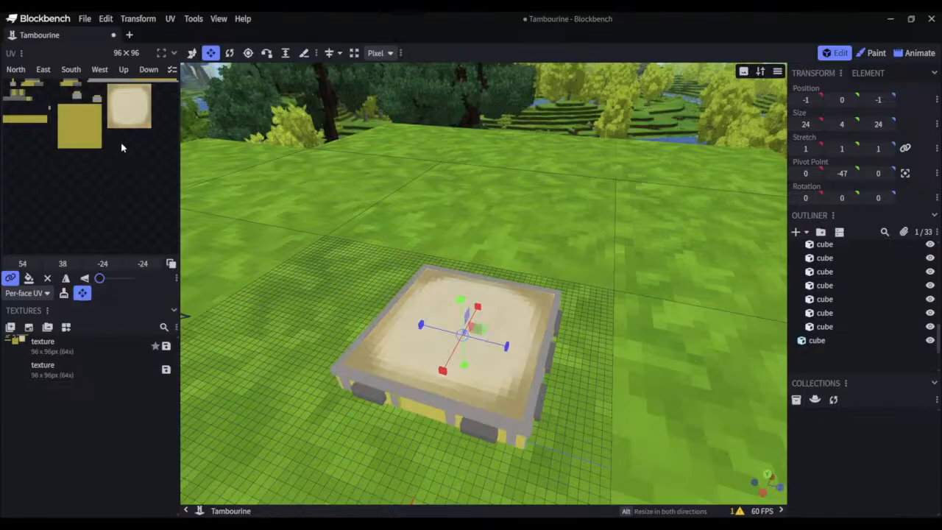
Select all cubes of the tambourine and switch to the Move tool
{"action": "key", "text": "ctrl+a"}
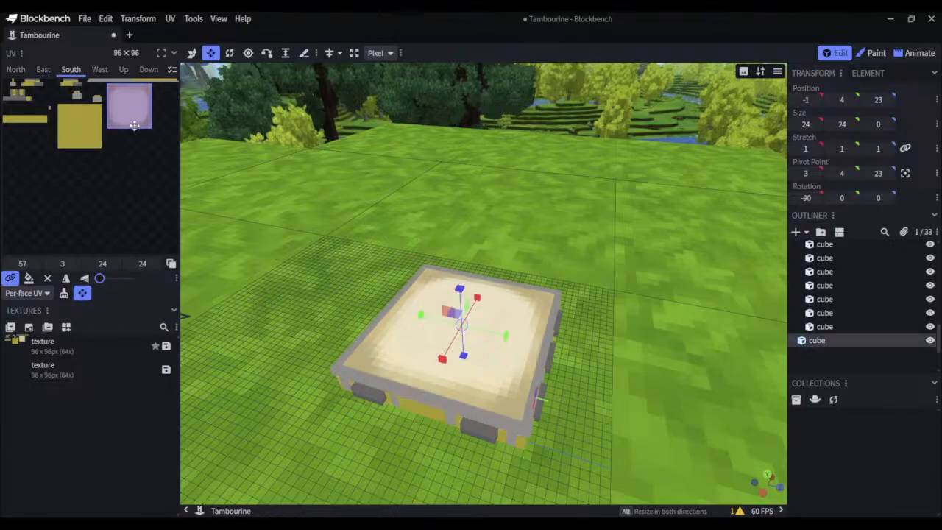
{"action": "left_click", "coordinate": [845, 287]}
{"action": "key", "text": "ctrl+a"}
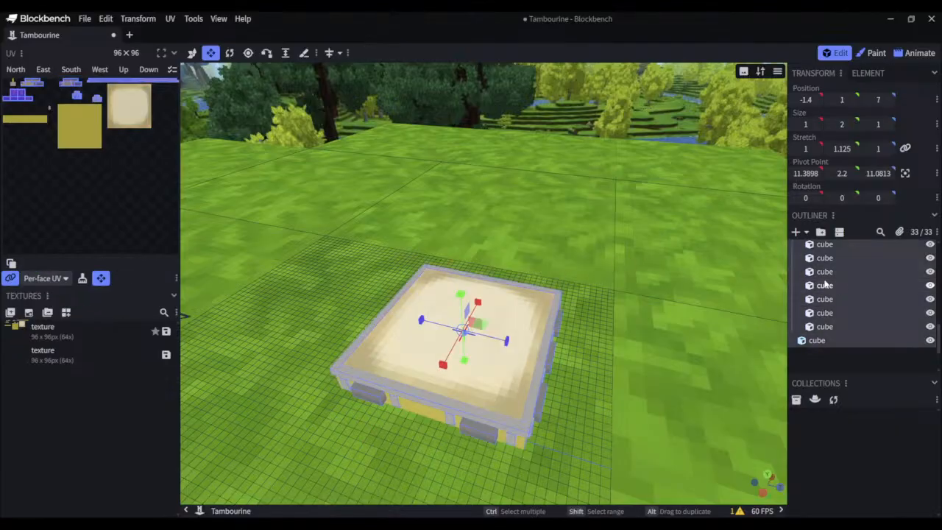
{"action": "left_click", "coordinate": [191, 53]}
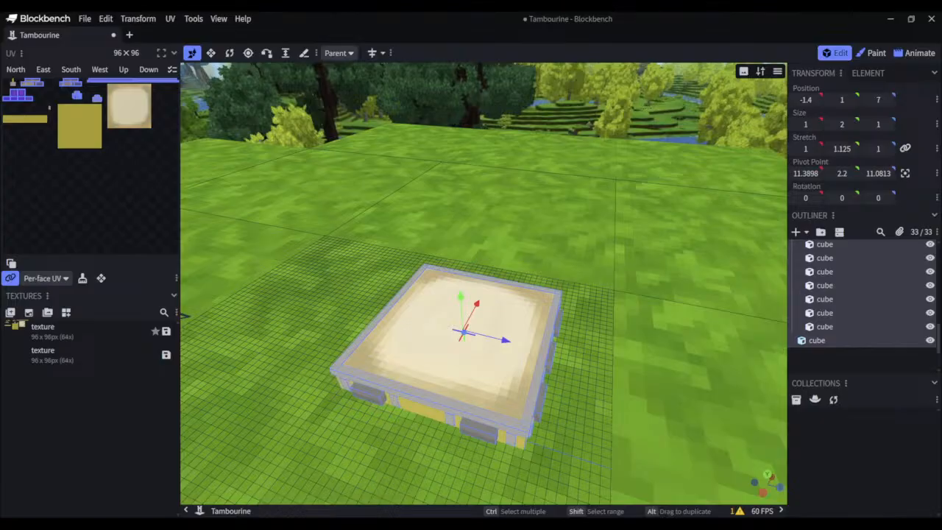
{"action": "right_click", "coordinate": [111, 173]}
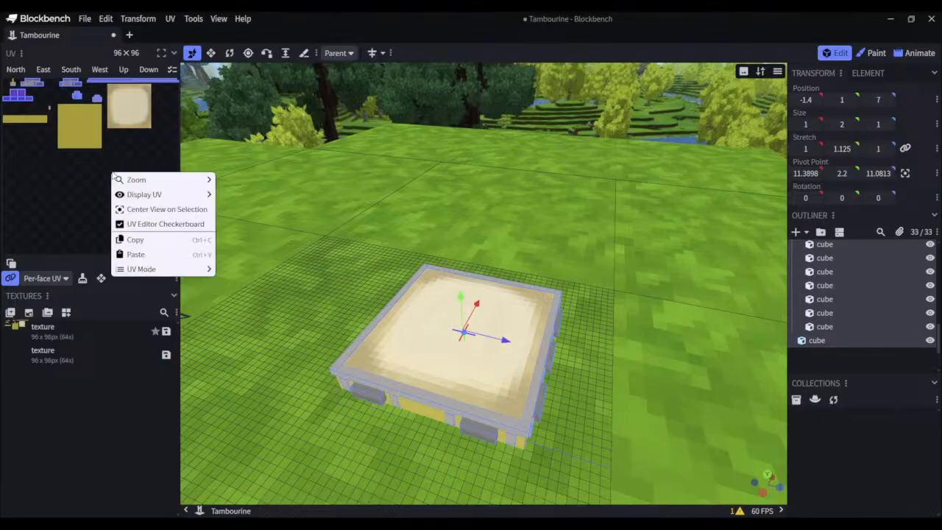
{"action": "left_click", "coordinate": [151, 255]}
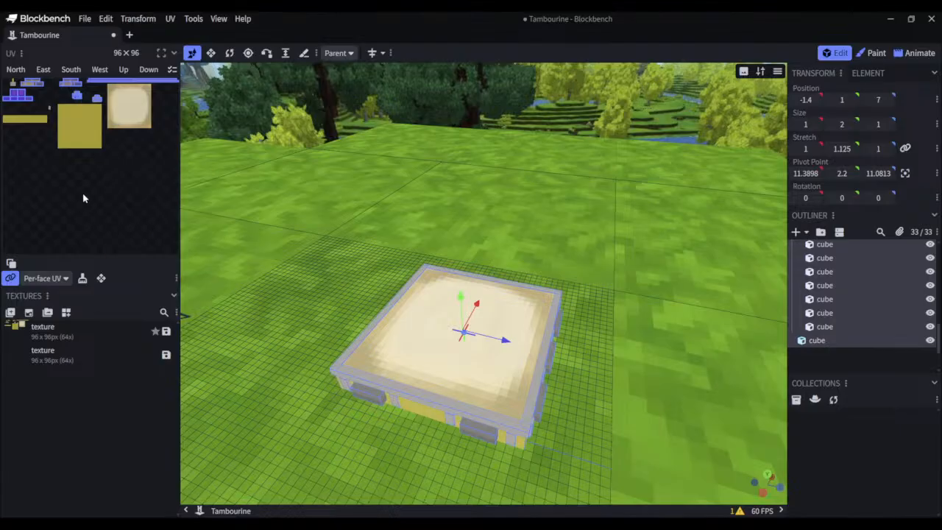
Delete the blank second texture and save the project, dismissing the separate saving of textures
{"action": "key", "text": "ctrl+s"}
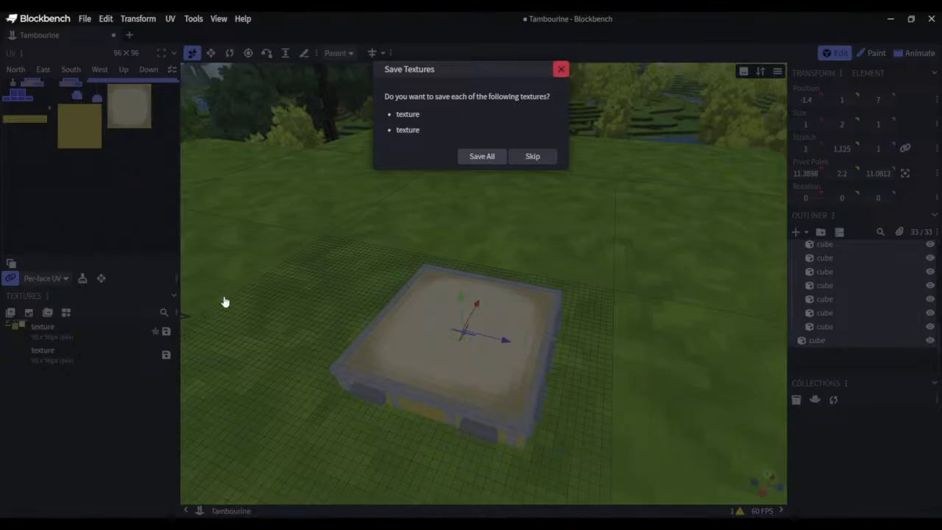
{"action": "left_click", "coordinate": [561, 69]}
{"action": "left_click", "coordinate": [65, 361]}
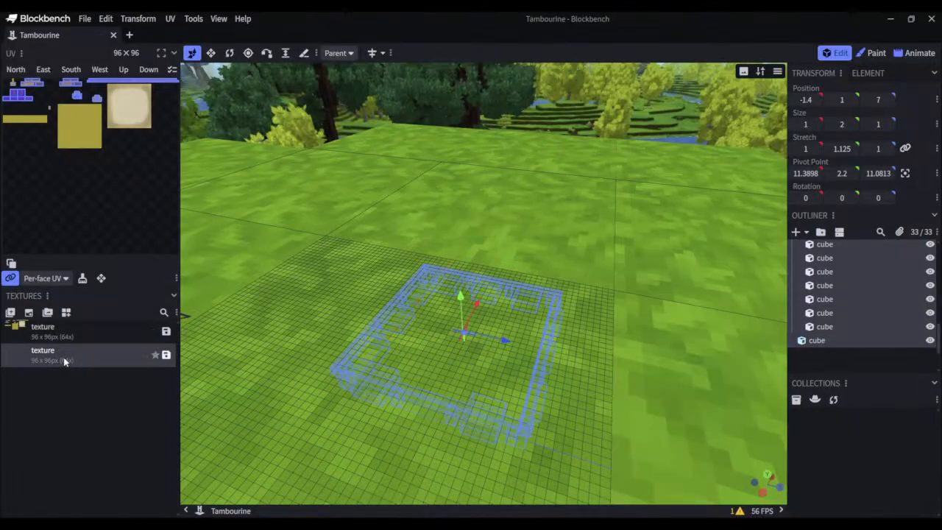
{"action": "key", "text": "Delete"}
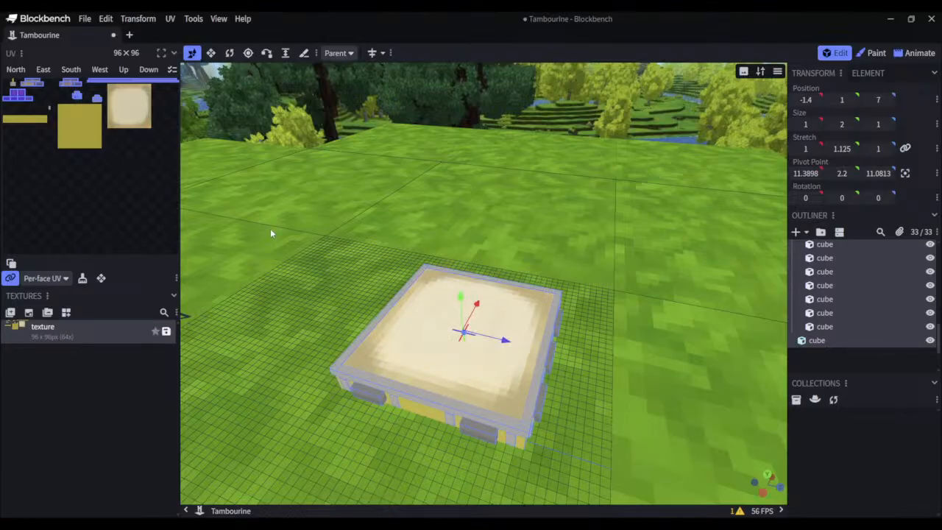
{"action": "key", "text": "ctrl+s"}
{"action": "right_click", "coordinate": [103, 216]}
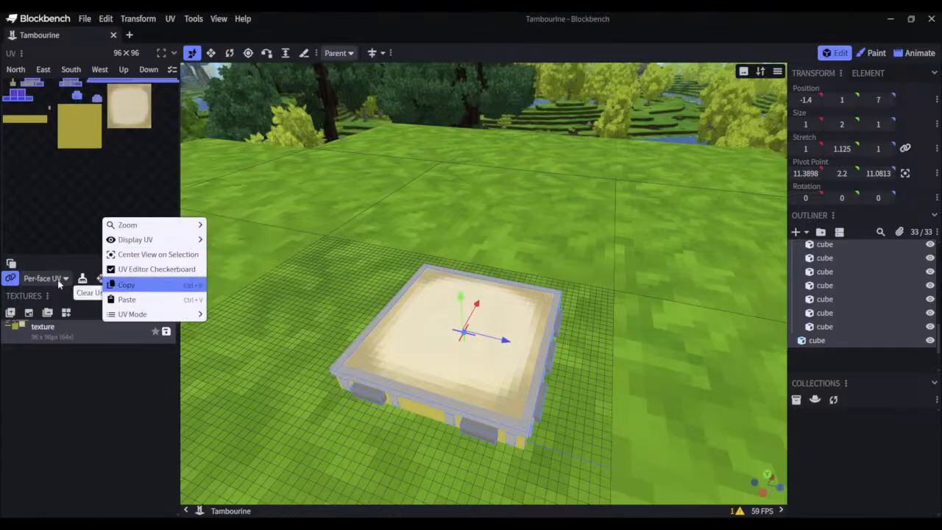
{"action": "left_click", "coordinate": [81, 295]}
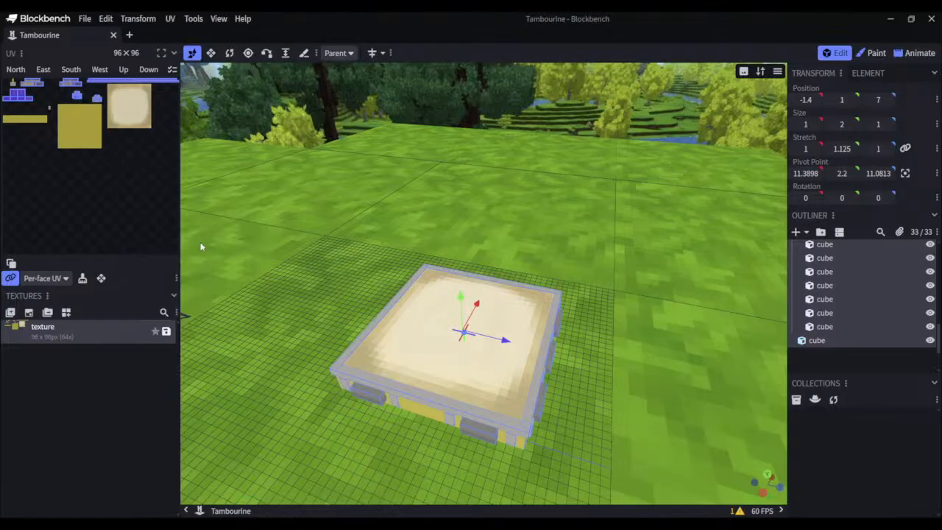
{"action": "right_click", "coordinate": [244, 231]}
{"action": "mouse_move", "coordinate": [279, 343]}
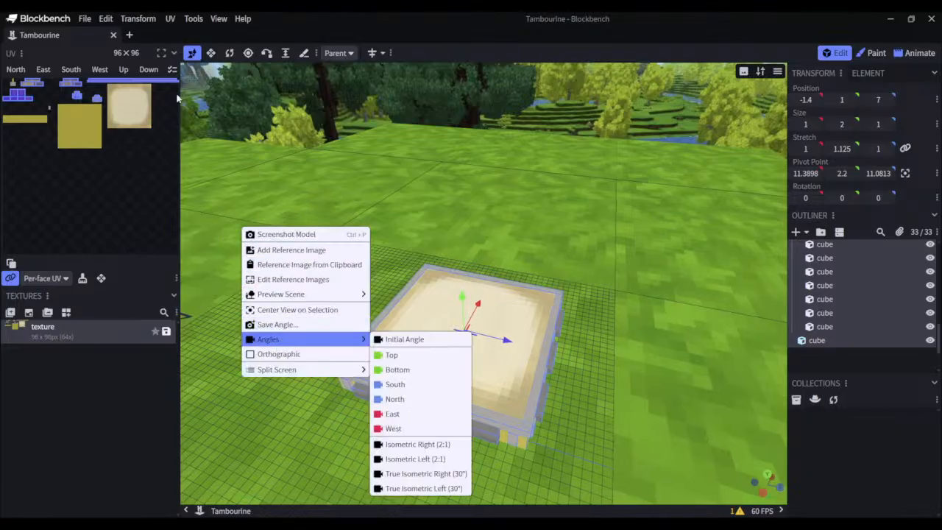
{"action": "left_click", "coordinate": [64, 42]}
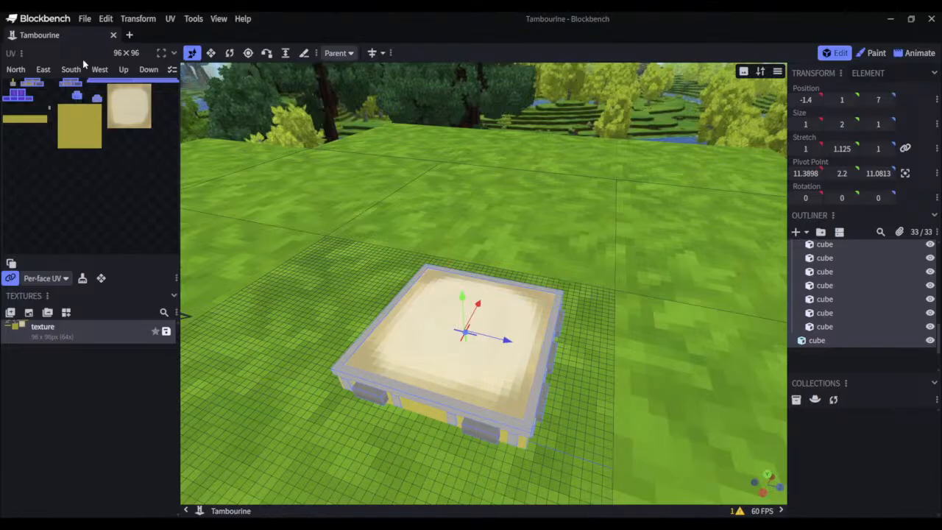
{"action": "key", "text": "s"}
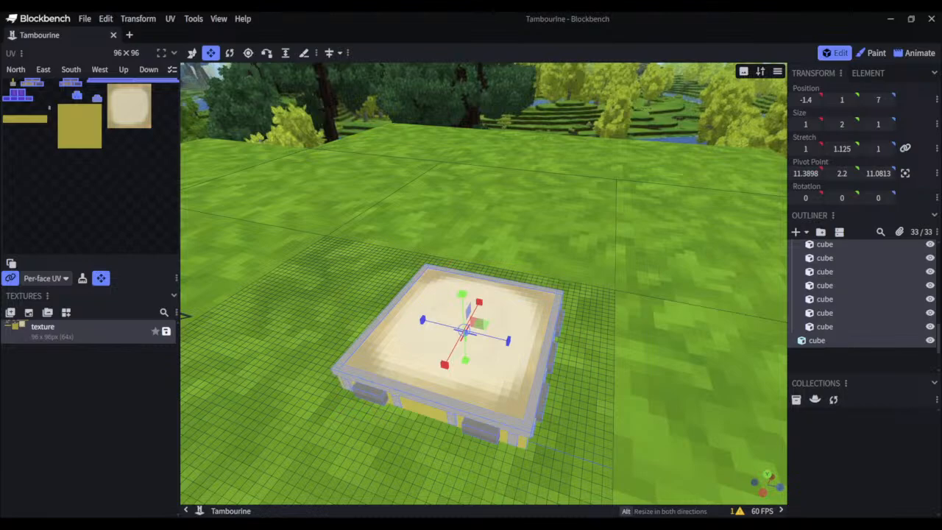
{"action": "left_click", "coordinate": [191, 53]}
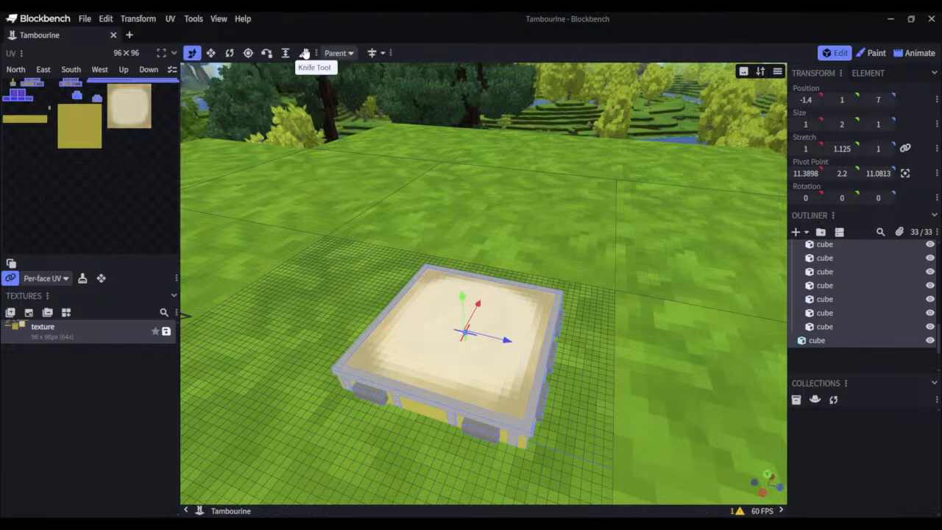
Save the project together with its texture, storing the texture as texture.png
{"action": "left_click", "coordinate": [85, 19]}
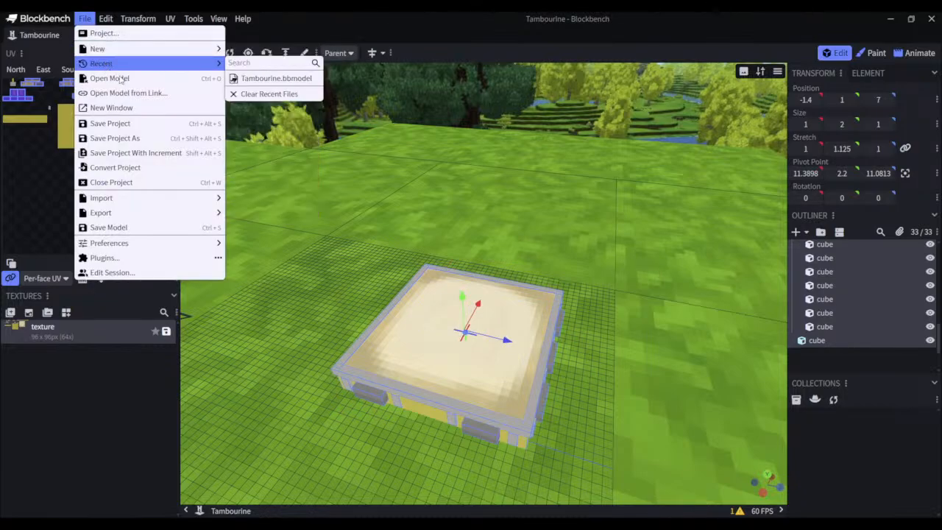
{"action": "left_click", "coordinate": [157, 131]}
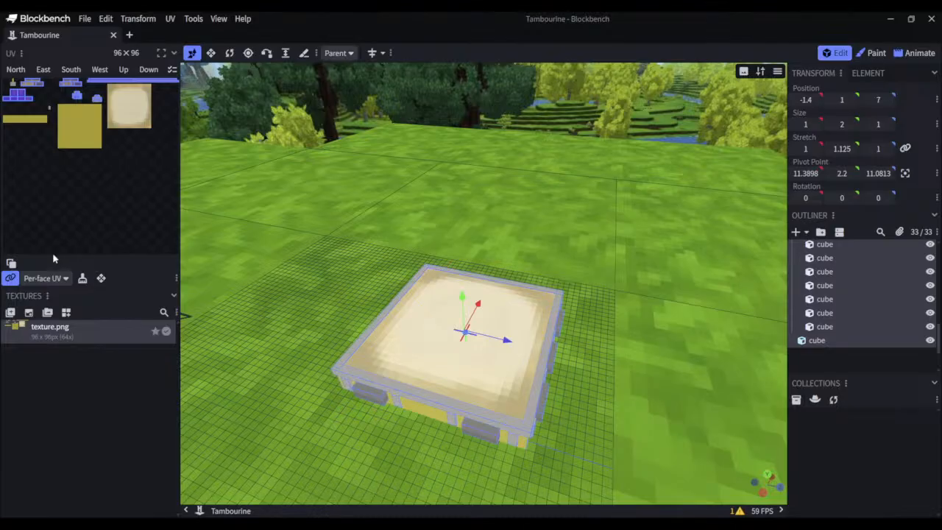
Select all cubes of the tambourine along with all their faces in the UV editor, keeping the Move tool active
{"action": "left_click", "coordinate": [91, 123]}
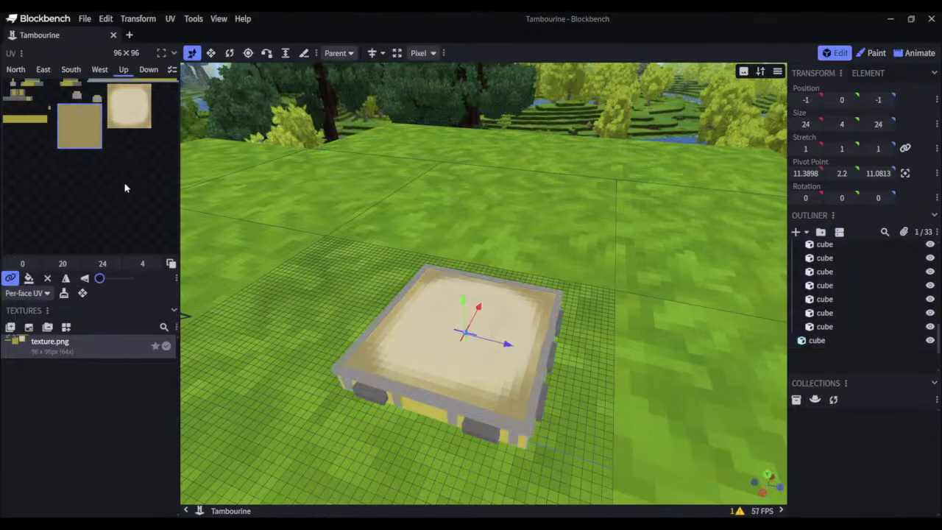
{"action": "key", "text": "ctrl+a"}
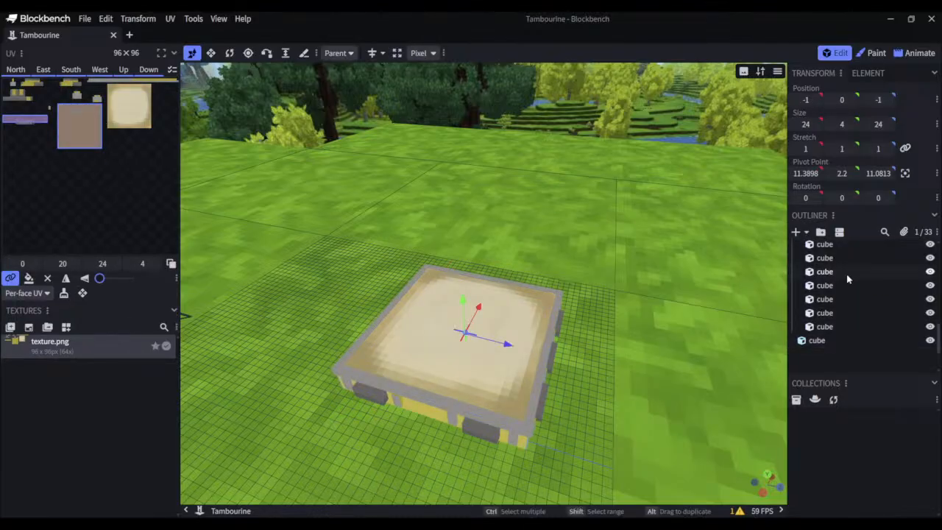
{"action": "left_click_drag", "start_coordinate": [847, 279], "coordinate": [821, 308]}
{"action": "scroll", "coordinate": [826, 309], "scroll_direction": "up", "scroll_amount": 5}
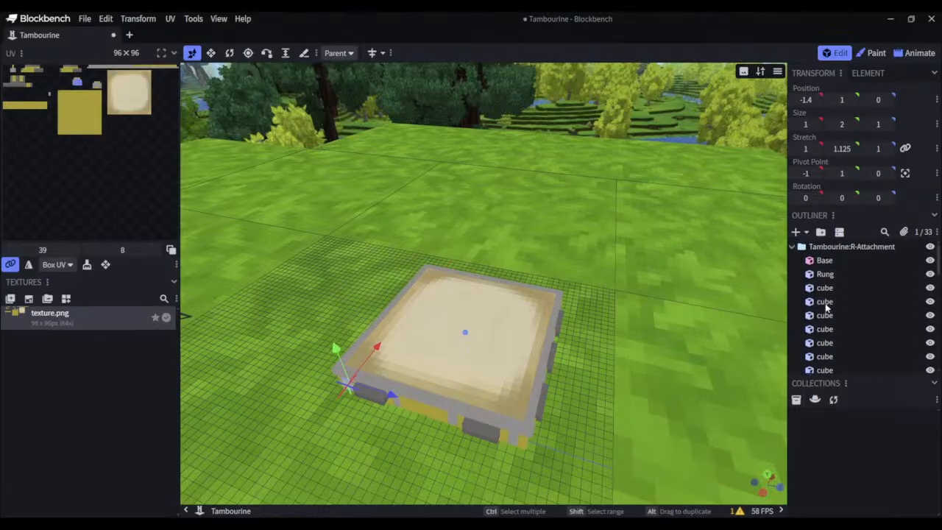
{"action": "key", "text": "ctrl+a"}
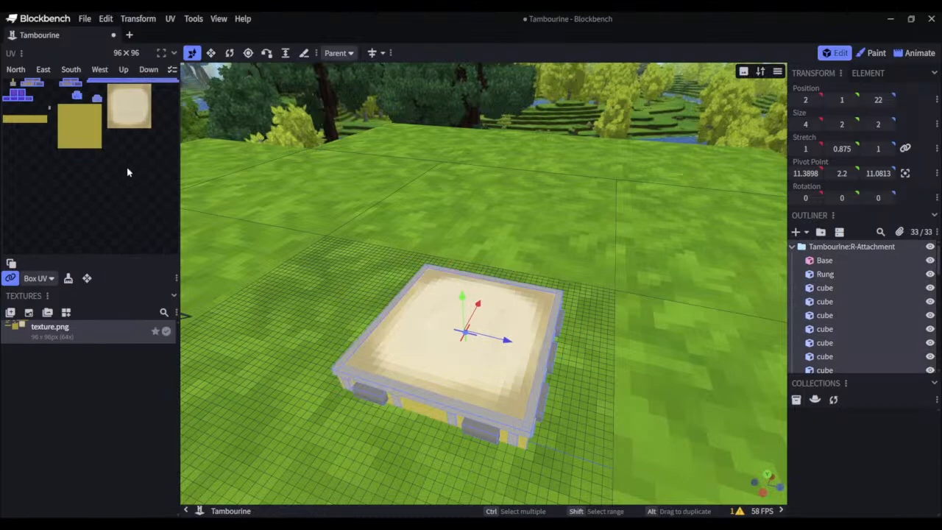
{"action": "left_click", "coordinate": [77, 139]}
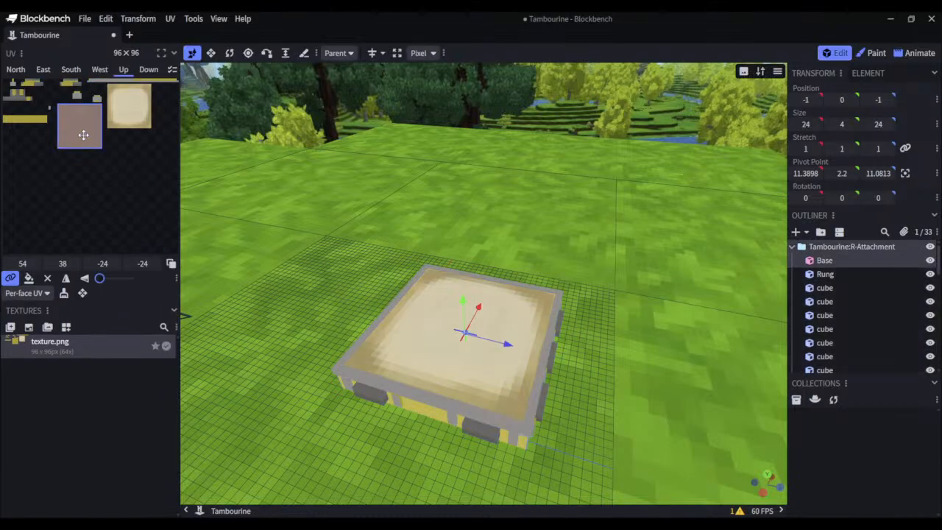
{"action": "left_click", "coordinate": [137, 119]}
{"action": "left_click", "coordinate": [847, 283]}
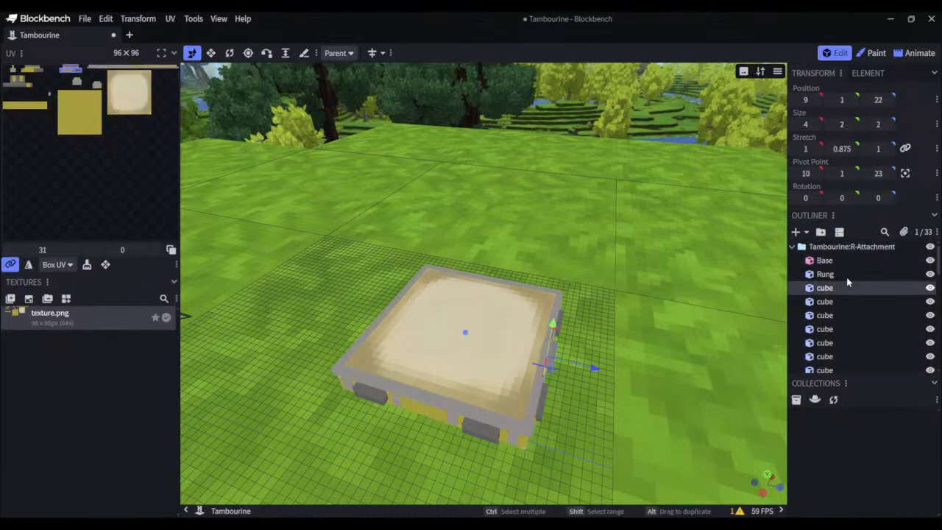
{"action": "key", "text": "ctrl+a"}
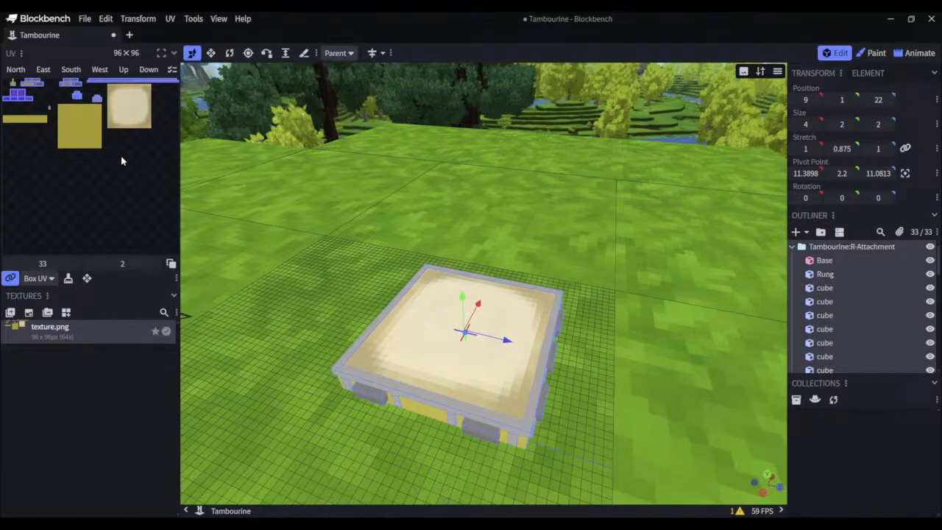
{"action": "key", "text": "ctrl+a"}
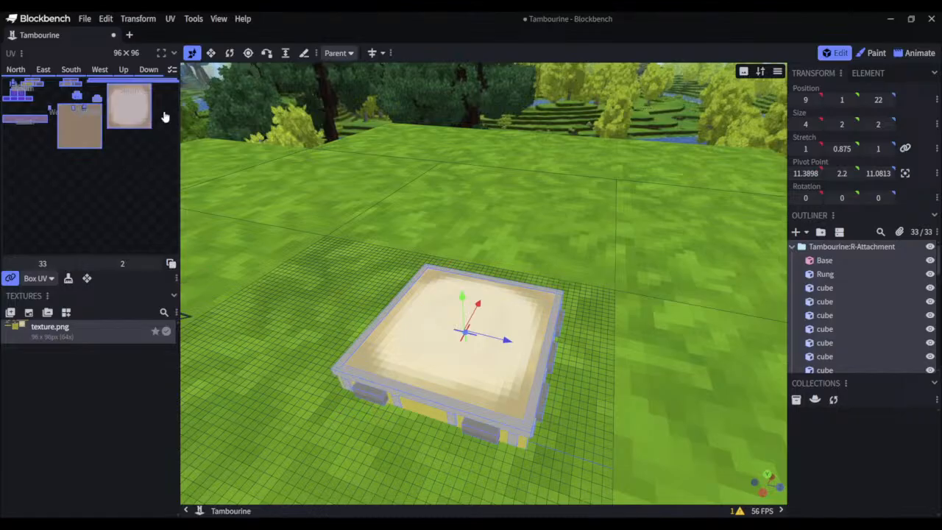
{"action": "left_click", "coordinate": [86, 279]}
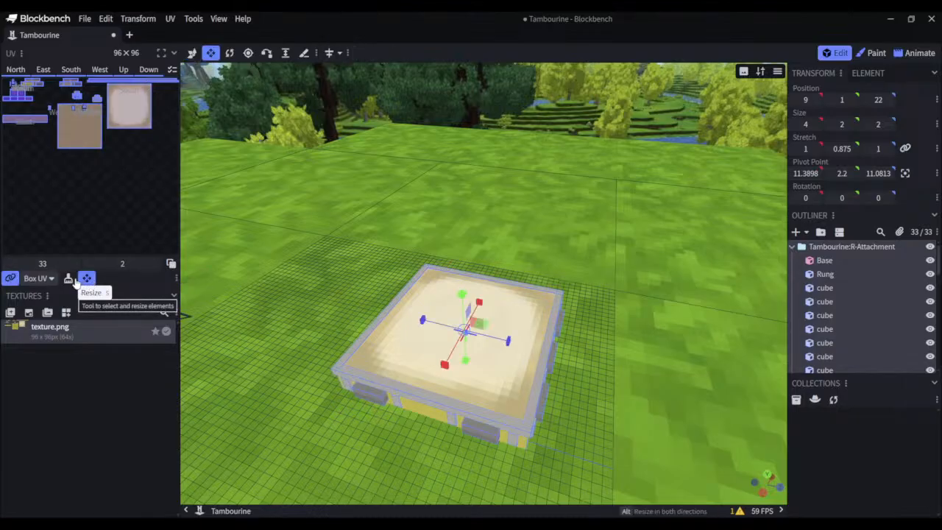
{"action": "left_click", "coordinate": [192, 54]}
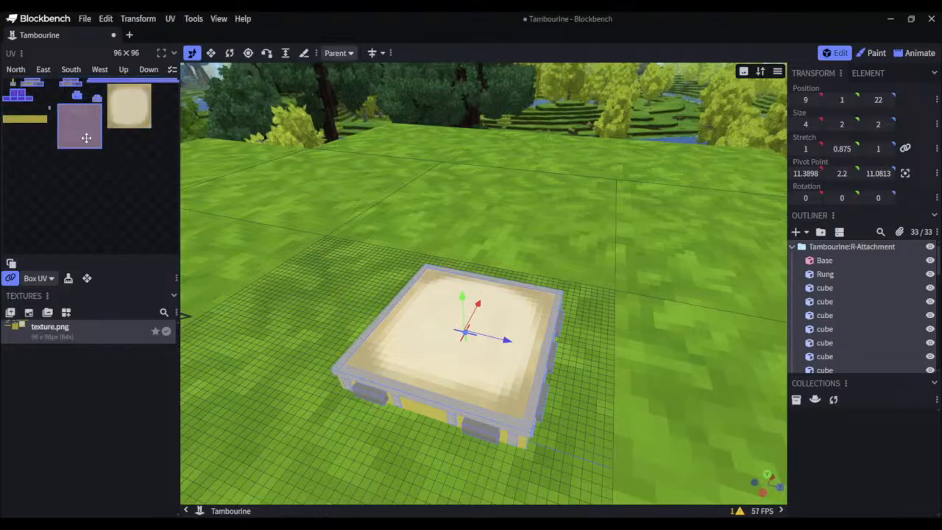
Try moving the Base's Up and Down faces lower in the UV editor one at a time, and undo both moves
{"action": "mouse_move", "coordinate": [89, 135]}
{"action": "left_mouse_down"}
{"action": "mouse_move", "coordinate": [89, 161]}
{"action": "mouse_move", "coordinate": [88, 137]}
{"action": "left_mouse_up"}
{"action": "left_click", "coordinate": [89, 133]}
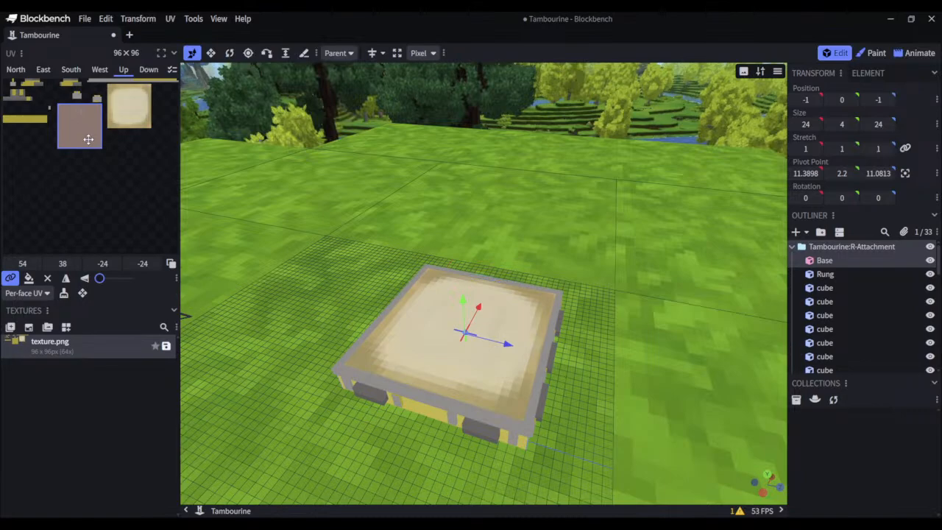
{"action": "left_click_drag", "start_coordinate": [90, 134], "coordinate": [88, 170]}
{"action": "left_click", "coordinate": [86, 130]}
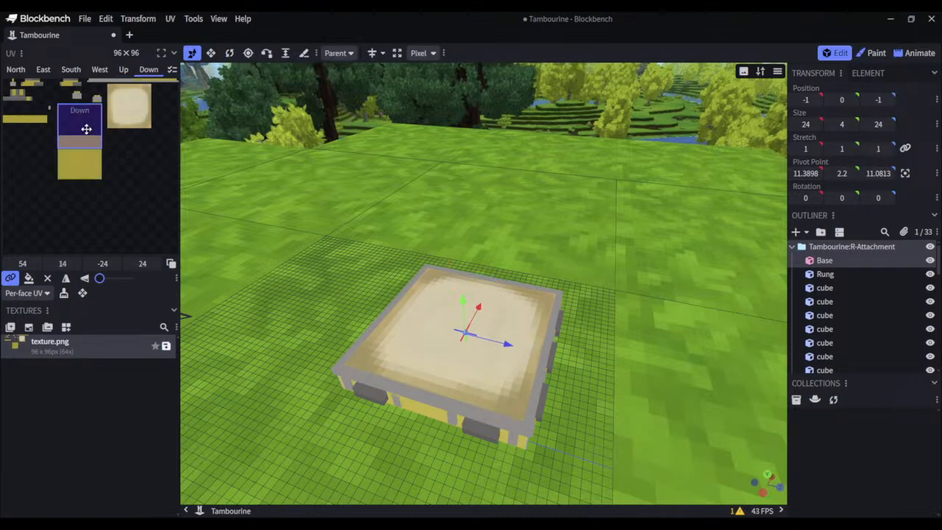
{"action": "left_click_drag", "start_coordinate": [86, 131], "coordinate": [89, 155]}
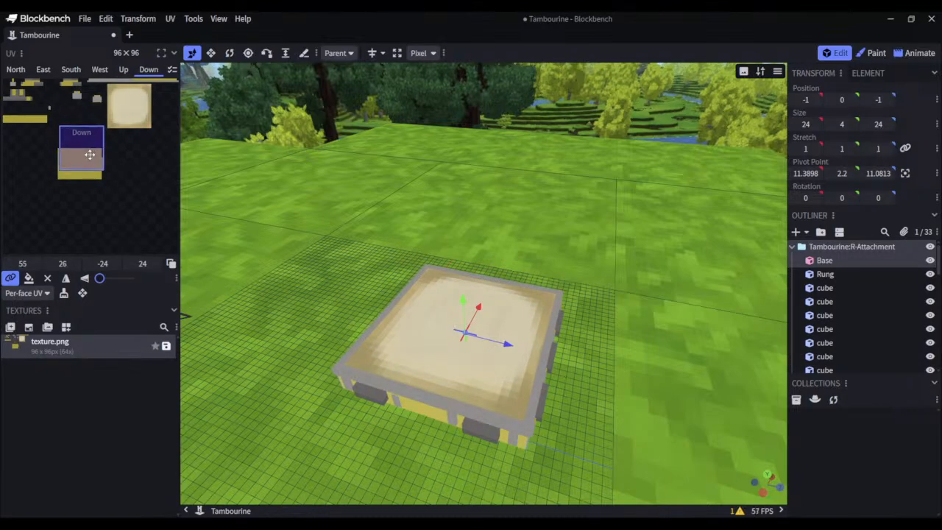
{"action": "key", "text": "ctrl+z"}
{"action": "key", "text": "ctrl+z"}
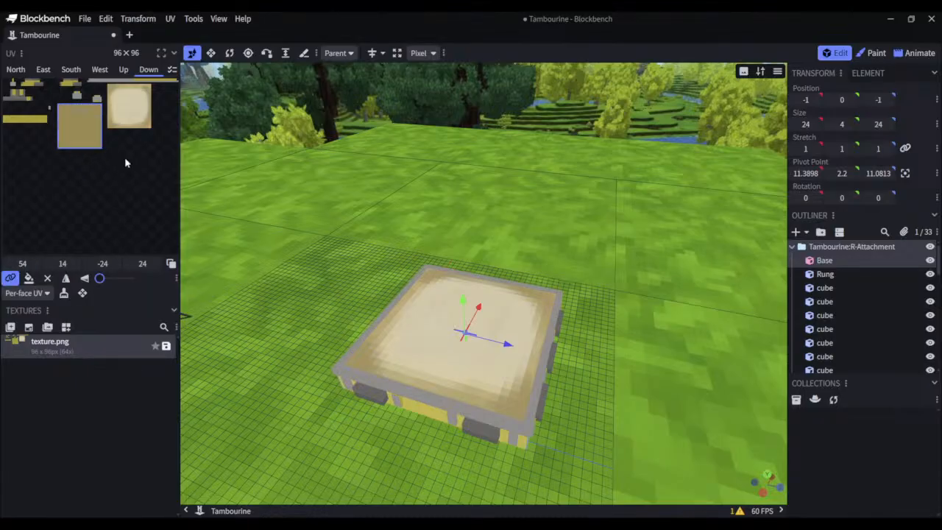
Select the Up and Down faces of the Base together in the UV editor, undoing the trial move of the Up face
{"action": "left_click", "coordinate": [154, 175]}
{"action": "left_click", "coordinate": [829, 261]}
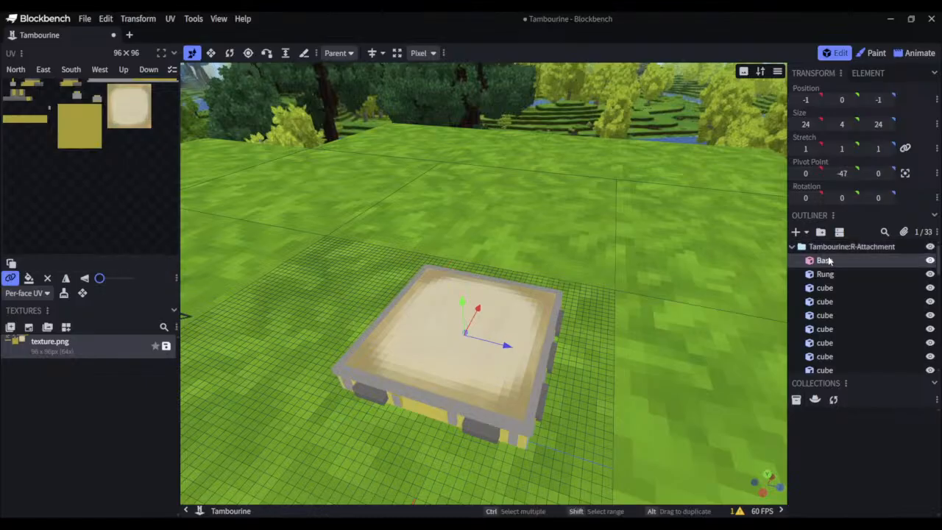
{"action": "left_click", "coordinate": [85, 136]}
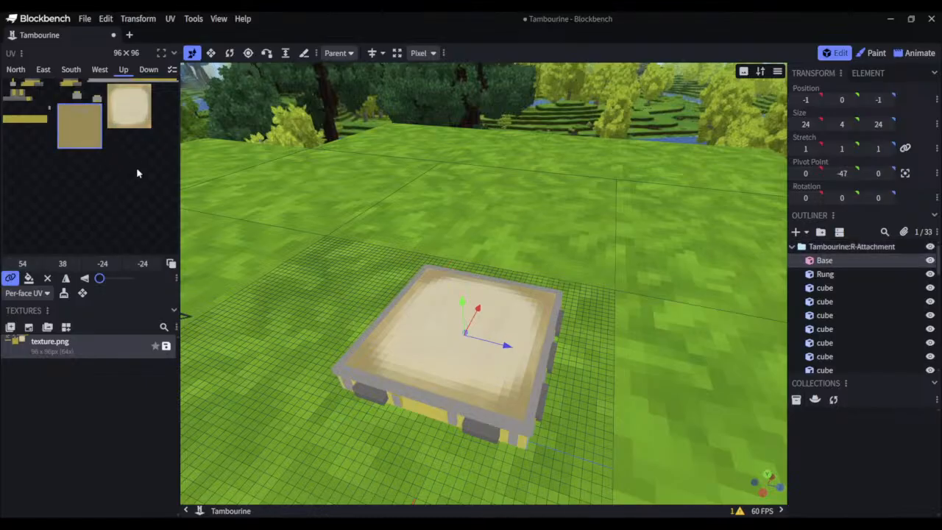
{"action": "left_click_drag", "start_coordinate": [82, 136], "coordinate": [82, 162]}
{"action": "key", "text": "ctrl+z"}
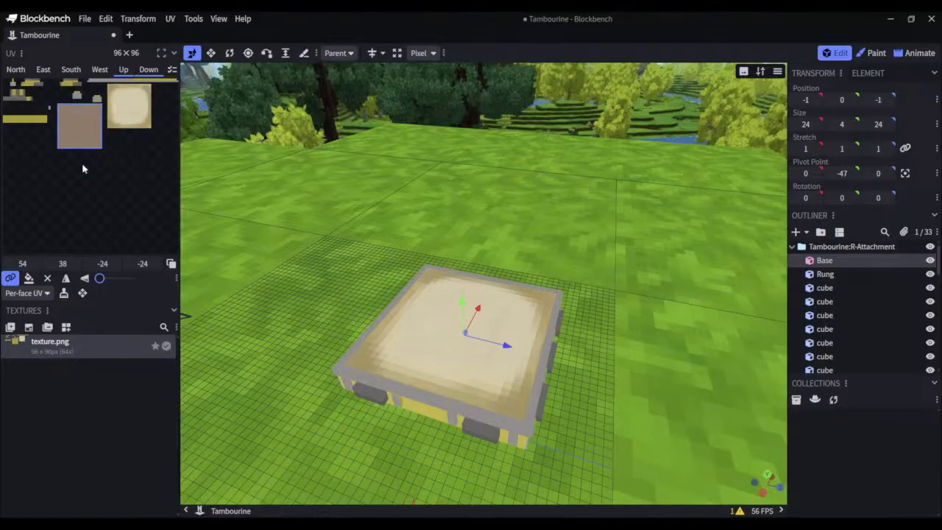
{"action": "key", "text": "ctrl+z"}
Delete the restored blank texture and select texture.png
{"action": "left_click", "coordinate": [80, 370]}
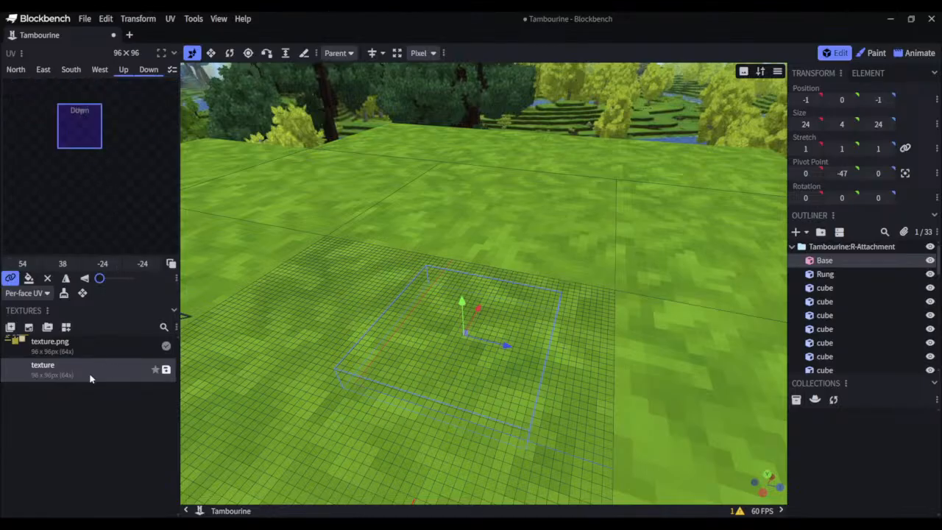
{"action": "key", "text": "Delete"}
{"action": "left_click", "coordinate": [88, 346]}
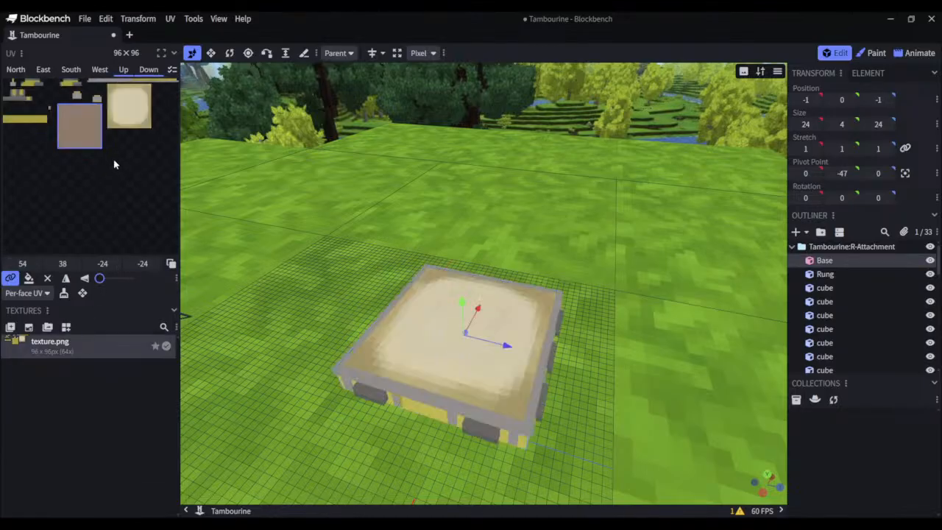
Move the Base's Up and Down faces together with their texture to UV position 31, 52, and turn on the UV overlay
{"action": "left_click_drag", "start_coordinate": [84, 135], "coordinate": [45, 163]}
{"action": "left_click", "coordinate": [171, 264]}
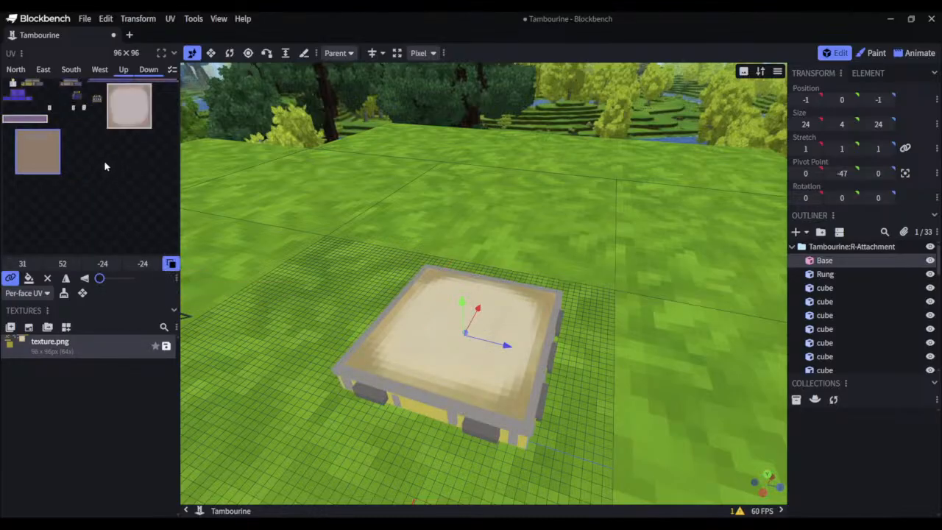
{"action": "left_click", "coordinate": [100, 168]}
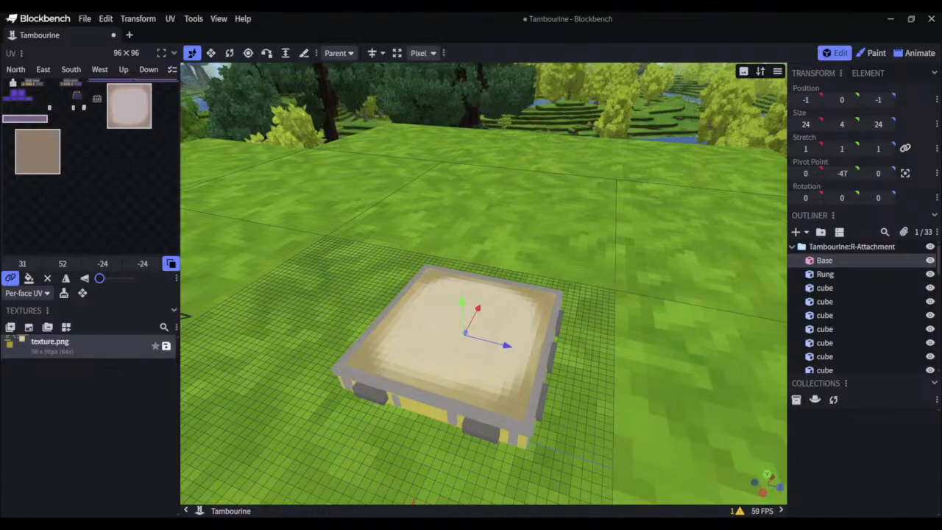
{"action": "left_click_drag", "start_coordinate": [607, 349], "coordinate": [629, 311]}
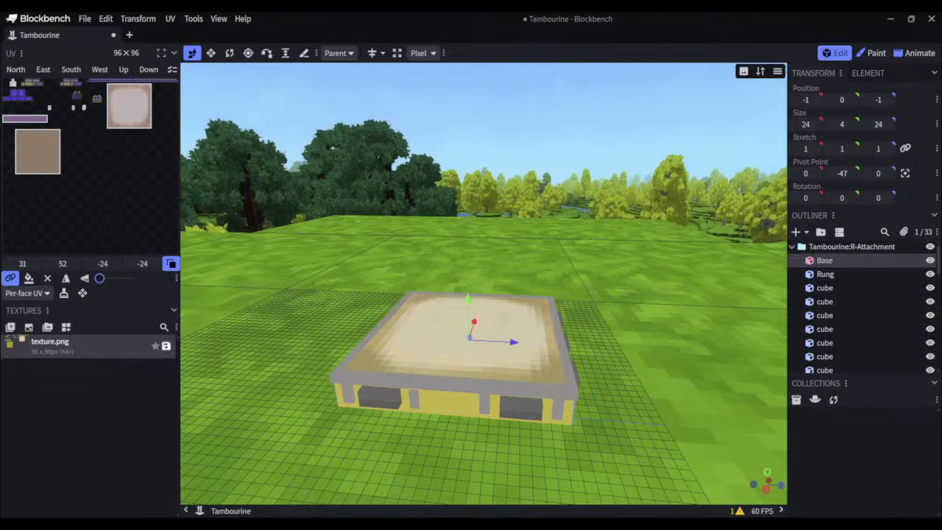
Examine the render mode options in the properties of texture.png and leave them unchanged
{"action": "left_click", "coordinate": [135, 56]}
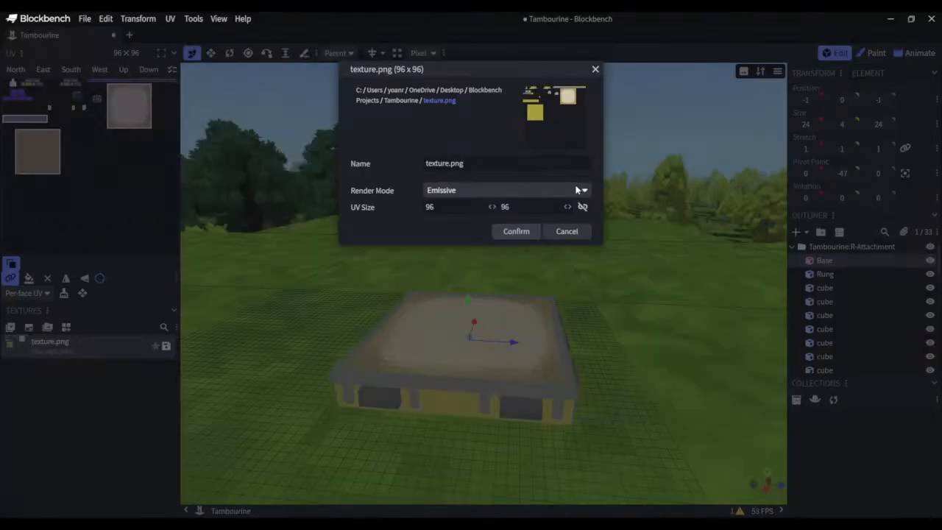
{"action": "left_click", "coordinate": [553, 193]}
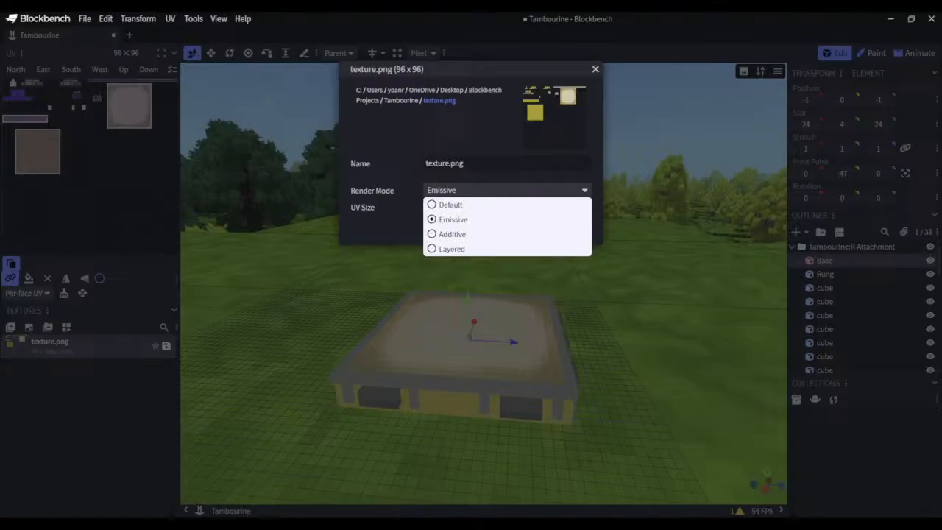
{"action": "key", "text": "Escape"}
Save texture.png and resize it to 96 × 64 in Crop/Expand mode with a transparent fill
{"action": "right_click", "coordinate": [94, 351]}
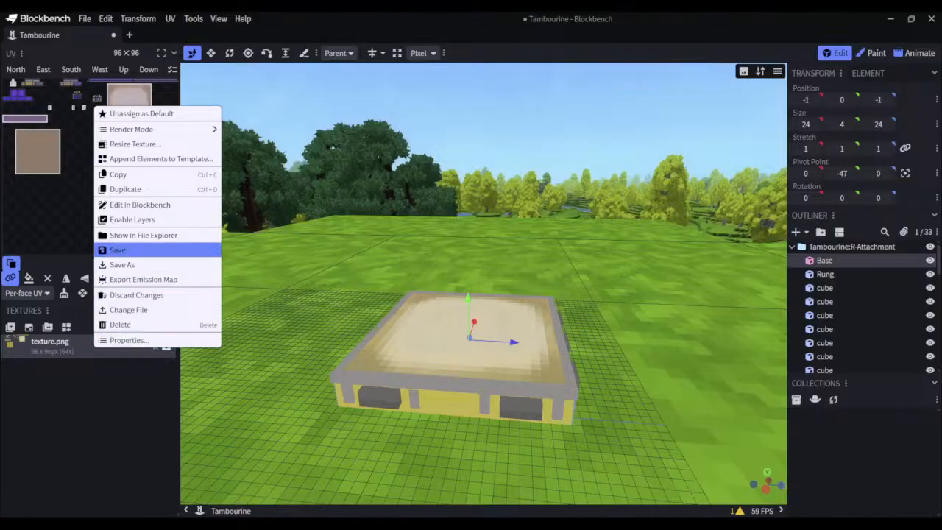
{"action": "left_click", "coordinate": [139, 251]}
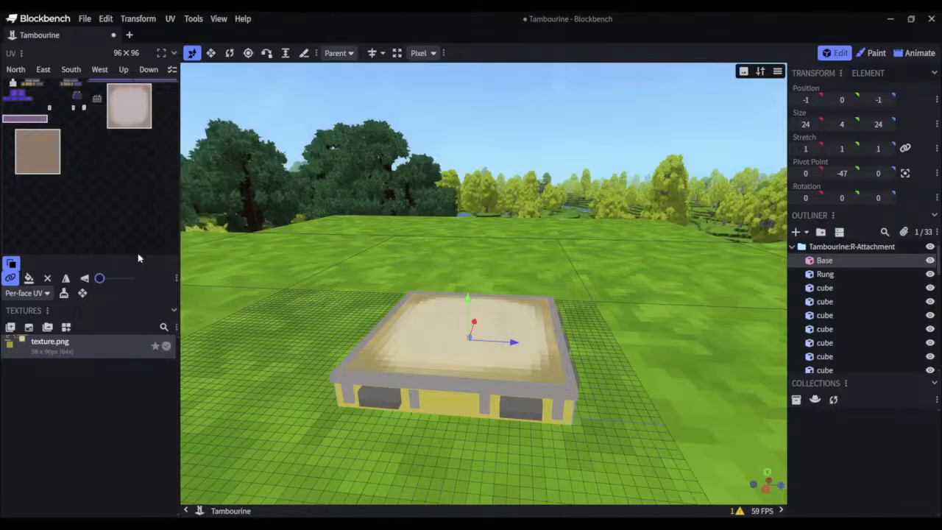
{"action": "right_click", "coordinate": [107, 348]}
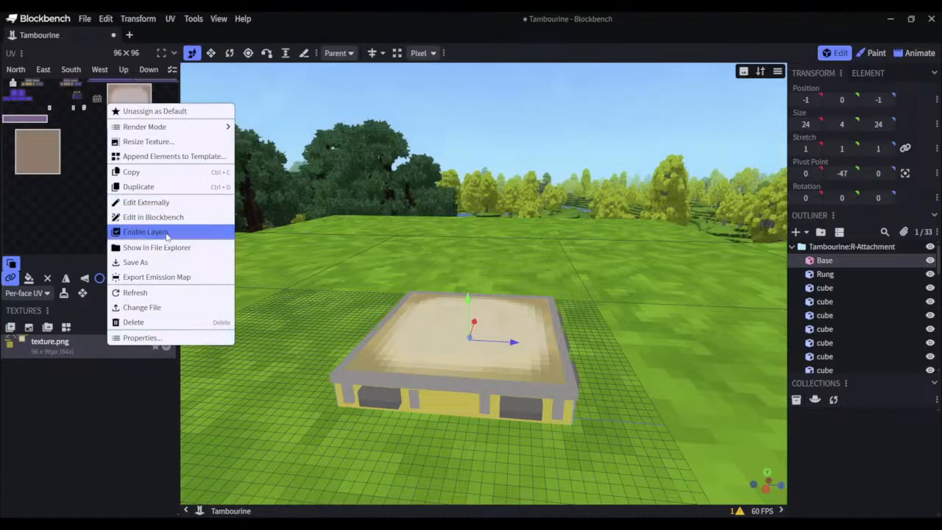
{"action": "left_click", "coordinate": [158, 141]}
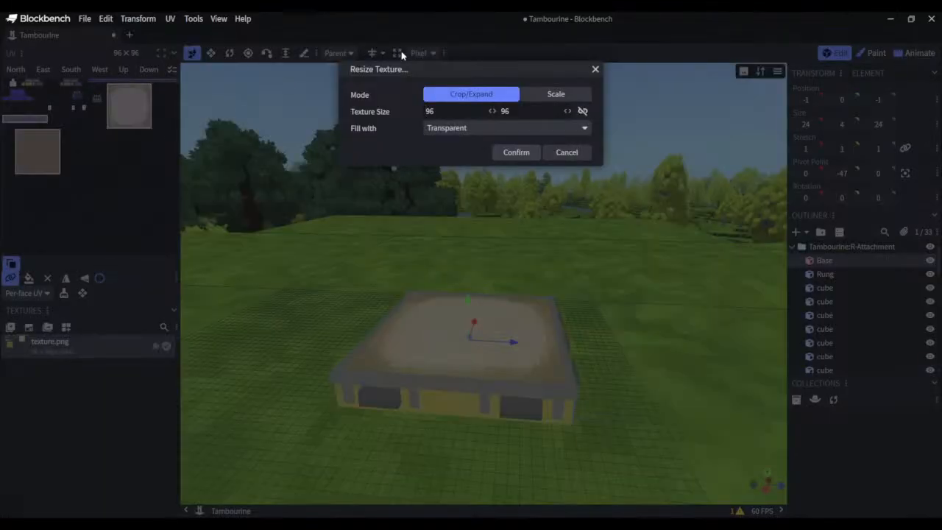
{"action": "left_click_drag", "start_coordinate": [524, 111], "coordinate": [486, 110]}
{"action": "type", "text": "32"}
{"action": "key", "text": "BackSpace"}
{"action": "key", "text": "BackSpace"}
{"action": "type", "text": "64"}
{"action": "left_click", "coordinate": [519, 153]}
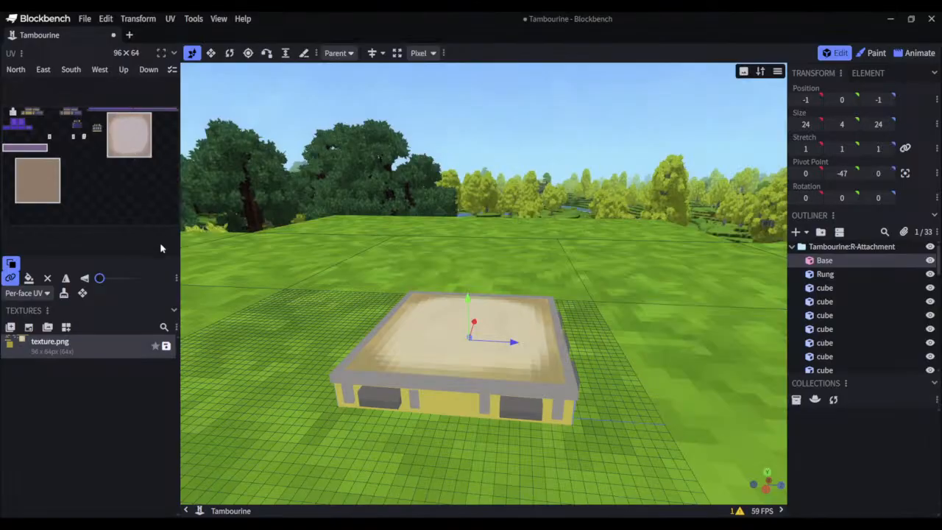
Move the drumhead plane's South face together with its texture to UV position 70, 5
{"action": "right_click", "coordinate": [84, 350]}
{"action": "left_click", "coordinate": [134, 133]}
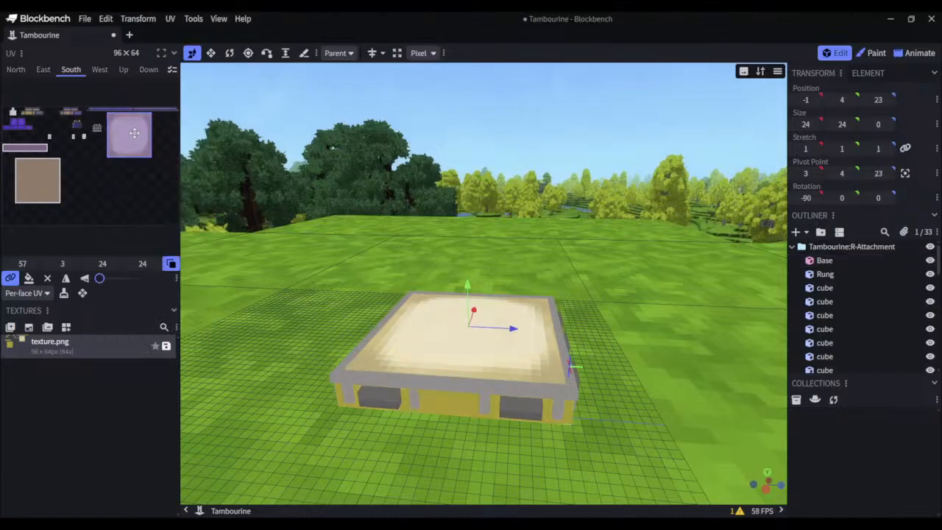
{"action": "left_click_drag", "start_coordinate": [134, 132], "coordinate": [103, 175]}
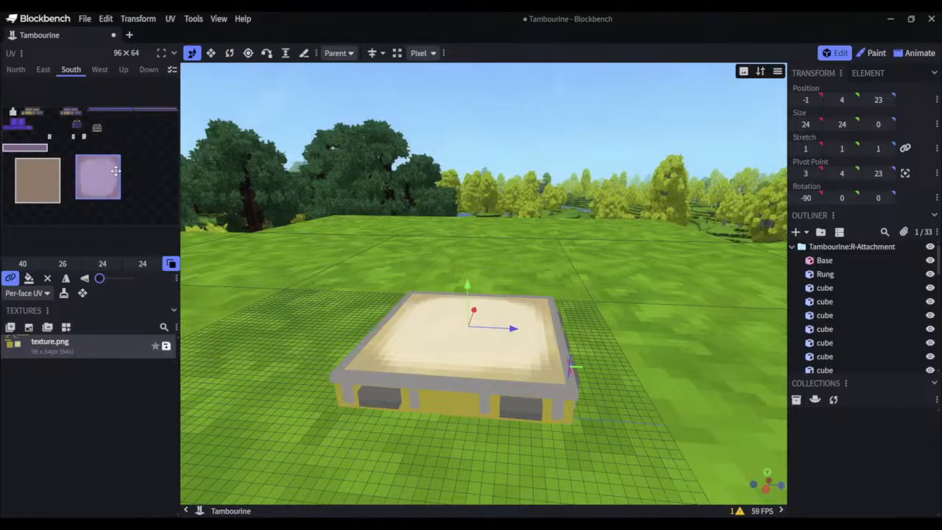
{"action": "left_click_drag", "start_coordinate": [116, 171], "coordinate": [171, 133]}
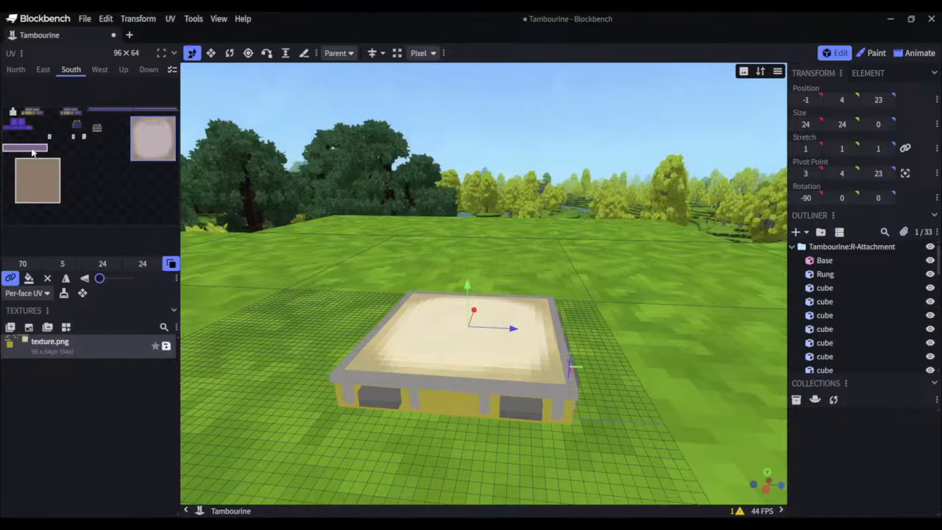
Shift the long strip of Base side faces up together with its texture, and move the Base's Up and Down faces to 37, 52
{"action": "left_click", "coordinate": [28, 149]}
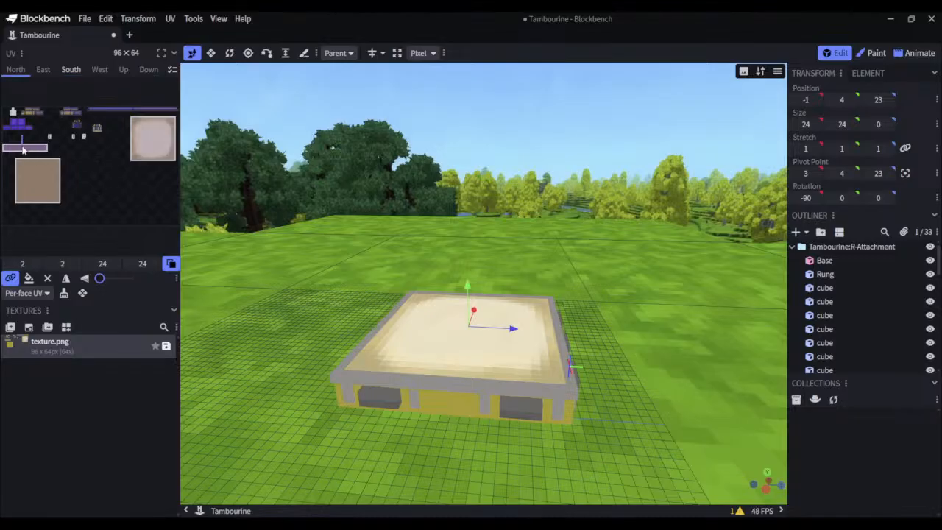
{"action": "left_click", "coordinate": [33, 174]}
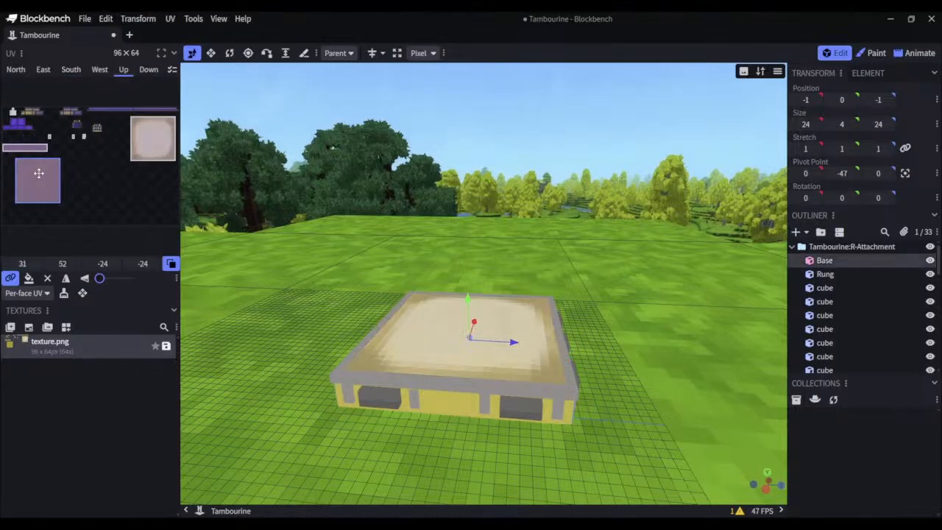
{"action": "left_click_drag", "start_coordinate": [86, 186], "coordinate": [36, 178]}
{"action": "left_click", "coordinate": [46, 147]}
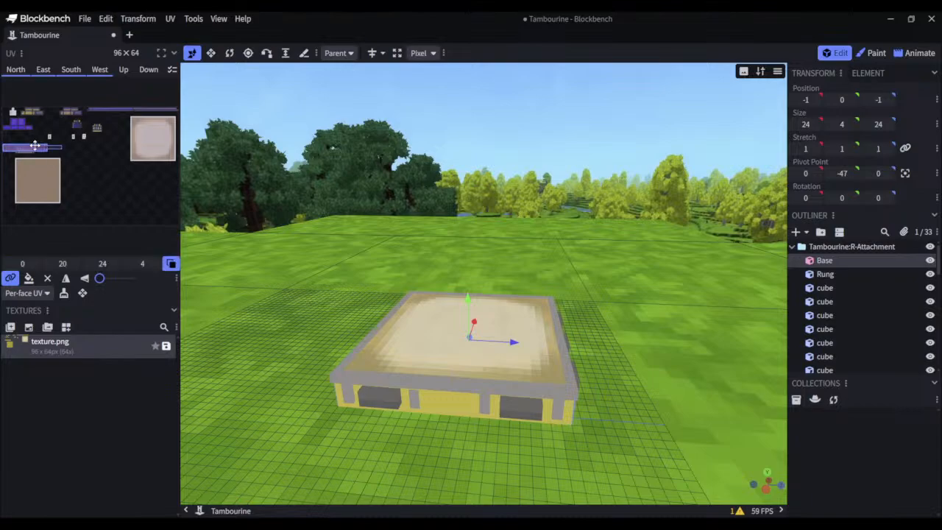
{"action": "left_click", "coordinate": [46, 138]}
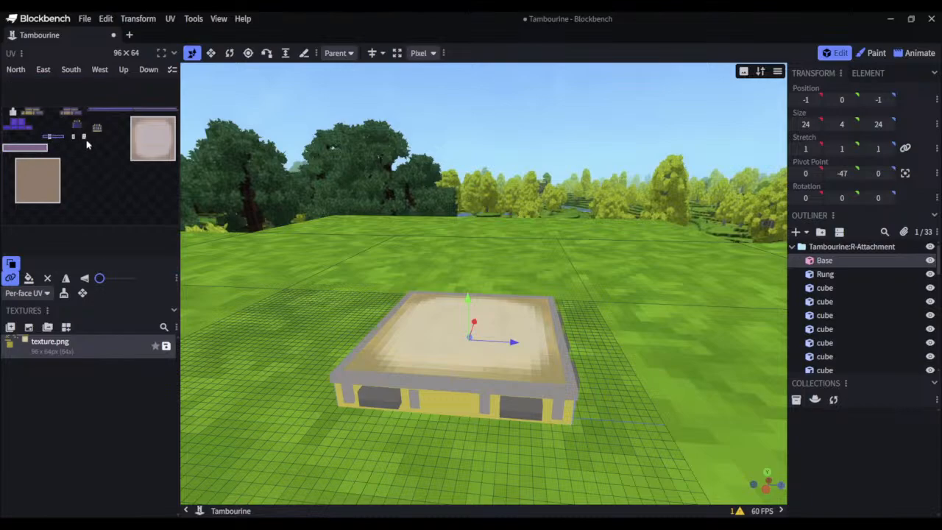
{"action": "left_click_drag", "start_coordinate": [84, 135], "coordinate": [94, 138]}
{"action": "left_click", "coordinate": [12, 115]}
{"action": "left_click", "coordinate": [6, 112]}
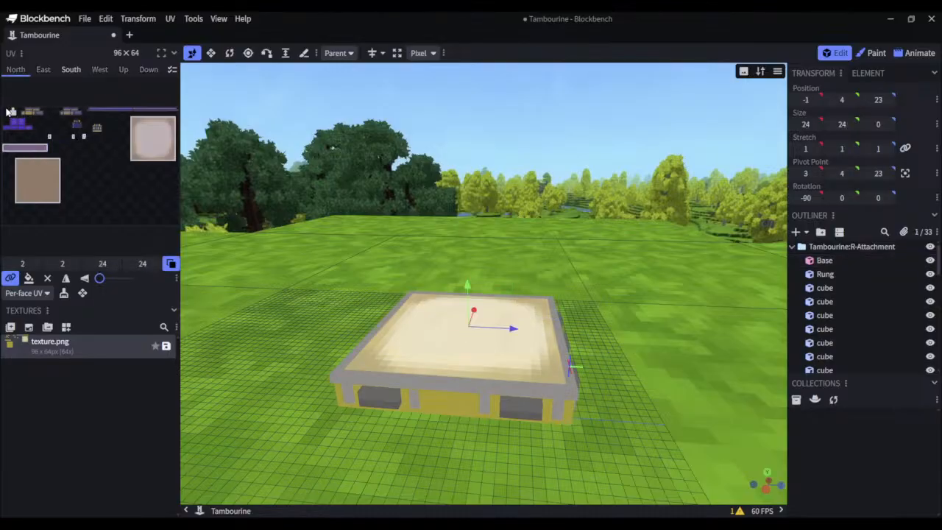
{"action": "left_click_drag", "start_coordinate": [6, 107], "coordinate": [13, 112]}
{"action": "left_click", "coordinate": [9, 111]}
{"action": "left_click", "coordinate": [22, 150]}
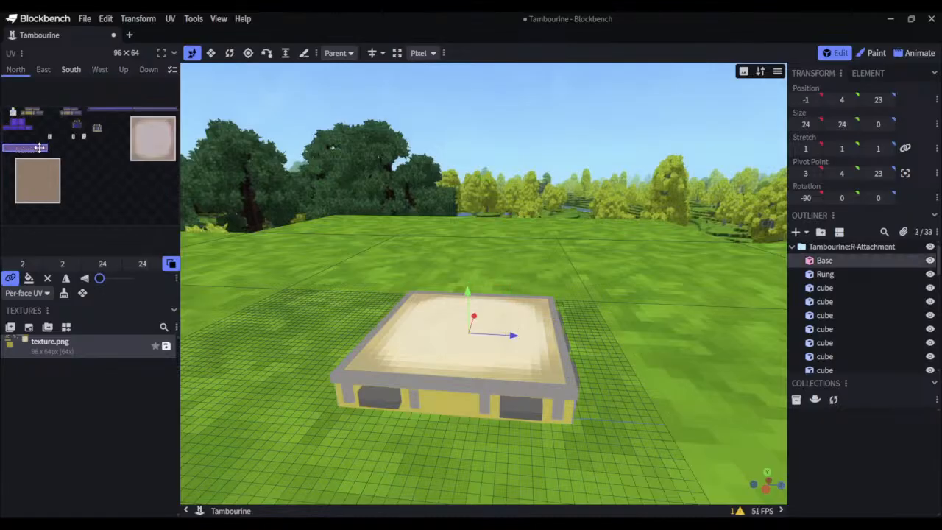
{"action": "left_click_drag", "start_coordinate": [37, 147], "coordinate": [36, 136]}
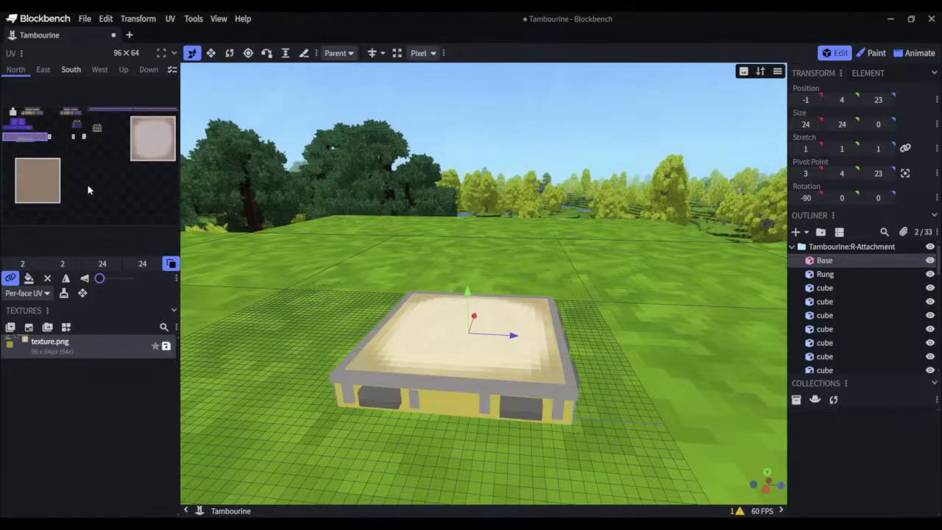
{"action": "left_click_drag", "start_coordinate": [36, 179], "coordinate": [47, 182]}
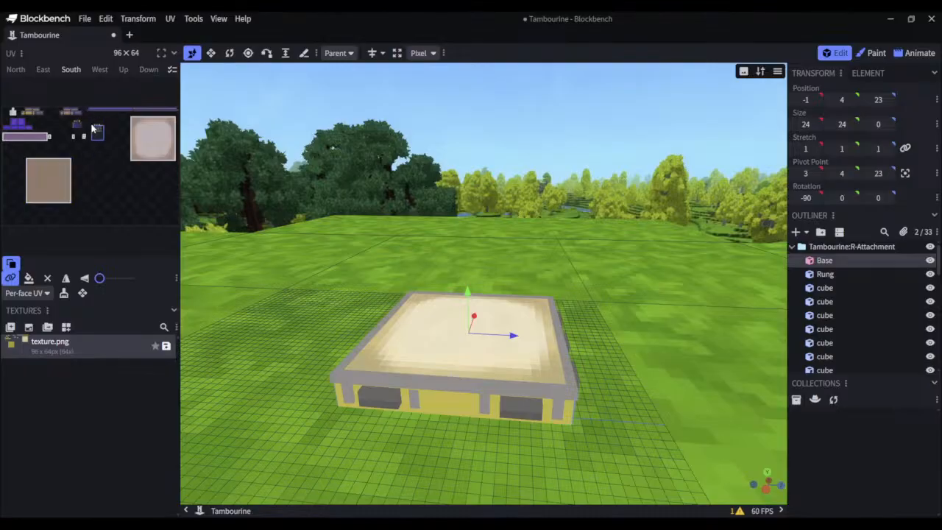
Move the two isolated box-UV islands of the small cubes together with their texture into the gaps beside the other cube islands
{"action": "left_click", "coordinate": [96, 127]}
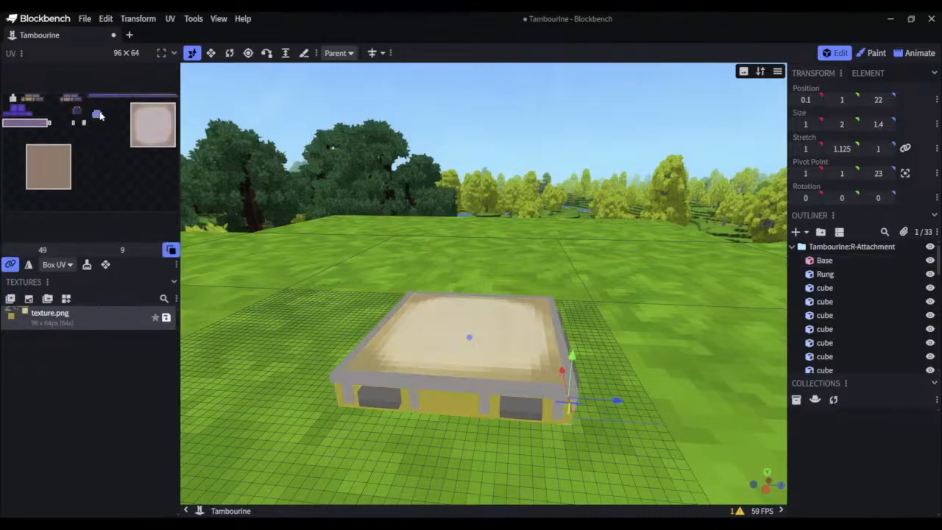
{"action": "left_click_drag", "start_coordinate": [100, 117], "coordinate": [58, 111]}
{"action": "left_click", "coordinate": [77, 112]}
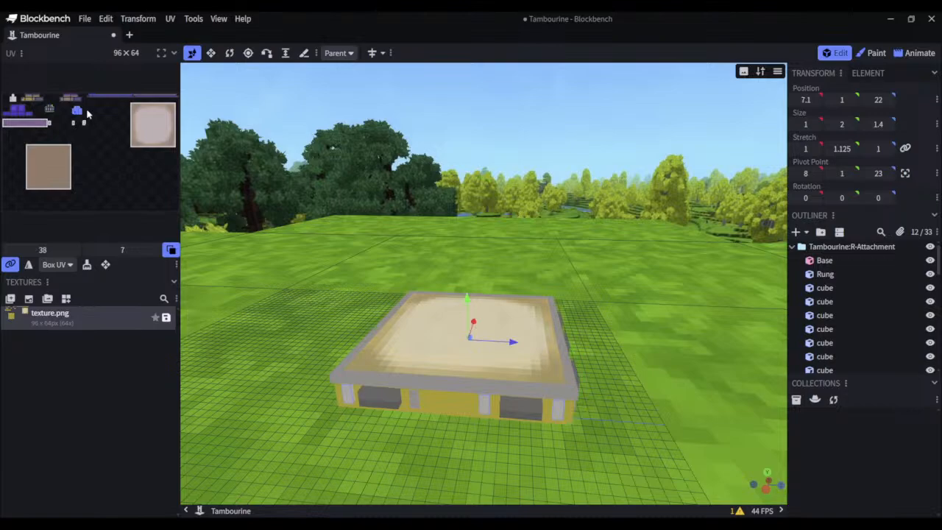
{"action": "left_click_drag", "start_coordinate": [77, 112], "coordinate": [49, 143]}
Move the small cube's scattered per-face UV pieces up together with their texture into the free gaps around the box-UV islands
{"action": "left_click", "coordinate": [72, 126]}
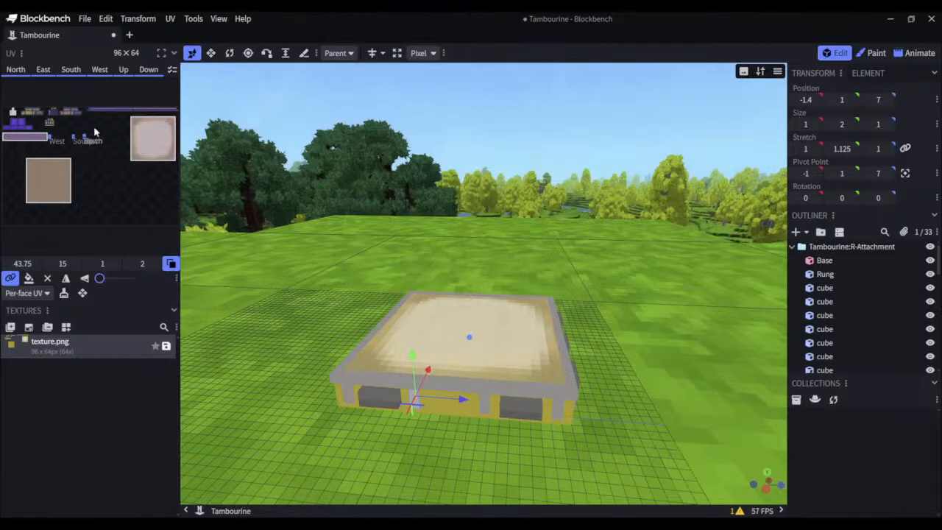
{"action": "left_click", "coordinate": [86, 129]}
{"action": "left_click", "coordinate": [84, 136]}
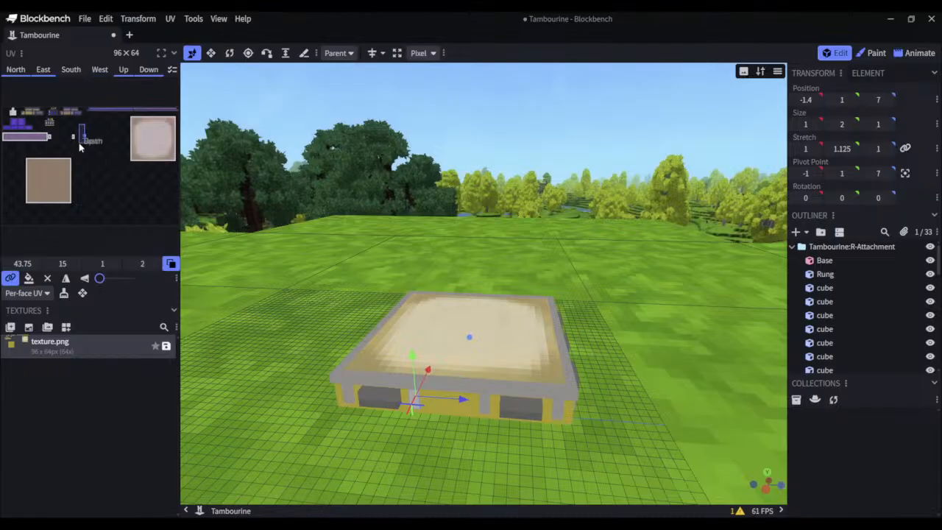
{"action": "mouse_move", "coordinate": [83, 135]}
{"action": "left_mouse_down"}
{"action": "mouse_move", "coordinate": [60, 120]}
{"action": "mouse_move", "coordinate": [74, 122]}
{"action": "left_mouse_up"}
{"action": "left_click", "coordinate": [74, 137]}
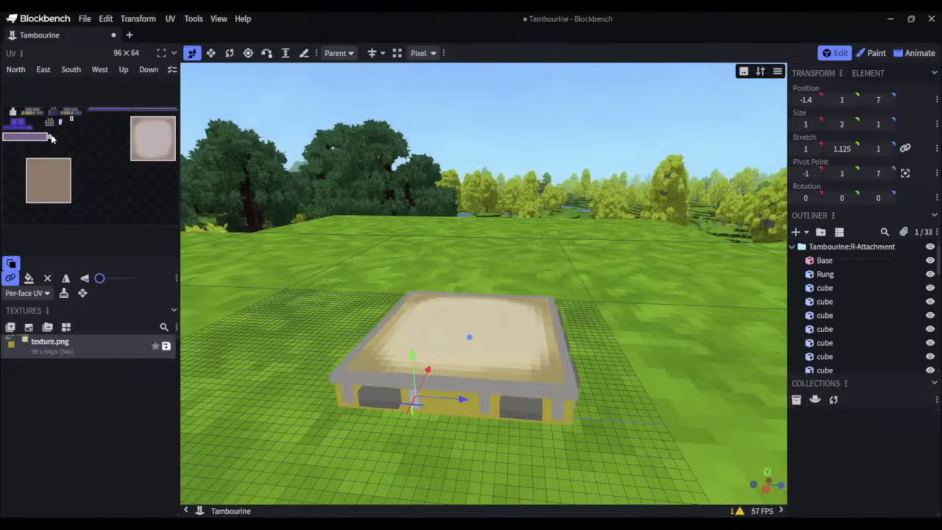
{"action": "left_click", "coordinate": [53, 140]}
{"action": "left_click_drag", "start_coordinate": [50, 138], "coordinate": [36, 121]}
Move the Base's Up and Down faces together with their texture to UV position 67, 29, beside the drumhead face
{"action": "left_click", "coordinate": [59, 144]}
{"action": "left_click", "coordinate": [55, 175]}
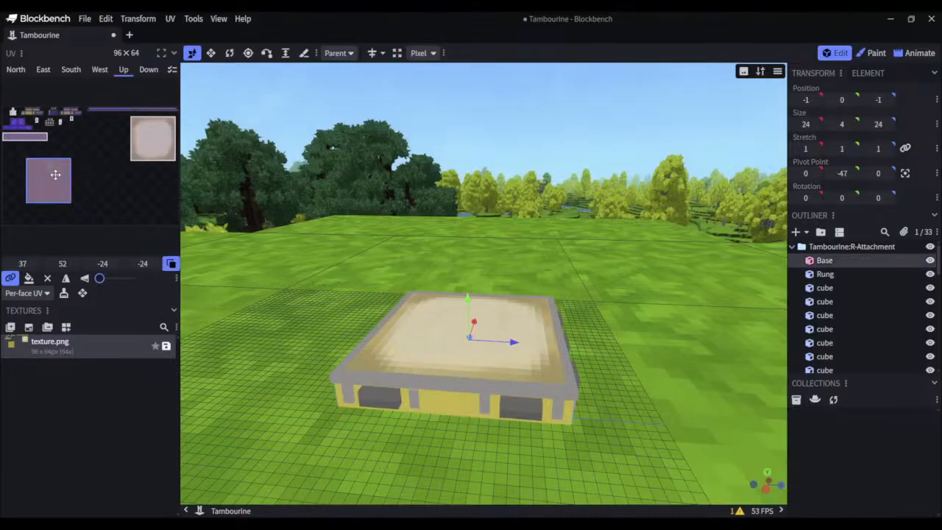
{"action": "left_click_drag", "start_coordinate": [103, 180], "coordinate": [94, 138]}
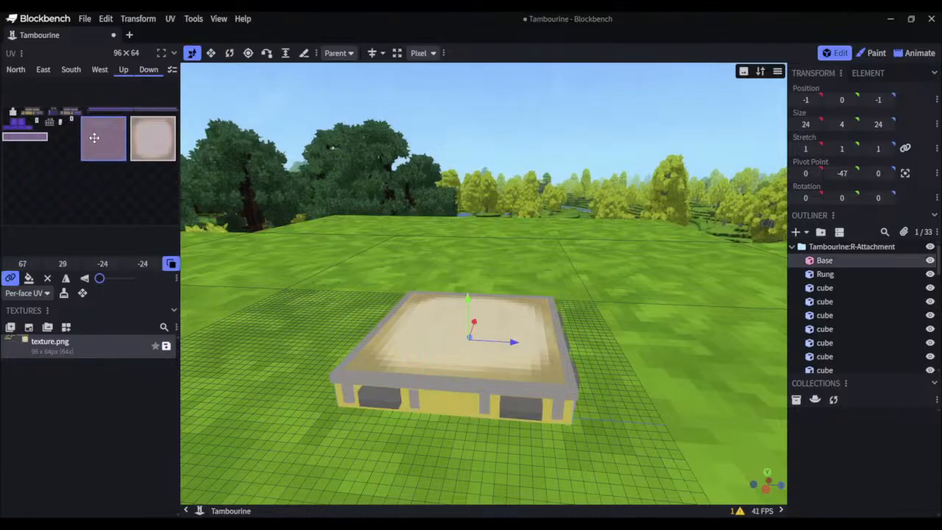
Resize texture.png to 96 × 32 in Crop/Expand mode with a transparent fill
{"action": "left_click", "coordinate": [129, 54]}
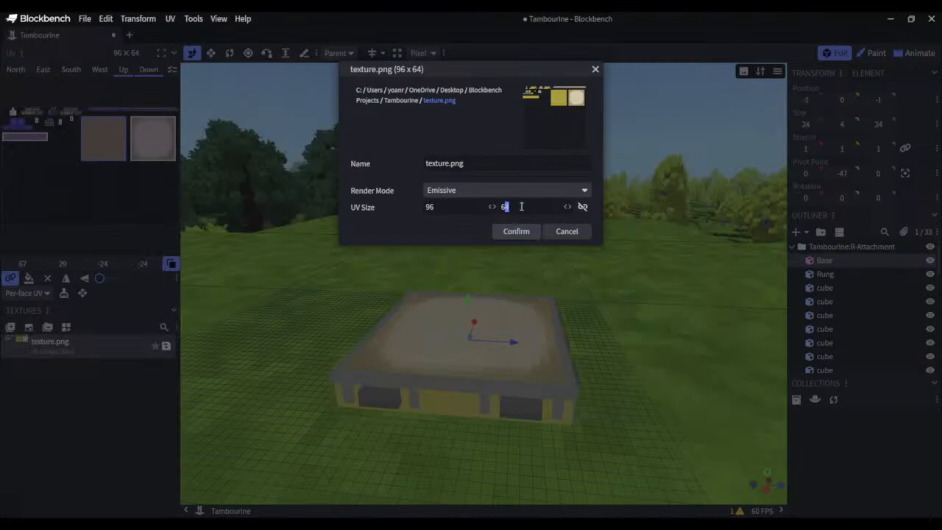
{"action": "left_click", "coordinate": [557, 232]}
{"action": "right_click", "coordinate": [72, 352]}
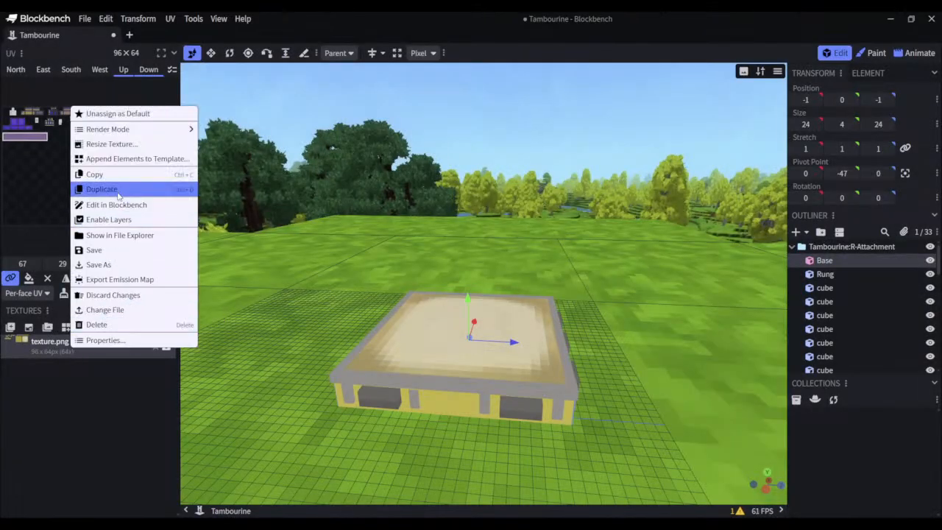
{"action": "left_click", "coordinate": [131, 148]}
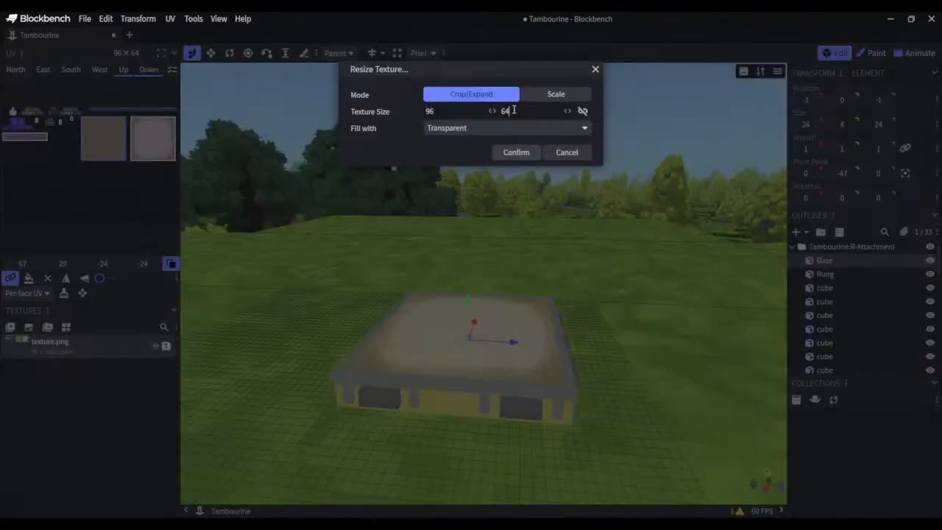
{"action": "left_click_drag", "start_coordinate": [514, 111], "coordinate": [477, 110]}
{"action": "type", "text": "32"}
{"action": "left_click", "coordinate": [517, 153]}
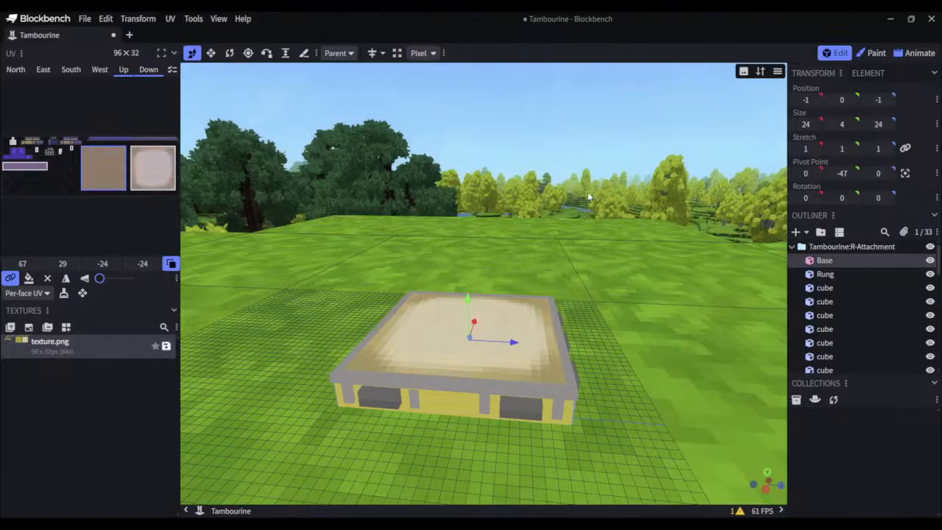
Save the Tambourine project together with texture.png
{"action": "key", "text": "ctrl+s"}
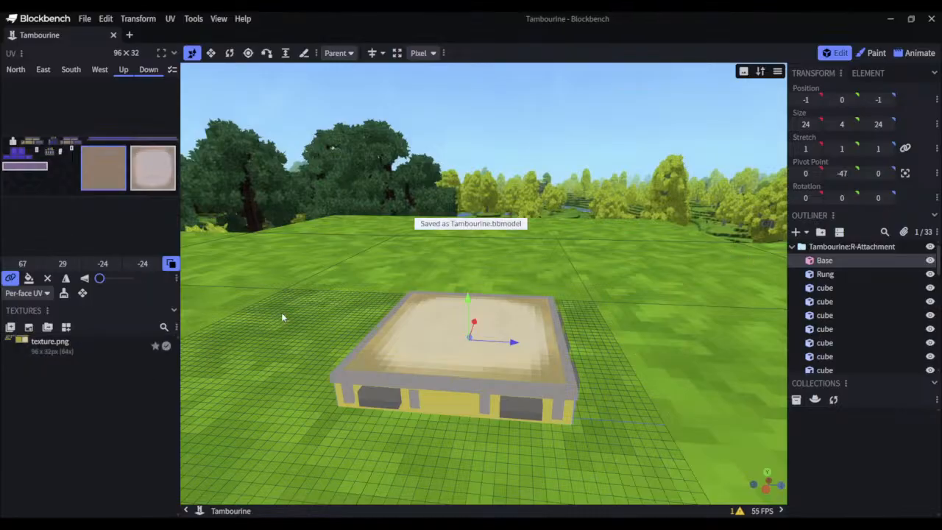
{"action": "right_click", "coordinate": [105, 347]}
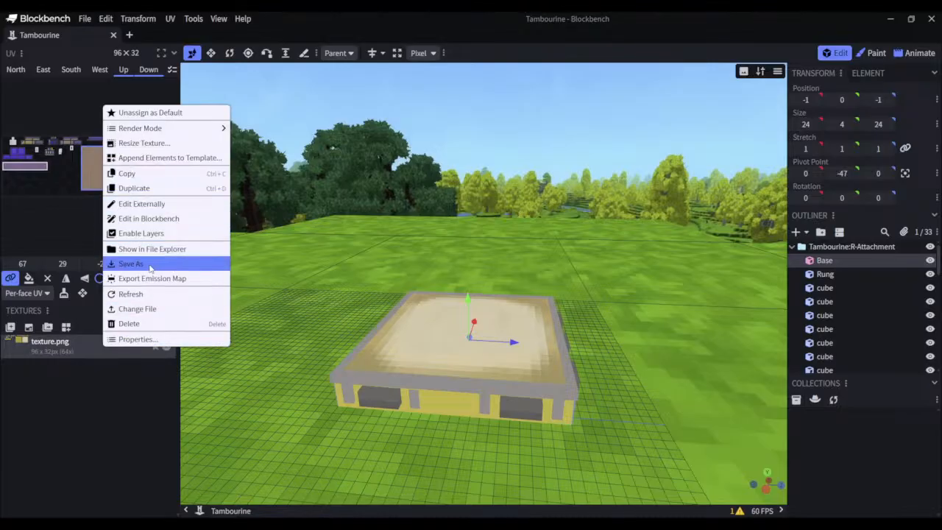
{"action": "left_click", "coordinate": [56, 346]}
{"action": "key", "text": "ctrl+s"}
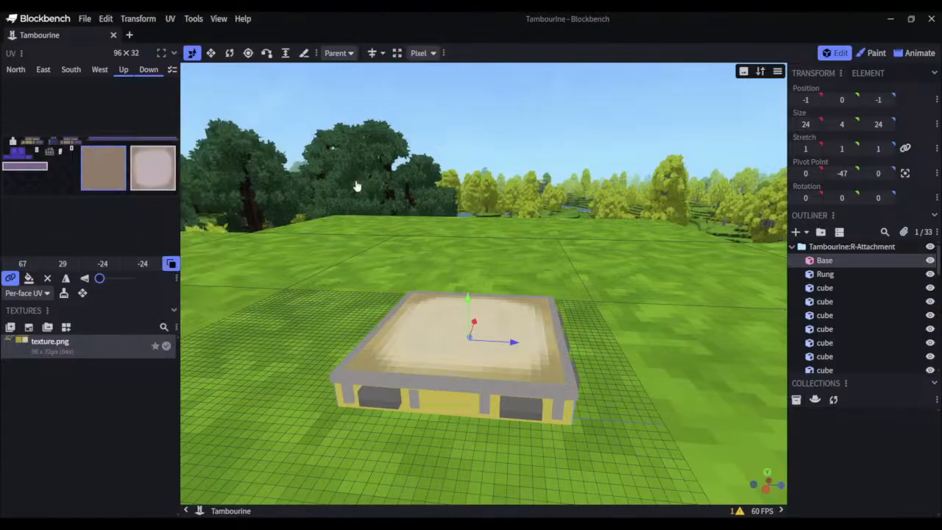
Select all elements, try raising the whole tambourine by 14 units, and undo the move
{"action": "mouse_move", "coordinate": [470, 248]}
{"action": "left_mouse_down"}
{"action": "mouse_move", "coordinate": [473, 159]}
{"action": "mouse_move", "coordinate": [486, 241]}
{"action": "mouse_move", "coordinate": [453, 238]}
{"action": "mouse_move", "coordinate": [475, 240]}
{"action": "left_mouse_up"}
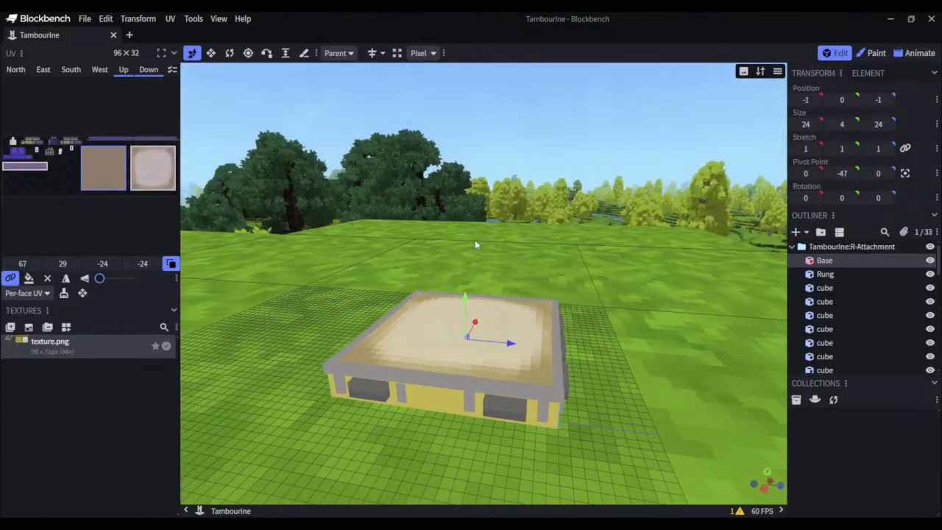
{"action": "key", "text": "ctrl+a"}
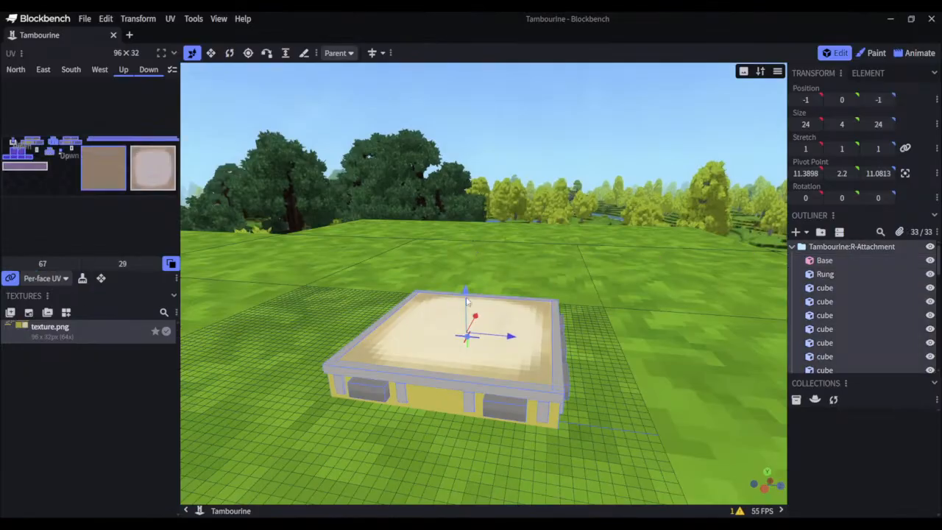
{"action": "left_click_drag", "start_coordinate": [466, 295], "coordinate": [513, 207]}
{"action": "mouse_move", "coordinate": [581, 319]}
{"action": "left_mouse_down"}
{"action": "mouse_move", "coordinate": [582, 234]}
{"action": "mouse_move", "coordinate": [585, 325]}
{"action": "left_mouse_up"}
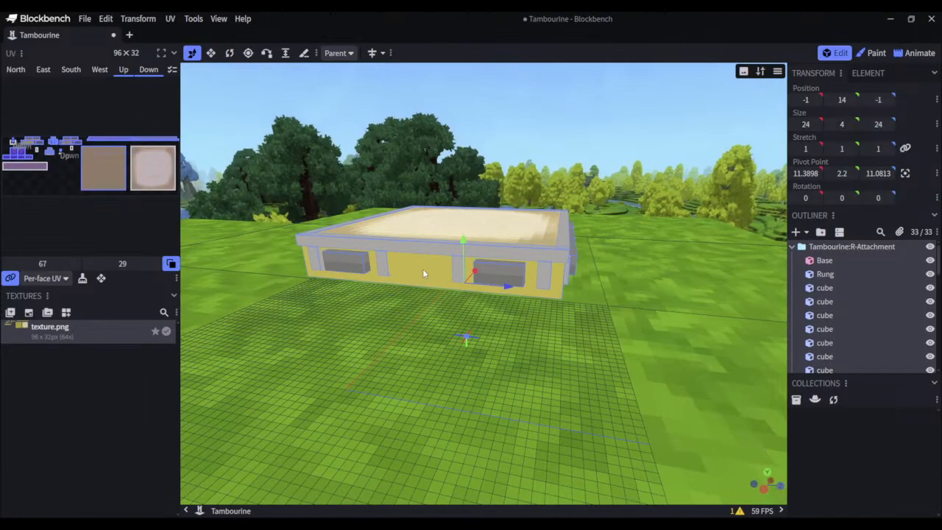
{"action": "key", "text": "ctrl+z"}
{"action": "left_click_drag", "start_coordinate": [442, 276], "coordinate": [594, 299]}
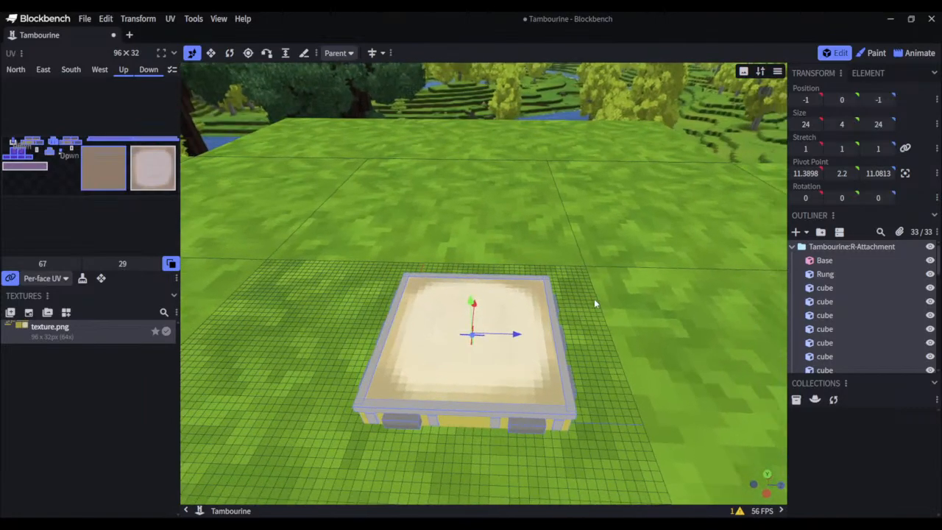
Undo the texture resize, redo it along with the upward move, and undo only that move again
{"action": "right_click", "coordinate": [293, 168]}
{"action": "left_click", "coordinate": [249, 184]}
{"action": "key", "text": "ctrl+z"}
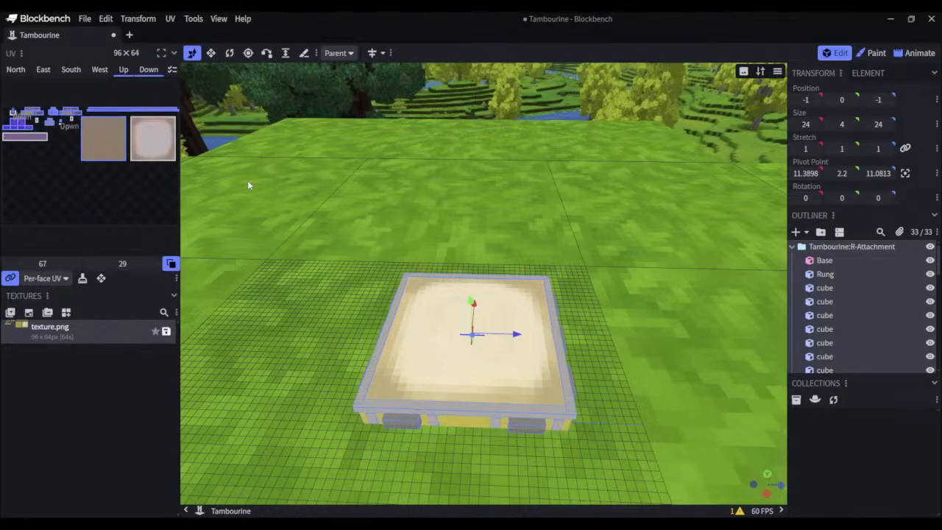
{"action": "key", "text": "ctrl+y"}
{"action": "key", "text": "ctrl+y"}
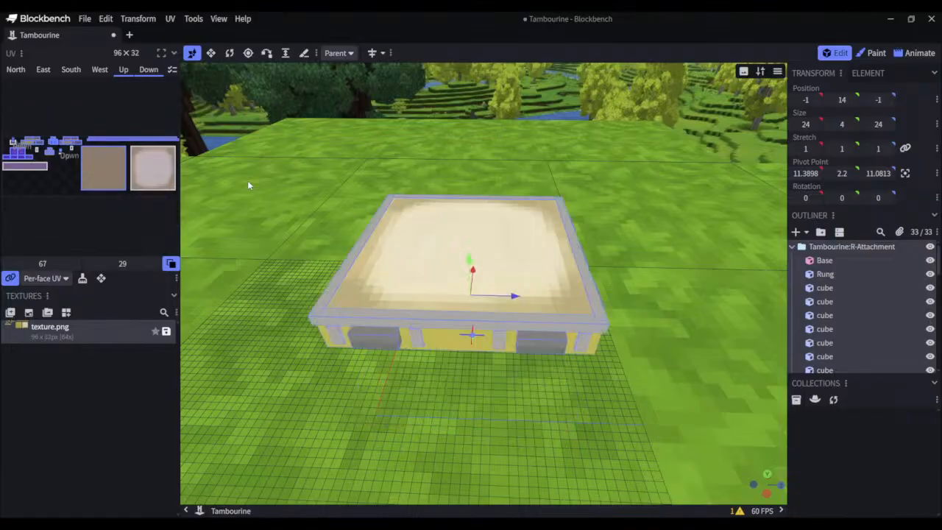
{"action": "key", "text": "ctrl+z"}
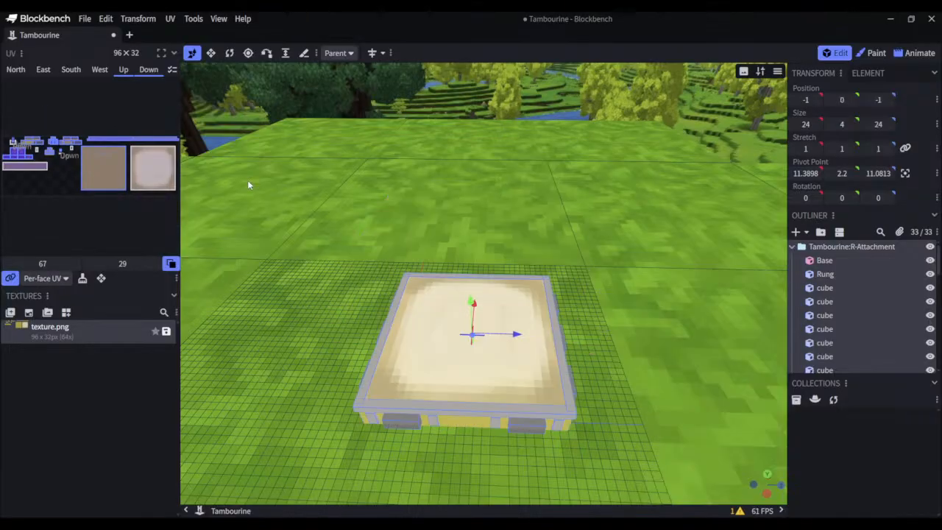
Save the Tambourine project at the 96 × 32 texture size and deselect all elements
{"action": "left_click_drag", "start_coordinate": [247, 179], "coordinate": [316, 145]}
{"action": "key", "text": "ctrl+s"}
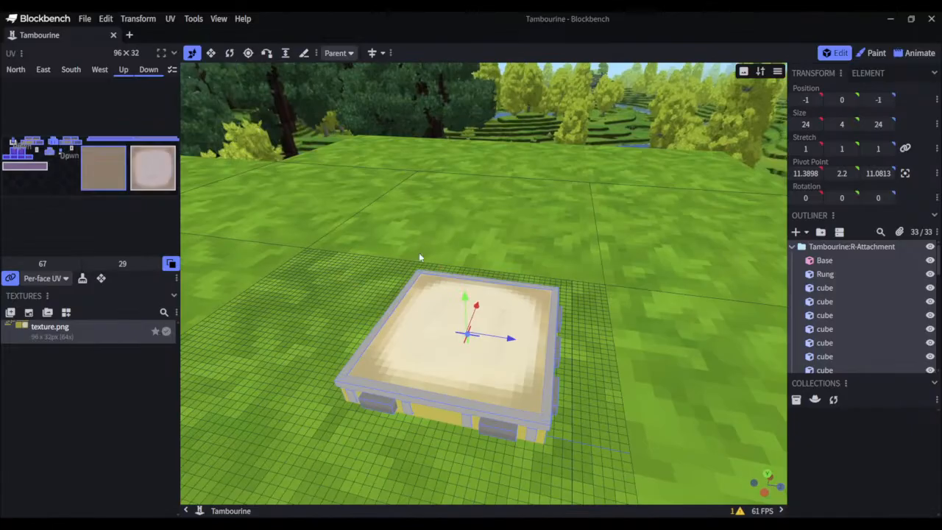
{"action": "left_click", "coordinate": [847, 262]}
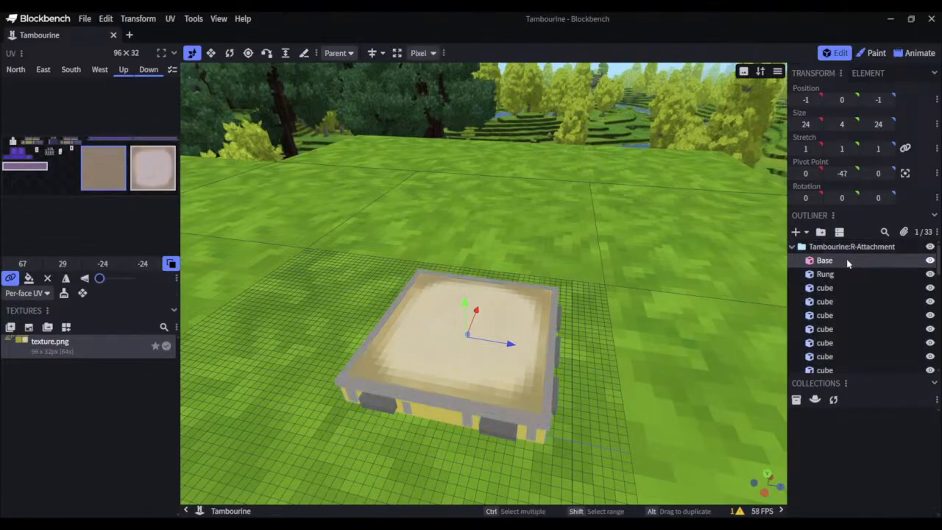
{"action": "left_click", "coordinate": [847, 263], "text": "ctrl"}
{"action": "left_click_drag", "start_coordinate": [655, 270], "coordinate": [691, 262]}
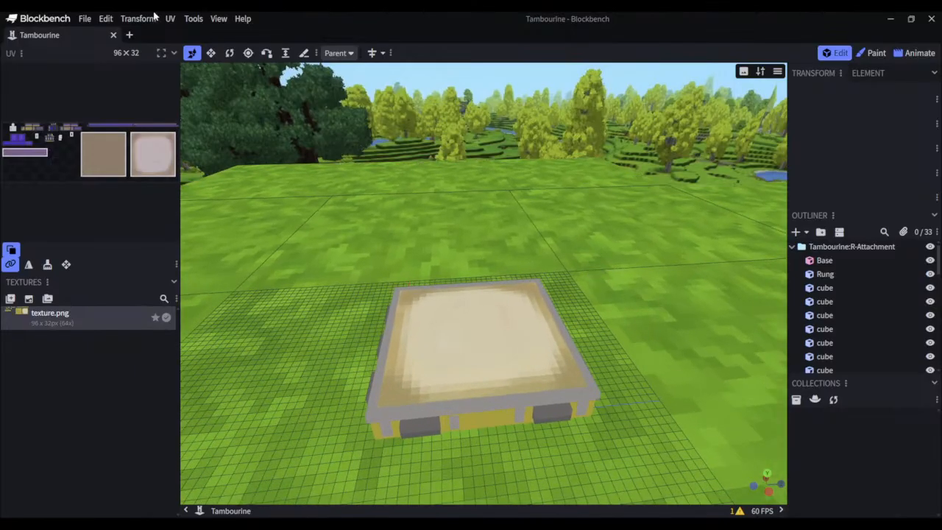
Create a new Hytale Character model with the file name berimbau, keeping per-face UV and the 64 × 64 texture size
{"action": "left_click", "coordinate": [129, 36]}
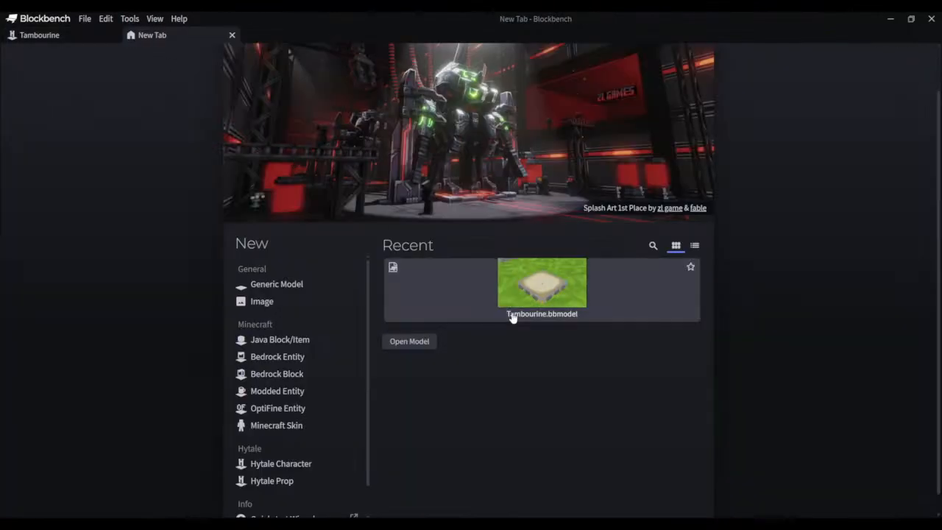
{"action": "scroll", "coordinate": [326, 357], "scroll_direction": "down", "scroll_amount": 1}
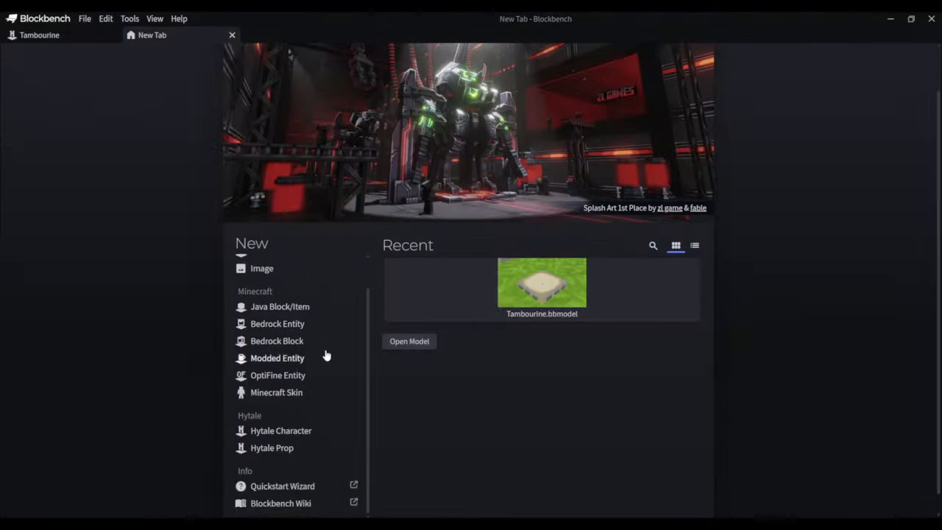
{"action": "left_click", "coordinate": [300, 433]}
{"action": "scroll", "coordinate": [472, 424], "scroll_direction": "down", "scroll_amount": 1}
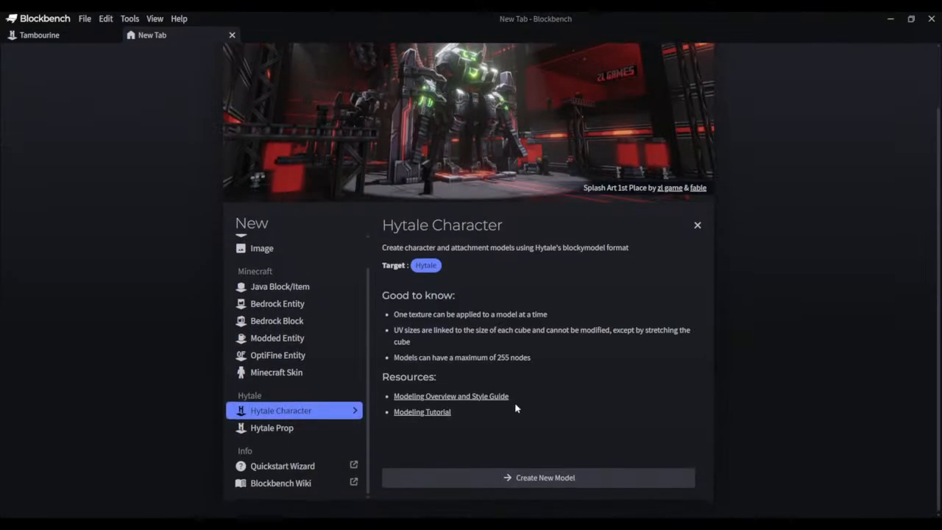
{"action": "left_click", "coordinate": [499, 478]}
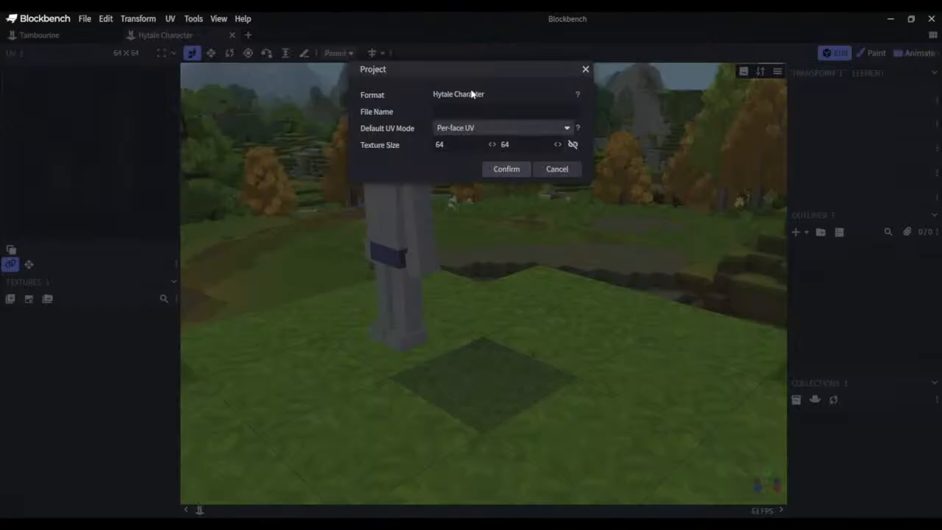
{"action": "type", "text": "berimbau"}
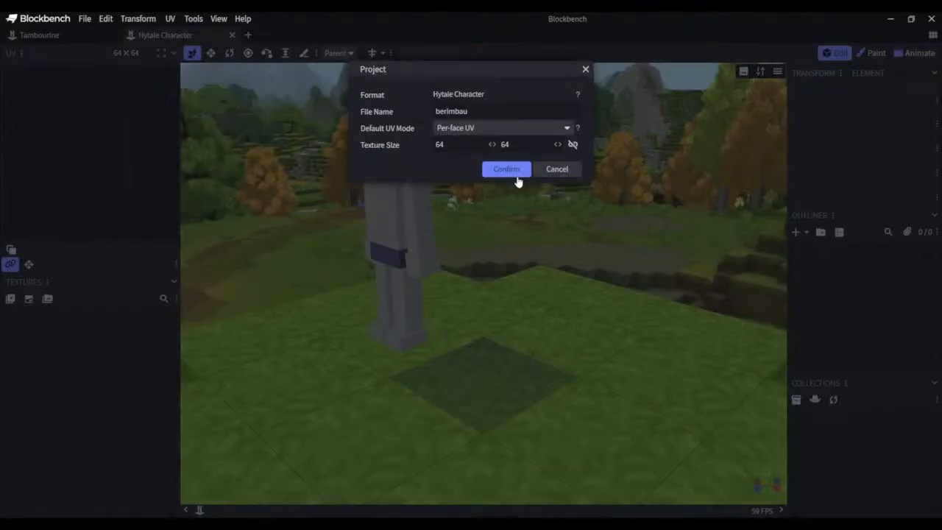
{"action": "left_click", "coordinate": [514, 176]}
{"action": "left_click_drag", "start_coordinate": [447, 290], "coordinate": [518, 319]}
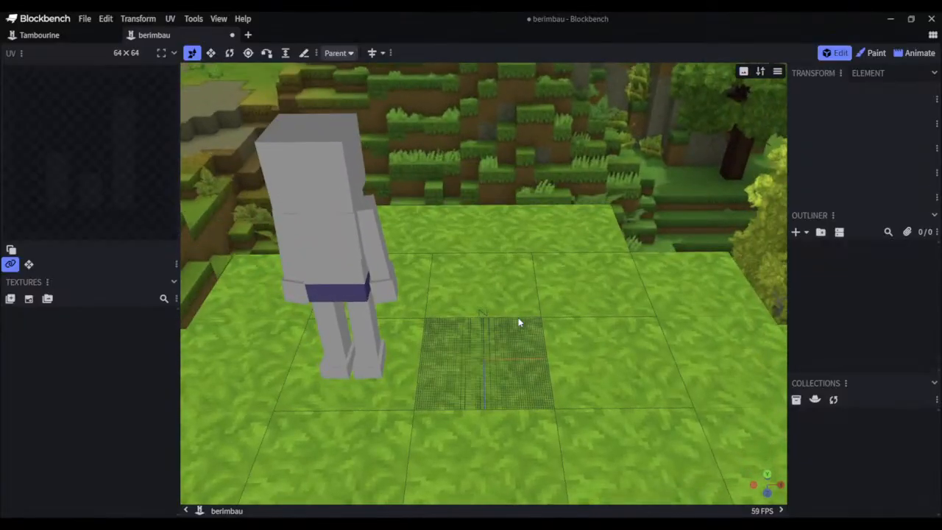
{"action": "scroll", "coordinate": [507, 320], "scroll_direction": "up", "scroll_amount": 5}
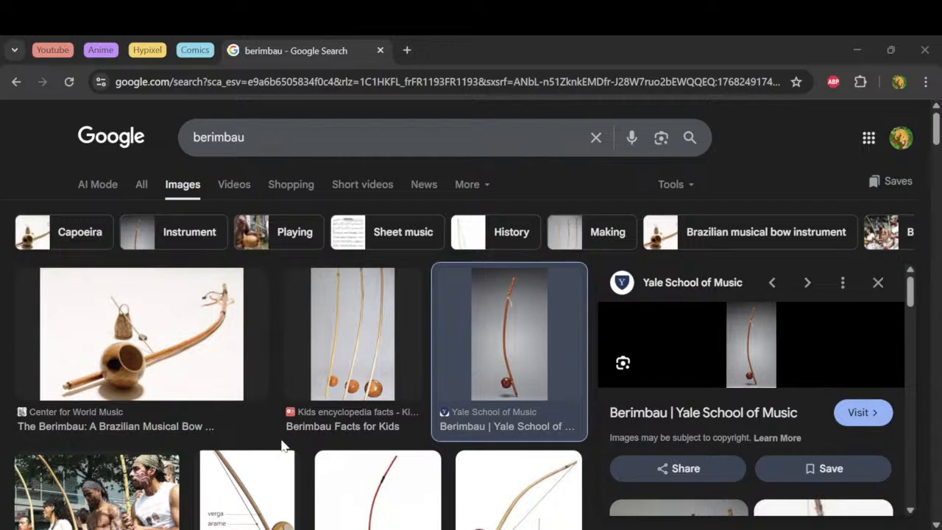
Return to Blockbench from the browser and add a cube to the berimbau model
{"action": "key", "text": "alt+Tab"}
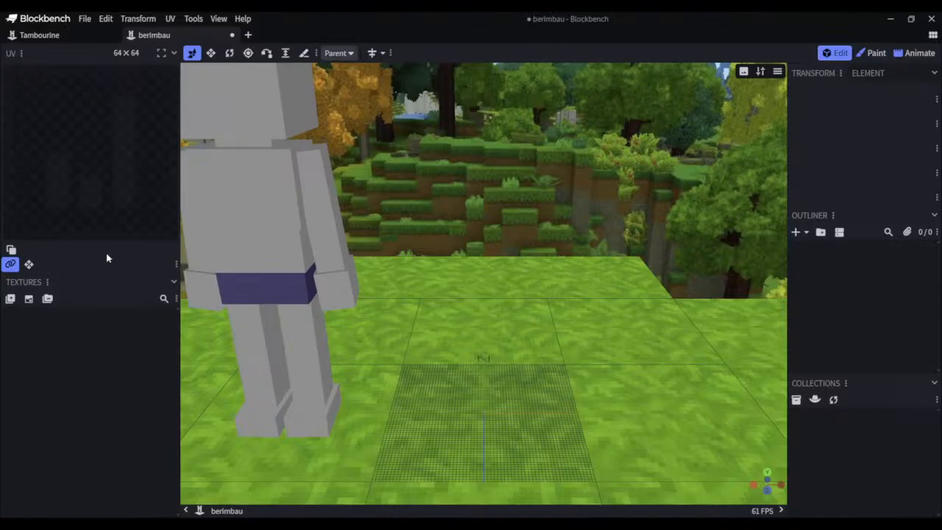
{"action": "left_click", "coordinate": [796, 233]}
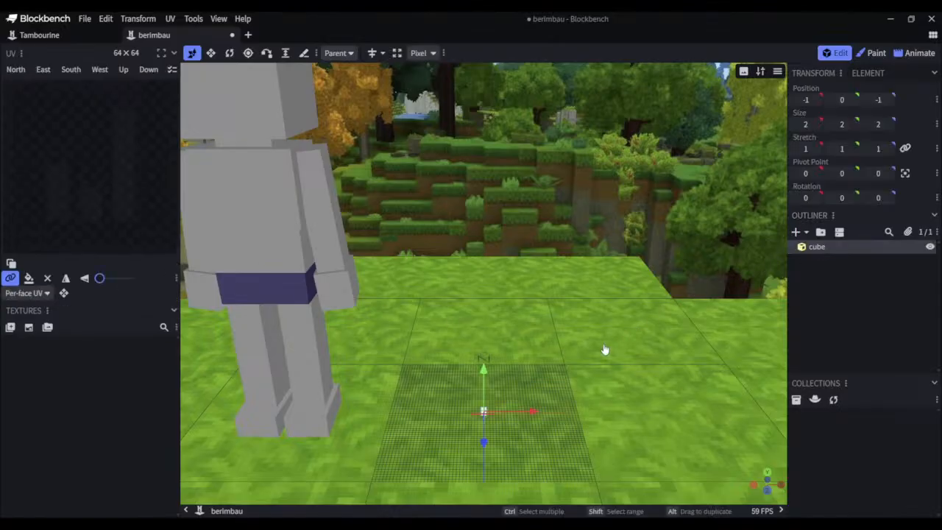
{"action": "left_click_drag", "start_coordinate": [603, 349], "coordinate": [508, 347]}
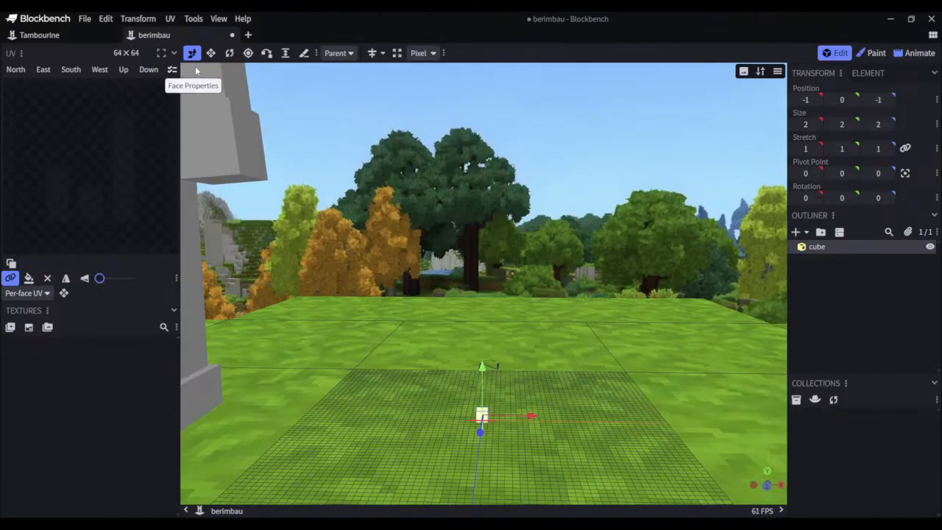
Try stretching the cube upward to a height of 32 units, and undo the resize
{"action": "left_click", "coordinate": [210, 53]}
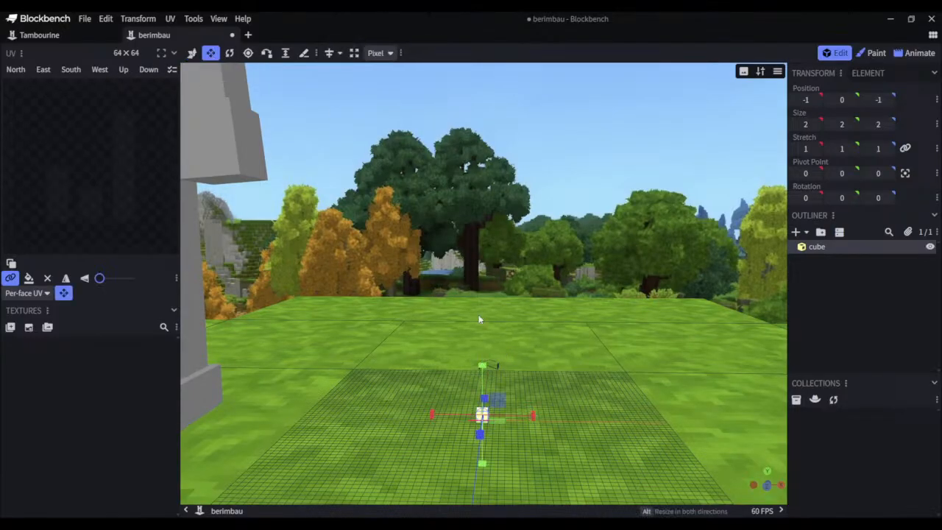
{"action": "left_click_drag", "start_coordinate": [481, 365], "coordinate": [489, 307]}
{"action": "left_click_drag", "start_coordinate": [484, 201], "coordinate": [486, 196]}
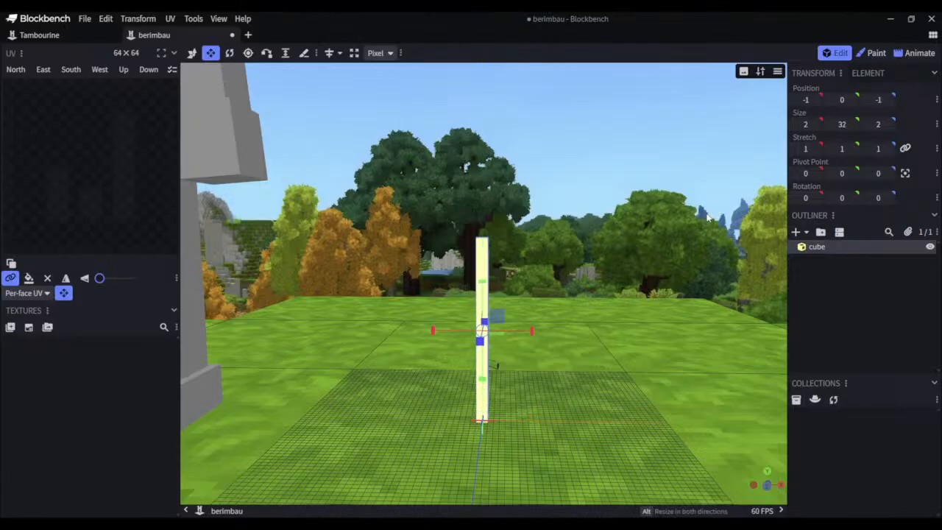
{"action": "key", "text": "ctrl+z"}
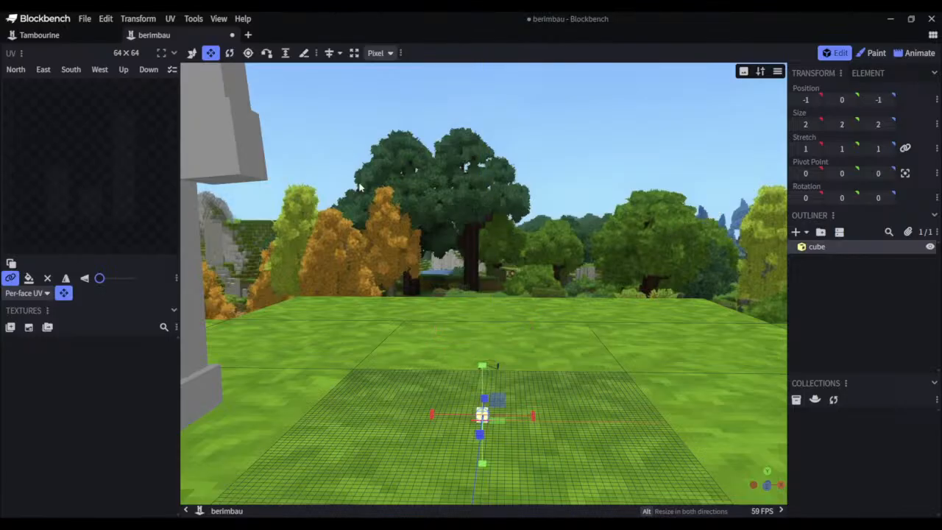
{"action": "left_click", "coordinate": [191, 53]}
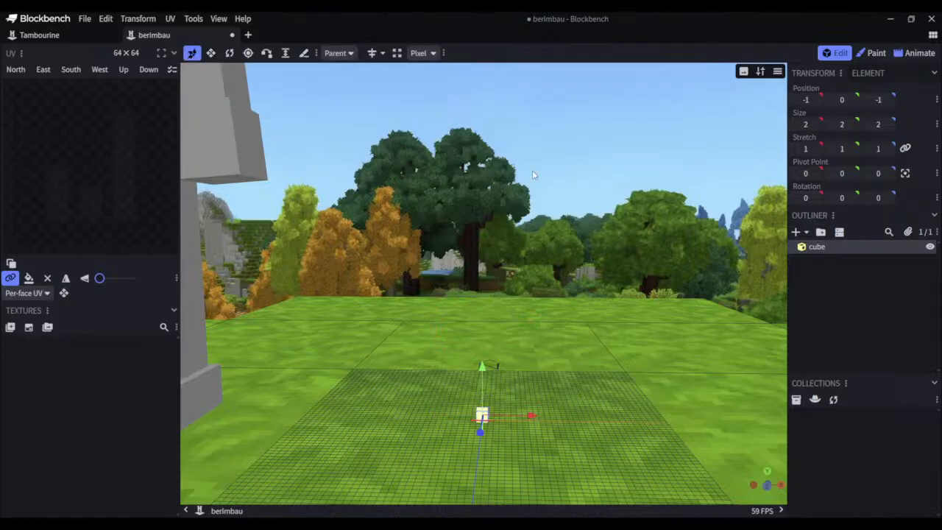
Try a size of 20 on the cube's X axis and on its Z axis, undoing each change
{"action": "left_click", "coordinate": [807, 123]}
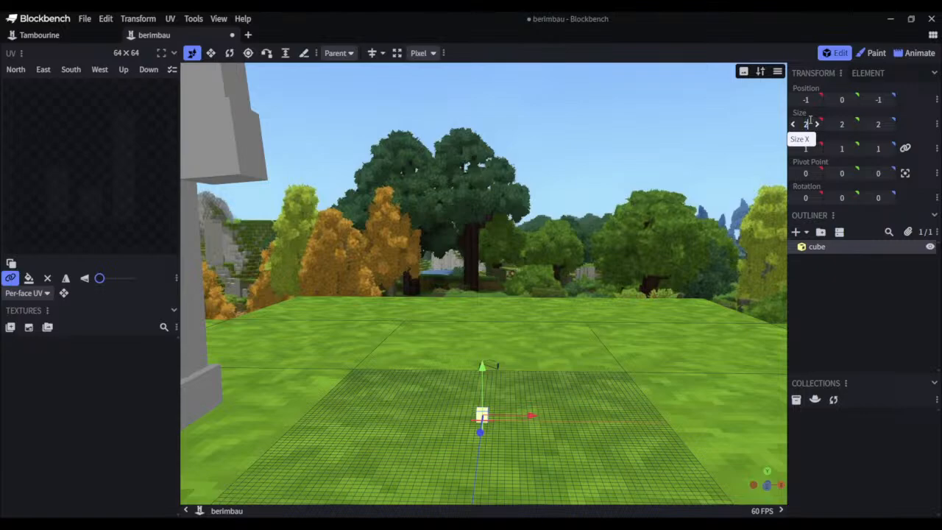
{"action": "type", "text": "20"}
{"action": "key", "text": "Return"}
{"action": "key", "text": "ctrl+z"}
{"action": "left_click", "coordinate": [880, 124]}
{"action": "type", "text": "20"}
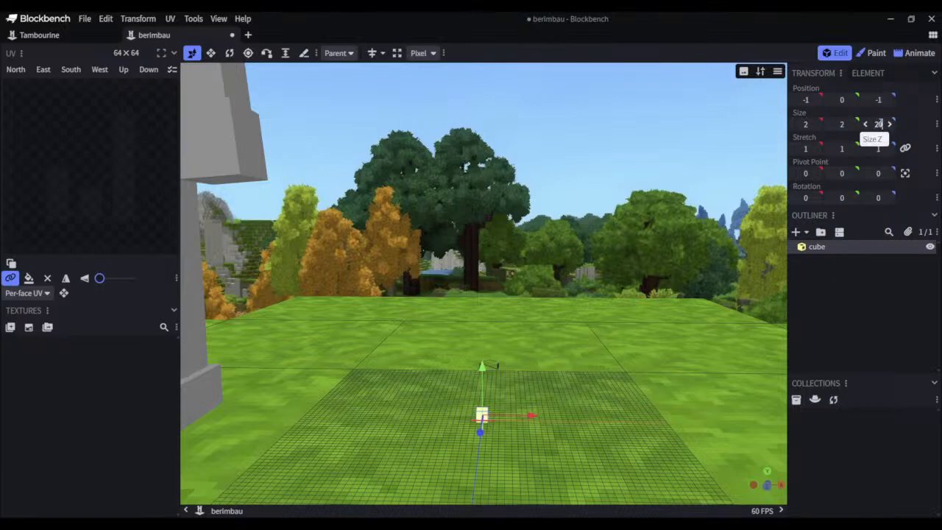
{"action": "key", "text": "Return"}
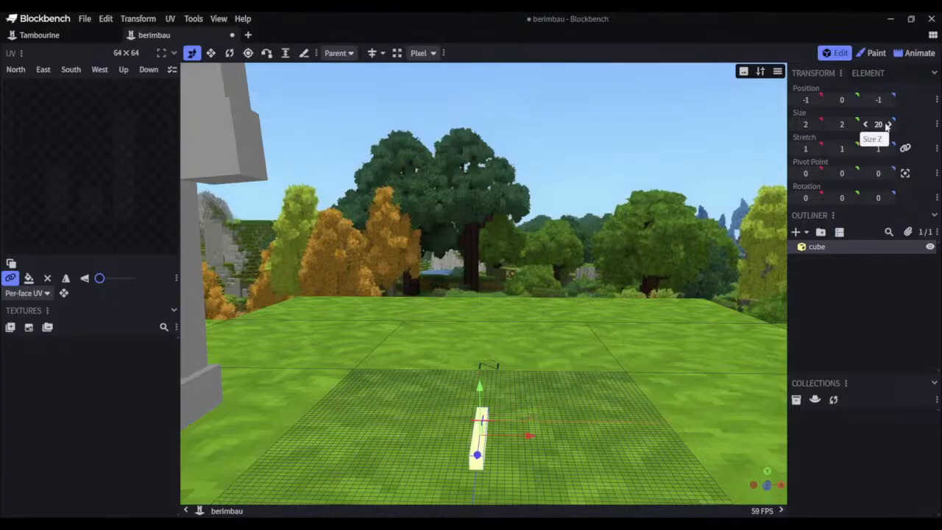
{"action": "key", "text": "ctrl+z"}
Set the cube's Y size to 20 and raise it to a Y position of 16
{"action": "type", "text": "20"}
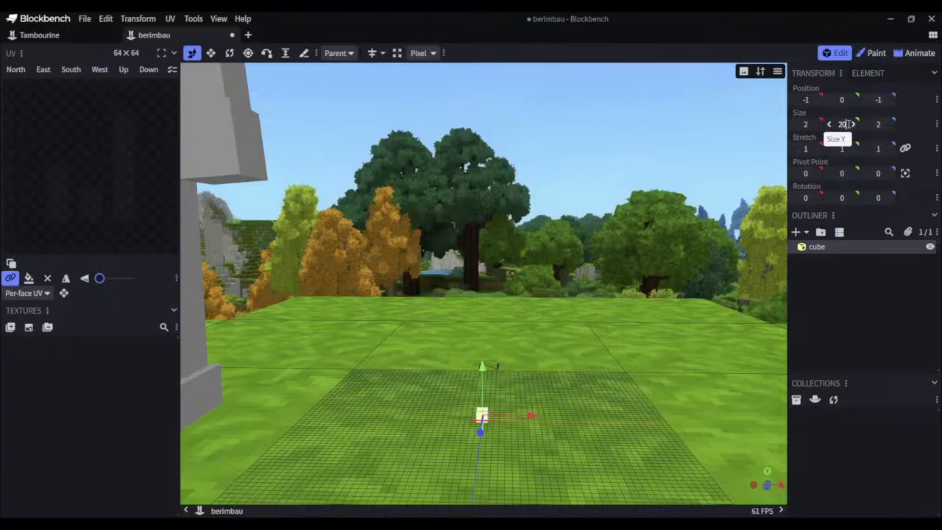
{"action": "key", "text": "Return"}
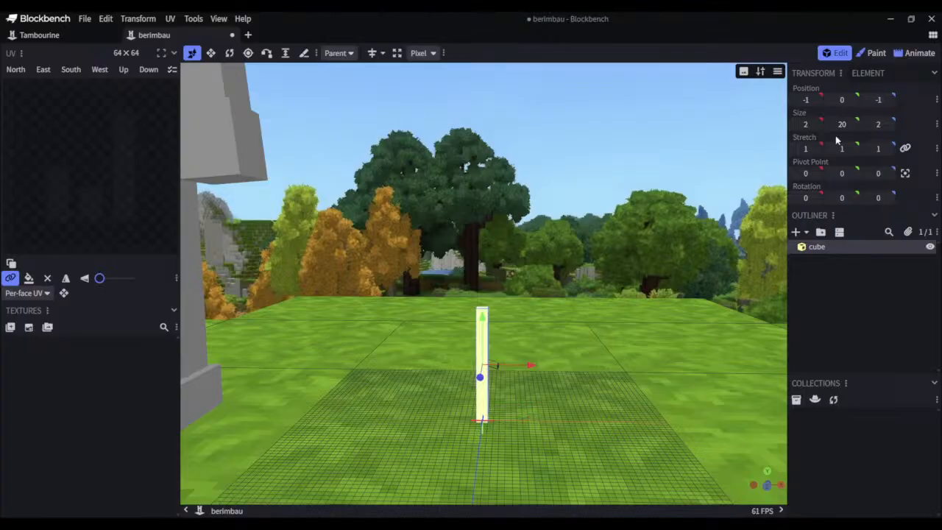
{"action": "mouse_move", "coordinate": [649, 260]}
{"action": "left_mouse_down"}
{"action": "mouse_move", "coordinate": [682, 202]}
{"action": "mouse_move", "coordinate": [648, 263]}
{"action": "mouse_move", "coordinate": [653, 256]}
{"action": "left_mouse_up"}
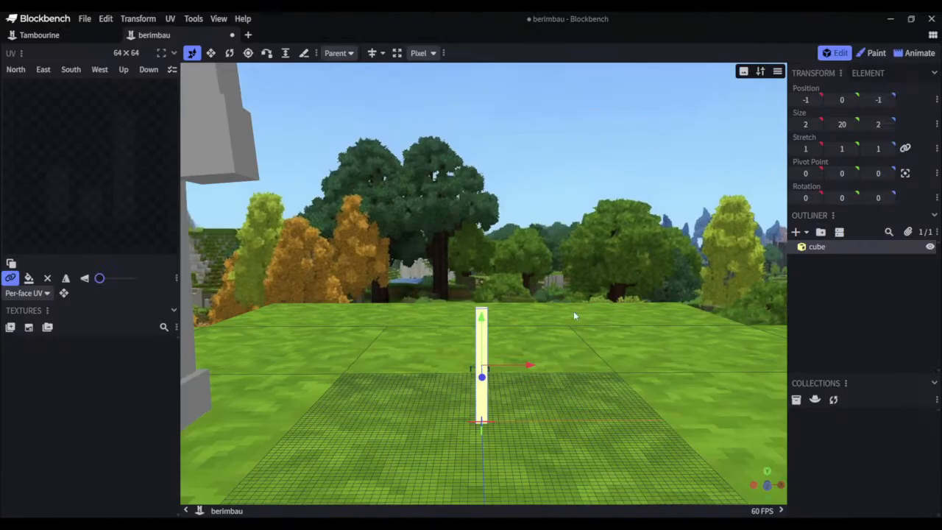
{"action": "left_click_drag", "start_coordinate": [485, 344], "coordinate": [549, 265]}
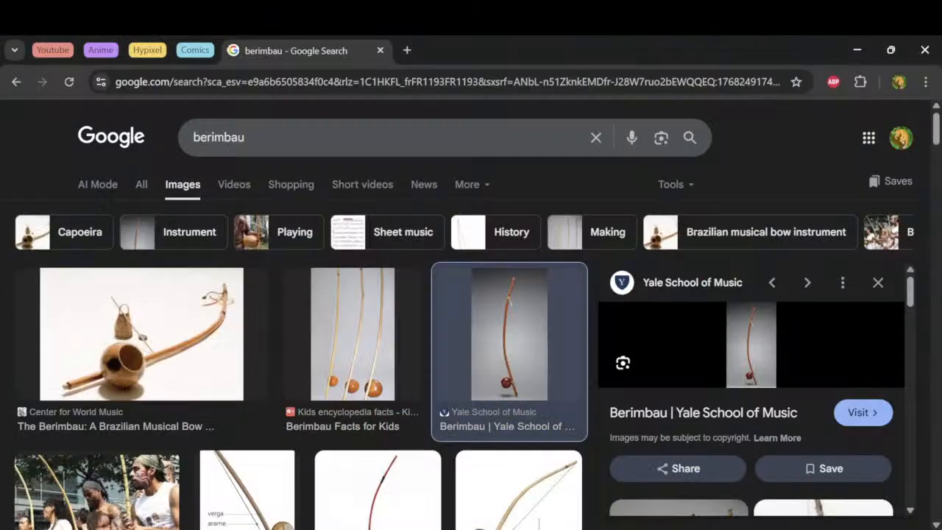
Open the labelled berimbau parts diagram from the browser's image results, examine the instrument's shape and parts, and return to Blockbench
{"action": "scroll", "coordinate": [375, 364], "scroll_direction": "down", "scroll_amount": 3}
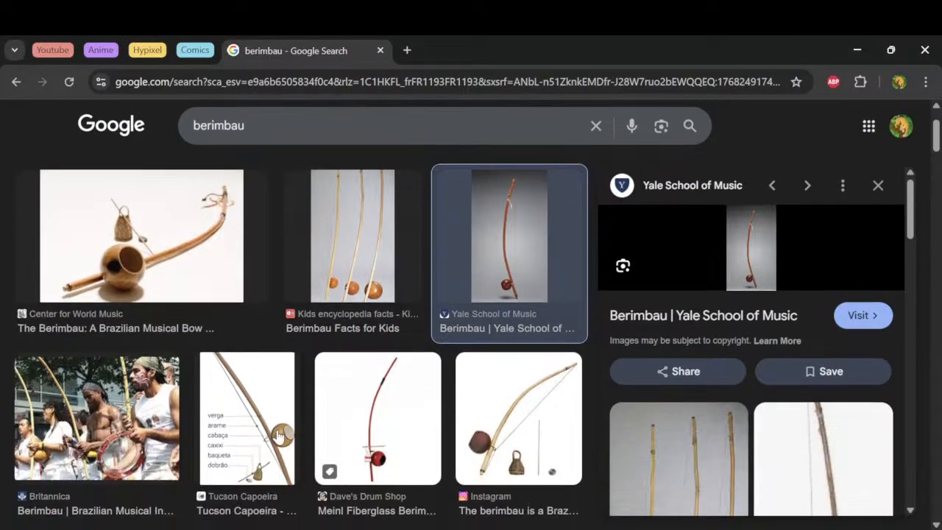
{"action": "left_click", "coordinate": [256, 359]}
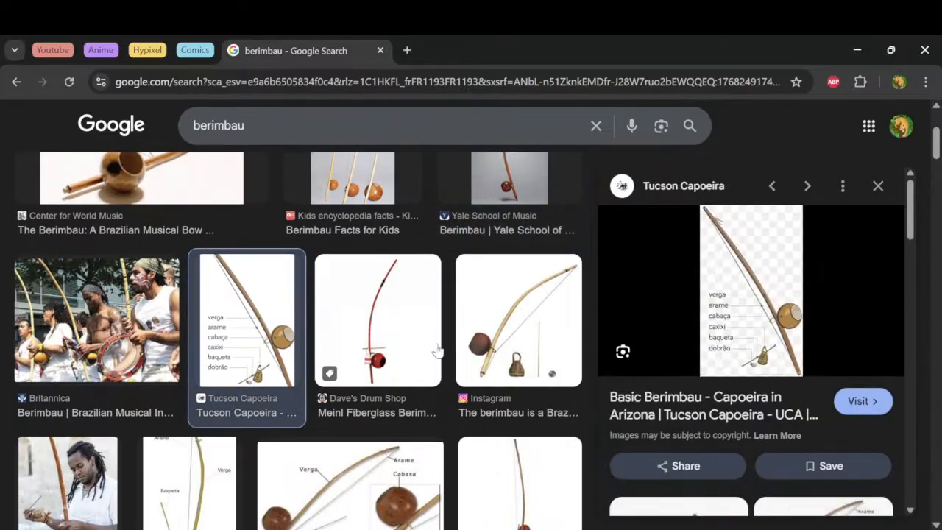
{"action": "left_click", "coordinate": [755, 306]}
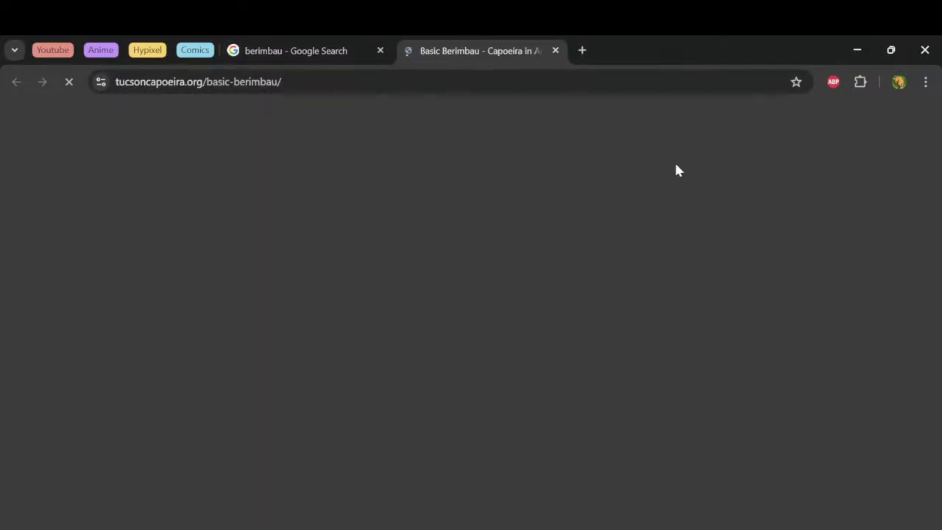
{"action": "key", "text": "ctrl+w"}
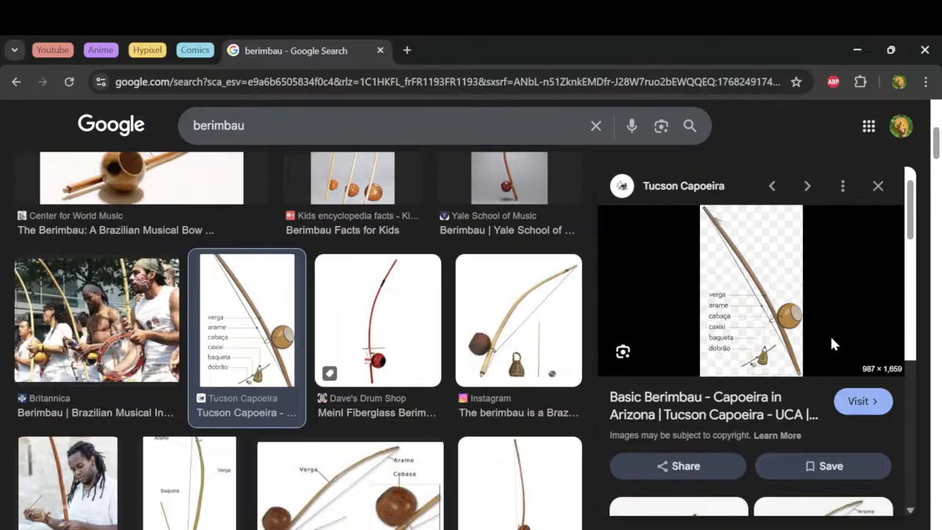
{"action": "middle_click", "coordinate": [833, 366]}
{"action": "left_click", "coordinate": [446, 53]}
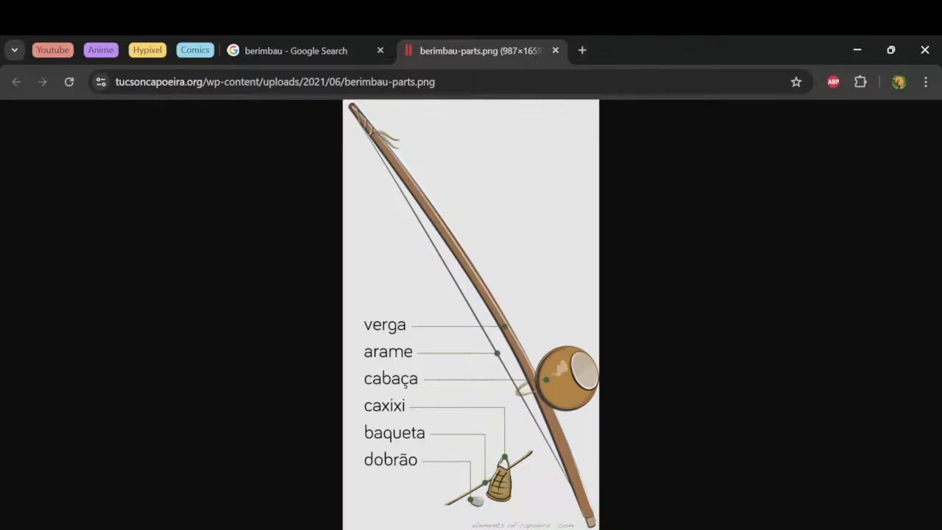
{"action": "key", "text": "alt+Tab"}
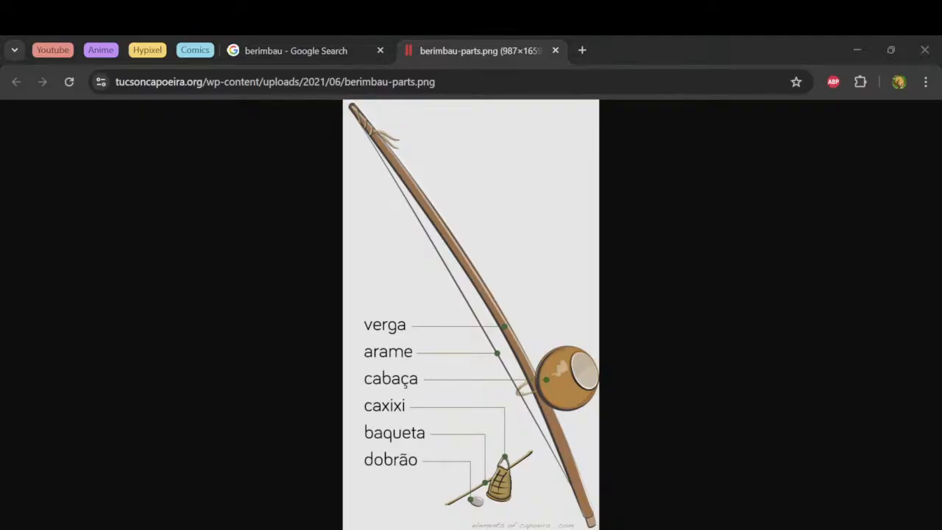
{"action": "key", "text": "alt+Tab"}
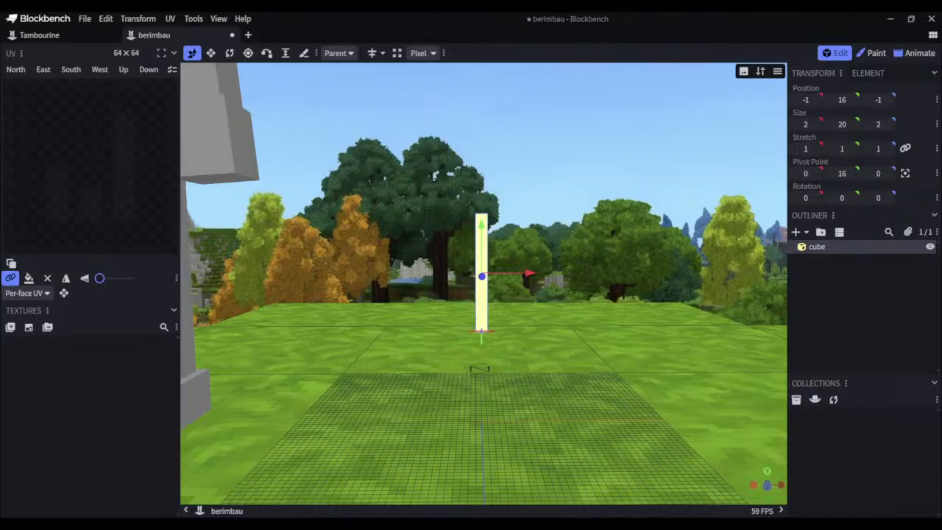
Duplicate the 20-unit-tall cube twice and raise one copy well above the others
{"action": "mouse_move", "coordinate": [589, 256]}
{"action": "left_mouse_down"}
{"action": "mouse_move", "coordinate": [554, 264]}
{"action": "mouse_move", "coordinate": [575, 287]}
{"action": "mouse_move", "coordinate": [591, 272]}
{"action": "mouse_move", "coordinate": [580, 263]}
{"action": "left_mouse_up"}
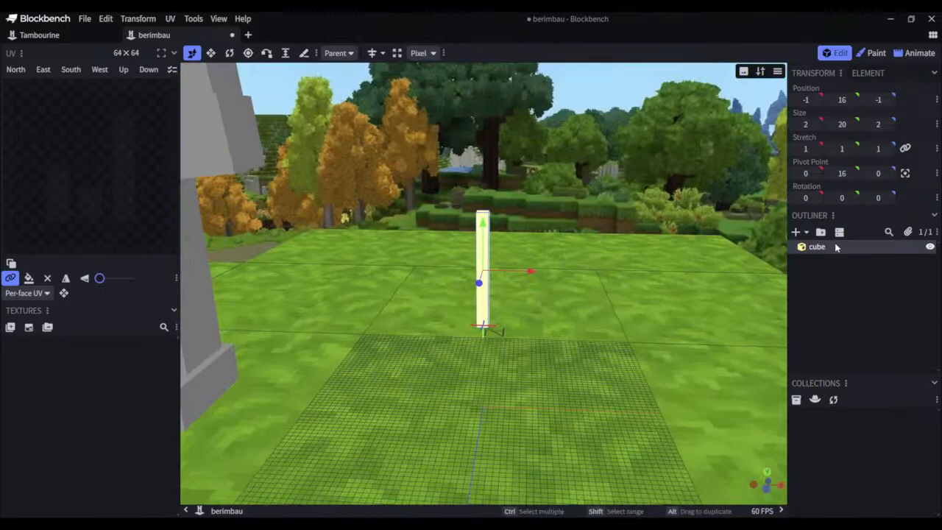
{"action": "key", "text": "ctrl+d"}
{"action": "key", "text": "ctrl+d"}
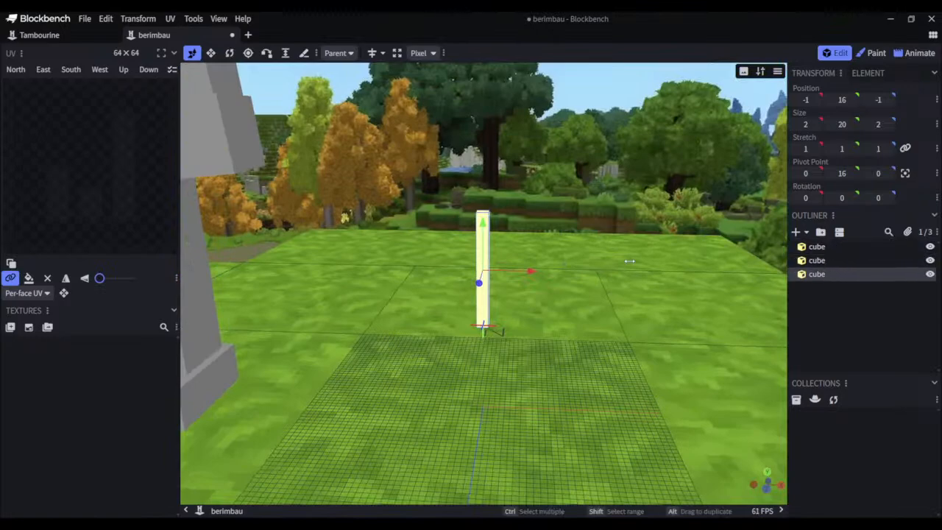
{"action": "left_click_drag", "start_coordinate": [484, 221], "coordinate": [490, 84]}
Move one of the two overlapping cubes up to Y position 35 and sideways to X position 12
{"action": "left_click", "coordinate": [485, 233]}
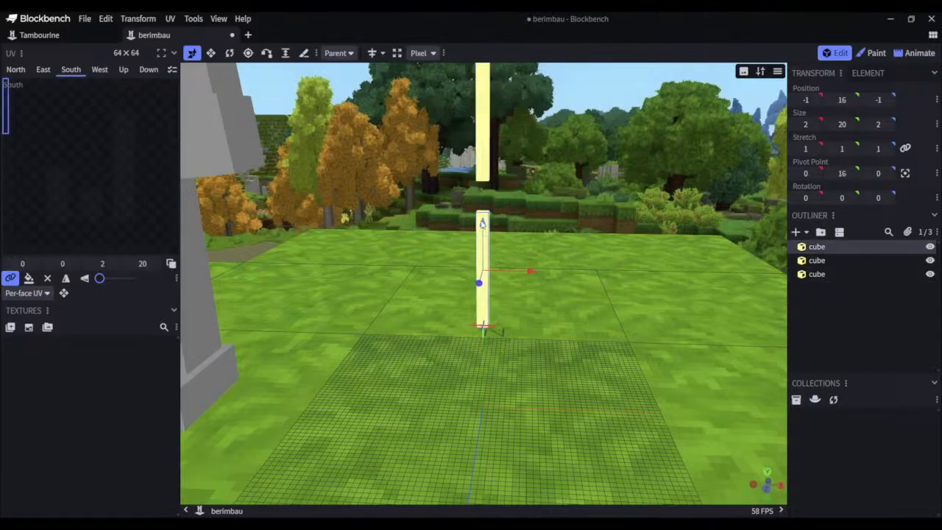
{"action": "left_click_drag", "start_coordinate": [483, 221], "coordinate": [484, 105]}
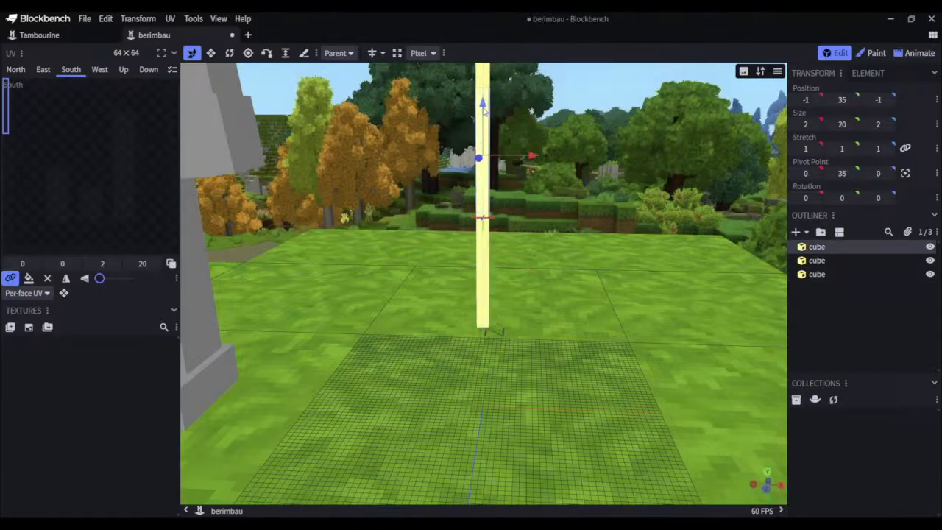
{"action": "left_click_drag", "start_coordinate": [531, 163], "coordinate": [567, 158]}
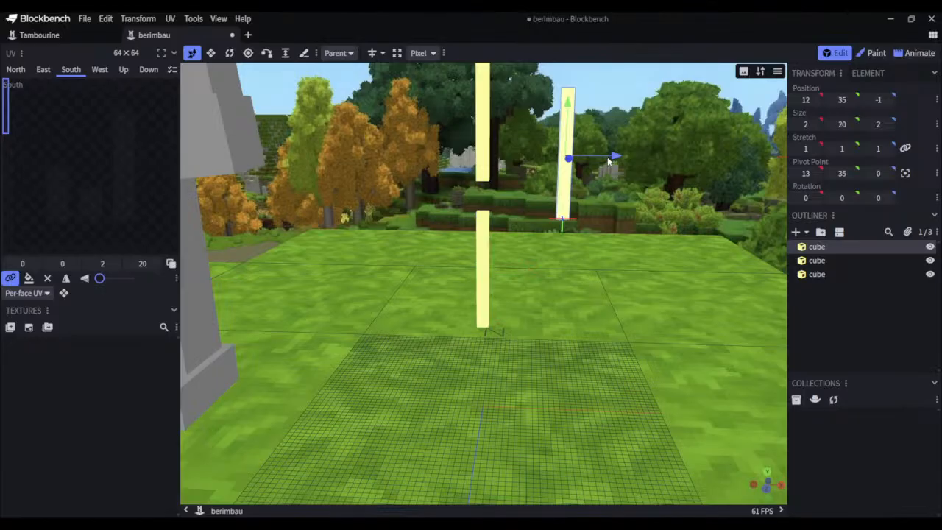
Lower the bottom cube to Y position 8 and tilt its upper end toward positive X about the Z axis
{"action": "left_click", "coordinate": [483, 241]}
{"action": "left_click_drag", "start_coordinate": [482, 252], "coordinate": [483, 298]}
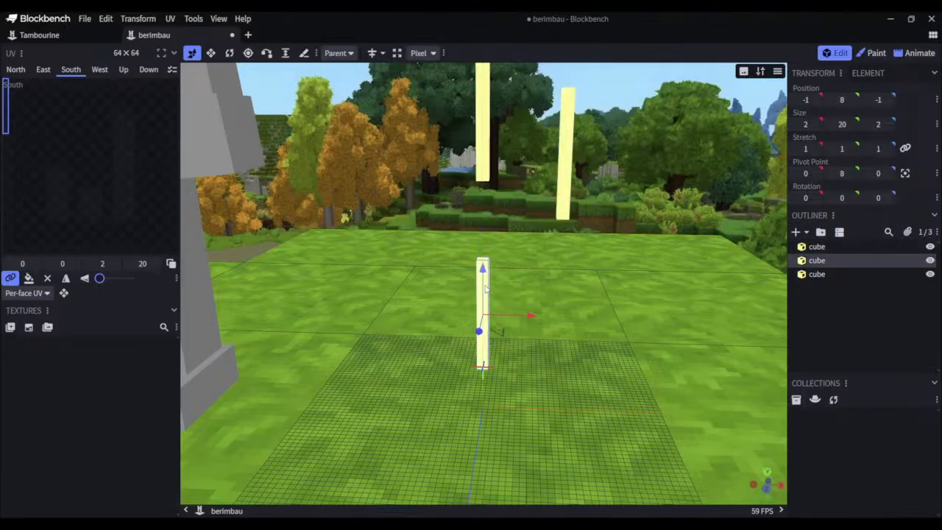
{"action": "left_click", "coordinate": [230, 58]}
{"action": "left_click_drag", "start_coordinate": [508, 231], "coordinate": [519, 218]}
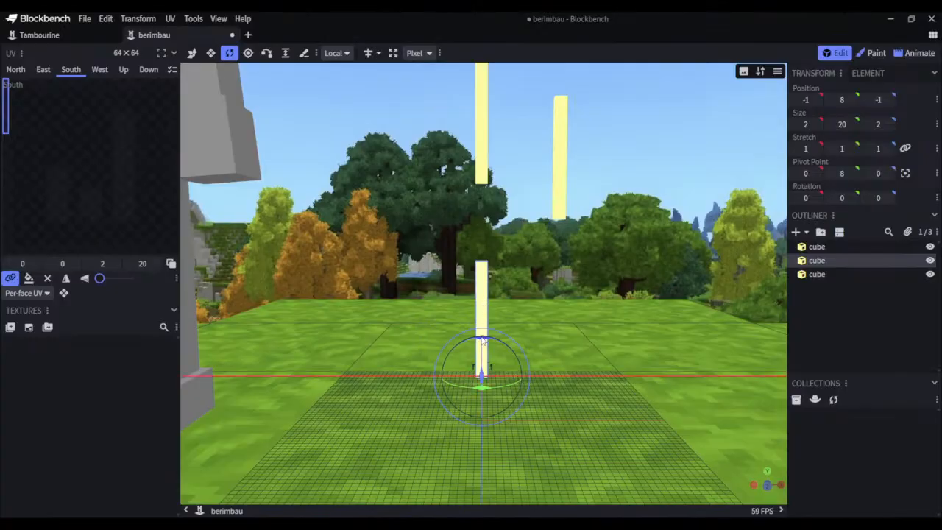
{"action": "left_click_drag", "start_coordinate": [483, 336], "coordinate": [484, 340]}
{"action": "key", "text": "ctrl+z"}
{"action": "left_click_drag", "start_coordinate": [551, 318], "coordinate": [506, 331]}
Move the upright cube offset to the side onto the tilted cube's upper end, at X position 2.5 and Y position 27
{"action": "left_click", "coordinate": [559, 199]}
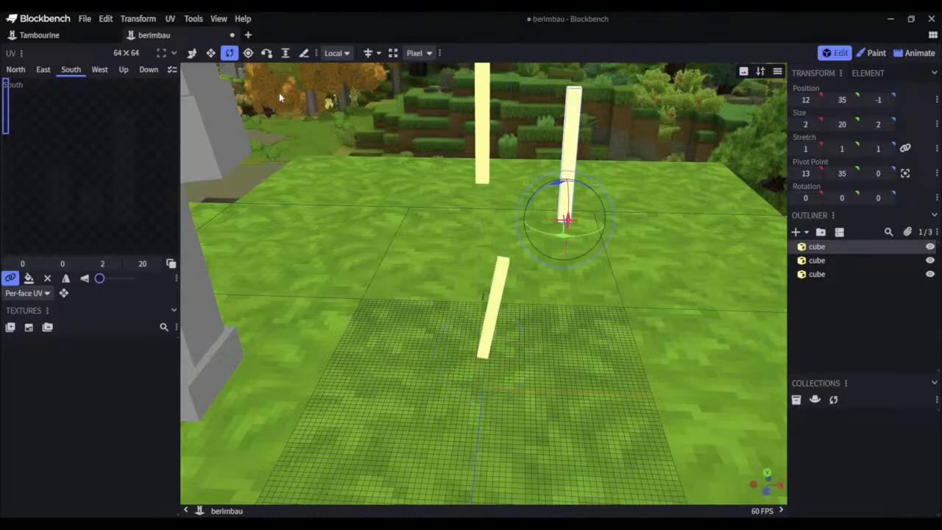
{"action": "key", "text": "v"}
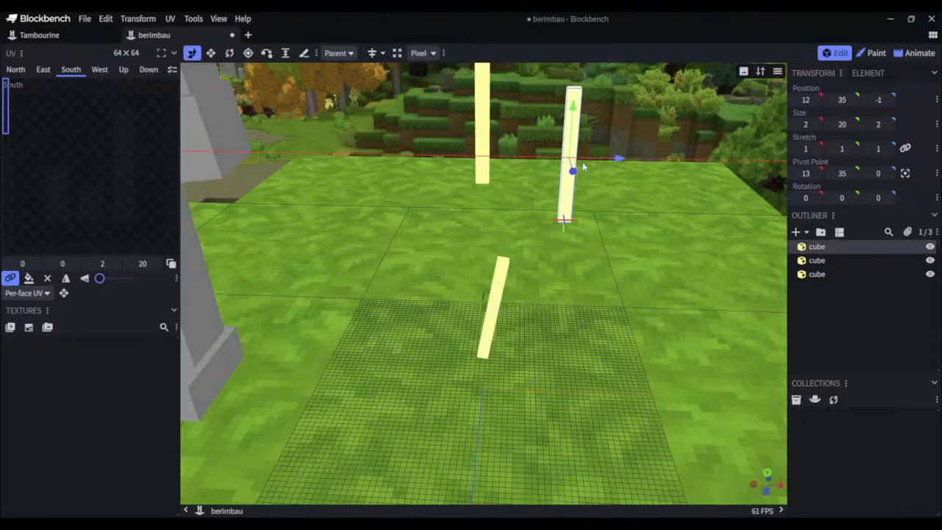
{"action": "left_click_drag", "start_coordinate": [583, 162], "coordinate": [529, 204]}
{"action": "left_click_drag", "start_coordinate": [509, 110], "coordinate": [508, 169]}
{"action": "mouse_move", "coordinate": [540, 244]}
{"action": "left_mouse_down"}
{"action": "mouse_move", "coordinate": [659, 213]}
{"action": "mouse_move", "coordinate": [701, 231]}
{"action": "mouse_move", "coordinate": [694, 268]}
{"action": "mouse_move", "coordinate": [535, 274]}
{"action": "mouse_move", "coordinate": [554, 232]}
{"action": "left_mouse_up"}
{"action": "left_click_drag", "start_coordinate": [559, 194], "coordinate": [559, 193]}
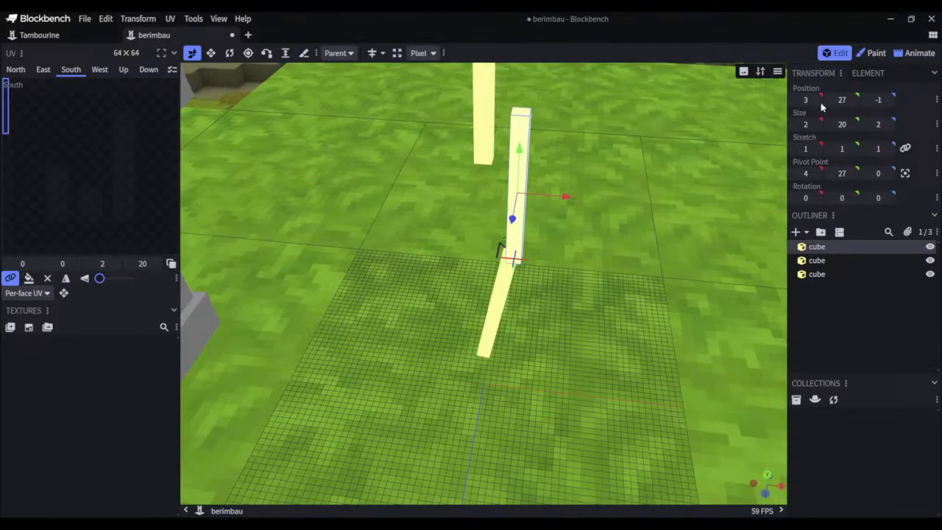
{"action": "type", "text": "2.5"}
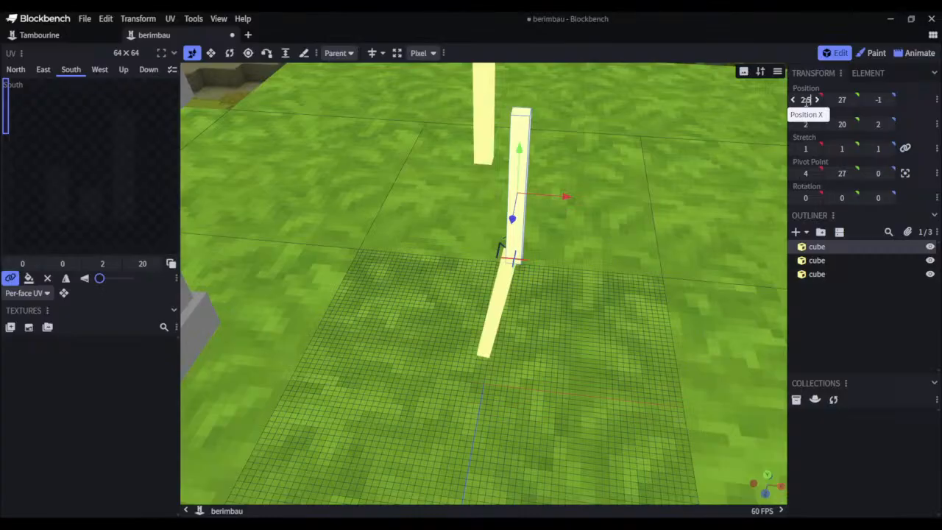
{"action": "key", "text": "Return"}
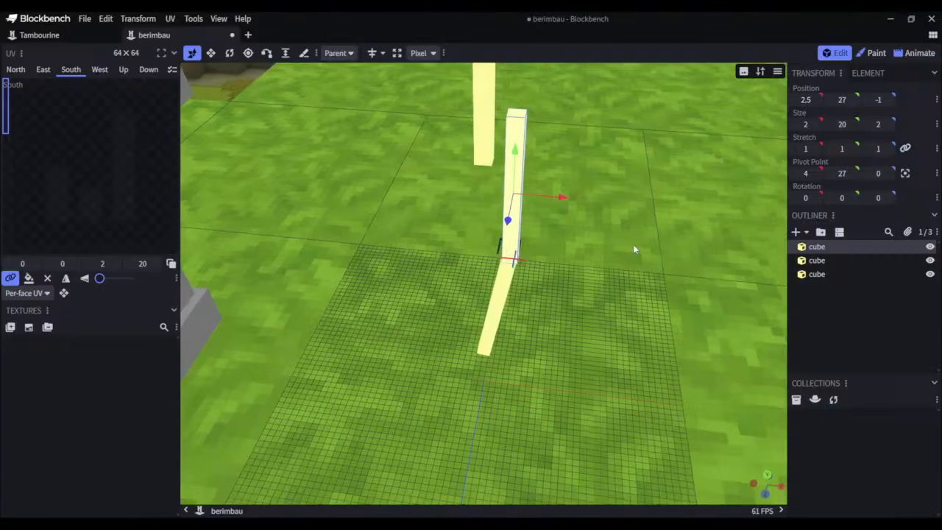
Rotate the topmost cube 10 degrees about the Z axis
{"action": "left_click", "coordinate": [664, 273]}
{"action": "left_click_drag", "start_coordinate": [664, 273], "coordinate": [621, 227]}
{"action": "left_click", "coordinate": [488, 189]}
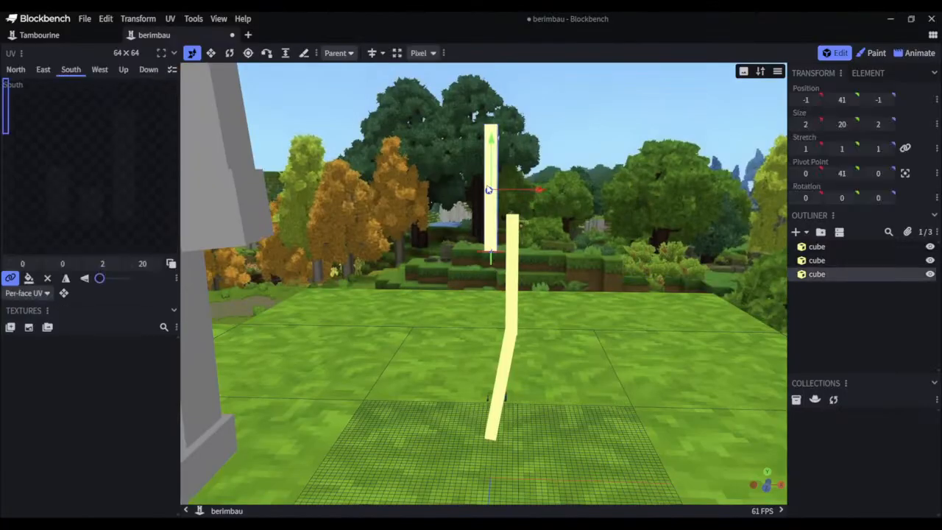
{"action": "left_click", "coordinate": [230, 53]}
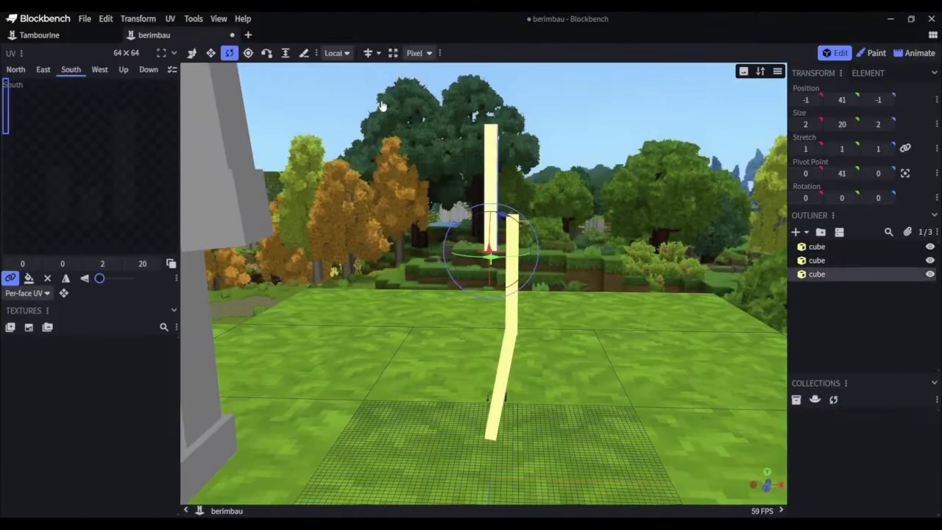
{"action": "left_click_drag", "start_coordinate": [499, 211], "coordinate": [471, 190]}
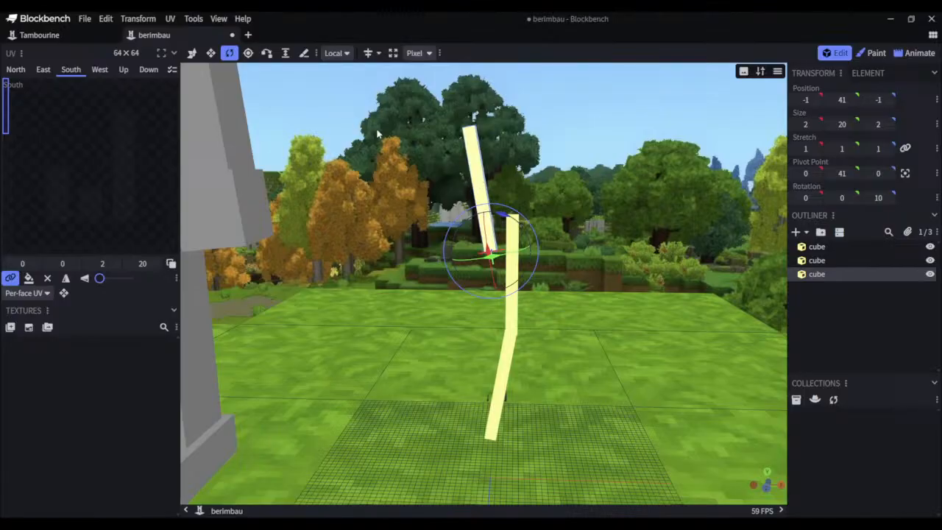
Move the rotated top cube over the middle cube's upper end, at X position 2, Y position 43 and Z position -1
{"action": "key", "text": "v"}
{"action": "left_click_drag", "start_coordinate": [478, 195], "coordinate": [535, 193]}
{"action": "left_click_drag", "start_coordinate": [506, 151], "coordinate": [507, 147]}
{"action": "left_click_drag", "start_coordinate": [557, 184], "coordinate": [551, 179]}
{"action": "left_click_drag", "start_coordinate": [502, 143], "coordinate": [504, 135]}
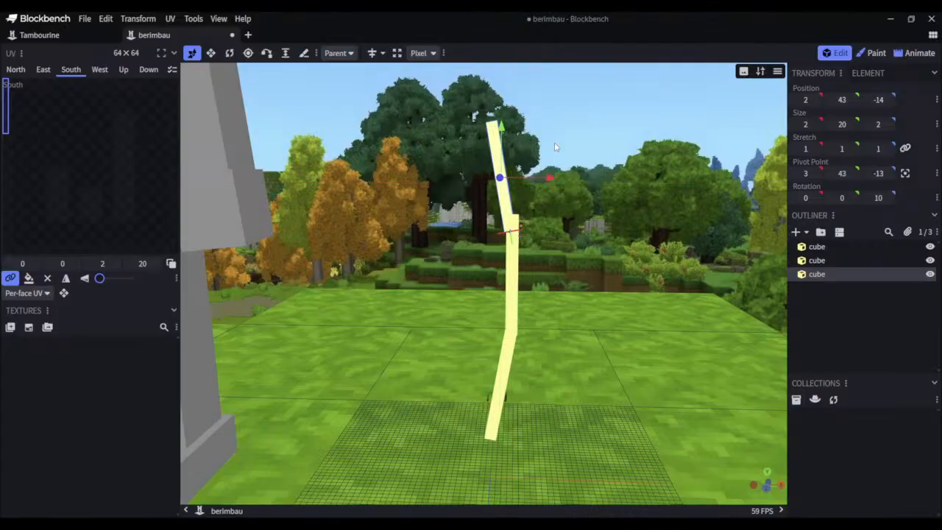
{"action": "left_click_drag", "start_coordinate": [596, 200], "coordinate": [529, 225]}
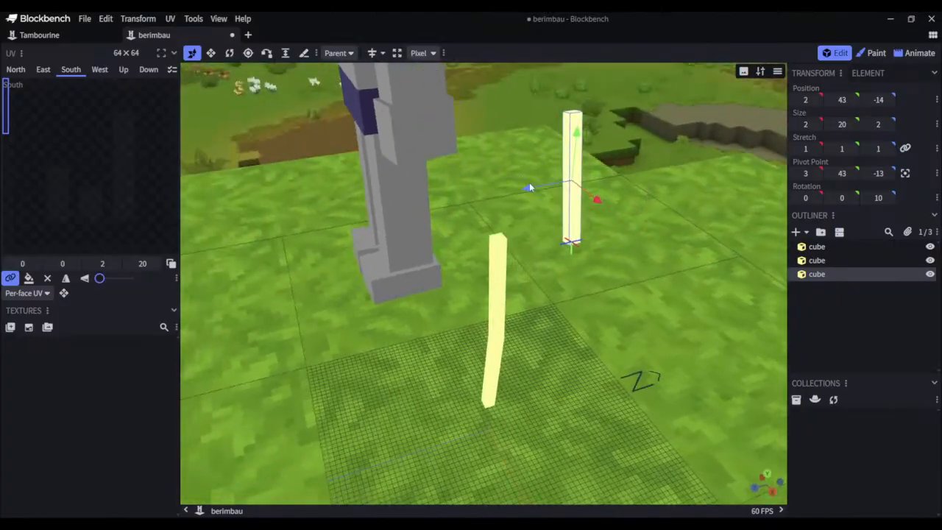
{"action": "left_click_drag", "start_coordinate": [525, 188], "coordinate": [450, 198]}
{"action": "left_click_drag", "start_coordinate": [597, 204], "coordinate": [557, 177]}
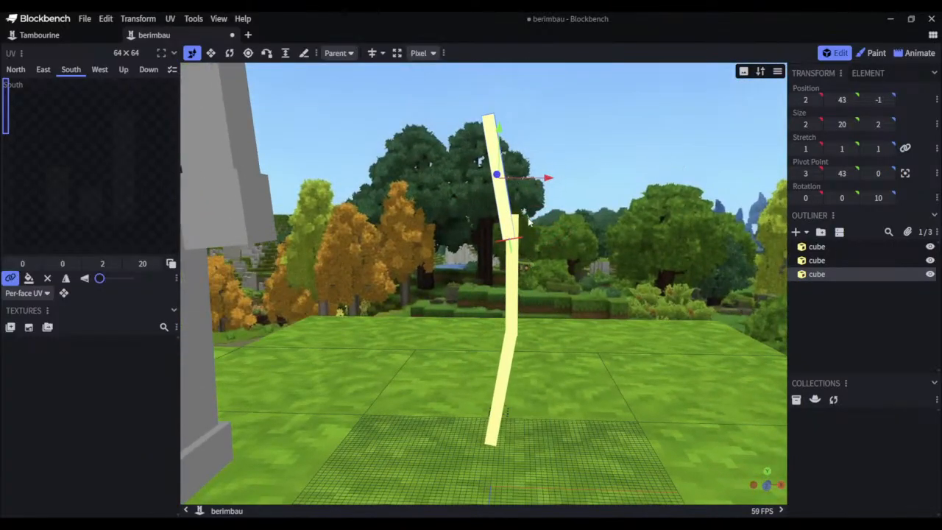
Set the middle cube's X position to 2.45 and deselect it
{"action": "left_click", "coordinate": [513, 296]}
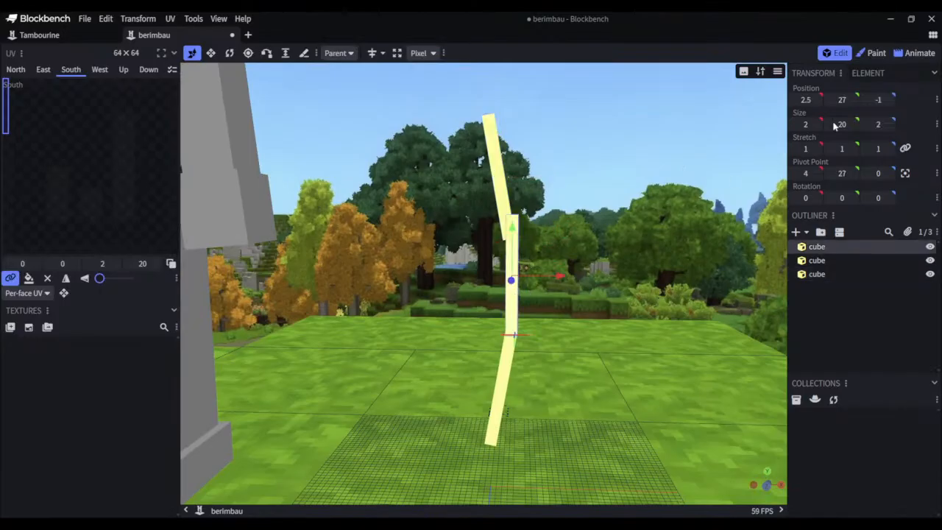
{"action": "left_click", "coordinate": [809, 100]}
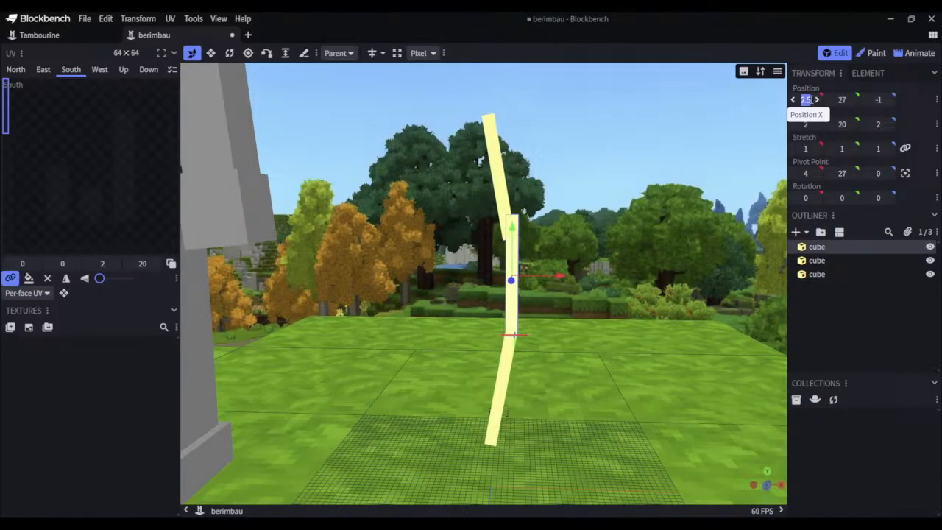
{"action": "left_click", "coordinate": [809, 99]}
{"action": "type", "text": "6"}
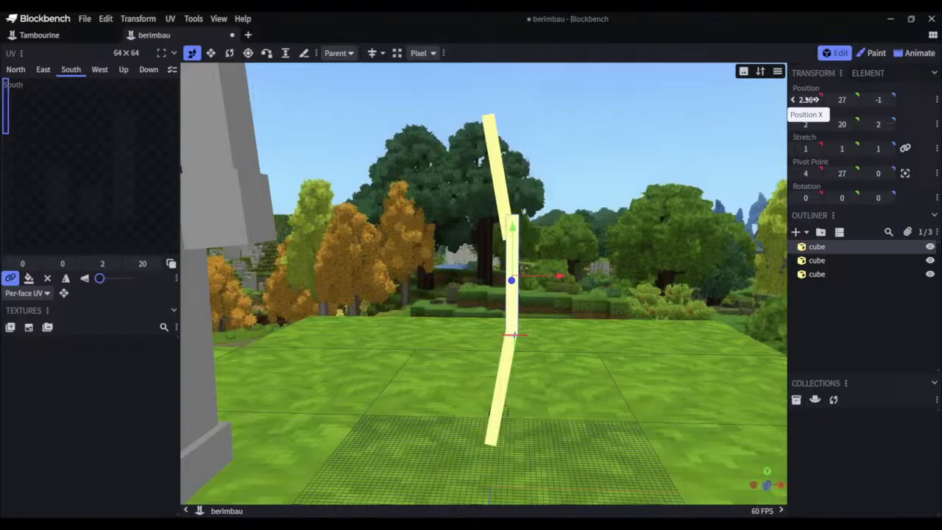
{"action": "key", "text": "ctrl+a"}
{"action": "type", "text": "2.47"}
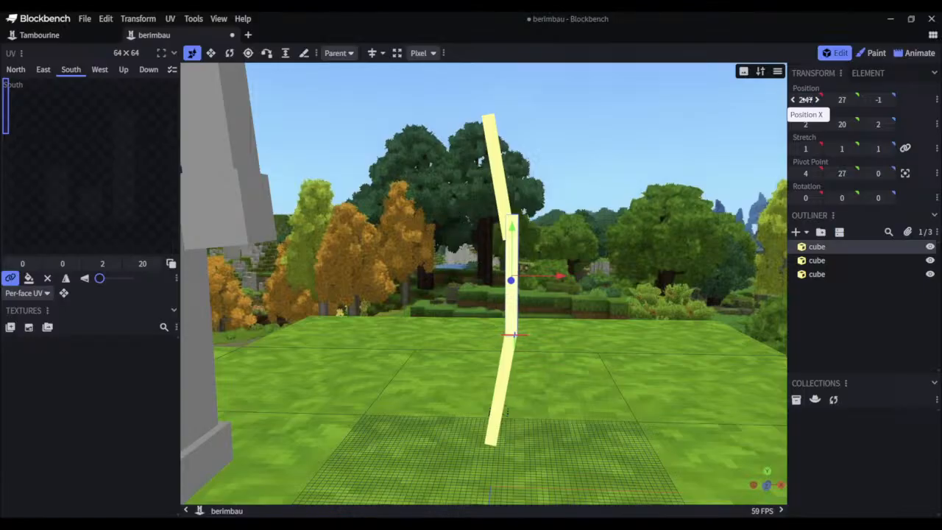
{"action": "key", "text": "ctrl+a"}
{"action": "left_click", "coordinate": [812, 100]}
{"action": "key", "text": "BackSpace"}
{"action": "type", "text": "5"}
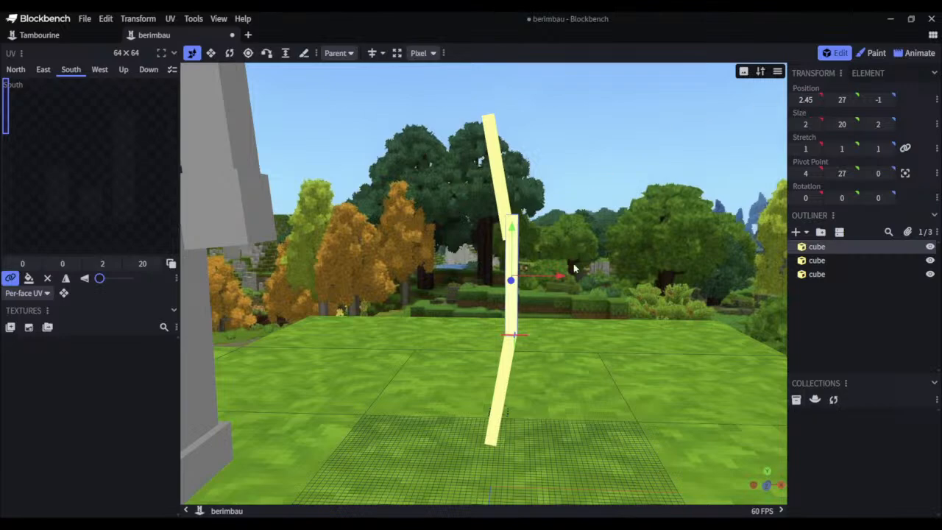
{"action": "left_click", "coordinate": [817, 247], "text": "ctrl"}
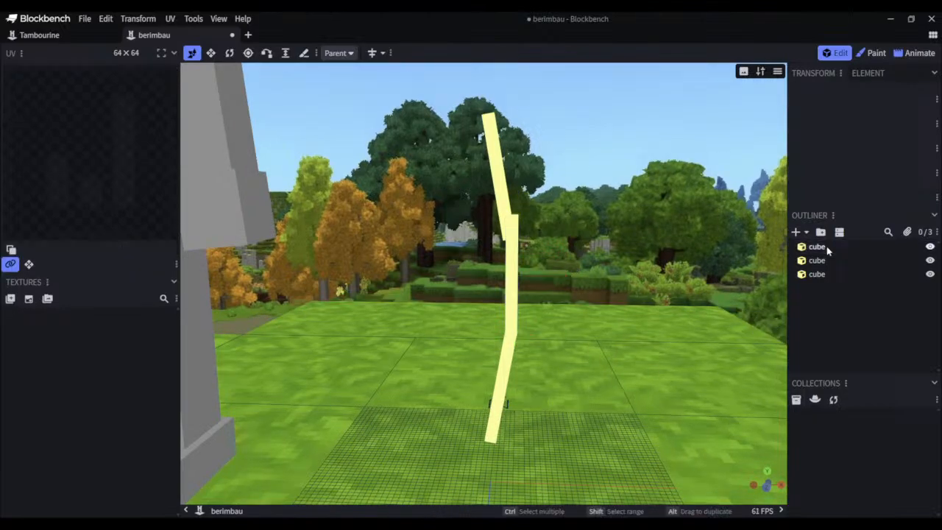
Set the top cube's X position to 2.5 and raise it to Y position 46 to meet the middle cube
{"action": "left_click", "coordinate": [503, 201]}
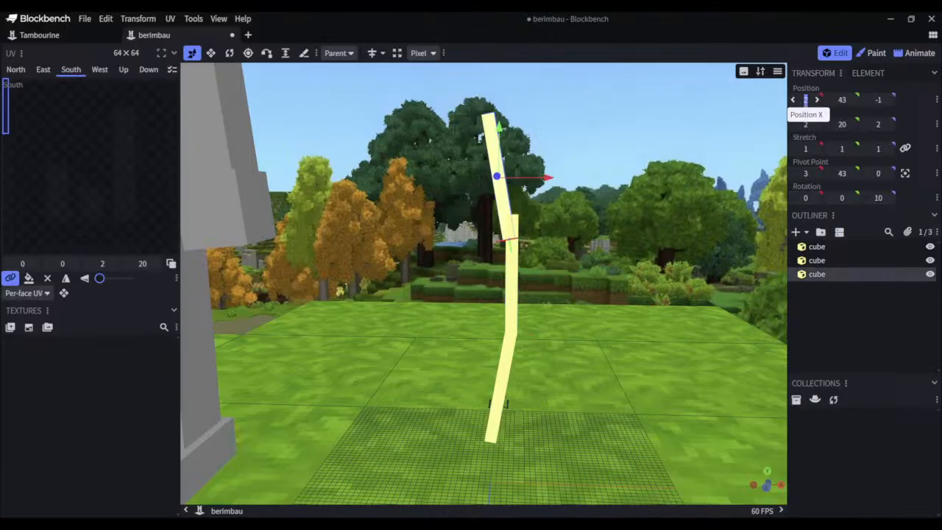
{"action": "type", "text": "5"}
{"action": "key", "text": "Return"}
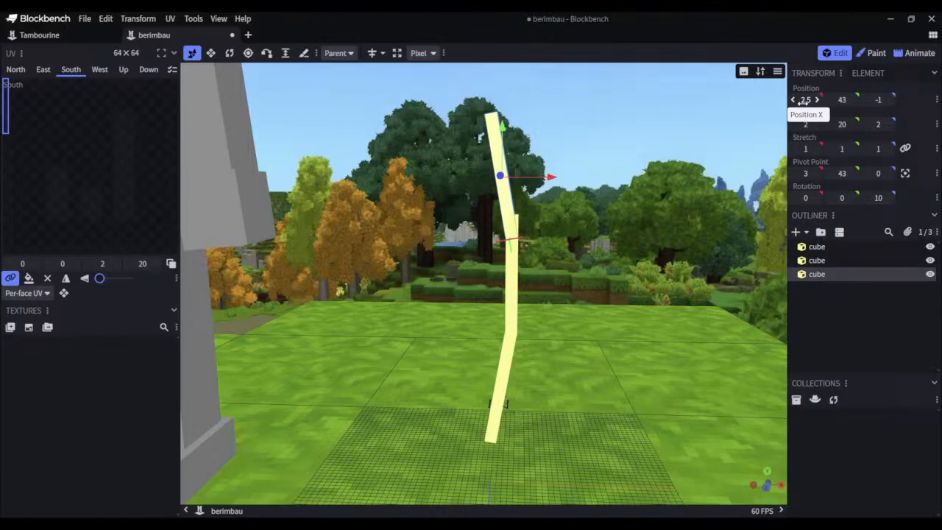
{"action": "left_click_drag", "start_coordinate": [504, 131], "coordinate": [505, 112]}
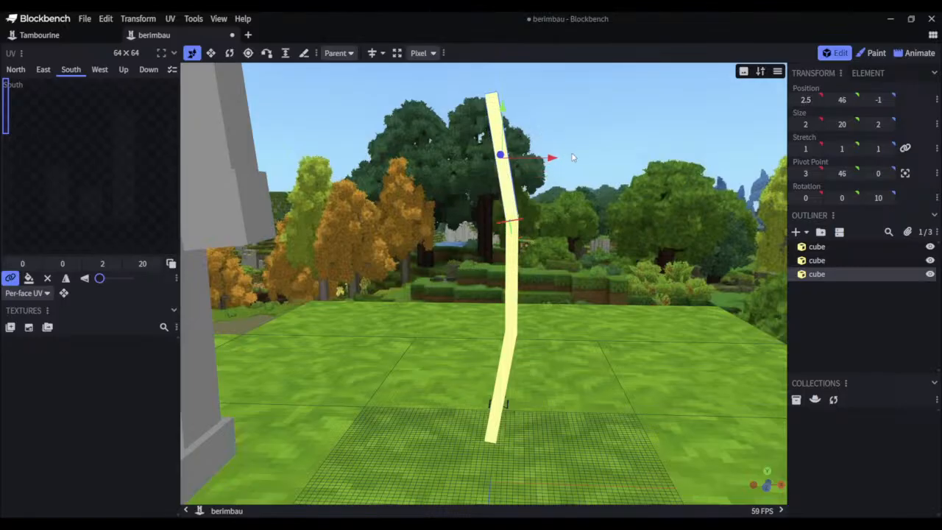
{"action": "left_click", "coordinate": [882, 296]}
Try shrinking the middle cube to a size of 1 × 10 × 1
{"action": "left_click_drag", "start_coordinate": [643, 259], "coordinate": [646, 279]}
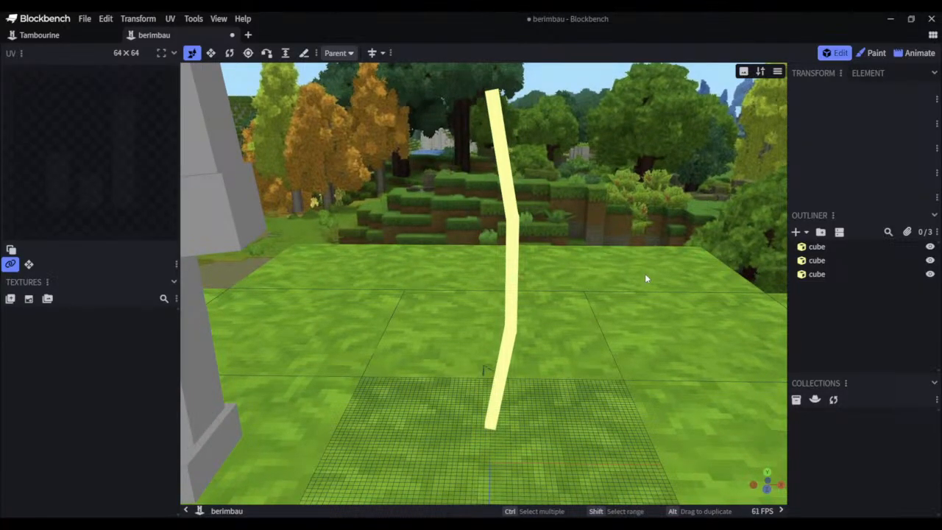
{"action": "left_click_drag", "start_coordinate": [645, 278], "coordinate": [567, 247]}
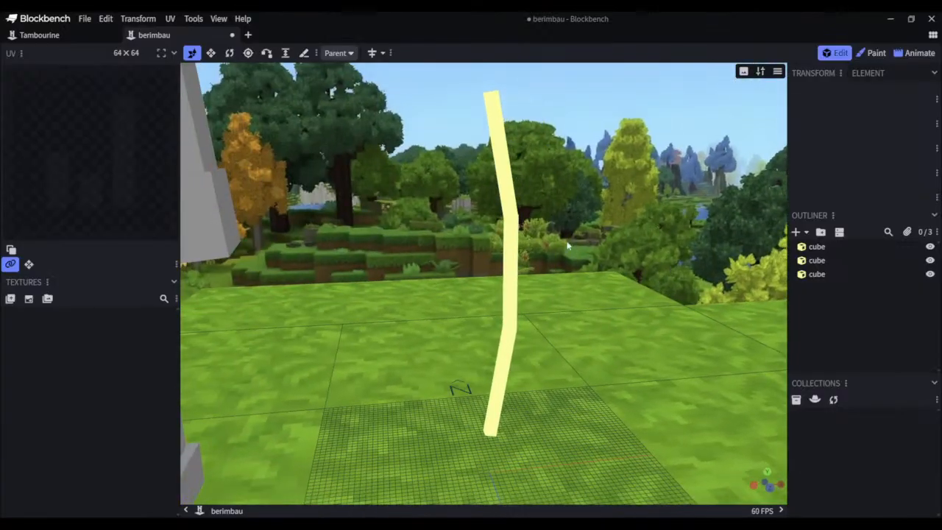
{"action": "left_click", "coordinate": [514, 248]}
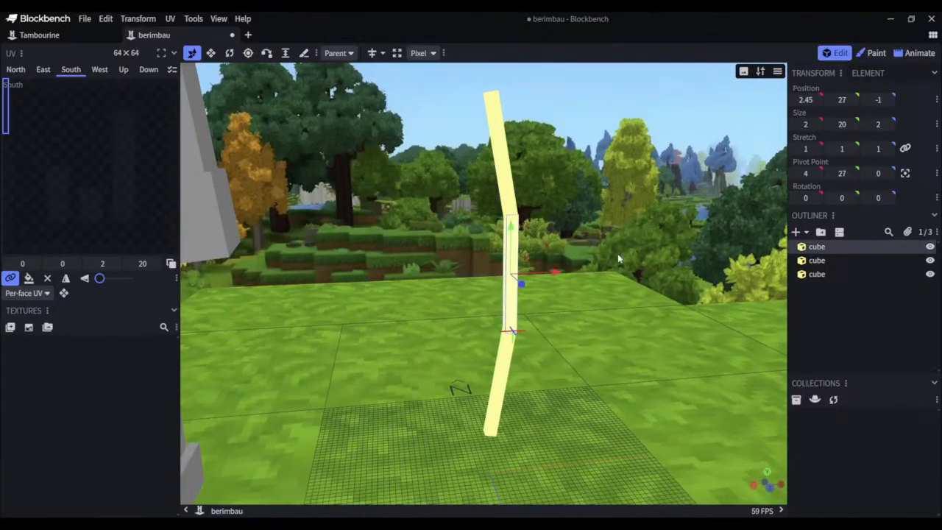
{"action": "left_click", "coordinate": [847, 125]}
{"action": "type", "text": "10"}
{"action": "key", "text": "Return"}
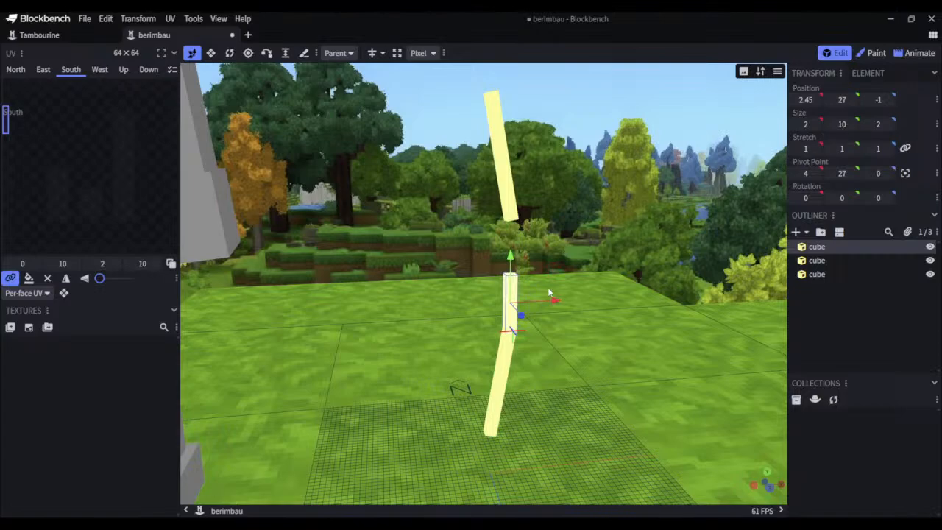
{"action": "left_click_drag", "start_coordinate": [566, 277], "coordinate": [465, 323]}
{"action": "left_click", "coordinate": [807, 123]}
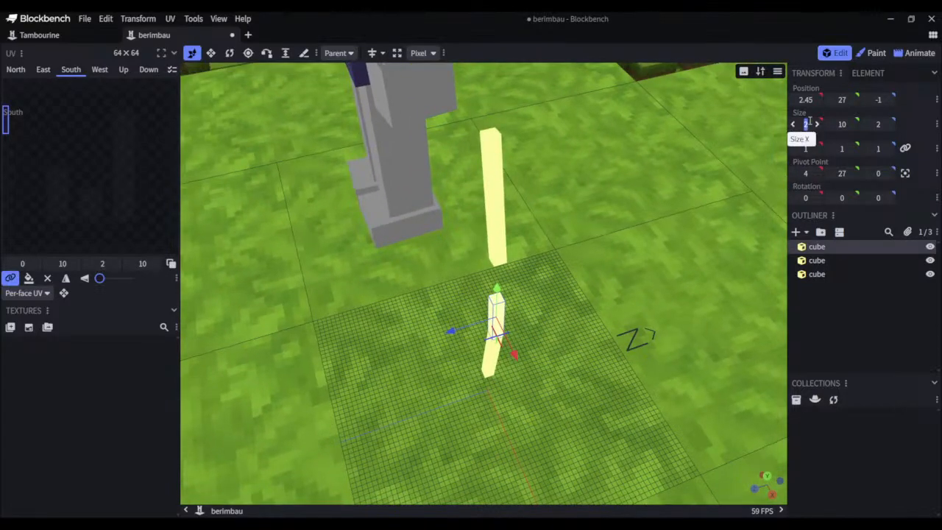
{"action": "left_click", "coordinate": [880, 124]}
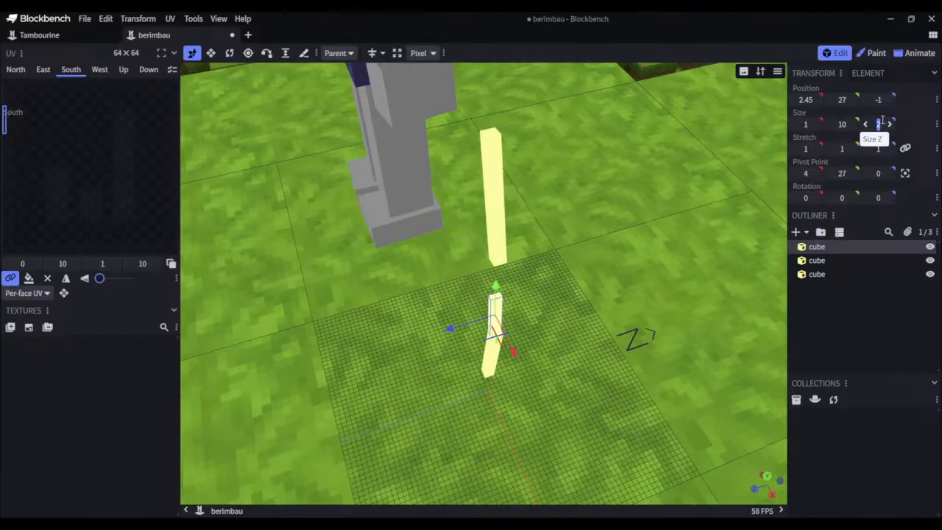
{"action": "key", "text": "Return"}
{"action": "left_click_drag", "start_coordinate": [638, 248], "coordinate": [568, 174]}
{"action": "left_click_drag", "start_coordinate": [584, 175], "coordinate": [642, 216]}
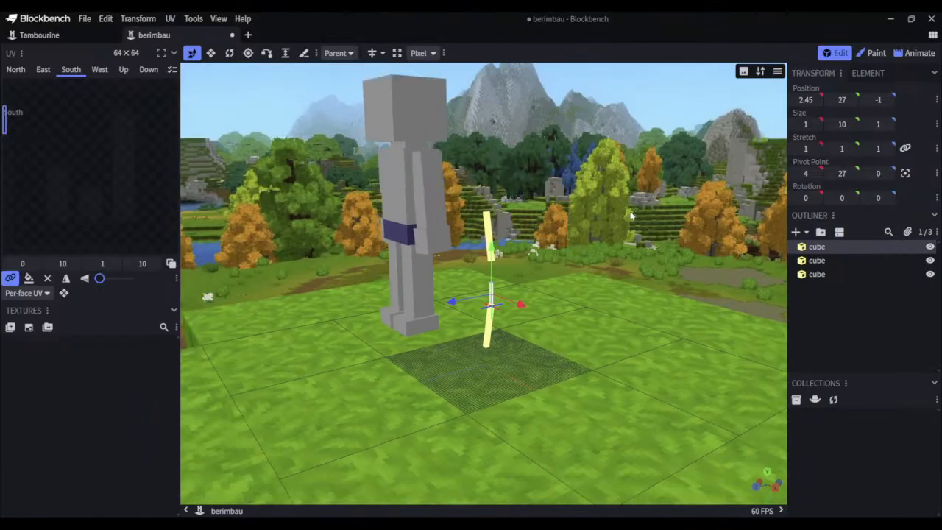
Undo the size changes made to the middle cube
{"action": "key", "text": "ctrl+z"}
{"action": "key", "text": "ctrl+z"}
{"action": "key", "text": "ctrl+z"}
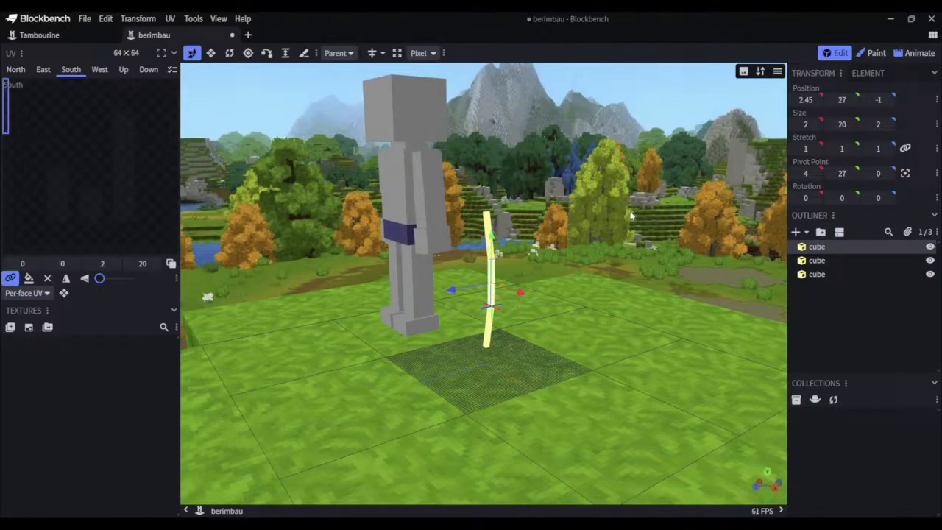
Thicken the middle cube of the bow to a size of 3 × 20 × 3
{"action": "left_click_drag", "start_coordinate": [542, 217], "coordinate": [625, 220]}
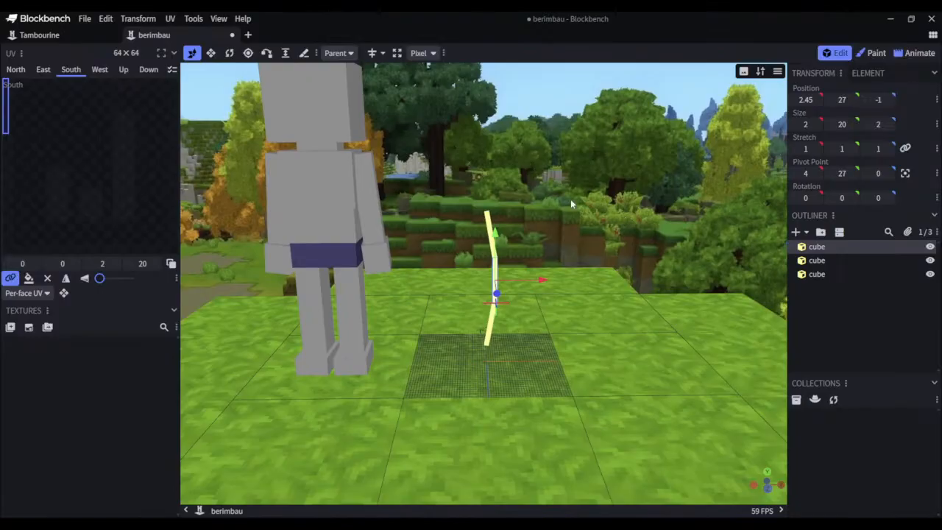
{"action": "left_click_drag", "start_coordinate": [562, 190], "coordinate": [511, 266]}
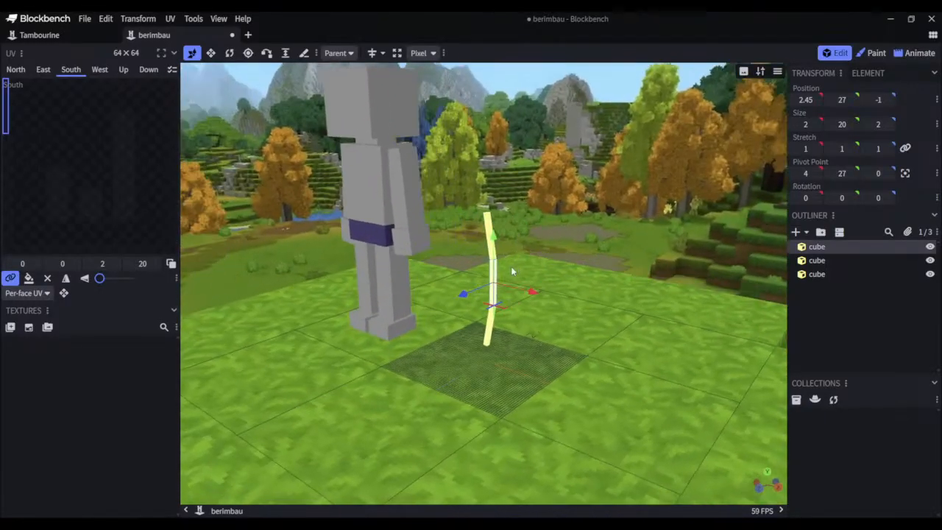
{"action": "left_click", "coordinate": [818, 125]}
{"action": "left_click", "coordinate": [817, 125]}
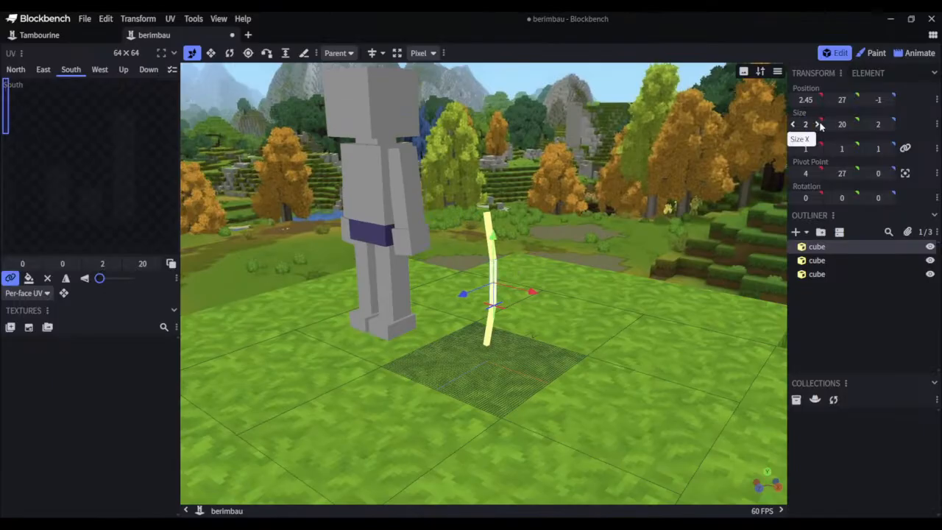
{"action": "left_click", "coordinate": [889, 124]}
{"action": "left_click", "coordinate": [889, 125]}
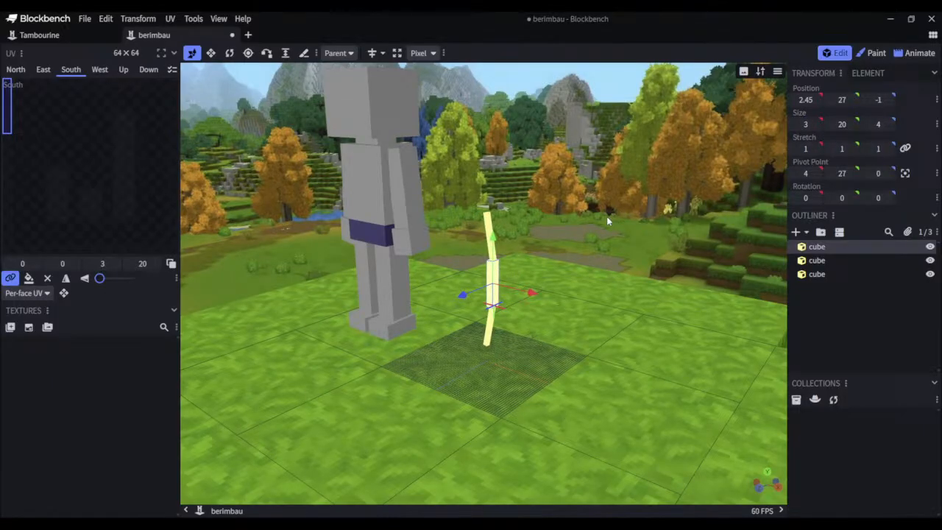
{"action": "left_click_drag", "start_coordinate": [606, 217], "coordinate": [567, 290]}
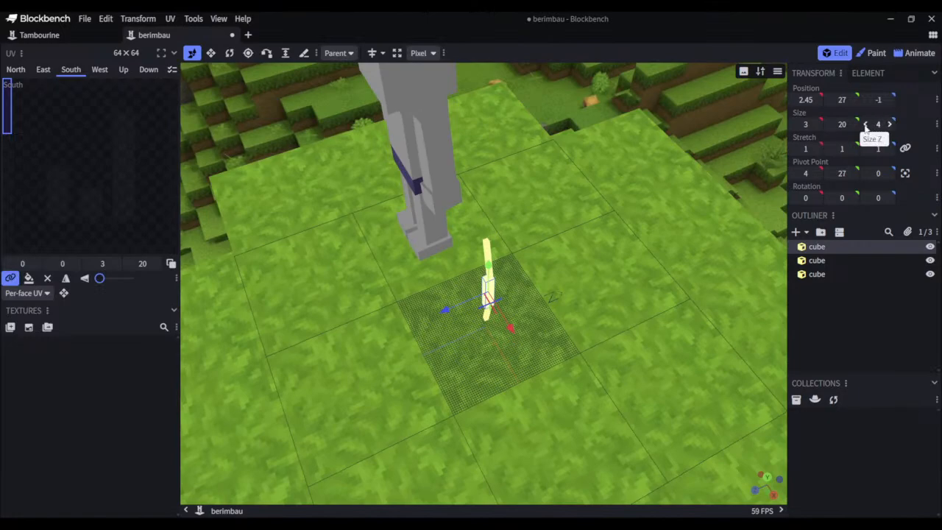
{"action": "left_click", "coordinate": [867, 124]}
{"action": "left_click_drag", "start_coordinate": [549, 240], "coordinate": [594, 176]}
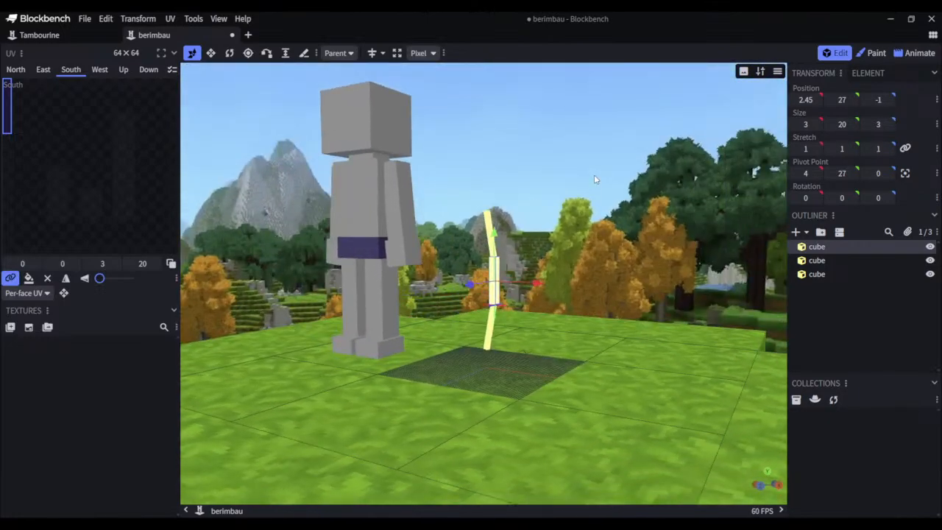
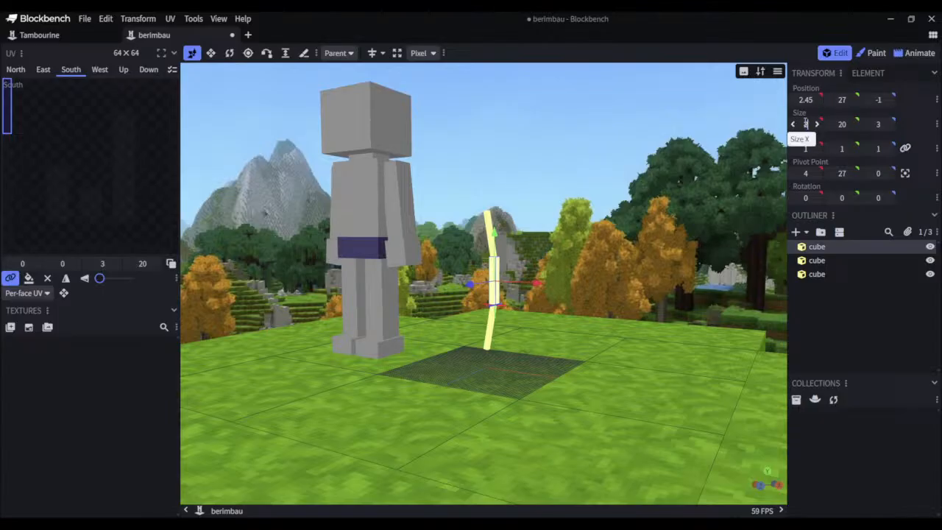
{"action": "key", "text": "Return"}
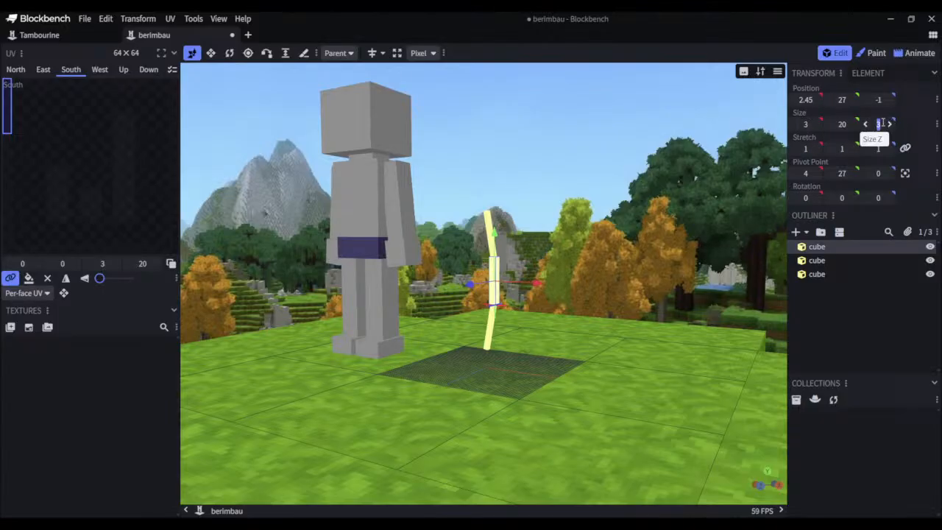
{"action": "left_click_drag", "start_coordinate": [880, 125], "coordinate": [884, 124]}
{"action": "left_click_drag", "start_coordinate": [589, 214], "coordinate": [516, 279]}
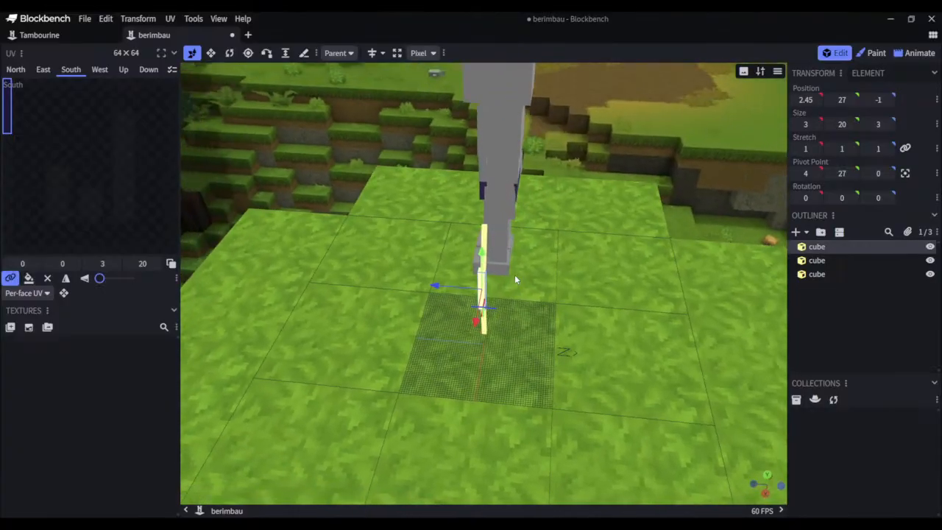
Set the X and Z sizes of the bow's top and bottom cubes to 3
{"action": "left_click", "coordinate": [835, 262], "text": "ctrl"}
{"action": "left_click", "coordinate": [806, 124]}
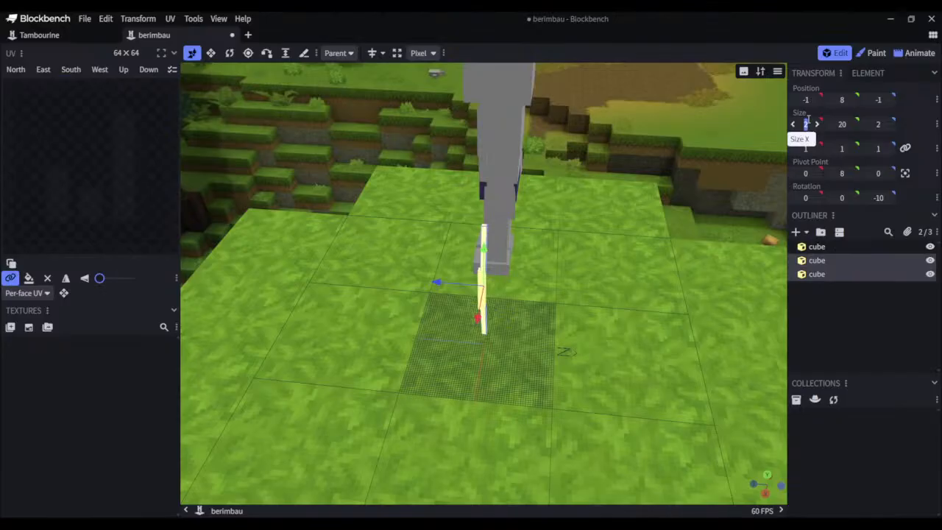
{"action": "type", "text": "3"}
{"action": "left_click", "coordinate": [879, 123]}
{"action": "type", "text": "3"}
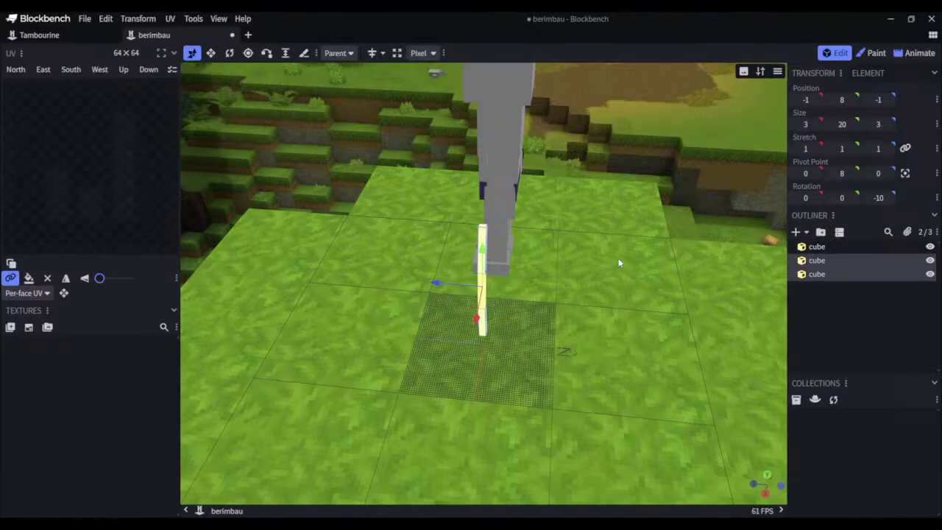
{"action": "left_click_drag", "start_coordinate": [618, 263], "coordinate": [739, 147]}
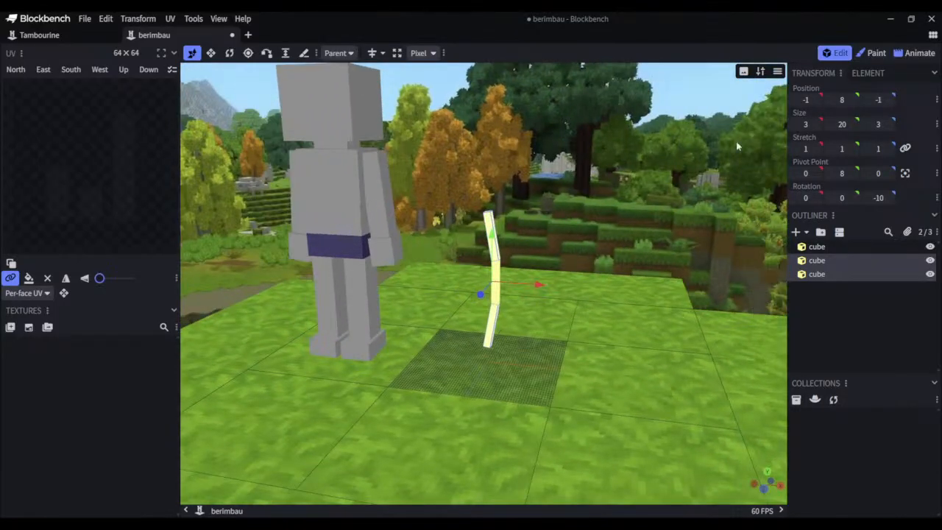
Toggle the Hytale Player reference model's visibility in the preview options
{"action": "left_click", "coordinate": [763, 72]}
{"action": "left_click", "coordinate": [720, 220]}
{"action": "left_click", "coordinate": [720, 221]}
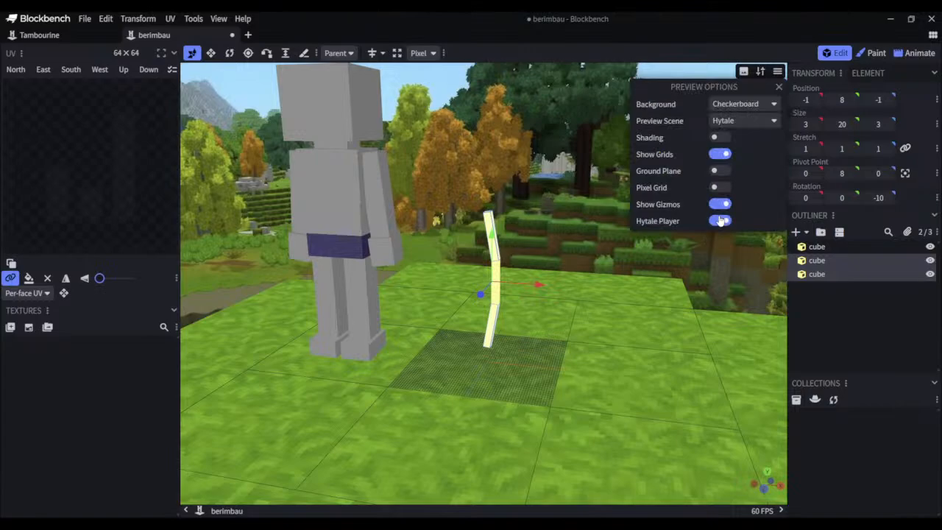
{"action": "left_click", "coordinate": [720, 221]}
{"action": "left_click", "coordinate": [720, 221]}
{"action": "left_click", "coordinate": [698, 280]}
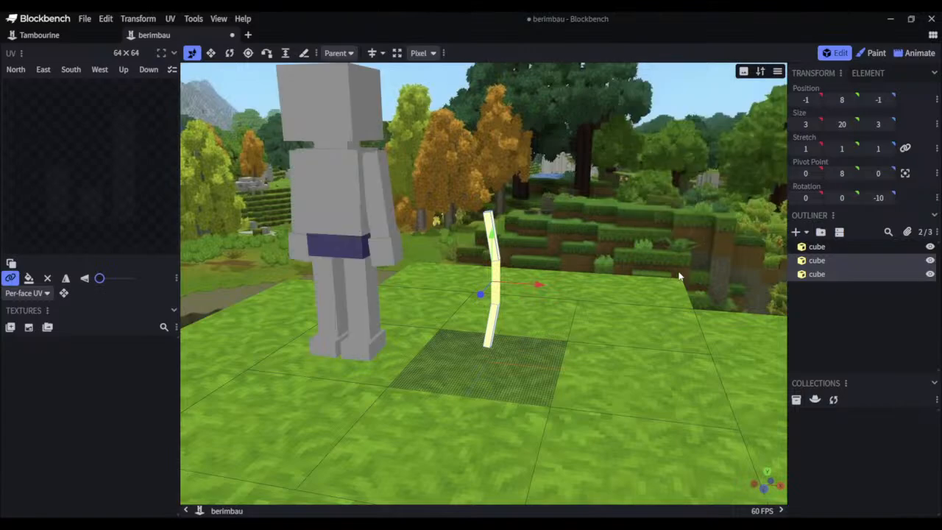
Pull the bow cubes apart, raising the top cube to Y 80 and moving the middle cube to X 8.45, Y 46
{"action": "left_click_drag", "start_coordinate": [680, 277], "coordinate": [552, 251]}
{"action": "left_click_drag", "start_coordinate": [496, 234], "coordinate": [542, 274]}
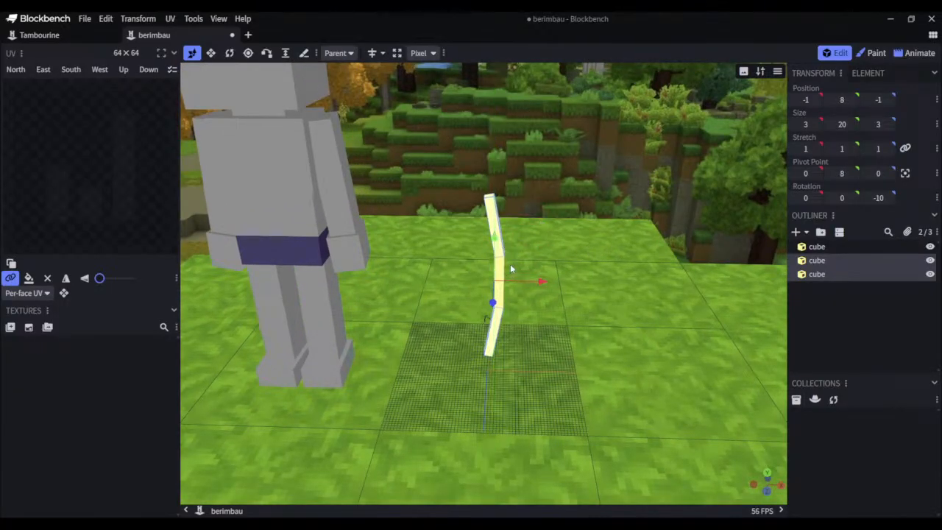
{"action": "left_click", "coordinate": [496, 230]}
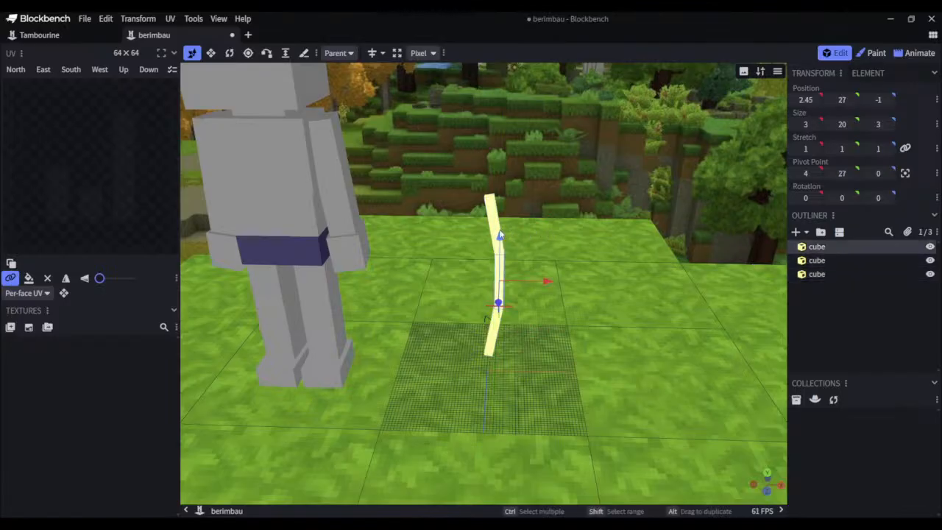
{"action": "left_click_drag", "start_coordinate": [503, 242], "coordinate": [504, 76]}
{"action": "left_click", "coordinate": [491, 208]}
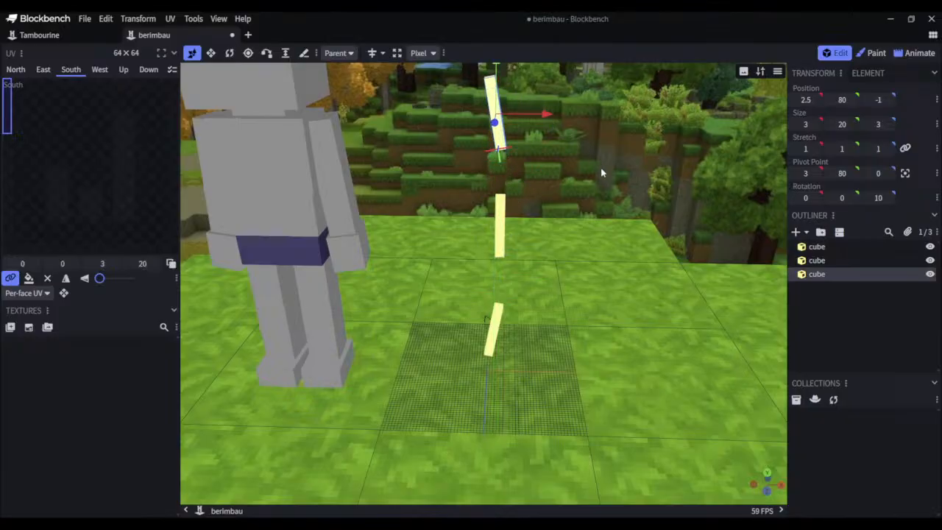
{"action": "left_click_drag", "start_coordinate": [601, 171], "coordinate": [605, 289]}
{"action": "left_click", "coordinate": [549, 277]}
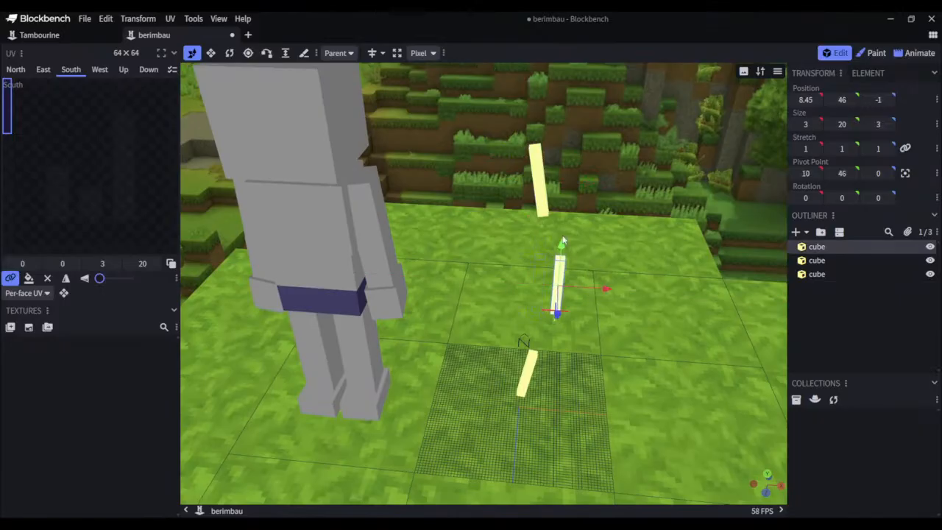
Try tilting the top cube to 17.5° about Z and steepening the bottom cube's tilt
{"action": "left_click", "coordinate": [538, 179]}
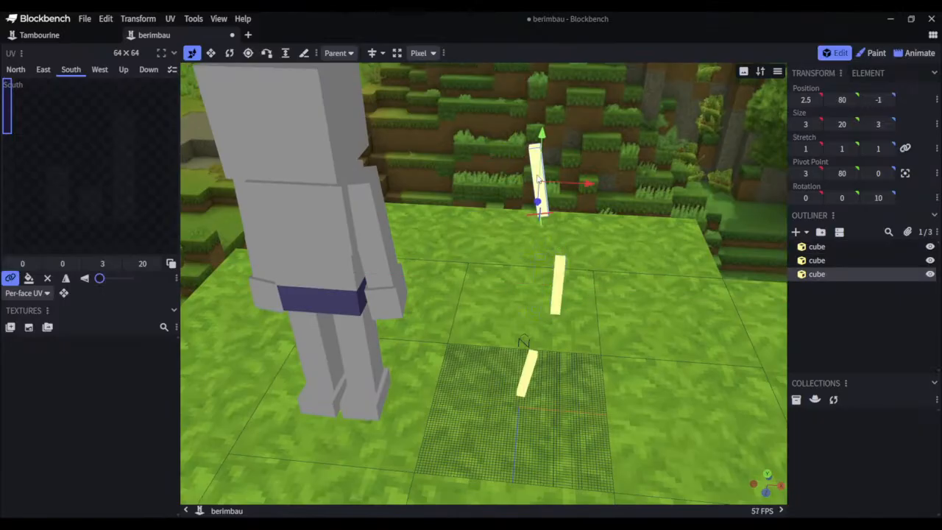
{"action": "left_click", "coordinate": [229, 52]}
{"action": "left_click_drag", "start_coordinate": [557, 191], "coordinate": [542, 180]}
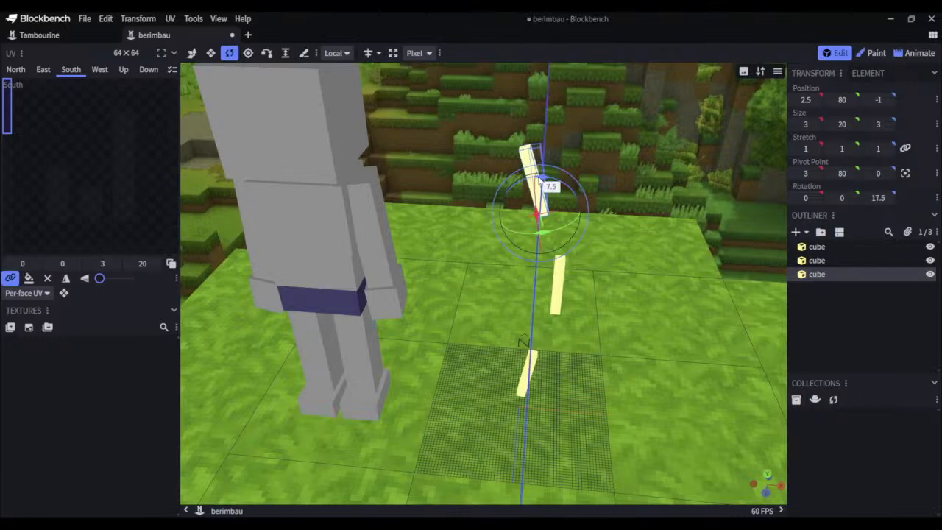
{"action": "left_click", "coordinate": [530, 371]}
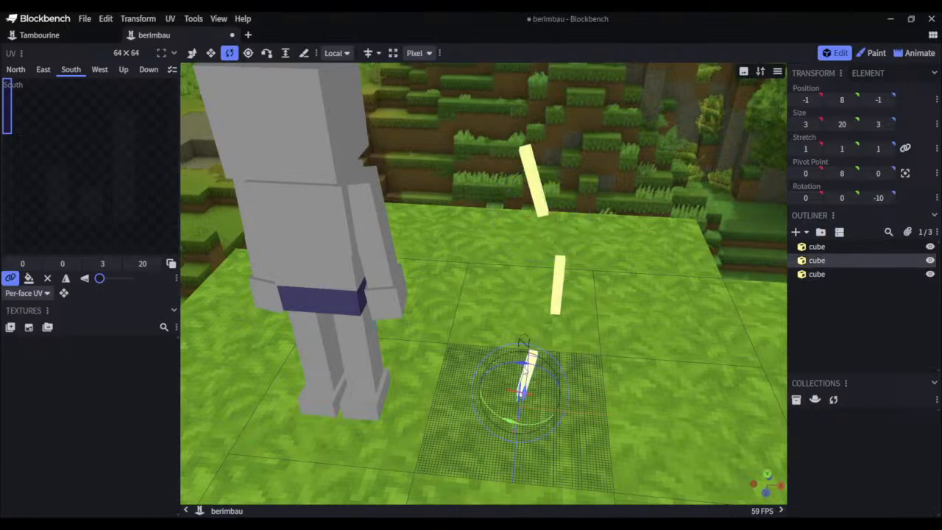
{"action": "left_click_drag", "start_coordinate": [522, 342], "coordinate": [527, 345]}
{"action": "left_click_drag", "start_coordinate": [608, 344], "coordinate": [611, 296]}
Set the Z rotation of the top cube to 2.5° and of the bottom cube to 0°
{"action": "left_click", "coordinate": [535, 155]}
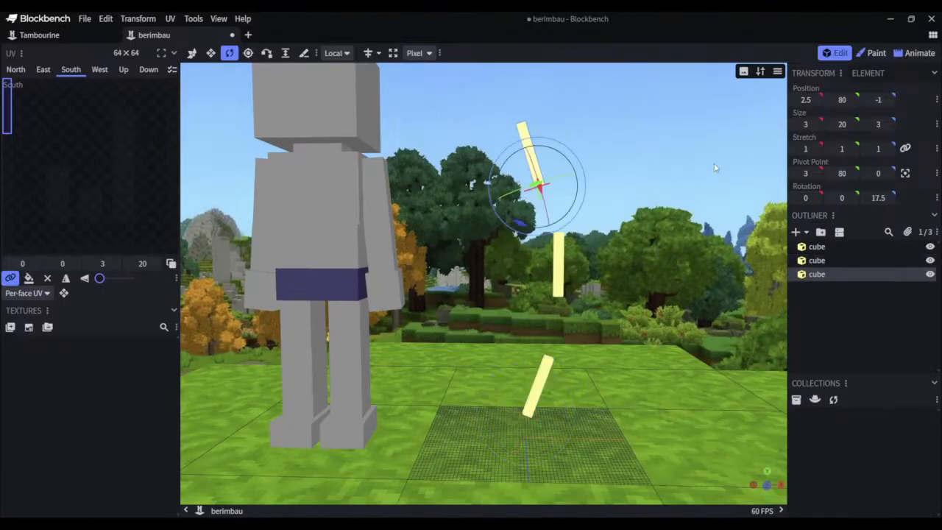
{"action": "left_click_drag", "start_coordinate": [625, 147], "coordinate": [553, 156]}
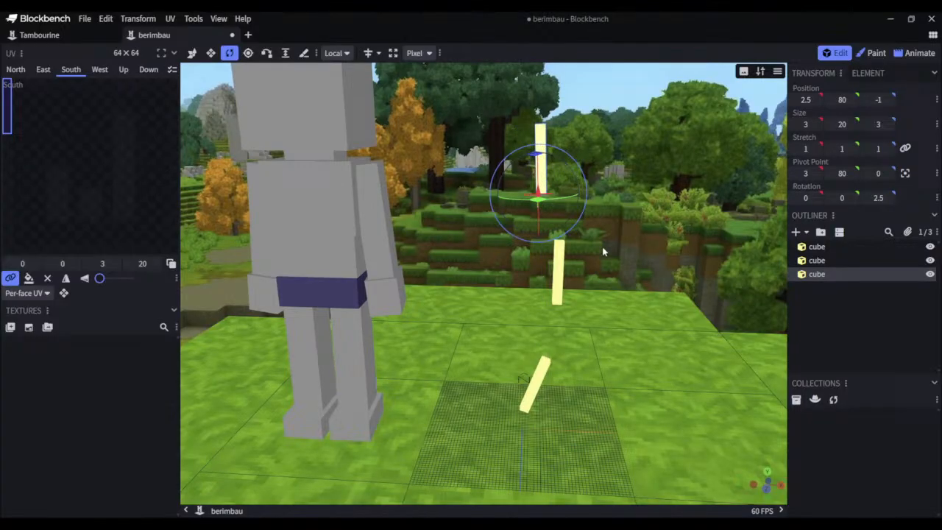
{"action": "left_click", "coordinate": [544, 365]}
{"action": "left_click_drag", "start_coordinate": [531, 369], "coordinate": [508, 377]}
{"action": "left_click_drag", "start_coordinate": [562, 357], "coordinate": [603, 310]}
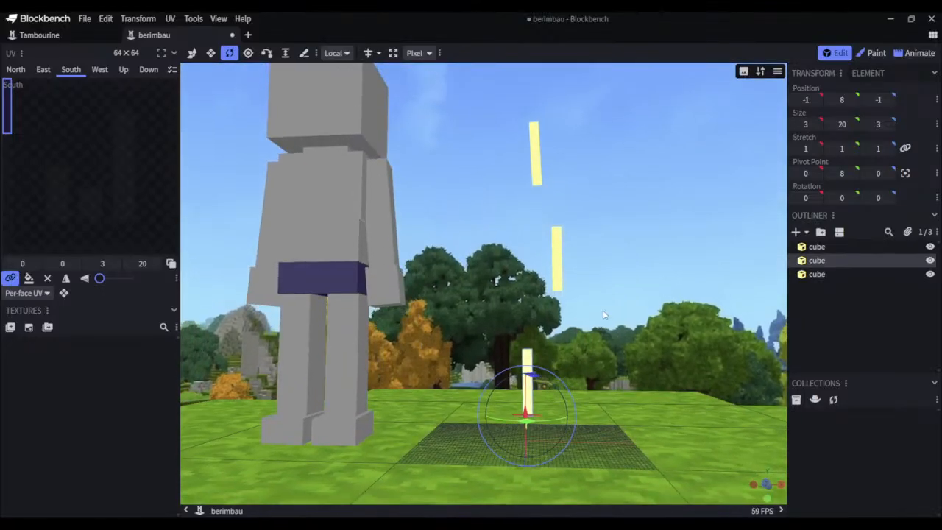
Try Z rotations of 0°, 15° and 2.5° on the top cube
{"action": "left_click", "coordinate": [534, 150]}
{"action": "left_click_drag", "start_coordinate": [586, 147], "coordinate": [607, 181]}
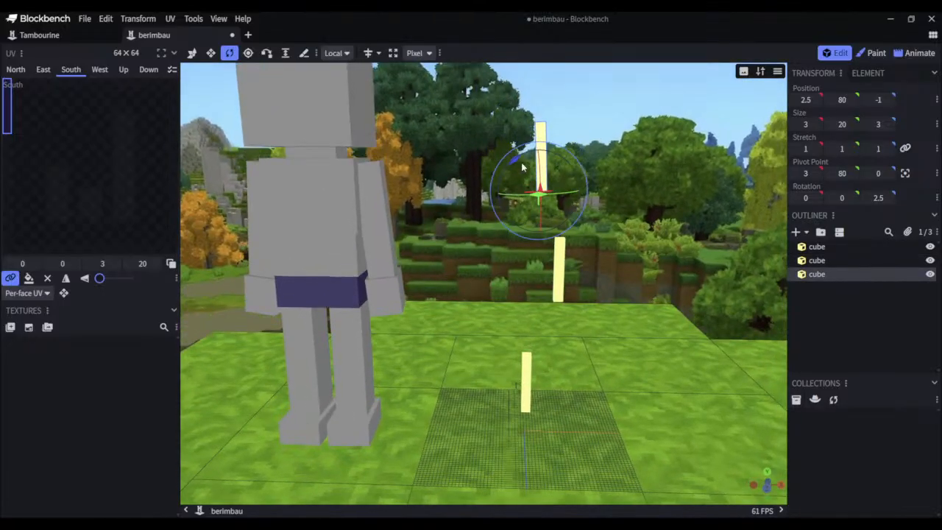
{"action": "left_click_drag", "start_coordinate": [519, 154], "coordinate": [491, 236]}
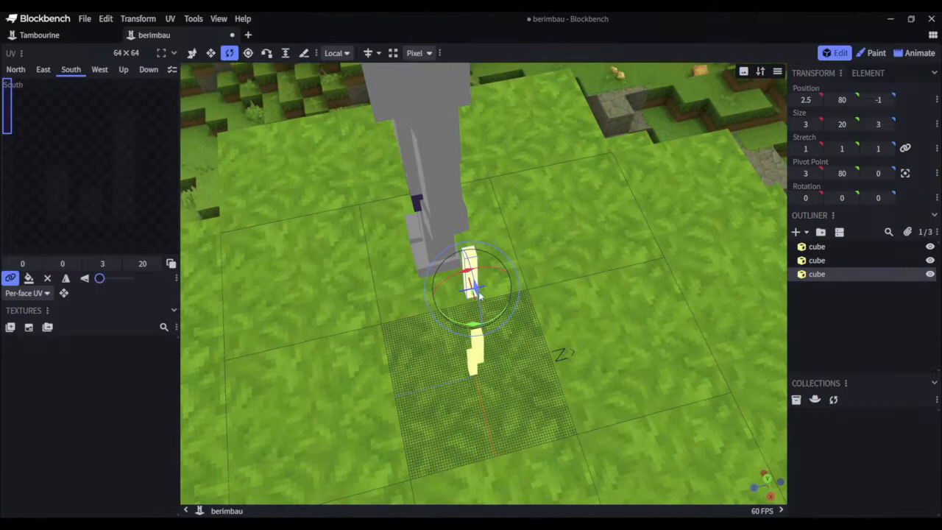
{"action": "left_click_drag", "start_coordinate": [483, 297], "coordinate": [640, 167]}
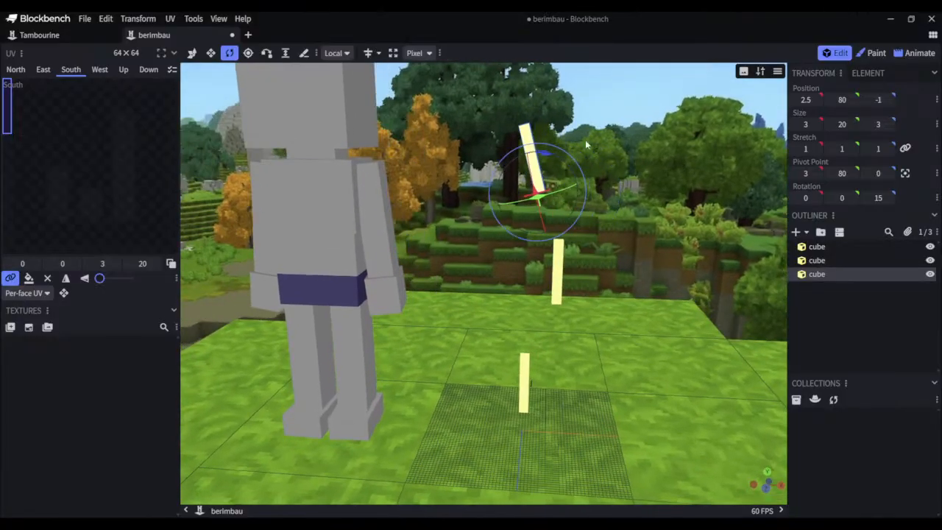
{"action": "left_click_drag", "start_coordinate": [550, 154], "coordinate": [616, 146]}
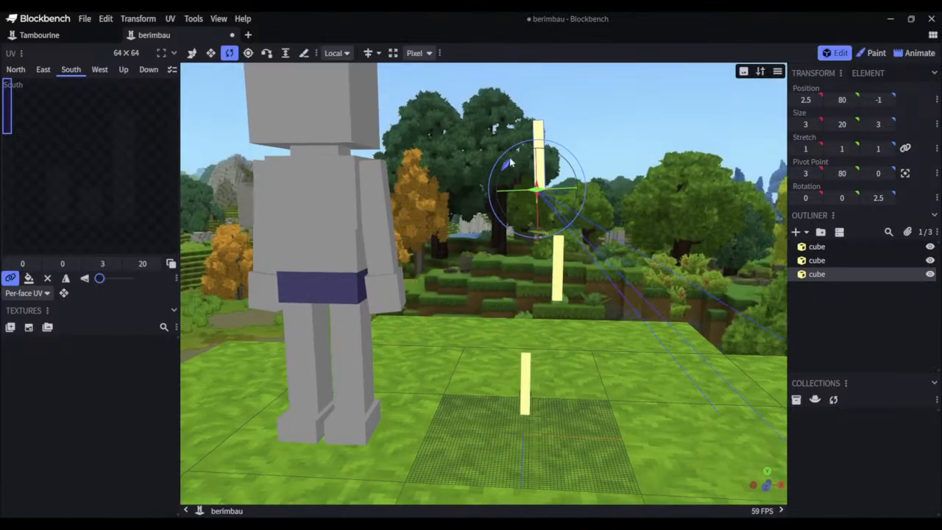
{"action": "left_click_drag", "start_coordinate": [509, 162], "coordinate": [518, 155]}
Delete the top and bottom cubes, keeping only the upright middle cube
{"action": "key", "text": "Delete"}
{"action": "left_click", "coordinate": [525, 372]}
{"action": "key", "text": "Delete"}
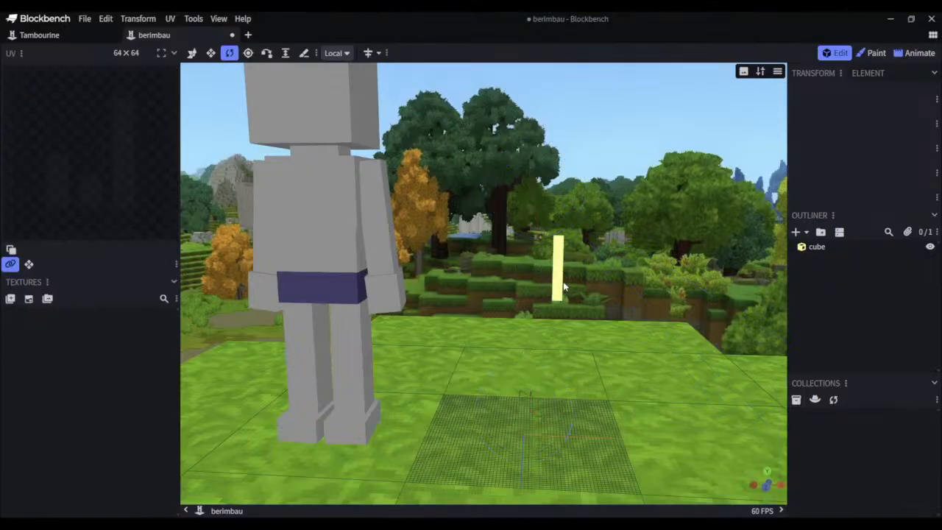
Duplicate the remaining cube twice in place
{"action": "left_click", "coordinate": [561, 286]}
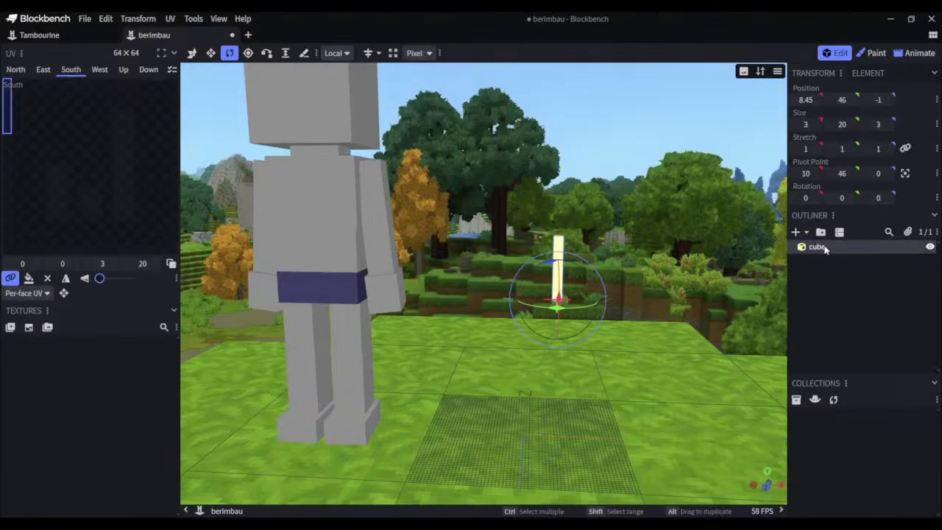
{"action": "key", "text": "ctrl+d"}
{"action": "key", "text": "ctrl+d"}
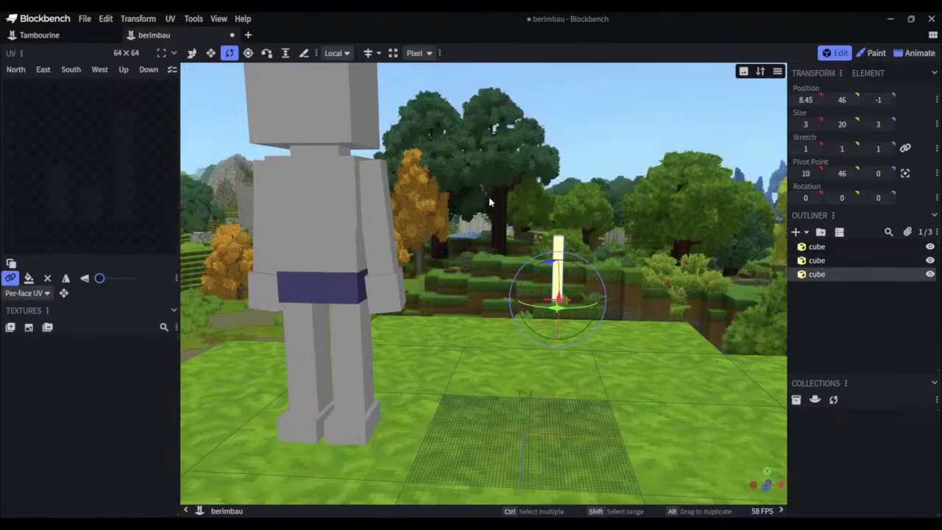
Raise one copy high above the others and stack the original cube beneath it at Y position 64
{"action": "key", "text": "v"}
{"action": "left_click_drag", "start_coordinate": [561, 221], "coordinate": [562, 110]}
{"action": "left_click", "coordinate": [558, 255]}
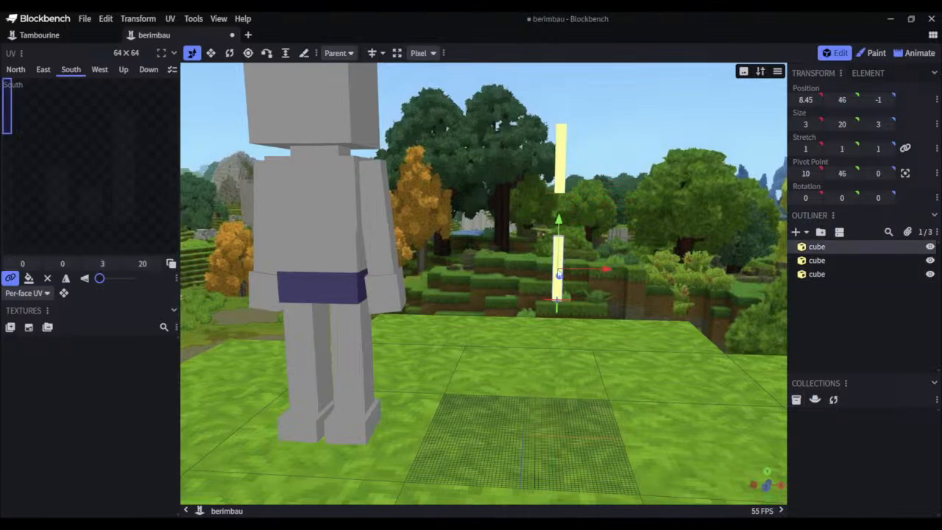
{"action": "left_click_drag", "start_coordinate": [563, 229], "coordinate": [562, 161]}
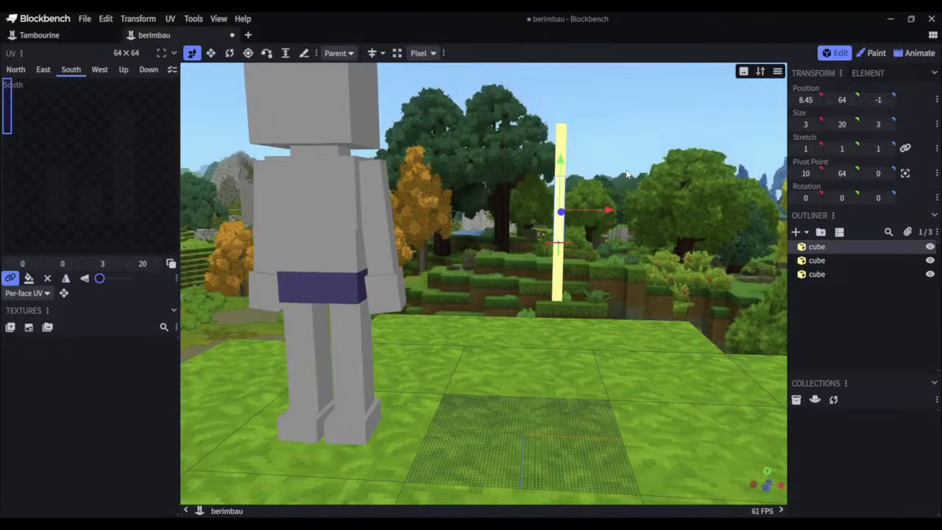
Widen the gaps between the stacked cubes, raising the top one further and the middle one to Y position 80
{"action": "left_click_drag", "start_coordinate": [621, 181], "coordinate": [619, 215]}
{"action": "right_click_drag", "start_coordinate": [619, 179], "coordinate": [591, 288]}
{"action": "left_click", "coordinate": [534, 273]}
{"action": "left_click_drag", "start_coordinate": [531, 240], "coordinate": [533, 110]}
{"action": "left_click", "coordinate": [536, 326]}
{"action": "left_click_drag", "start_coordinate": [533, 303], "coordinate": [536, 250]}
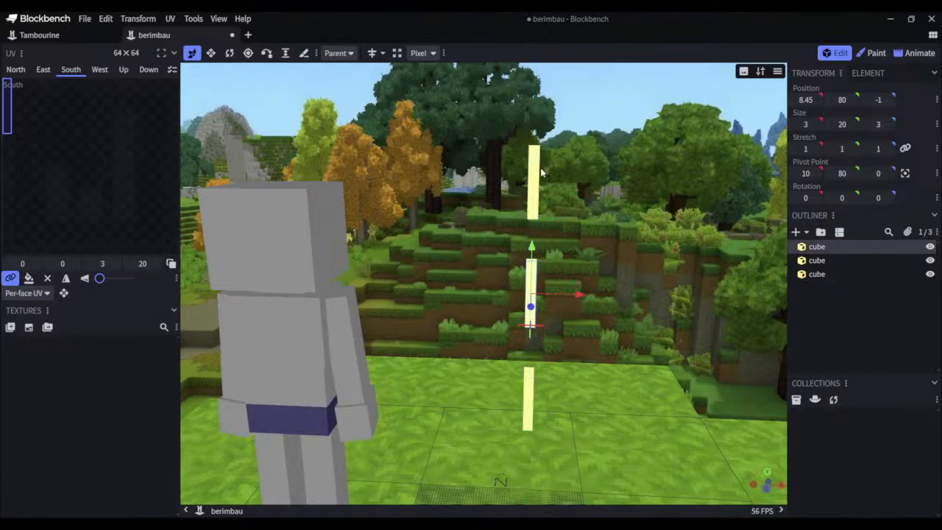
{"action": "left_click", "coordinate": [529, 396]}
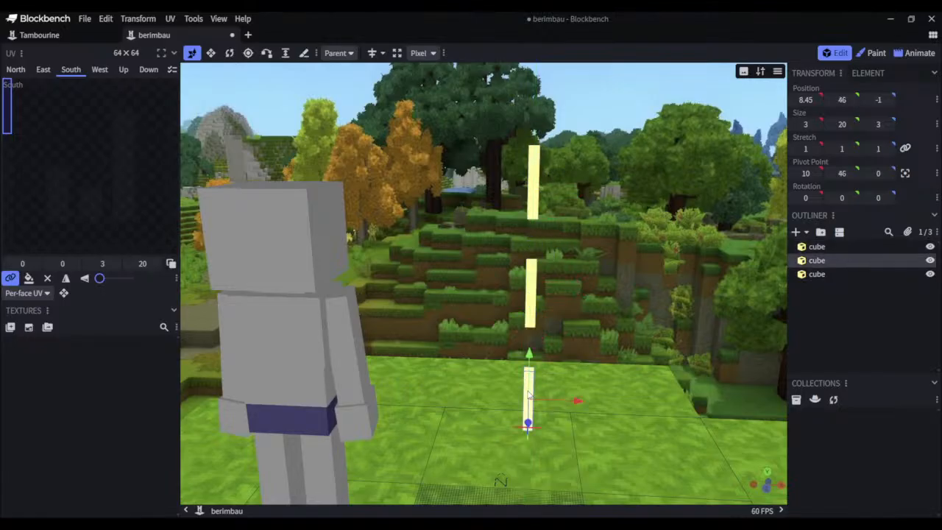
Tilt the bottom cube to -15° around the Z axis
{"action": "left_click", "coordinate": [229, 53]}
{"action": "left_click_drag", "start_coordinate": [572, 377], "coordinate": [589, 343]}
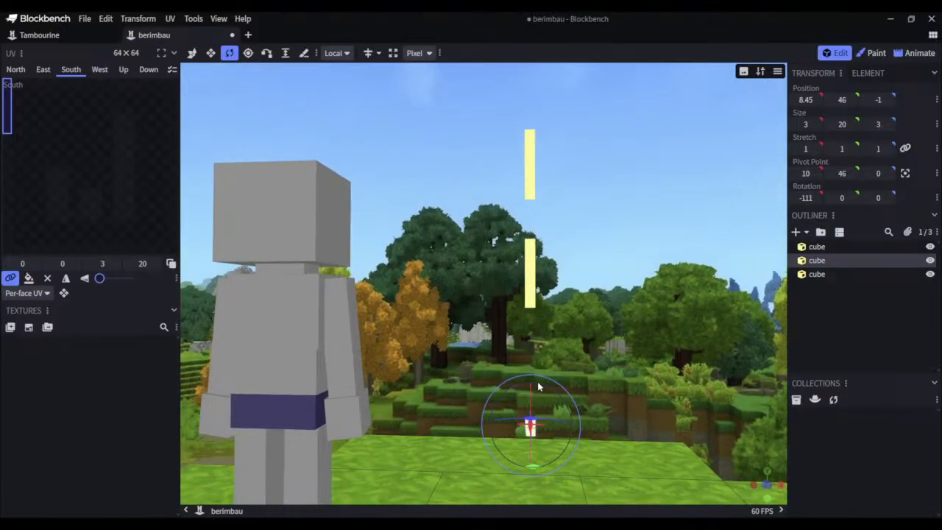
{"action": "left_click_drag", "start_coordinate": [538, 382], "coordinate": [630, 377]}
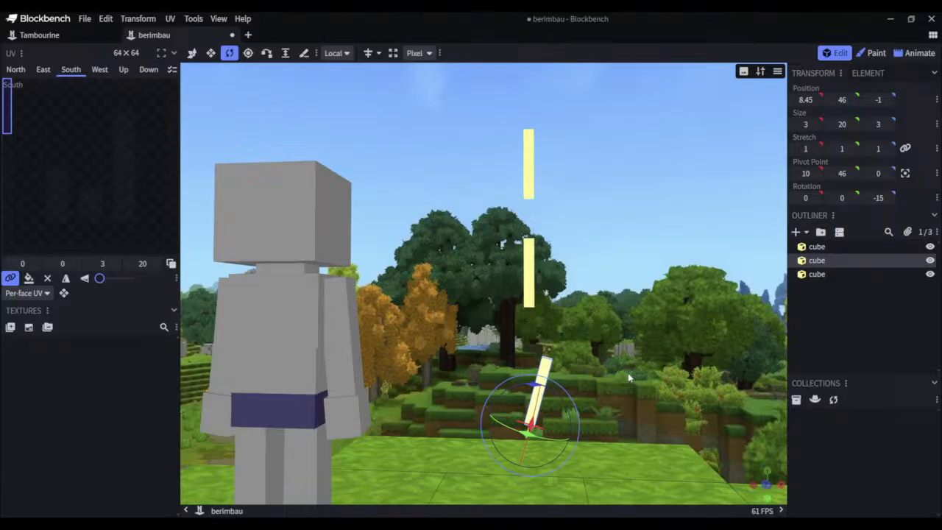
Shift the middle cube sideways to X position 21.45, away from the line of the other two cubes
{"action": "left_click", "coordinate": [530, 272]}
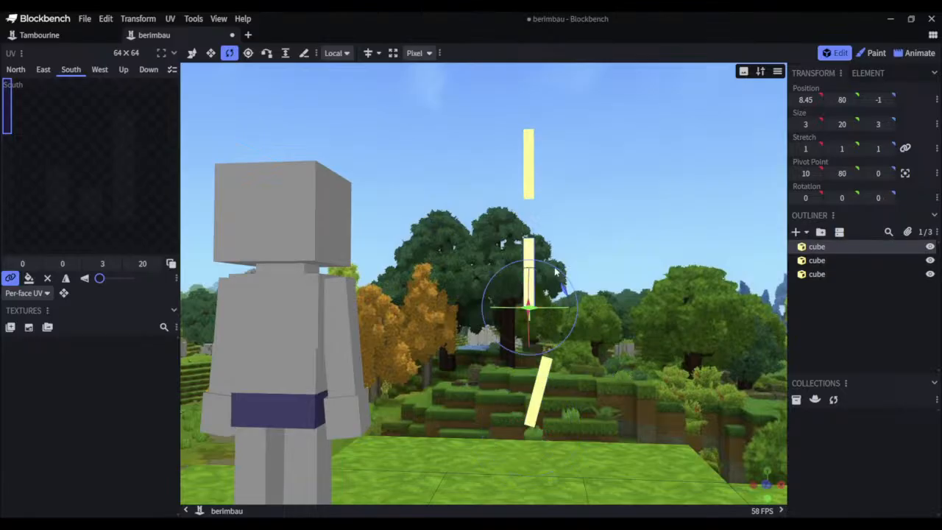
{"action": "key", "text": "v"}
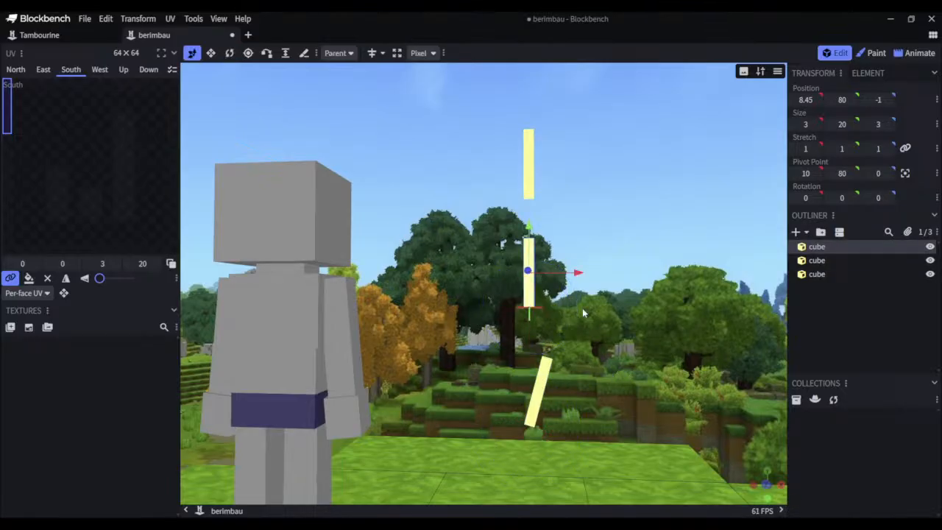
{"action": "key", "text": "Left"}
{"action": "key", "text": "Down"}
{"action": "key", "text": "Right"}
{"action": "key", "text": "Up"}
{"action": "left_click", "coordinate": [545, 388]}
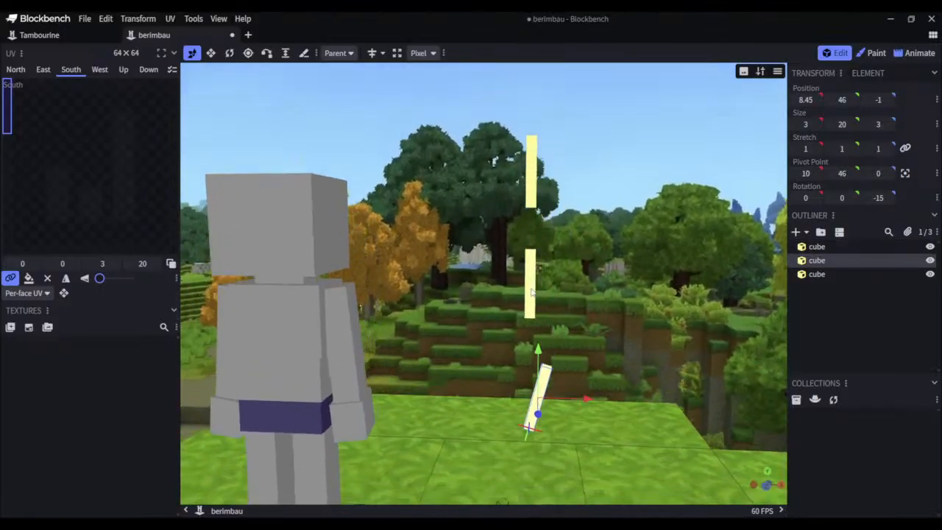
{"action": "left_click", "coordinate": [531, 291]}
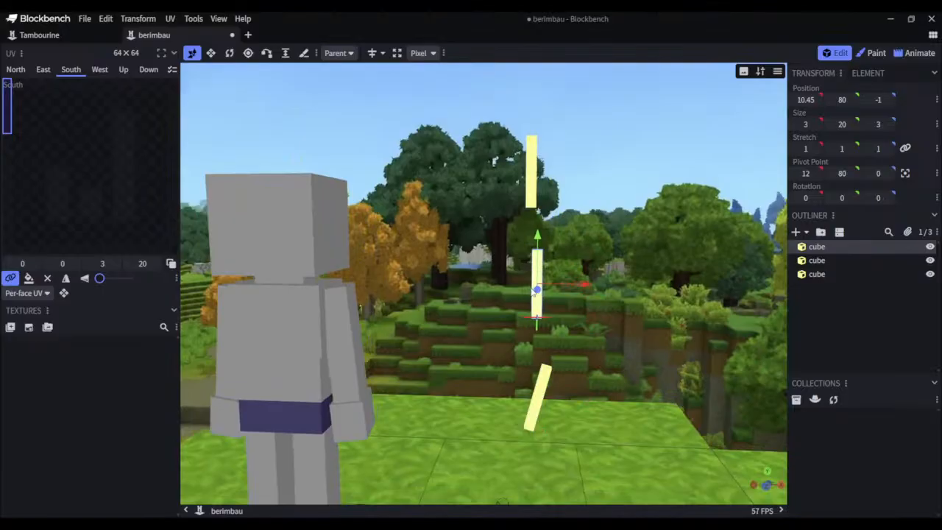
{"action": "key", "text": "Right"}
{"action": "key", "text": "Right"}
{"action": "key", "text": "Right"}
{"action": "key", "text": "Right"}
{"action": "key", "text": "Right"}
{"action": "key", "text": "Right"}
{"action": "key", "text": "Right"}
{"action": "key", "text": "Right"}
{"action": "key", "text": "Right"}
{"action": "key", "text": "Right"}
{"action": "key", "text": "Right"}
{"action": "key", "text": "Right"}
{"action": "key", "text": "Right"}
Tilt the top cube to 20° around the Z axis and raise it to Y position 120
{"action": "left_click", "coordinate": [531, 177]}
{"action": "left_click", "coordinate": [545, 388]}
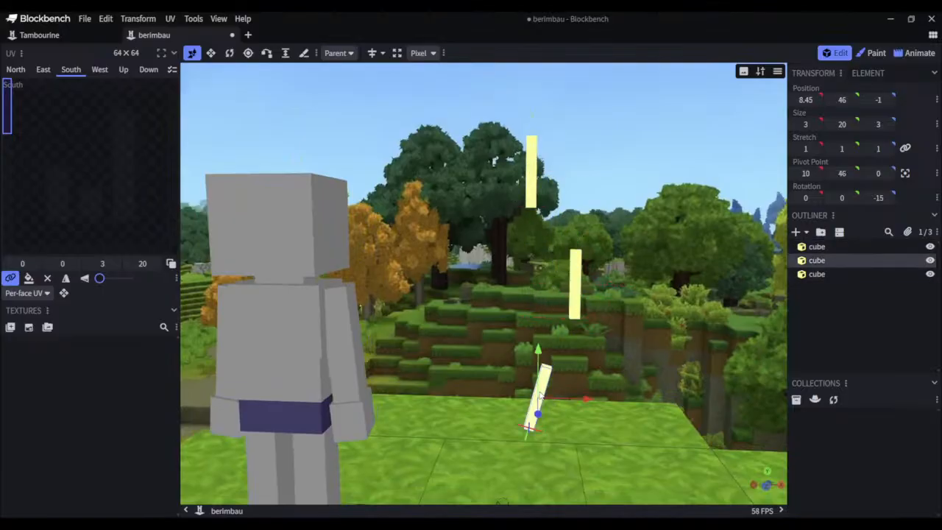
{"action": "left_click", "coordinate": [531, 168]}
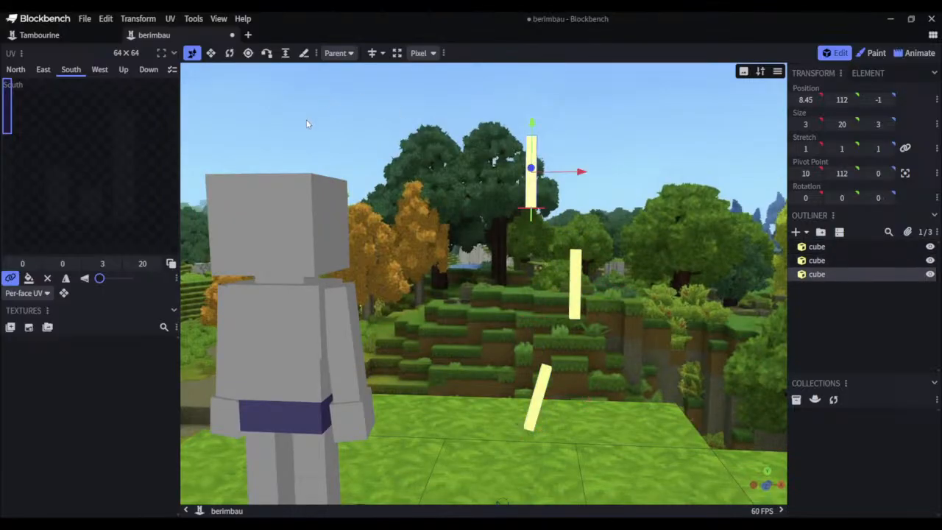
{"action": "left_click", "coordinate": [229, 53]}
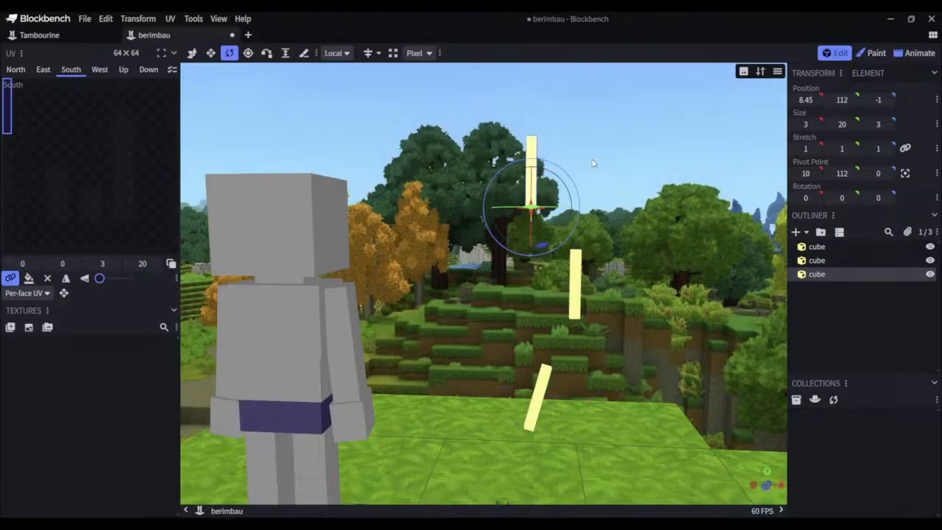
{"action": "left_click_drag", "start_coordinate": [593, 163], "coordinate": [536, 180]}
{"action": "left_click_drag", "start_coordinate": [532, 181], "coordinate": [529, 179]}
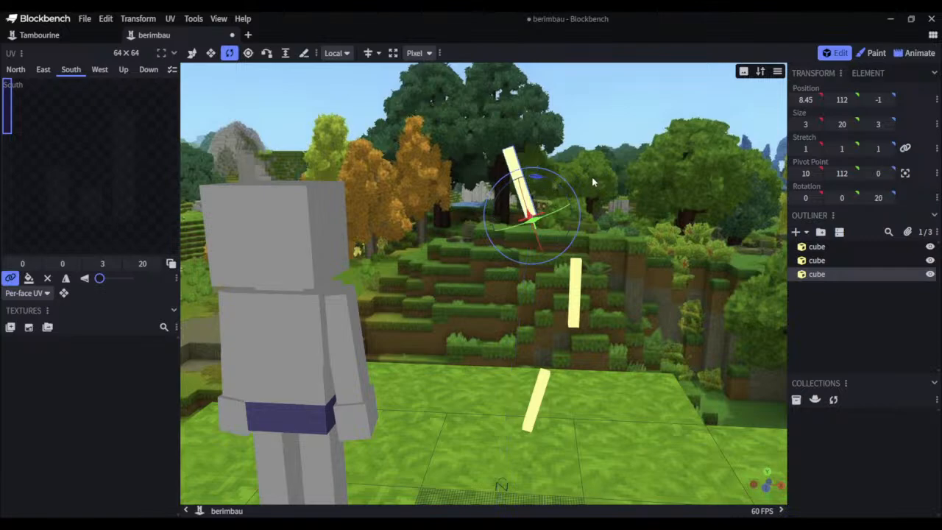
{"action": "key", "text": "v"}
{"action": "left_click_drag", "start_coordinate": [520, 136], "coordinate": [522, 107]}
Bring the upright middle cube back to X position 16.45 and duplicate it in place
{"action": "left_click", "coordinate": [579, 280]}
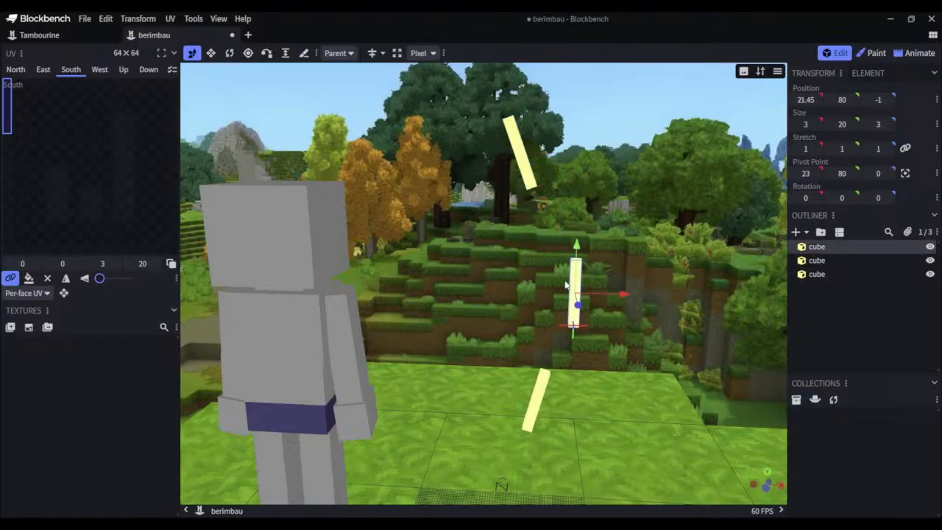
{"action": "left_click_drag", "start_coordinate": [608, 299], "coordinate": [591, 298]}
{"action": "key", "text": "ctrl+d"}
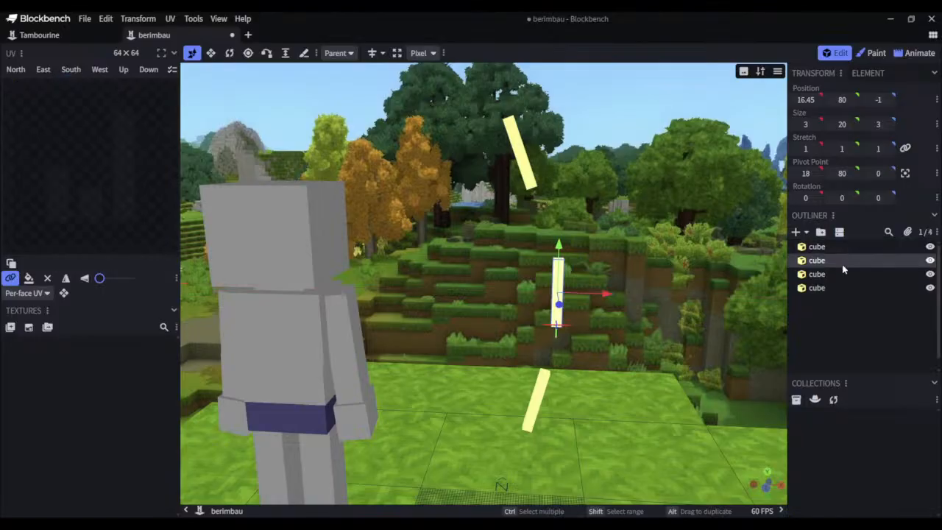
Raise the copy to Y position 100 and tilt it 12.5° around the Z axis toward the top cube
{"action": "left_click_drag", "start_coordinate": [563, 241], "coordinate": [559, 170]}
{"action": "key", "text": "r"}
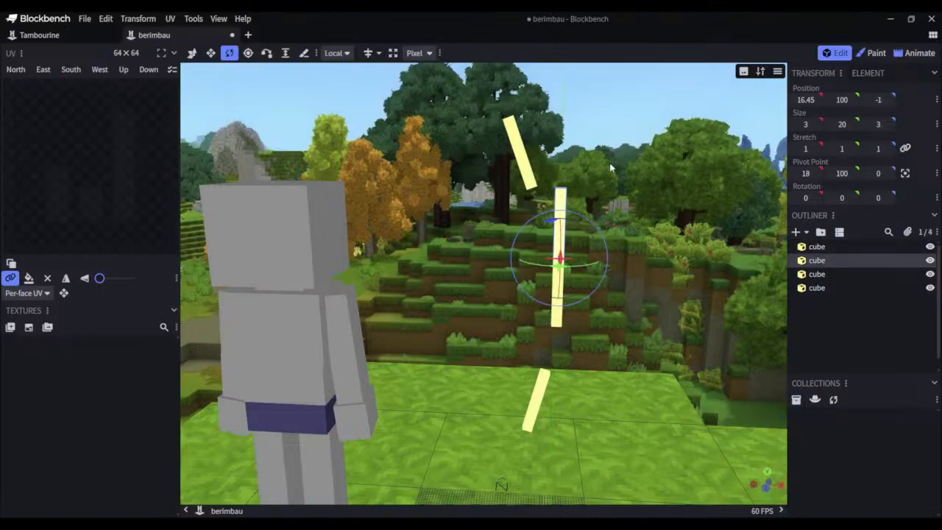
{"action": "left_click_drag", "start_coordinate": [549, 223], "coordinate": [542, 227]}
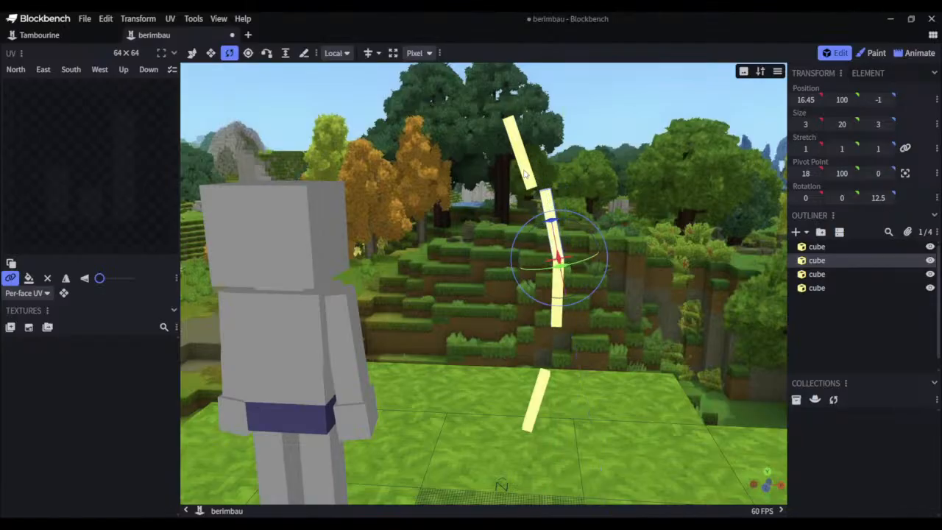
Tilt the top cube to 35° around Z and join it to the segment below at X position 12.45, Y position 119
{"action": "left_click", "coordinate": [527, 175]}
{"action": "left_click_drag", "start_coordinate": [543, 156], "coordinate": [536, 149]}
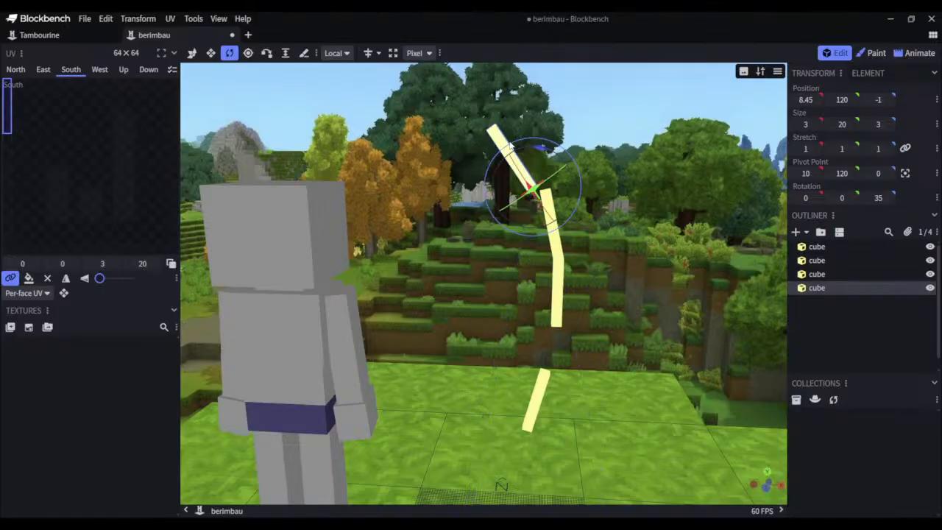
{"action": "key", "text": "v"}
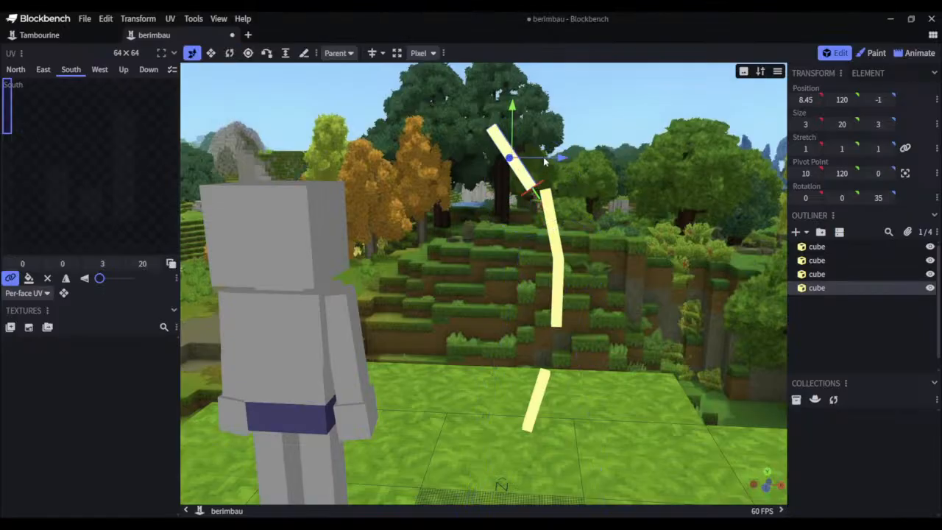
{"action": "key", "text": "Down"}
{"action": "key", "text": "Right"}
{"action": "key", "text": "Right"}
{"action": "key", "text": "Right"}
{"action": "key", "text": "Right"}
{"action": "key", "text": "Down"}
{"action": "key", "text": "Up"}
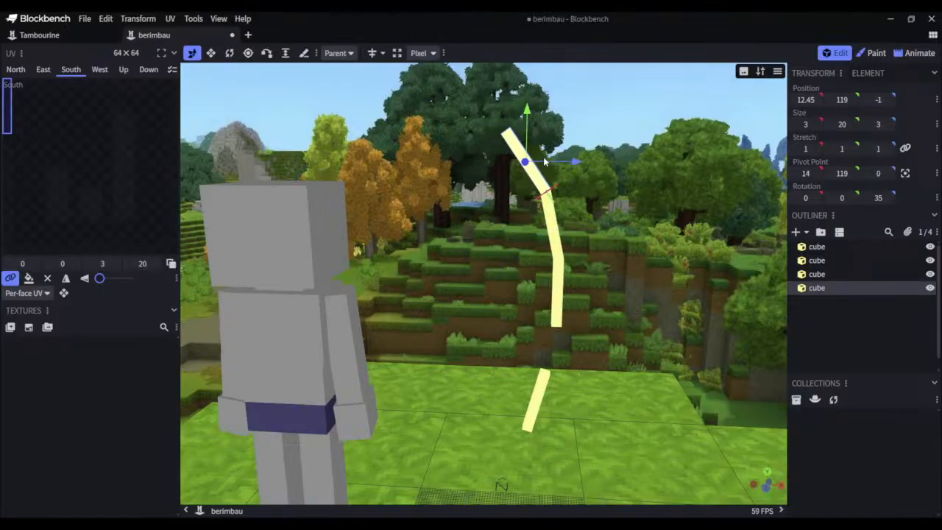
Raise the upright middle cube to Y position 81 and duplicate it in place
{"action": "left_click_drag", "start_coordinate": [620, 185], "coordinate": [638, 179]}
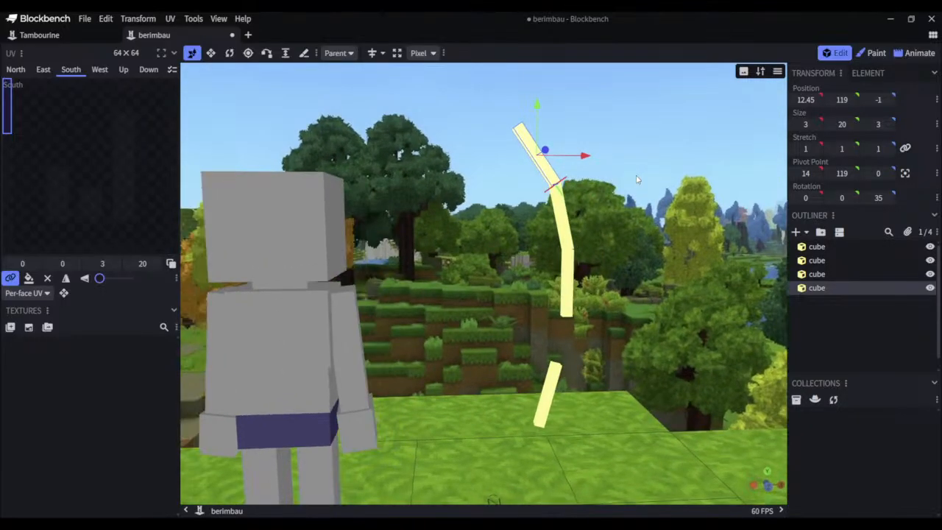
{"action": "left_click", "coordinate": [554, 369]}
{"action": "left_click_drag", "start_coordinate": [567, 346], "coordinate": [558, 262]}
{"action": "left_click", "coordinate": [559, 263]}
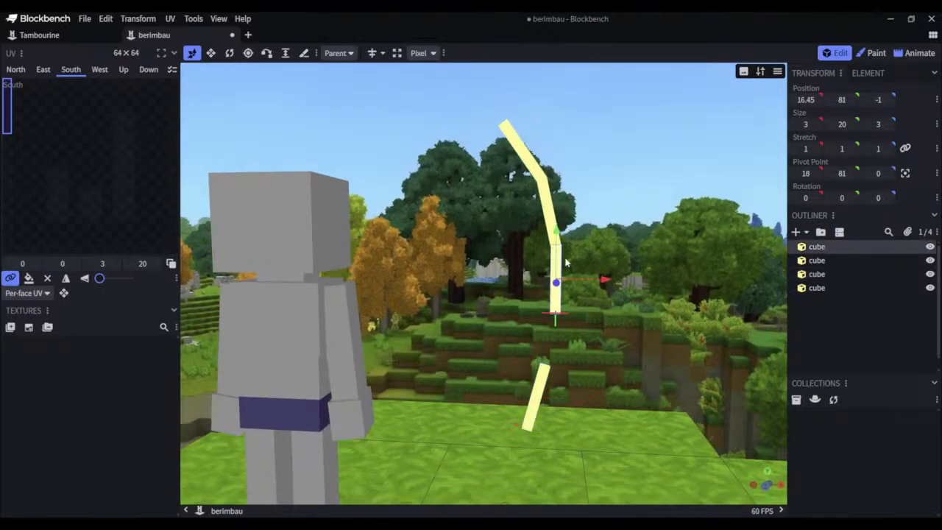
{"action": "left_click_drag", "start_coordinate": [631, 256], "coordinate": [631, 254]}
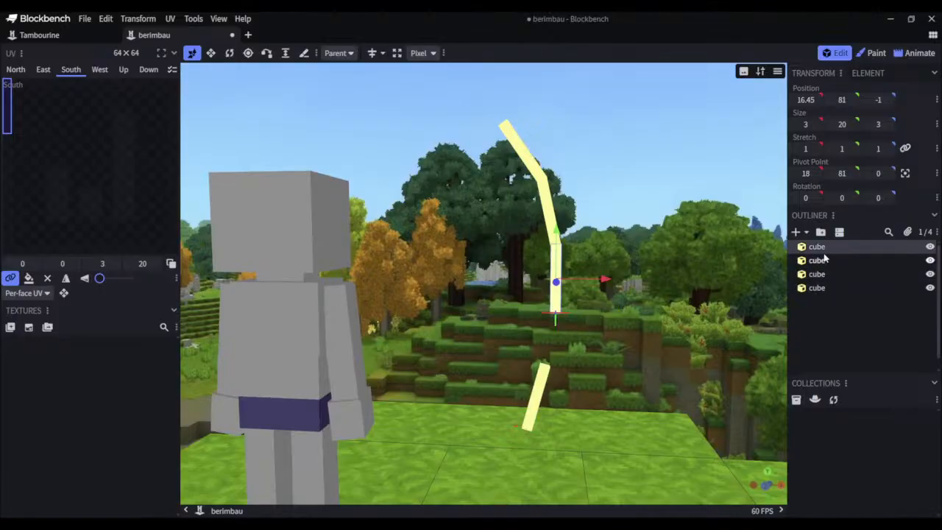
{"action": "key", "text": "ctrl+d"}
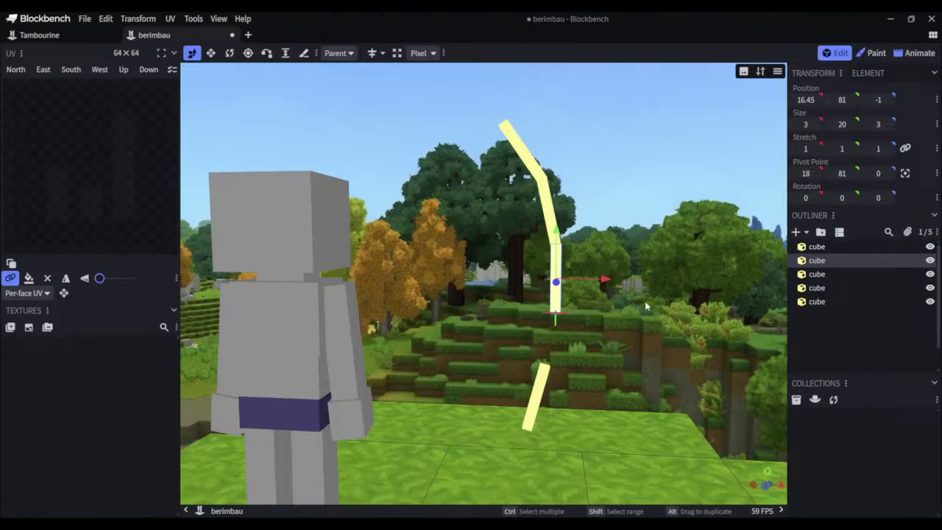
Lower the copy to Y position 66 and tilt it -17.5° around Z toward the bottom cube
{"action": "key", "text": "Down"}
{"action": "key", "text": "Down"}
{"action": "key", "text": "Down"}
{"action": "key", "text": "Down"}
{"action": "key", "text": "Down"}
{"action": "key", "text": "Down"}
{"action": "key", "text": "Down"}
{"action": "key", "text": "Down"}
{"action": "key", "text": "Down"}
{"action": "key", "text": "Down"}
{"action": "key", "text": "Down"}
{"action": "key", "text": "Down"}
{"action": "key", "text": "Down"}
{"action": "key", "text": "Down"}
{"action": "key", "text": "Down"}
{"action": "key", "text": "Down"}
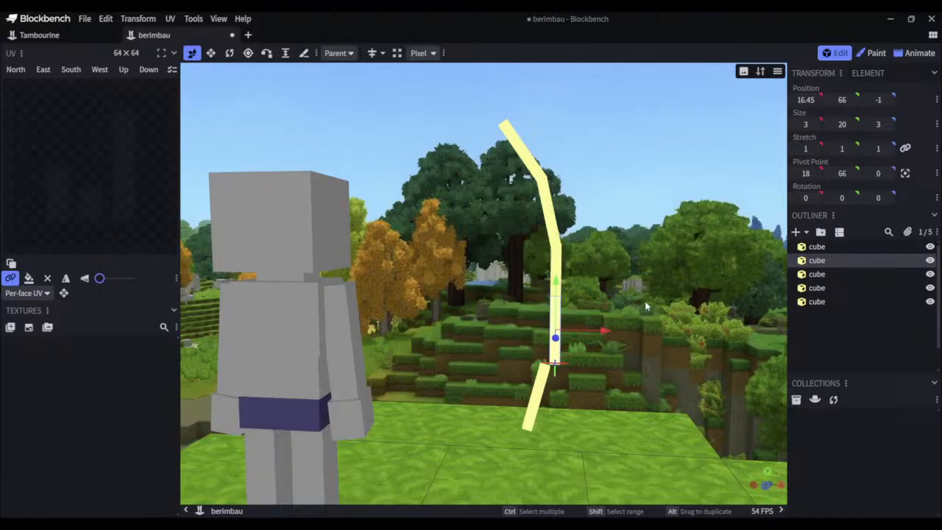
{"action": "left_click", "coordinate": [230, 52]}
{"action": "left_click_drag", "start_coordinate": [556, 322], "coordinate": [580, 343]}
{"action": "key", "text": "v"}
Tilt the bottom cube to -22.5° around Z and join it to the segment above at X position 4.45, Y position 49
{"action": "left_click", "coordinate": [543, 386]}
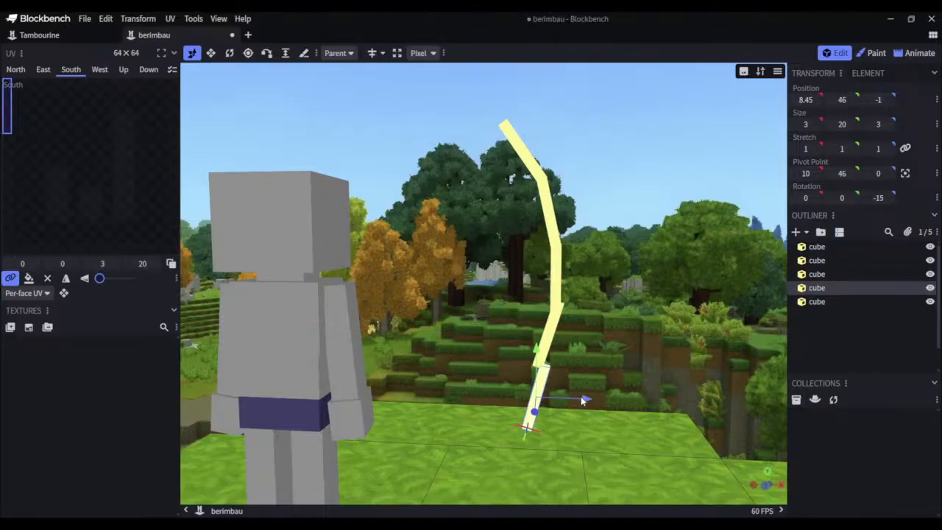
{"action": "left_click_drag", "start_coordinate": [578, 399], "coordinate": [579, 400]}
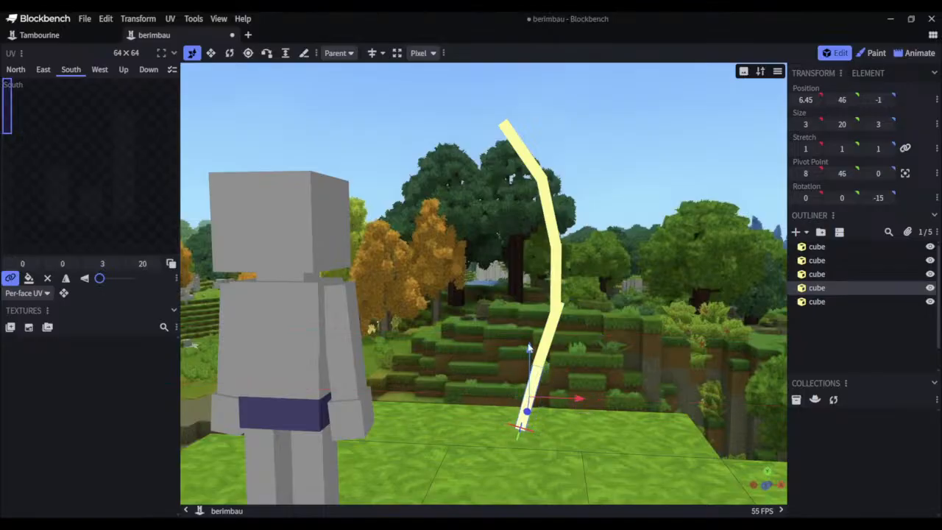
{"action": "left_click_drag", "start_coordinate": [529, 351], "coordinate": [529, 342]}
{"action": "mouse_move", "coordinate": [573, 390]}
{"action": "left_mouse_down"}
{"action": "mouse_move", "coordinate": [583, 396]}
{"action": "mouse_move", "coordinate": [531, 383]}
{"action": "mouse_move", "coordinate": [569, 398]}
{"action": "left_mouse_up"}
{"action": "left_click", "coordinate": [229, 53]}
{"action": "key", "text": "v"}
{"action": "left_click_drag", "start_coordinate": [519, 328], "coordinate": [523, 309]}
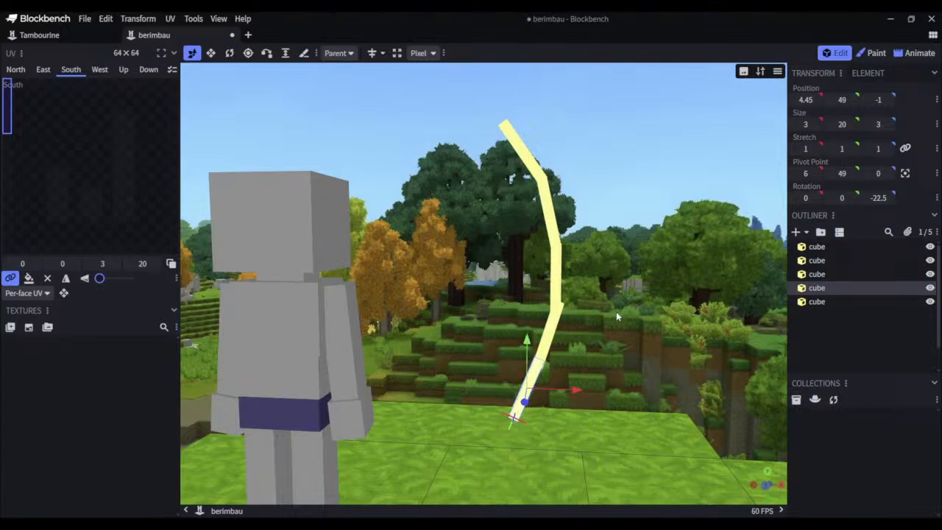
Move the -17.5° tilted cube to X position 10.45 and Y position 63 to close its joints with the neighbouring cubes
{"action": "left_click", "coordinate": [554, 333]}
{"action": "left_click_drag", "start_coordinate": [592, 339], "coordinate": [589, 340]}
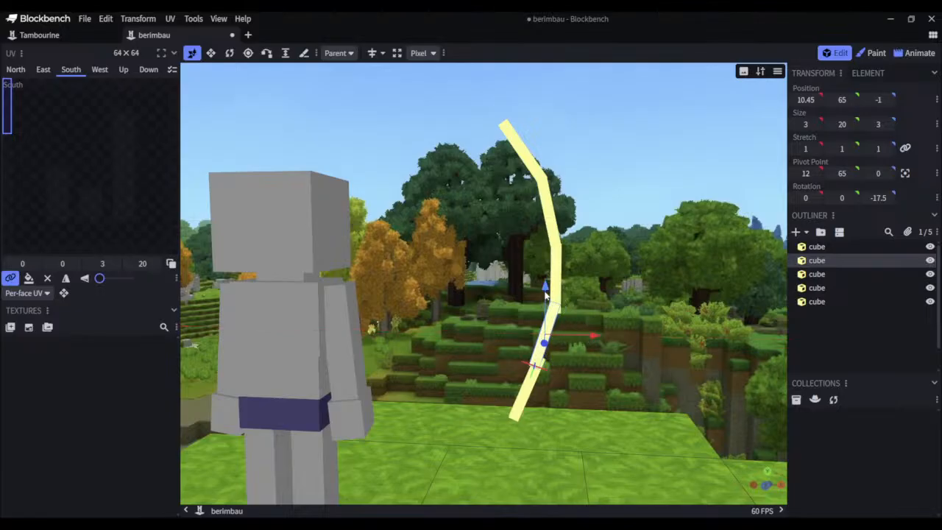
{"action": "left_click_drag", "start_coordinate": [545, 292], "coordinate": [546, 305]}
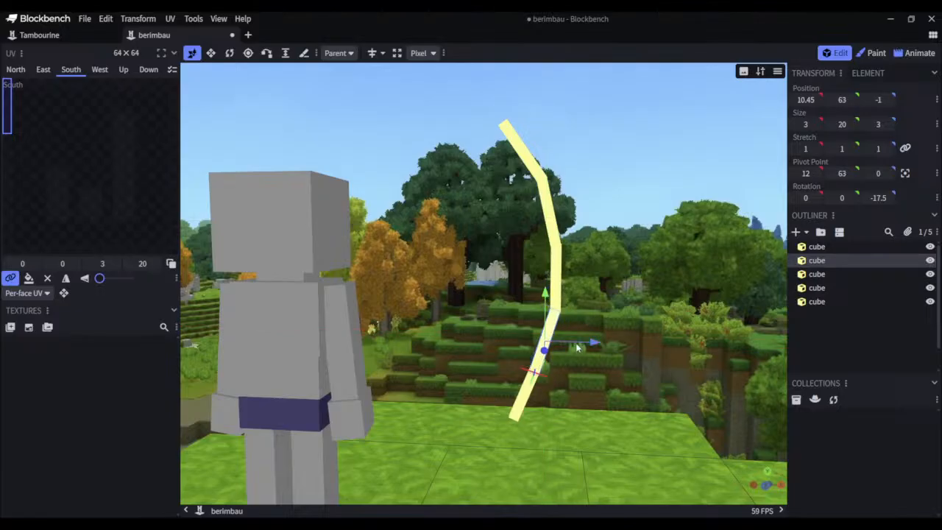
{"action": "left_click_drag", "start_coordinate": [578, 346], "coordinate": [576, 347]}
Try an X size of 4 and an X position of 11.45 on the cube above the bottom one
{"action": "left_click", "coordinate": [817, 125]}
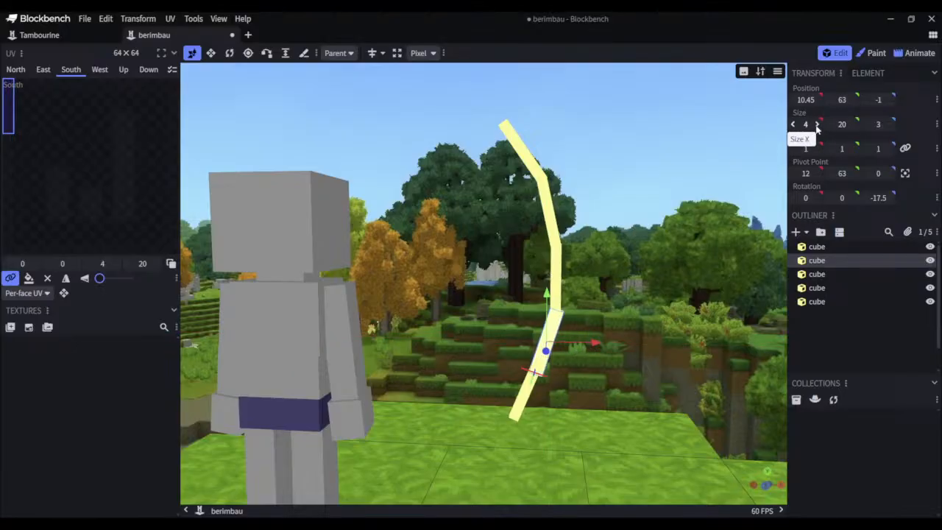
{"action": "left_click", "coordinate": [793, 125]}
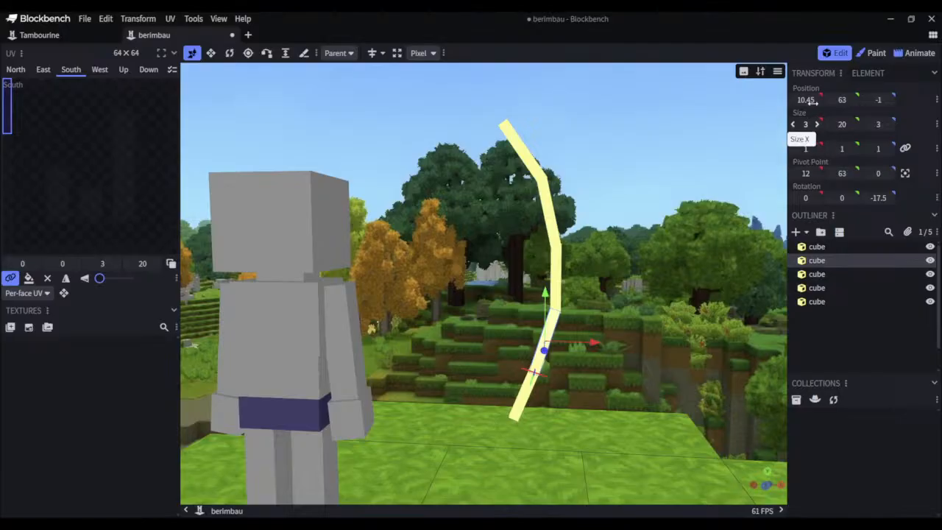
{"action": "left_click", "coordinate": [818, 101]}
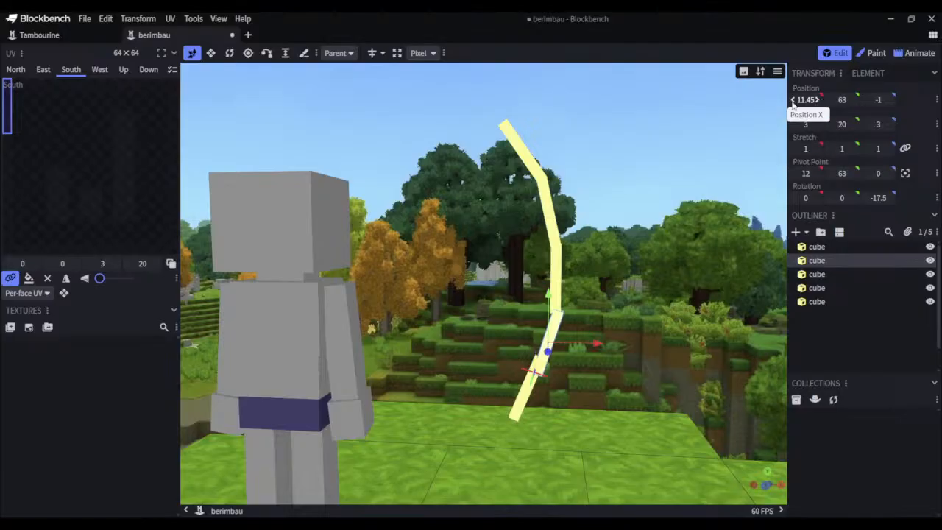
{"action": "left_click", "coordinate": [794, 100]}
Fine-tune the X position of the cube above the bottom one to 10.5
{"action": "left_click", "coordinate": [806, 100]}
{"action": "left_click", "coordinate": [809, 100]}
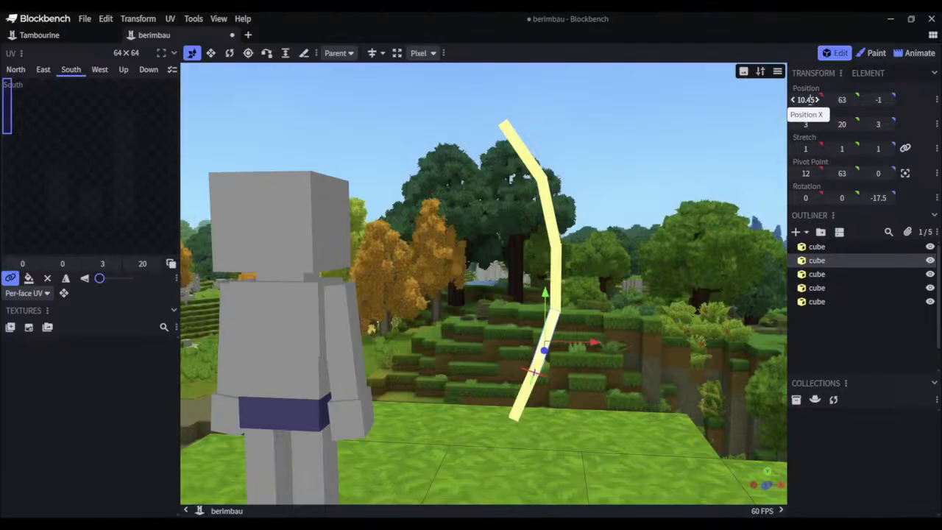
{"action": "key", "text": "BackSpace"}
{"action": "left_click", "coordinate": [812, 100]}
{"action": "type", "text": "11"}
{"action": "key", "text": "Return"}
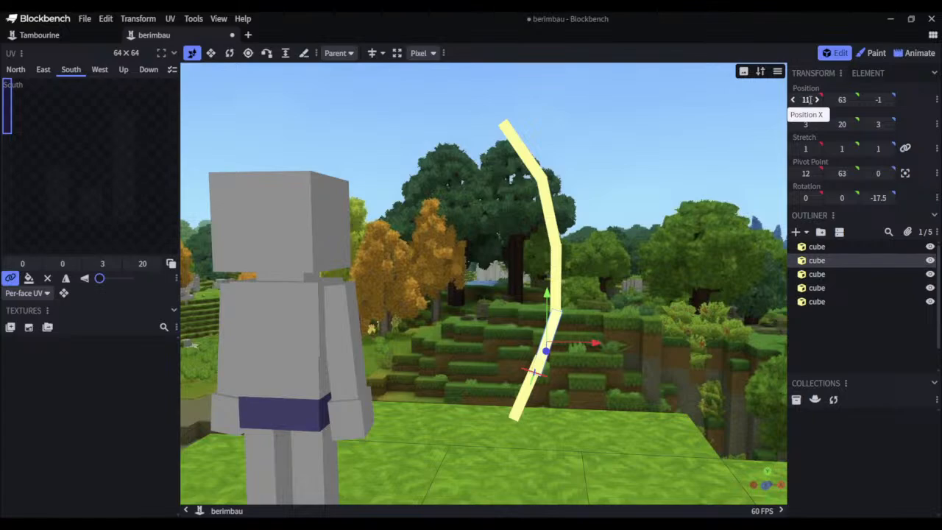
{"action": "left_click", "coordinate": [810, 100]}
{"action": "type", "text": "10.5"}
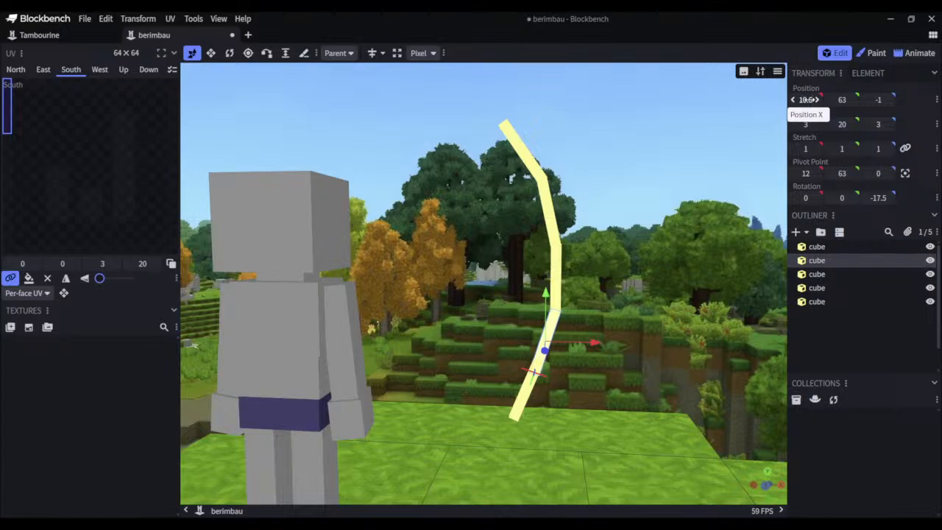
Set the X position of the 12.5° tilted cube just below the top one to 16.7
{"action": "left_click_drag", "start_coordinate": [665, 212], "coordinate": [592, 225]}
{"action": "left_click", "coordinate": [726, 288]}
{"action": "left_click", "coordinate": [547, 243]}
{"action": "left_click", "coordinate": [814, 100]}
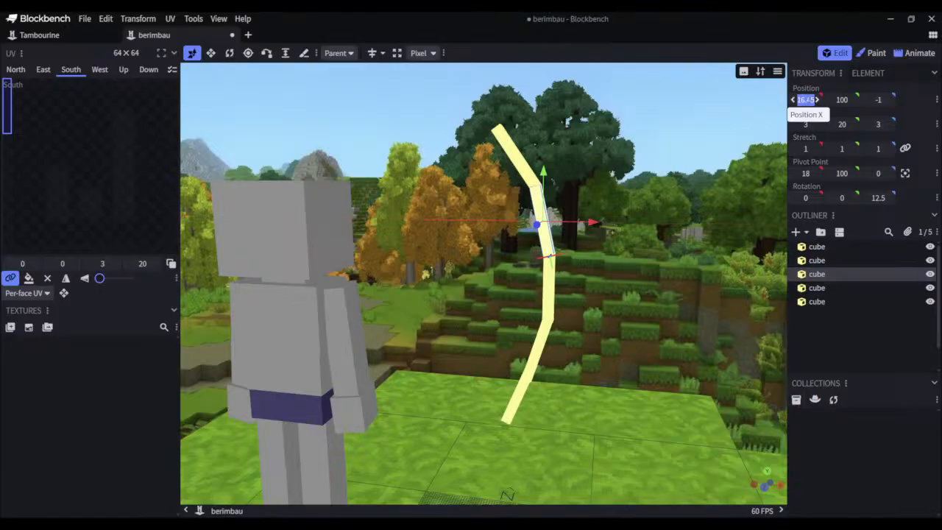
{"action": "left_click", "coordinate": [808, 99]}
{"action": "key", "text": "BackSpace"}
{"action": "key", "text": "Return"}
{"action": "left_click", "coordinate": [807, 99]}
{"action": "type", "text": "16.3"}
{"action": "key", "text": "Return"}
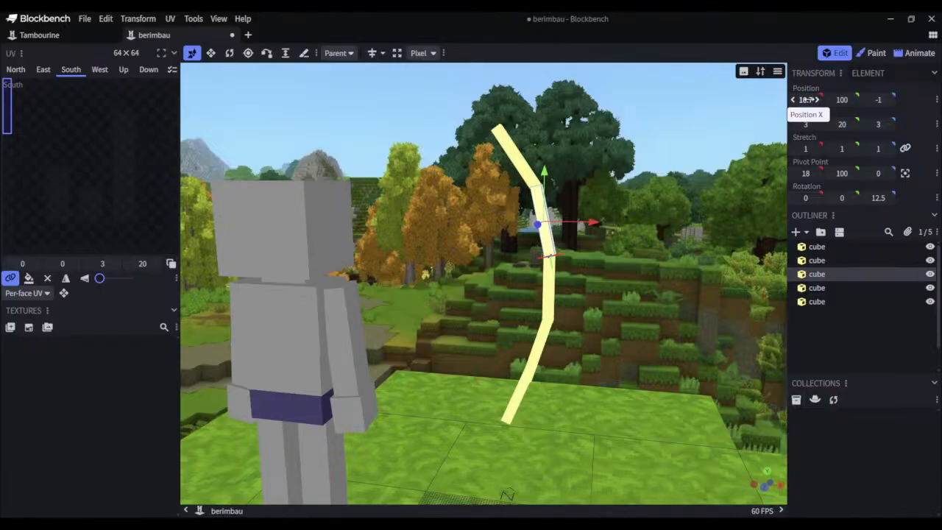
Fine-tune the X position of the 12.5° tilted cube just below the top one to 16.6
{"action": "left_click_drag", "start_coordinate": [695, 150], "coordinate": [699, 146]}
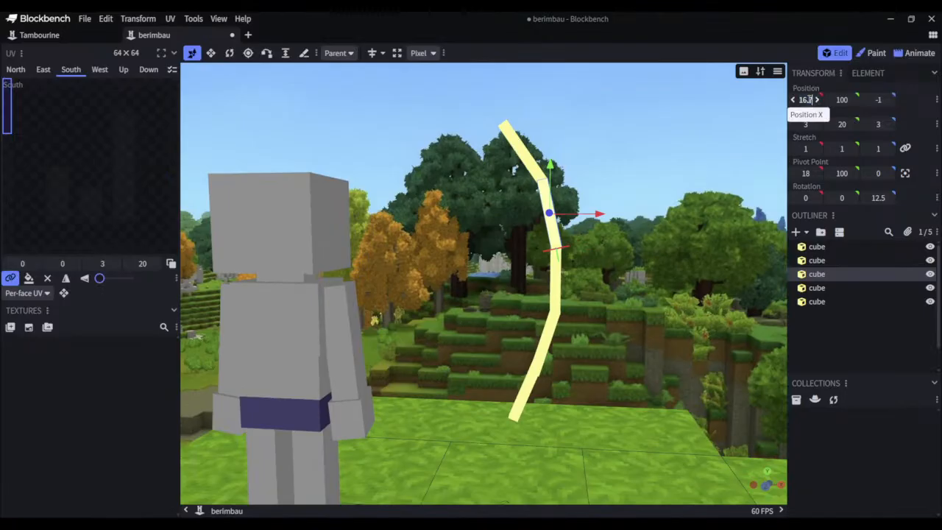
{"action": "key", "text": "Return"}
{"action": "left_click_drag", "start_coordinate": [631, 166], "coordinate": [634, 173]}
{"action": "left_click_drag", "start_coordinate": [638, 218], "coordinate": [547, 355]}
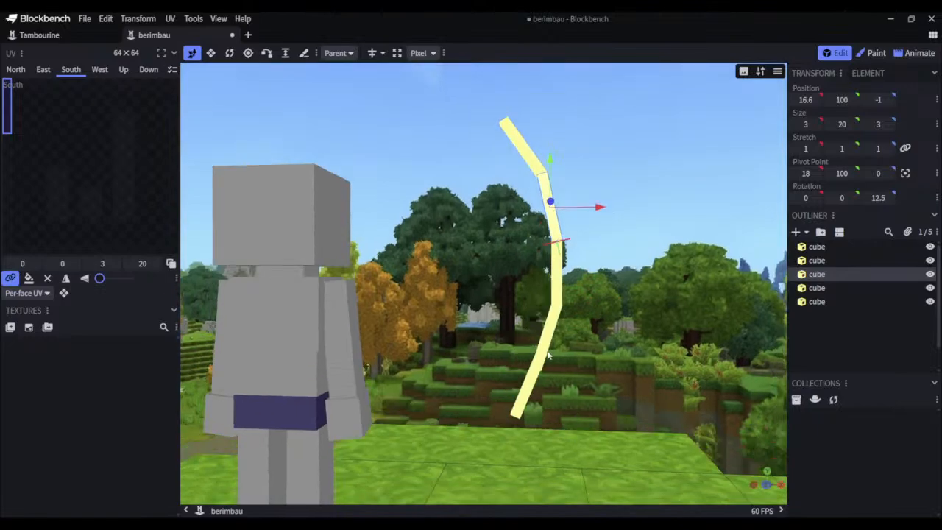
Rotate the bottom cube of the bow about its Z axis to adjust its tilt
{"action": "left_click", "coordinate": [545, 350]}
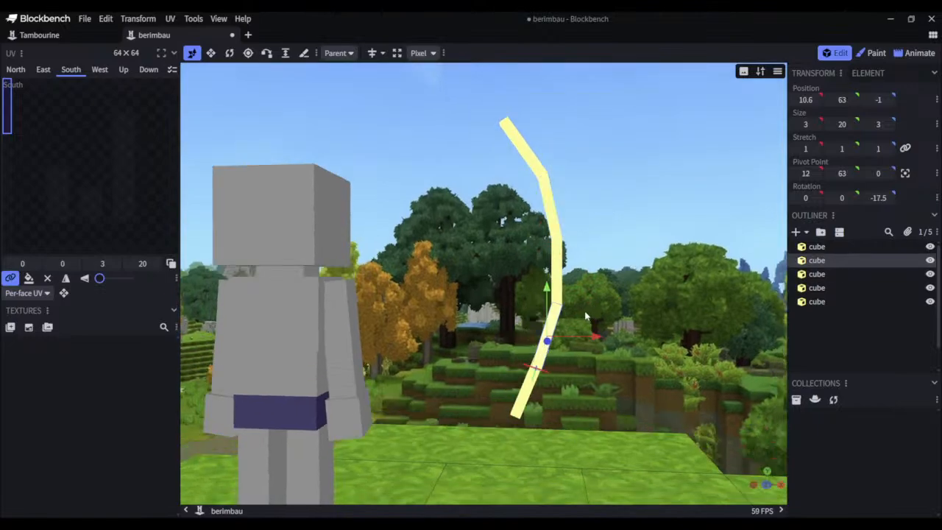
{"action": "left_click", "coordinate": [529, 392]}
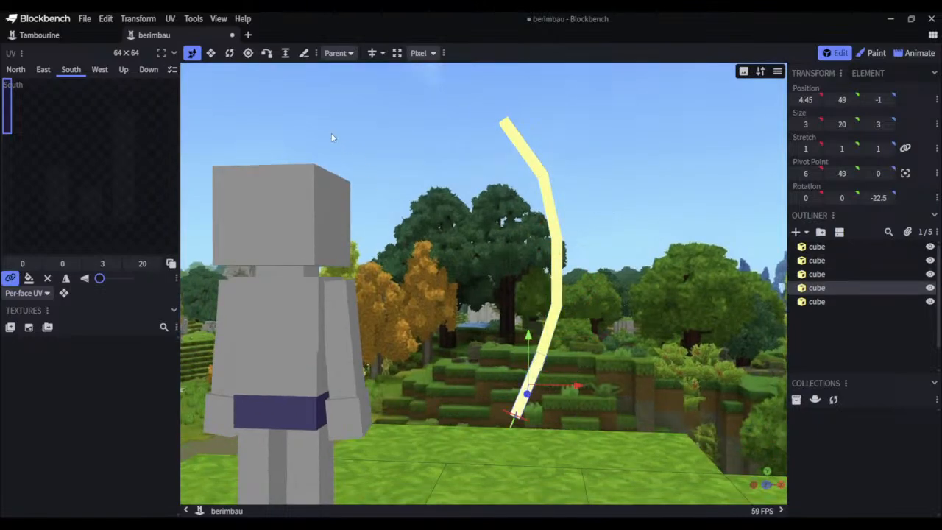
{"action": "left_click", "coordinate": [229, 52]}
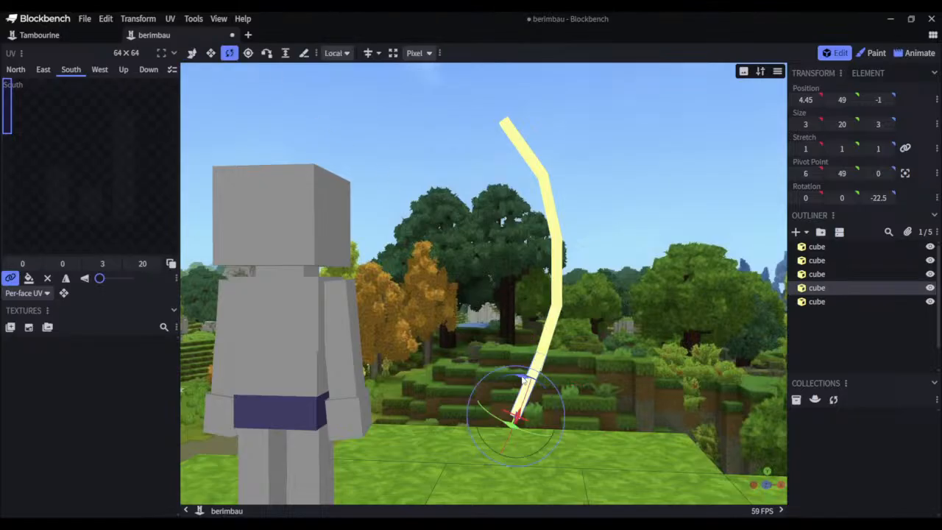
{"action": "left_click_drag", "start_coordinate": [525, 378], "coordinate": [525, 350]}
{"action": "key", "text": "v"}
{"action": "mouse_move", "coordinate": [635, 345]}
{"action": "left_mouse_down"}
{"action": "mouse_move", "coordinate": [629, 325]}
{"action": "mouse_move", "coordinate": [626, 336]}
{"action": "left_mouse_up"}
Shorten the -17.5° tilted cube just above the bottom one to a Y size of 19
{"action": "left_click", "coordinate": [545, 332]}
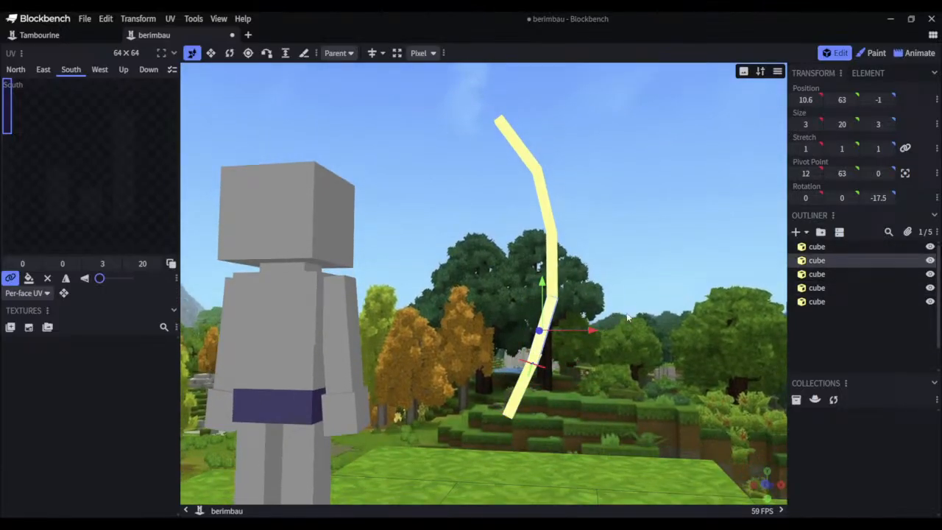
{"action": "left_click", "coordinate": [843, 123]}
{"action": "key", "text": "Return"}
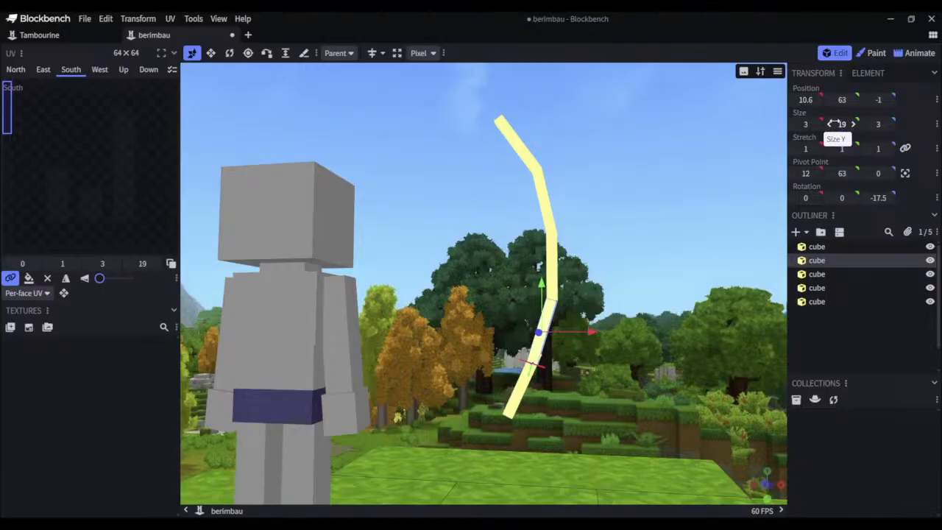
Undo the recent position and height changes to the second-lowest bow segment
{"action": "left_click_drag", "start_coordinate": [536, 283], "coordinate": [542, 281]}
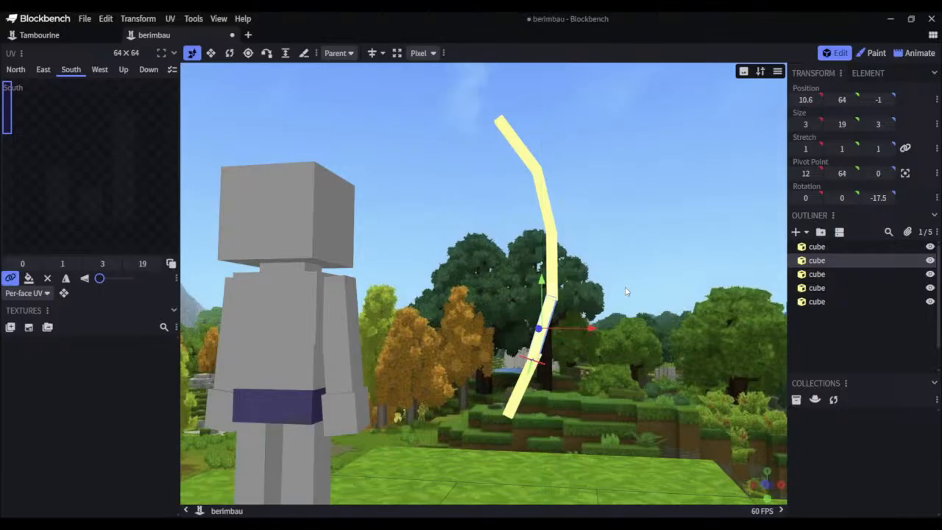
{"action": "left_click_drag", "start_coordinate": [581, 329], "coordinate": [588, 333]}
{"action": "key", "text": "ctrl+z"}
{"action": "key", "text": "ctrl+z"}
{"action": "key", "text": "ctrl+z"}
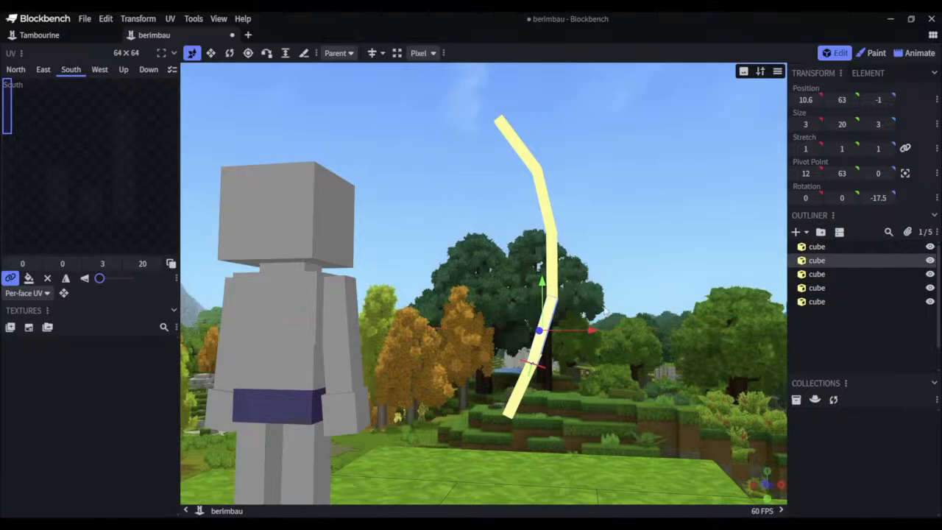
{"action": "left_click_drag", "start_coordinate": [610, 261], "coordinate": [740, 270]}
{"action": "left_click", "coordinate": [844, 331]}
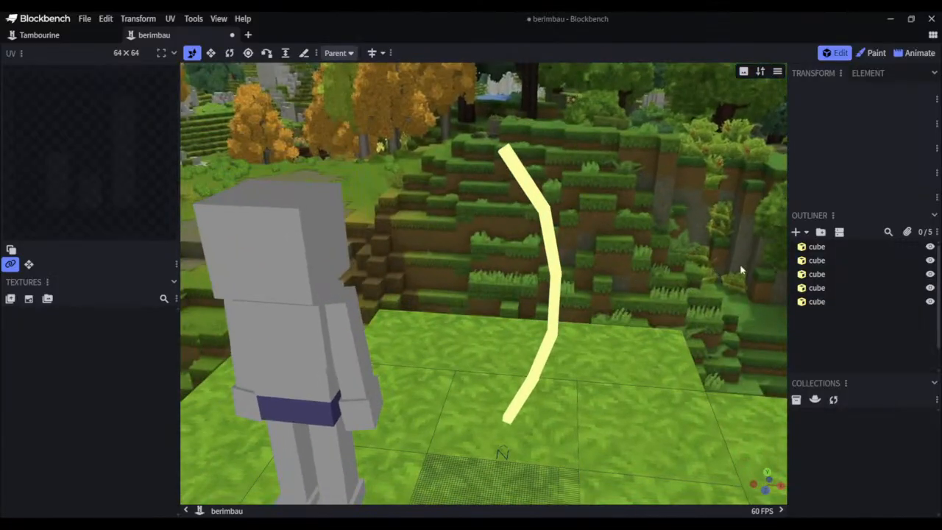
{"action": "left_click", "coordinate": [795, 233]}
{"action": "left_click_drag", "start_coordinate": [767, 314], "coordinate": [507, 247]}
{"action": "left_click_drag", "start_coordinate": [593, 253], "coordinate": [565, 301]}
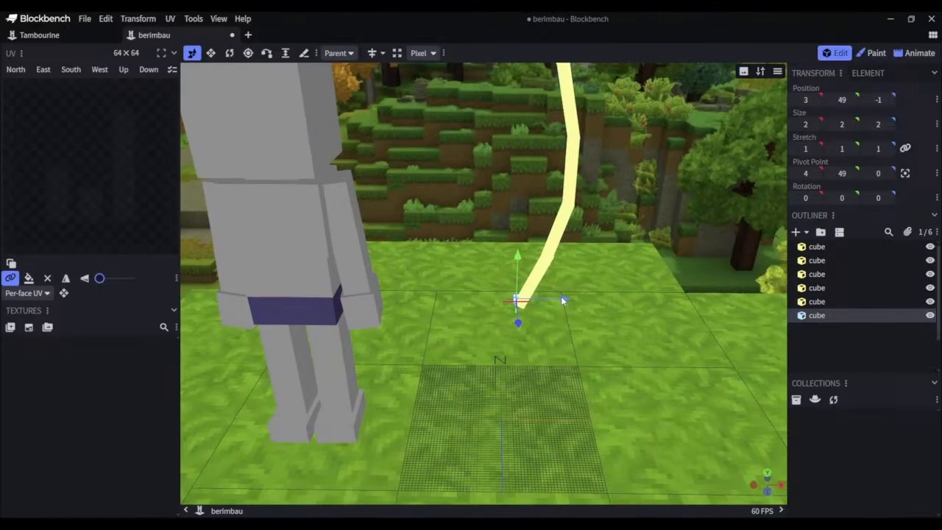
{"action": "left_click_drag", "start_coordinate": [621, 257], "coordinate": [621, 284]}
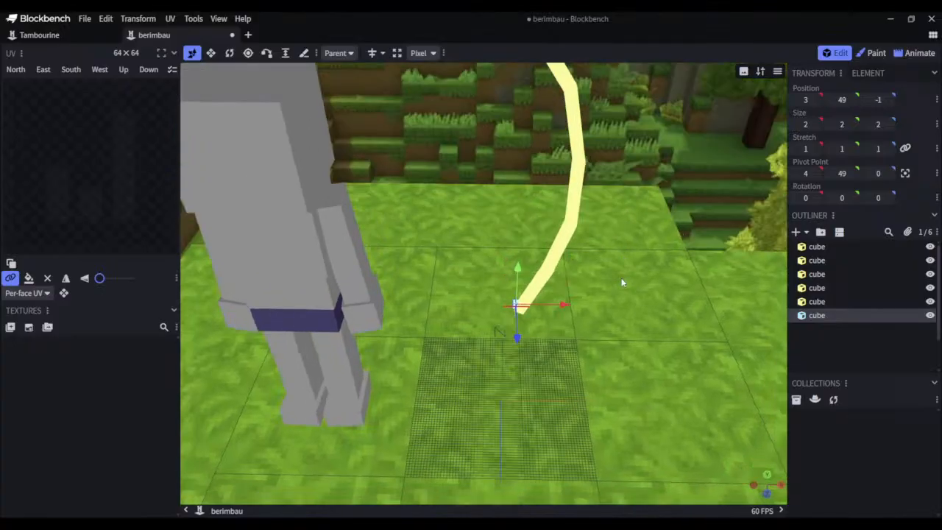
{"action": "key", "text": "Delete"}
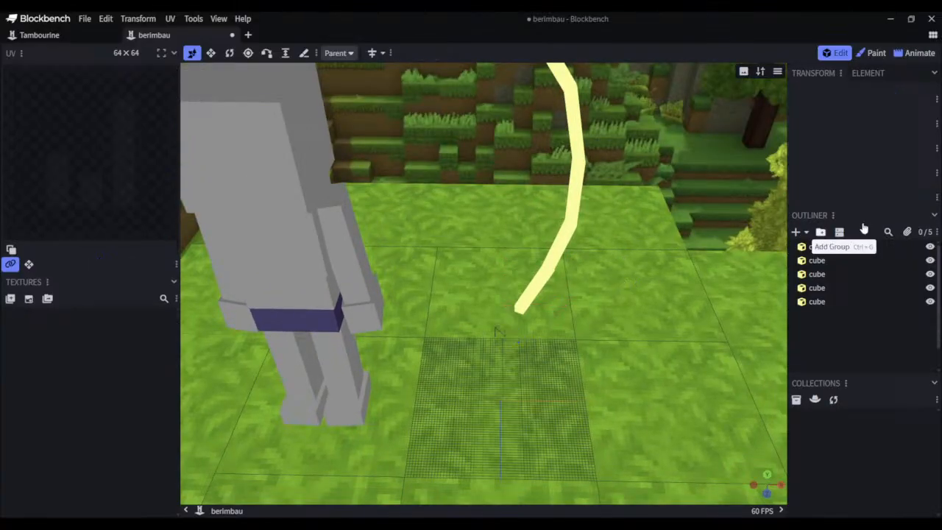
Add a flat plane with a +Z normal as the bowstring, raise it to Y 50, and set its width to 1
{"action": "left_click", "coordinate": [797, 231]}
{"action": "left_click", "coordinate": [812, 276]}
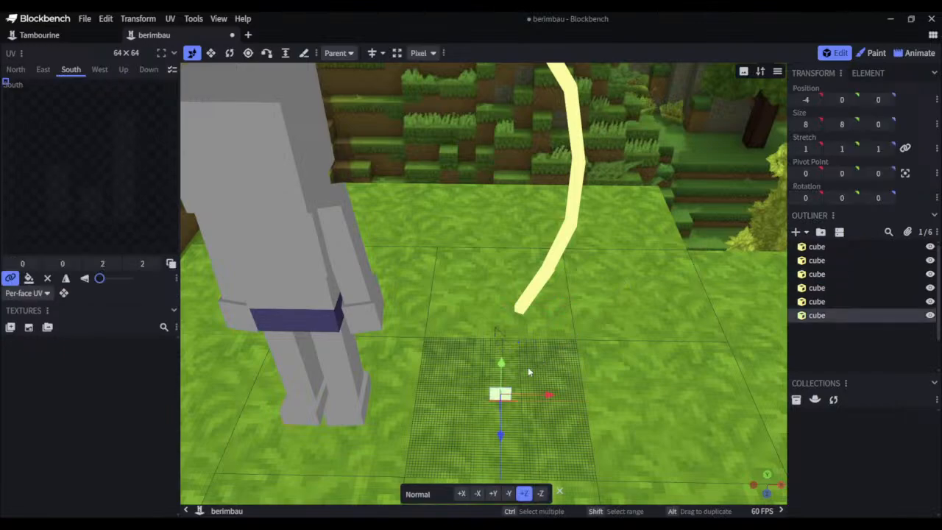
{"action": "left_click_drag", "start_coordinate": [507, 368], "coordinate": [511, 257]}
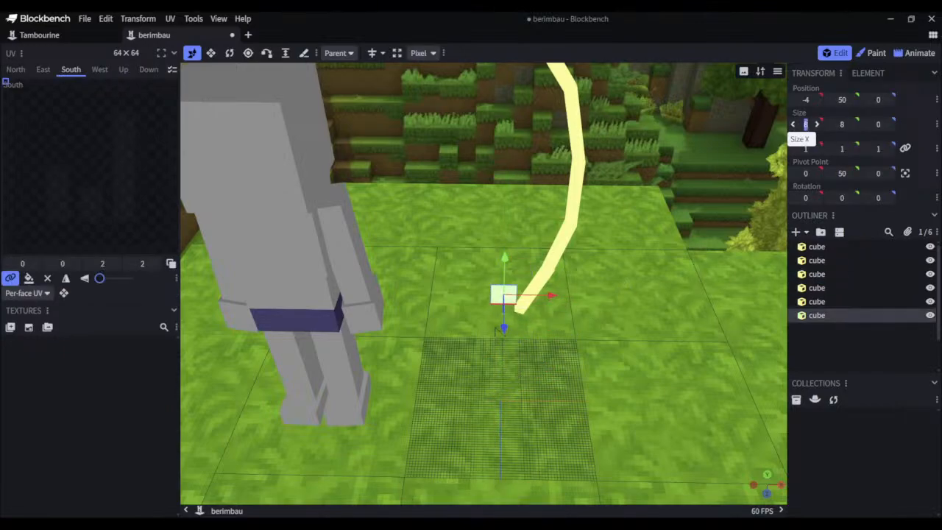
{"action": "type", "text": "1"}
{"action": "key", "text": "Return"}
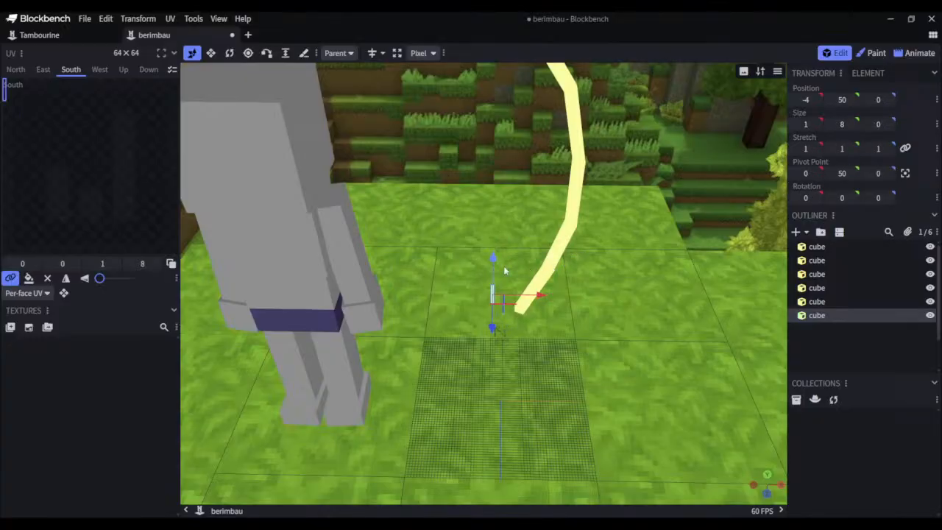
Move the string plane to X 4 at the bow's lower tip and extend its height to 81
{"action": "left_click_drag", "start_coordinate": [543, 297], "coordinate": [492, 303]}
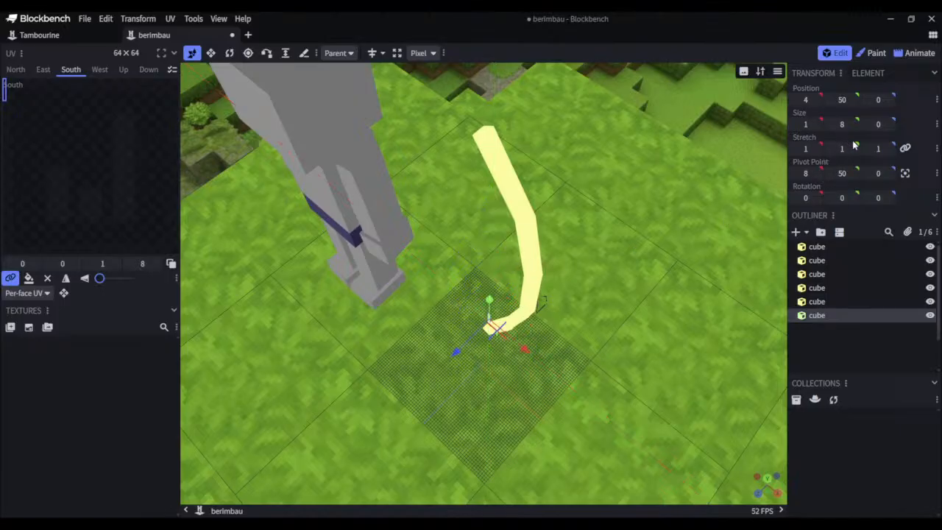
{"action": "left_click_drag", "start_coordinate": [841, 124], "coordinate": [887, 124]}
{"action": "left_click_drag", "start_coordinate": [842, 124], "coordinate": [862, 124]}
{"action": "left_click_drag", "start_coordinate": [622, 185], "coordinate": [652, 231]}
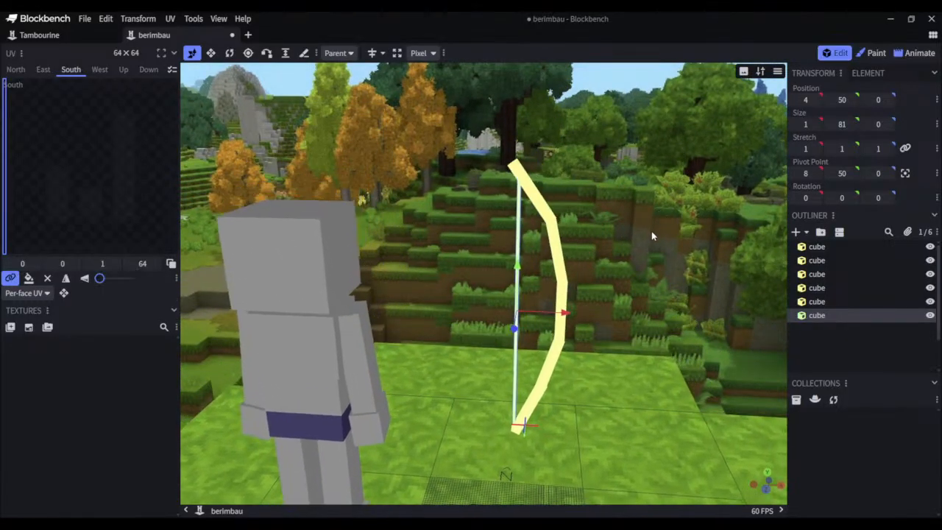
Raise the top bow segment to Y 127 and place it at X 13.45 above the string
{"action": "left_click", "coordinate": [536, 208]}
{"action": "left_click_drag", "start_coordinate": [578, 196], "coordinate": [589, 200]}
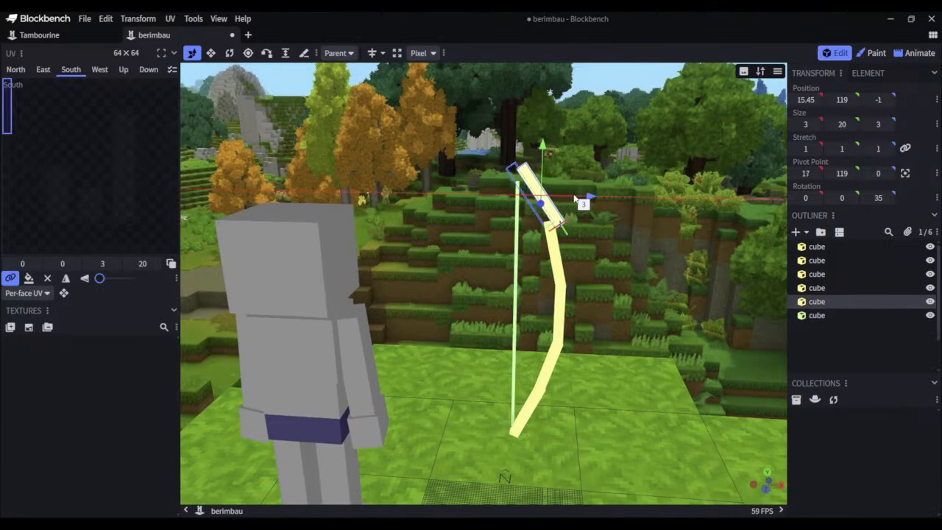
{"action": "left_click_drag", "start_coordinate": [544, 145], "coordinate": [550, 116]}
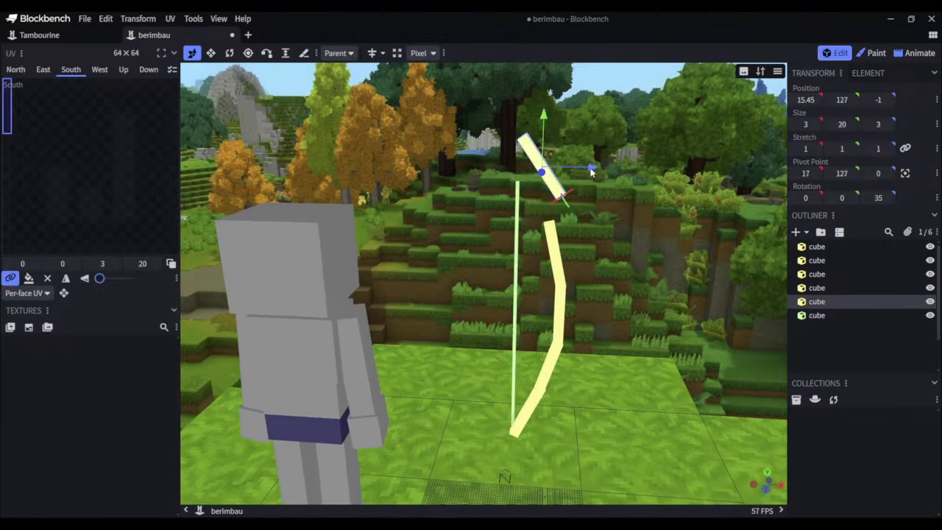
{"action": "left_click_drag", "start_coordinate": [591, 168], "coordinate": [580, 170]}
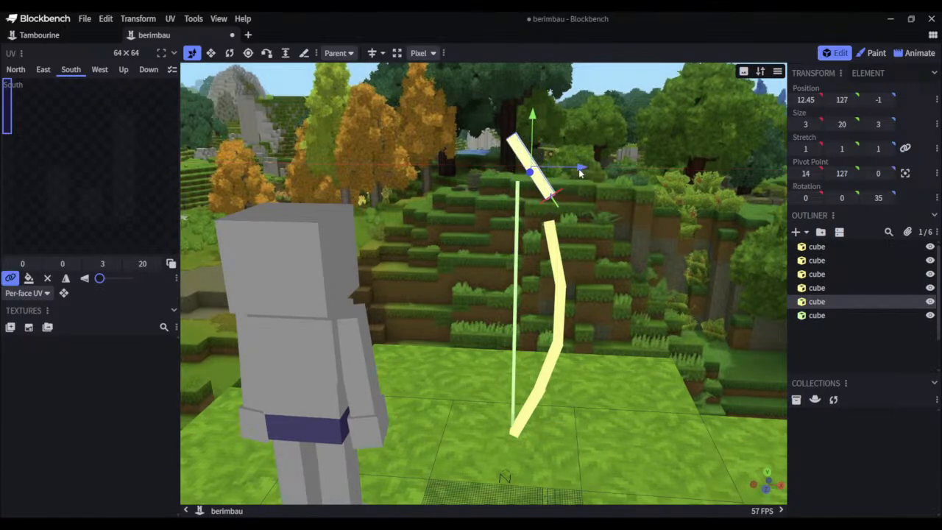
Extend the string's height to 90 to reach the raised top bow segment
{"action": "left_click", "coordinate": [517, 210]}
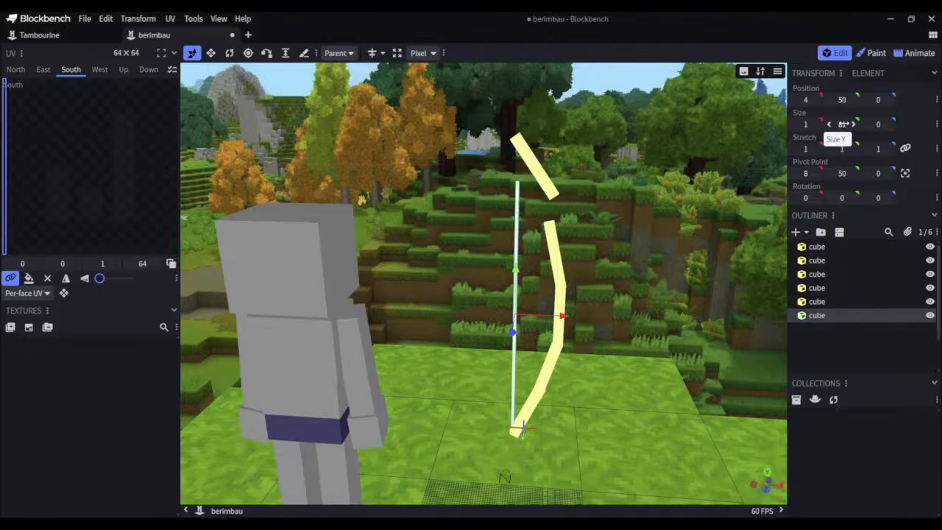
{"action": "left_click_drag", "start_coordinate": [845, 124], "coordinate": [920, 124]}
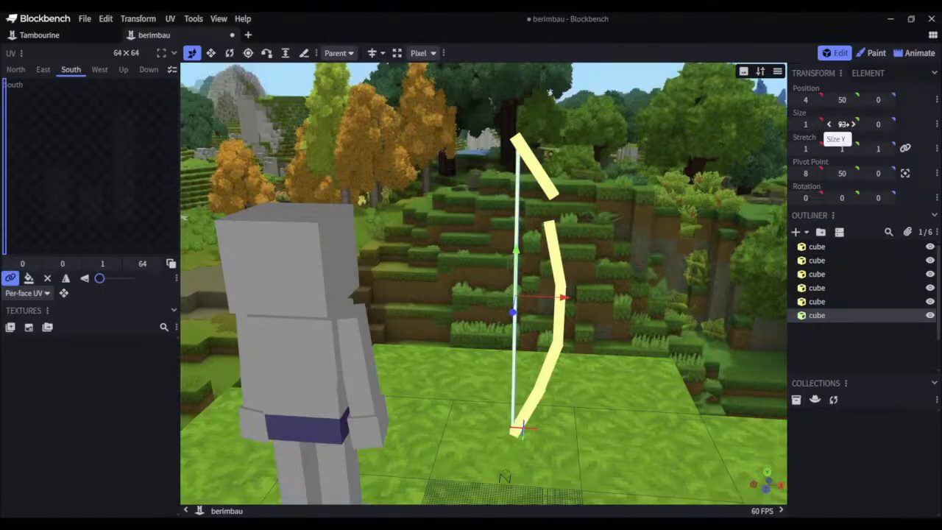
{"action": "left_click_drag", "start_coordinate": [843, 124], "coordinate": [829, 124]}
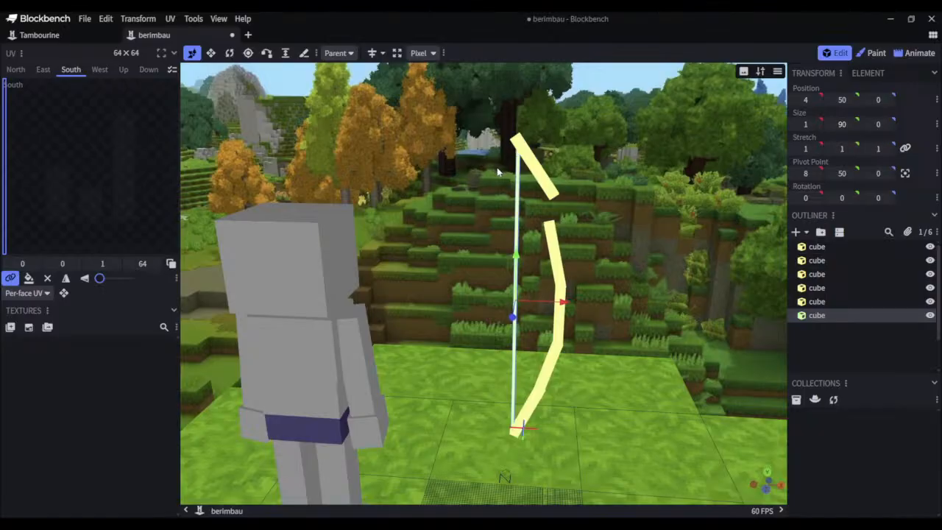
{"action": "left_click", "coordinate": [542, 166]}
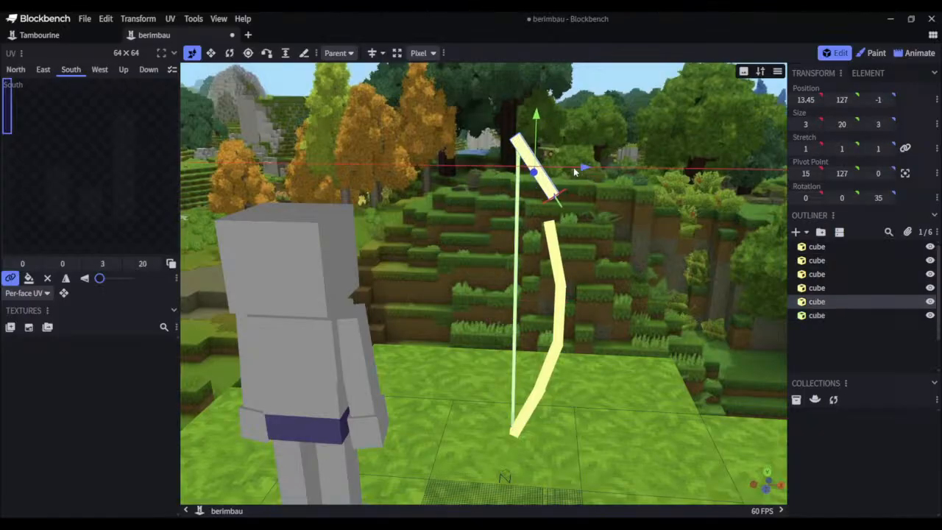
Try a depth of 1 on the string, return it to 0, and set its Z position to 0.5
{"action": "left_click_drag", "start_coordinate": [601, 223], "coordinate": [524, 254]}
{"action": "left_click_drag", "start_coordinate": [541, 149], "coordinate": [655, 134]}
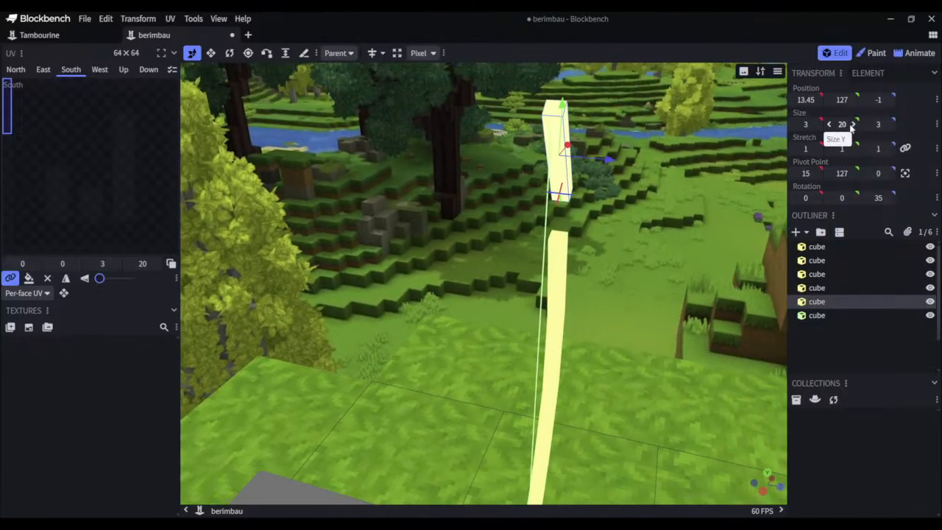
{"action": "left_click", "coordinate": [545, 221]}
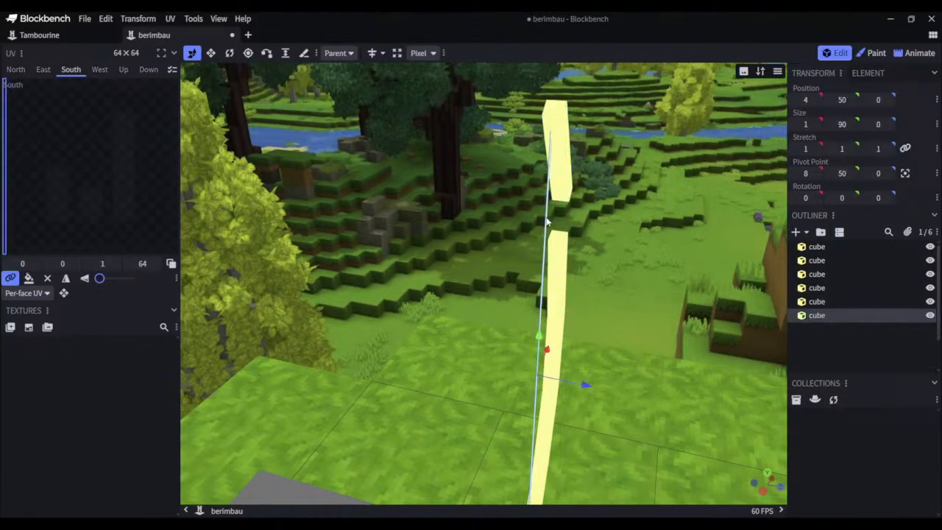
{"action": "left_click_drag", "start_coordinate": [875, 124], "coordinate": [883, 123]}
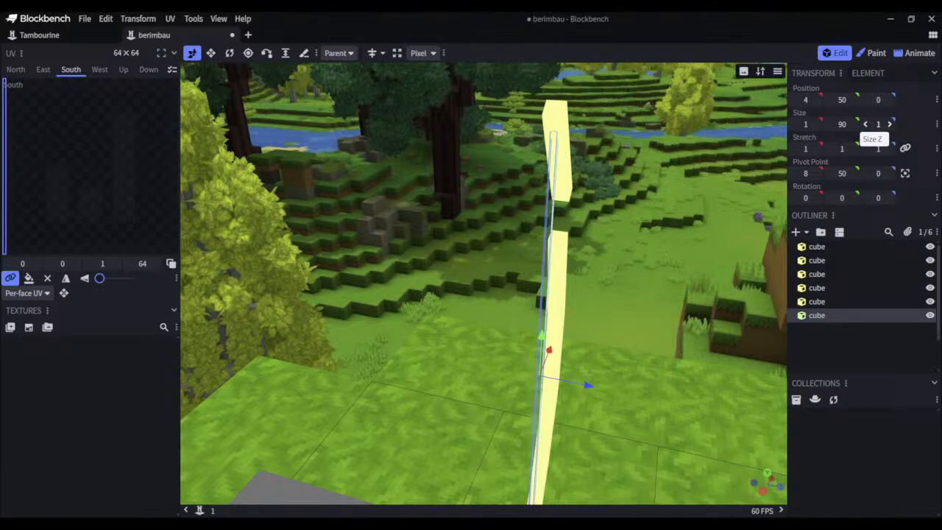
{"action": "left_click_drag", "start_coordinate": [883, 124], "coordinate": [877, 124]}
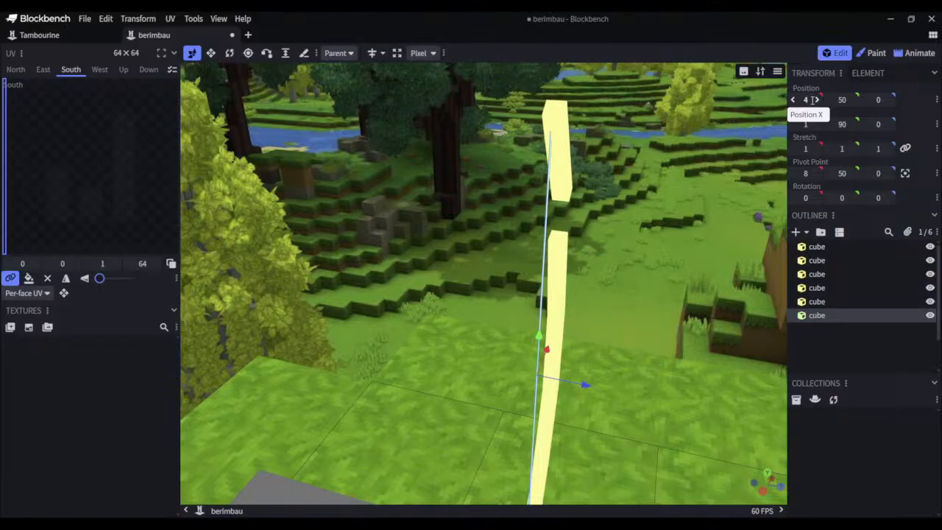
{"action": "left_click_drag", "start_coordinate": [810, 99], "coordinate": [799, 100]}
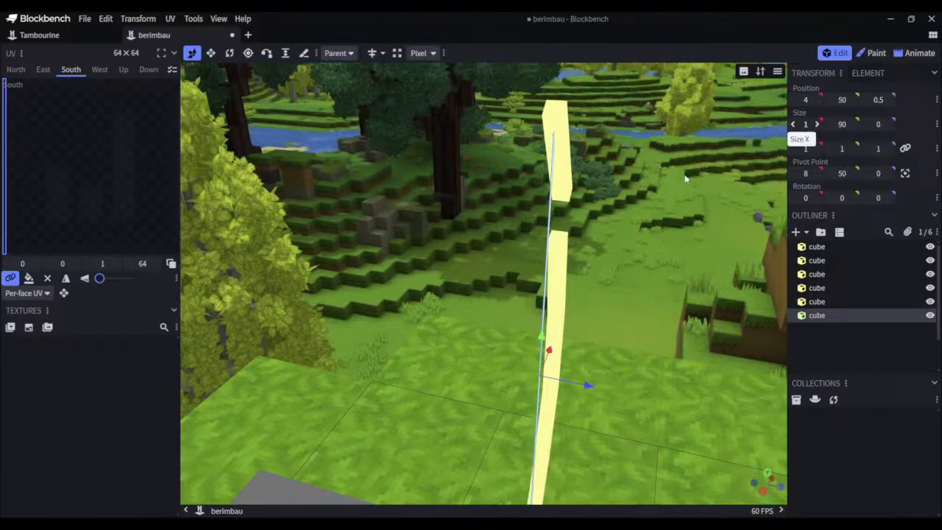
Raise the second bow segment from the top to Y 108 so it meets the top segment
{"action": "left_click_drag", "start_coordinate": [688, 175], "coordinate": [604, 242]}
{"action": "scroll", "coordinate": [604, 242], "scroll_direction": "down", "scroll_amount": 5}
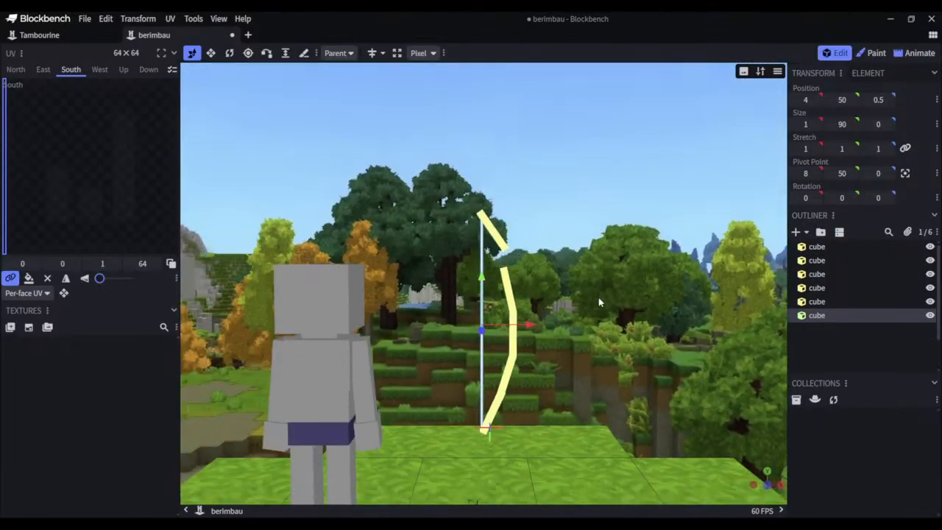
{"action": "left_click_drag", "start_coordinate": [553, 258], "coordinate": [550, 282]}
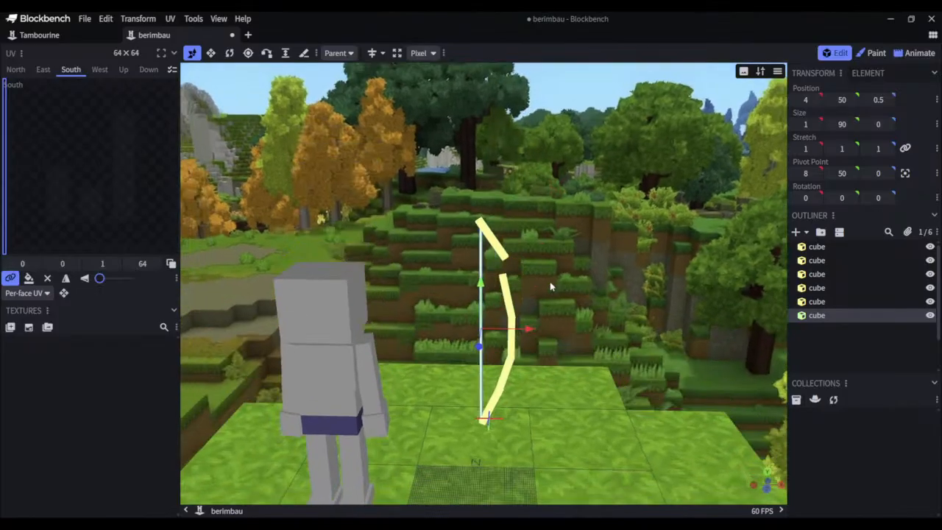
{"action": "left_click", "coordinate": [829, 314], "text": "ctrl"}
{"action": "left_click_drag", "start_coordinate": [612, 294], "coordinate": [613, 290]}
{"action": "scroll", "coordinate": [607, 293], "scroll_direction": "up", "scroll_amount": 3}
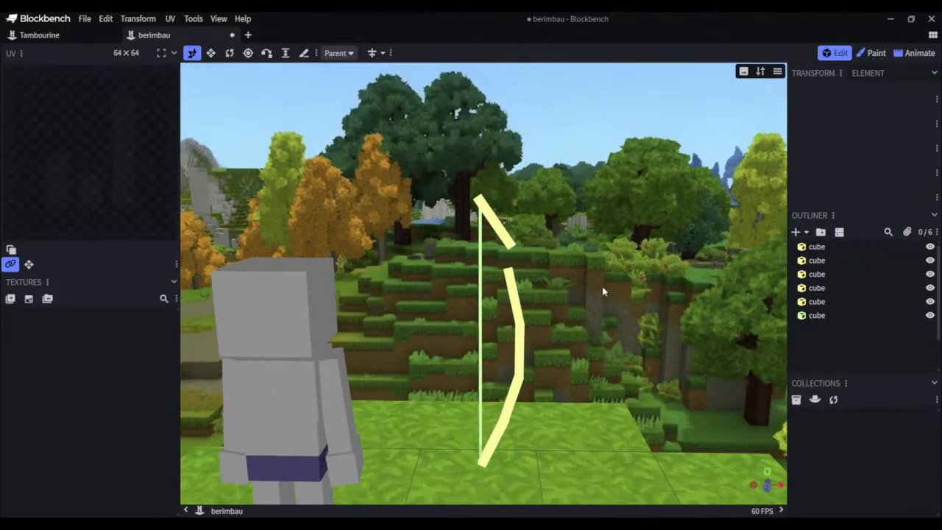
{"action": "left_click", "coordinate": [513, 289]}
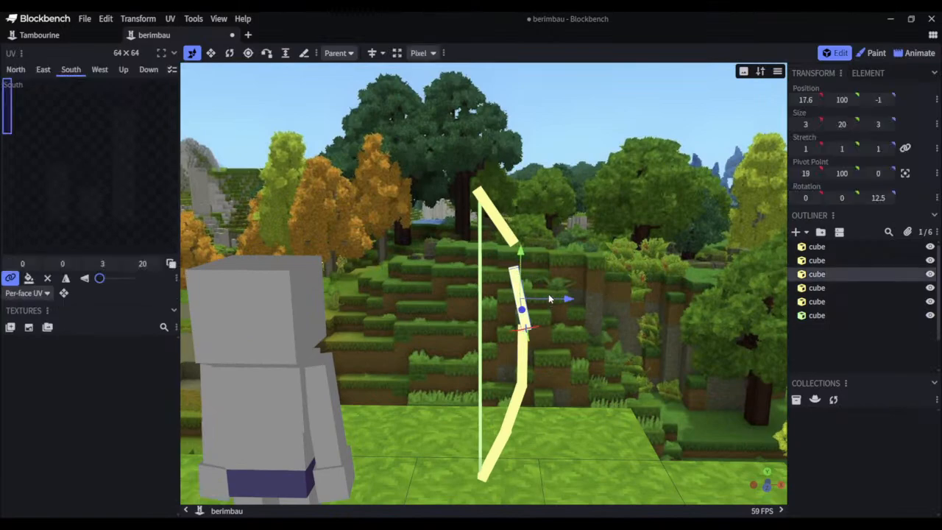
{"action": "key", "text": "Up"}
{"action": "key", "text": "Up"}
{"action": "key", "text": "Up"}
{"action": "key", "text": "Up"}
{"action": "key", "text": "Up"}
{"action": "key", "text": "Up"}
{"action": "key", "text": "Up"}
{"action": "key", "text": "Left"}
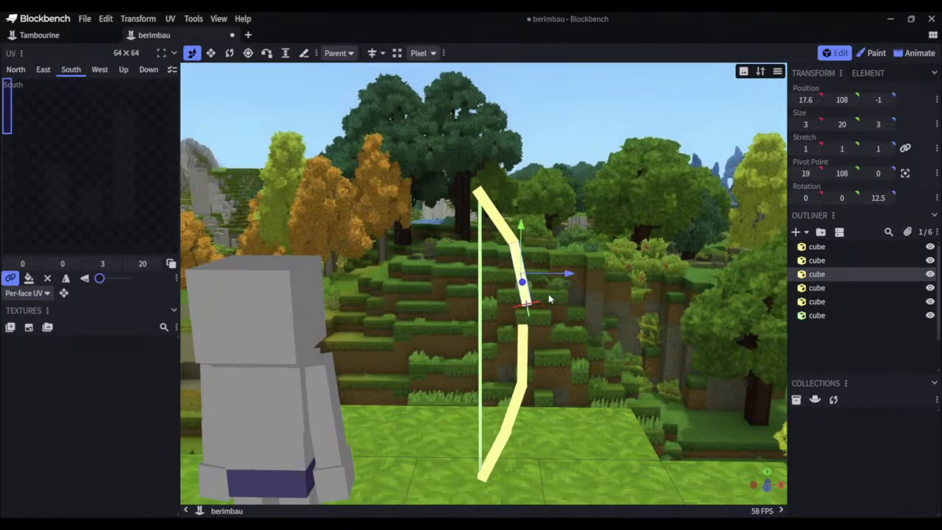
{"action": "key", "text": "Up"}
{"action": "key", "text": "Left"}
{"action": "key", "text": "Right"}
{"action": "key", "text": "Down"}
Lengthen the vertical middle bow segment to 23 and place it at X 17.45, Y 81
{"action": "left_click", "coordinate": [525, 355]}
{"action": "left_click_drag", "start_coordinate": [548, 358], "coordinate": [557, 358]}
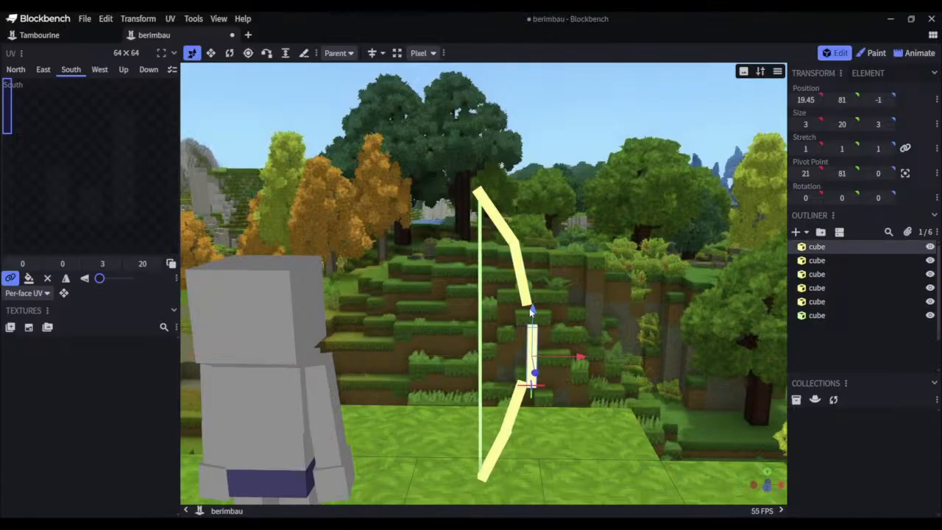
{"action": "left_click_drag", "start_coordinate": [532, 310], "coordinate": [535, 286]}
{"action": "left_click_drag", "start_coordinate": [567, 329], "coordinate": [562, 334]}
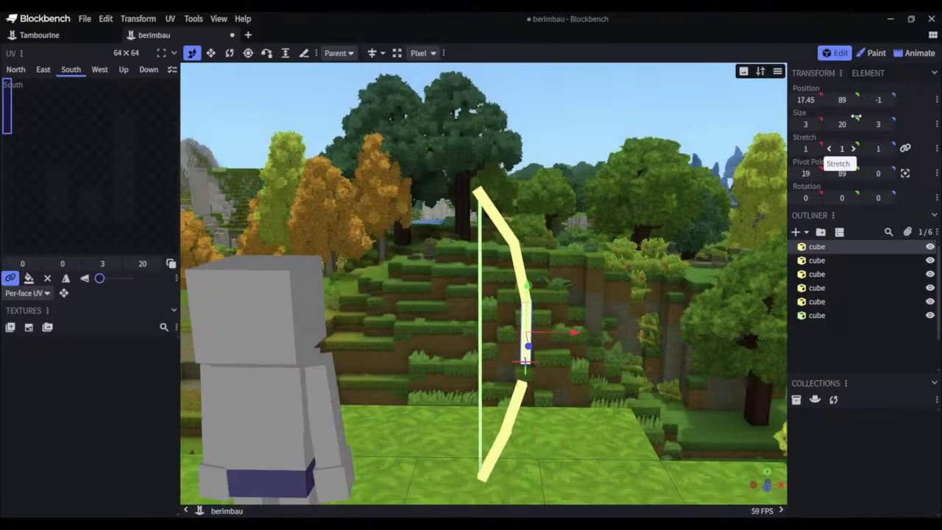
{"action": "left_click_drag", "start_coordinate": [839, 126], "coordinate": [842, 129]}
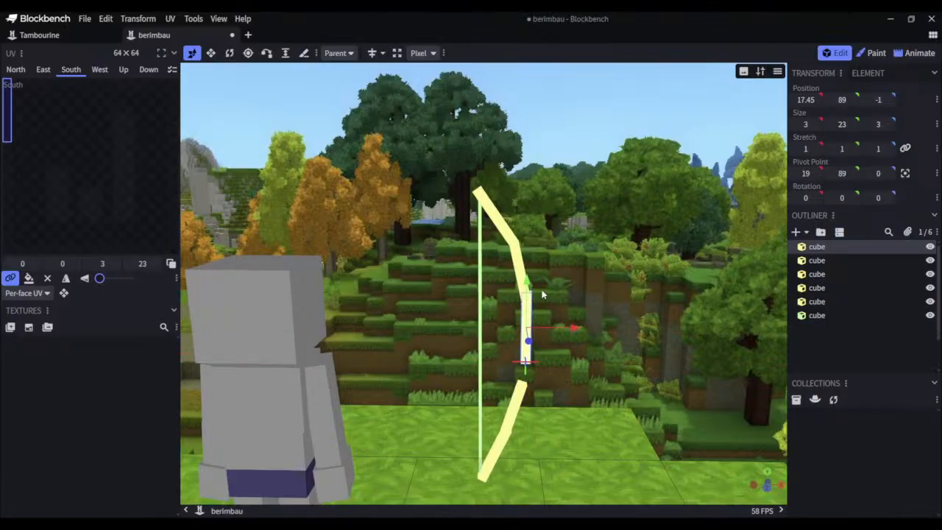
{"action": "left_click_drag", "start_coordinate": [527, 284], "coordinate": [570, 271]}
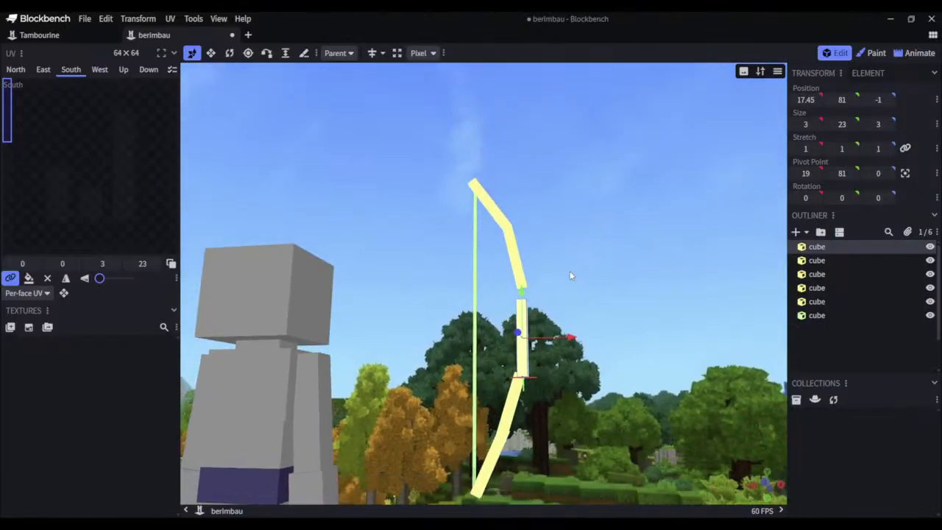
Tilt the lowest bow segment slightly further outward about its Z axis with the Rotate tool
{"action": "left_click", "coordinate": [515, 390]}
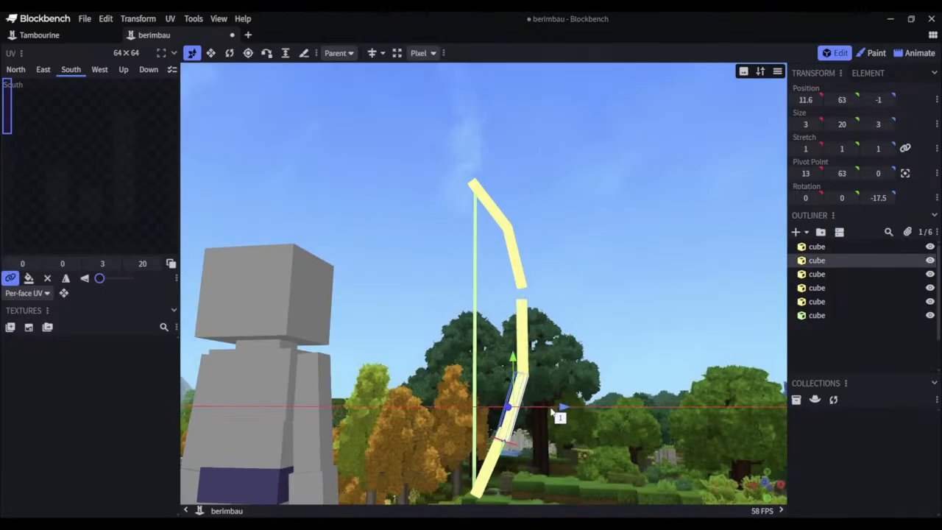
{"action": "left_click_drag", "start_coordinate": [554, 346], "coordinate": [539, 404]}
{"action": "left_click", "coordinate": [504, 457]}
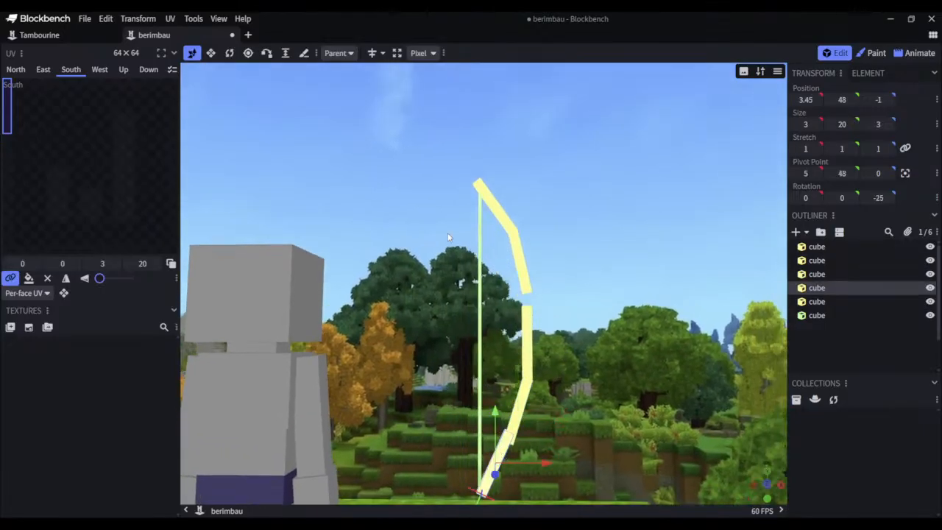
{"action": "left_click", "coordinate": [229, 53]}
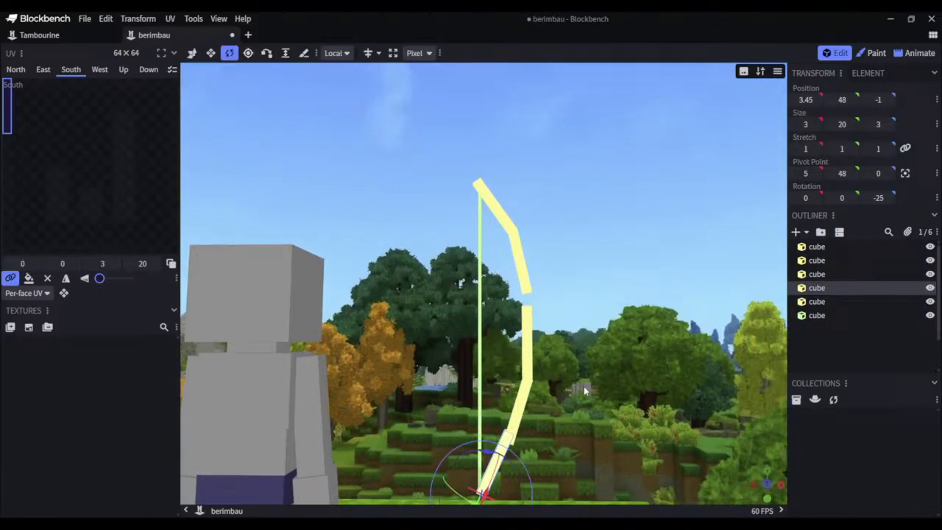
{"action": "left_click_drag", "start_coordinate": [584, 386], "coordinate": [577, 340]}
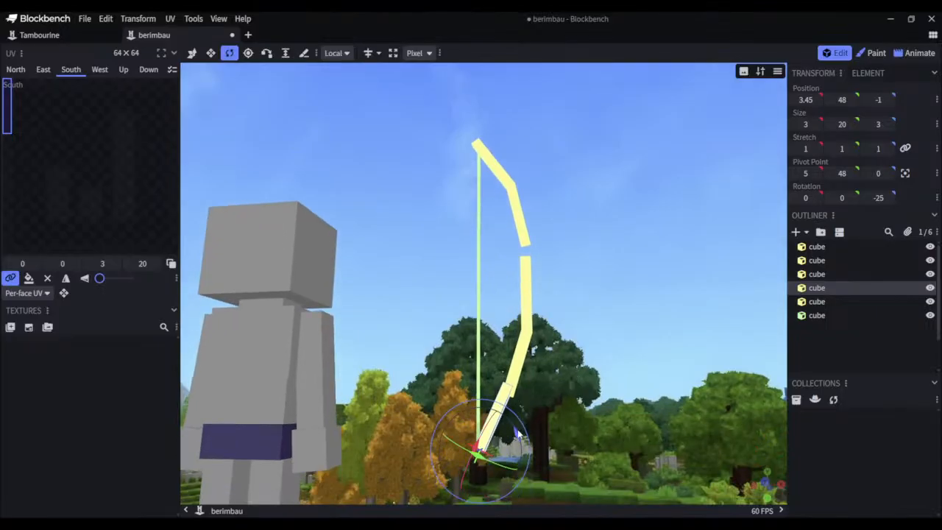
{"action": "left_click_drag", "start_coordinate": [517, 435], "coordinate": [523, 433]}
{"action": "right_click_drag", "start_coordinate": [577, 378], "coordinate": [598, 394]}
Raise the second bow segment from the bottom to Y 64
{"action": "left_click", "coordinate": [543, 367]}
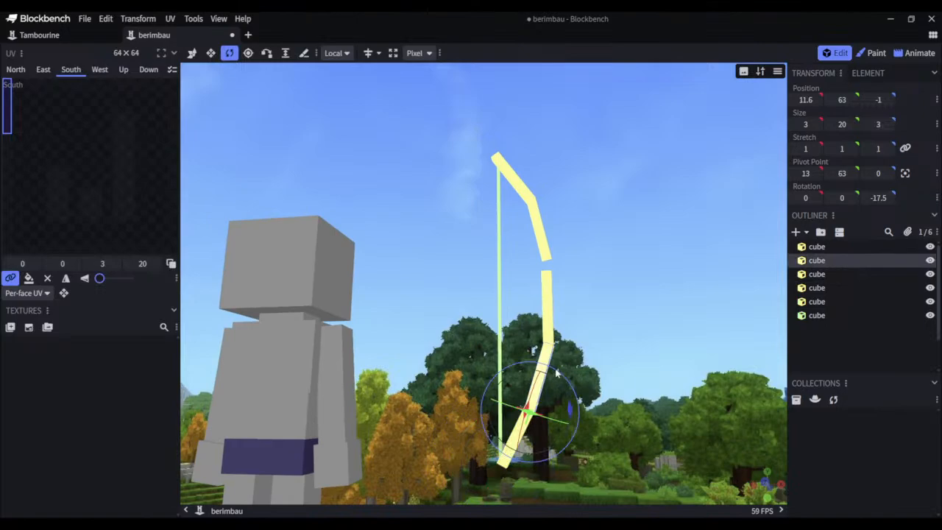
{"action": "key", "text": "v"}
{"action": "left_click_drag", "start_coordinate": [538, 337], "coordinate": [538, 332]}
{"action": "mouse_move", "coordinate": [581, 374]}
{"action": "left_mouse_down"}
{"action": "mouse_move", "coordinate": [589, 377]}
{"action": "mouse_move", "coordinate": [581, 373]}
{"action": "left_mouse_up"}
{"action": "mouse_move", "coordinate": [605, 335]}
{"action": "left_mouse_down"}
{"action": "mouse_move", "coordinate": [615, 345]}
{"action": "mouse_move", "coordinate": [597, 330]}
{"action": "left_mouse_up"}
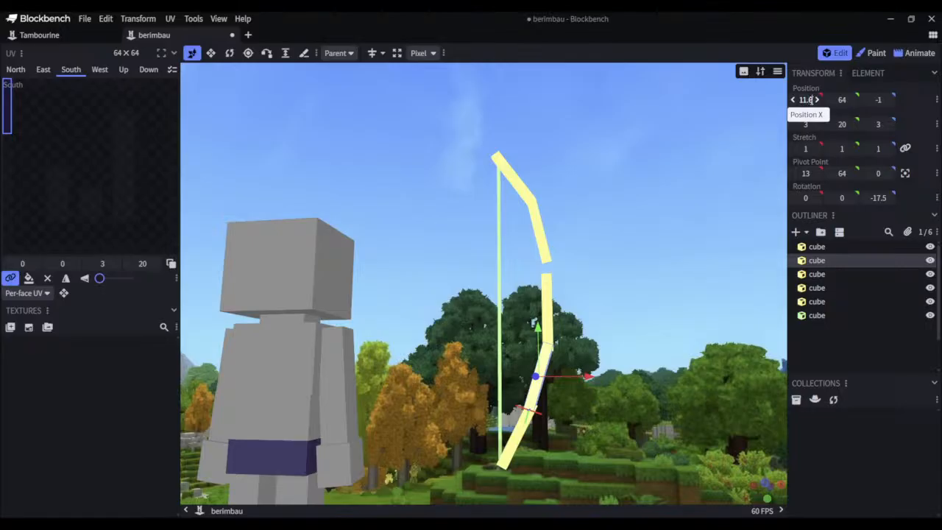
Set the X position of the second bow segment from the bottom to 12, trying 11.7 and 11.8 first
{"action": "left_click_drag", "start_coordinate": [811, 99], "coordinate": [810, 100]}
{"action": "left_click_drag", "start_coordinate": [744, 177], "coordinate": [494, 230]}
{"action": "scroll", "coordinate": [588, 269], "scroll_direction": "up", "scroll_amount": 5}
{"action": "right_click_drag", "start_coordinate": [680, 316], "coordinate": [582, 212]}
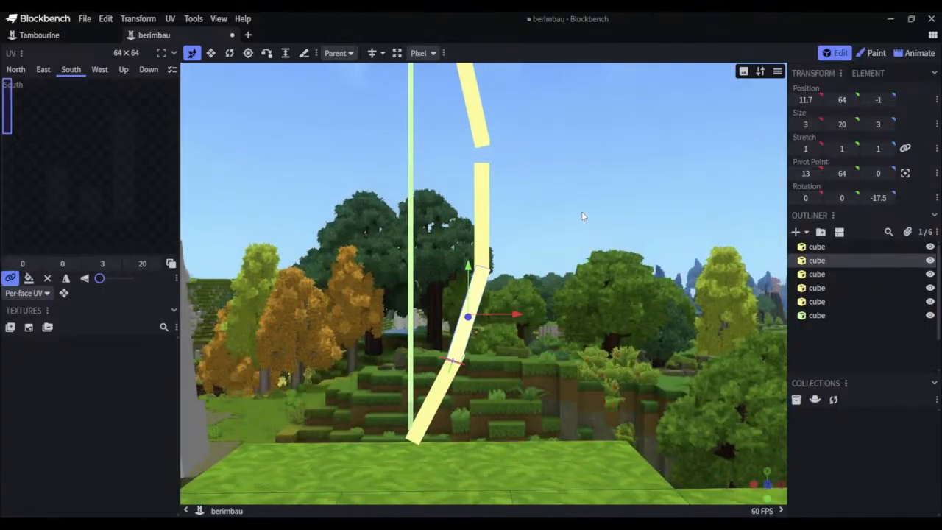
{"action": "left_click_drag", "start_coordinate": [581, 216], "coordinate": [550, 271]}
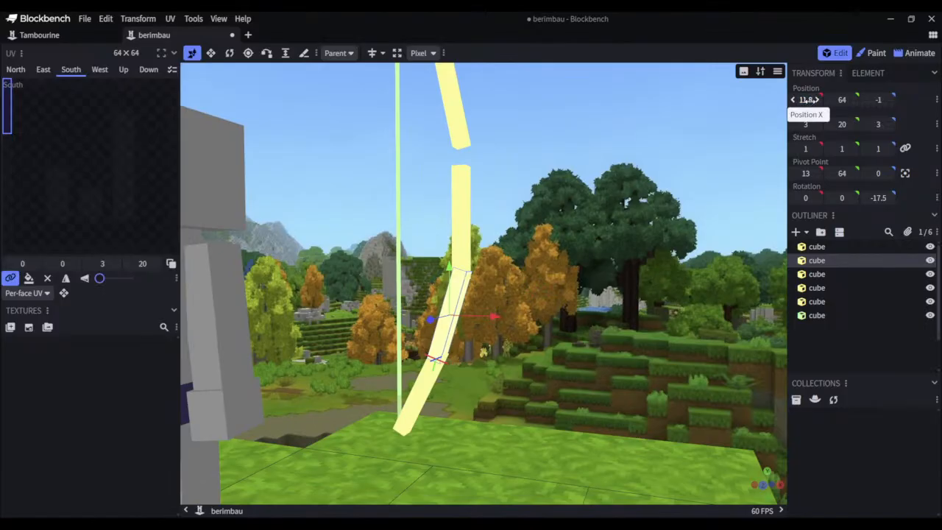
{"action": "left_click_drag", "start_coordinate": [810, 101], "coordinate": [812, 100]}
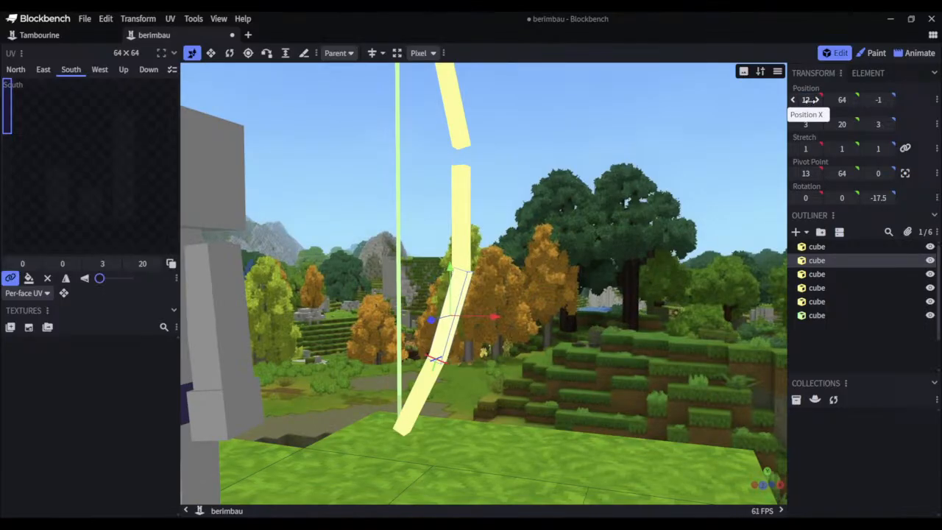
{"action": "left_click_drag", "start_coordinate": [551, 186], "coordinate": [565, 168]}
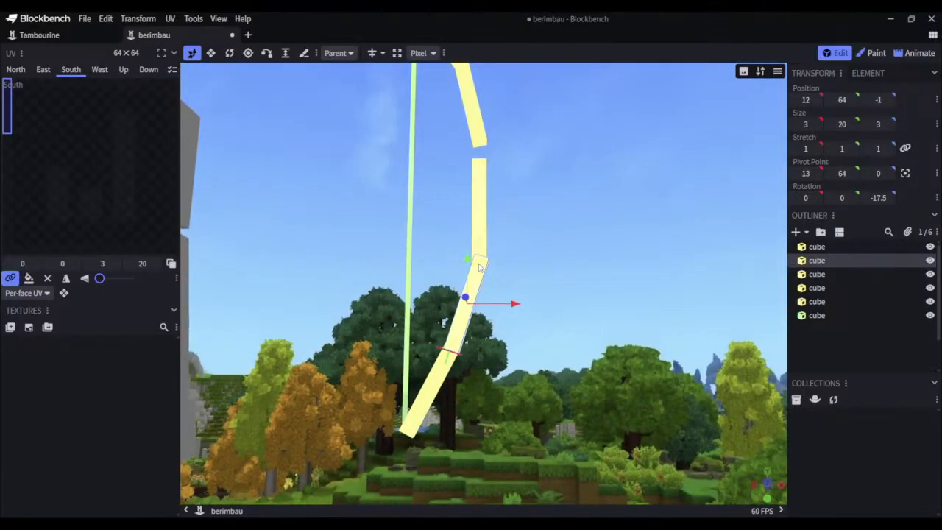
Try Y 65 and 64 on the second bow segment from the bottom, and settle on Y 64.5
{"action": "left_click_drag", "start_coordinate": [471, 266], "coordinate": [515, 301]}
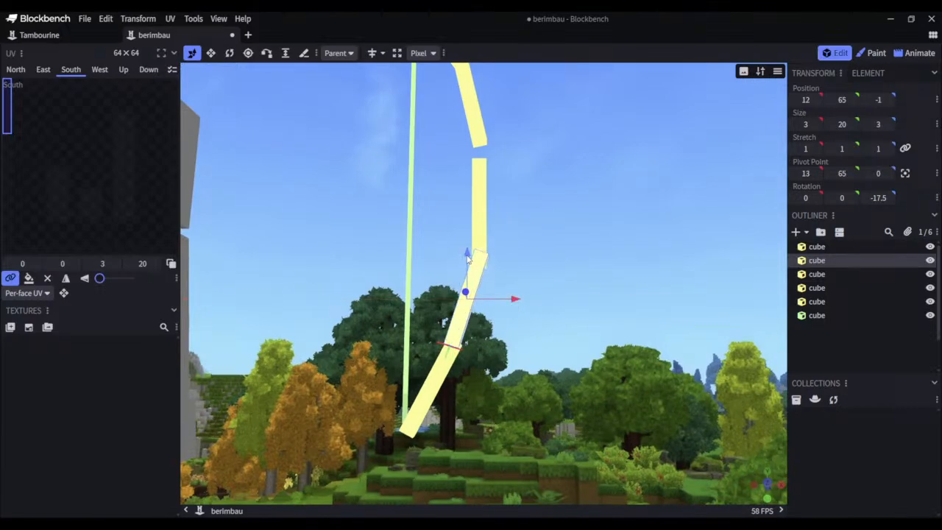
{"action": "left_click_drag", "start_coordinate": [468, 256], "coordinate": [474, 264]}
{"action": "left_click_drag", "start_coordinate": [542, 248], "coordinate": [542, 272]}
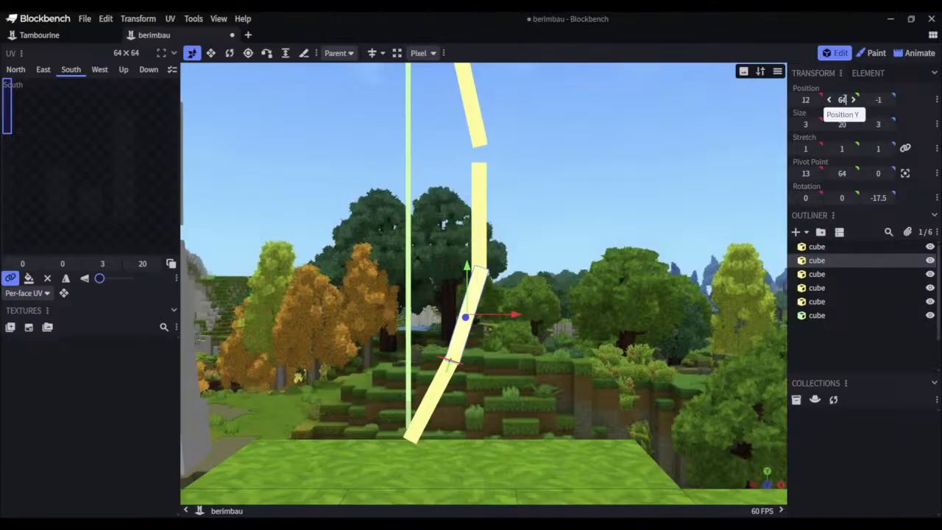
{"action": "left_click_drag", "start_coordinate": [846, 99], "coordinate": [845, 100]}
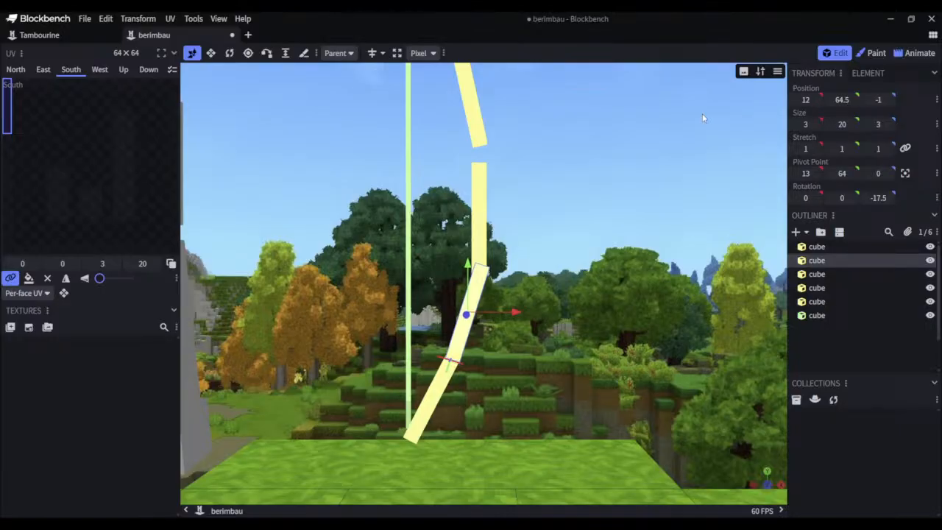
Move the vertical middle bow segment to X 18, Y 82 so it sits on the segment below
{"action": "left_click_drag", "start_coordinate": [555, 213], "coordinate": [538, 191]}
{"action": "left_click", "coordinate": [474, 231]}
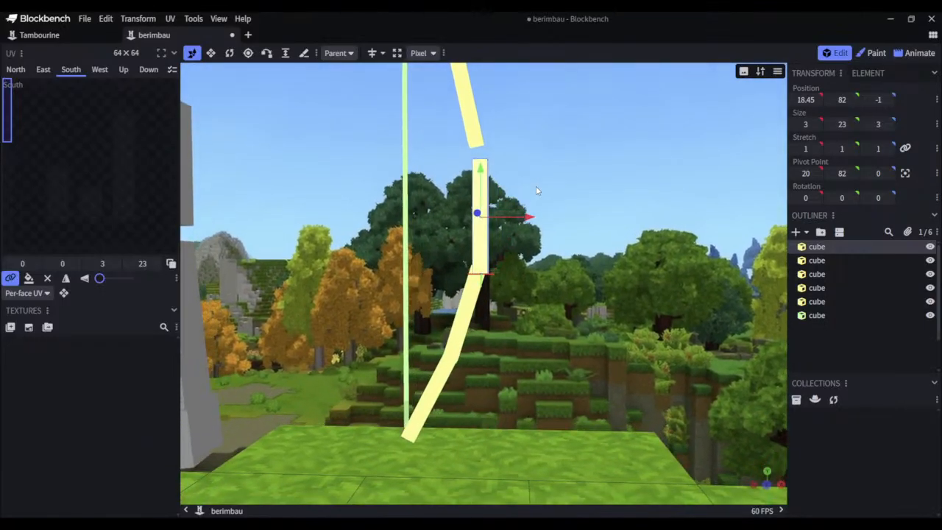
{"action": "left_click", "coordinate": [807, 99]}
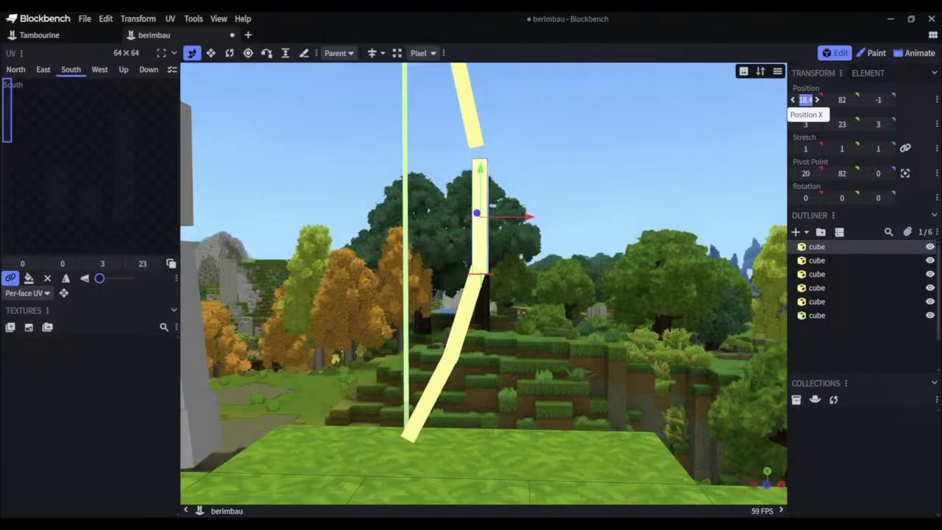
{"action": "type", "text": "18"}
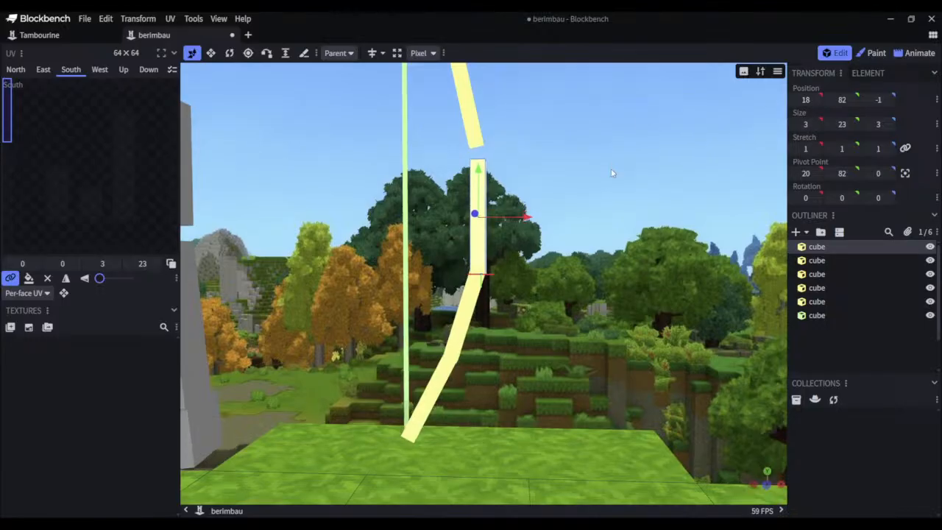
{"action": "left_click", "coordinate": [839, 344]}
{"action": "left_click_drag", "start_coordinate": [572, 205], "coordinate": [579, 213]}
{"action": "scroll", "coordinate": [579, 213], "scroll_direction": "down", "scroll_amount": 4}
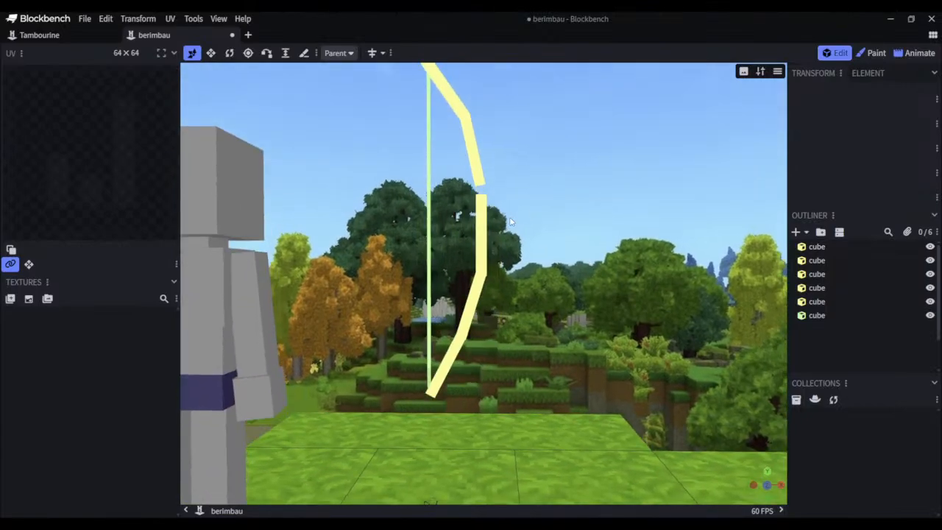
Raise the vertical middle bow segment to Y 83
{"action": "left_click", "coordinate": [483, 230]}
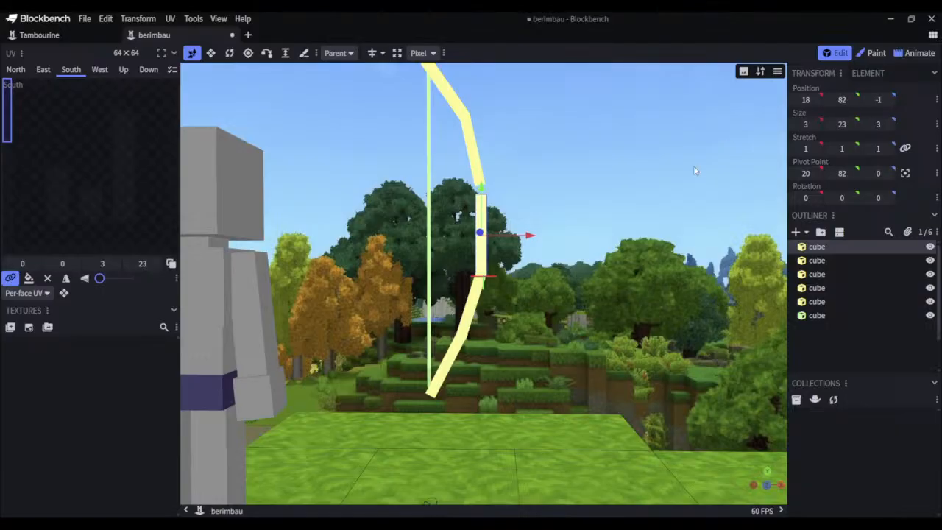
{"action": "left_click_drag", "start_coordinate": [694, 167], "coordinate": [690, 172]}
{"action": "left_click_drag", "start_coordinate": [840, 100], "coordinate": [849, 99]}
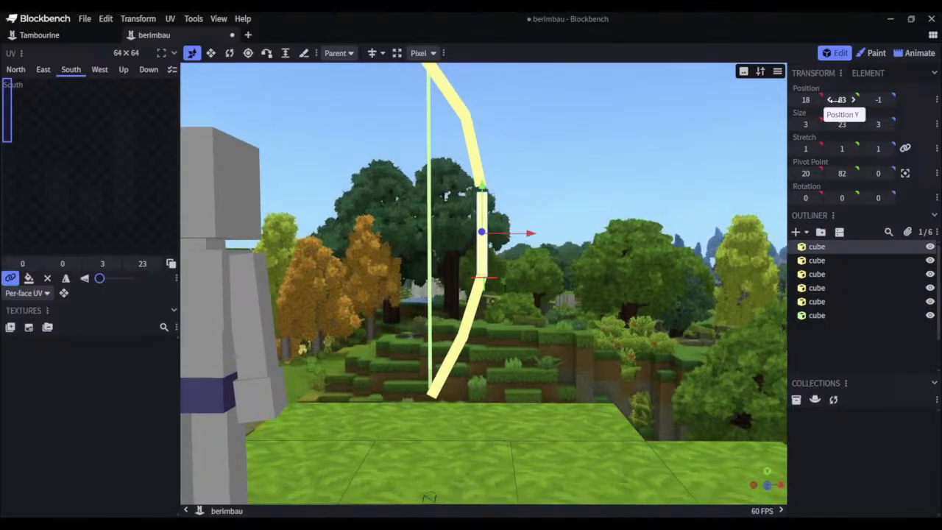
{"action": "left_click", "coordinate": [670, 183]}
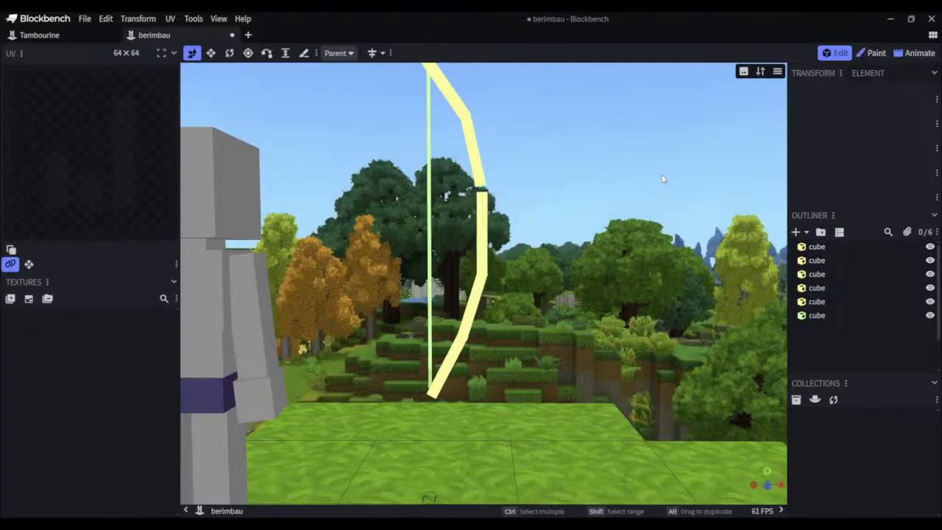
Try lowering the second bow segment from the top toward the vertical middle segment
{"action": "left_click_drag", "start_coordinate": [661, 173], "coordinate": [641, 203]}
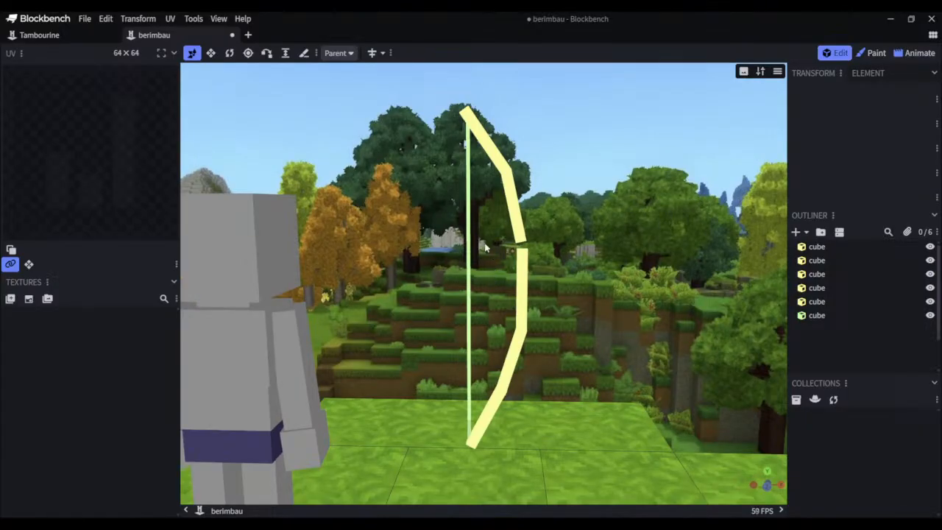
{"action": "left_click", "coordinate": [515, 216]}
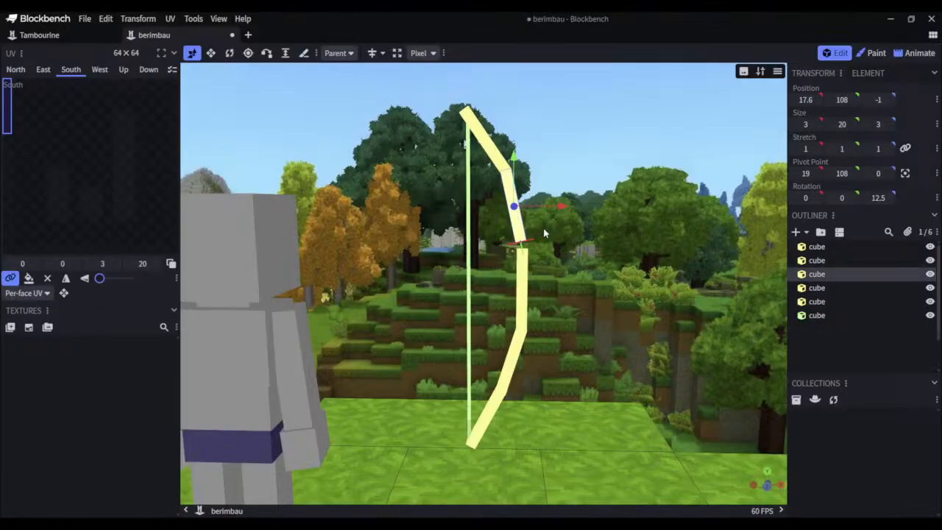
{"action": "left_click_drag", "start_coordinate": [516, 168], "coordinate": [519, 172]}
Lengthen the vertical middle bow segment to 25 to close the gap to the segment above
{"action": "left_click", "coordinate": [527, 293]}
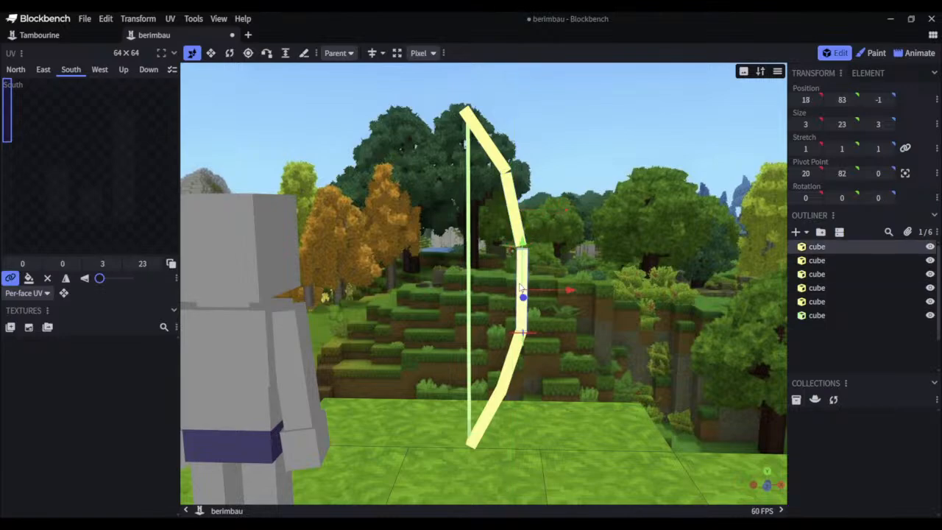
{"action": "left_click_drag", "start_coordinate": [842, 124], "coordinate": [852, 125]}
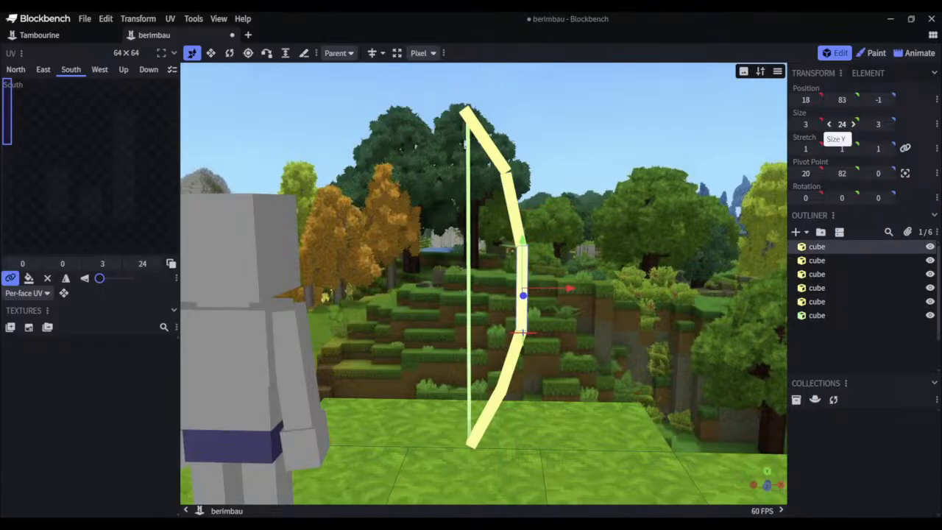
{"action": "left_click_drag", "start_coordinate": [842, 125], "coordinate": [853, 125]}
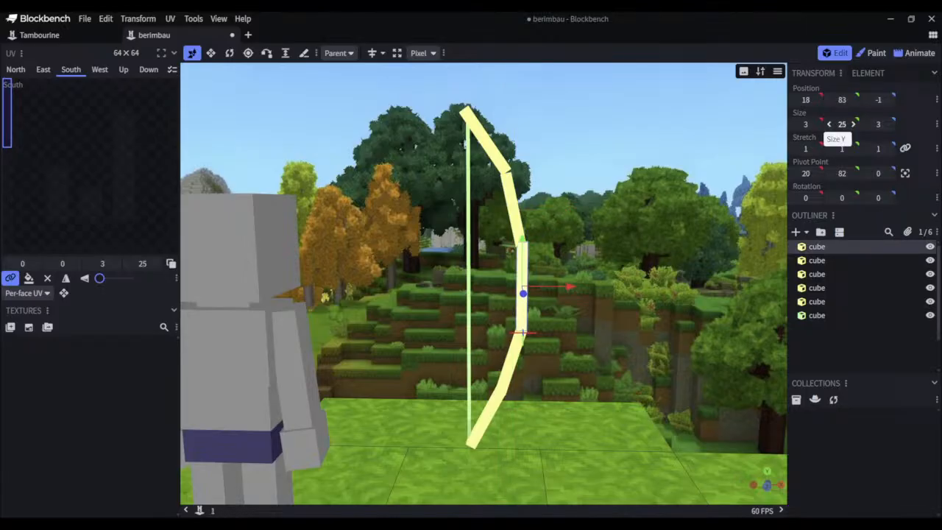
Return the second bow segment from the top to Y 108 and try it at X 18.6 with a Z rotation of 15
{"action": "left_click", "coordinate": [513, 197]}
{"action": "left_click_drag", "start_coordinate": [517, 158], "coordinate": [519, 168]}
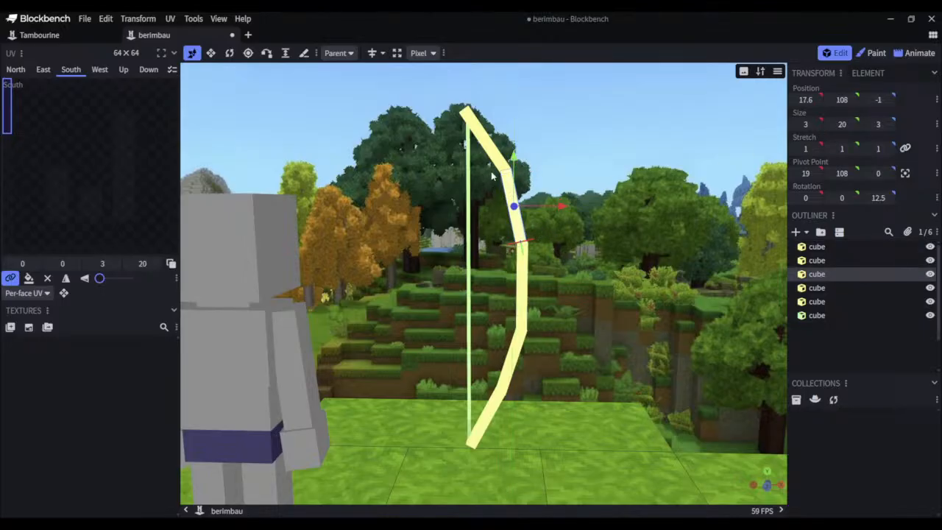
{"action": "key", "text": "r"}
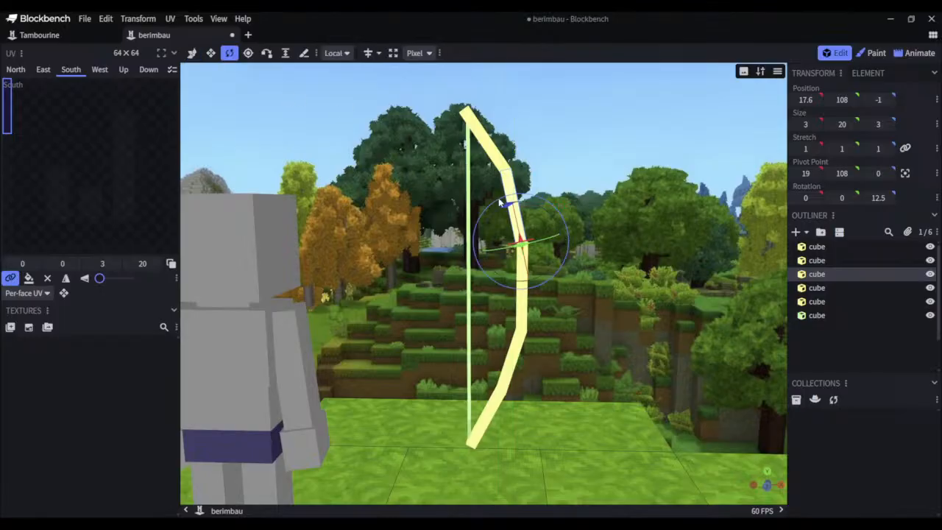
{"action": "left_click_drag", "start_coordinate": [508, 205], "coordinate": [553, 209]}
{"action": "key", "text": "v"}
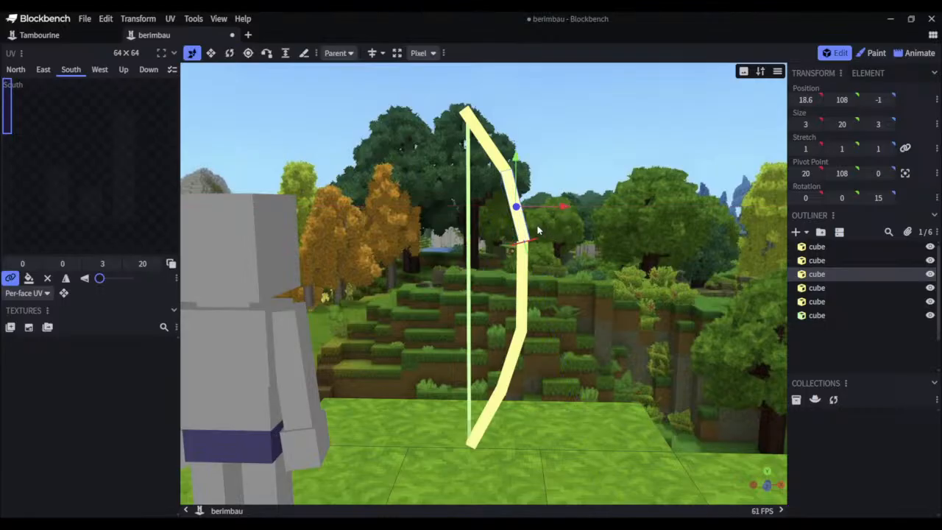
{"action": "left_click", "coordinate": [589, 206]}
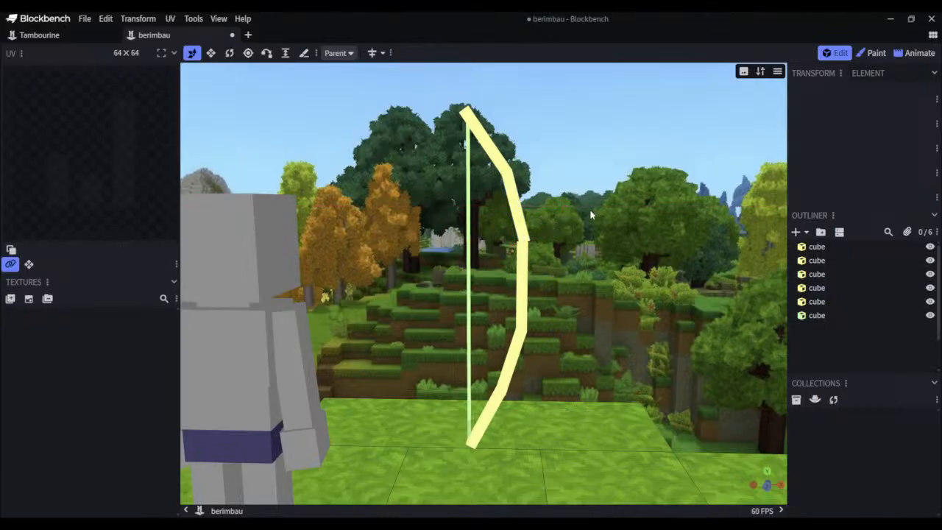
Set the second bow segment from the top back to a Z rotation of 12.5 and X 17.6
{"action": "left_click", "coordinate": [521, 228]}
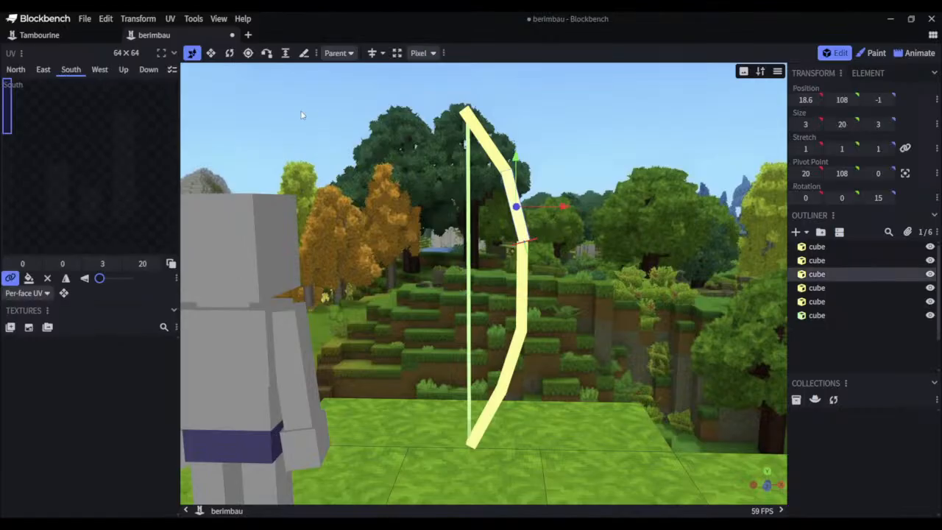
{"action": "key", "text": "r"}
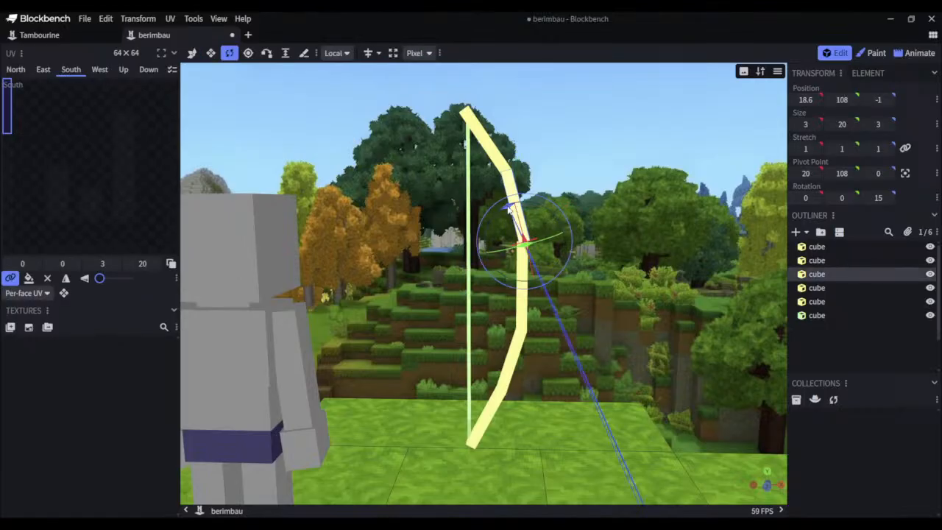
{"action": "left_click_drag", "start_coordinate": [510, 209], "coordinate": [543, 213]}
{"action": "key", "text": "v"}
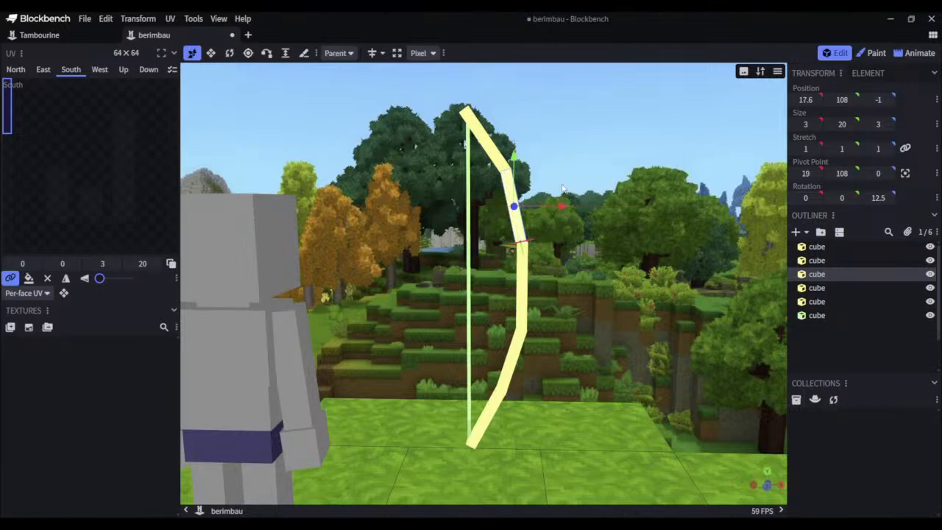
{"action": "left_click", "coordinate": [606, 222]}
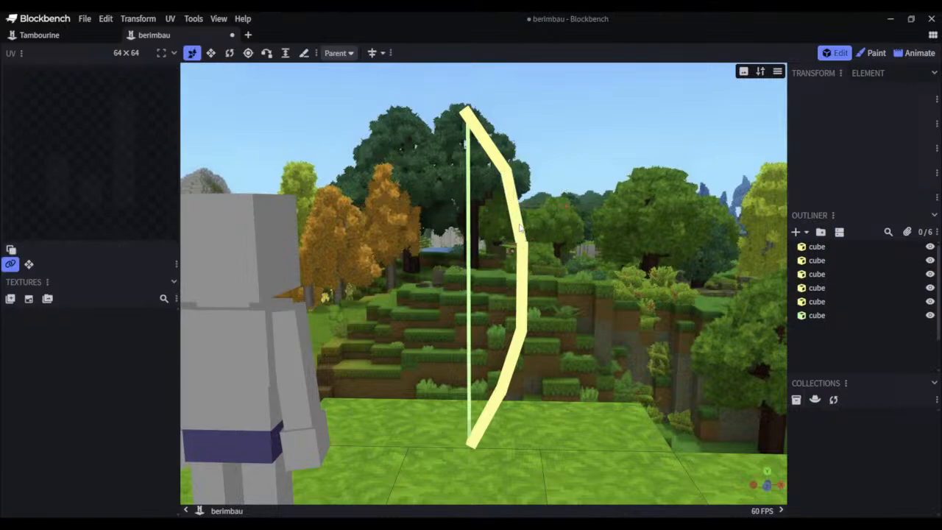
Set the X position of the second bow segment from the top to 17.7
{"action": "left_click", "coordinate": [523, 265]}
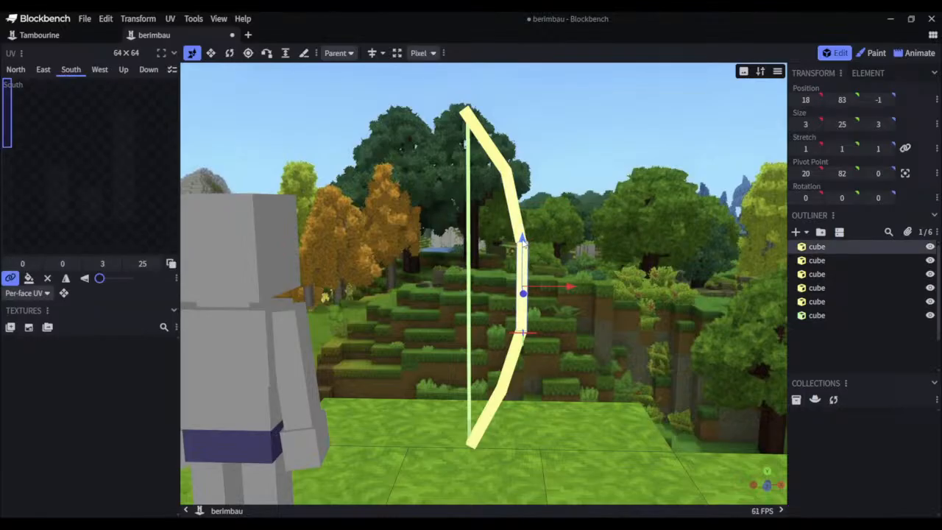
{"action": "left_click", "coordinate": [515, 215]}
{"action": "left_click", "coordinate": [807, 100]}
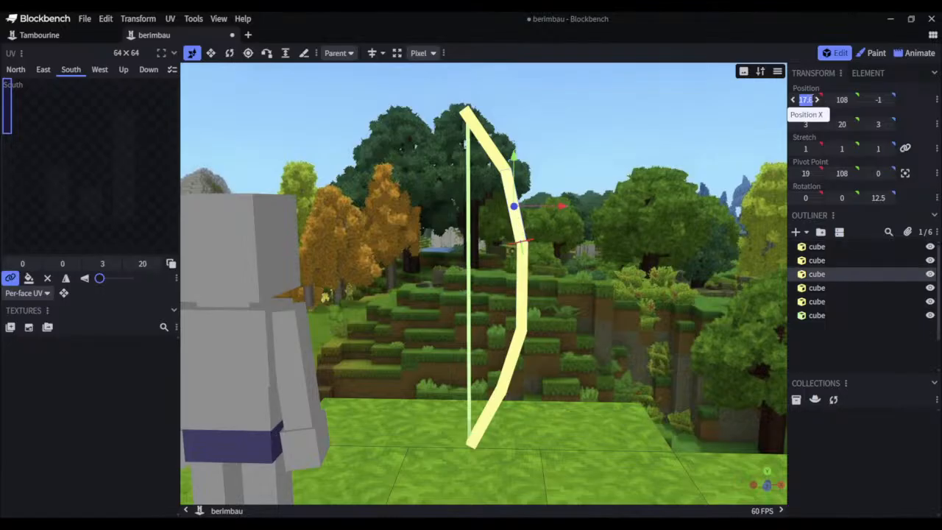
{"action": "left_click", "coordinate": [811, 100]}
{"action": "key", "text": "BackSpace"}
{"action": "type", "text": "7"}
{"action": "key", "text": "Return"}
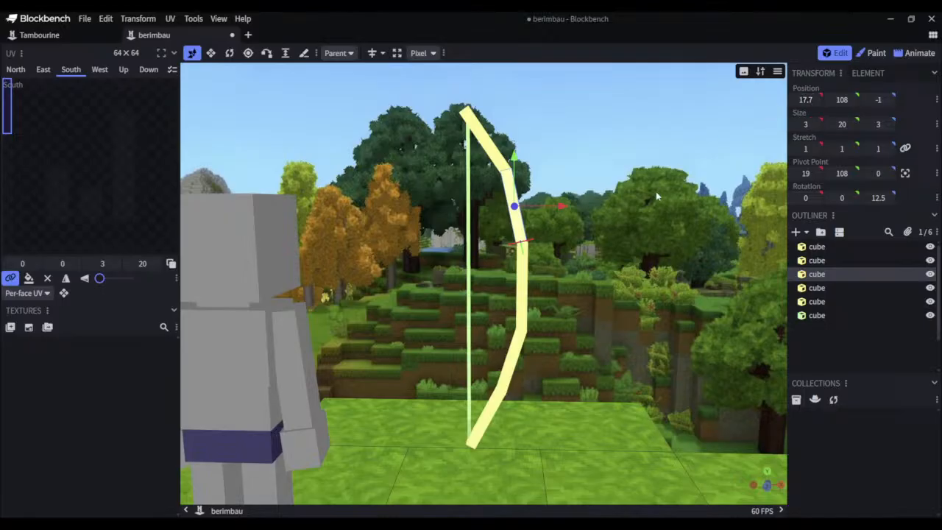
Lengthen the vertical middle bow segment to a Y size of 26
{"action": "left_click_drag", "start_coordinate": [656, 191], "coordinate": [612, 190]}
{"action": "scroll", "coordinate": [654, 193], "scroll_direction": "up", "scroll_amount": 5}
{"action": "right_click", "coordinate": [612, 189]}
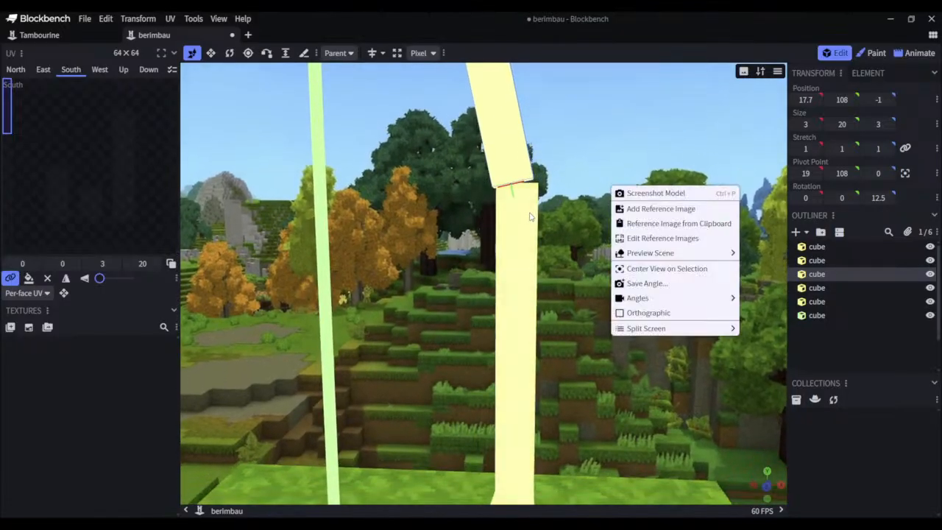
{"action": "left_click", "coordinate": [526, 219]}
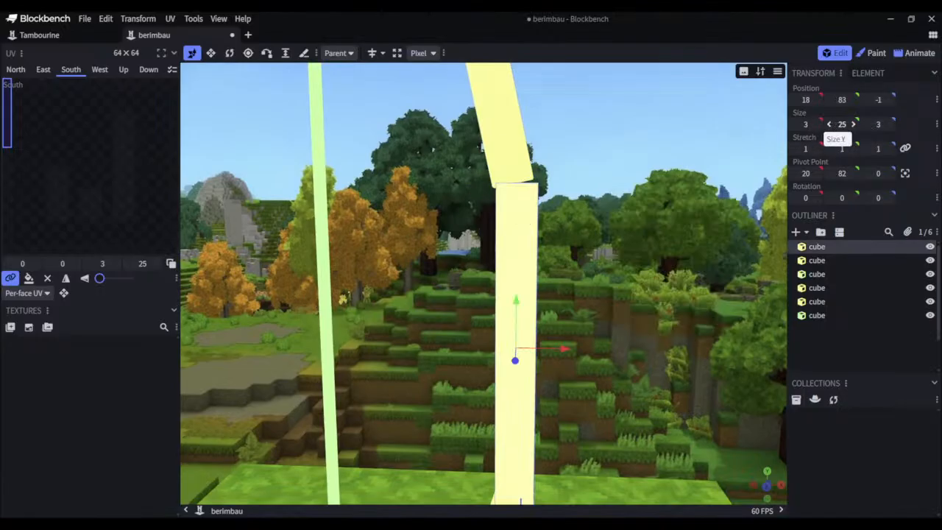
{"action": "left_click_drag", "start_coordinate": [842, 125], "coordinate": [859, 125]}
Move the second bow segment from the top to X 18 and raise it to Y 109
{"action": "left_click_drag", "start_coordinate": [607, 151], "coordinate": [600, 259]}
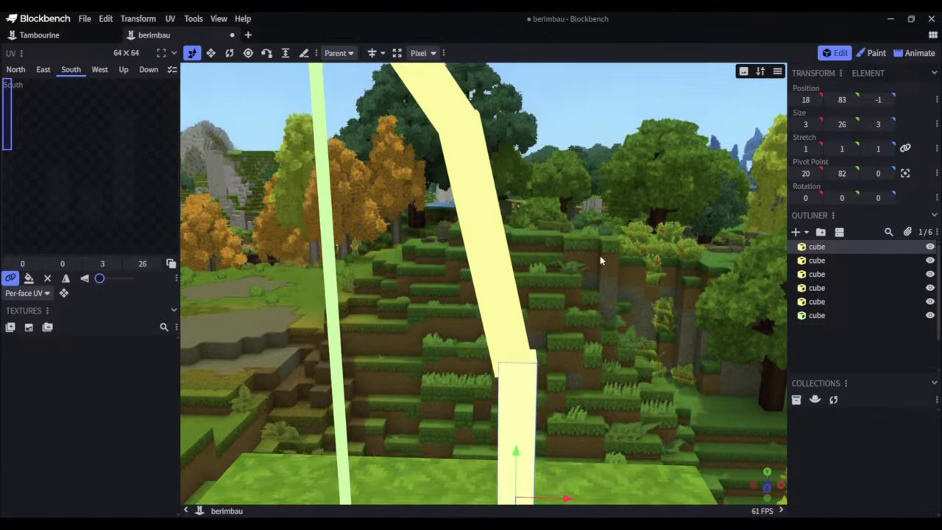
{"action": "left_click", "coordinate": [500, 256]}
{"action": "mouse_move", "coordinate": [532, 248]}
{"action": "left_mouse_down"}
{"action": "mouse_move", "coordinate": [545, 252]}
{"action": "mouse_move", "coordinate": [533, 249]}
{"action": "left_mouse_up"}
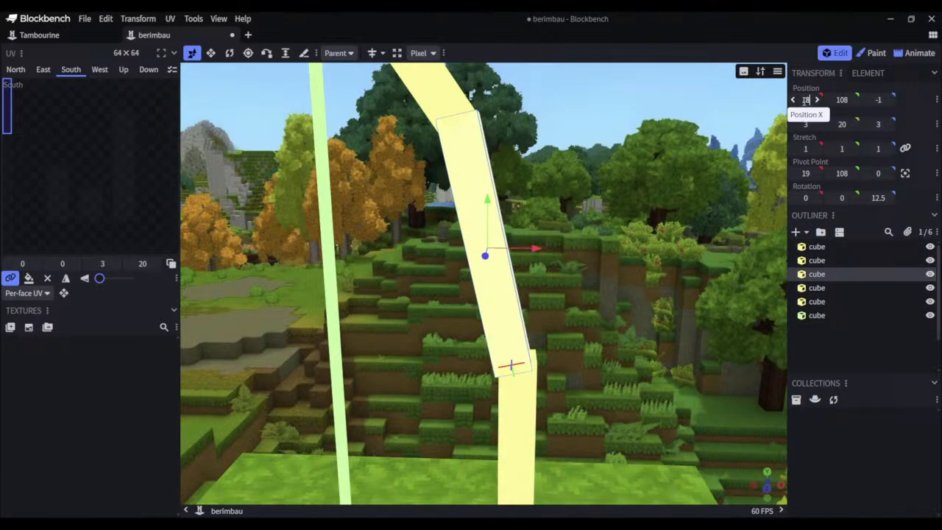
{"action": "key", "text": "Return"}
{"action": "right_click_drag", "start_coordinate": [666, 154], "coordinate": [667, 149]}
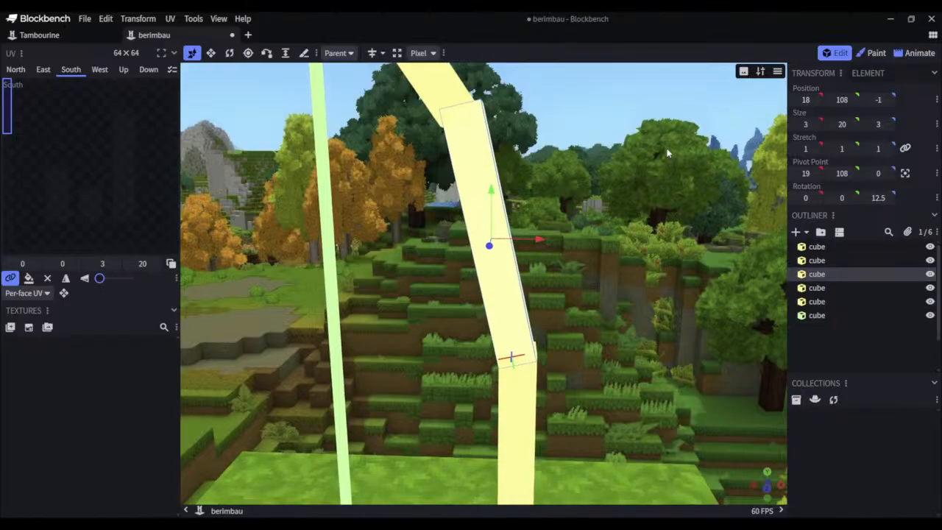
{"action": "left_click_drag", "start_coordinate": [491, 196], "coordinate": [493, 186]}
Lengthen the vertical middle bow segment to a Y size of 27 to close the gap to the segment above
{"action": "right_click_drag", "start_coordinate": [636, 283], "coordinate": [633, 200]}
{"action": "left_click_drag", "start_coordinate": [633, 200], "coordinate": [631, 186]}
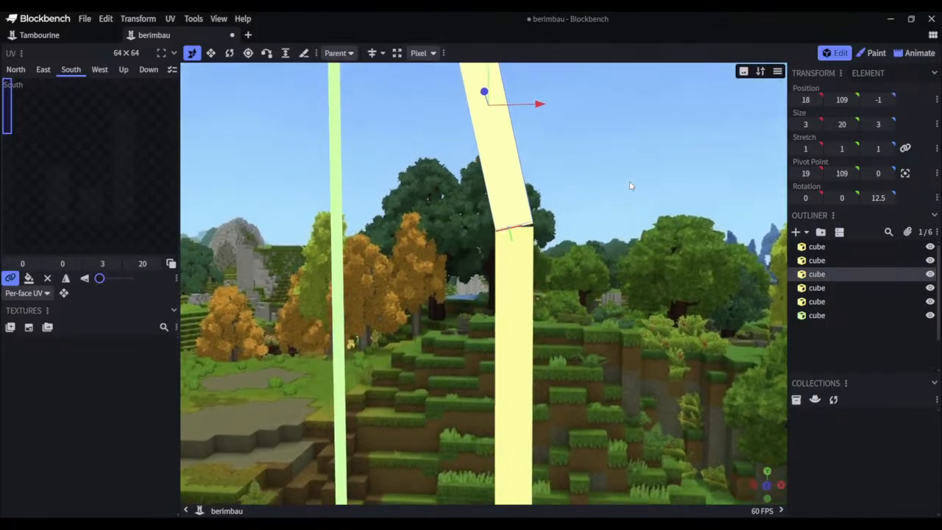
{"action": "left_click", "coordinate": [515, 251]}
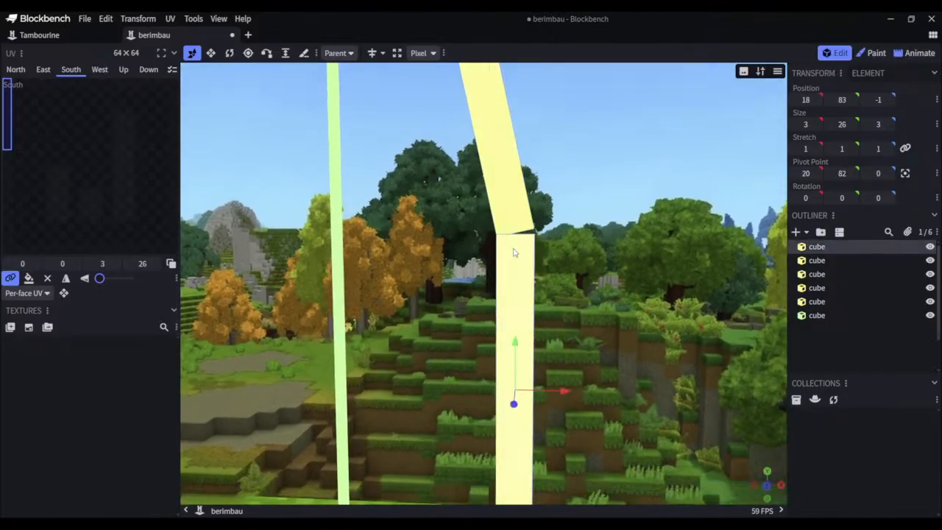
{"action": "left_click", "coordinate": [842, 124]}
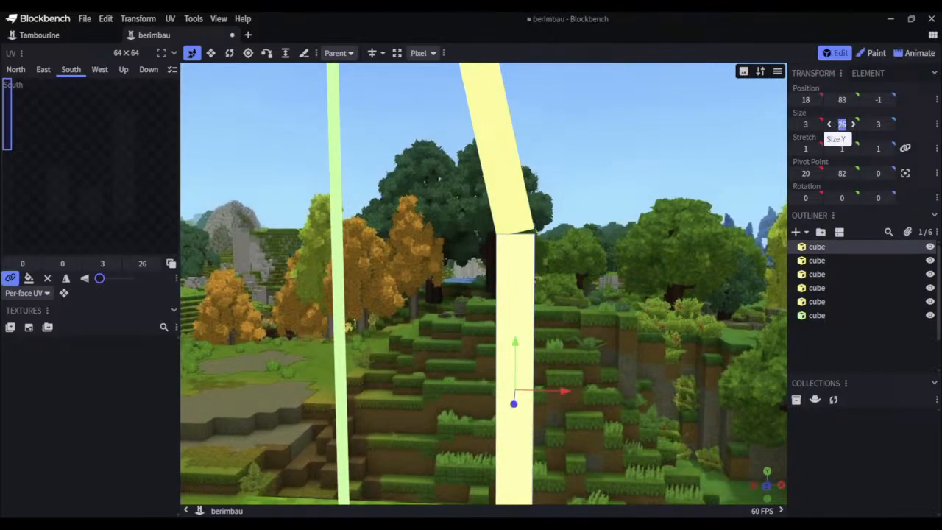
{"action": "type", "text": "276.7"}
{"action": "key", "text": "Return"}
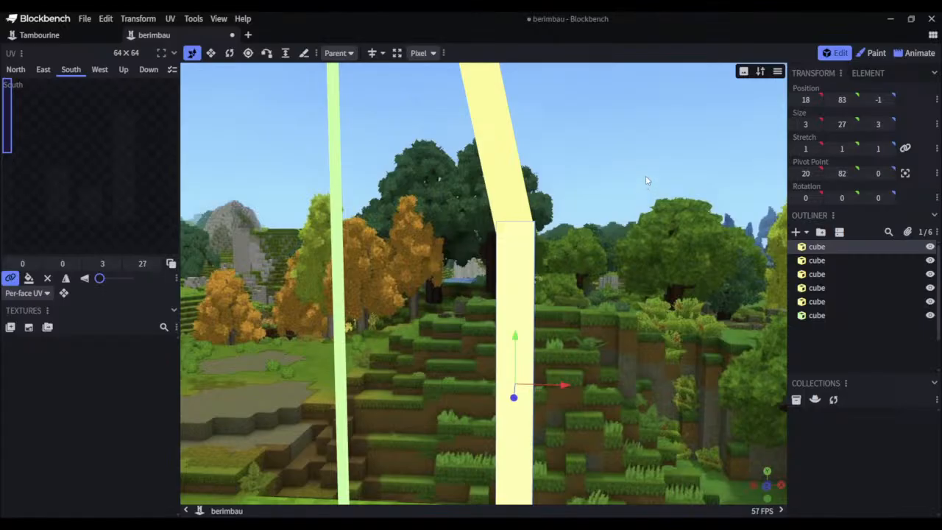
Try the second bow segment from the top at X 18.2, and settle on X 18.1
{"action": "right_click_drag", "start_coordinate": [495, 180], "coordinate": [482, 212]}
{"action": "left_click", "coordinate": [480, 213]}
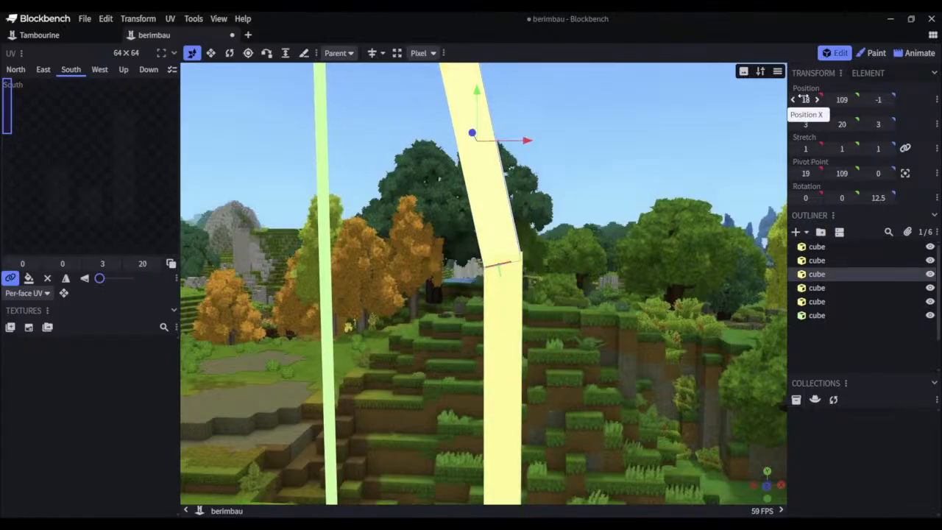
{"action": "type", "text": ".2"}
{"action": "key", "text": "Return"}
{"action": "left_click", "coordinate": [809, 100]}
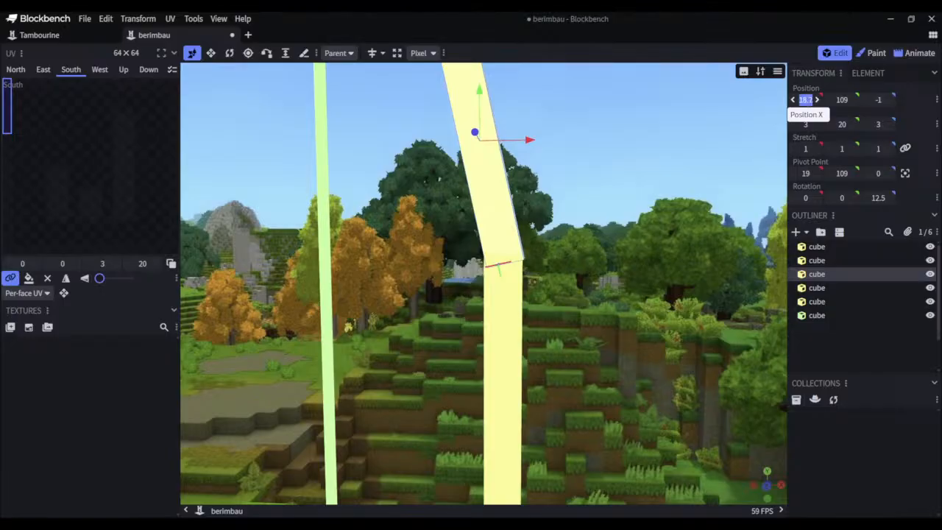
{"action": "left_click", "coordinate": [810, 100]}
{"action": "key", "text": "Return"}
Move the top bow segment to X 14.45 and Y 128 to meet the segment below it
{"action": "left_click_drag", "start_coordinate": [648, 125], "coordinate": [610, 246]}
{"action": "scroll", "coordinate": [611, 242], "scroll_direction": "down", "scroll_amount": 10}
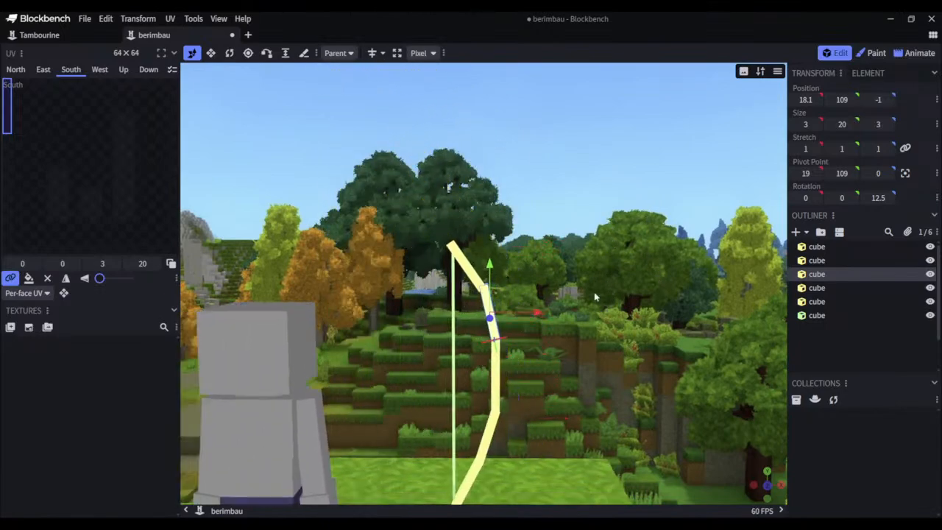
{"action": "right_click_drag", "start_coordinate": [595, 297], "coordinate": [617, 160]}
{"action": "scroll", "coordinate": [613, 278], "scroll_direction": "up", "scroll_amount": 10}
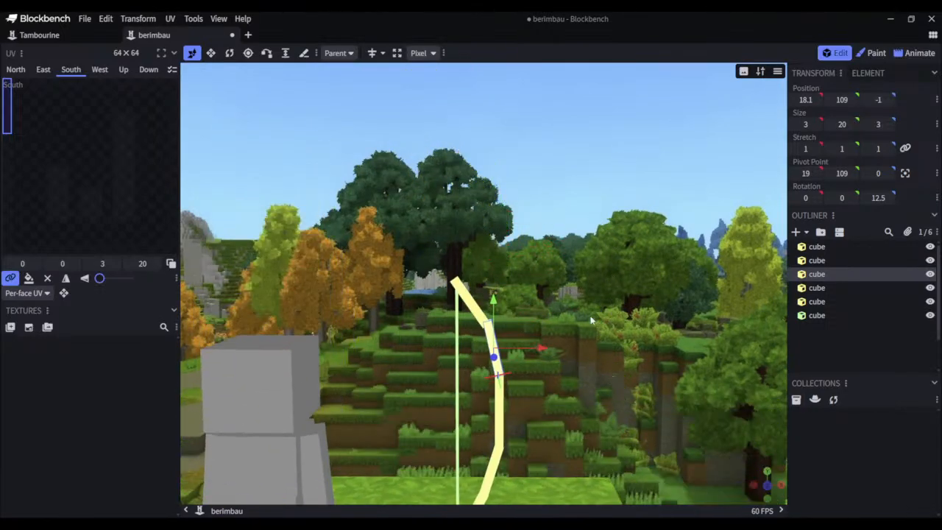
{"action": "right_click_drag", "start_coordinate": [586, 297], "coordinate": [589, 156]}
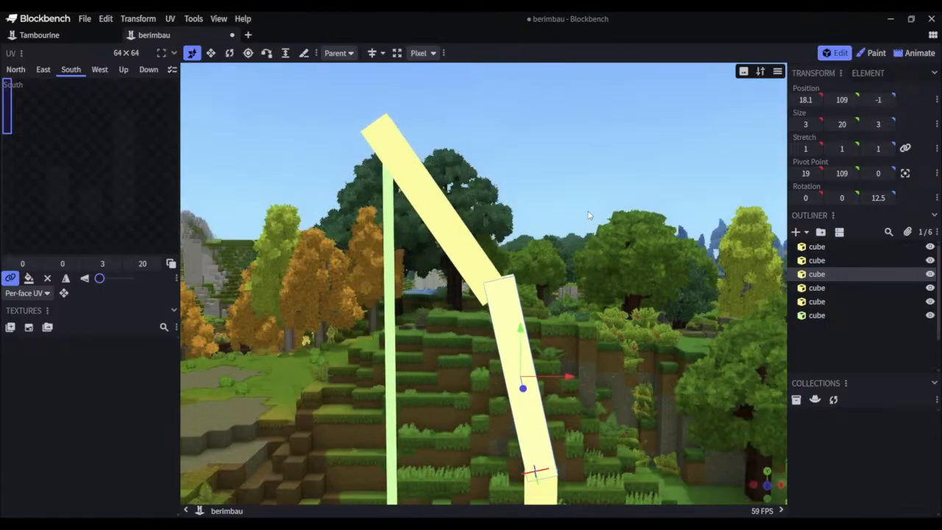
{"action": "left_click", "coordinate": [460, 247]}
{"action": "left_click_drag", "start_coordinate": [484, 212], "coordinate": [493, 212]}
{"action": "left_click_drag", "start_coordinate": [447, 175], "coordinate": [450, 156]}
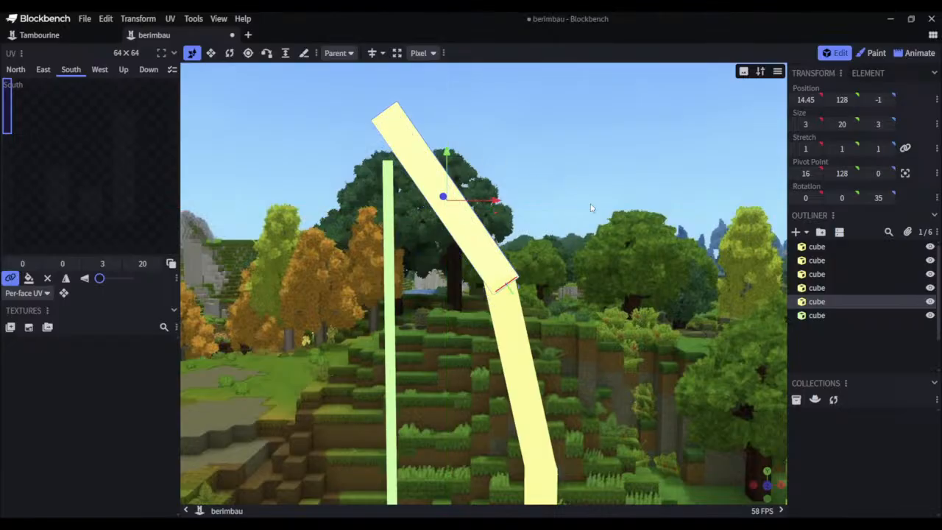
Fine-tune the top bow segment's X position, trying 14.4 and settling on 14.2
{"action": "left_click", "coordinate": [807, 99]}
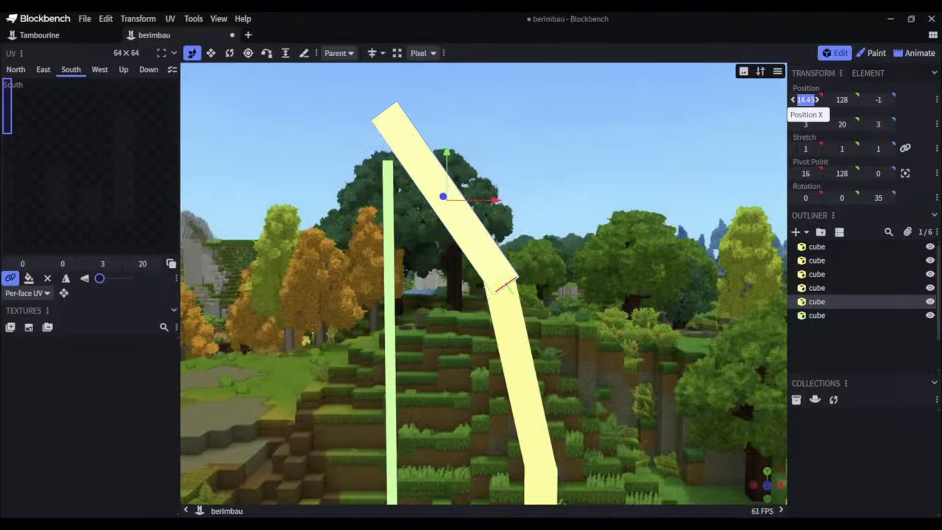
{"action": "type", "text": "14"}
{"action": "key", "text": "Return"}
{"action": "left_click", "coordinate": [808, 99]}
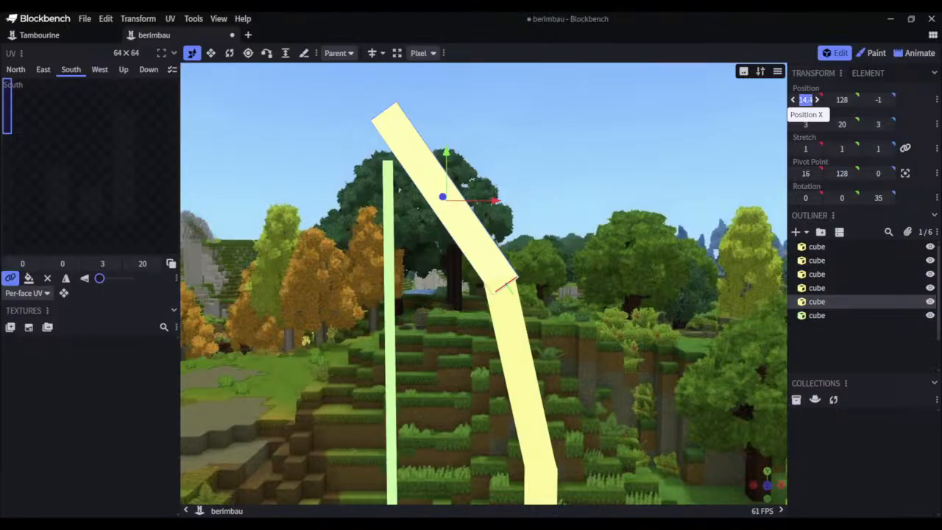
{"action": "type", "text": "14"}
{"action": "key", "text": "Return"}
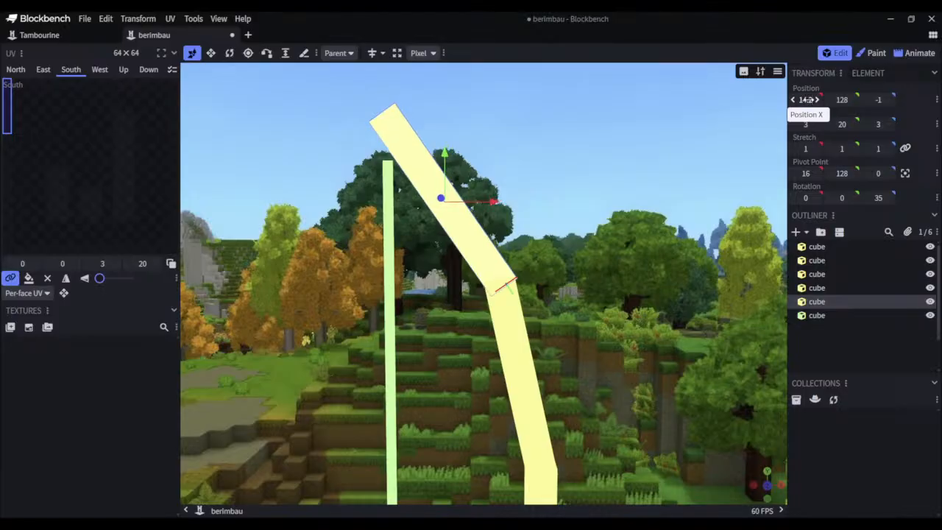
Lengthen the string to a Y size of 93 so that it reaches the top bow segment
{"action": "left_click", "coordinate": [396, 196]}
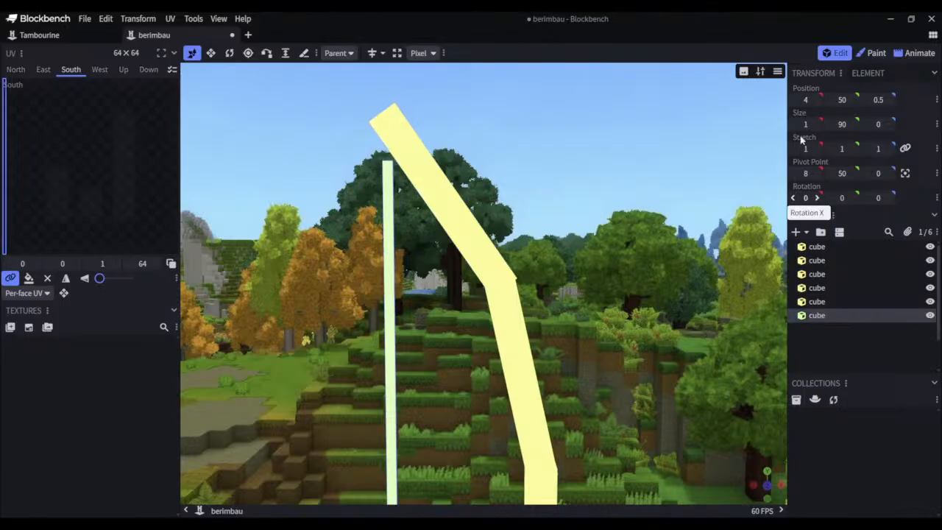
{"action": "left_click_drag", "start_coordinate": [848, 126], "coordinate": [863, 125]}
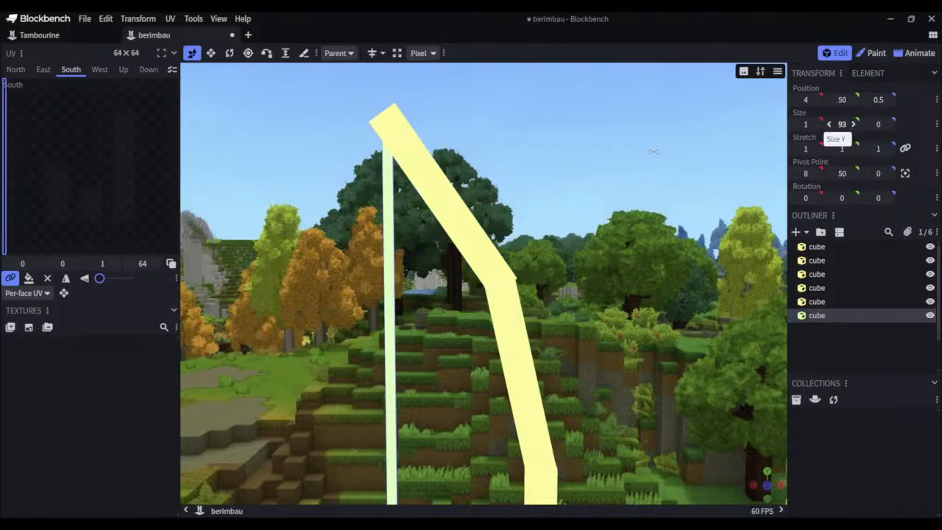
{"action": "left_click_drag", "start_coordinate": [532, 173], "coordinate": [557, 187]}
{"action": "scroll", "coordinate": [557, 187], "scroll_direction": "down", "scroll_amount": 8}
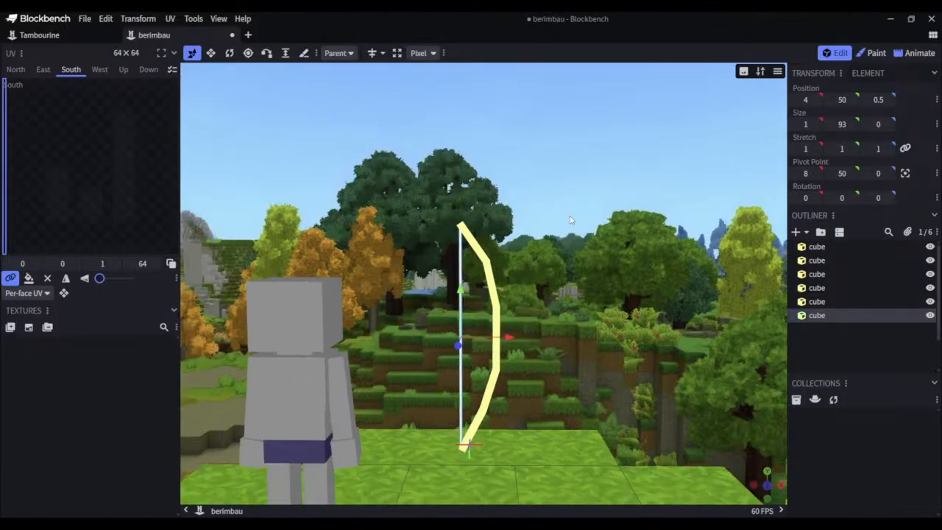
{"action": "right_click_drag", "start_coordinate": [568, 211], "coordinate": [572, 204]}
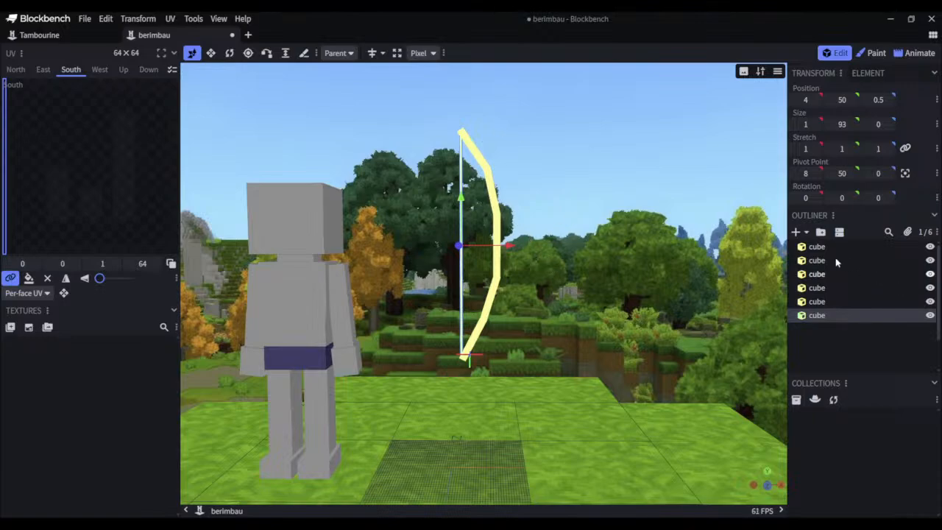
Select the five bow segment cubes, toggle their vertical UV mirroring on and off, and switch their UV mode to Box UV
{"action": "left_click", "coordinate": [817, 248]}
{"action": "left_click", "coordinate": [827, 303], "text": "shift"}
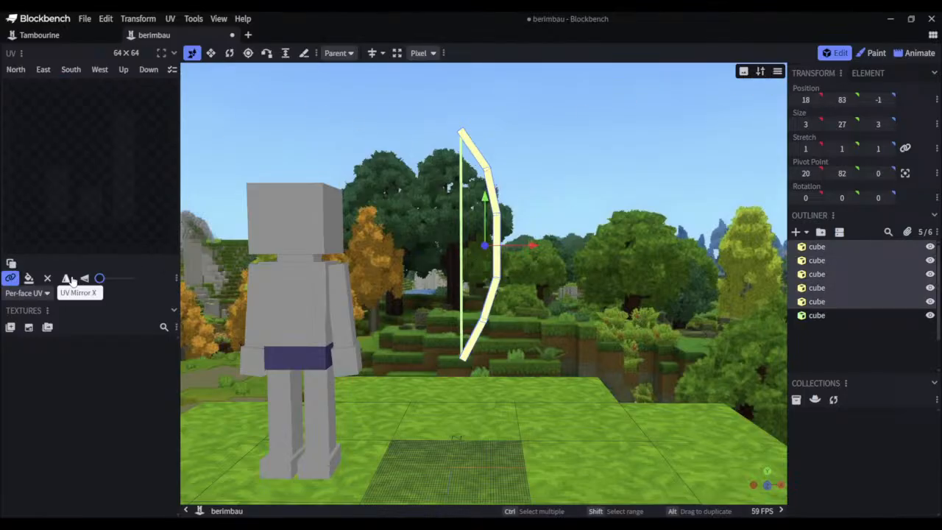
{"action": "left_click", "coordinate": [84, 279]}
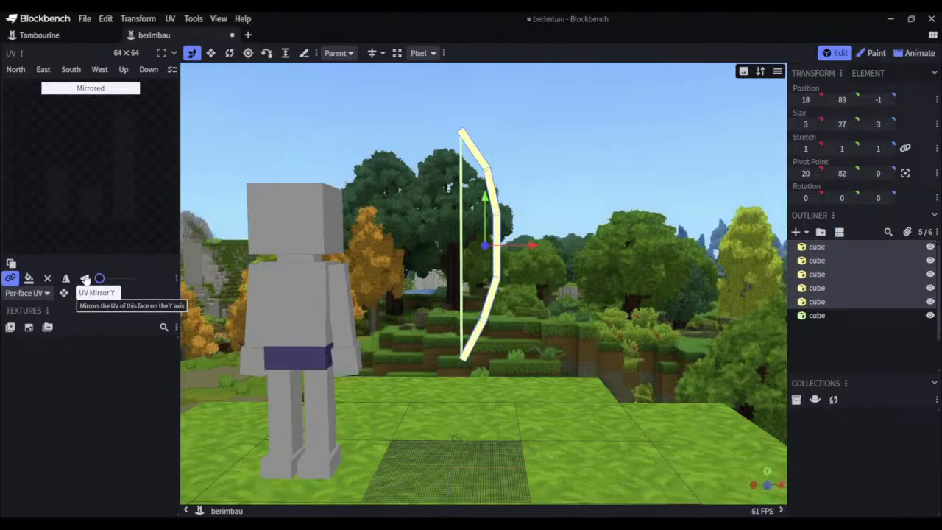
{"action": "left_click", "coordinate": [85, 279]}
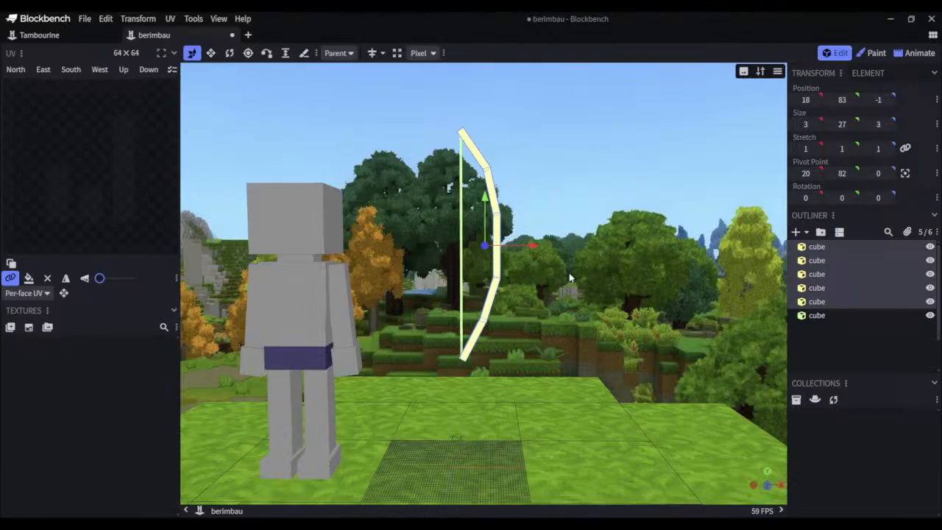
{"action": "right_click", "coordinate": [812, 285]}
{"action": "mouse_move", "coordinate": [876, 372]}
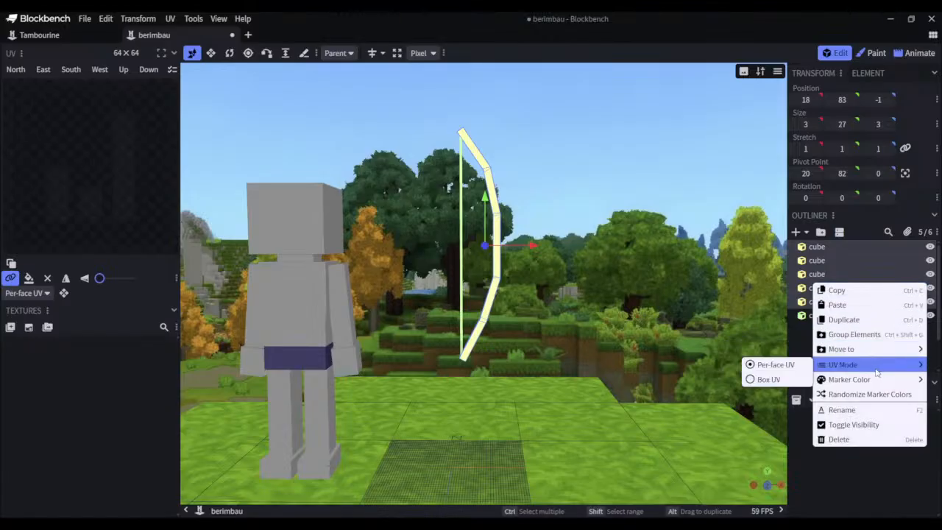
{"action": "left_click", "coordinate": [770, 379]}
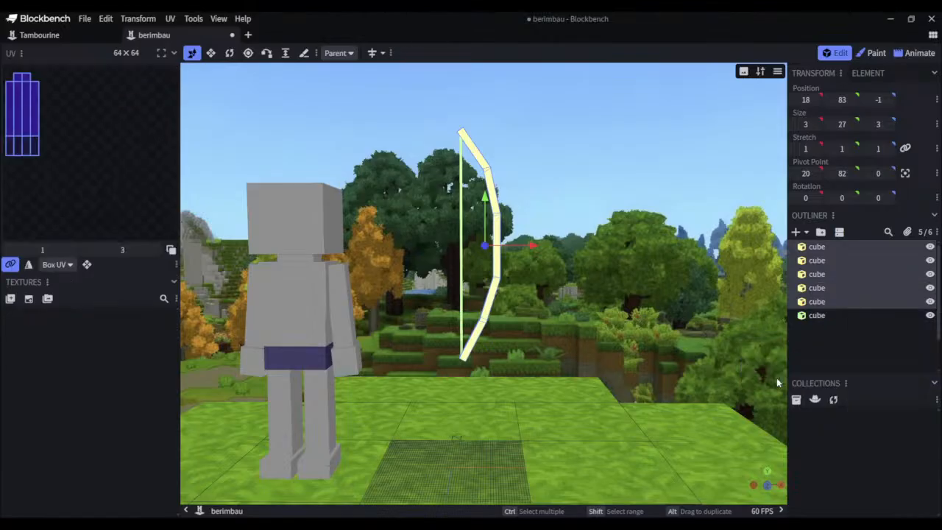
Move the vertical middle segment's UV layout clear of the other segments' to 20, 0, with the UV overlay of all cubes turned on
{"action": "left_click", "coordinate": [33, 150]}
{"action": "left_click_drag", "start_coordinate": [32, 154], "coordinate": [79, 150]}
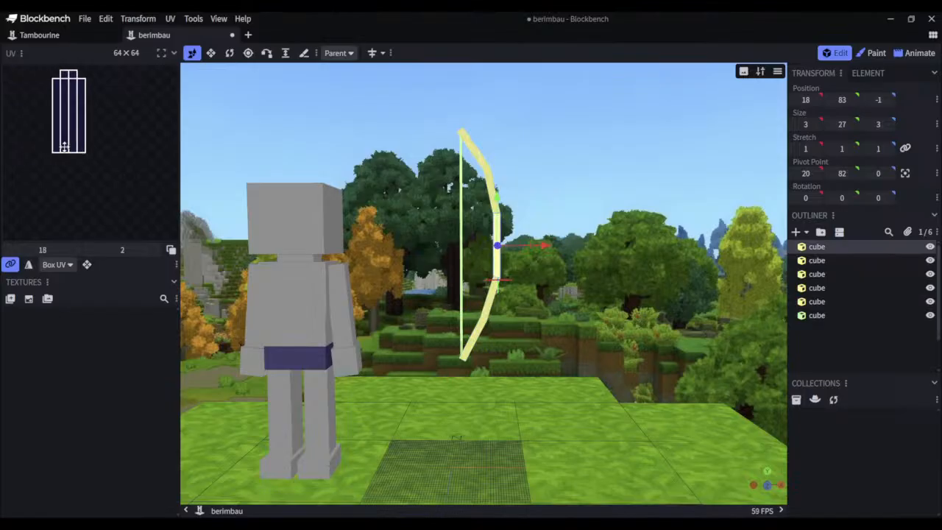
{"action": "left_click", "coordinate": [21, 124]}
{"action": "left_click", "coordinate": [170, 250]}
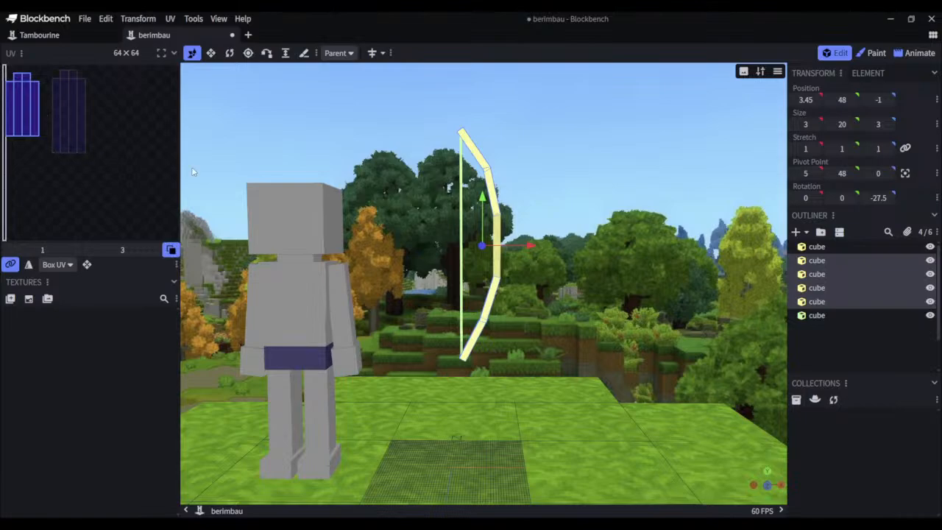
{"action": "left_click_drag", "start_coordinate": [64, 133], "coordinate": [74, 116]}
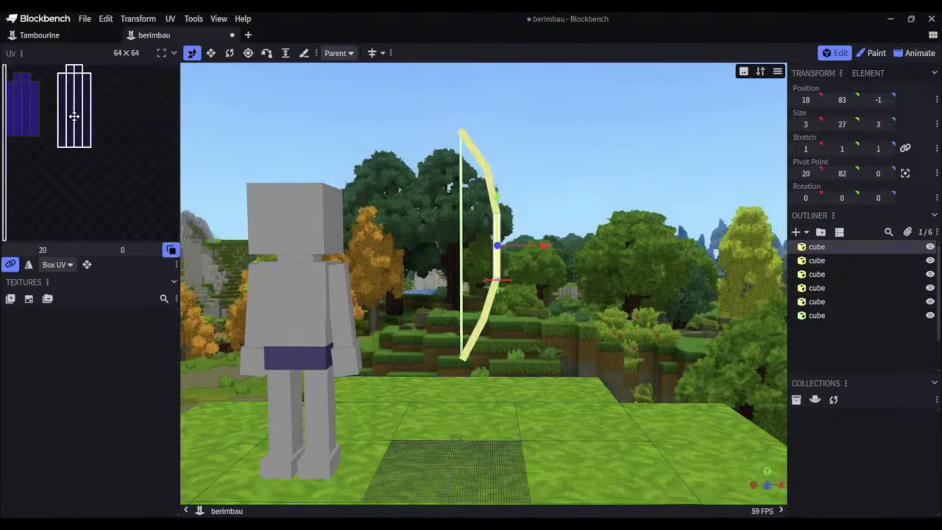
Set the project's texture size to 128 by 128
{"action": "left_click", "coordinate": [127, 58]}
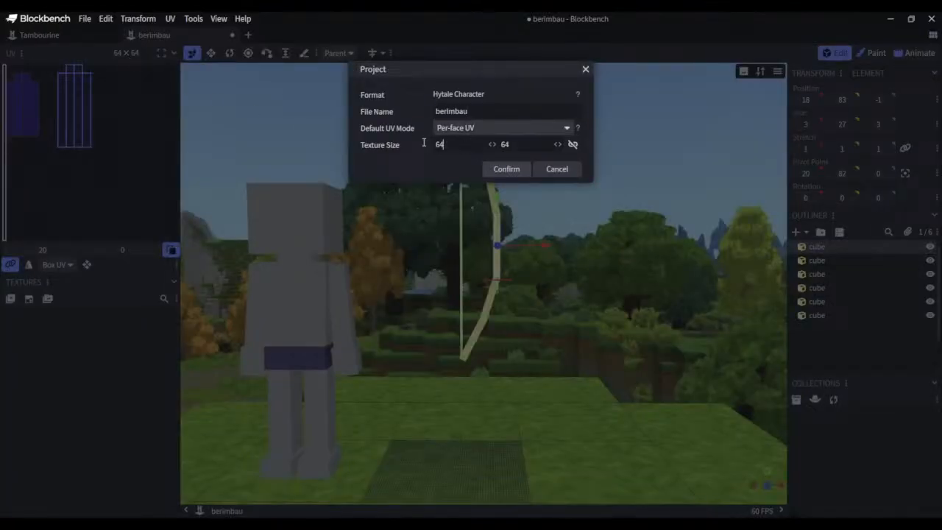
{"action": "left_click_drag", "start_coordinate": [445, 144], "coordinate": [413, 146]}
{"action": "type", "text": "128"}
{"action": "key", "text": "Tab"}
{"action": "type", "text": "128"}
{"action": "left_click", "coordinate": [507, 170]}
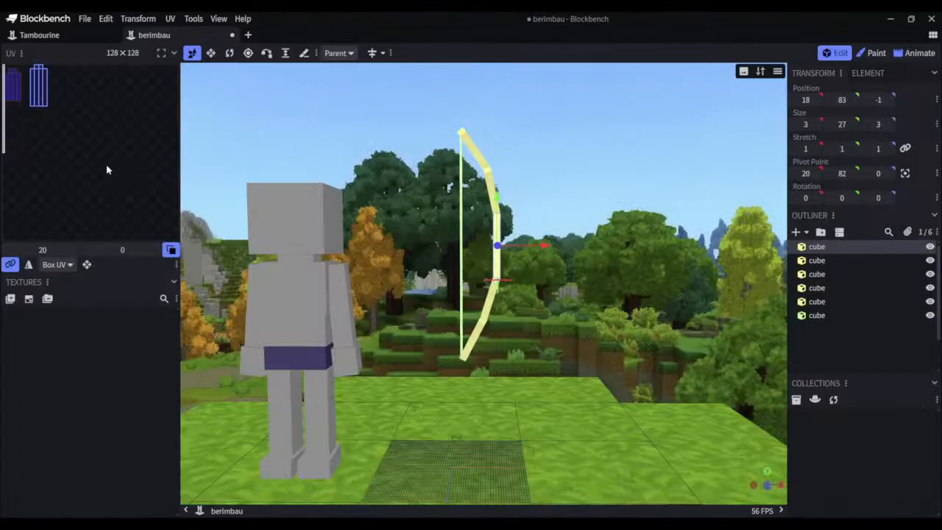
{"action": "right_click", "coordinate": [123, 179]}
{"action": "left_click", "coordinate": [116, 148]}
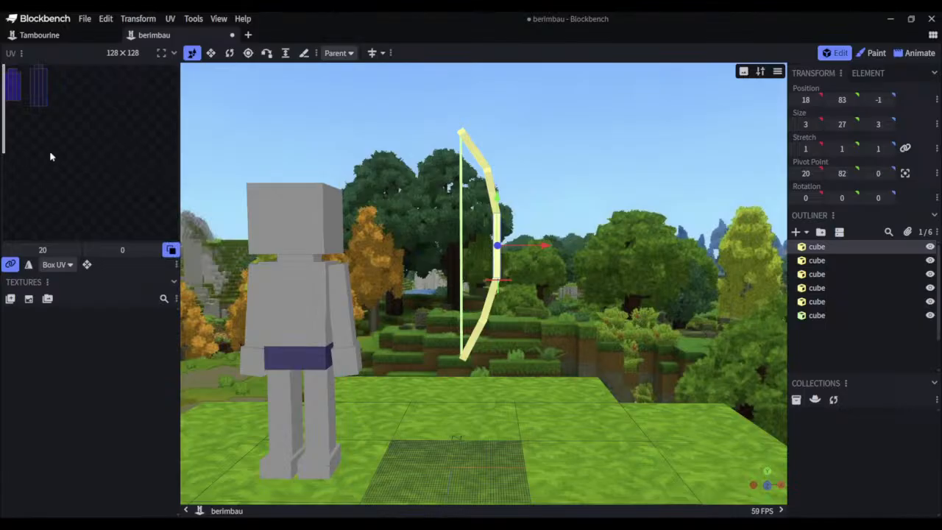
{"action": "left_click", "coordinate": [42, 94]}
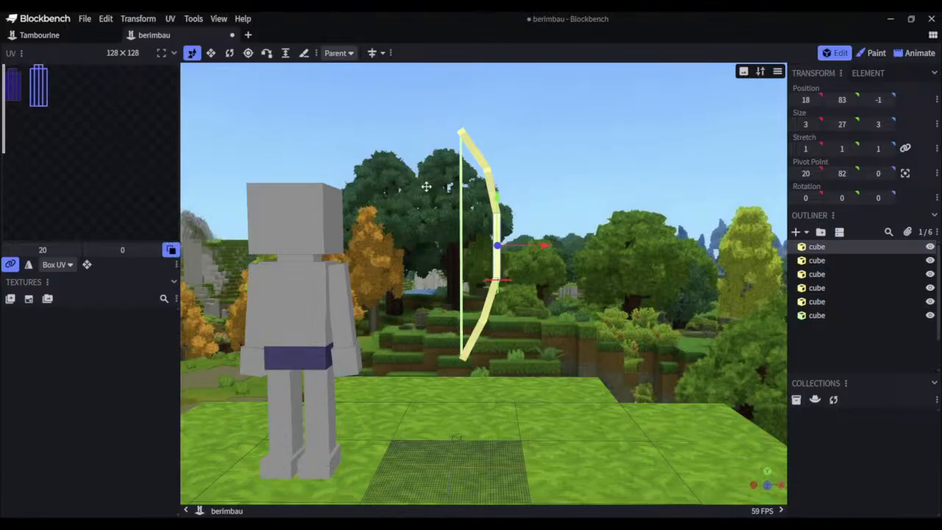
{"action": "left_click", "coordinate": [842, 262]}
{"action": "left_click", "coordinate": [574, 237]}
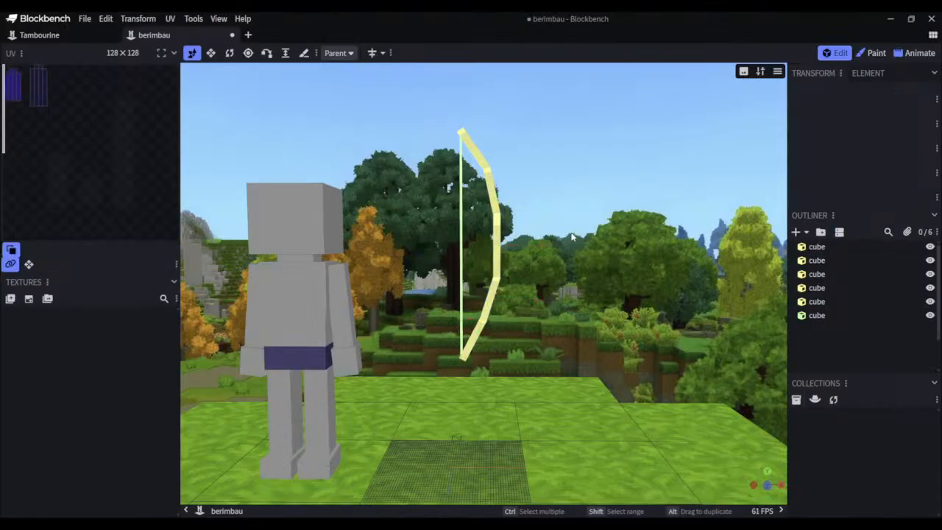
{"action": "mouse_move", "coordinate": [573, 213]}
{"action": "left_mouse_down"}
{"action": "mouse_move", "coordinate": [576, 225]}
{"action": "mouse_move", "coordinate": [565, 208]}
{"action": "mouse_move", "coordinate": [591, 211]}
{"action": "mouse_move", "coordinate": [544, 215]}
{"action": "mouse_move", "coordinate": [570, 228]}
{"action": "left_mouse_up"}
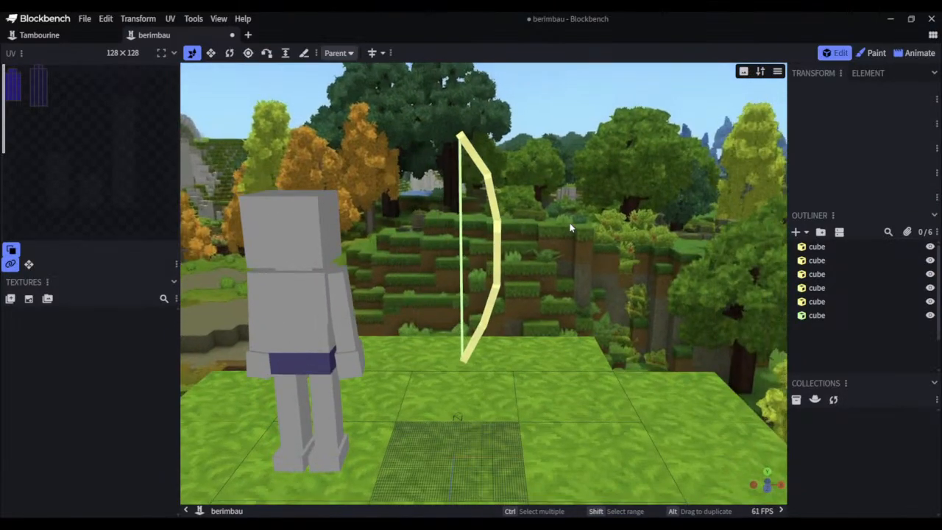
{"action": "left_click_drag", "start_coordinate": [574, 228], "coordinate": [574, 201]}
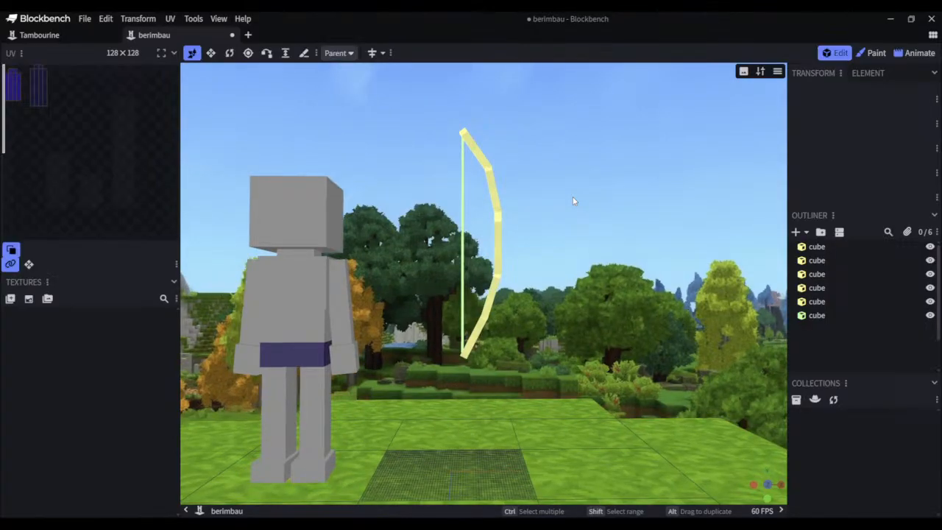
{"action": "left_click_drag", "start_coordinate": [548, 172], "coordinate": [549, 183]}
Select all six cubes and try to rotate the whole berimbau, leaving mirror modeling off, and undo the rotation
{"action": "key", "text": "ctrl+a"}
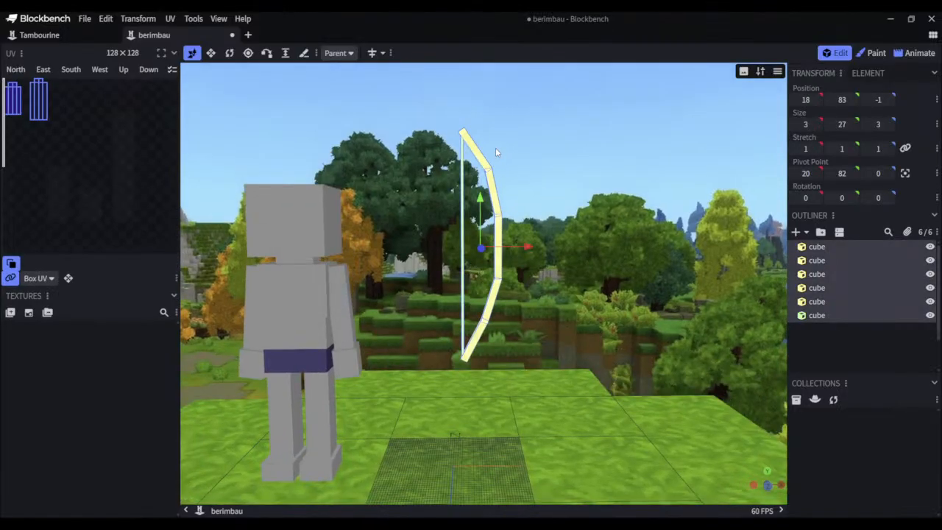
{"action": "left_click", "coordinate": [229, 52]}
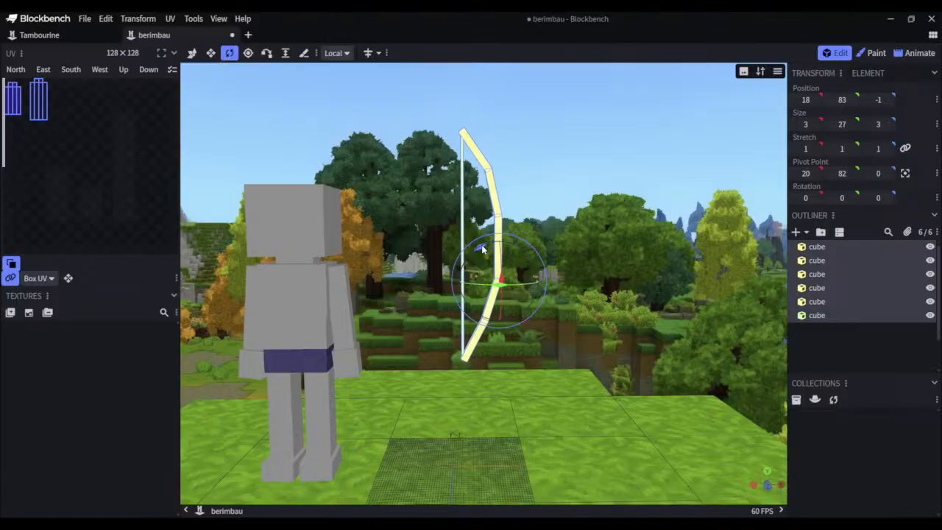
{"action": "left_click_drag", "start_coordinate": [482, 251], "coordinate": [427, 314]}
{"action": "key", "text": "ctrl+z"}
{"action": "left_click_drag", "start_coordinate": [481, 250], "coordinate": [456, 192]}
{"action": "mouse_move", "coordinate": [442, 191]}
{"action": "left_mouse_down"}
{"action": "mouse_move", "coordinate": [440, 182]}
{"action": "mouse_move", "coordinate": [437, 192]}
{"action": "left_mouse_up"}
{"action": "left_click", "coordinate": [378, 55]}
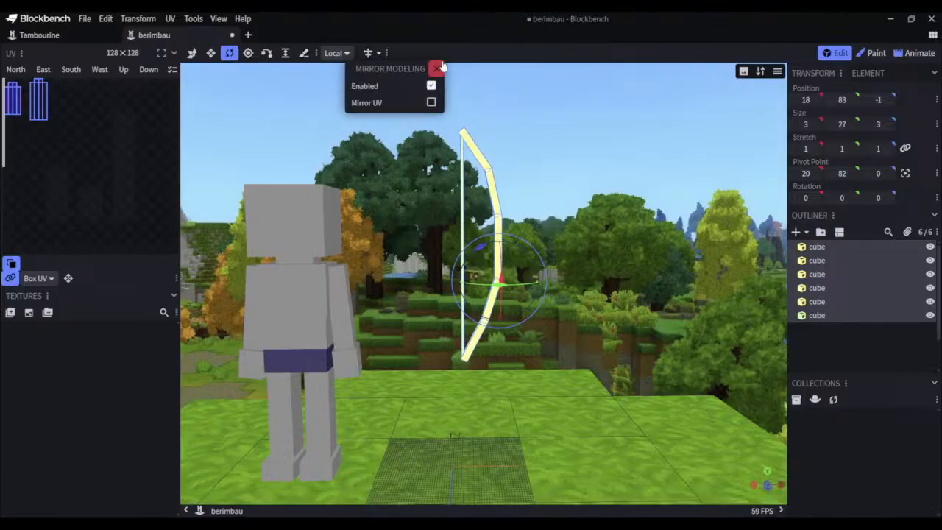
{"action": "left_click", "coordinate": [439, 68]}
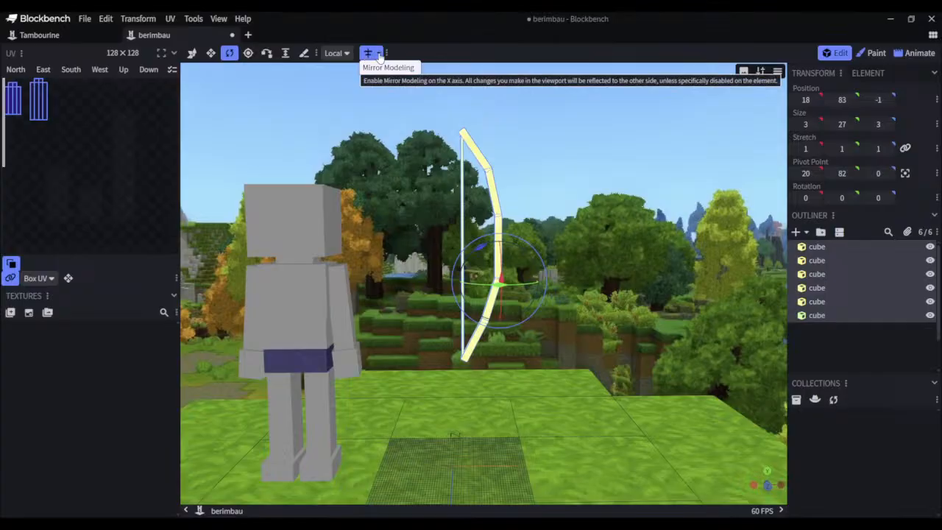
{"action": "left_click_drag", "start_coordinate": [537, 153], "coordinate": [391, 246]}
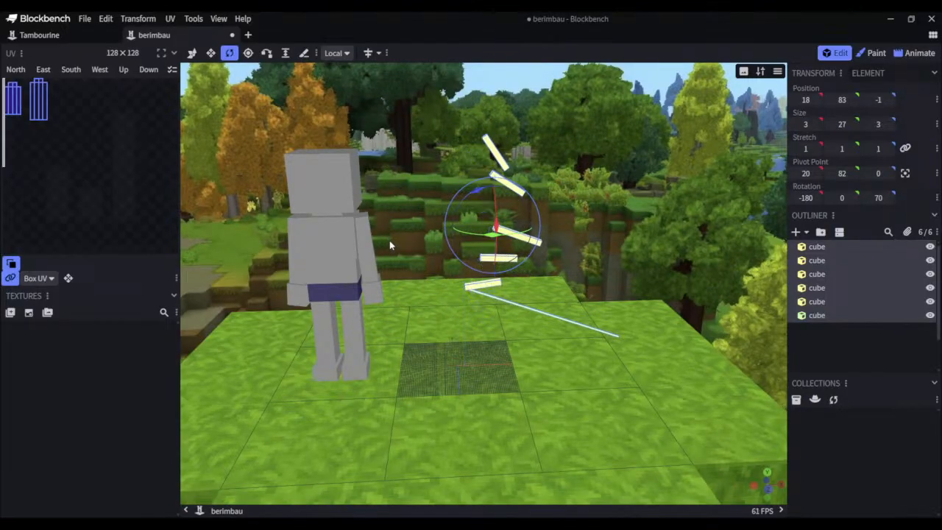
{"action": "key", "text": "ctrl+z"}
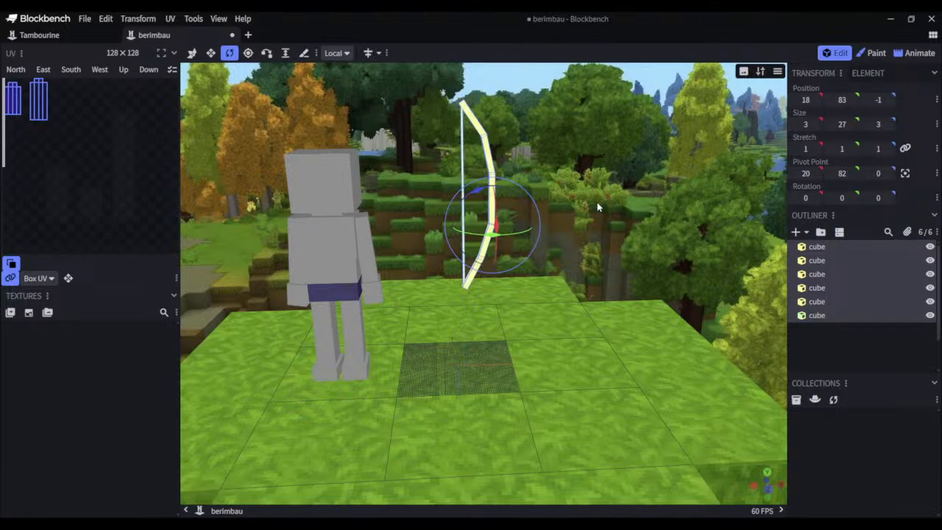
Add a cube near the bow's lower end at position 33, 65, -1 and size it 10 by 10 by 10
{"action": "right_click", "coordinate": [597, 208]}
{"action": "left_click", "coordinate": [732, 171]}
{"action": "left_click", "coordinate": [796, 233]}
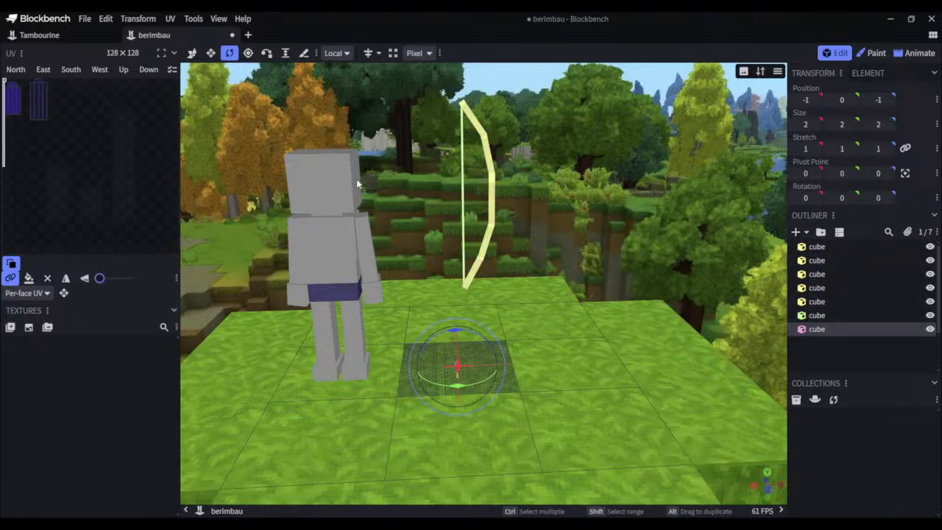
{"action": "key", "text": "v"}
{"action": "left_click_drag", "start_coordinate": [455, 324], "coordinate": [450, 214]}
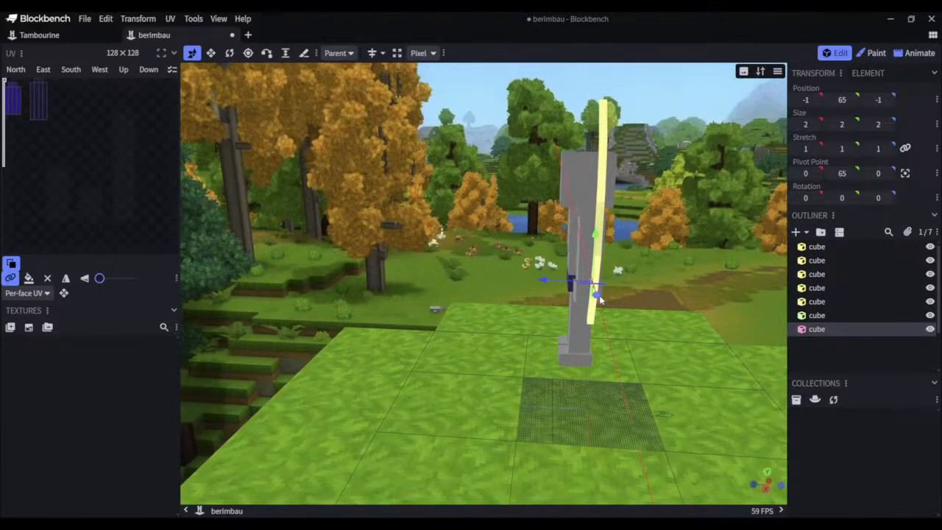
{"action": "left_click_drag", "start_coordinate": [600, 298], "coordinate": [606, 331]}
{"action": "left_click_drag", "start_coordinate": [653, 300], "coordinate": [626, 298]}
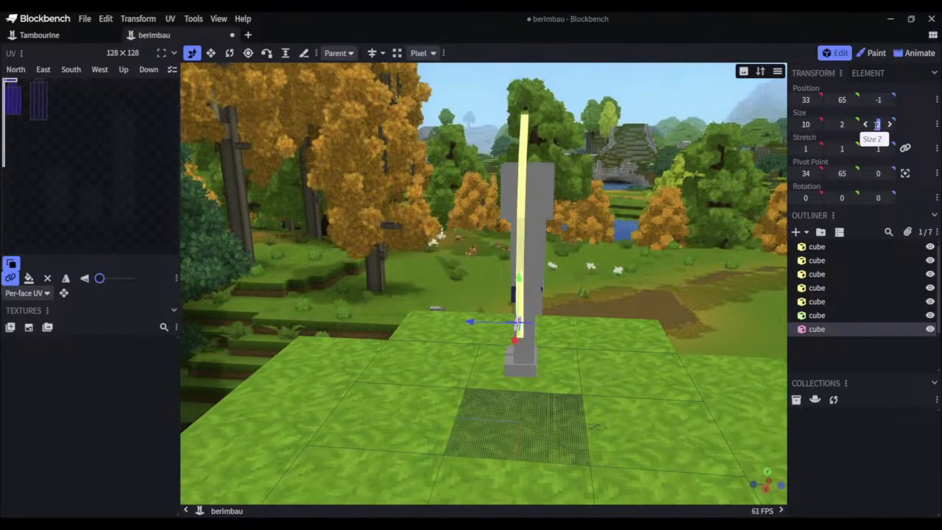
{"action": "left_click", "coordinate": [791, 163]}
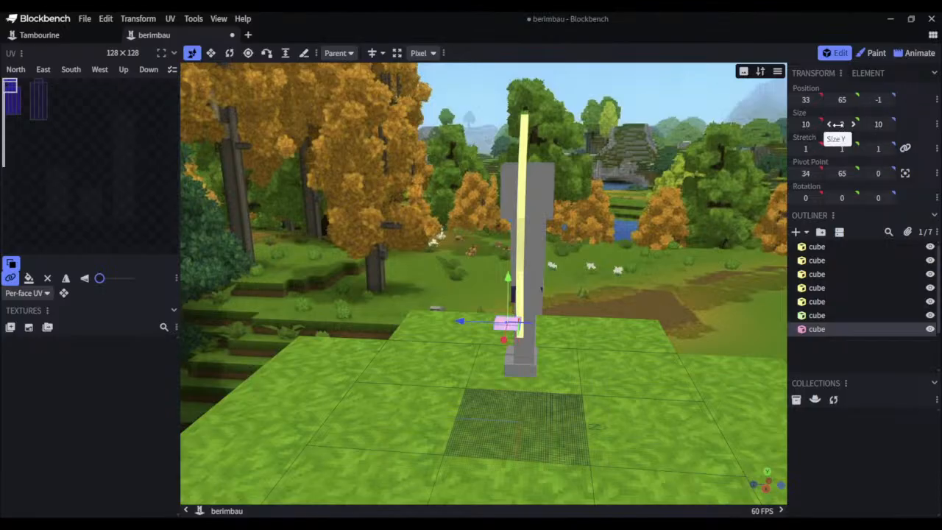
{"action": "key", "text": "Return"}
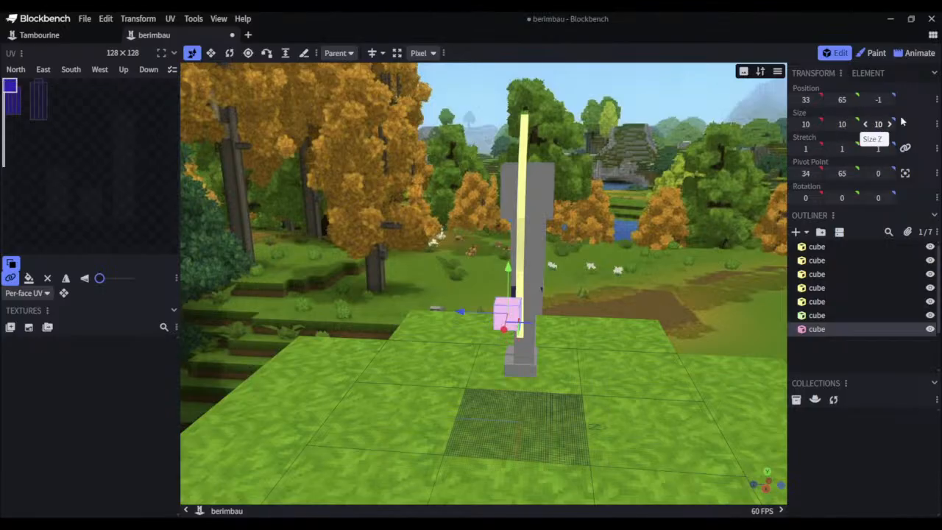
Move the new cube against the bow's lower part, to position 18, 65, -4
{"action": "left_click_drag", "start_coordinate": [685, 257], "coordinate": [743, 246]}
{"action": "right_click_drag", "start_coordinate": [700, 249], "coordinate": [728, 251]}
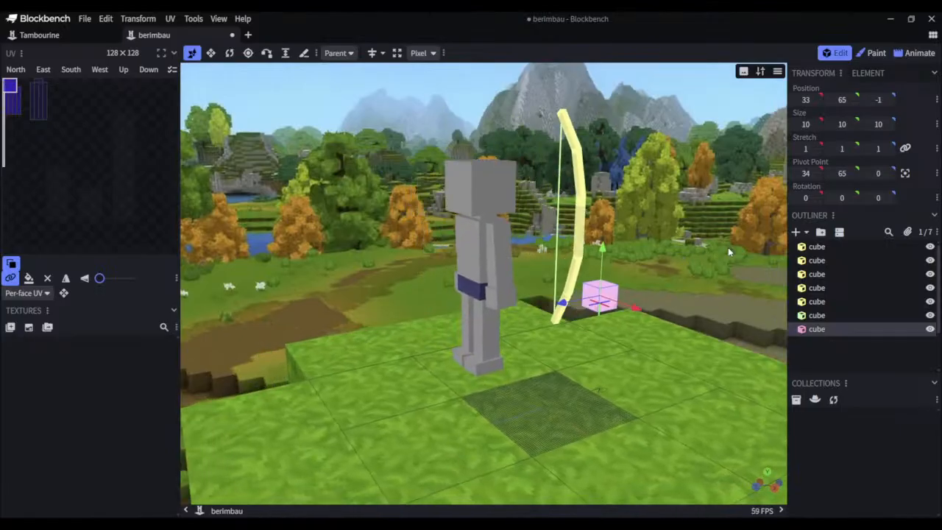
{"action": "left_click_drag", "start_coordinate": [677, 254], "coordinate": [686, 306]}
{"action": "left_click_drag", "start_coordinate": [594, 322], "coordinate": [562, 322]}
{"action": "right_click_drag", "start_coordinate": [613, 289], "coordinate": [479, 341]}
{"action": "left_click_drag", "start_coordinate": [478, 338], "coordinate": [365, 379]}
{"action": "scroll", "coordinate": [377, 352], "scroll_direction": "up", "scroll_amount": 4}
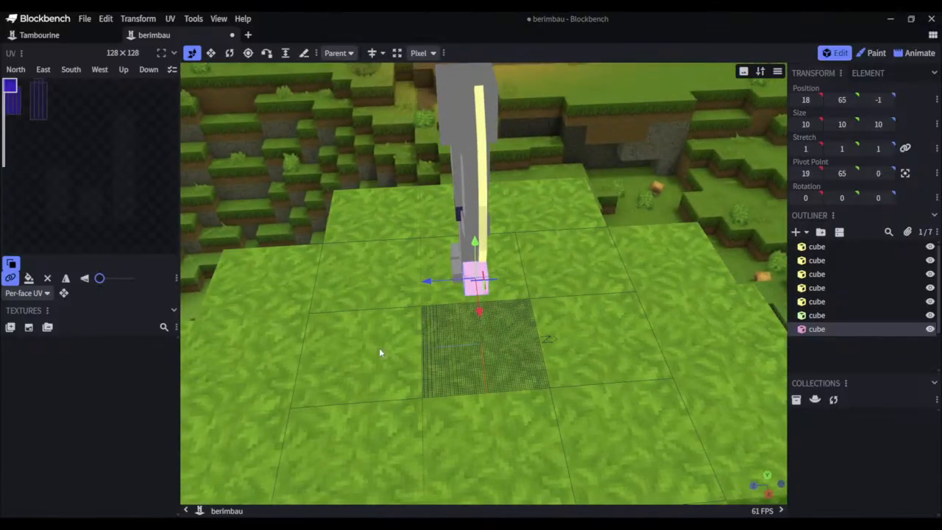
{"action": "left_click_drag", "start_coordinate": [428, 284], "coordinate": [439, 285]}
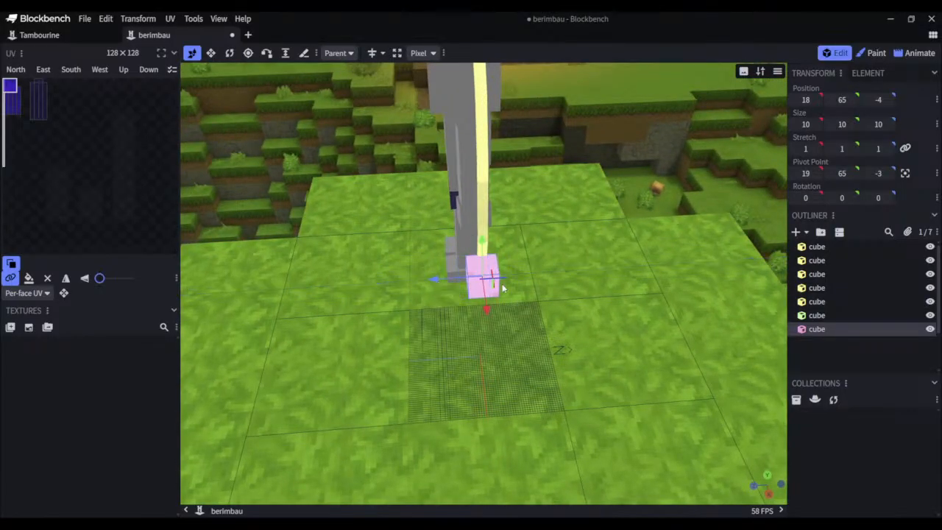
Resize the new cube to 12 by 12 by 12 and move it to Z position -6
{"action": "left_click_drag", "start_coordinate": [555, 289], "coordinate": [519, 291]}
{"action": "scroll", "coordinate": [505, 279], "scroll_direction": "up", "scroll_amount": 4}
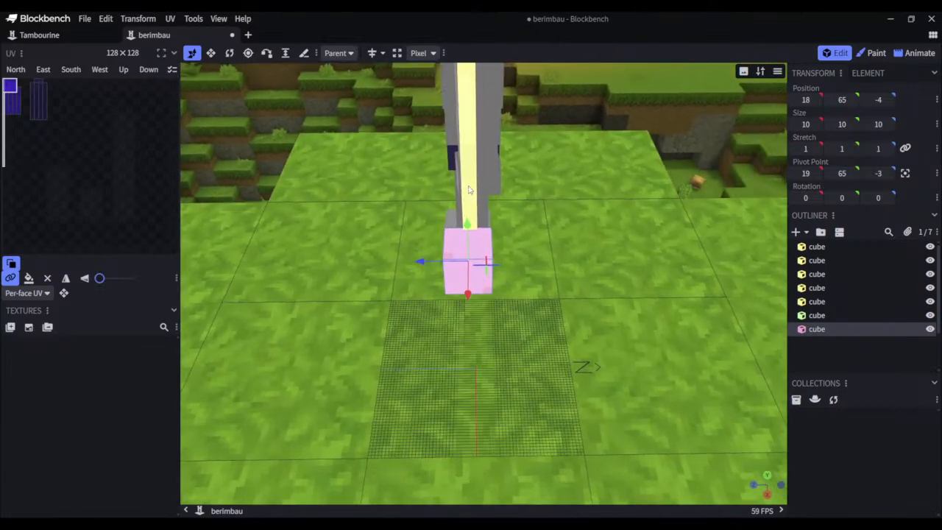
{"action": "left_click", "coordinate": [806, 124]}
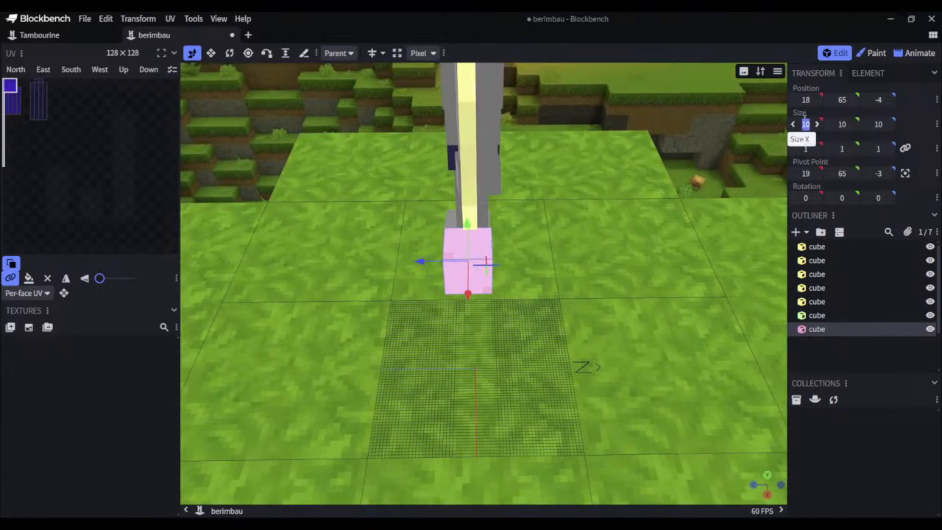
{"action": "key", "text": "Return"}
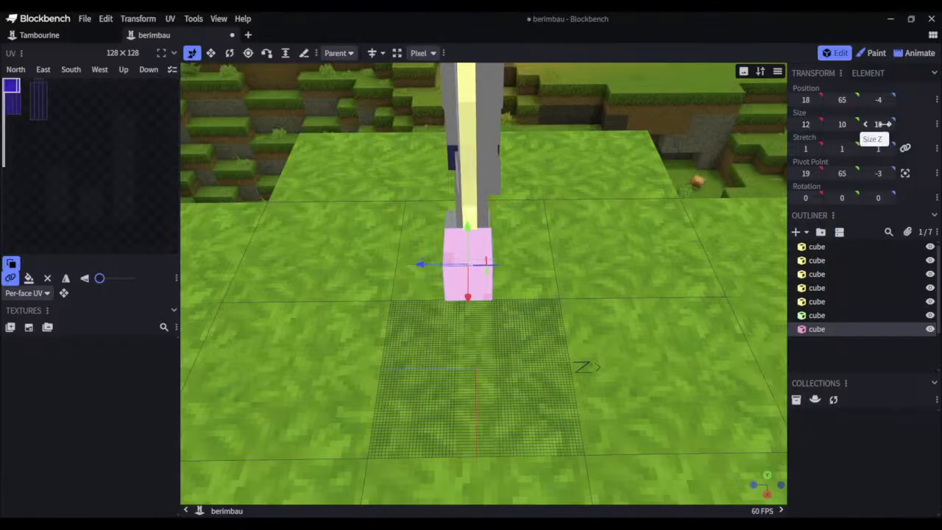
{"action": "type", "text": "12"}
{"action": "key", "text": "Return"}
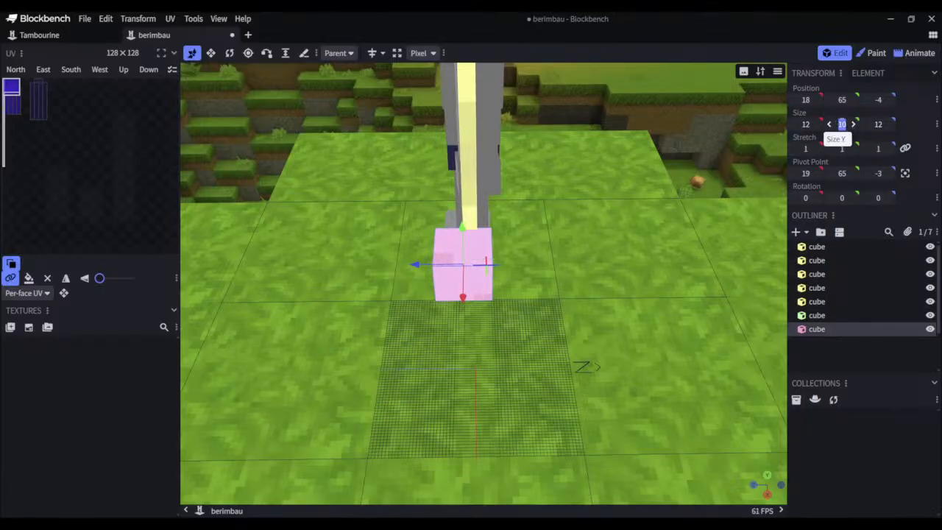
{"action": "type", "text": "12"}
{"action": "key", "text": "Return"}
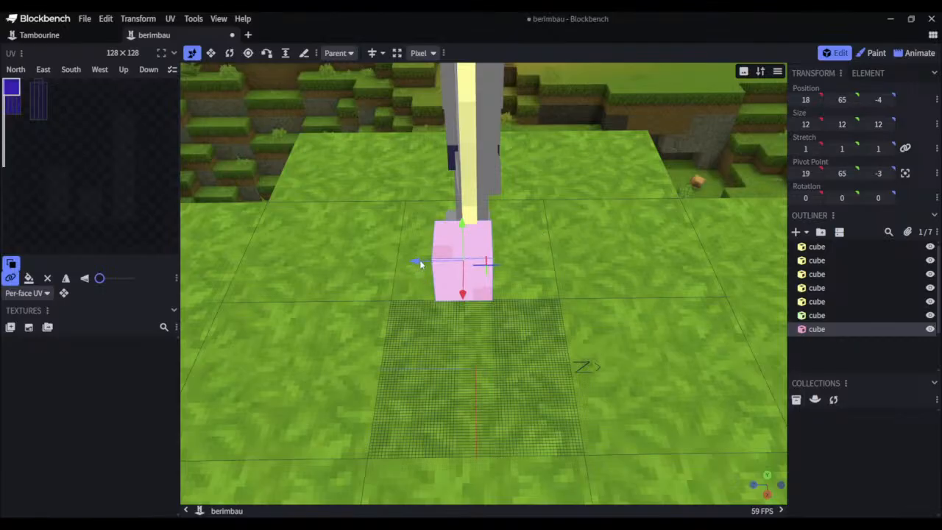
{"action": "left_click_drag", "start_coordinate": [420, 264], "coordinate": [429, 264]}
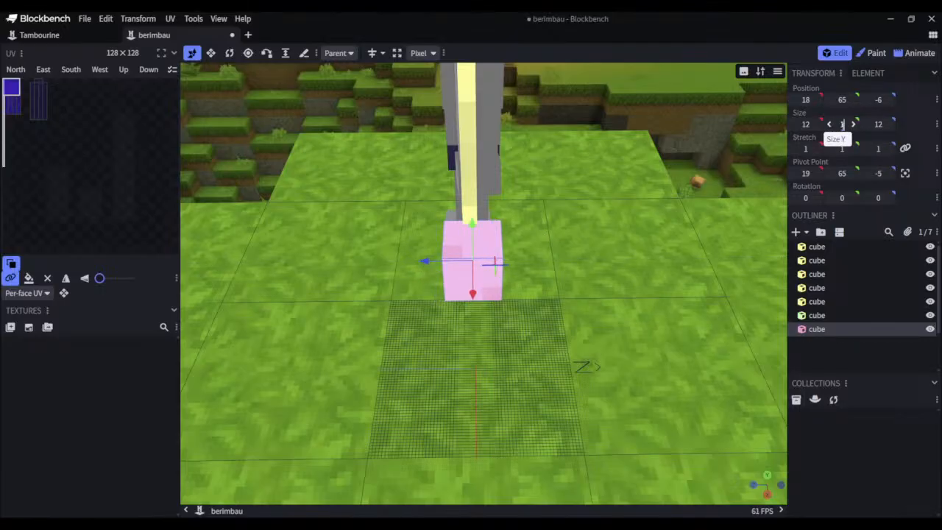
Resize the new cube to 11 by 11 by 11 and move it to Z position -5
{"action": "left_click_drag", "start_coordinate": [842, 125], "coordinate": [842, 124]}
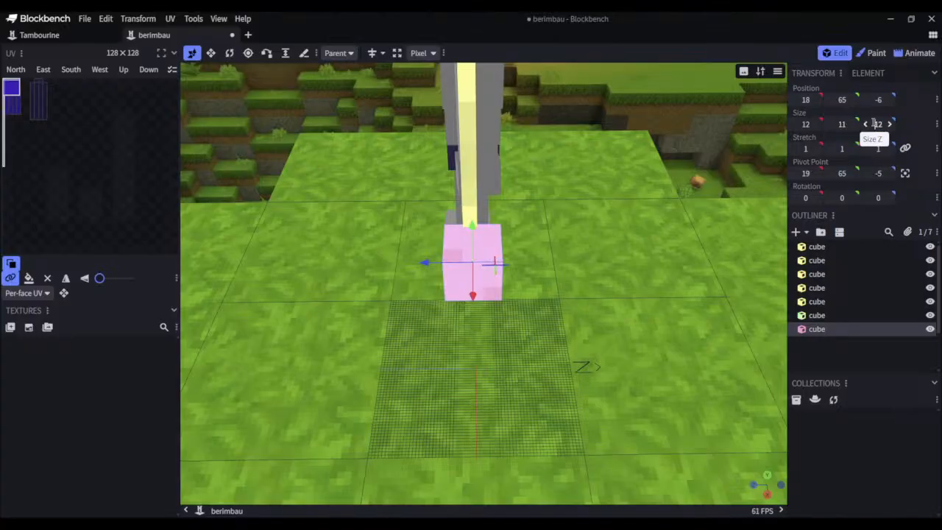
{"action": "left_click", "coordinate": [866, 124]}
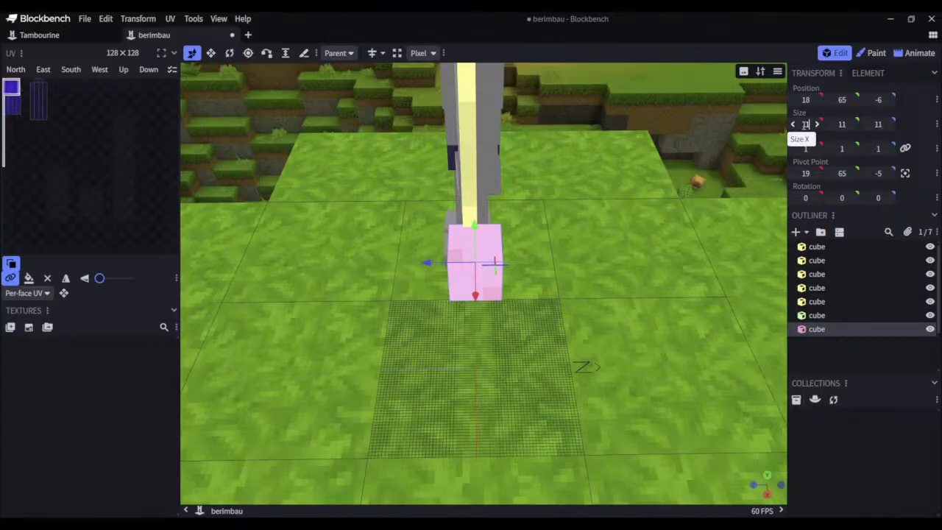
{"action": "left_click_drag", "start_coordinate": [806, 125], "coordinate": [803, 124]}
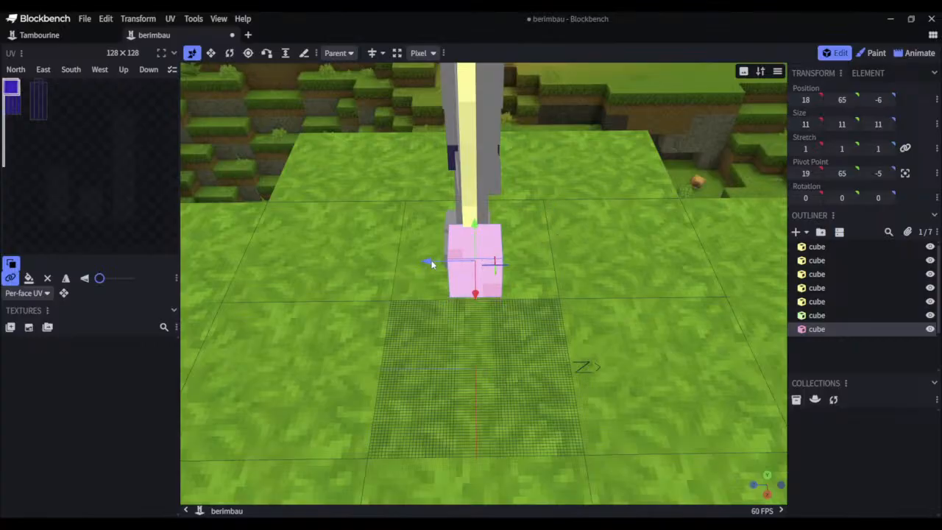
{"action": "left_click_drag", "start_coordinate": [431, 263], "coordinate": [426, 262]}
{"action": "left_click", "coordinate": [557, 232]}
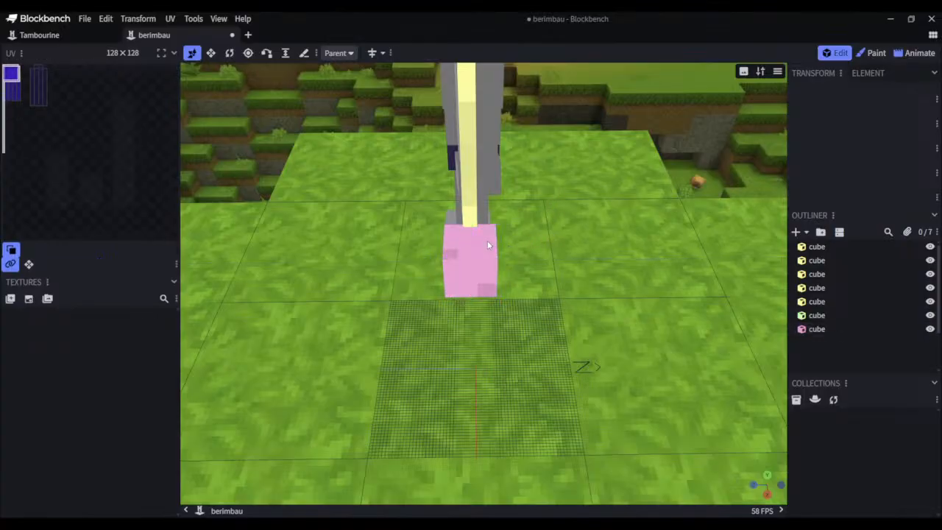
Lower the new cube along the bow's bottom curve to position 17, 59, -5
{"action": "left_click_drag", "start_coordinate": [581, 230], "coordinate": [507, 264]}
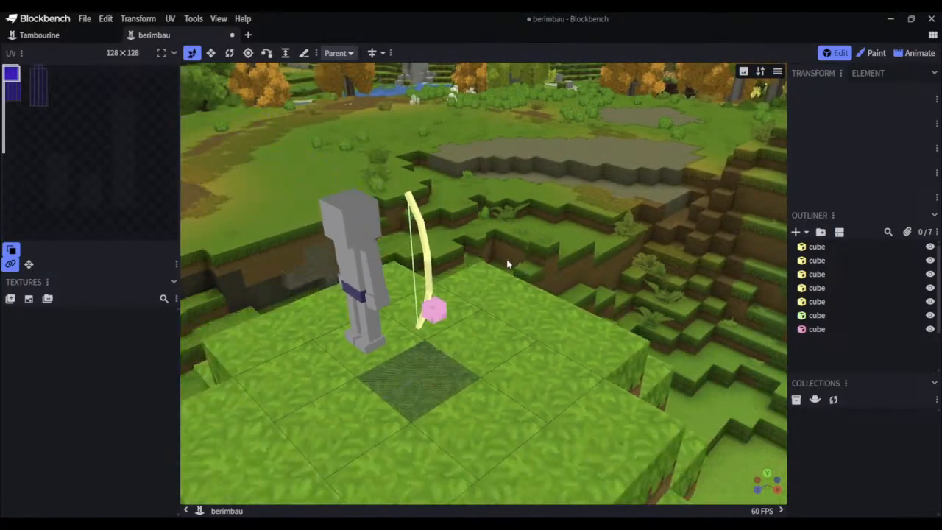
{"action": "right_click_drag", "start_coordinate": [507, 260], "coordinate": [614, 293]}
{"action": "scroll", "coordinate": [614, 293], "scroll_direction": "up", "scroll_amount": 6}
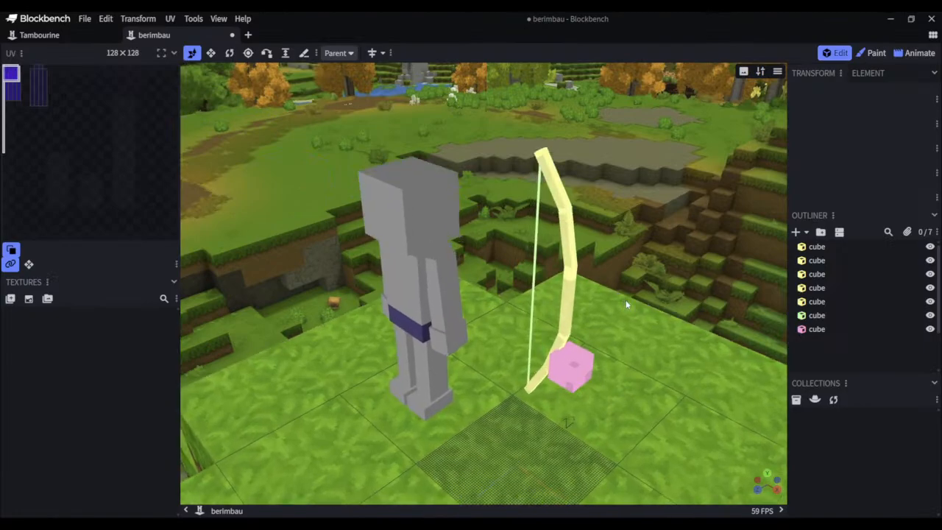
{"action": "left_click_drag", "start_coordinate": [625, 299], "coordinate": [570, 250]}
{"action": "left_click", "coordinate": [532, 300]}
{"action": "scroll", "coordinate": [570, 250], "scroll_direction": "up", "scroll_amount": 4}
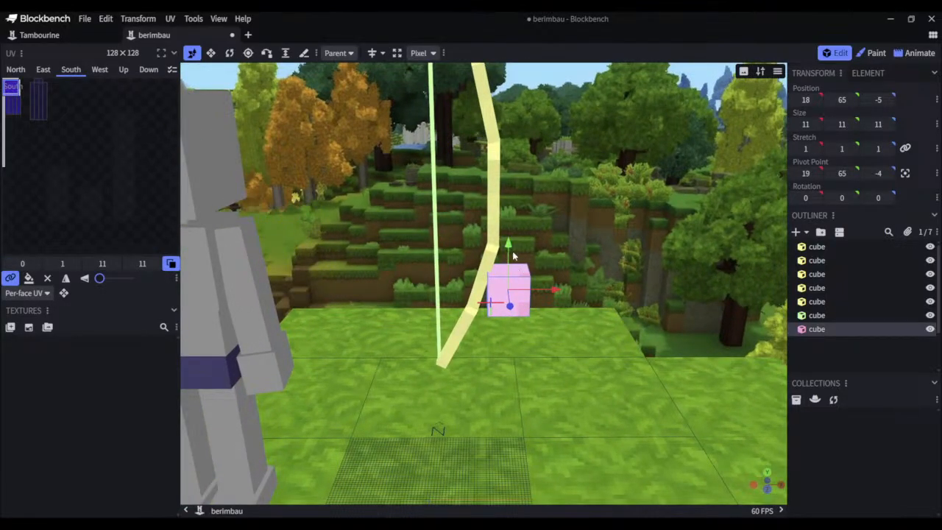
{"action": "left_click_drag", "start_coordinate": [514, 256], "coordinate": [550, 319]}
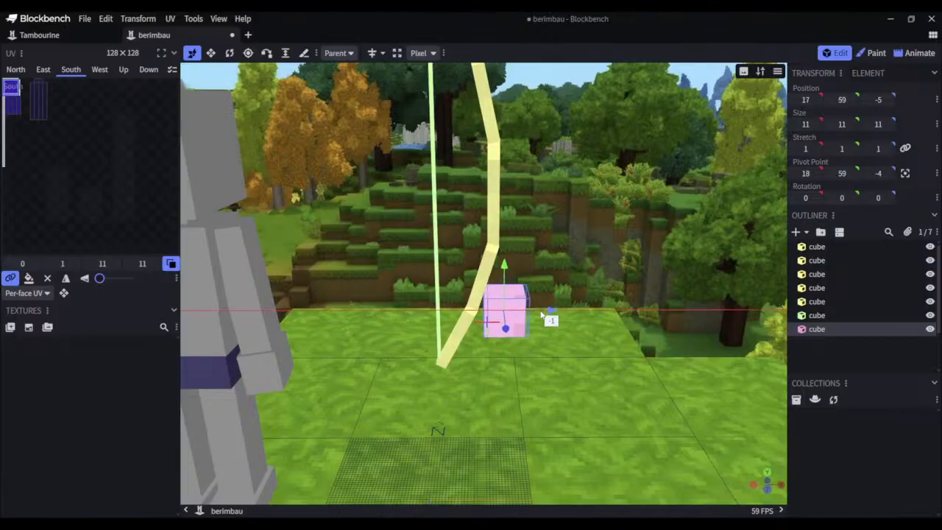
Rotate the resonator cube -17.5 degrees about Z to follow the slant of the bow's lower curve
{"action": "left_click", "coordinate": [237, 56]}
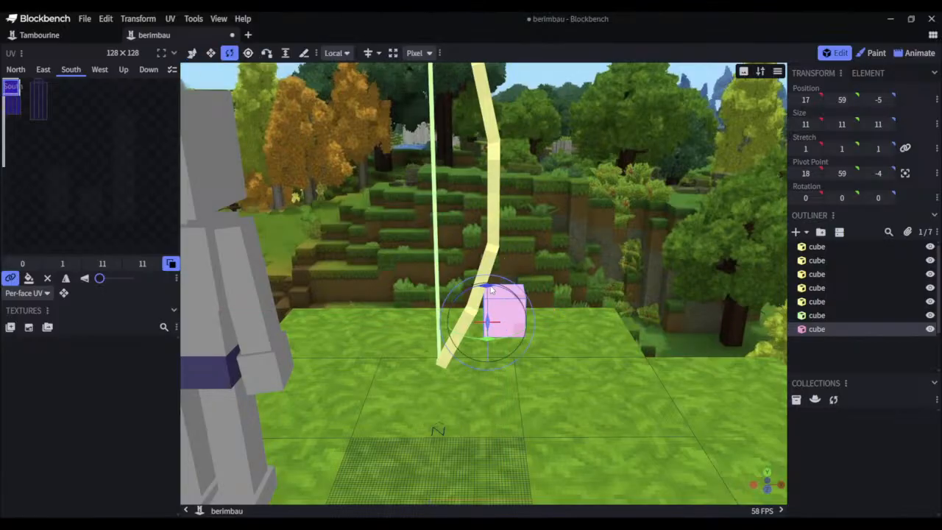
{"action": "left_click_drag", "start_coordinate": [491, 290], "coordinate": [501, 290]}
{"action": "key", "text": "ctrl+z"}
{"action": "right_click_drag", "start_coordinate": [578, 270], "coordinate": [574, 245]}
{"action": "left_click_drag", "start_coordinate": [547, 269], "coordinate": [544, 258]}
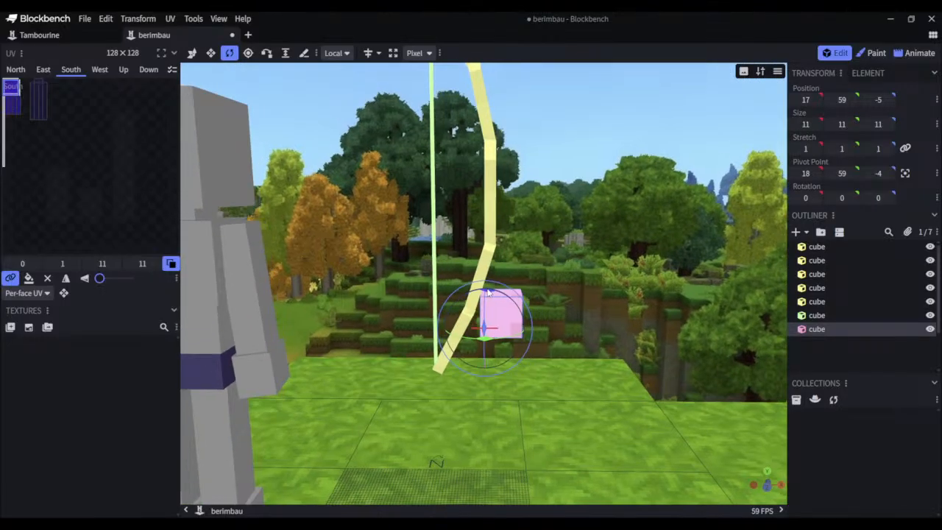
{"action": "left_click_drag", "start_coordinate": [493, 292], "coordinate": [506, 294]}
Move the rotated resonator cube against the outside of the bow's lower curve, to position 14, 62, -5
{"action": "key", "text": "v"}
{"action": "left_click_drag", "start_coordinate": [547, 321], "coordinate": [523, 321]}
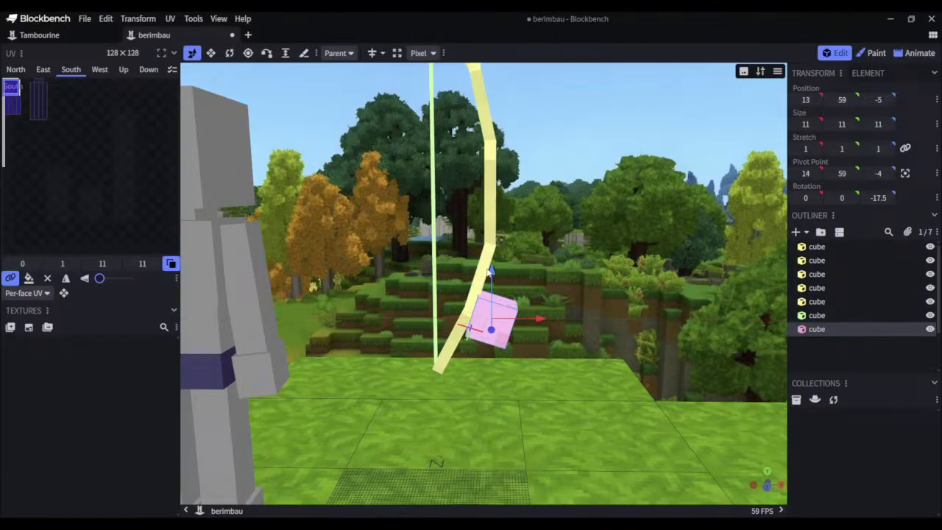
{"action": "left_click_drag", "start_coordinate": [491, 273], "coordinate": [492, 268]}
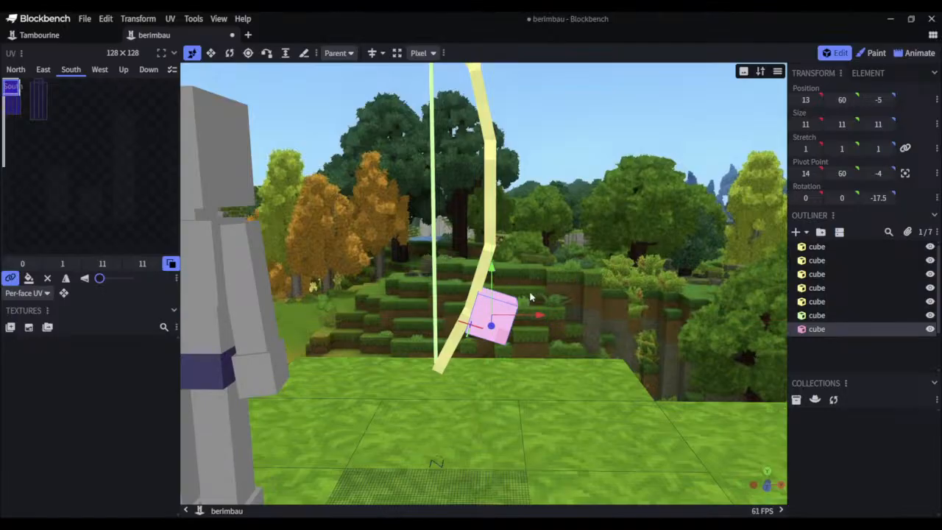
{"action": "left_click", "coordinate": [505, 337]}
{"action": "left_click_drag", "start_coordinate": [505, 337], "coordinate": [530, 294]}
{"action": "left_click", "coordinate": [516, 291]}
{"action": "left_click_drag", "start_coordinate": [516, 263], "coordinate": [524, 265]}
Examine the resonator cube's alignment with the lower bow segment from several angles
{"action": "left_click_drag", "start_coordinate": [558, 308], "coordinate": [514, 255]}
{"action": "left_click", "coordinate": [517, 335], "text": "ctrl"}
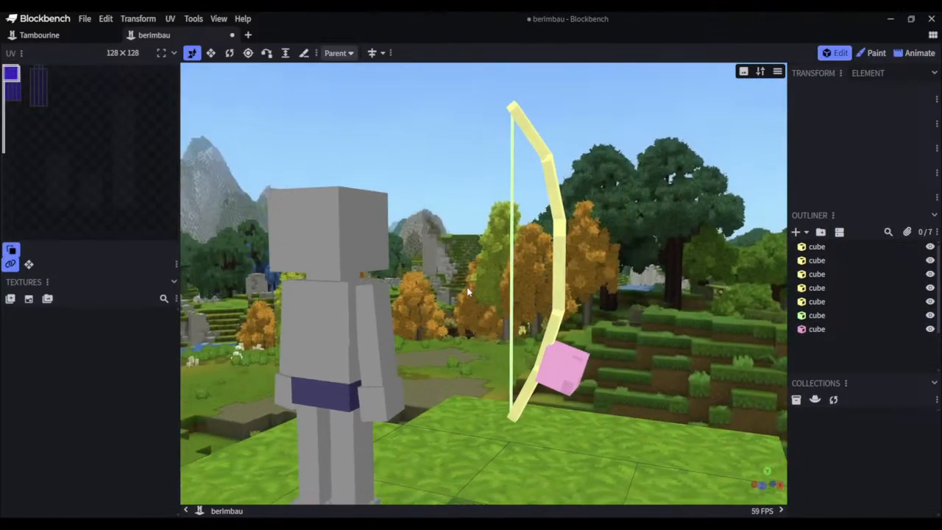
{"action": "left_click_drag", "start_coordinate": [468, 292], "coordinate": [507, 326]}
{"action": "left_click", "coordinate": [508, 327]}
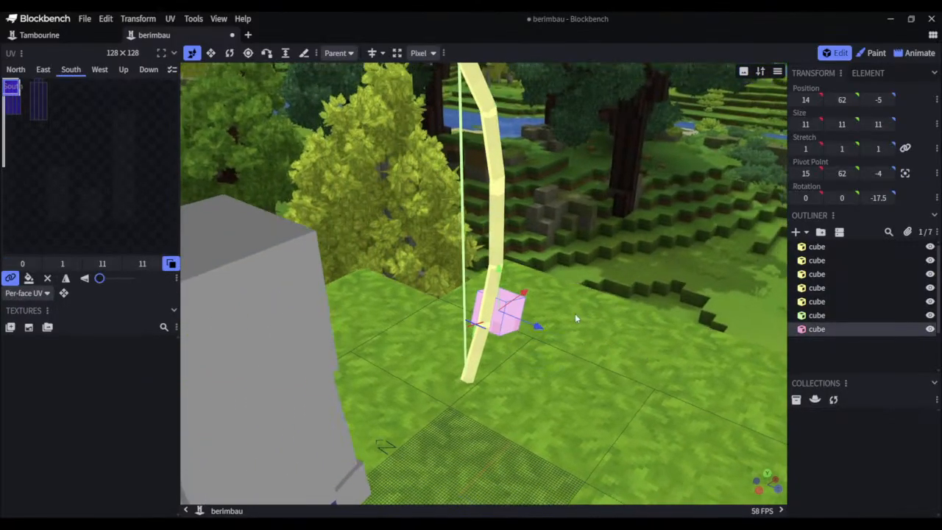
{"action": "left_click", "coordinate": [590, 303]}
{"action": "left_click_drag", "start_coordinate": [590, 304], "coordinate": [656, 339]}
{"action": "right_click_drag", "start_coordinate": [536, 321], "coordinate": [592, 301]}
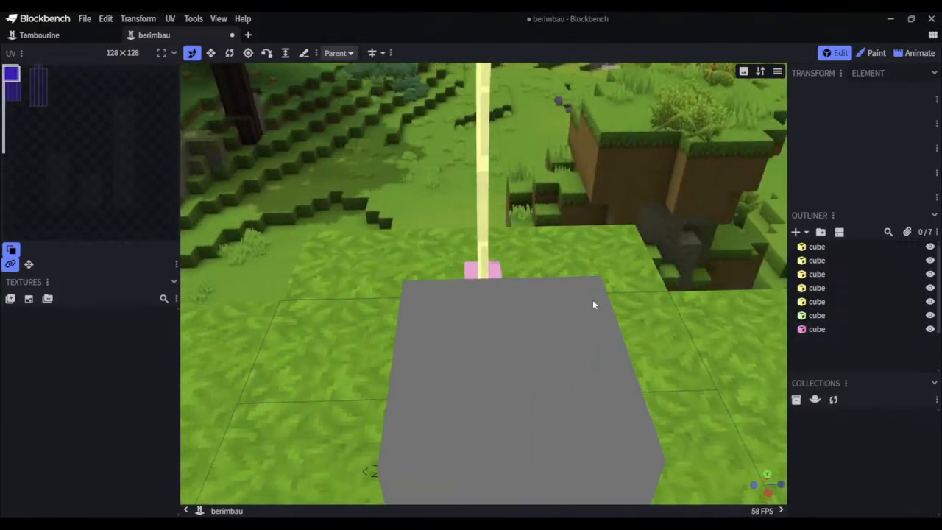
{"action": "left_click", "coordinate": [482, 248]}
{"action": "left_click", "coordinate": [492, 279], "text": "ctrl"}
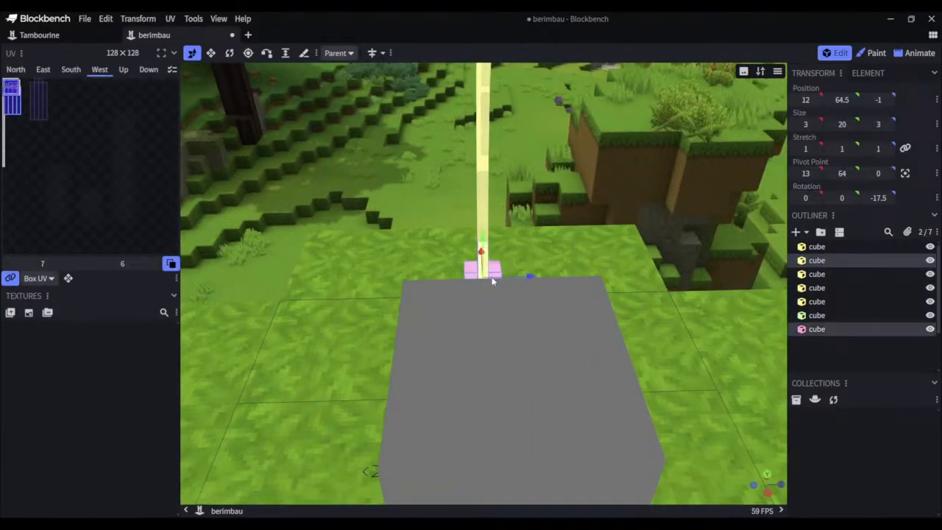
{"action": "left_click", "coordinate": [497, 270], "text": "ctrl"}
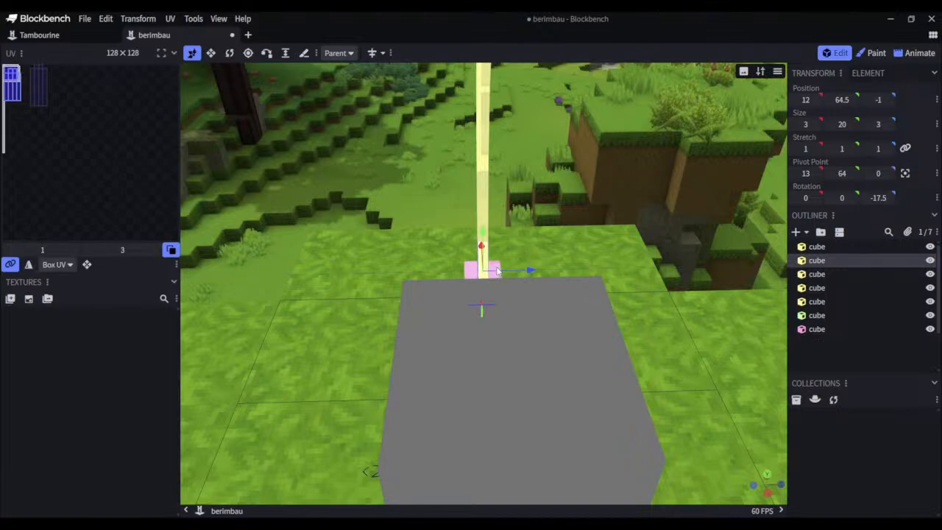
{"action": "left_click", "coordinate": [497, 271], "text": "ctrl"}
{"action": "left_click", "coordinate": [497, 271], "text": "ctrl"}
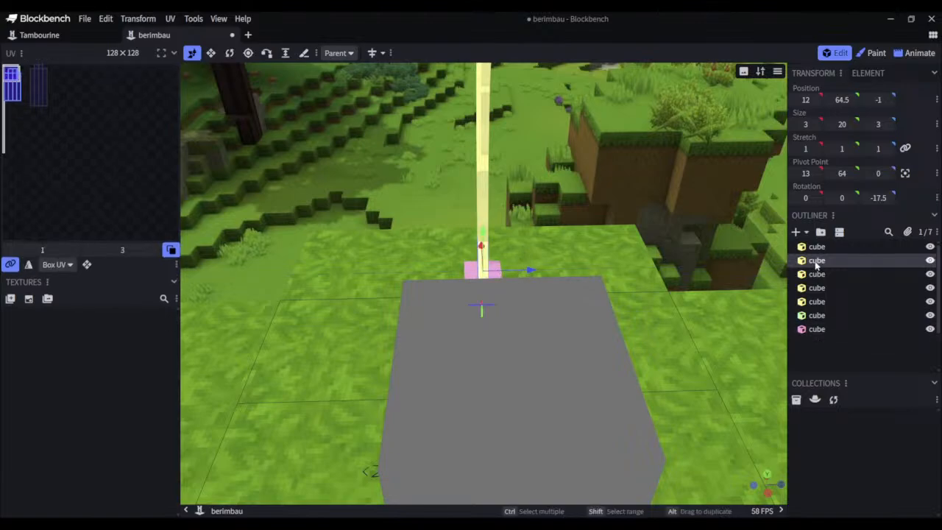
{"action": "left_click", "coordinate": [634, 234]}
{"action": "left_click_drag", "start_coordinate": [635, 234], "coordinate": [543, 250]}
{"action": "left_click_drag", "start_coordinate": [599, 231], "coordinate": [567, 195]}
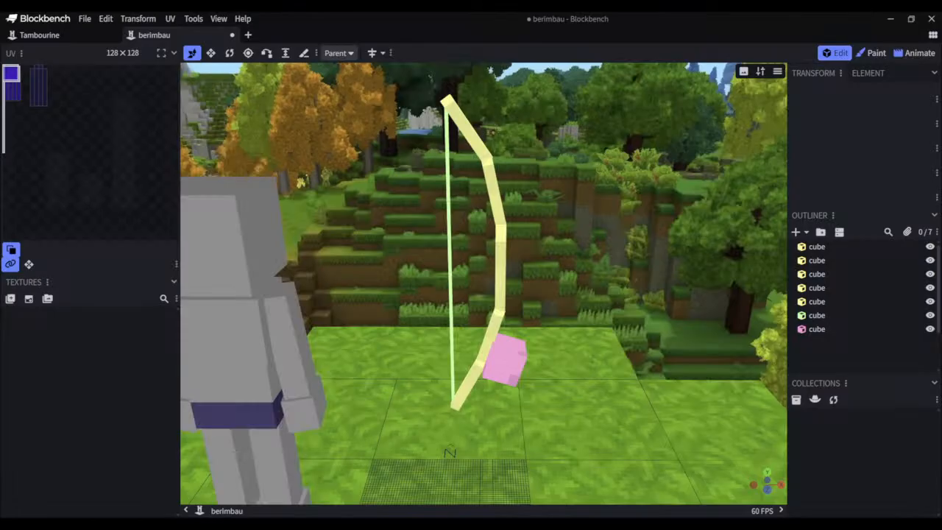
Move the UV island of the bow's top segment to 68, 0 on the texture
{"action": "left_click_drag", "start_coordinate": [639, 270], "coordinate": [622, 166]}
{"action": "left_click", "coordinate": [494, 214]}
{"action": "left_click", "coordinate": [504, 256]}
{"action": "scroll", "coordinate": [534, 200], "scroll_direction": "up", "scroll_amount": 4}
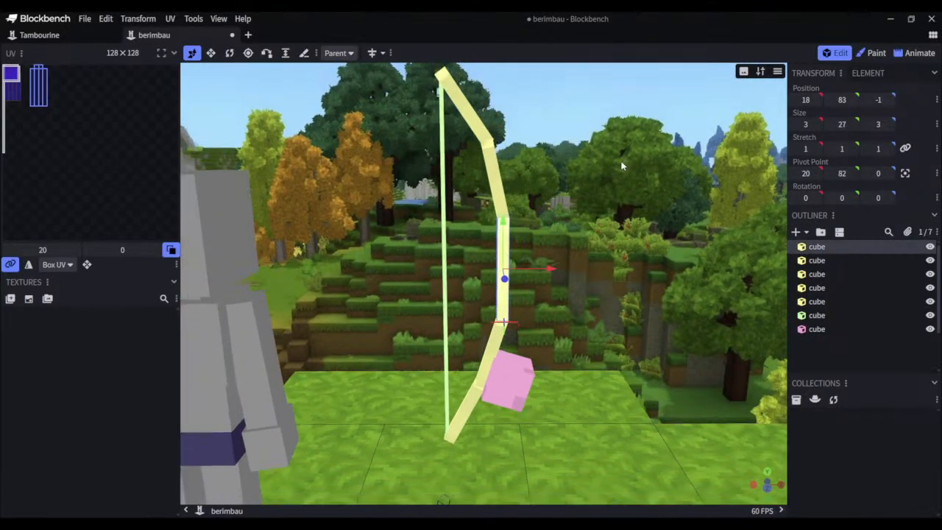
{"action": "left_click", "coordinate": [456, 110]}
{"action": "left_click_drag", "start_coordinate": [15, 96], "coordinate": [105, 88]}
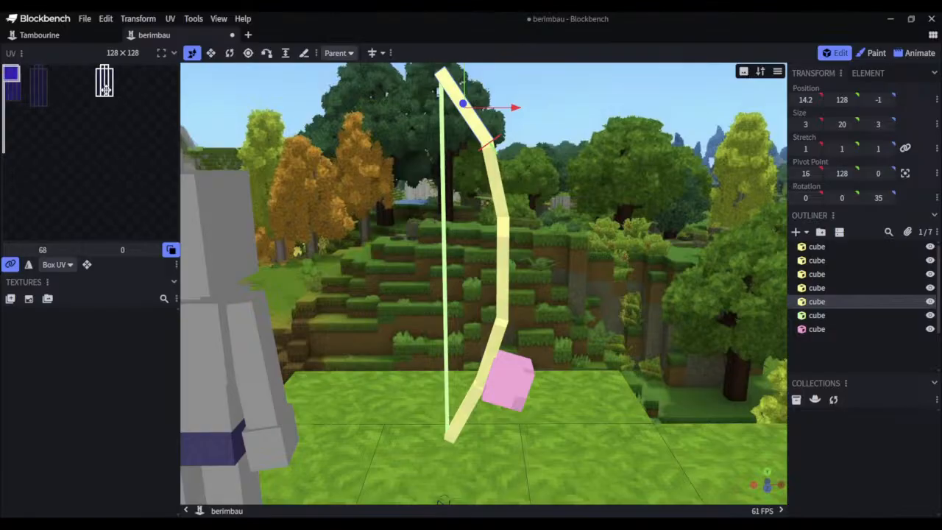
Move the UV island of the bow segment beside the resonator next to the top segment's island
{"action": "left_click", "coordinate": [484, 372]}
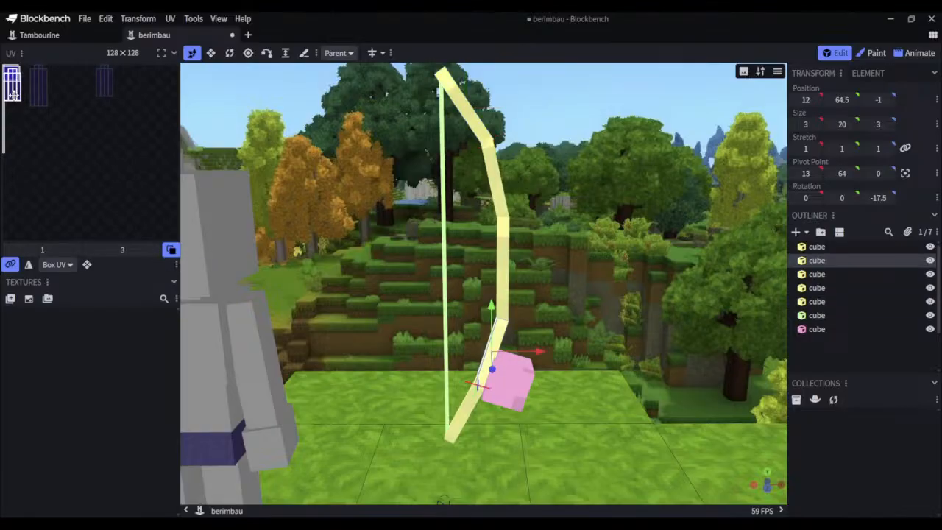
{"action": "left_click_drag", "start_coordinate": [13, 93], "coordinate": [135, 106]}
{"action": "left_click_drag", "start_coordinate": [131, 87], "coordinate": [124, 84]}
Switch the resonator cube to Box UV and move its UV island to 11, 36
{"action": "left_click", "coordinate": [15, 77]}
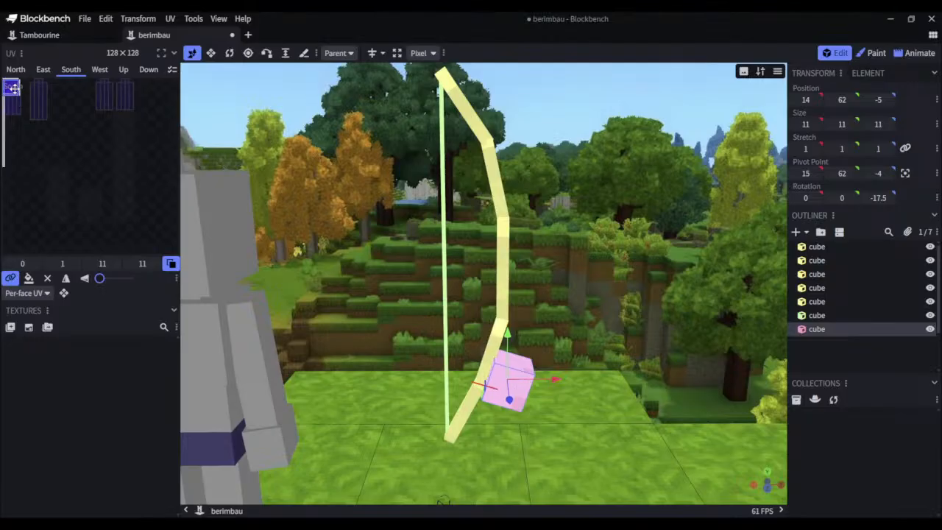
{"action": "left_click_drag", "start_coordinate": [15, 88], "coordinate": [107, 129]}
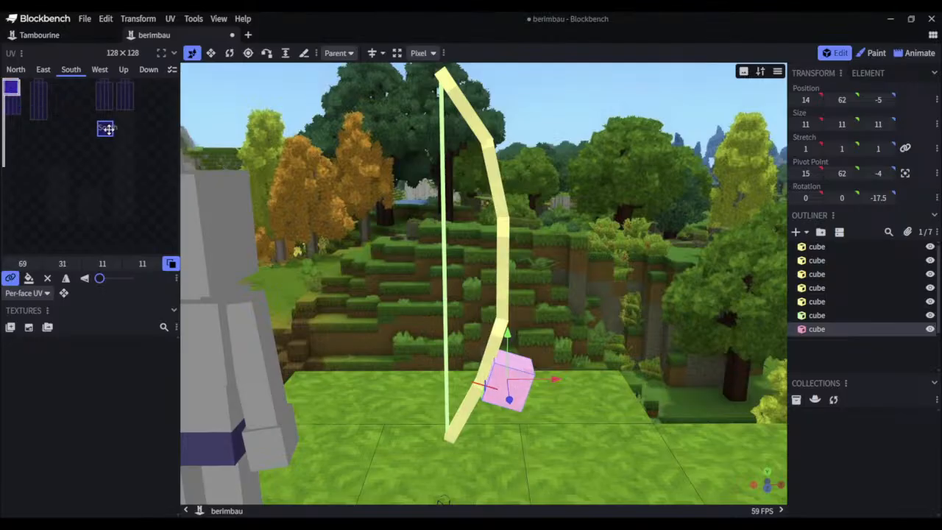
{"action": "left_click", "coordinate": [28, 293]}
{"action": "left_click", "coordinate": [33, 319]}
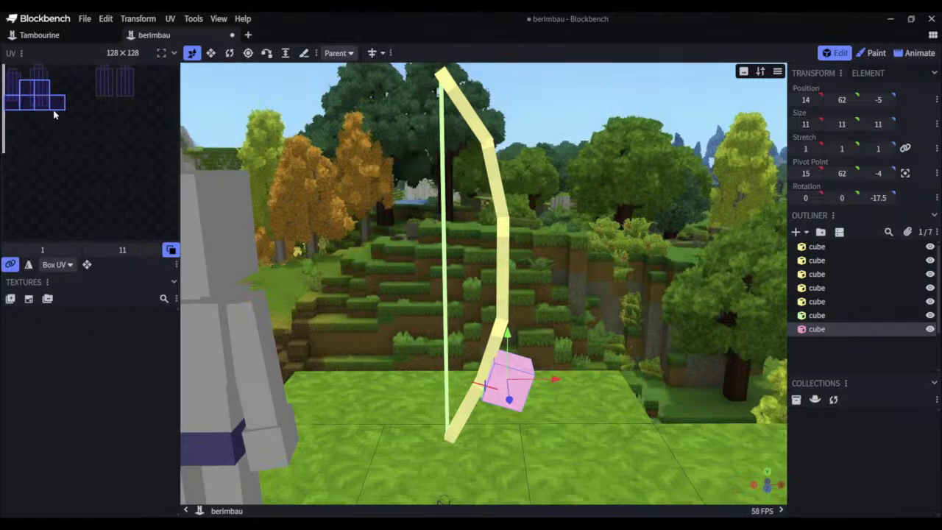
{"action": "left_click_drag", "start_coordinate": [54, 115], "coordinate": [64, 138]}
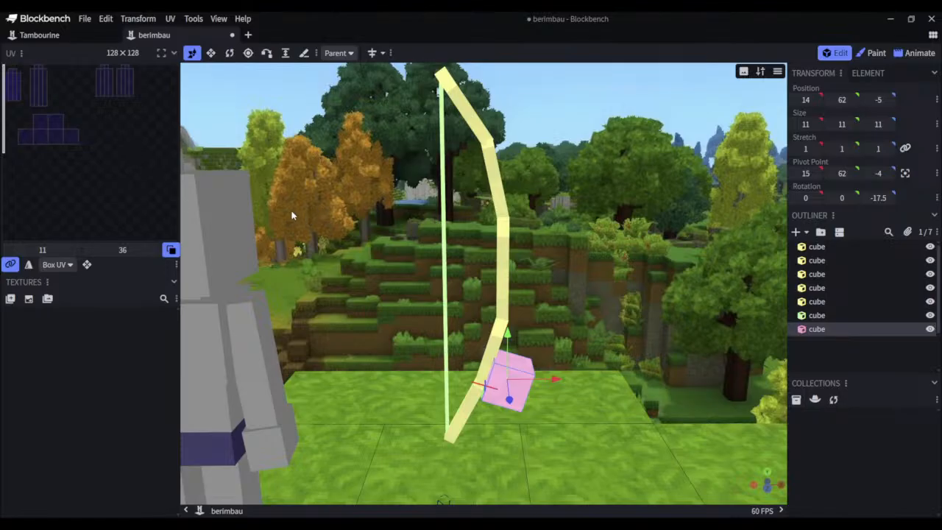
Examine the bow and resonator proportions from several angles, including with the pixel grid in Paint mode
{"action": "left_click_drag", "start_coordinate": [460, 298], "coordinate": [417, 222]}
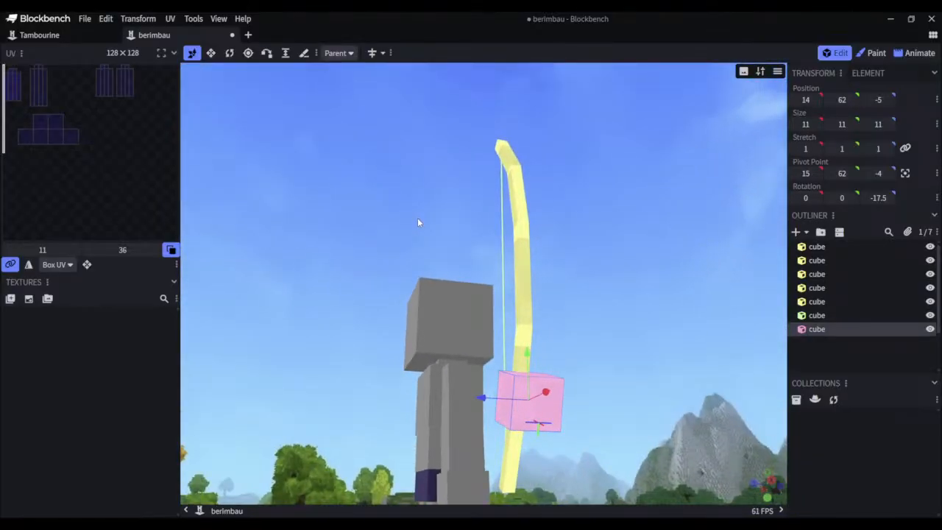
{"action": "left_click_drag", "start_coordinate": [417, 222], "coordinate": [530, 284]}
{"action": "left_click", "coordinate": [502, 282]}
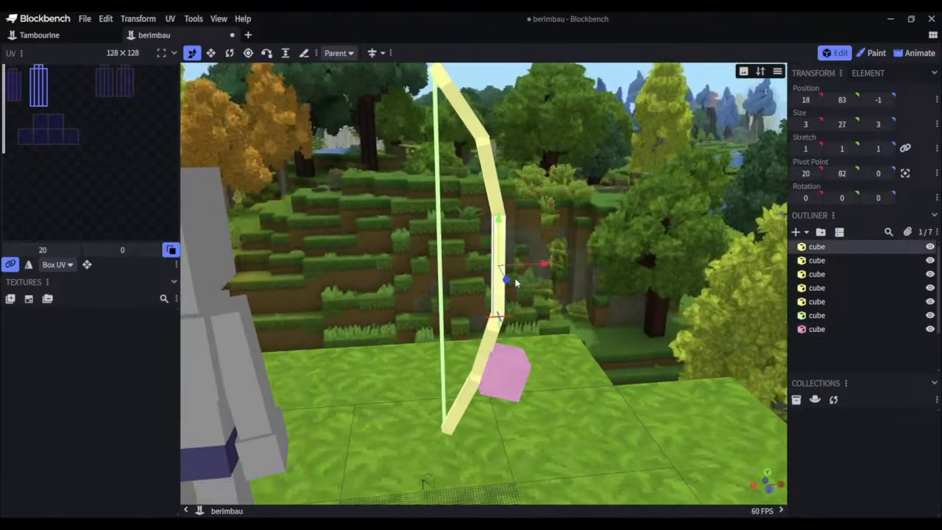
{"action": "left_click_drag", "start_coordinate": [673, 328], "coordinate": [567, 327]}
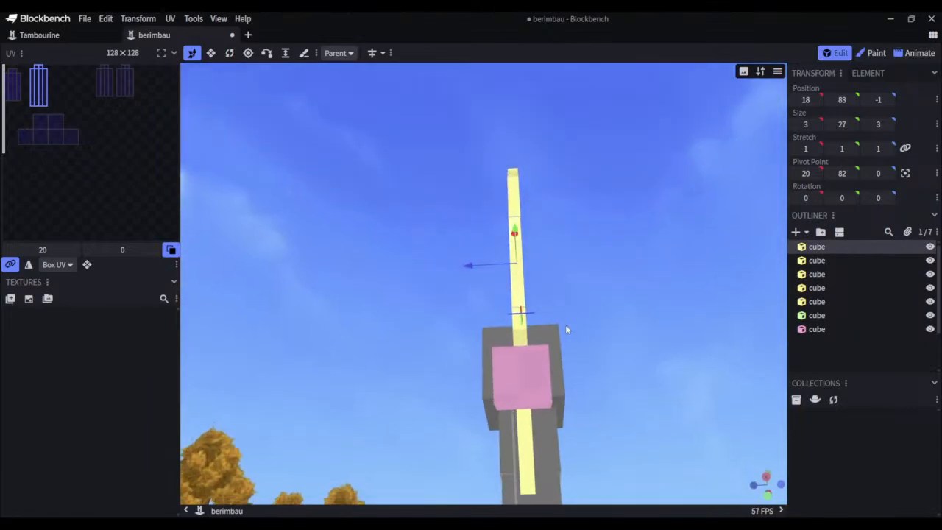
{"action": "left_click_drag", "start_coordinate": [630, 291], "coordinate": [532, 399]}
{"action": "left_click", "coordinate": [530, 402]}
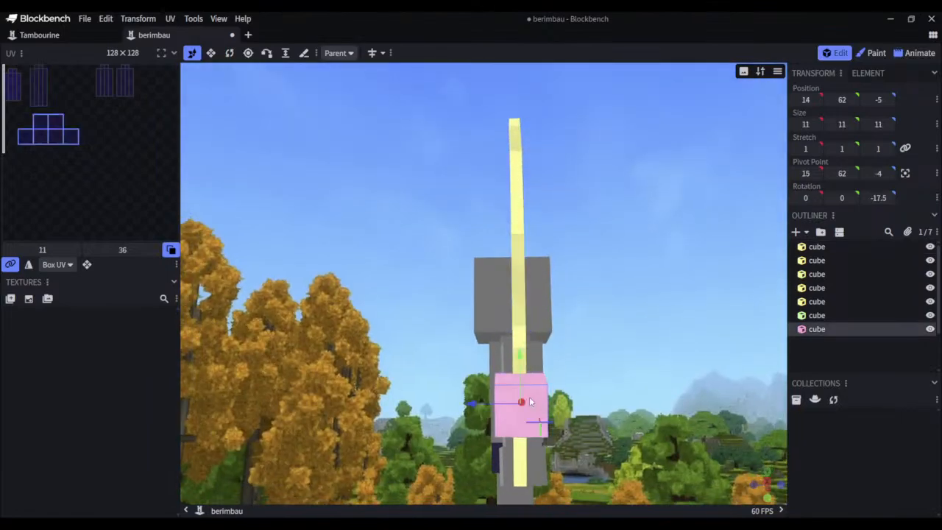
{"action": "mouse_move", "coordinate": [621, 337]}
{"action": "left_mouse_down"}
{"action": "mouse_move", "coordinate": [682, 371]}
{"action": "mouse_move", "coordinate": [739, 357]}
{"action": "mouse_move", "coordinate": [721, 317]}
{"action": "mouse_move", "coordinate": [693, 304]}
{"action": "left_mouse_up"}
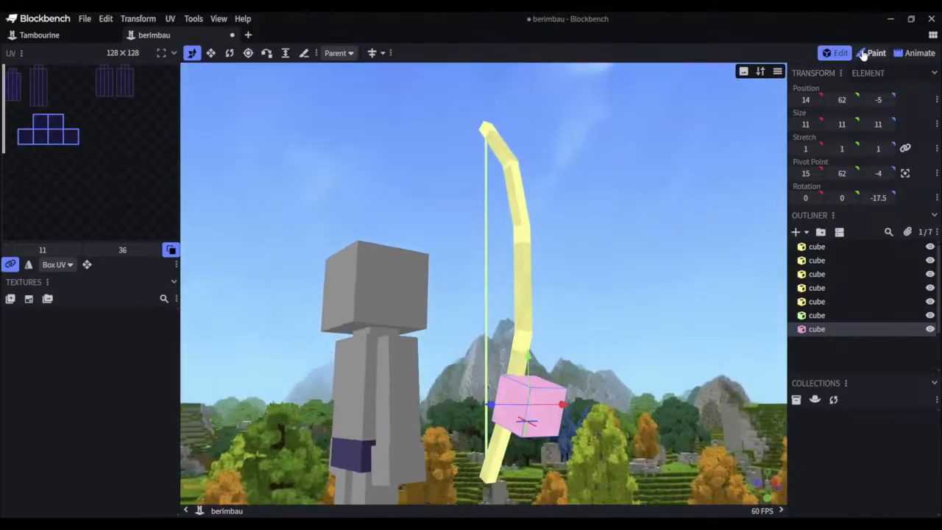
{"action": "left_click", "coordinate": [872, 53]}
{"action": "left_click_drag", "start_coordinate": [611, 305], "coordinate": [613, 329]}
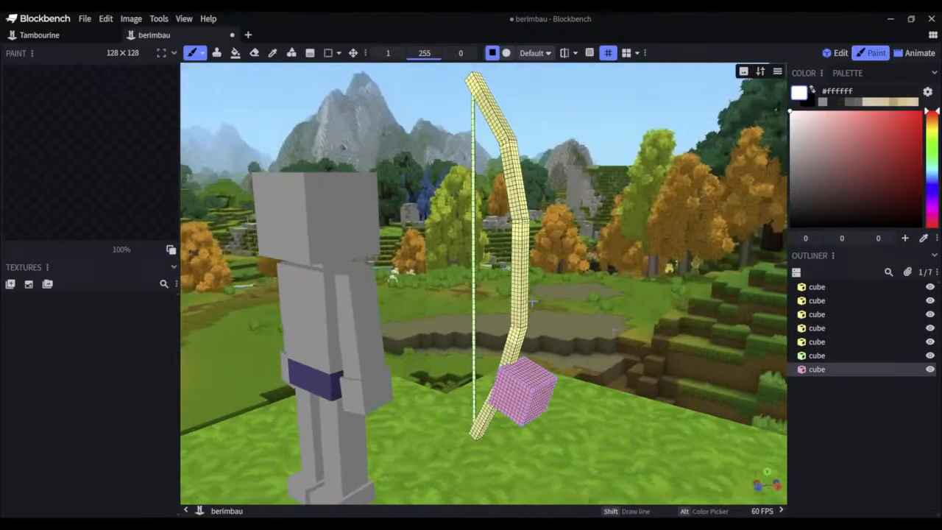
{"action": "left_click_drag", "start_coordinate": [600, 324], "coordinate": [661, 322]}
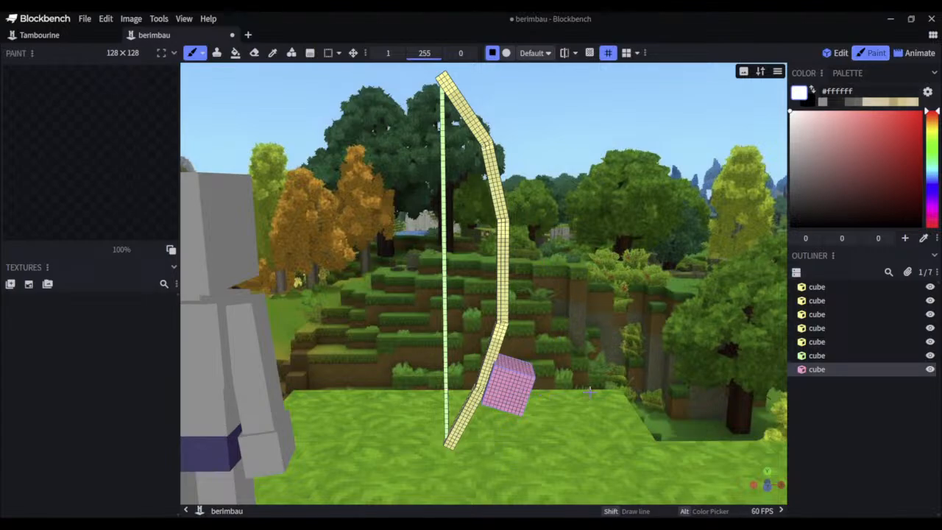
{"action": "middle_click_drag", "start_coordinate": [589, 392], "coordinate": [453, 363]}
{"action": "left_click", "coordinate": [835, 53]}
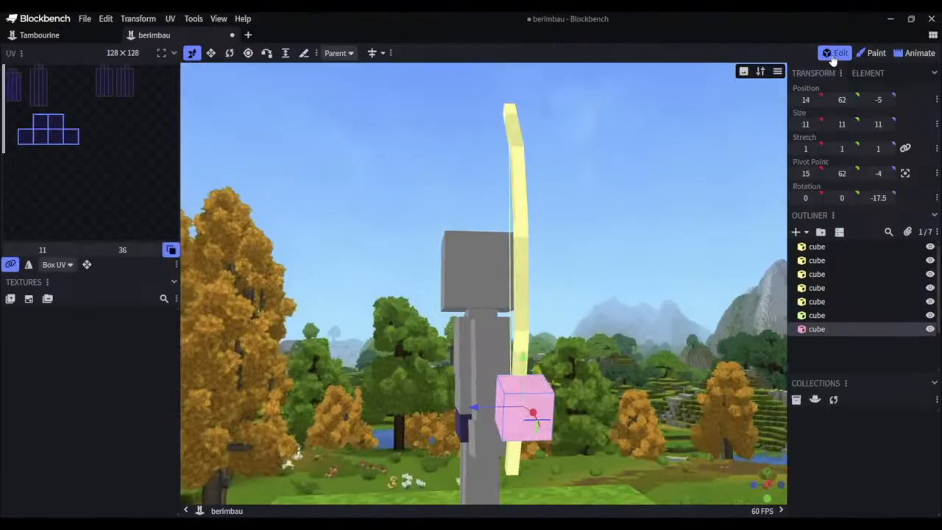
Try resizing the resonator cube to 5 by 5 by 5
{"action": "left_click", "coordinate": [806, 124]}
{"action": "type", "text": "5"}
{"action": "left_click", "coordinate": [878, 123]}
{"action": "type", "text": "5"}
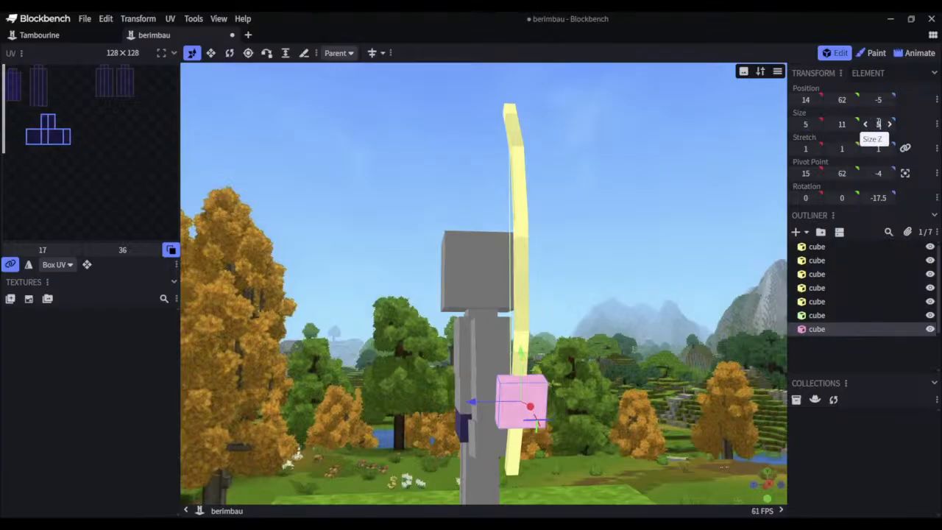
{"action": "left_click", "coordinate": [844, 123]}
{"action": "type", "text": "5"}
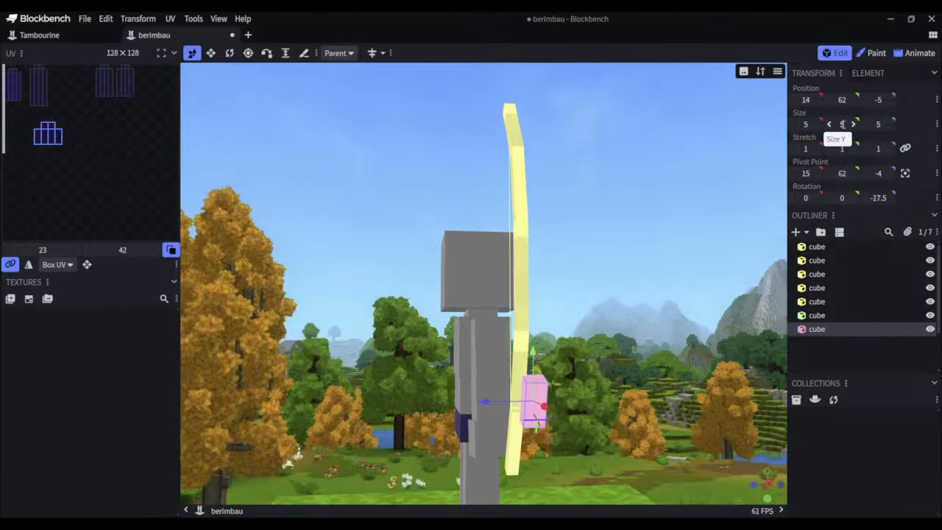
{"action": "key", "text": "Return"}
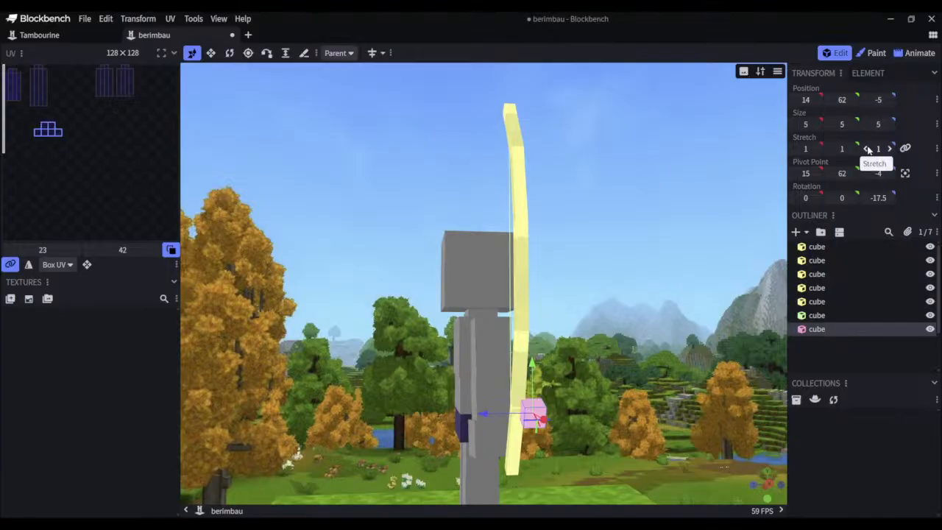
Undo the resonator cube's last three size changes
{"action": "key", "text": "ctrl+z"}
{"action": "key", "text": "ctrl+z"}
{"action": "key", "text": "ctrl+z"}
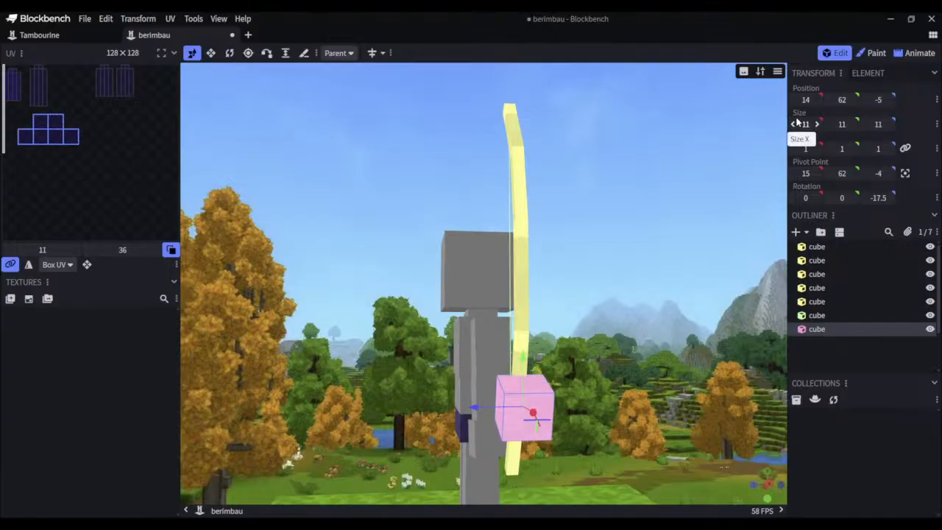
Resize the resonator cube to 7 by 7 by 7
{"action": "left_click", "coordinate": [805, 123]}
{"action": "type", "text": "7"}
{"action": "left_click", "coordinate": [840, 124]}
{"action": "type", "text": "7"}
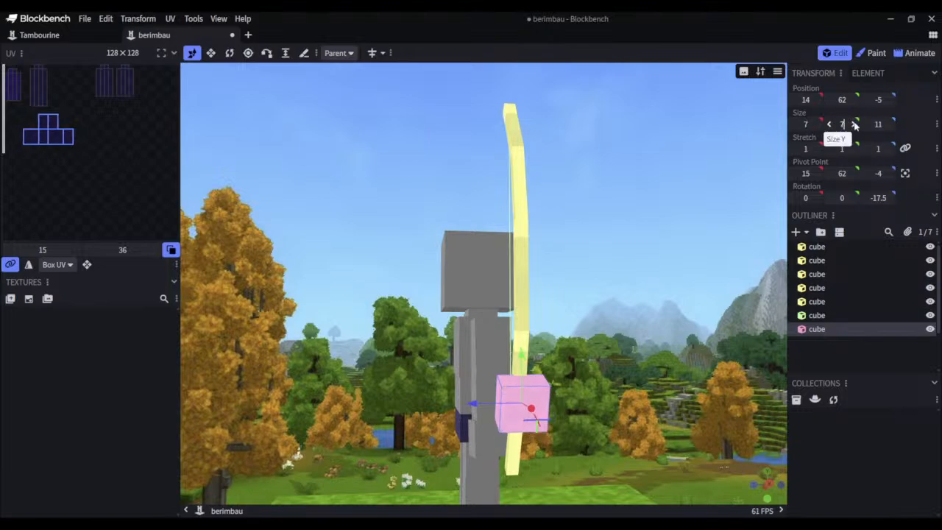
{"action": "left_click", "coordinate": [878, 123]}
{"action": "type", "text": "7"}
Resize the resonator cube to 9 by 9 by 9
{"action": "mouse_move", "coordinate": [662, 346]}
{"action": "left_mouse_down"}
{"action": "mouse_move", "coordinate": [761, 347]}
{"action": "mouse_move", "coordinate": [608, 400]}
{"action": "mouse_move", "coordinate": [638, 405]}
{"action": "mouse_move", "coordinate": [674, 362]}
{"action": "mouse_move", "coordinate": [686, 309]}
{"action": "mouse_move", "coordinate": [673, 352]}
{"action": "left_mouse_up"}
{"action": "left_click", "coordinate": [807, 124]}
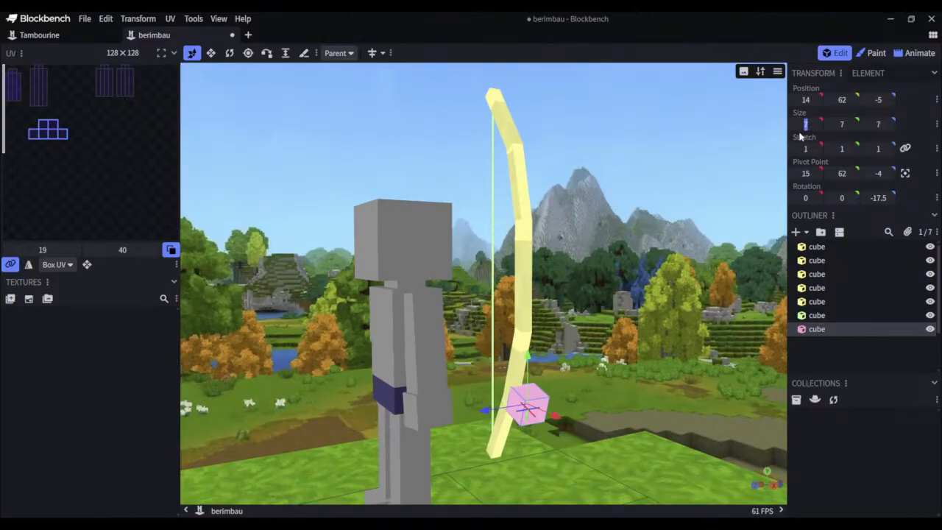
{"action": "type", "text": "9"}
{"action": "key", "text": "Tab"}
{"action": "type", "text": "9"}
{"action": "key", "text": "Tab"}
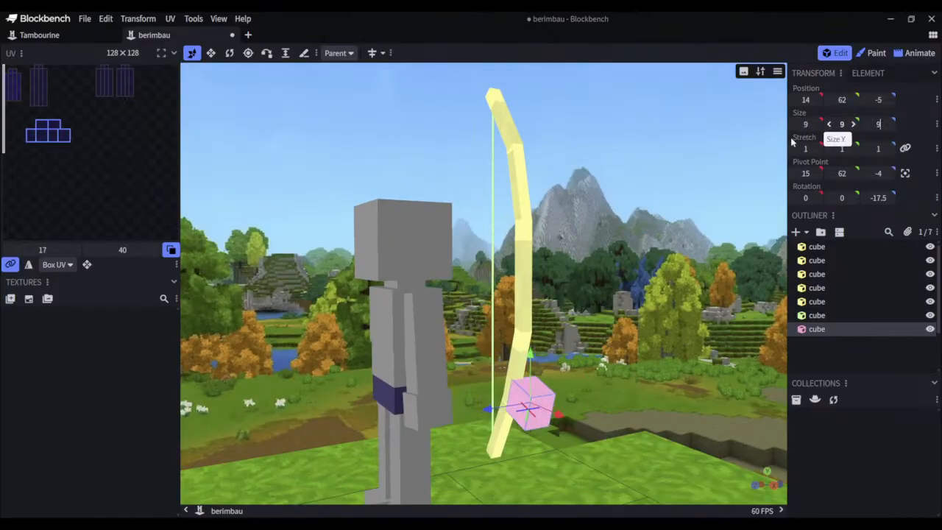
{"action": "type", "text": "9"}
Try resizing the resonator cube to 13 by 13 by 13
{"action": "left_click_drag", "start_coordinate": [741, 159], "coordinate": [726, 178]}
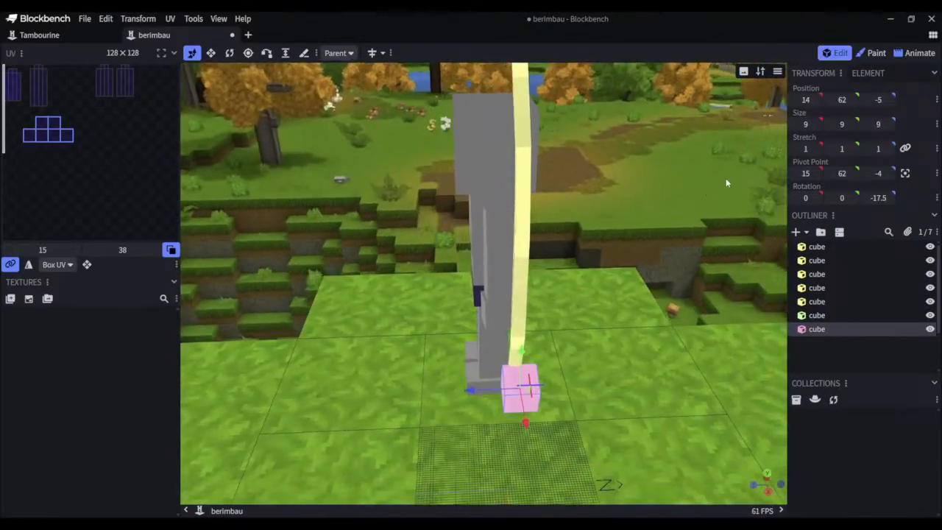
{"action": "left_click", "coordinate": [806, 124]}
{"action": "type", "text": "13"}
{"action": "key", "text": "Tab"}
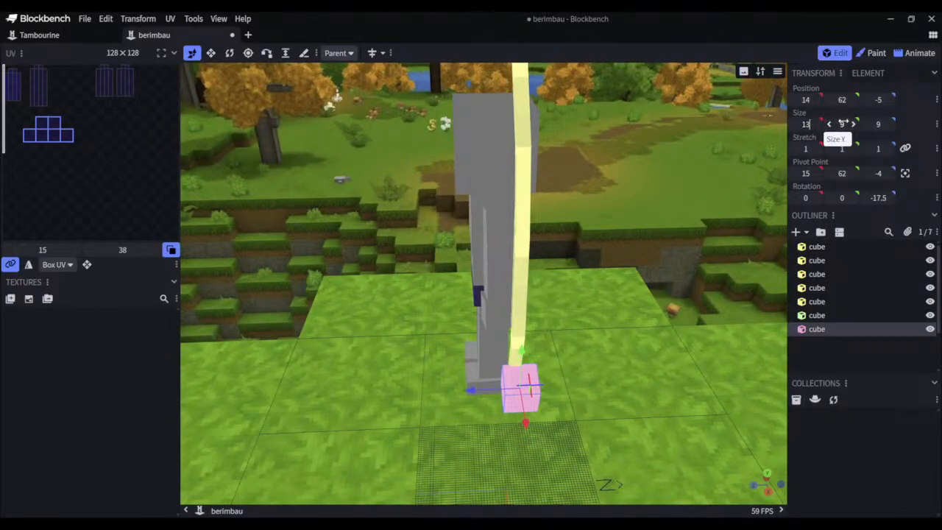
{"action": "type", "text": "13"}
{"action": "key", "text": "Tab"}
{"action": "type", "text": "1"}
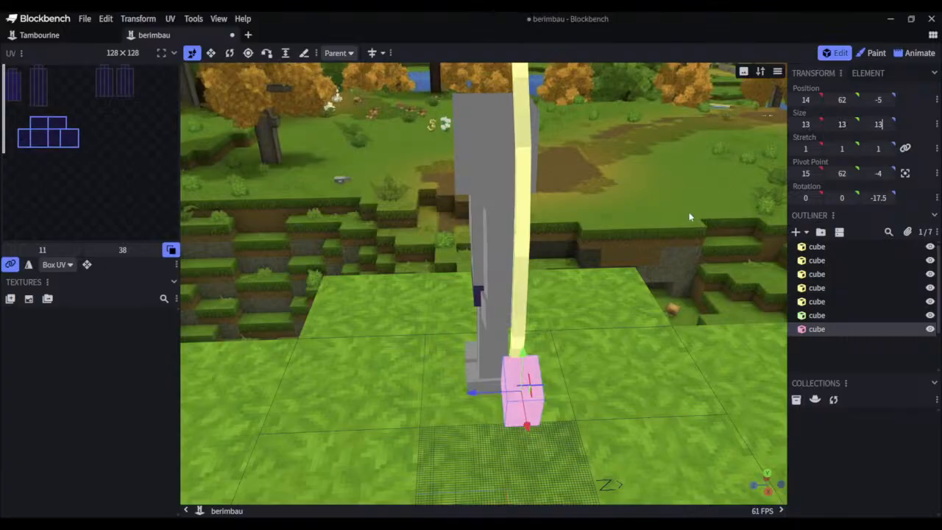
{"action": "type", "text": "3"}
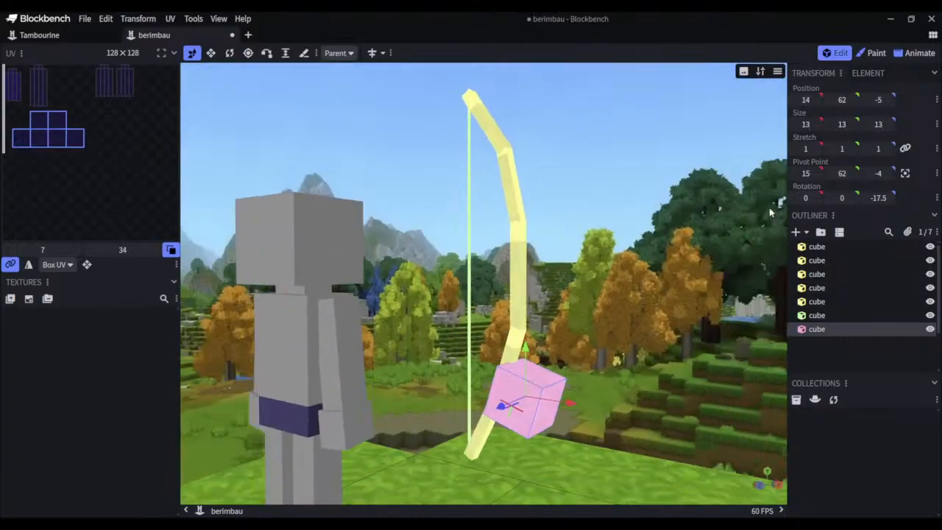
{"action": "left_click_drag", "start_coordinate": [770, 211], "coordinate": [758, 232]}
Resize the resonator cube to 11 by 11 by 11
{"action": "left_click", "coordinate": [844, 126]}
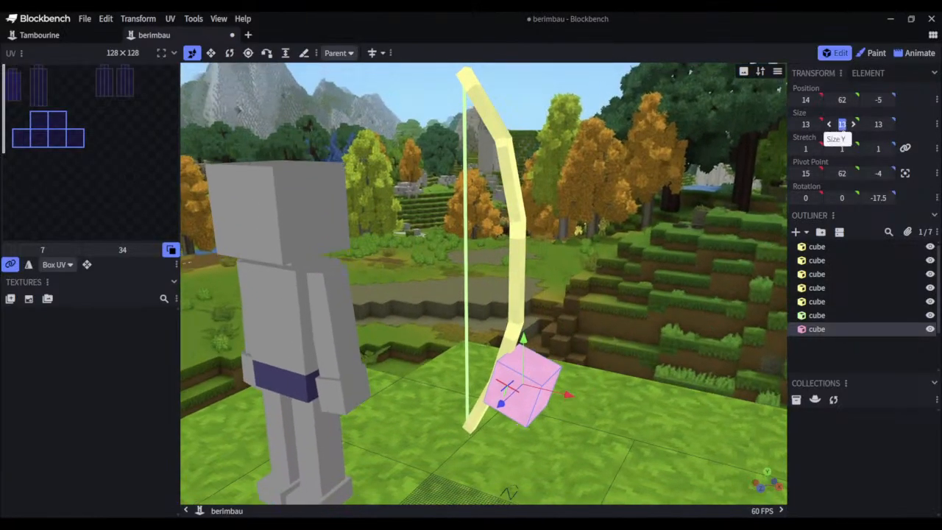
{"action": "type", "text": "11"}
{"action": "key", "text": "shift+Tab"}
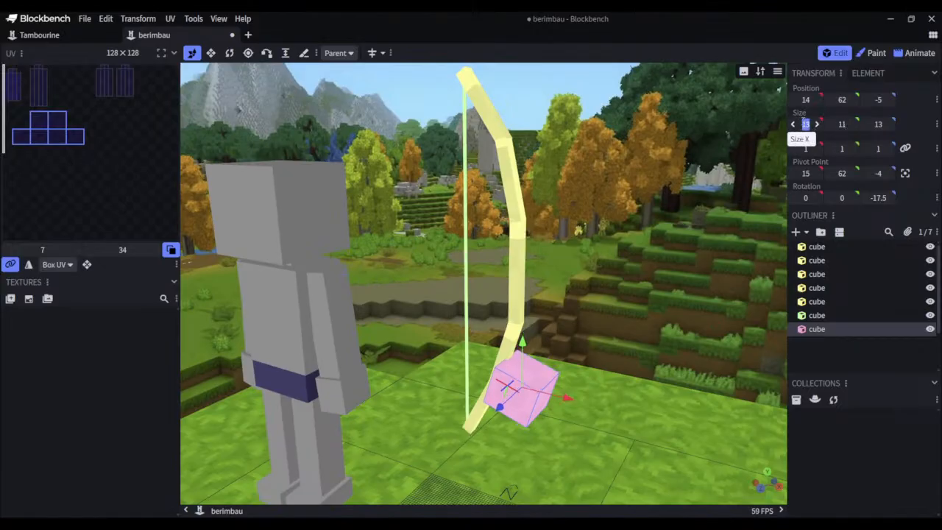
{"action": "type", "text": "11"}
{"action": "left_click", "coordinate": [877, 123]}
{"action": "type", "text": "11"}
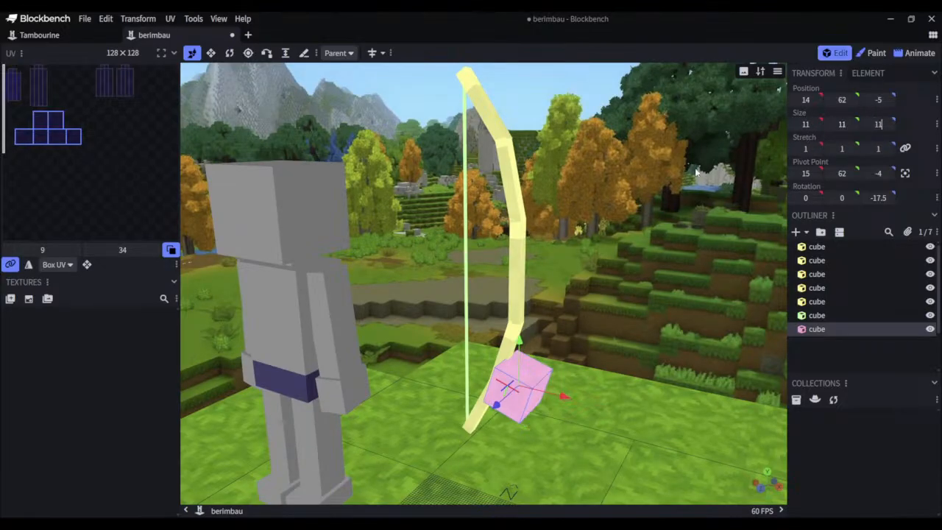
{"action": "left_click", "coordinate": [692, 184]}
{"action": "left_click_drag", "start_coordinate": [692, 184], "coordinate": [654, 285]}
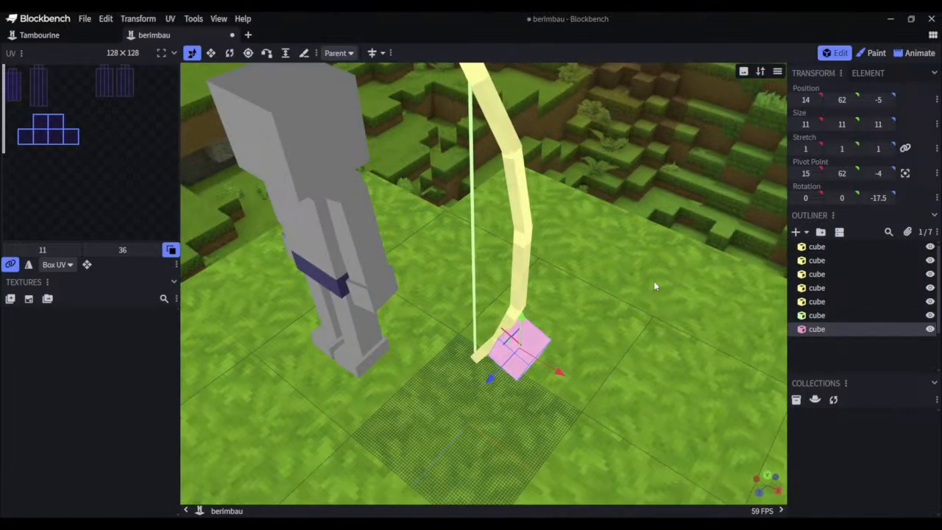
Create a blank 128 by 128 texture filled with an orange colour of about #d7802d
{"action": "left_click", "coordinate": [29, 298]}
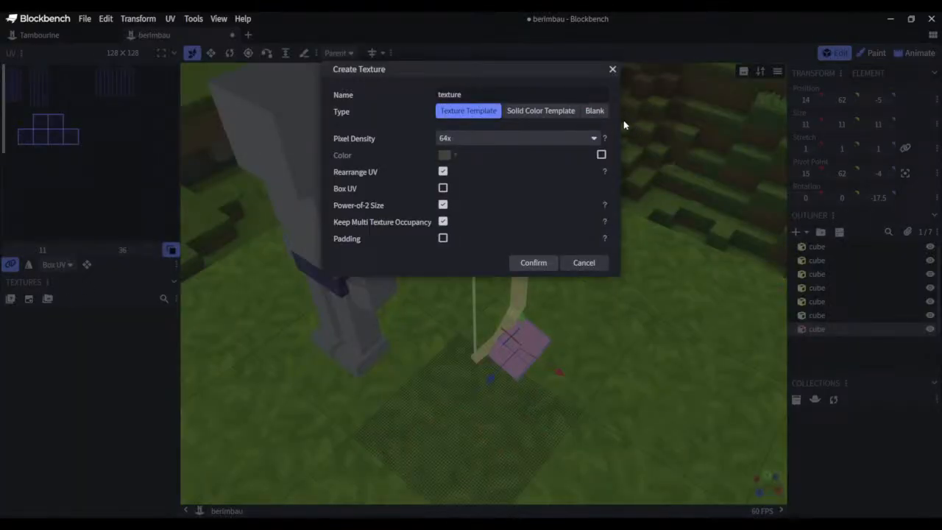
{"action": "left_click", "coordinate": [594, 110]}
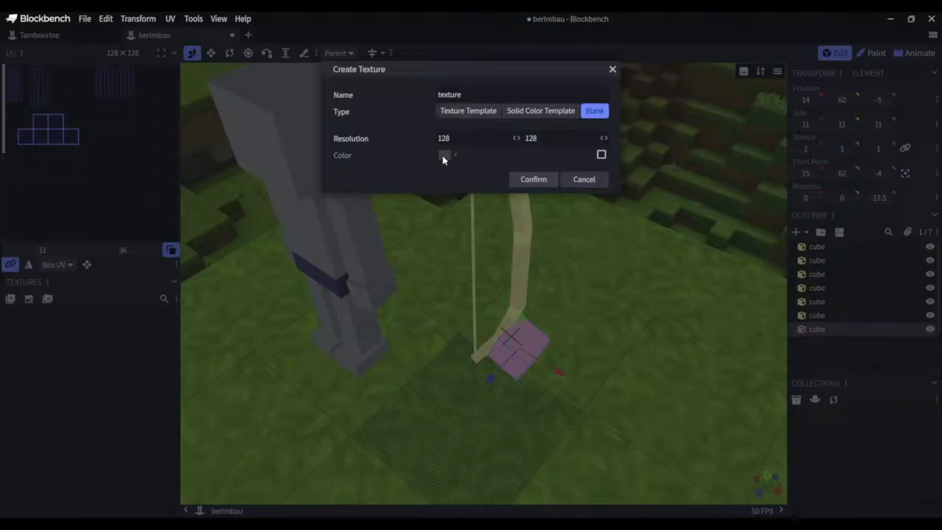
{"action": "left_click", "coordinate": [601, 154]}
{"action": "left_click", "coordinate": [451, 156]}
{"action": "mouse_move", "coordinate": [499, 183]}
{"action": "left_mouse_down"}
{"action": "mouse_move", "coordinate": [467, 182]}
{"action": "mouse_move", "coordinate": [485, 181]}
{"action": "left_mouse_up"}
{"action": "left_click", "coordinate": [518, 178]}
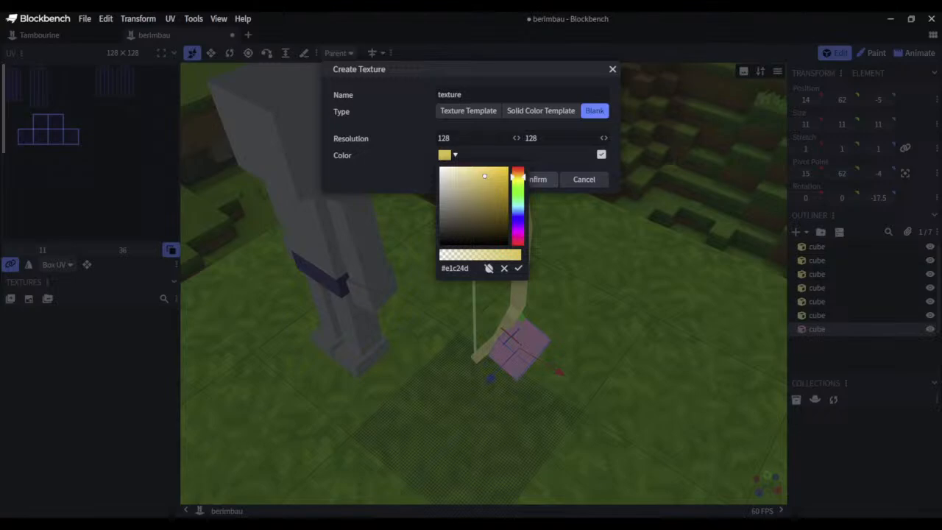
{"action": "left_click_drag", "start_coordinate": [517, 176], "coordinate": [495, 184]}
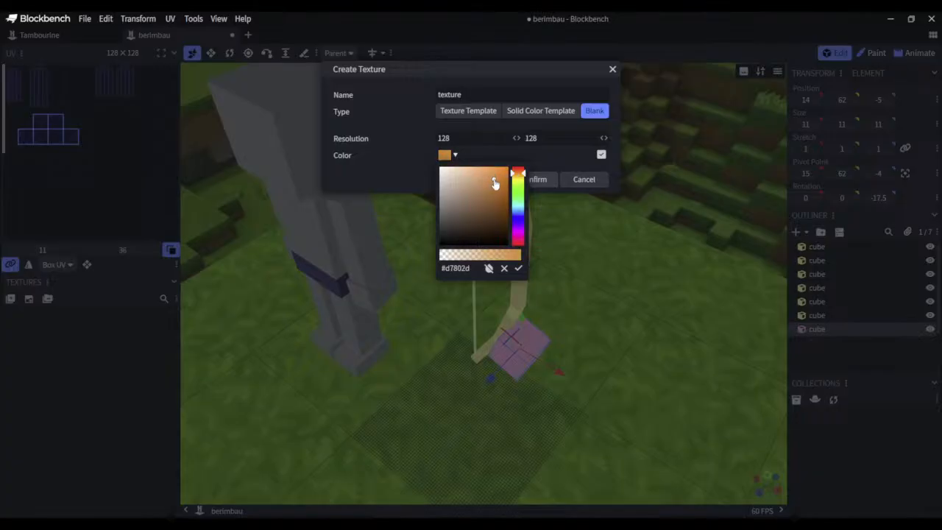
{"action": "left_click", "coordinate": [518, 269]}
{"action": "left_click", "coordinate": [522, 181]}
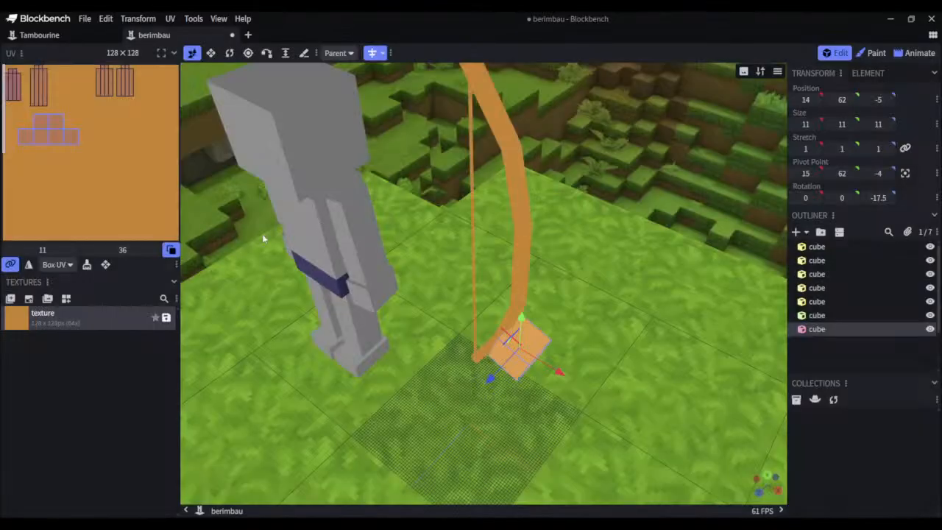
Try painting the berimbau's string dark grey #5d5c5a with a straight line along its full length
{"action": "left_click_drag", "start_coordinate": [417, 287], "coordinate": [451, 241]}
{"action": "left_click", "coordinate": [441, 250]}
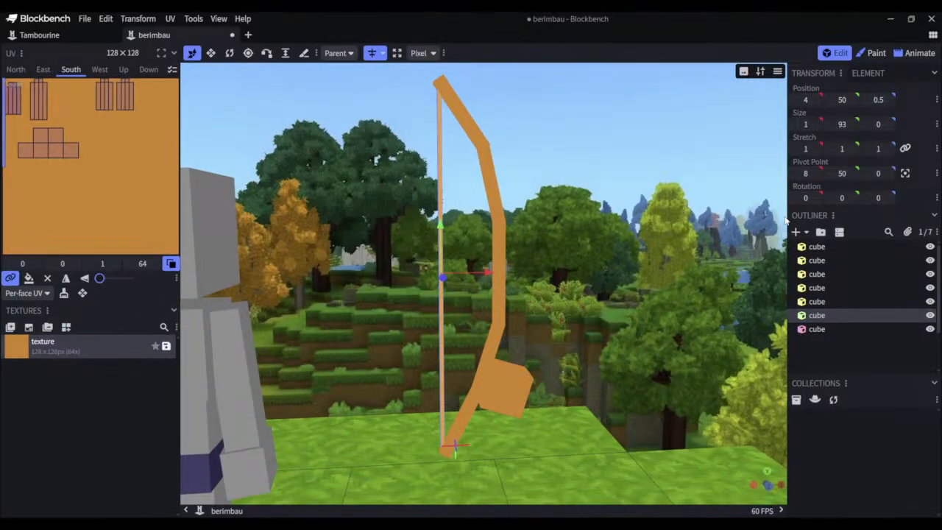
{"action": "left_click", "coordinate": [874, 52]}
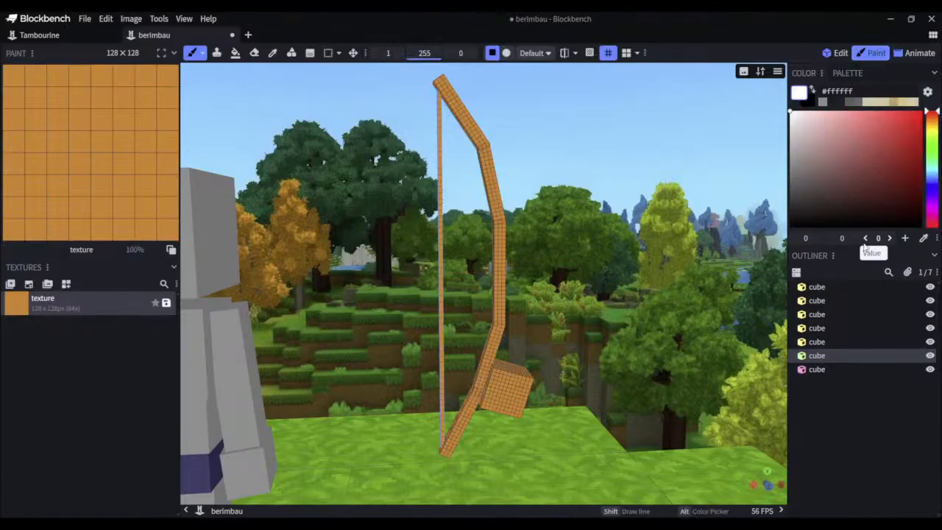
{"action": "left_click", "coordinate": [851, 102]}
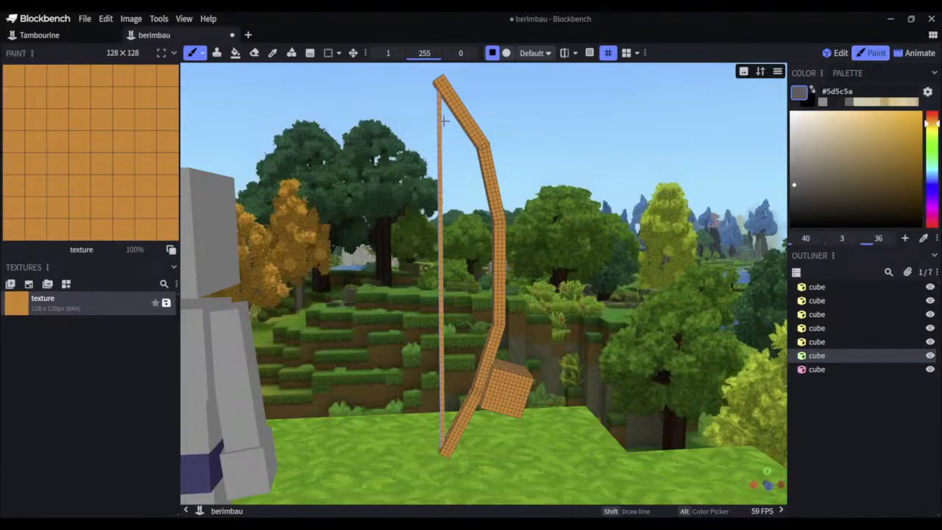
{"action": "left_click_drag", "start_coordinate": [437, 93], "coordinate": [439, 137]}
{"action": "left_click", "coordinate": [442, 445], "text": "shift"}
{"action": "mouse_move", "coordinate": [400, 320]}
{"action": "left_mouse_down"}
{"action": "mouse_move", "coordinate": [649, 314]}
{"action": "mouse_move", "coordinate": [407, 312]}
{"action": "left_mouse_up"}
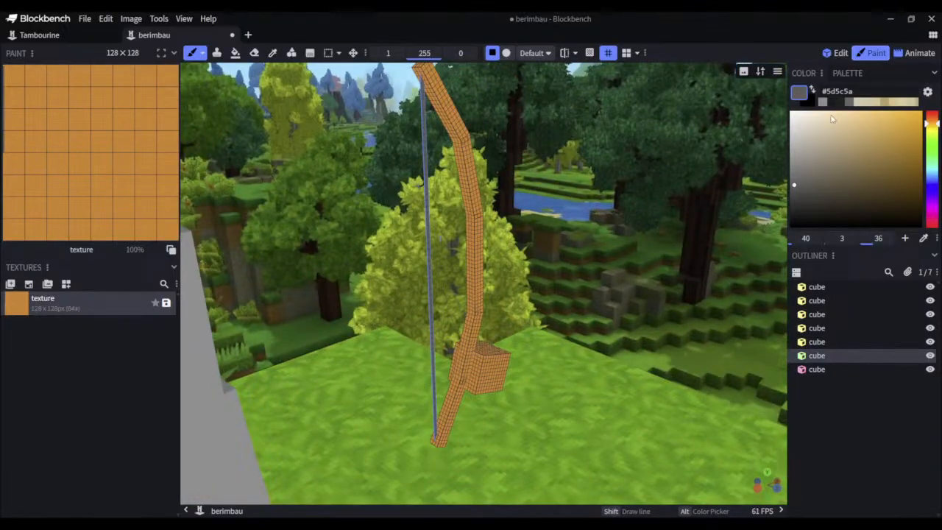
Try repainting the string in mid grey #8f8e8b and check it without the paint grid
{"action": "left_click", "coordinate": [793, 161]}
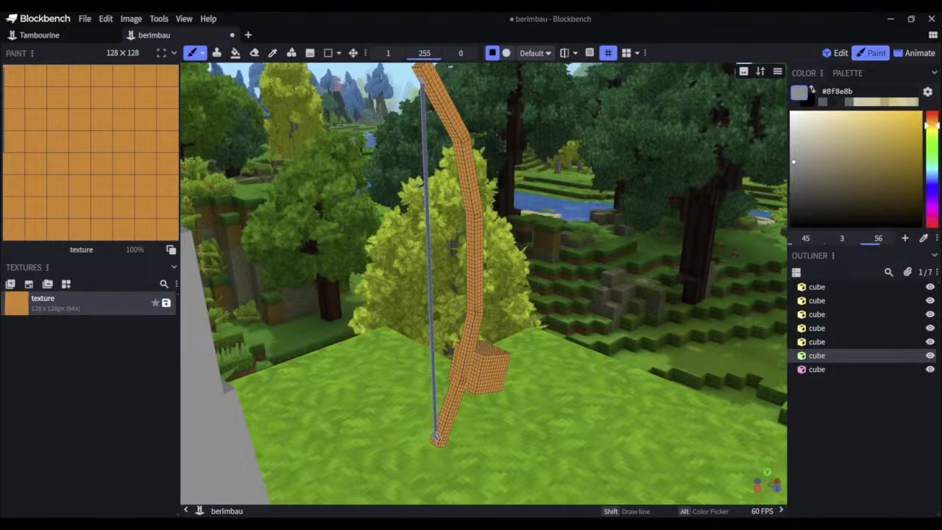
{"action": "left_click", "coordinate": [436, 435]}
{"action": "left_click_drag", "start_coordinate": [615, 353], "coordinate": [556, 327]}
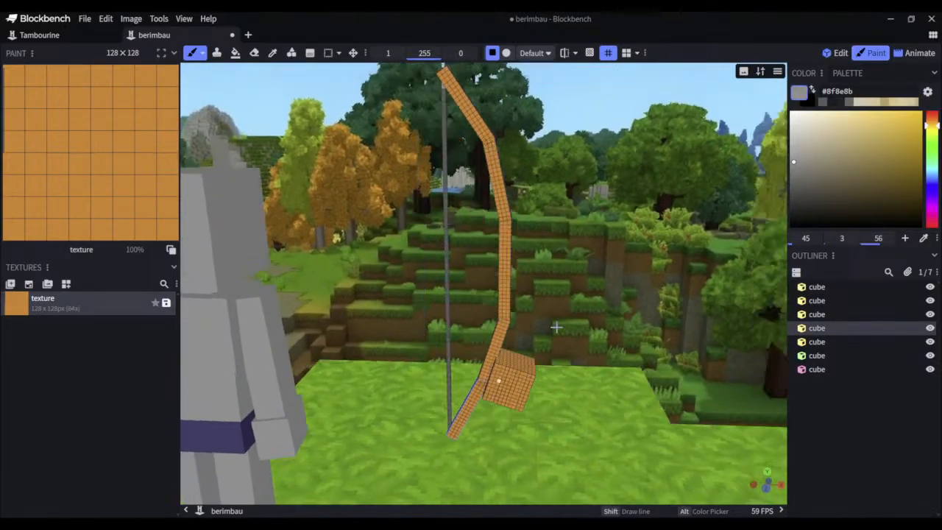
{"action": "left_click", "coordinate": [836, 53]}
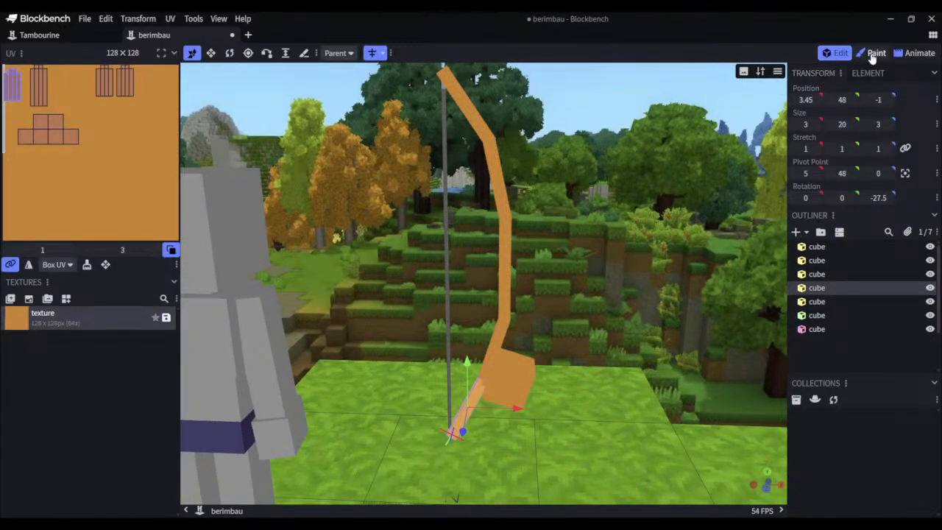
Repaint the string light grey #b7b6b4 from its upper to its lower end and check it without the paint grid
{"action": "left_click", "coordinate": [873, 54]}
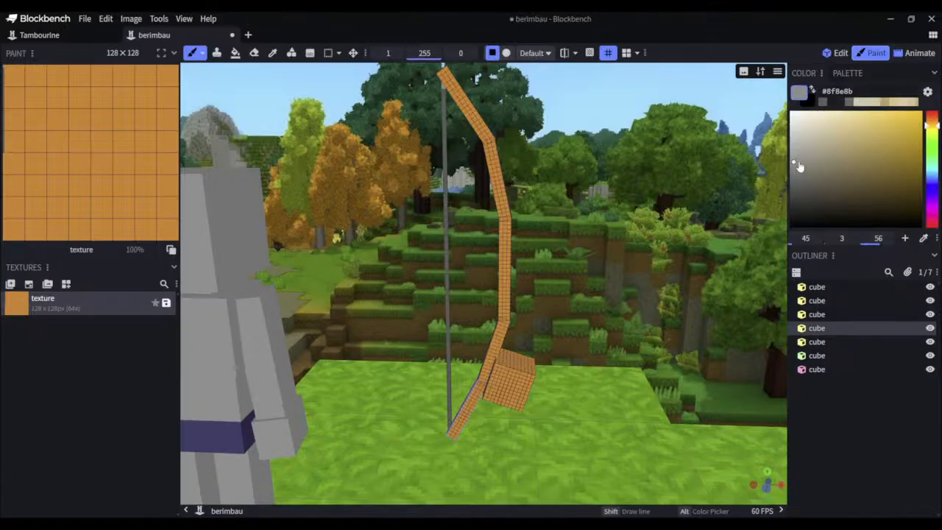
{"action": "left_click_drag", "start_coordinate": [800, 167], "coordinate": [792, 143]}
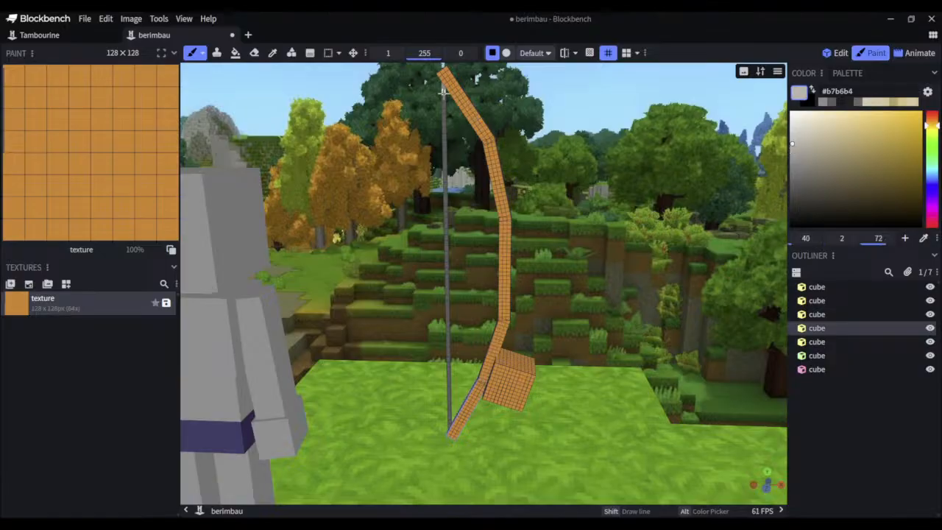
{"action": "left_click", "coordinate": [443, 91]}
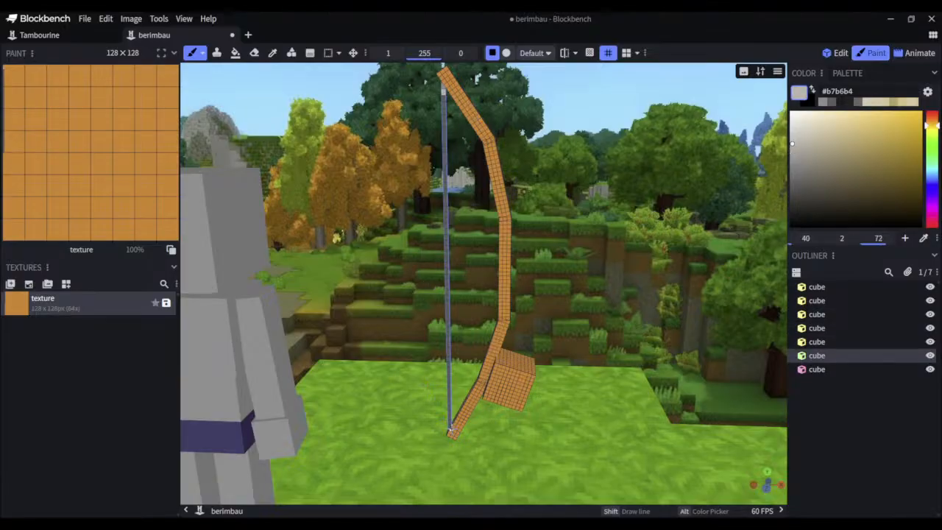
{"action": "left_click", "coordinate": [449, 428]}
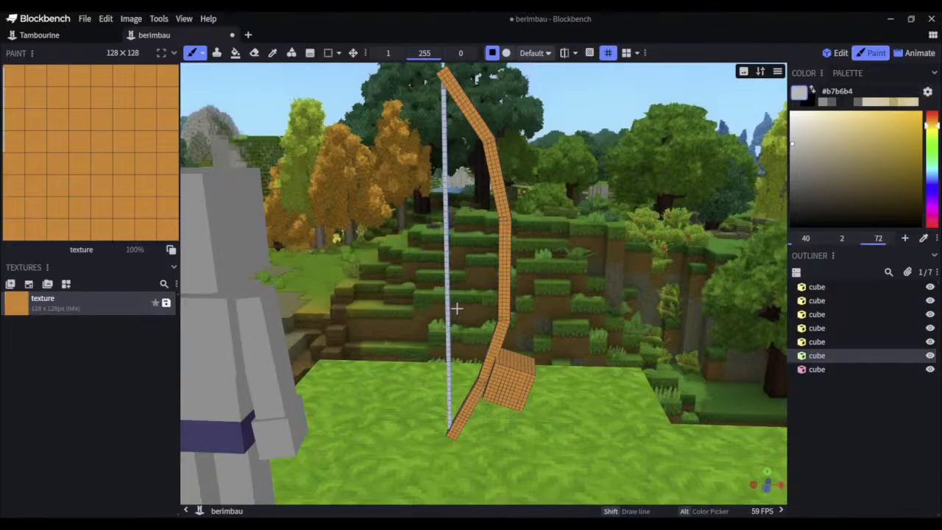
{"action": "left_click_drag", "start_coordinate": [456, 309], "coordinate": [486, 302]}
{"action": "left_click", "coordinate": [834, 52]}
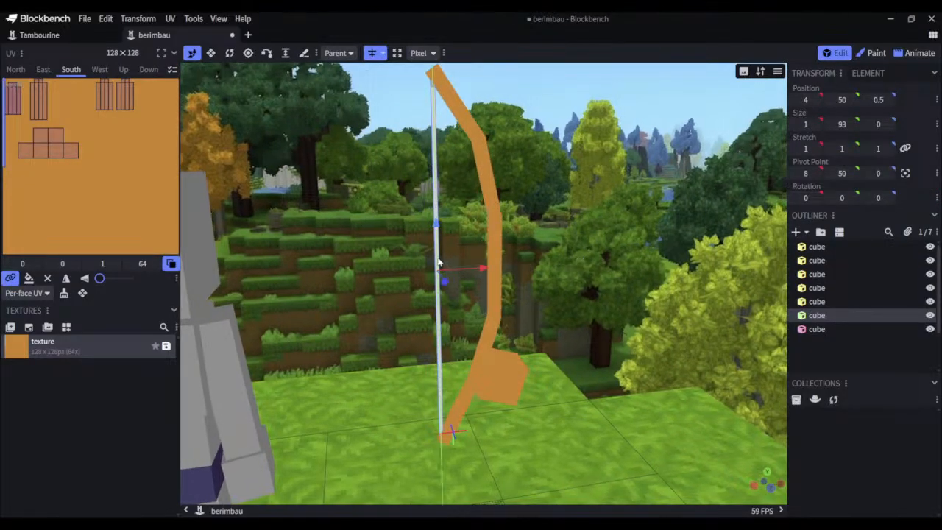
{"action": "left_click", "coordinate": [519, 256]}
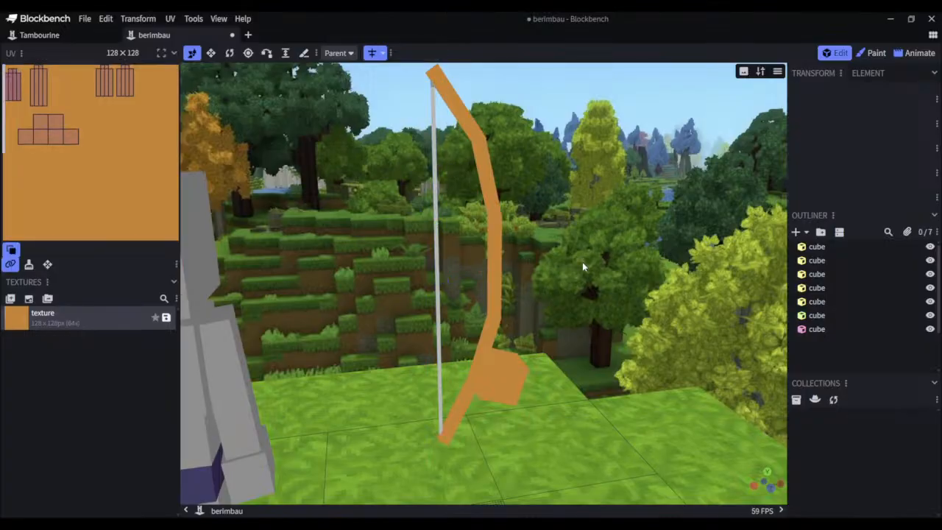
{"action": "left_click_drag", "start_coordinate": [583, 262], "coordinate": [541, 273]}
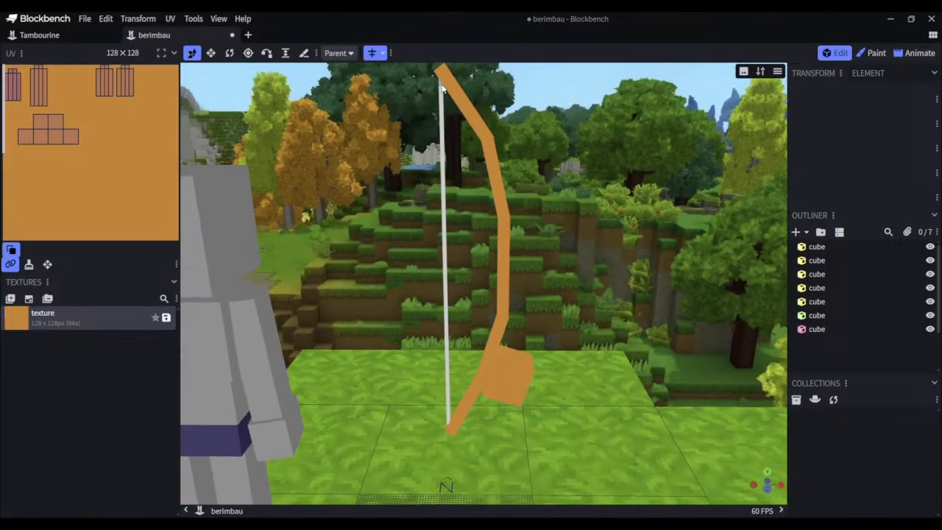
Paint slightly darker grey #a4a39f shading just below the string's upper end
{"action": "left_click", "coordinate": [873, 53]}
{"action": "left_click_drag", "start_coordinate": [795, 146], "coordinate": [794, 153]}
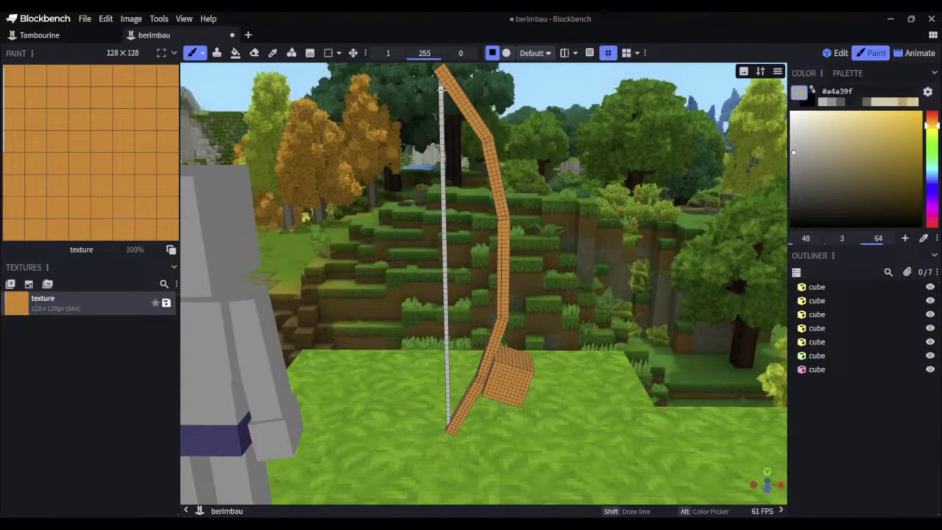
{"action": "left_click", "coordinate": [440, 94]}
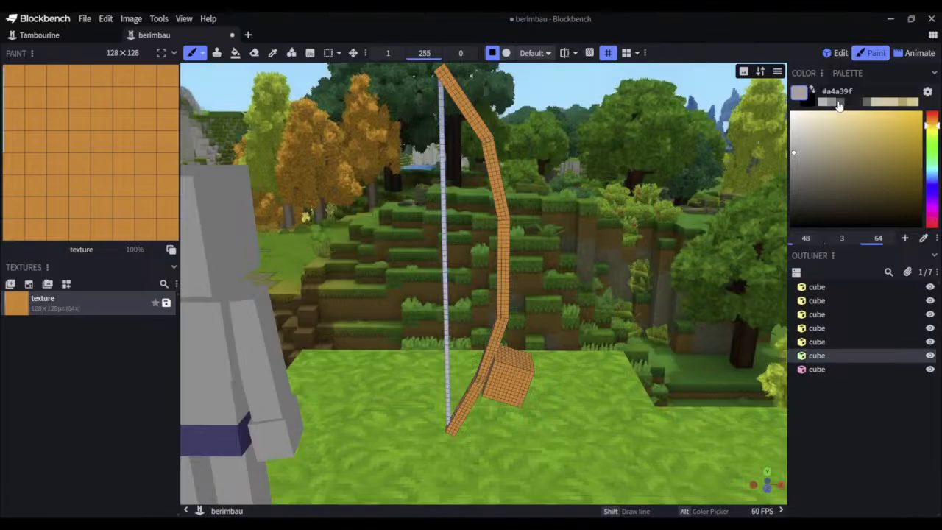
Shade the upper part of the string in grey #7a7874 using the Smooth Brush preset
{"action": "left_click_drag", "start_coordinate": [795, 156], "coordinate": [796, 172]}
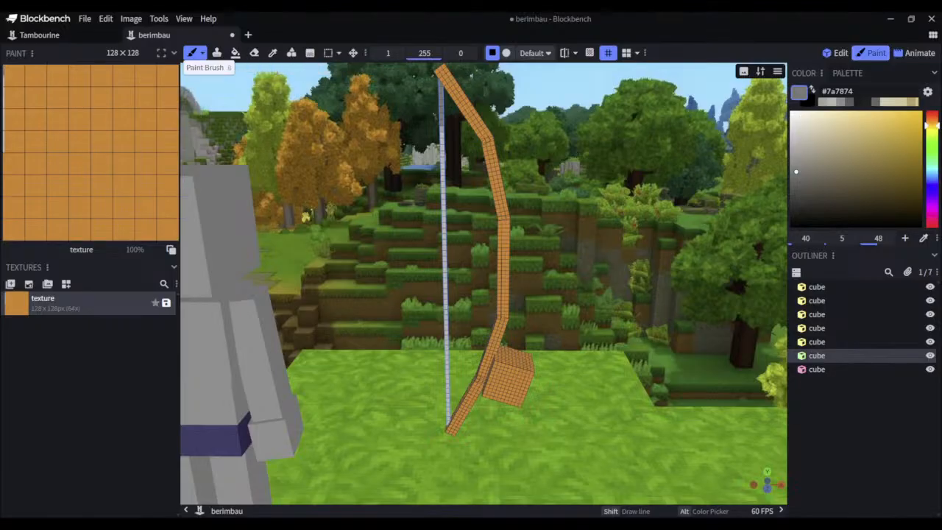
{"action": "left_click", "coordinate": [202, 53]}
{"action": "left_click", "coordinate": [224, 96]}
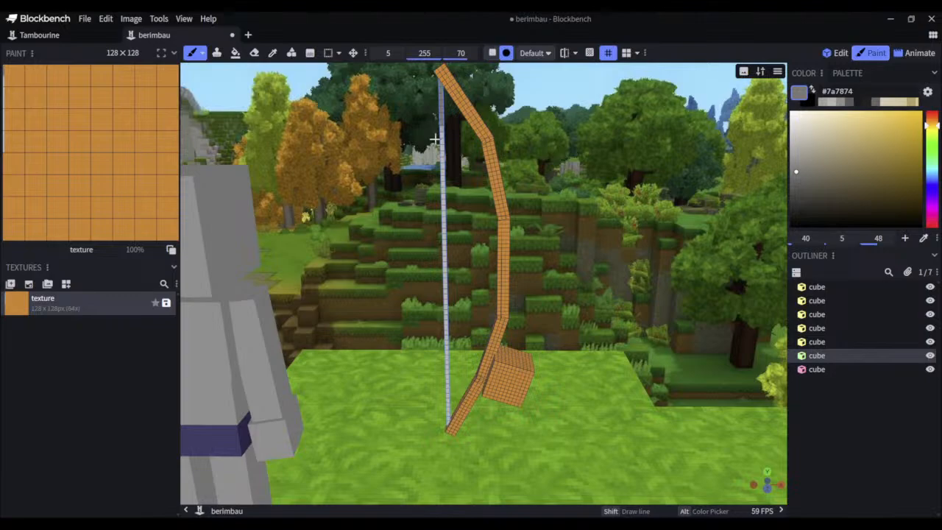
{"action": "left_click_drag", "start_coordinate": [421, 125], "coordinate": [455, 137]}
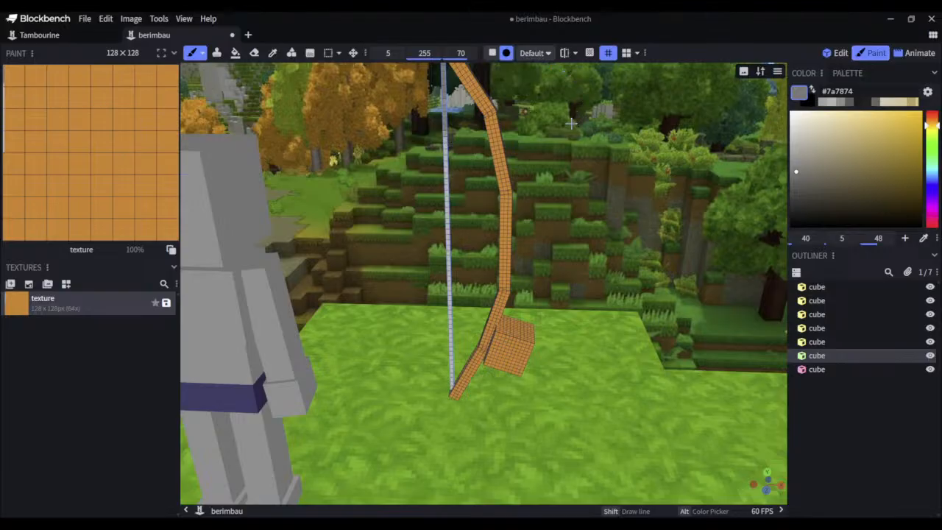
Shade the string's lower end in grey #878682 using the Smooth Brush preset
{"action": "left_click_drag", "start_coordinate": [798, 176], "coordinate": [794, 165]}
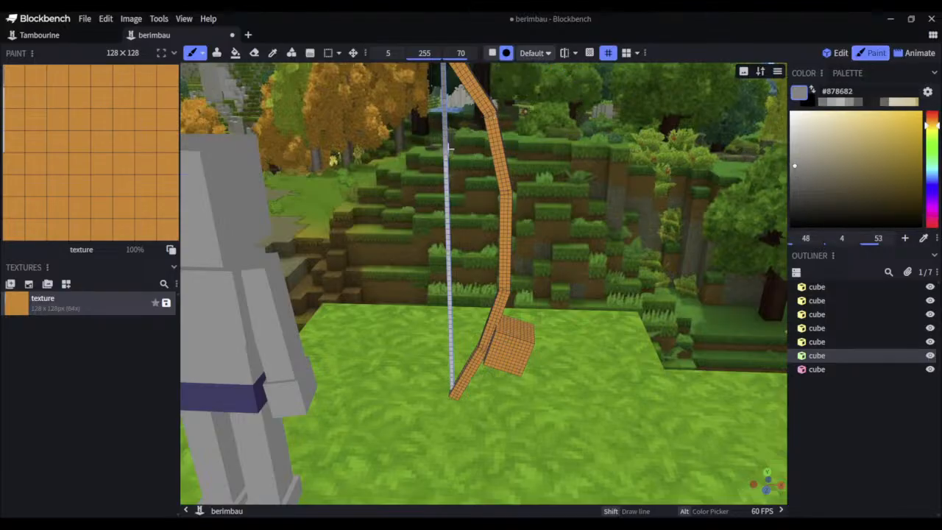
{"action": "left_click", "coordinate": [202, 53]}
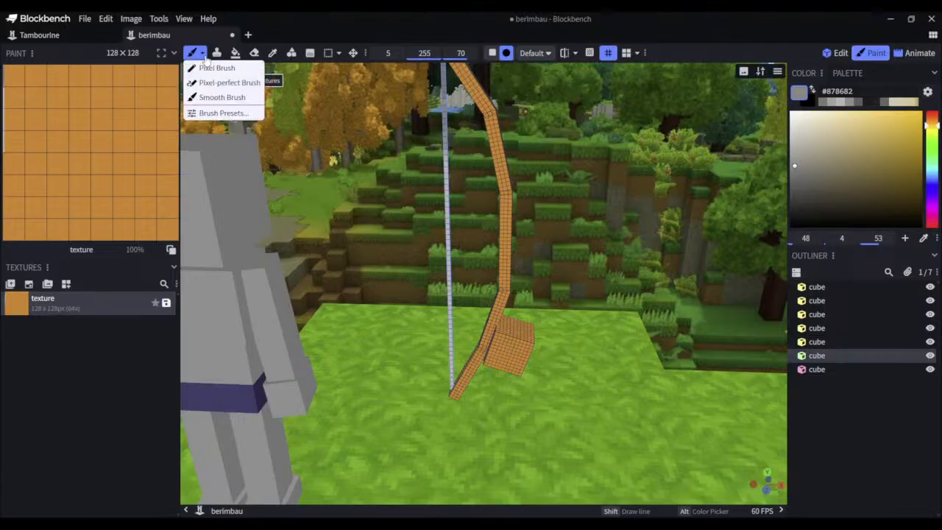
{"action": "left_click", "coordinate": [210, 81]}
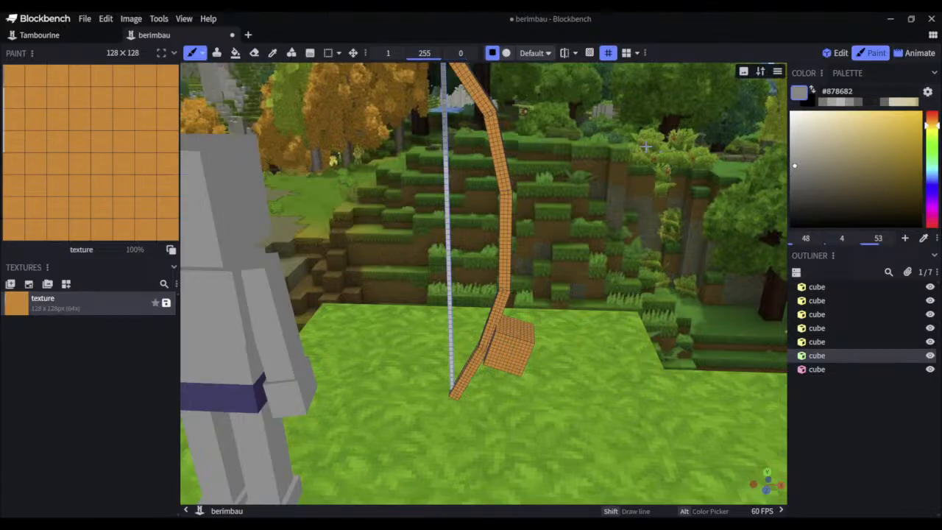
{"action": "right_click_drag", "start_coordinate": [608, 136], "coordinate": [639, 177]}
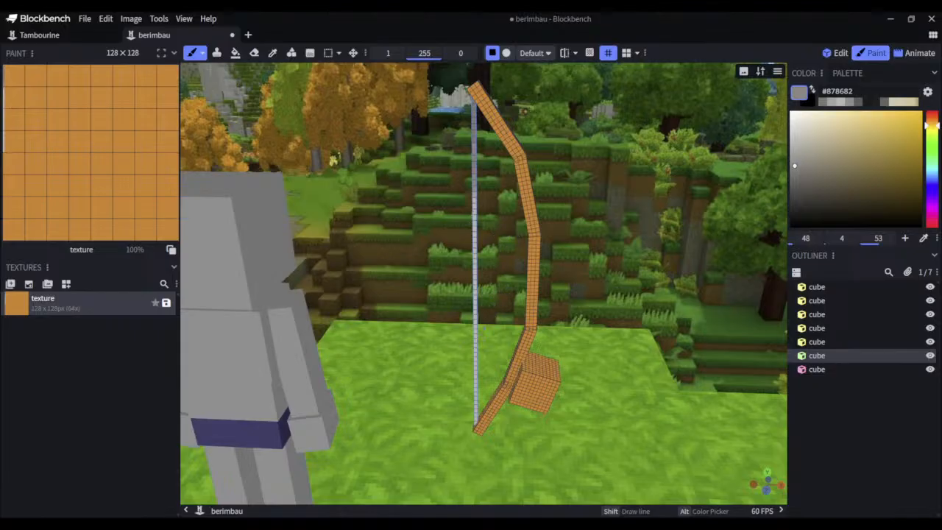
{"action": "left_click", "coordinate": [201, 53]}
{"action": "left_click", "coordinate": [221, 97]}
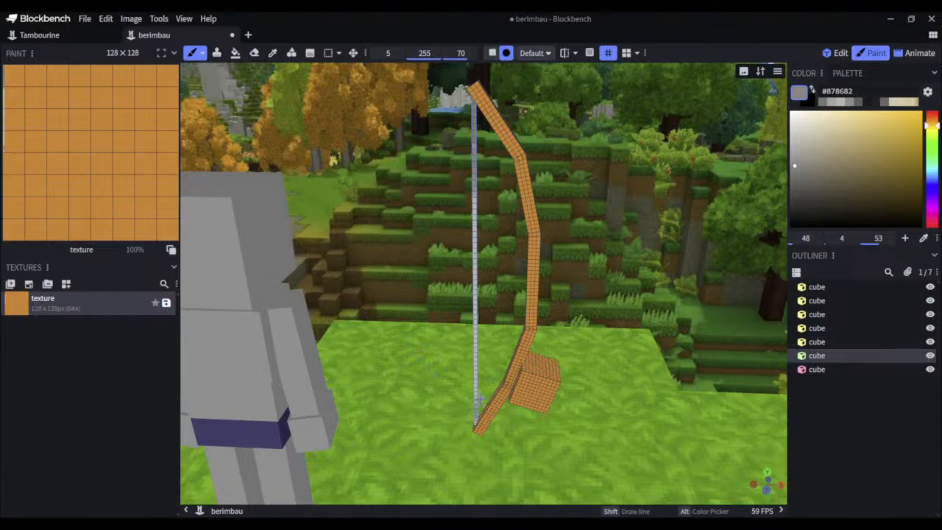
{"action": "left_click_drag", "start_coordinate": [501, 372], "coordinate": [492, 341]}
{"action": "scroll", "coordinate": [492, 433], "scroll_direction": "up", "scroll_amount": 5}
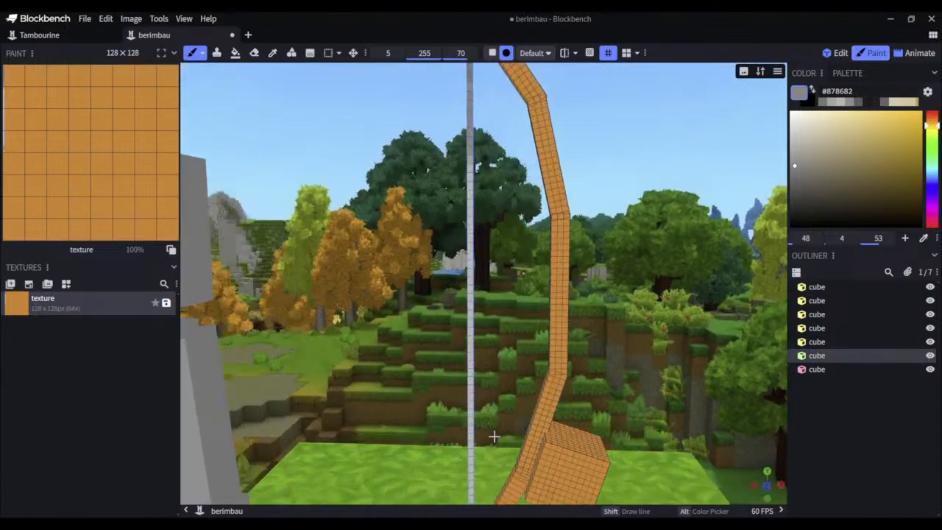
{"action": "right_click_drag", "start_coordinate": [493, 436], "coordinate": [495, 313]}
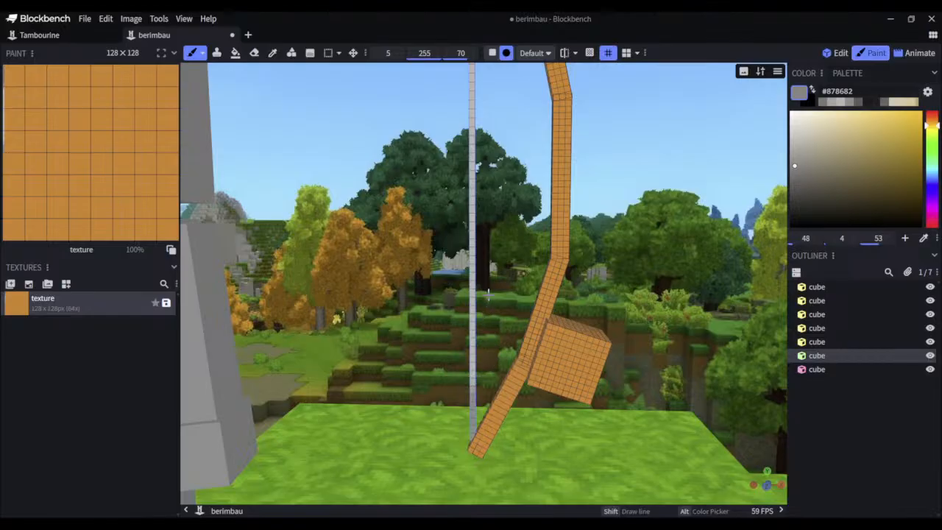
{"action": "scroll", "coordinate": [492, 293], "scroll_direction": "down", "scroll_amount": 3}
{"action": "right_click_drag", "start_coordinate": [493, 285], "coordinate": [488, 341]}
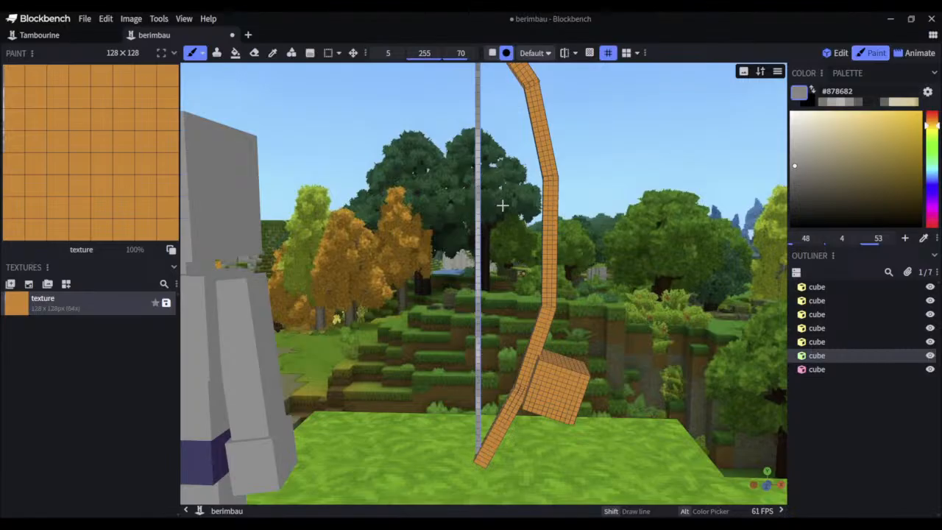
Add a stroke of grey #878682 to the upper part of the string and check the shading without the paint grid
{"action": "left_click_drag", "start_coordinate": [479, 187], "coordinate": [481, 234]}
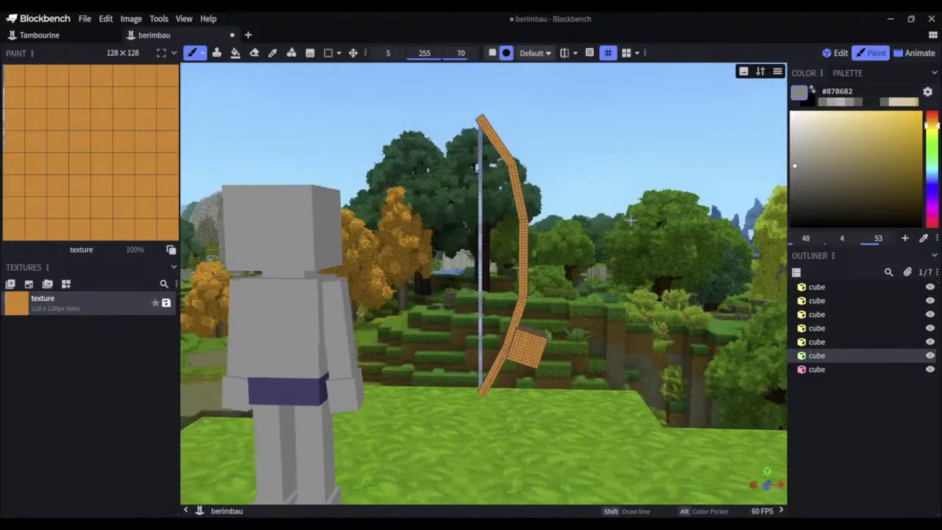
{"action": "left_click", "coordinate": [837, 53]}
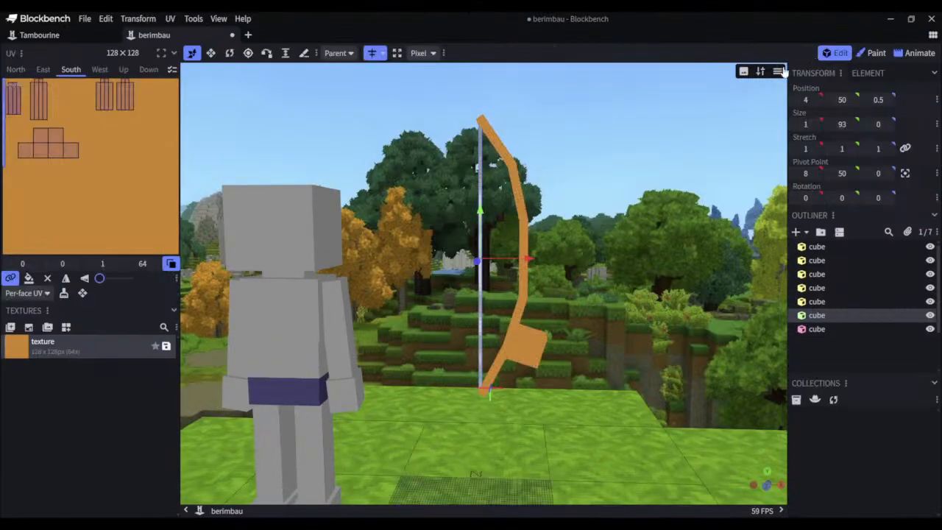
{"action": "left_click", "coordinate": [482, 292]}
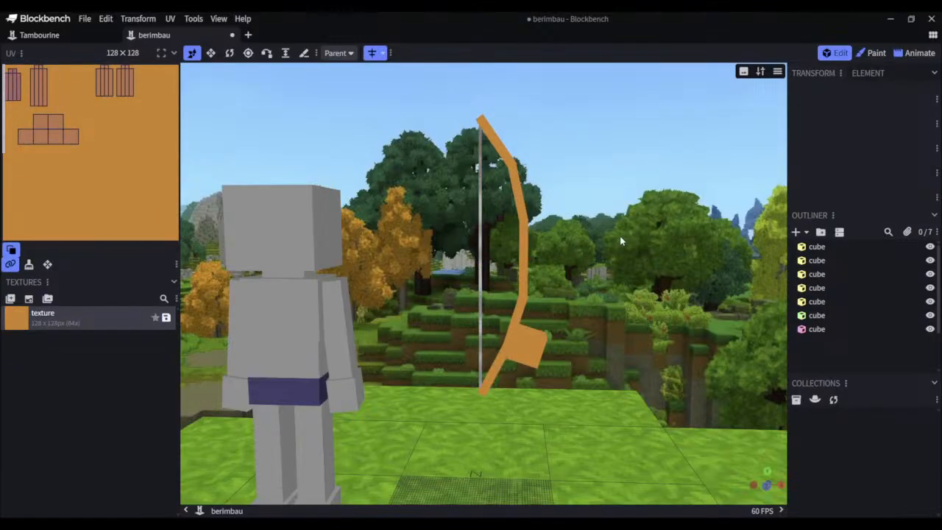
{"action": "mouse_move", "coordinate": [620, 236]}
{"action": "left_mouse_down"}
{"action": "mouse_move", "coordinate": [610, 222]}
{"action": "mouse_move", "coordinate": [611, 230]}
{"action": "left_mouse_up"}
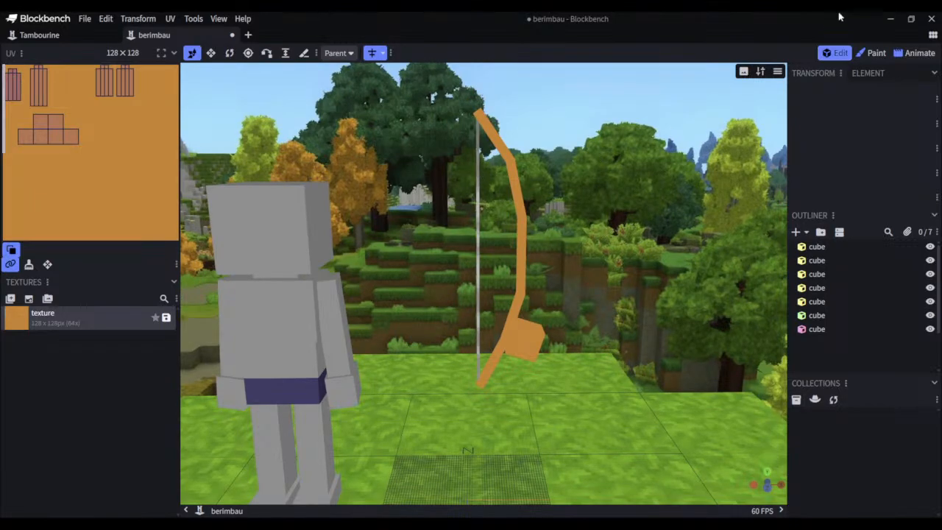
Blend the string's upper part with lighter grey #a2a09b and check the result without the paint grid
{"action": "left_click", "coordinate": [877, 53]}
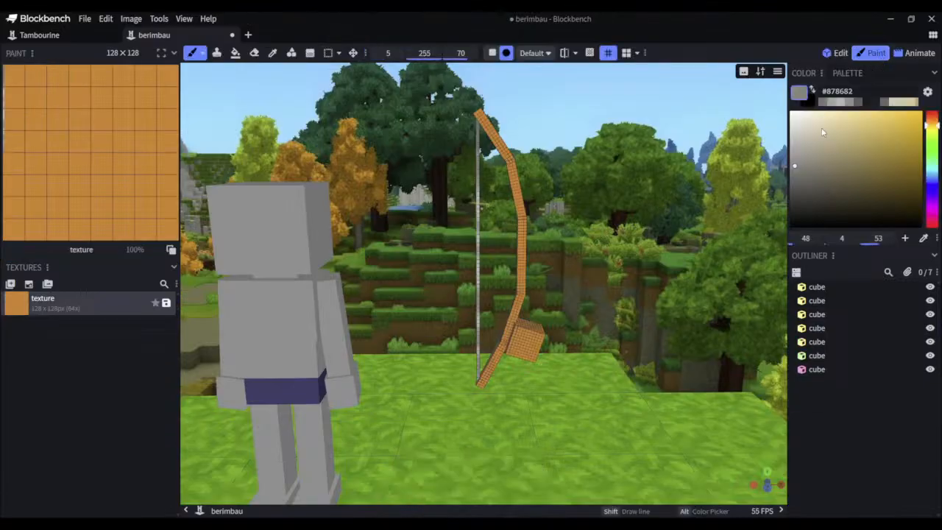
{"action": "left_click_drag", "start_coordinate": [795, 167], "coordinate": [795, 153]}
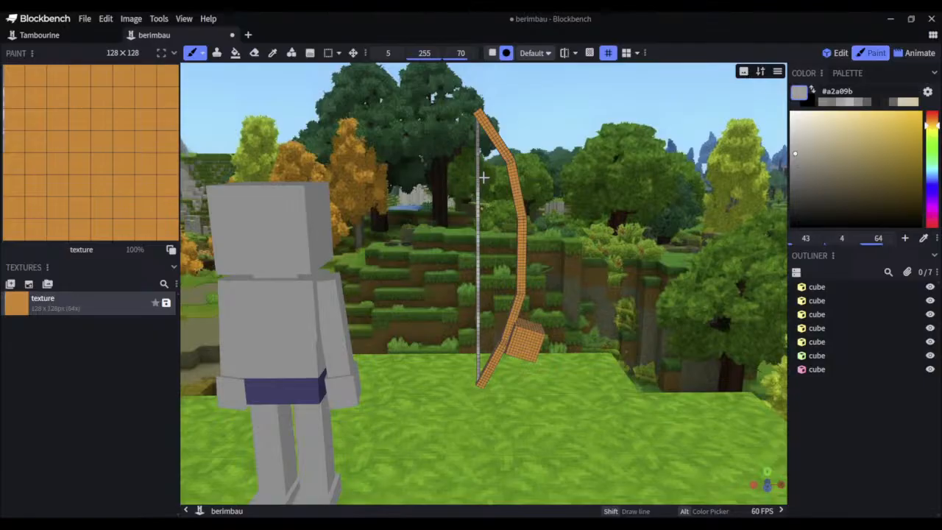
{"action": "left_click", "coordinate": [479, 183]}
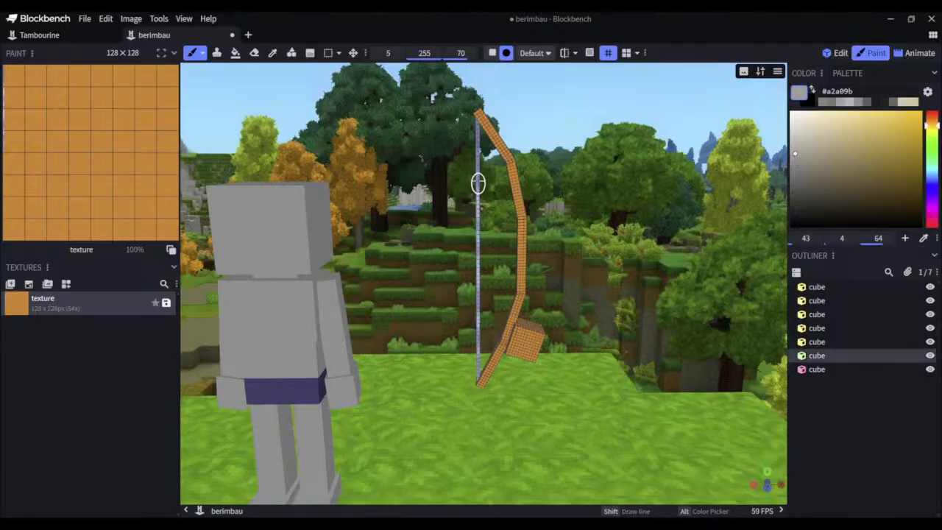
{"action": "left_click", "coordinate": [837, 53]}
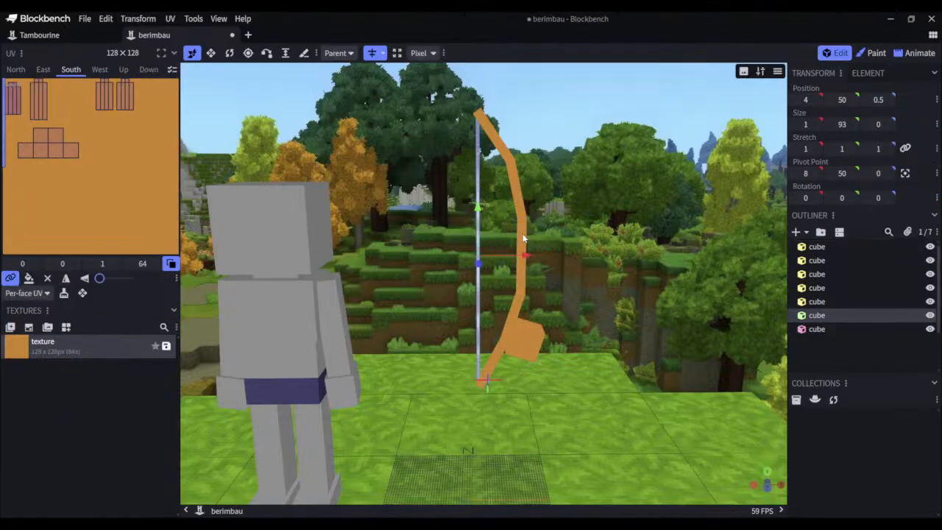
{"action": "left_click", "coordinate": [526, 238]}
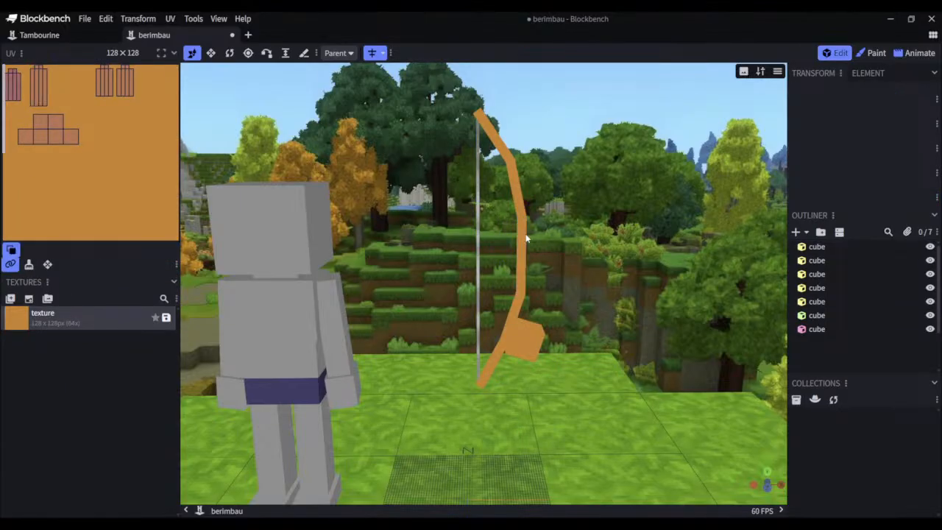
{"action": "left_click_drag", "start_coordinate": [587, 217], "coordinate": [566, 219]}
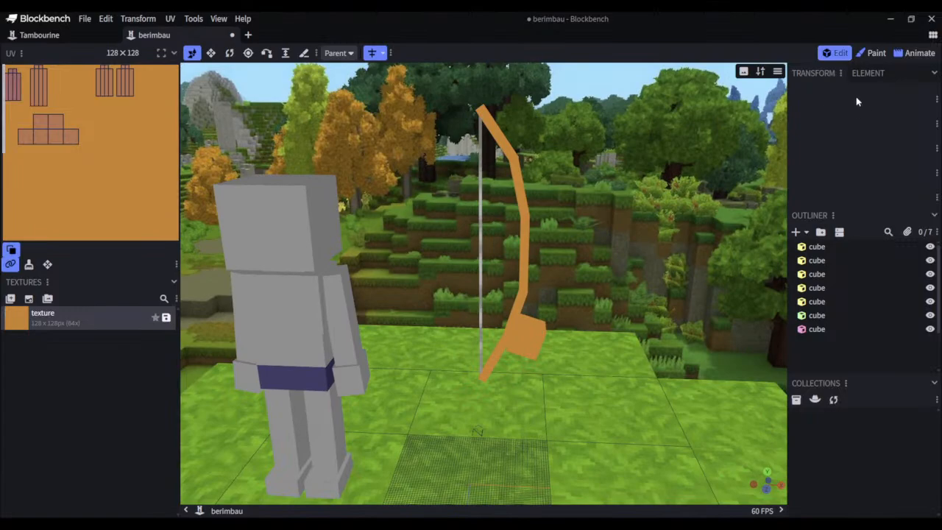
Switch to the Pixel Brush preset and select the bow's topmost segment for painting
{"action": "left_click", "coordinate": [871, 52]}
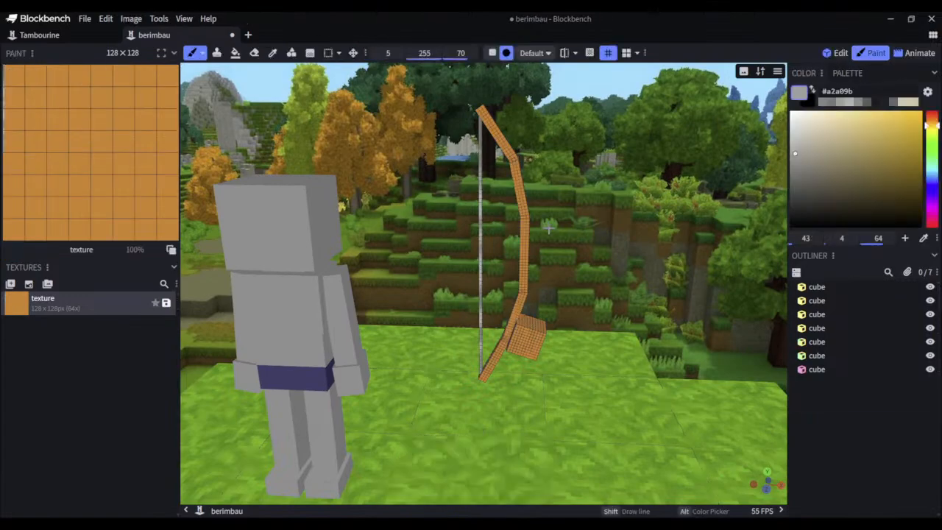
{"action": "scroll", "coordinate": [548, 228], "scroll_direction": "up", "scroll_amount": 3}
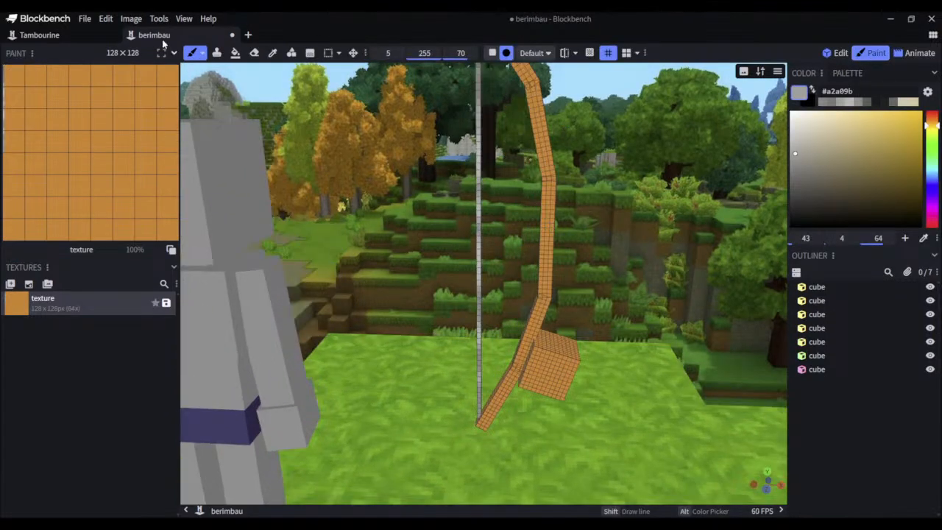
{"action": "left_click", "coordinate": [202, 55]}
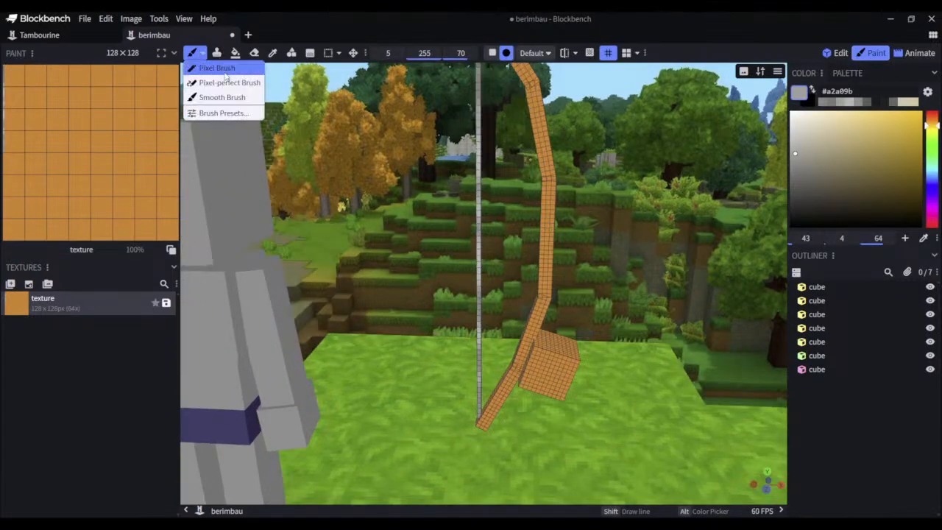
{"action": "left_click", "coordinate": [224, 71]}
{"action": "mouse_move", "coordinate": [637, 166]}
{"action": "right_mouse_down"}
{"action": "mouse_move", "coordinate": [617, 236]}
{"action": "mouse_move", "coordinate": [635, 249]}
{"action": "mouse_move", "coordinate": [626, 259]}
{"action": "right_mouse_up"}
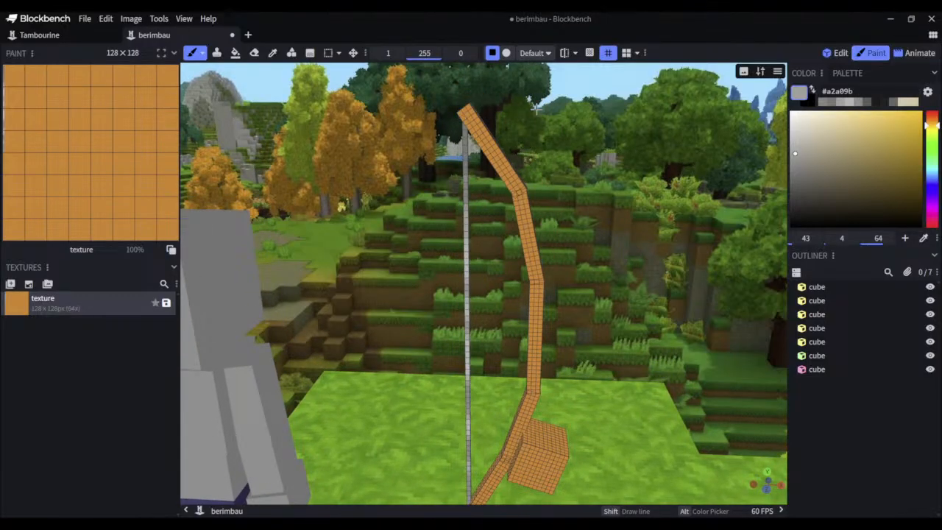
{"action": "left_click_drag", "start_coordinate": [540, 110], "coordinate": [656, 162]}
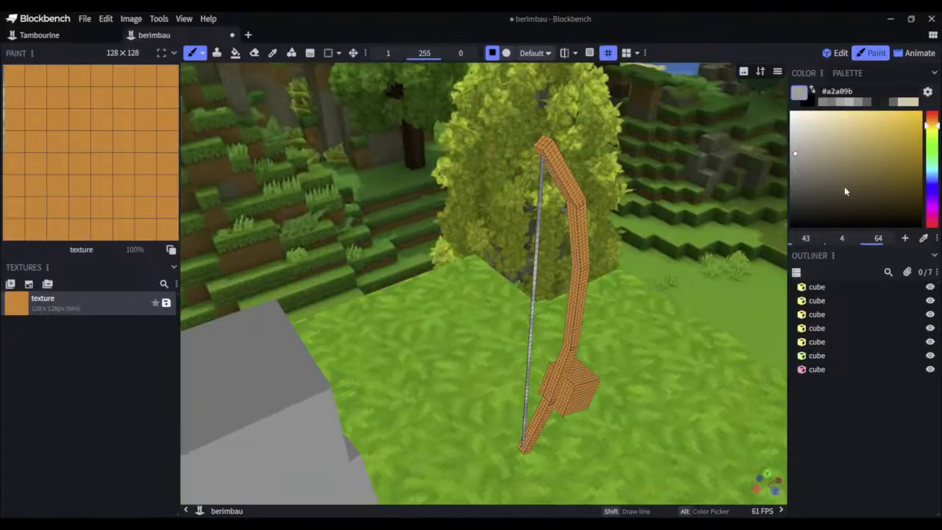
{"action": "scroll", "coordinate": [584, 185], "scroll_direction": "up", "scroll_amount": 3}
{"action": "scroll", "coordinate": [591, 182], "scroll_direction": "down", "scroll_amount": 1}
{"action": "right_click_drag", "start_coordinate": [669, 112], "coordinate": [626, 230]}
{"action": "left_click", "coordinate": [524, 223]}
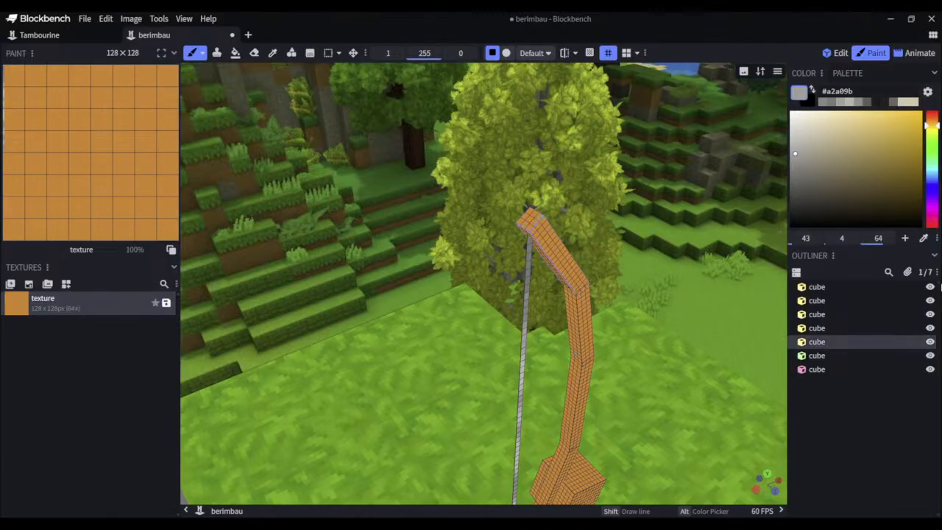
Sample grey #82817d from the string's upper end and paint a line across the bow's end face
{"action": "left_click", "coordinate": [794, 159]}
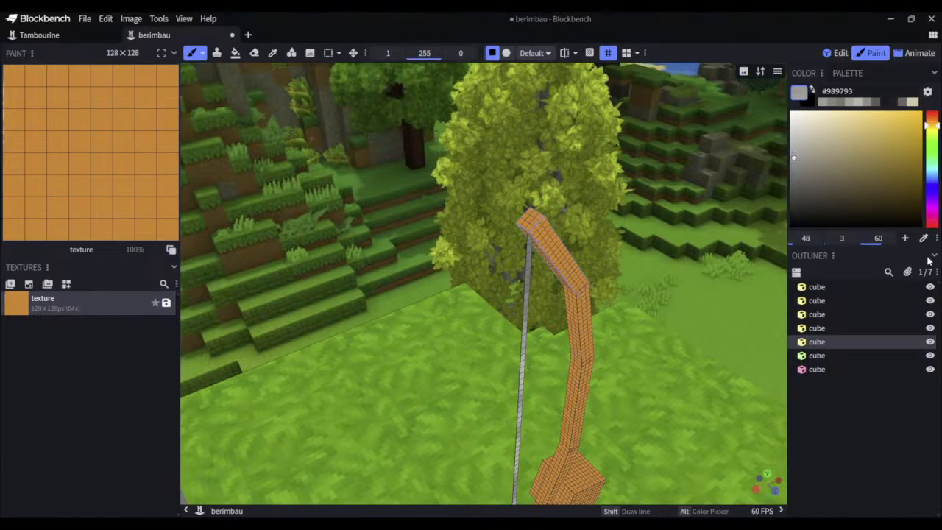
{"action": "scroll", "coordinate": [661, 234], "scroll_direction": "up", "scroll_amount": 5}
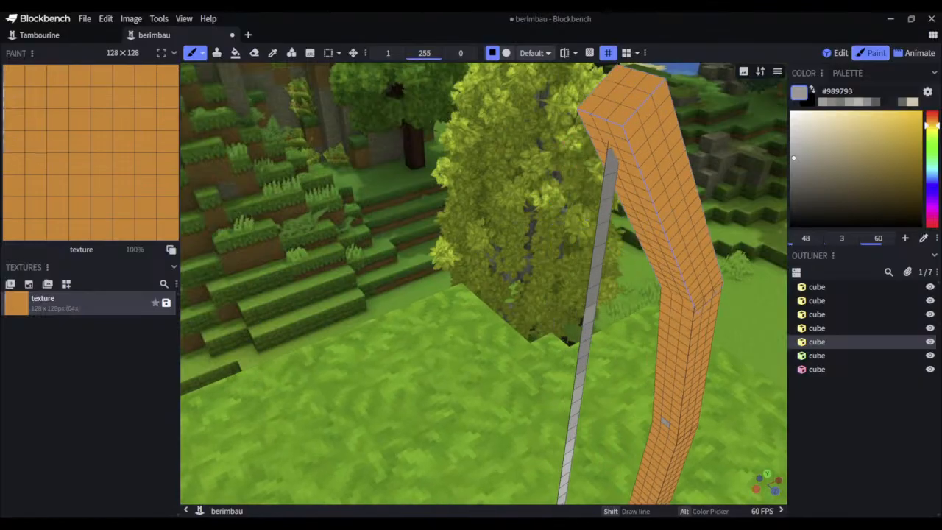
{"action": "left_click", "coordinate": [889, 102]}
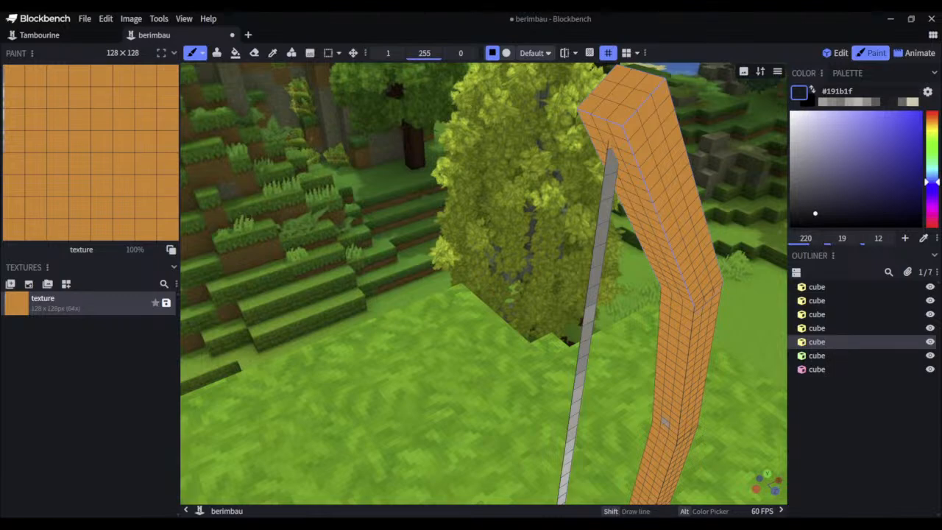
{"action": "left_click", "coordinate": [610, 168]}
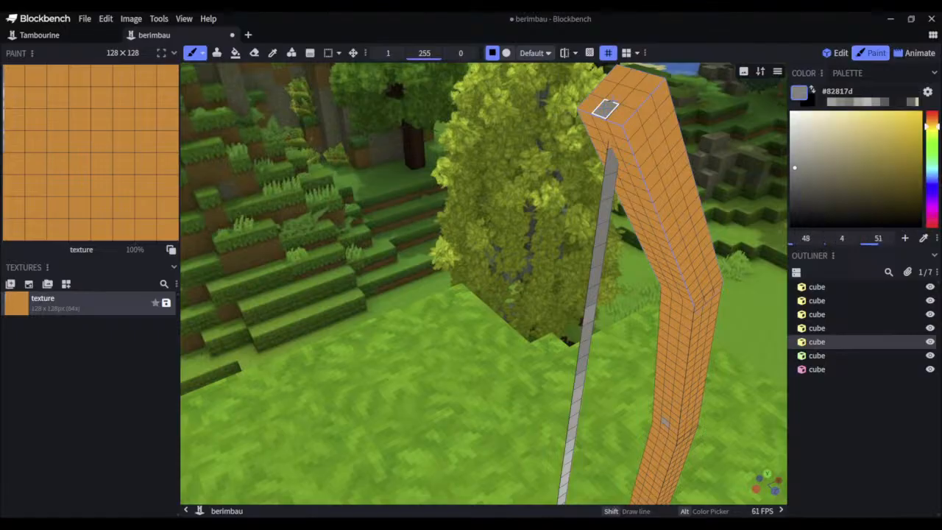
{"action": "mouse_move", "coordinate": [605, 109]}
{"action": "left_mouse_down"}
{"action": "mouse_move", "coordinate": [625, 79]}
{"action": "mouse_move", "coordinate": [604, 133]}
{"action": "mouse_move", "coordinate": [627, 174]}
{"action": "left_mouse_up"}
{"action": "left_click_drag", "start_coordinate": [713, 81], "coordinate": [535, 151]}
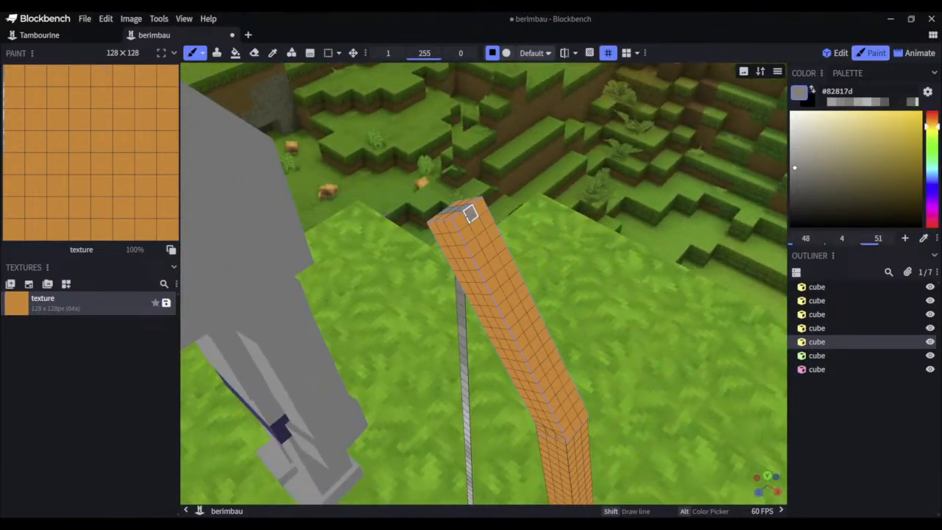
Continue the grey #82817d string line diagonally down the side face of the bow's top segment, undoing the first stroke
{"action": "mouse_move", "coordinate": [470, 215]}
{"action": "left_mouse_down"}
{"action": "mouse_move", "coordinate": [484, 240]}
{"action": "mouse_move", "coordinate": [461, 248]}
{"action": "mouse_move", "coordinate": [470, 263]}
{"action": "left_mouse_up"}
{"action": "key", "text": "ctrl+z"}
{"action": "left_click_drag", "start_coordinate": [471, 214], "coordinate": [466, 277]}
{"action": "left_click", "coordinate": [464, 250]}
{"action": "left_click_drag", "start_coordinate": [538, 248], "coordinate": [559, 240]}
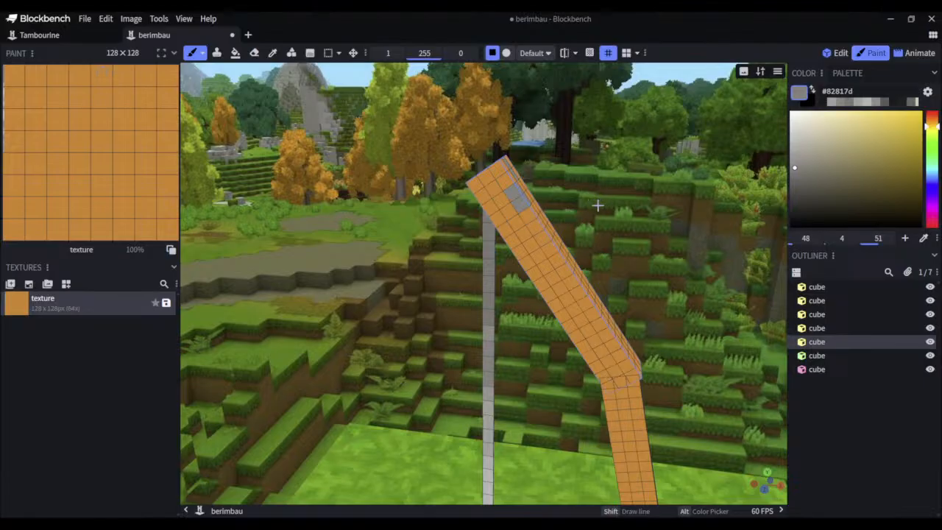
{"action": "left_click_drag", "start_coordinate": [597, 206], "coordinate": [596, 180]}
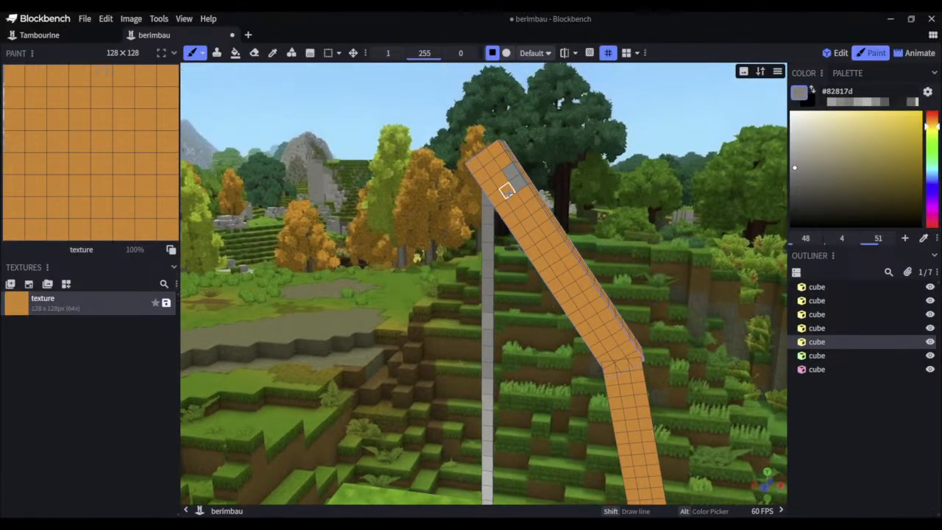
{"action": "left_click_drag", "start_coordinate": [507, 190], "coordinate": [511, 220]}
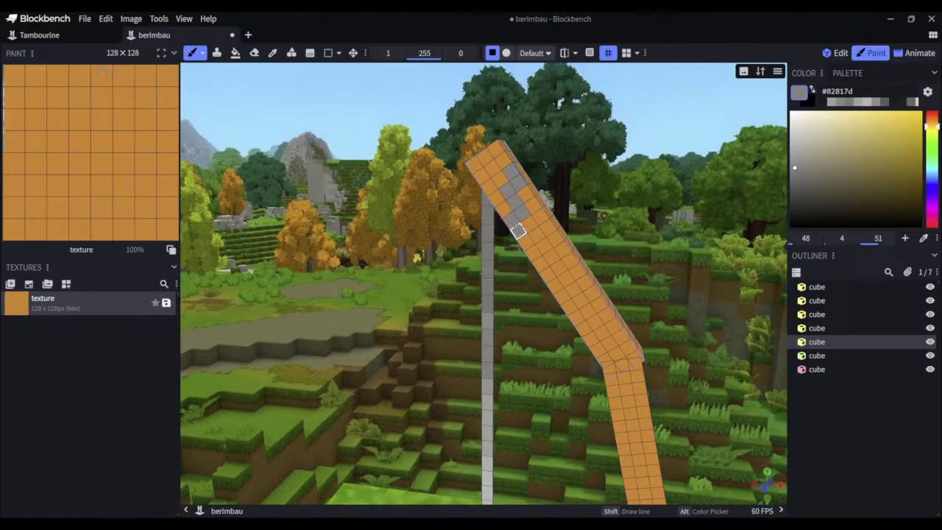
Continue the grey #82817d string line from the side face diagonally across the outer face of the bow's top segment
{"action": "mouse_move", "coordinate": [616, 199]}
{"action": "left_mouse_down"}
{"action": "mouse_move", "coordinate": [668, 145]}
{"action": "mouse_move", "coordinate": [653, 158]}
{"action": "mouse_move", "coordinate": [696, 158]}
{"action": "mouse_move", "coordinate": [607, 188]}
{"action": "left_mouse_up"}
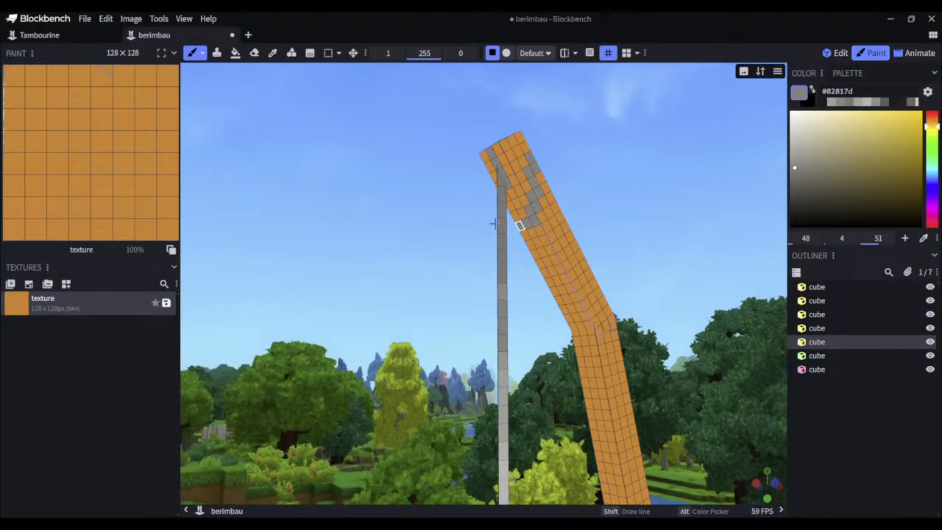
{"action": "right_click_drag", "start_coordinate": [471, 222], "coordinate": [513, 248]}
{"action": "left_click_drag", "start_coordinate": [412, 250], "coordinate": [607, 275]}
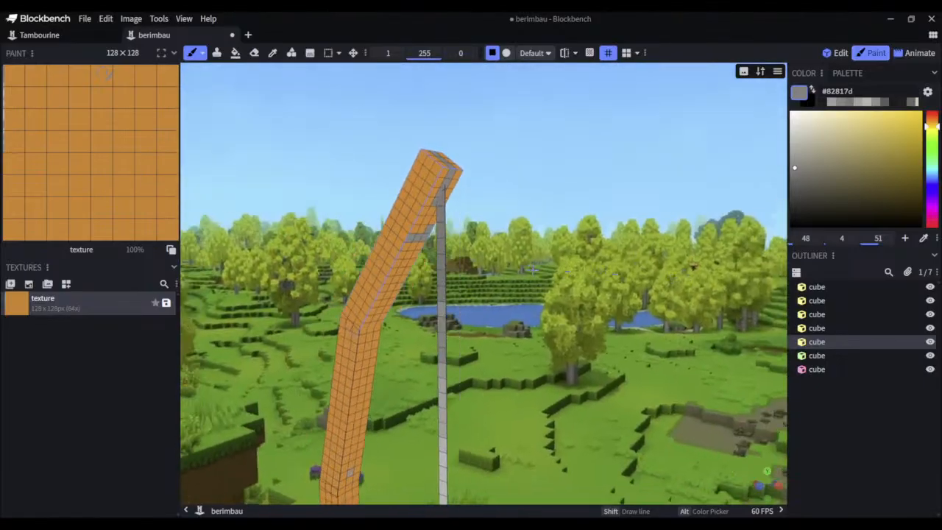
{"action": "right_click_drag", "start_coordinate": [421, 258], "coordinate": [501, 273]}
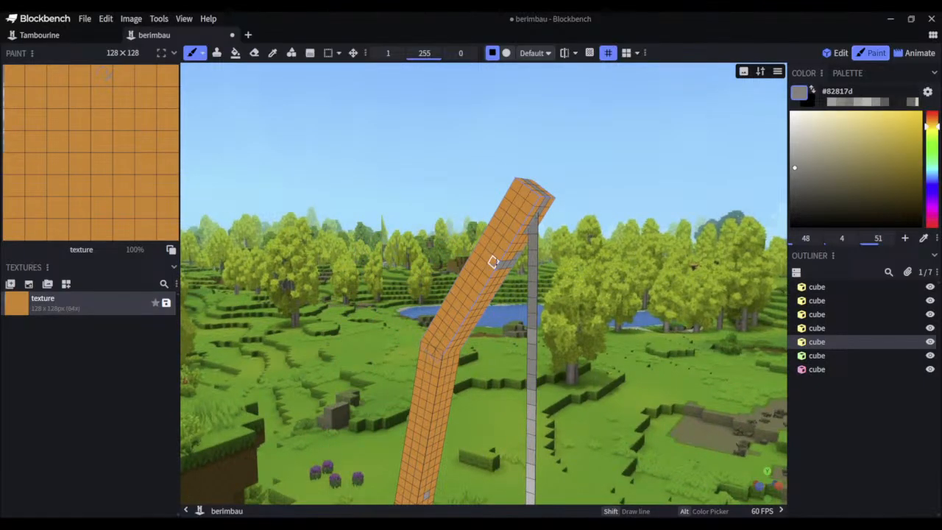
{"action": "mouse_move", "coordinate": [569, 266]}
{"action": "left_mouse_down"}
{"action": "mouse_move", "coordinate": [623, 275]}
{"action": "mouse_move", "coordinate": [513, 239]}
{"action": "mouse_move", "coordinate": [606, 271]}
{"action": "mouse_move", "coordinate": [621, 259]}
{"action": "mouse_move", "coordinate": [460, 221]}
{"action": "mouse_move", "coordinate": [415, 240]}
{"action": "mouse_move", "coordinate": [650, 248]}
{"action": "left_mouse_up"}
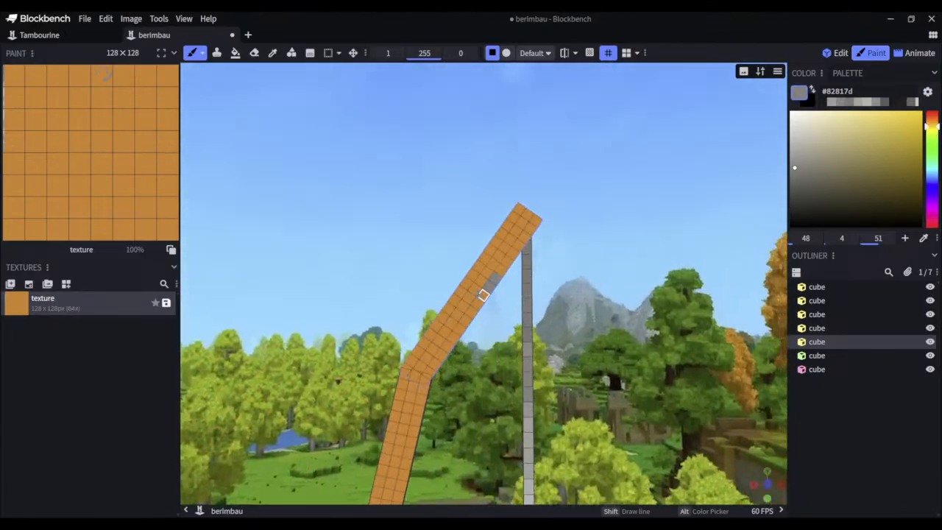
{"action": "left_click_drag", "start_coordinate": [442, 246], "coordinate": [447, 277]}
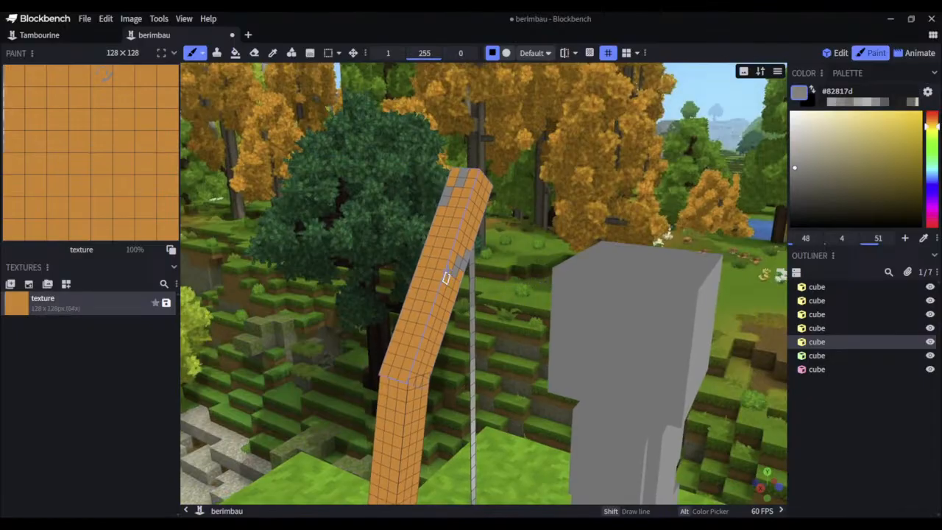
{"action": "left_click", "coordinate": [446, 278]}
{"action": "left_click", "coordinate": [440, 275]}
{"action": "left_click", "coordinate": [440, 269]}
{"action": "left_click", "coordinate": [432, 273]}
{"action": "left_click", "coordinate": [424, 279]}
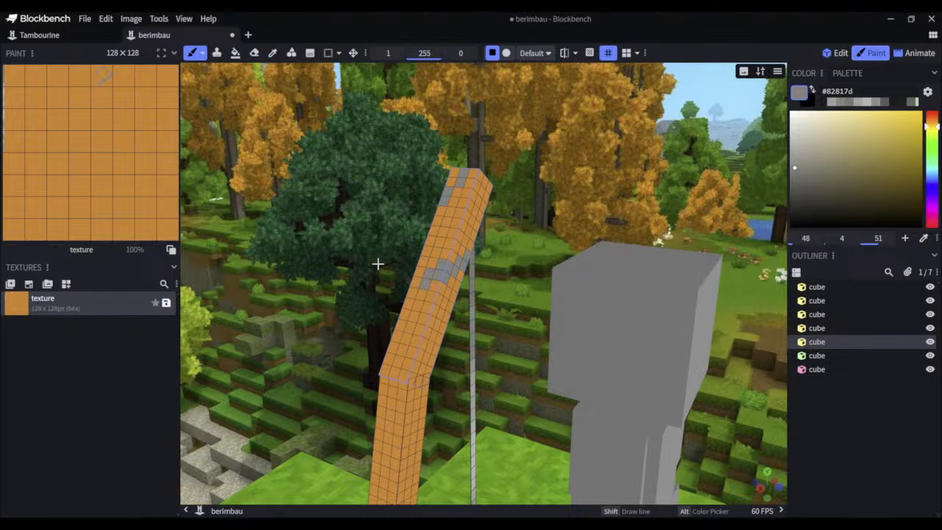
Carry the grey #82817d line around the edge and diagonally down the opposite side face, below the existing grey turn
{"action": "left_click_drag", "start_coordinate": [378, 264], "coordinate": [436, 297]}
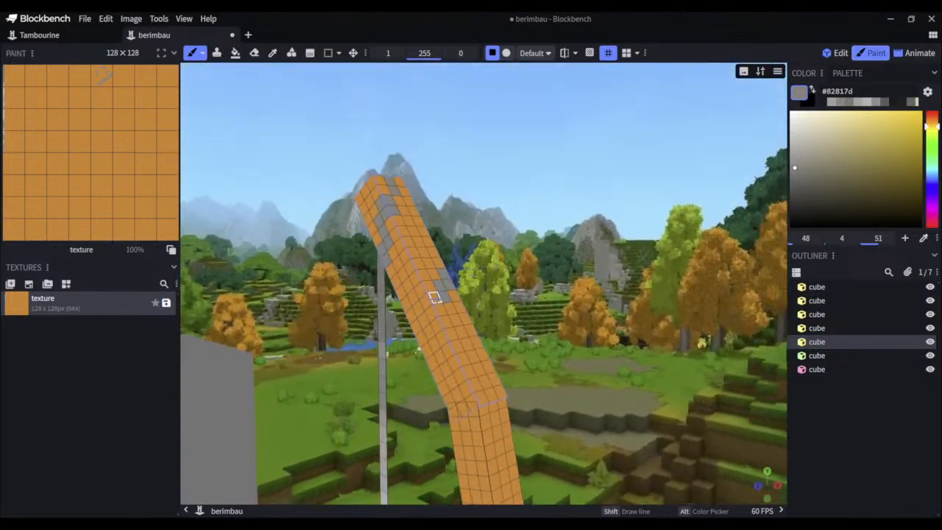
{"action": "left_click", "coordinate": [435, 298]}
{"action": "left_click", "coordinate": [440, 308]}
{"action": "left_click", "coordinate": [428, 301]}
{"action": "left_click", "coordinate": [432, 313]}
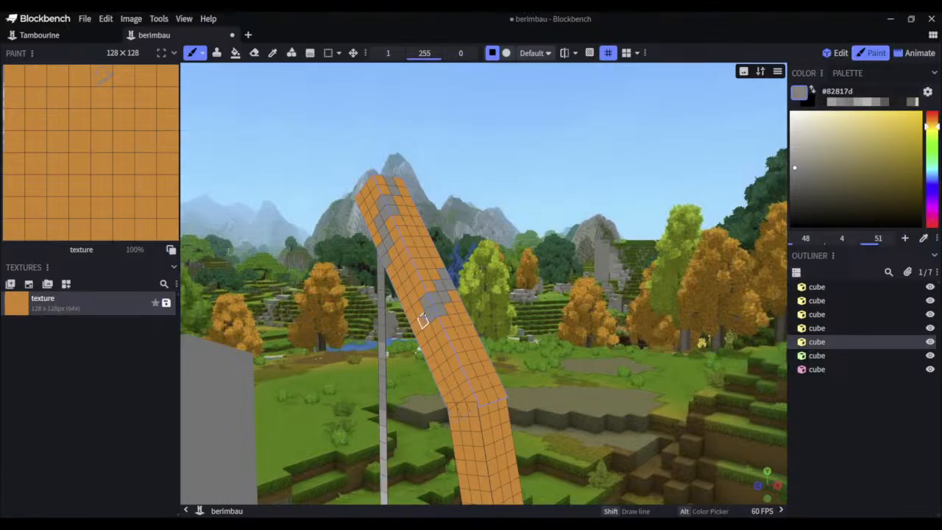
{"action": "mouse_move", "coordinate": [493, 293]}
{"action": "left_mouse_down"}
{"action": "mouse_move", "coordinate": [575, 268]}
{"action": "mouse_move", "coordinate": [560, 268]}
{"action": "left_mouse_up"}
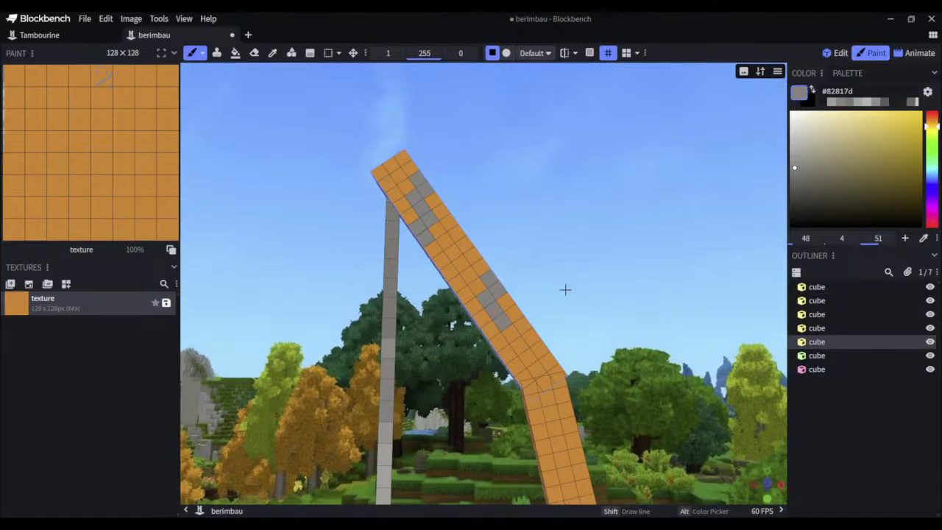
{"action": "mouse_move", "coordinate": [564, 288]}
{"action": "left_mouse_down"}
{"action": "mouse_move", "coordinate": [494, 324]}
{"action": "mouse_move", "coordinate": [505, 322]}
{"action": "mouse_move", "coordinate": [365, 335]}
{"action": "mouse_move", "coordinate": [385, 326]}
{"action": "mouse_move", "coordinate": [549, 358]}
{"action": "mouse_move", "coordinate": [658, 261]}
{"action": "mouse_move", "coordinate": [588, 253]}
{"action": "mouse_move", "coordinate": [569, 298]}
{"action": "mouse_move", "coordinate": [567, 267]}
{"action": "left_mouse_up"}
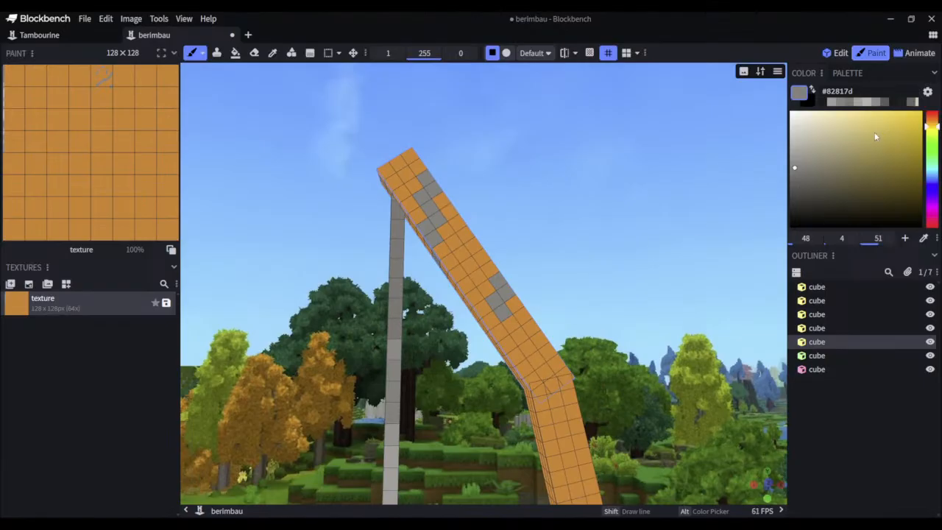
Try a pale yellow #f2e2a4 pixel beside the end of the grey line, preview it without the paint grid and undo it
{"action": "left_click_drag", "start_coordinate": [864, 136], "coordinate": [907, 118]}
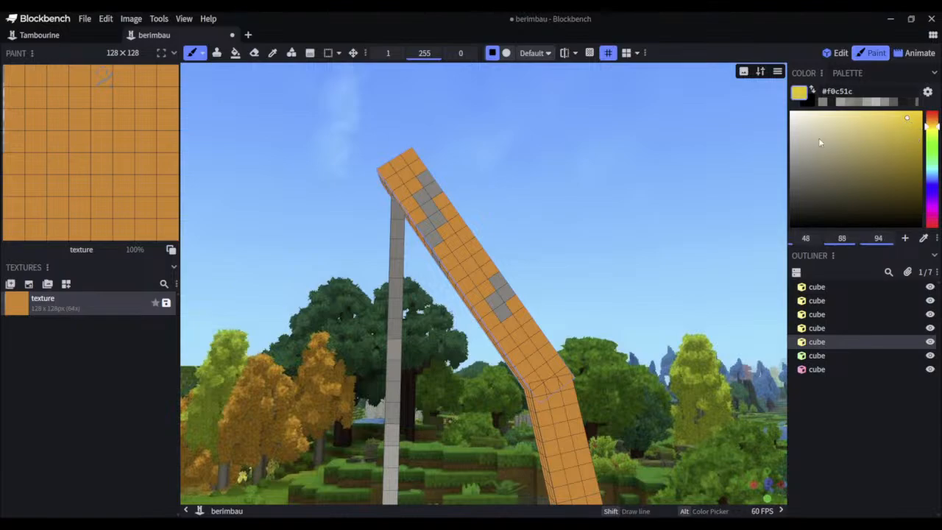
{"action": "left_click_drag", "start_coordinate": [821, 142], "coordinate": [832, 117]}
{"action": "left_click", "coordinate": [489, 322]}
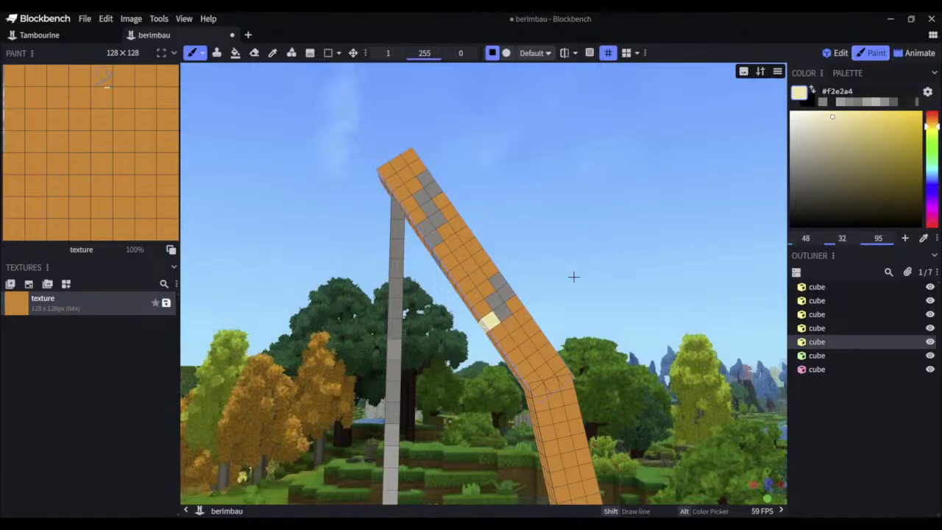
{"action": "left_click", "coordinate": [834, 53]}
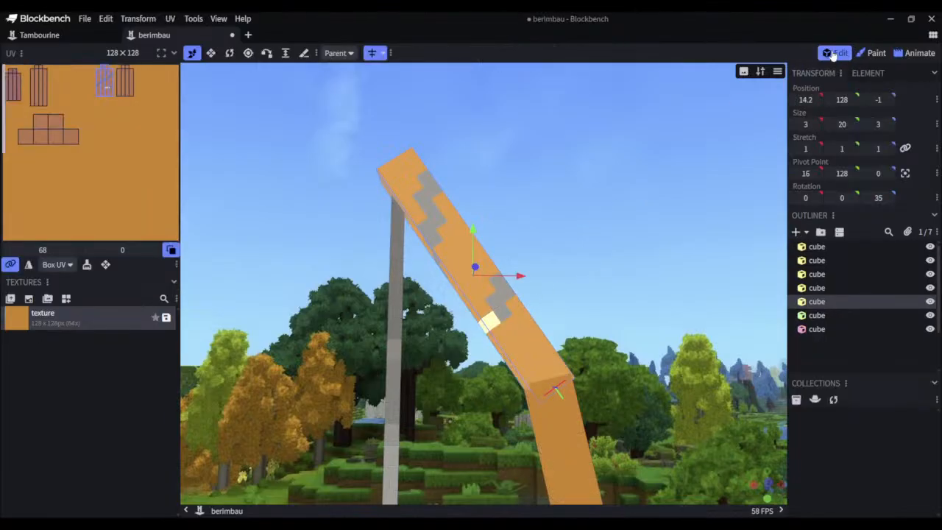
{"action": "key", "text": "ctrl+z"}
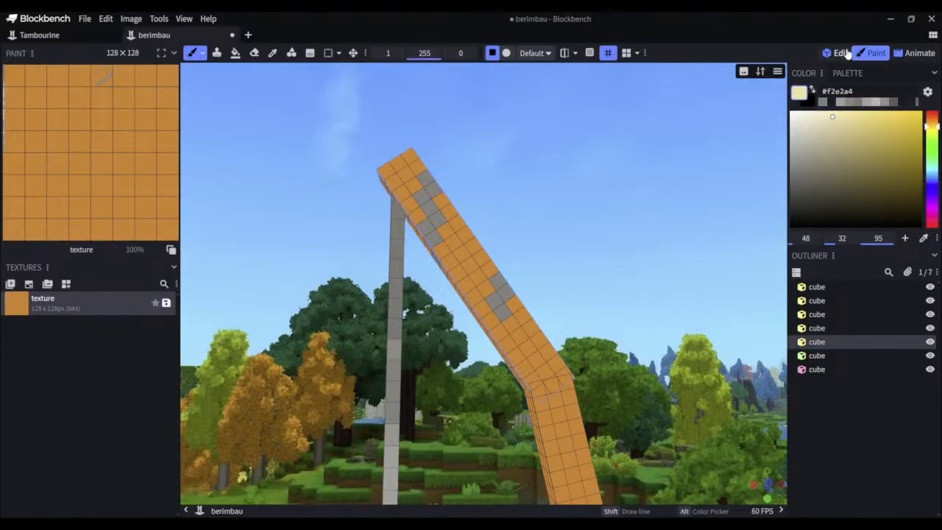
{"action": "left_click", "coordinate": [838, 53]}
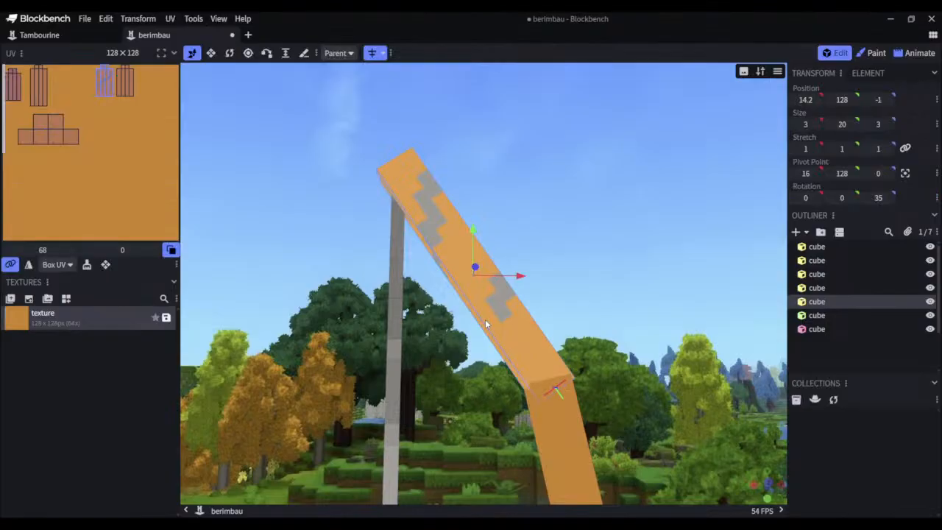
{"action": "left_click", "coordinate": [873, 53]}
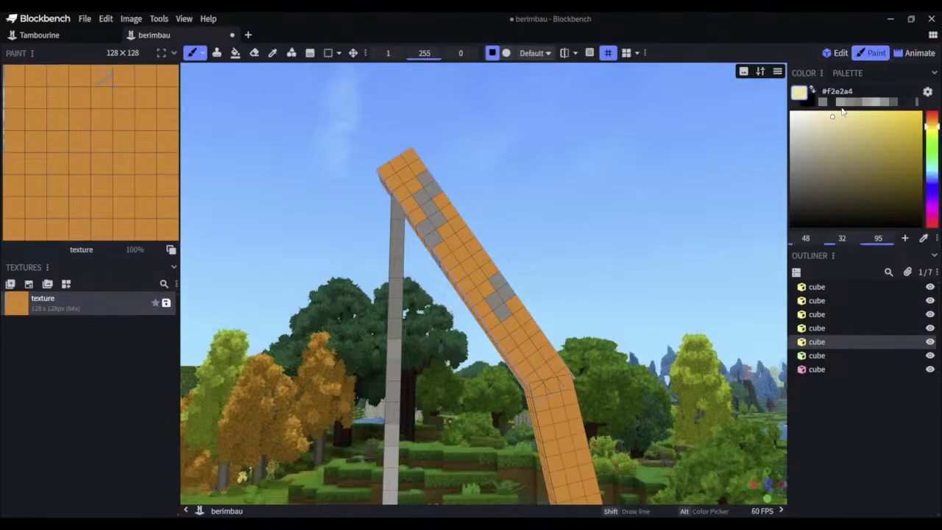
Paint the first darker yellow #bbaa67 pixels at the grey line's end and preview them without the paint grid
{"action": "mouse_move", "coordinate": [843, 112]}
{"action": "left_mouse_down"}
{"action": "mouse_move", "coordinate": [837, 130]}
{"action": "mouse_move", "coordinate": [850, 142]}
{"action": "left_mouse_up"}
{"action": "left_click", "coordinate": [490, 320]}
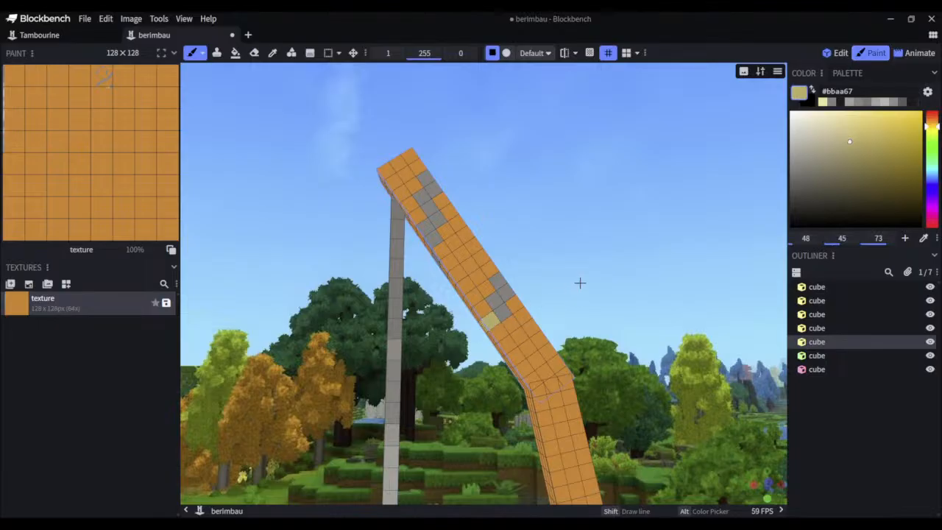
{"action": "left_click_drag", "start_coordinate": [580, 283], "coordinate": [655, 250]}
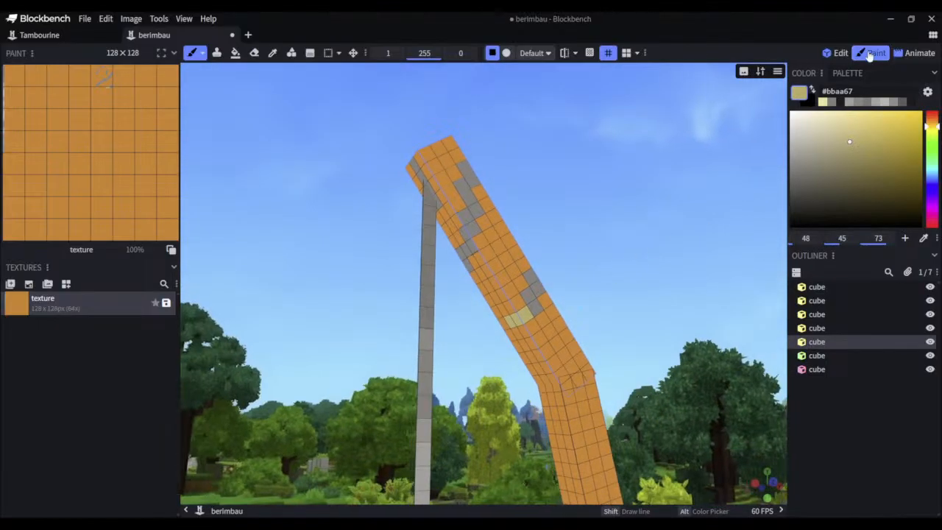
{"action": "left_click", "coordinate": [838, 53]}
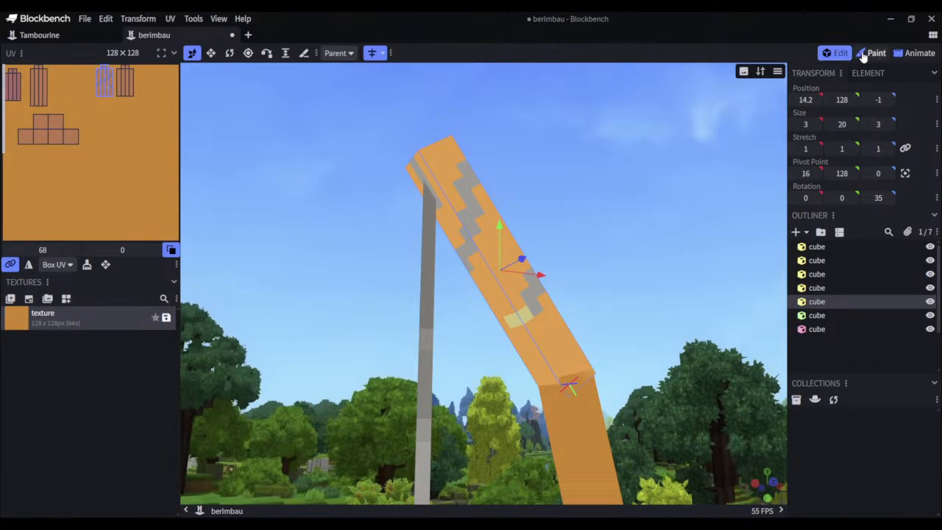
{"action": "left_click", "coordinate": [868, 53]}
Try a two-row #bbaa67 band across the bow segment's side and inner faces, then undo the strokes
{"action": "mouse_move", "coordinate": [603, 213]}
{"action": "left_mouse_down"}
{"action": "mouse_move", "coordinate": [663, 265]}
{"action": "mouse_move", "coordinate": [726, 196]}
{"action": "mouse_move", "coordinate": [652, 240]}
{"action": "mouse_move", "coordinate": [687, 290]}
{"action": "mouse_move", "coordinate": [687, 252]}
{"action": "left_mouse_up"}
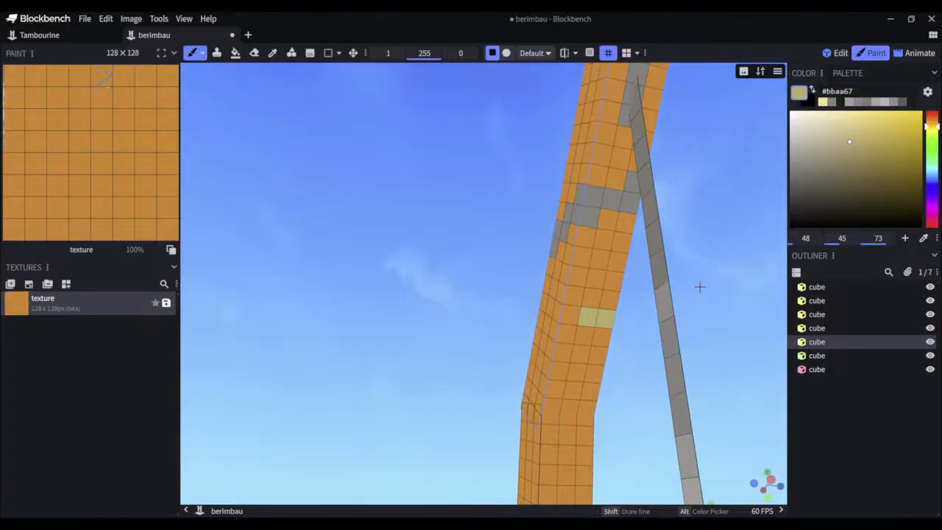
{"action": "mouse_move", "coordinate": [700, 287]}
{"action": "left_mouse_down"}
{"action": "mouse_move", "coordinate": [520, 358]}
{"action": "mouse_move", "coordinate": [658, 307]}
{"action": "mouse_move", "coordinate": [532, 320]}
{"action": "left_mouse_up"}
{"action": "left_click", "coordinate": [498, 312]}
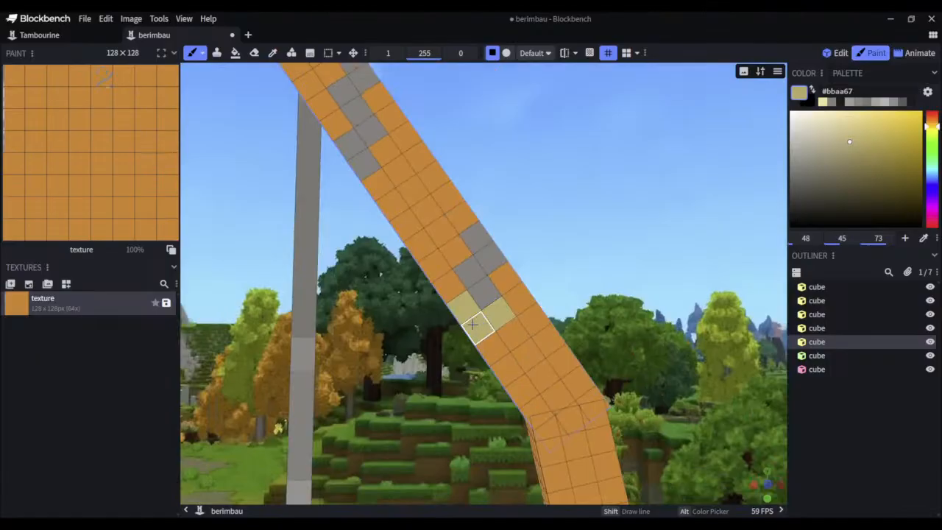
{"action": "left_click_drag", "start_coordinate": [585, 273], "coordinate": [657, 264]}
{"action": "mouse_move", "coordinate": [611, 299]}
{"action": "left_mouse_down"}
{"action": "mouse_move", "coordinate": [575, 307]}
{"action": "mouse_move", "coordinate": [549, 290]}
{"action": "mouse_move", "coordinate": [548, 313]}
{"action": "left_mouse_up"}
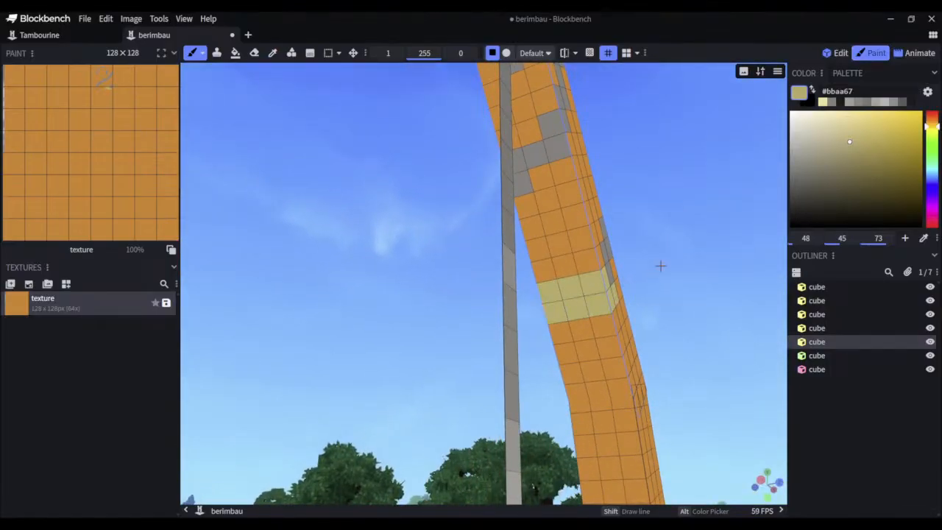
{"action": "left_click_drag", "start_coordinate": [658, 263], "coordinate": [654, 265]}
{"action": "key", "text": "ctrl+z"}
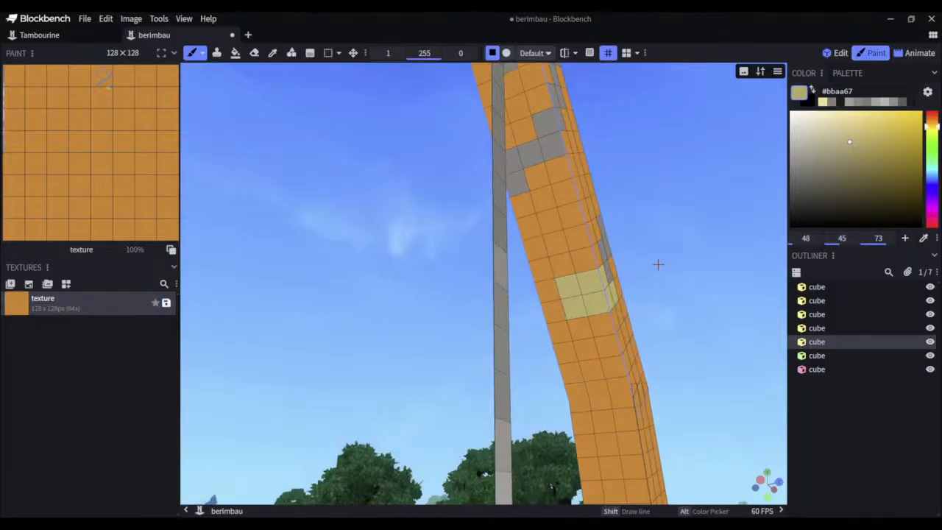
{"action": "key", "text": "ctrl+z"}
{"action": "key", "text": "ctrl+z"}
{"action": "key", "text": "ctrl+z"}
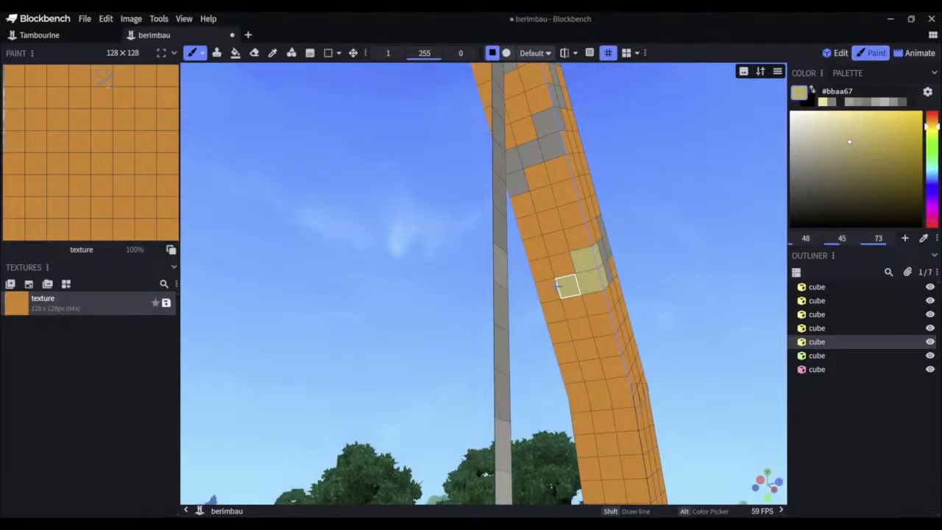
Extend the #bbaa67 line across the segment's inner face onto the adjoining side face, removing the stray pixel from the string
{"action": "left_click_drag", "start_coordinate": [648, 265], "coordinate": [747, 261]}
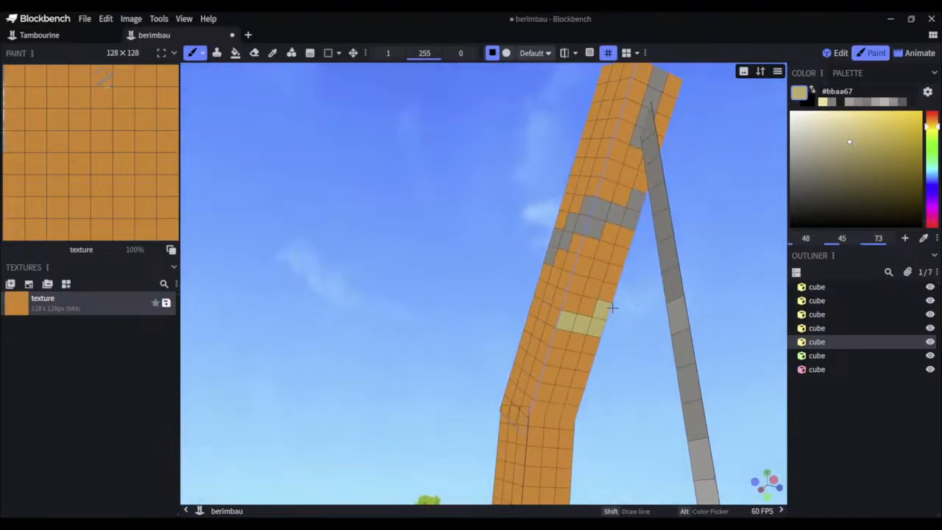
{"action": "left_click_drag", "start_coordinate": [554, 317], "coordinate": [543, 312]}
{"action": "left_click", "coordinate": [681, 302]}
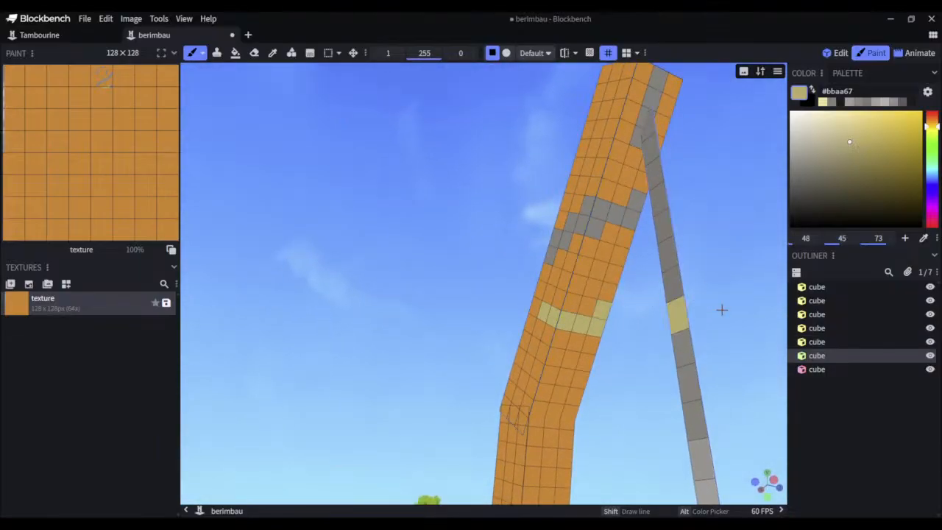
{"action": "mouse_move", "coordinate": [707, 274]}
{"action": "left_mouse_down"}
{"action": "mouse_move", "coordinate": [745, 302]}
{"action": "mouse_move", "coordinate": [517, 257]}
{"action": "mouse_move", "coordinate": [585, 326]}
{"action": "mouse_move", "coordinate": [659, 299]}
{"action": "left_mouse_up"}
{"action": "right_click_drag", "start_coordinate": [658, 300], "coordinate": [676, 283]}
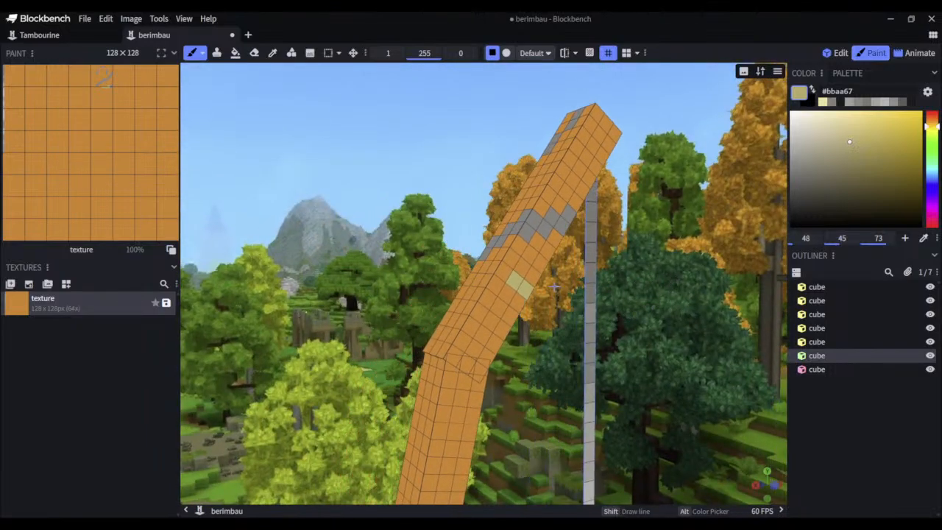
Wrap the #bbaa67 line across the side and outer faces and around the edge to complete its first turn
{"action": "scroll", "coordinate": [676, 282], "scroll_direction": "up", "scroll_amount": 4}
{"action": "mouse_move", "coordinate": [511, 266]}
{"action": "left_mouse_down"}
{"action": "mouse_move", "coordinate": [502, 284]}
{"action": "mouse_move", "coordinate": [488, 273]}
{"action": "mouse_move", "coordinate": [459, 275]}
{"action": "left_mouse_up"}
{"action": "left_click", "coordinate": [498, 261]}
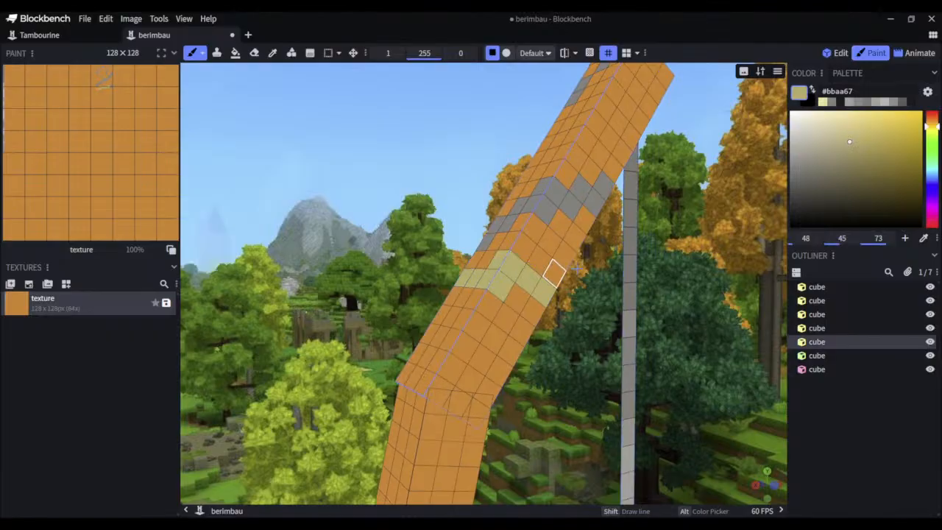
{"action": "left_click_drag", "start_coordinate": [676, 275], "coordinate": [724, 289]}
{"action": "left_click_drag", "start_coordinate": [600, 309], "coordinate": [648, 300]}
{"action": "right_click_drag", "start_coordinate": [648, 300], "coordinate": [762, 280]}
{"action": "mouse_move", "coordinate": [600, 280]}
{"action": "left_mouse_down"}
{"action": "mouse_move", "coordinate": [647, 272]}
{"action": "mouse_move", "coordinate": [547, 240]}
{"action": "mouse_move", "coordinate": [463, 283]}
{"action": "left_mouse_up"}
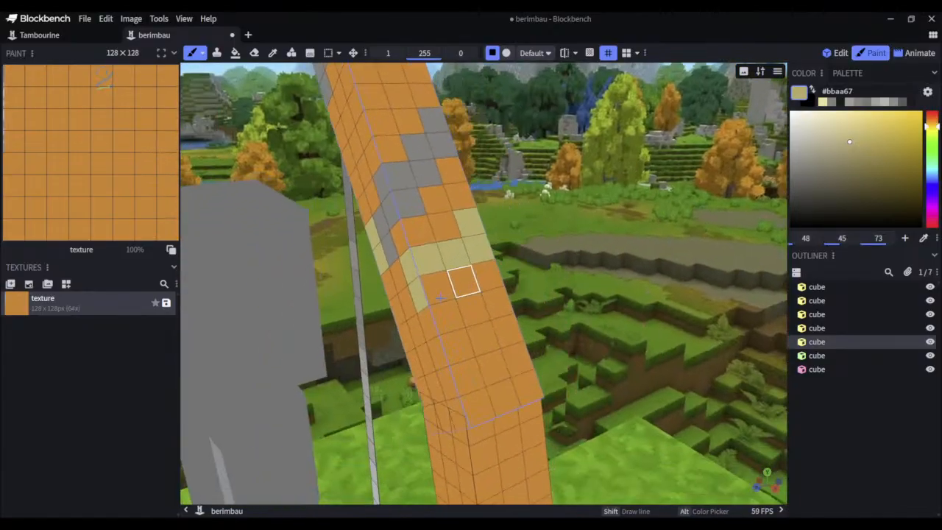
{"action": "left_click", "coordinate": [438, 288]}
Start a second #bbaa67 turn below the first, painting it down the side face and across the inner face
{"action": "mouse_move", "coordinate": [541, 277]}
{"action": "left_mouse_down"}
{"action": "mouse_move", "coordinate": [684, 213]}
{"action": "mouse_move", "coordinate": [672, 213]}
{"action": "left_mouse_up"}
{"action": "left_click_drag", "start_coordinate": [457, 267], "coordinate": [403, 308]}
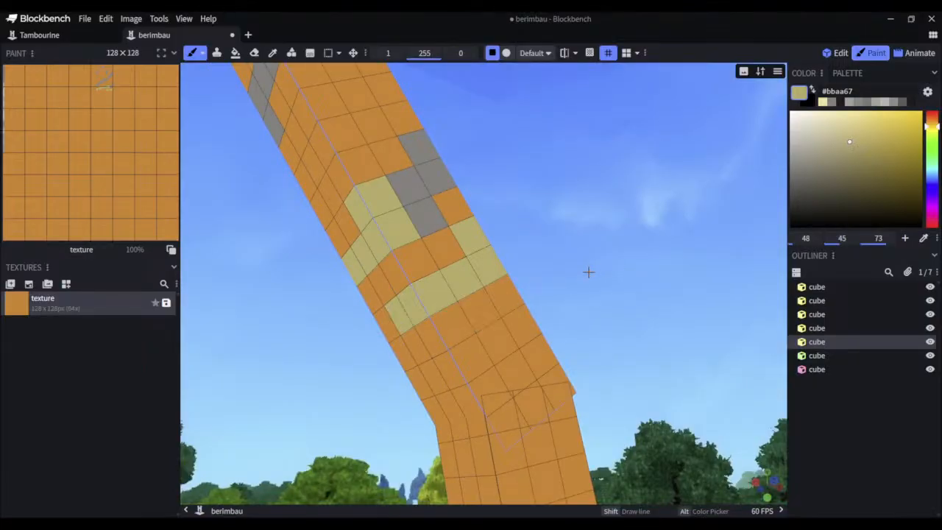
{"action": "left_click_drag", "start_coordinate": [589, 270], "coordinate": [430, 344]}
{"action": "left_click_drag", "start_coordinate": [558, 284], "coordinate": [580, 294]}
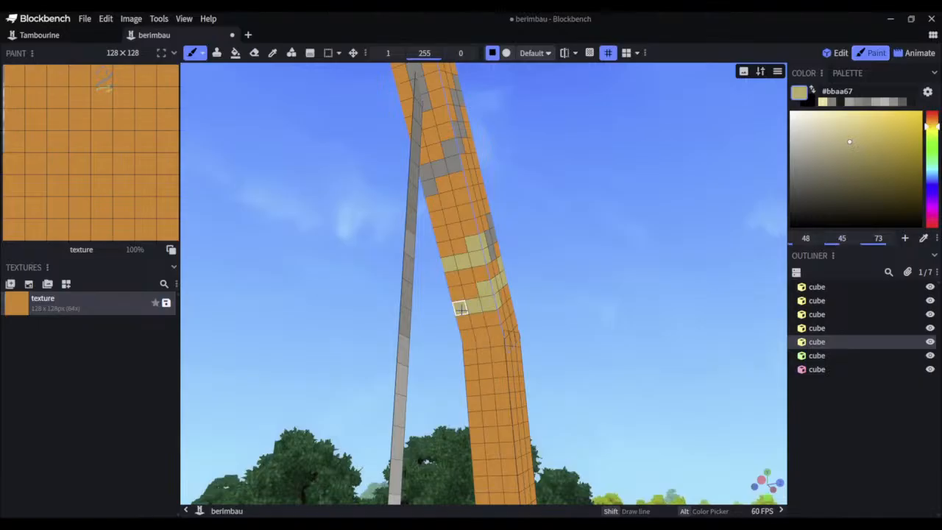
{"action": "left_click_drag", "start_coordinate": [349, 288], "coordinate": [508, 289]}
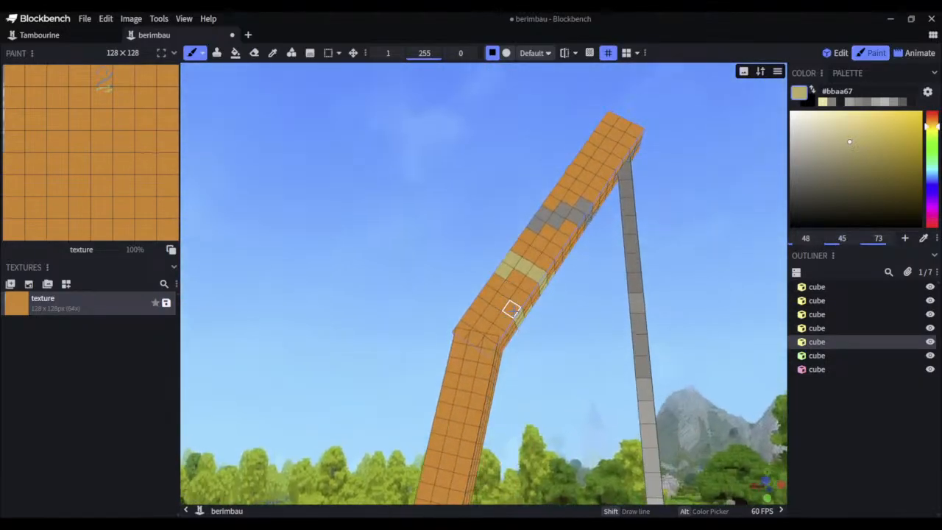
Continue the second #bbaa67 turn across the next side face towards the bow's bend, undoing one misplaced stroke
{"action": "mouse_move", "coordinate": [511, 310]}
{"action": "left_mouse_down"}
{"action": "mouse_move", "coordinate": [553, 318]}
{"action": "mouse_move", "coordinate": [508, 304]}
{"action": "left_mouse_up"}
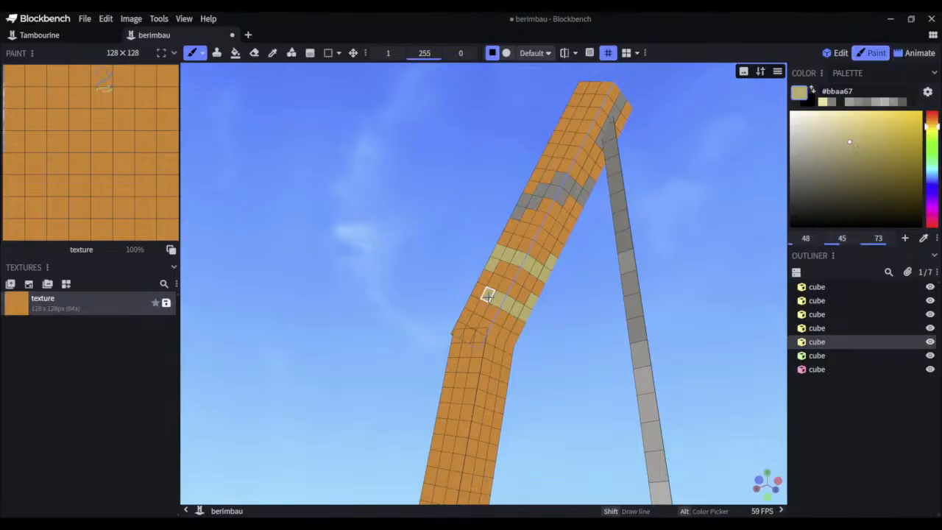
{"action": "mouse_move", "coordinate": [497, 296]}
{"action": "left_mouse_down"}
{"action": "mouse_move", "coordinate": [502, 286]}
{"action": "mouse_move", "coordinate": [491, 313]}
{"action": "left_mouse_up"}
{"action": "key", "text": "ctrl+z"}
{"action": "left_click_drag", "start_coordinate": [561, 299], "coordinate": [526, 322]}
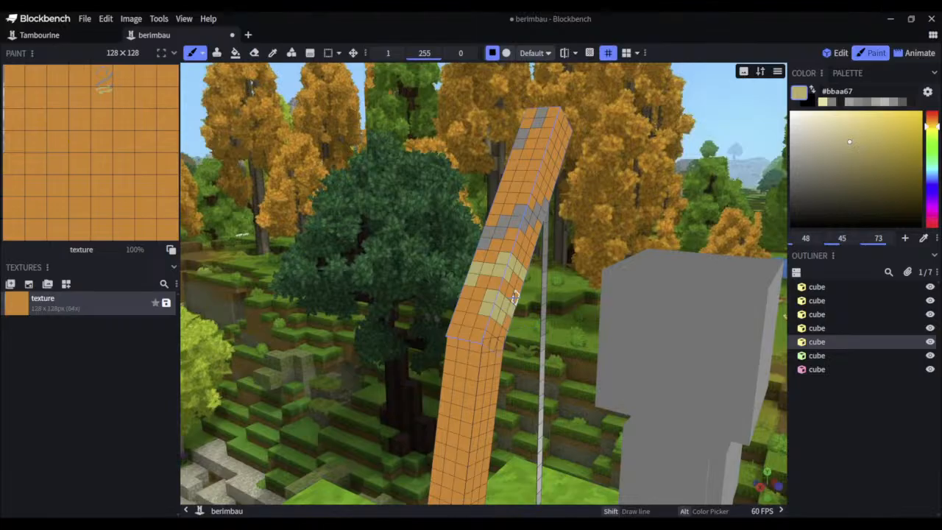
{"action": "mouse_move", "coordinate": [589, 304]}
{"action": "left_mouse_down"}
{"action": "mouse_move", "coordinate": [411, 245]}
{"action": "mouse_move", "coordinate": [426, 252]}
{"action": "left_mouse_up"}
{"action": "mouse_move", "coordinate": [678, 276]}
{"action": "left_mouse_down"}
{"action": "mouse_move", "coordinate": [727, 305]}
{"action": "mouse_move", "coordinate": [711, 298]}
{"action": "left_mouse_up"}
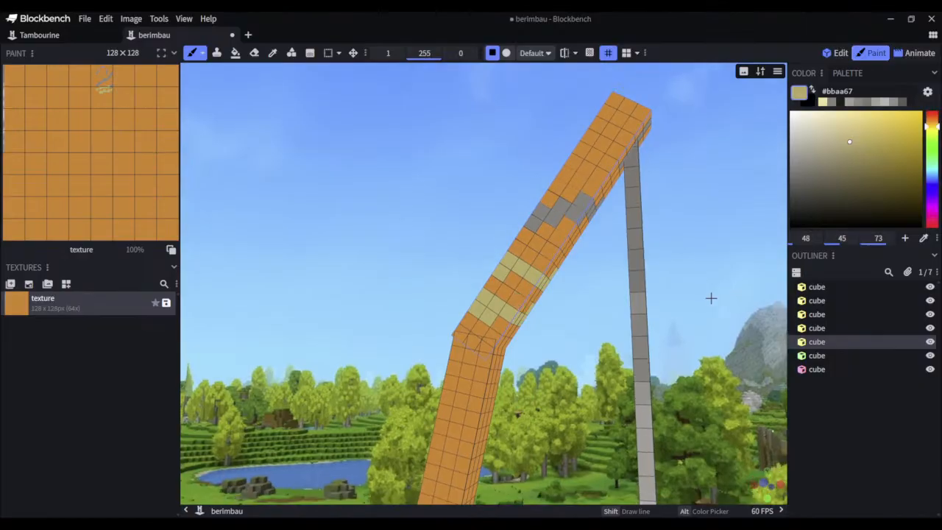
Undo the last two strokes and complete the second #bbaa67 turn across the outer face of the bow's upper segment
{"action": "left_click_drag", "start_coordinate": [576, 357], "coordinate": [624, 380]}
{"action": "key", "text": "ctrl+z"}
{"action": "key", "text": "ctrl+z"}
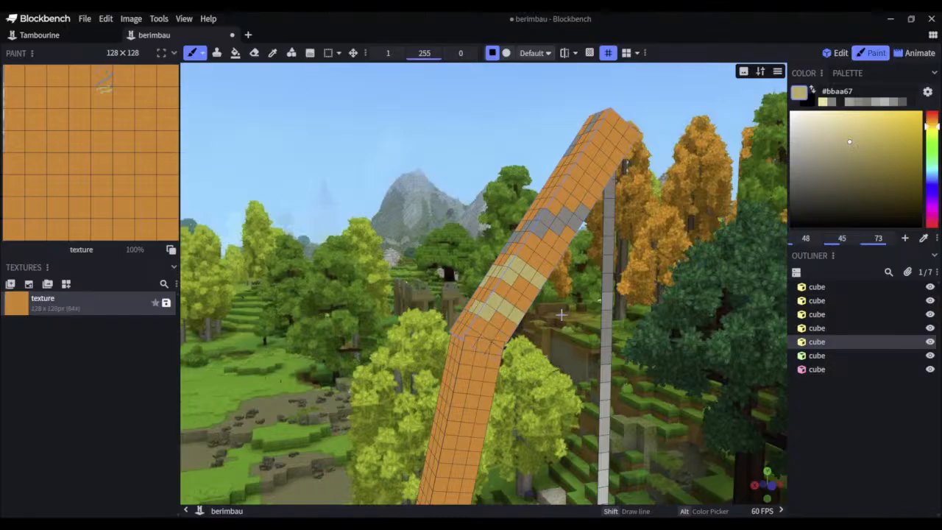
{"action": "left_click_drag", "start_coordinate": [561, 315], "coordinate": [520, 309]}
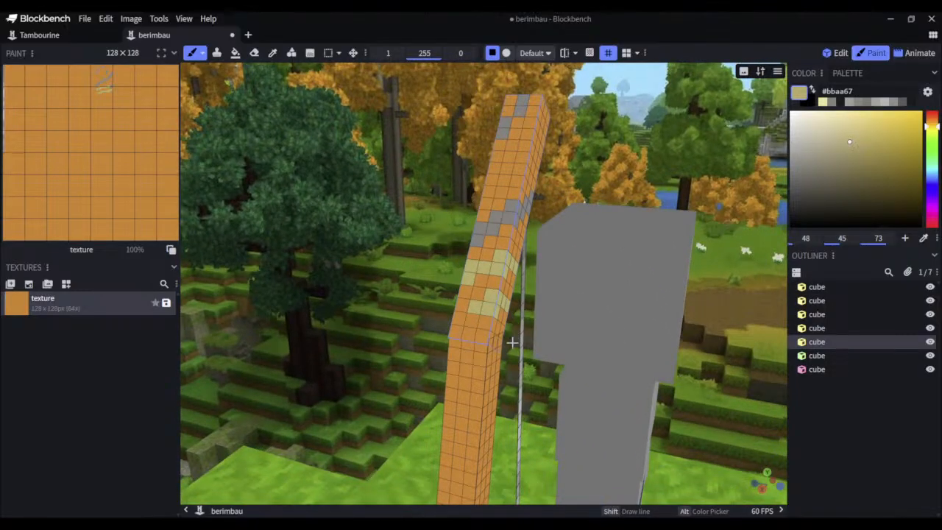
{"action": "left_click_drag", "start_coordinate": [511, 362], "coordinate": [554, 370]}
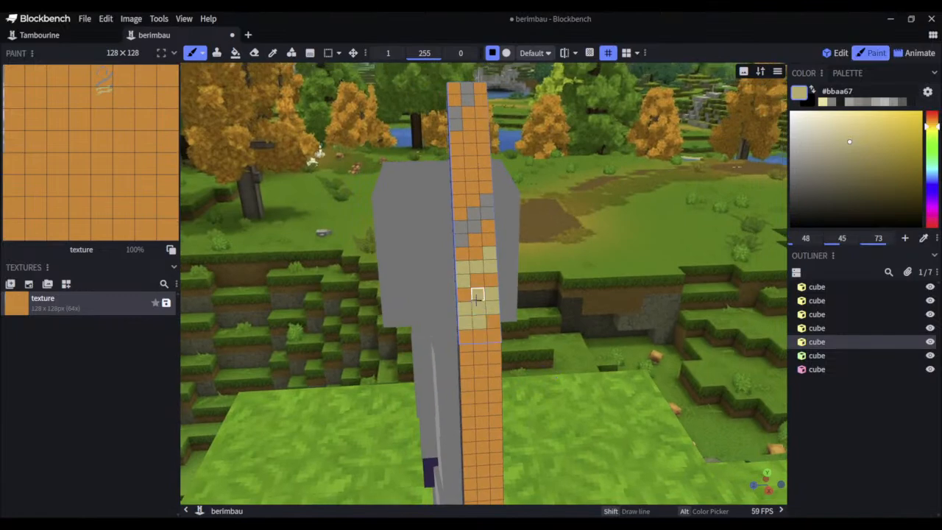
{"action": "mouse_move", "coordinate": [563, 322]}
{"action": "left_mouse_down"}
{"action": "mouse_move", "coordinate": [526, 308]}
{"action": "mouse_move", "coordinate": [583, 248]}
{"action": "mouse_move", "coordinate": [628, 259]}
{"action": "left_mouse_up"}
{"action": "mouse_move", "coordinate": [504, 309]}
{"action": "left_mouse_down"}
{"action": "mouse_move", "coordinate": [568, 294]}
{"action": "mouse_move", "coordinate": [533, 301]}
{"action": "mouse_move", "coordinate": [525, 370]}
{"action": "mouse_move", "coordinate": [368, 311]}
{"action": "mouse_move", "coordinate": [589, 355]}
{"action": "left_mouse_up"}
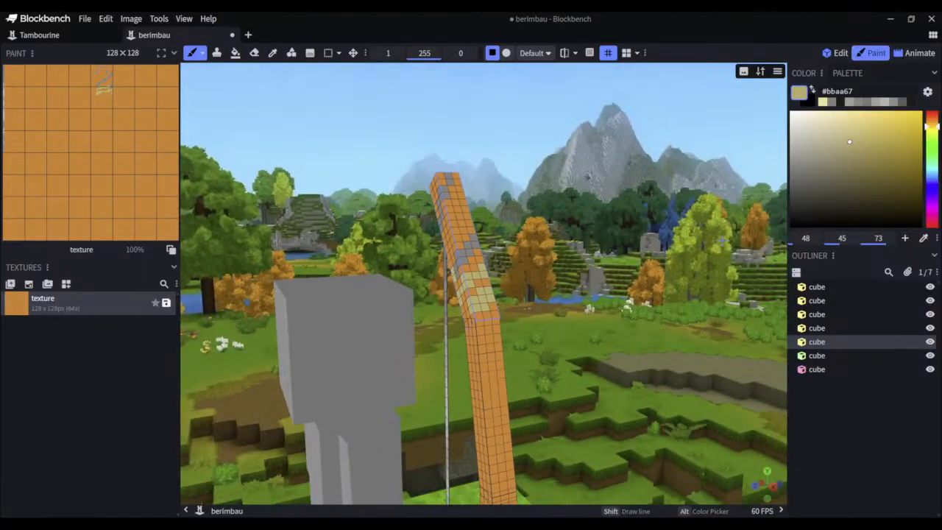
Examine the painted wrap from several sides without the pixel grid, and check how the gourd cube lines up with the bow
{"action": "left_click", "coordinate": [835, 54]}
{"action": "left_click_drag", "start_coordinate": [617, 254], "coordinate": [647, 256]}
{"action": "left_click", "coordinate": [536, 283]}
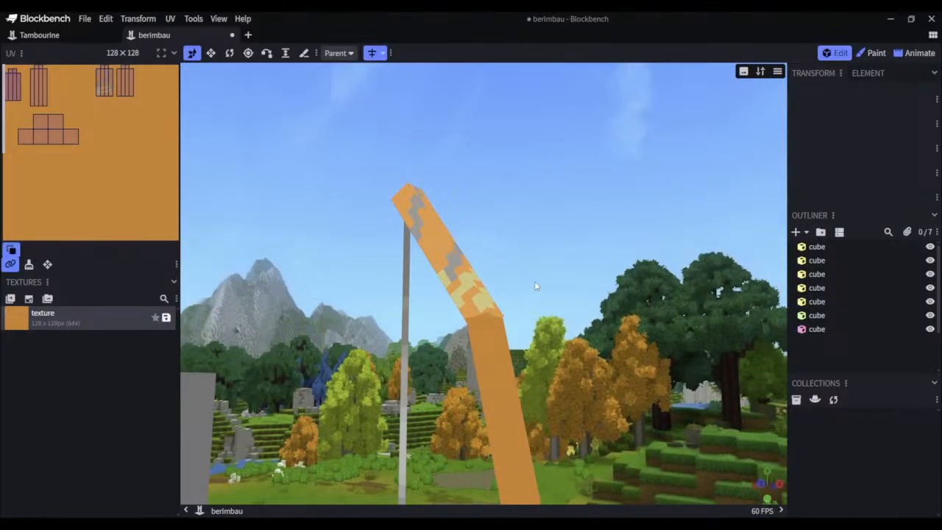
{"action": "mouse_move", "coordinate": [535, 283]}
{"action": "left_mouse_down"}
{"action": "mouse_move", "coordinate": [645, 294]}
{"action": "mouse_move", "coordinate": [672, 276]}
{"action": "mouse_move", "coordinate": [627, 271]}
{"action": "mouse_move", "coordinate": [650, 264]}
{"action": "mouse_move", "coordinate": [572, 287]}
{"action": "mouse_move", "coordinate": [644, 294]}
{"action": "mouse_move", "coordinate": [553, 348]}
{"action": "mouse_move", "coordinate": [557, 326]}
{"action": "mouse_move", "coordinate": [539, 346]}
{"action": "mouse_move", "coordinate": [557, 325]}
{"action": "mouse_move", "coordinate": [542, 321]}
{"action": "mouse_move", "coordinate": [545, 303]}
{"action": "mouse_move", "coordinate": [567, 315]}
{"action": "mouse_move", "coordinate": [556, 307]}
{"action": "mouse_move", "coordinate": [543, 248]}
{"action": "mouse_move", "coordinate": [517, 320]}
{"action": "mouse_move", "coordinate": [553, 342]}
{"action": "mouse_move", "coordinate": [568, 381]}
{"action": "mouse_move", "coordinate": [604, 372]}
{"action": "mouse_move", "coordinate": [585, 375]}
{"action": "mouse_move", "coordinate": [589, 366]}
{"action": "left_mouse_up"}
{"action": "left_click", "coordinate": [871, 53]}
{"action": "scroll", "coordinate": [590, 365], "scroll_direction": "up", "scroll_amount": 10}
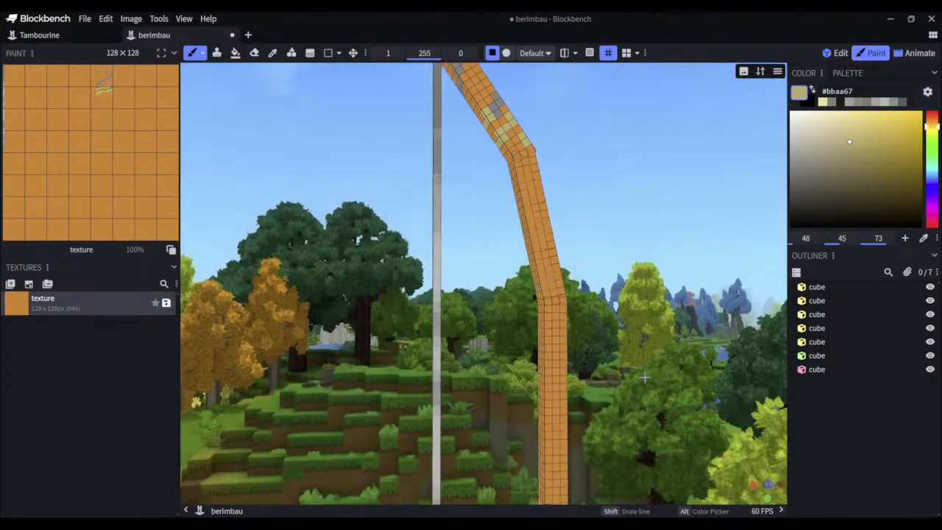
{"action": "left_click_drag", "start_coordinate": [645, 378], "coordinate": [689, 366]}
{"action": "left_click_drag", "start_coordinate": [638, 392], "coordinate": [632, 326]}
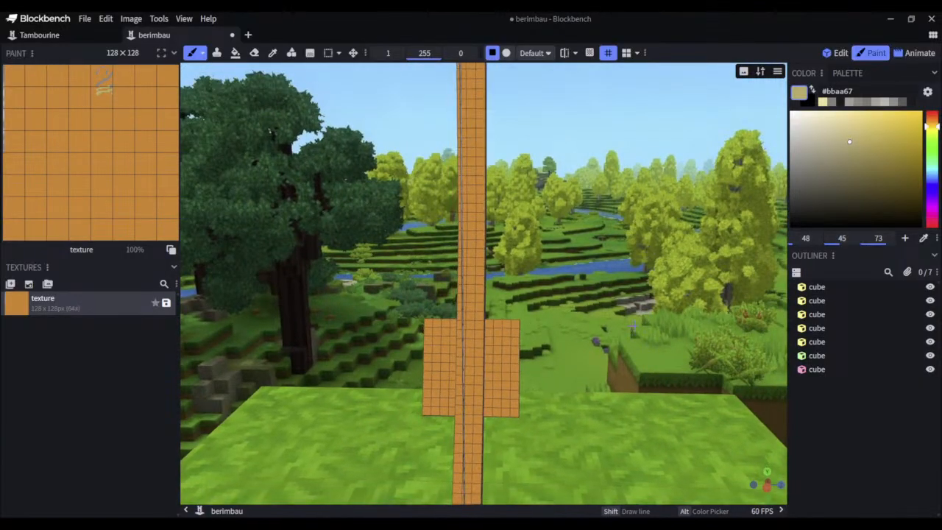
{"action": "right_click_drag", "start_coordinate": [633, 326], "coordinate": [656, 328]}
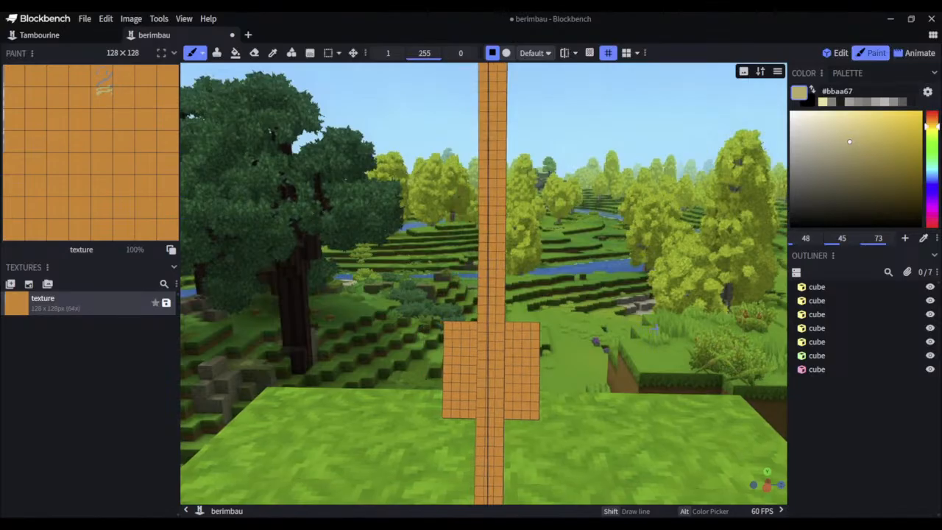
Try raising the gourd cube to Y position 63 and compare its pixel grid with the bow's
{"action": "left_click", "coordinate": [838, 56]}
{"action": "left_click", "coordinate": [522, 355]}
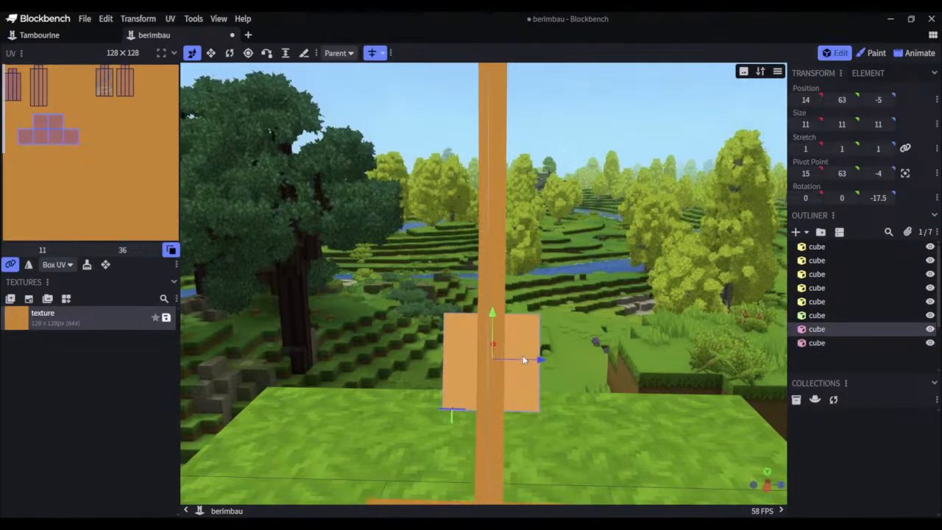
{"action": "left_click", "coordinate": [876, 53]}
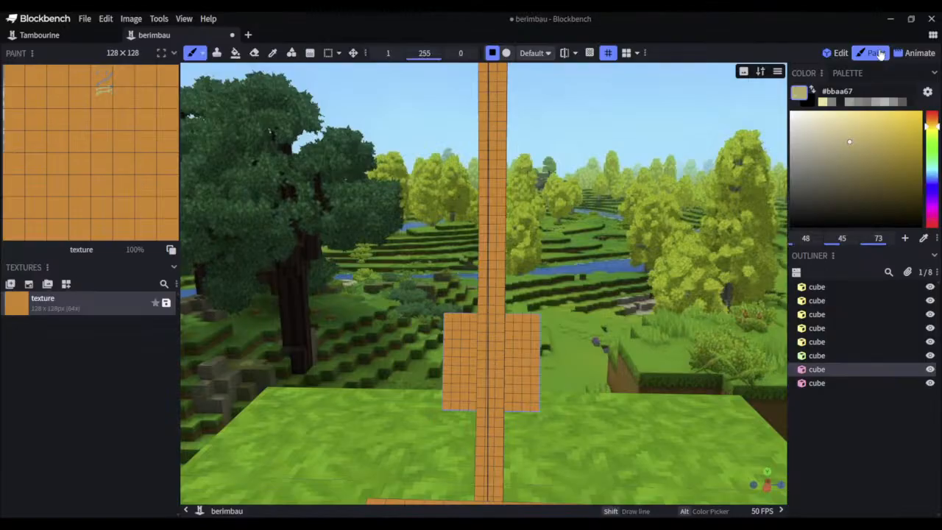
{"action": "left_click", "coordinate": [840, 53]}
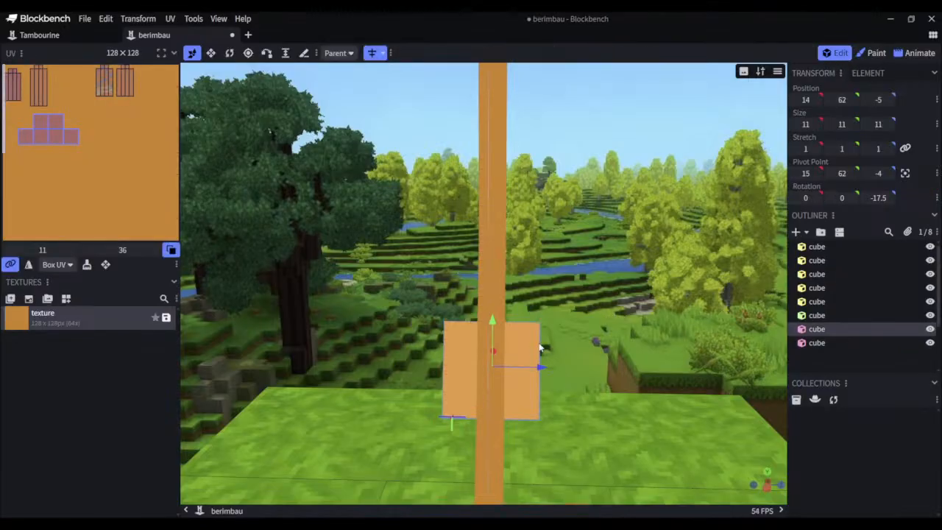
Set the gourd cube's Y position to 62.5 and check its pixel grid against the bow's in paint mode
{"action": "left_click", "coordinate": [840, 97]}
{"action": "type", "text": "6"}
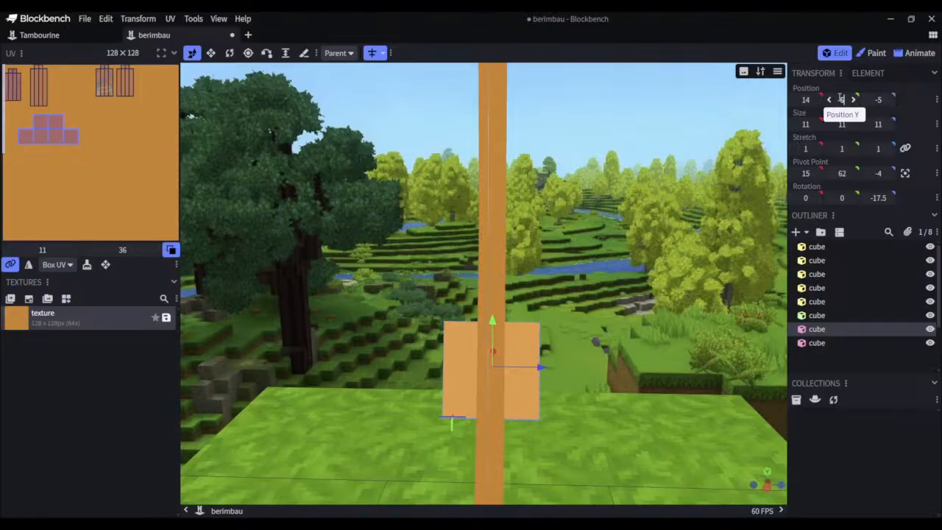
{"action": "type", "text": "32"}
{"action": "left_click", "coordinate": [873, 53]}
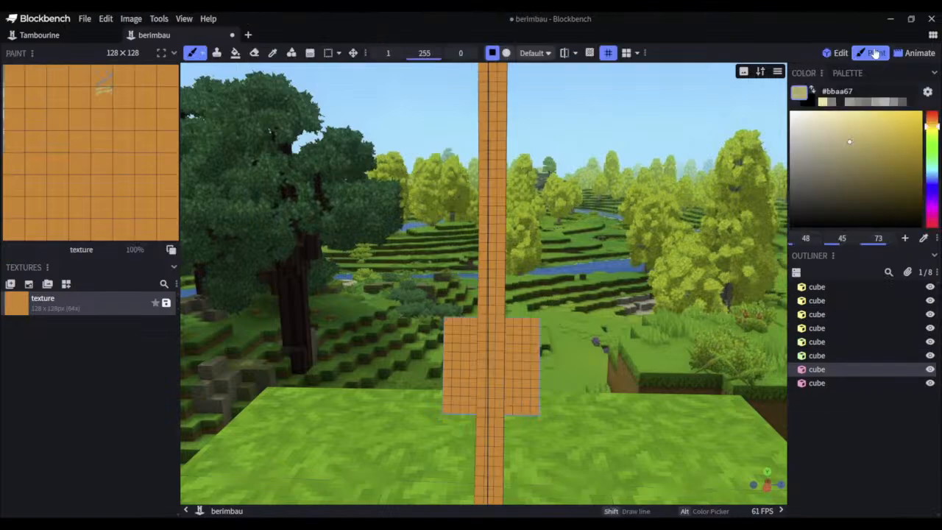
{"action": "left_click", "coordinate": [840, 53]}
{"action": "left_click", "coordinate": [873, 54]}
{"action": "left_click", "coordinate": [845, 54]}
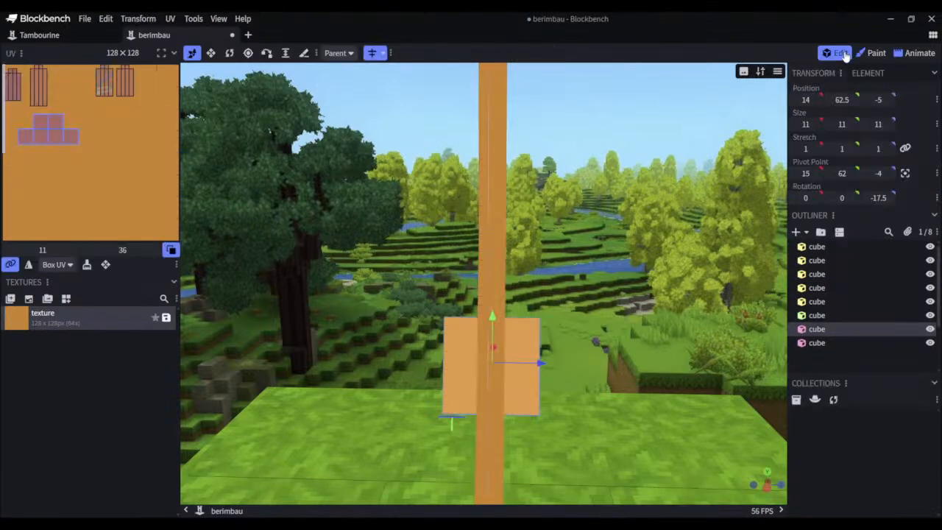
Set the gourd cube's Y position to 62.6 and return to paint mode to compare the grids
{"action": "left_click", "coordinate": [841, 99]}
{"action": "left_click", "coordinate": [841, 99]}
{"action": "key", "text": "BackSpace"}
{"action": "type", "text": "6"}
{"action": "key", "text": "Return"}
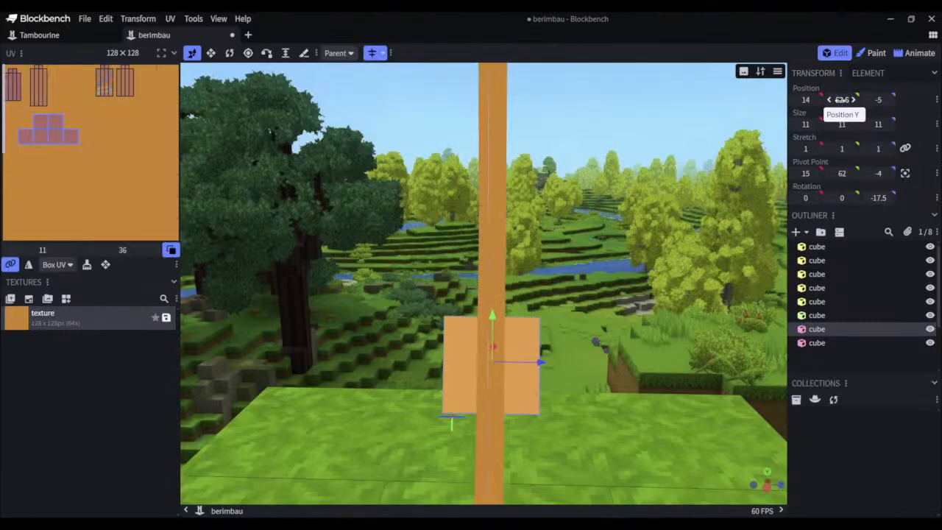
{"action": "left_click", "coordinate": [873, 53]}
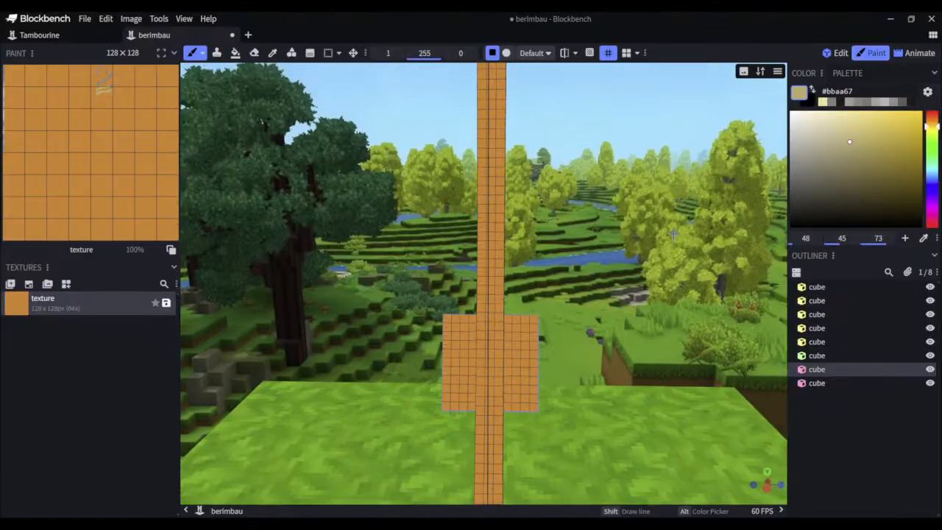
Set the gourd cube's Y position to 63 and save the model in the Blockbench Project (.bbmodel) format
{"action": "scroll", "coordinate": [662, 254], "scroll_direction": "up", "scroll_amount": 3}
{"action": "left_click_drag", "start_coordinate": [656, 252], "coordinate": [698, 252]}
{"action": "left_click_drag", "start_coordinate": [608, 296], "coordinate": [639, 282]}
{"action": "right_click_drag", "start_coordinate": [640, 283], "coordinate": [739, 210]}
{"action": "left_click", "coordinate": [836, 52]}
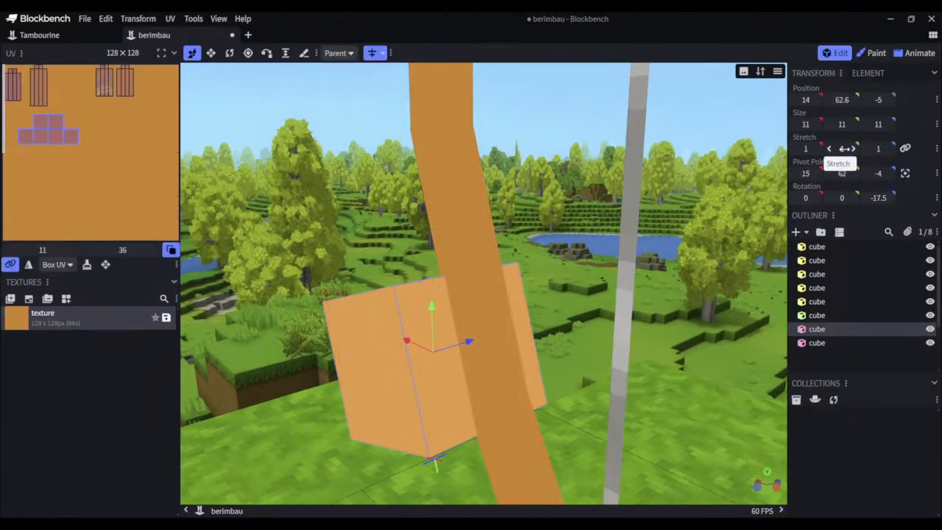
{"action": "type", "text": "6"}
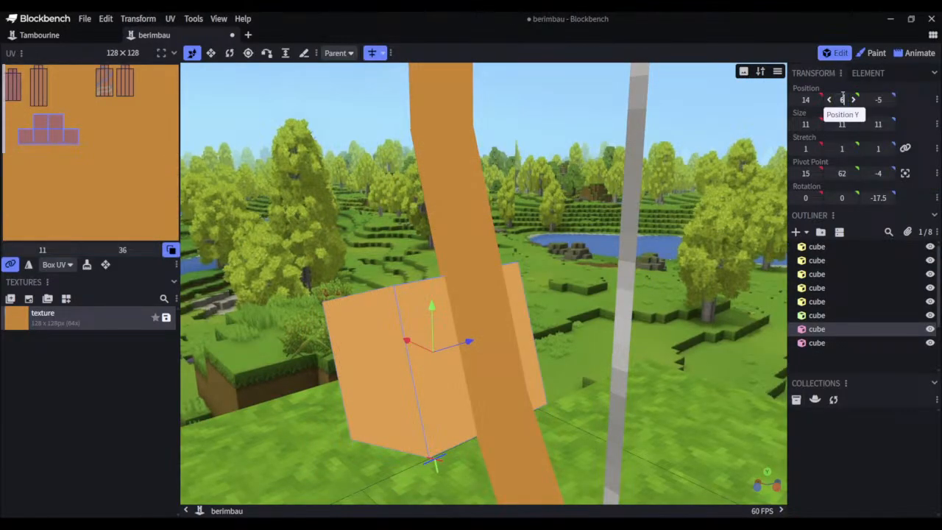
{"action": "type", "text": "3"}
{"action": "key", "text": "Return"}
{"action": "left_click", "coordinate": [870, 55]}
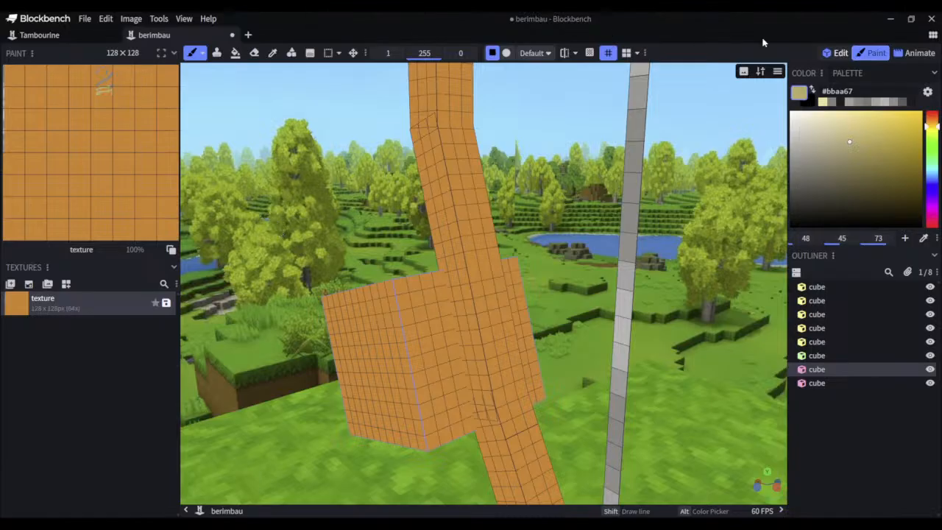
{"action": "key", "text": "ctrl+s"}
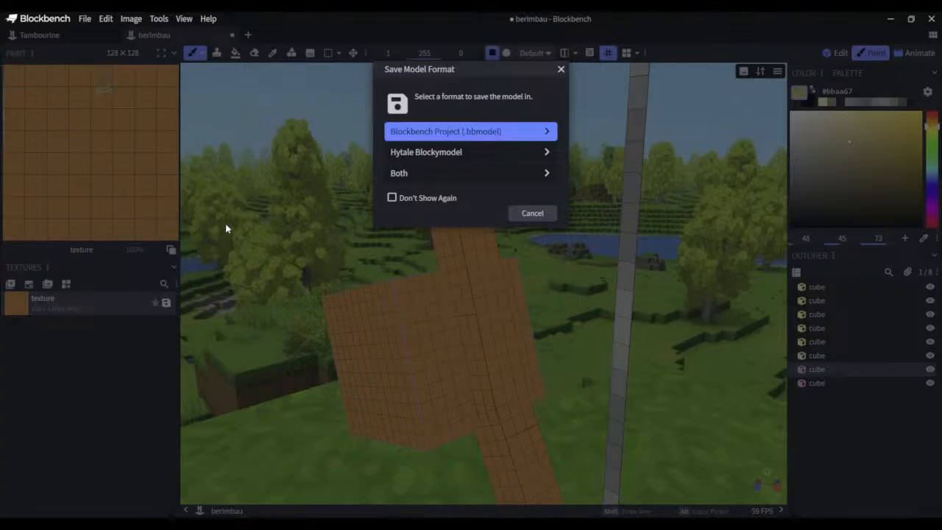
{"action": "key", "text": "Return"}
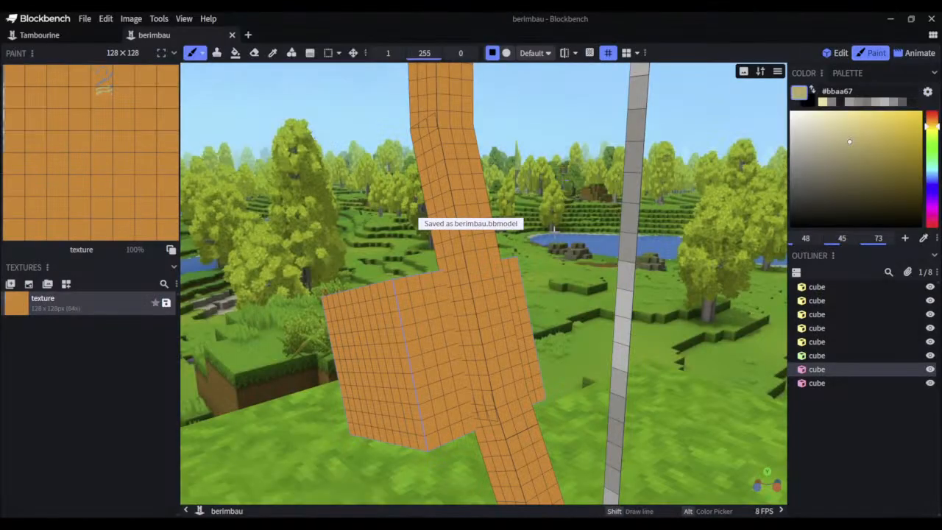
Set the gourd cube's Y position to 62.7 and compare its grid with the bow's from the side
{"action": "left_click", "coordinate": [839, 53]}
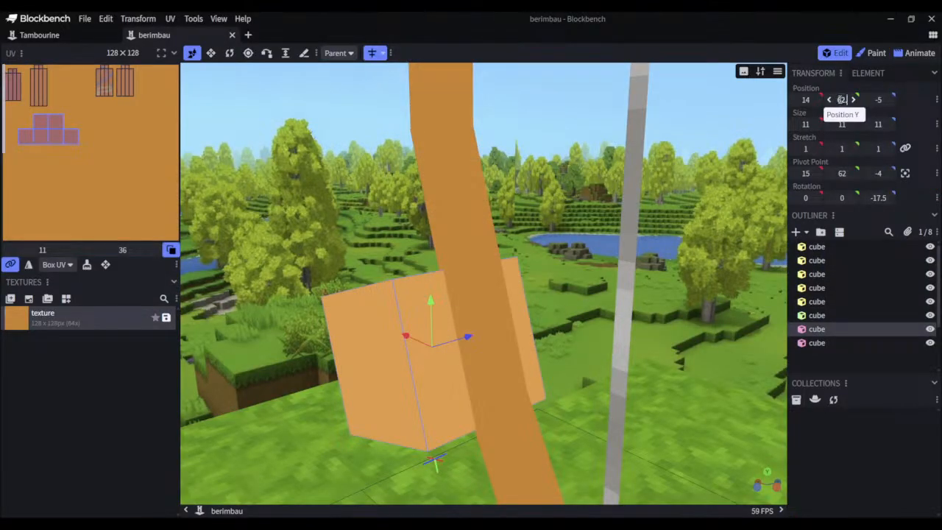
{"action": "key", "text": "Return"}
{"action": "left_click", "coordinate": [871, 53]}
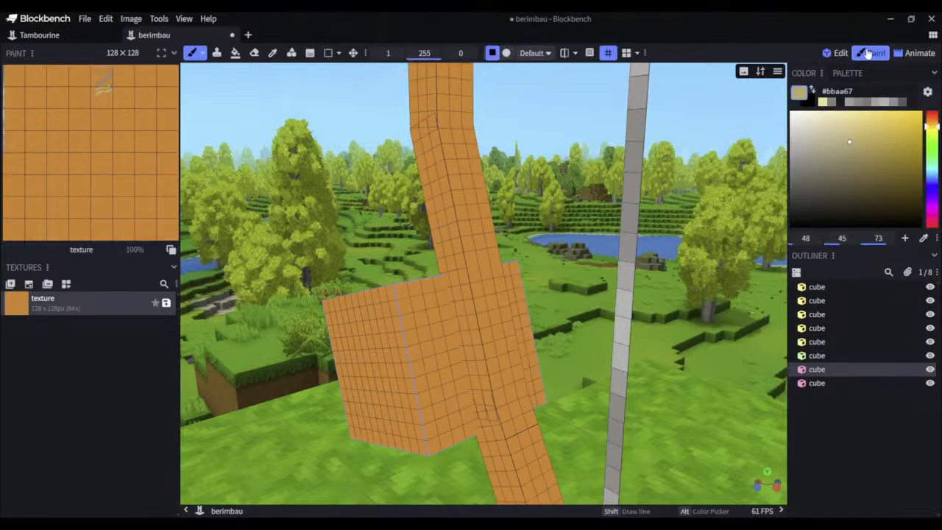
{"action": "left_click_drag", "start_coordinate": [593, 208], "coordinate": [644, 172]}
{"action": "left_click", "coordinate": [838, 53]}
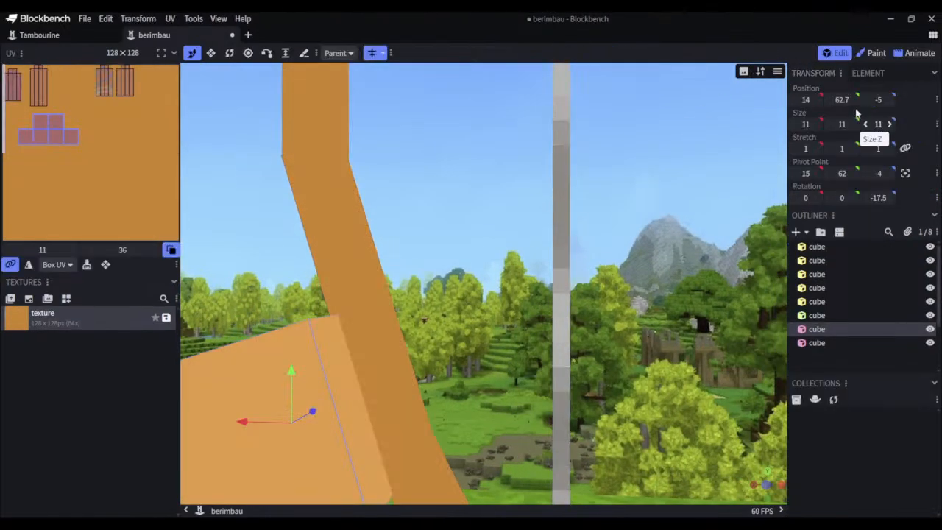
{"action": "type", "text": "62.5"}
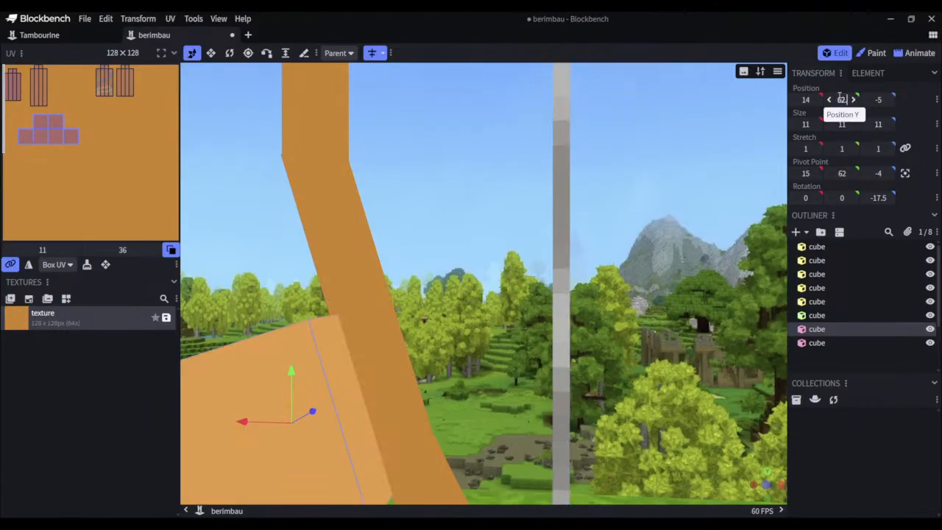
{"action": "key", "text": "Return"}
{"action": "left_click", "coordinate": [868, 56]}
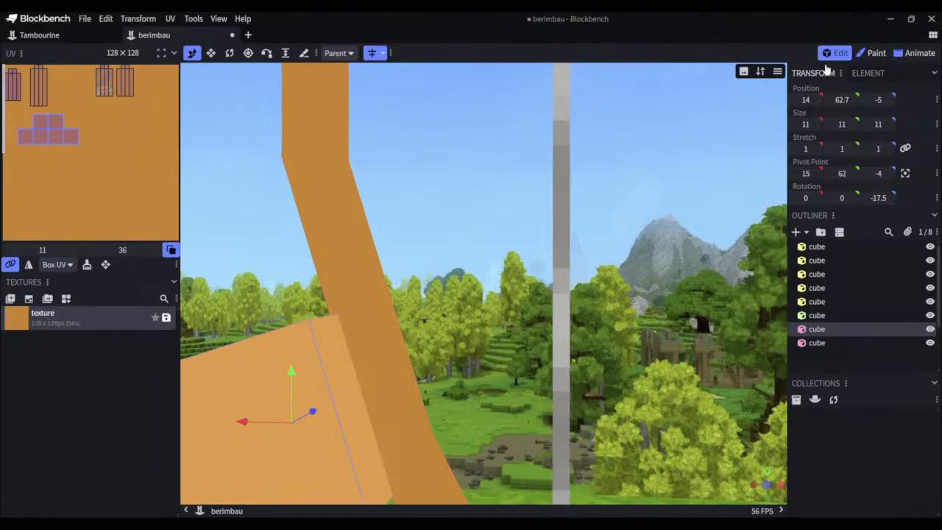
Try the gourd cube at Y position 63 again and check its alignment in paint mode
{"action": "left_click", "coordinate": [842, 100]}
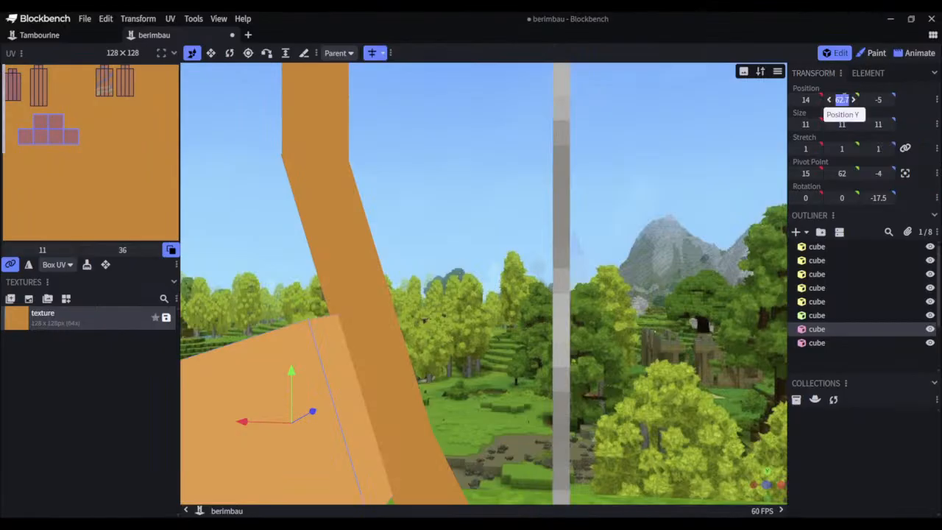
{"action": "type", "text": "62"}
{"action": "key", "text": "Return"}
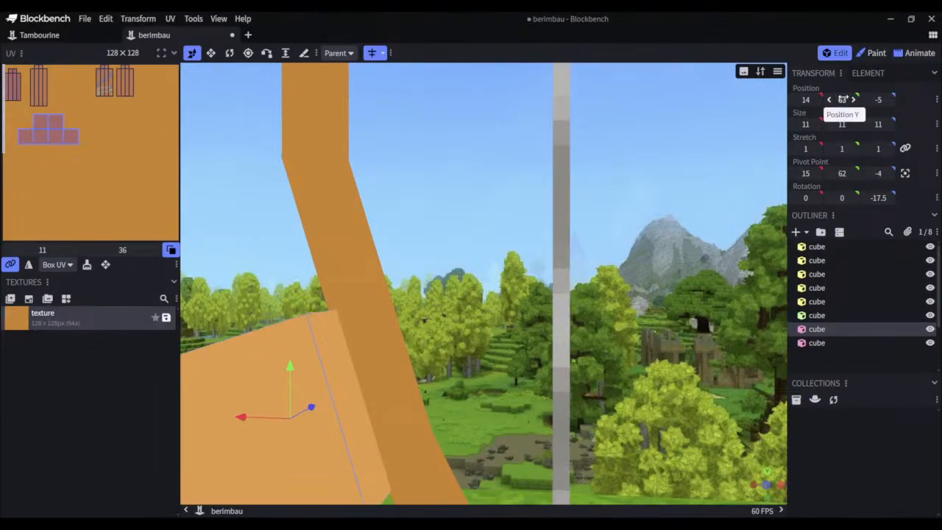
{"action": "left_click", "coordinate": [873, 53]}
{"action": "left_click", "coordinate": [846, 54]}
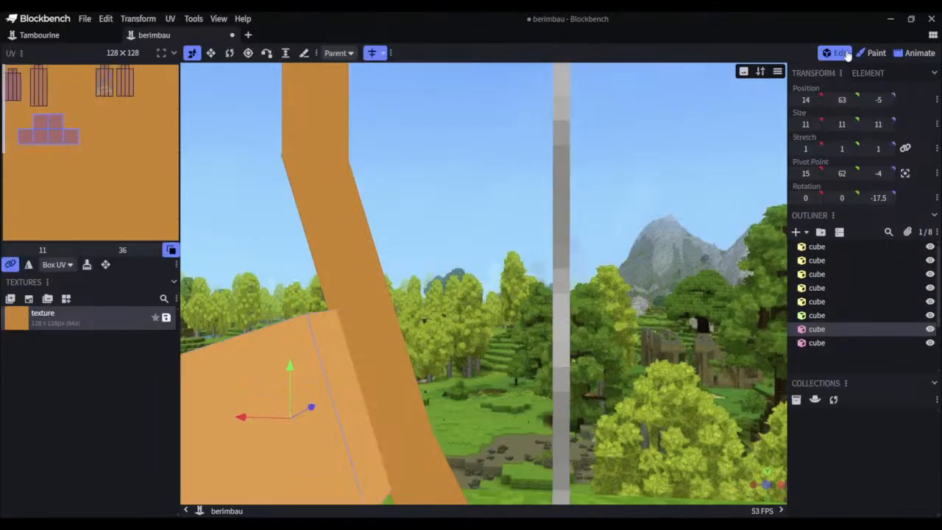
Set the gourd cube's Y position to 62.8 and check its fit against the whole bow in paint mode
{"action": "left_click", "coordinate": [842, 100]}
{"action": "left_click", "coordinate": [872, 53]}
{"action": "mouse_move", "coordinate": [430, 299]}
{"action": "left_mouse_down"}
{"action": "mouse_move", "coordinate": [457, 265]}
{"action": "mouse_move", "coordinate": [495, 293]}
{"action": "mouse_move", "coordinate": [461, 277]}
{"action": "mouse_move", "coordinate": [389, 317]}
{"action": "mouse_move", "coordinate": [307, 316]}
{"action": "mouse_move", "coordinate": [379, 332]}
{"action": "mouse_move", "coordinate": [455, 326]}
{"action": "mouse_move", "coordinate": [445, 288]}
{"action": "left_mouse_up"}
{"action": "scroll", "coordinate": [445, 286], "scroll_direction": "down", "scroll_amount": 12}
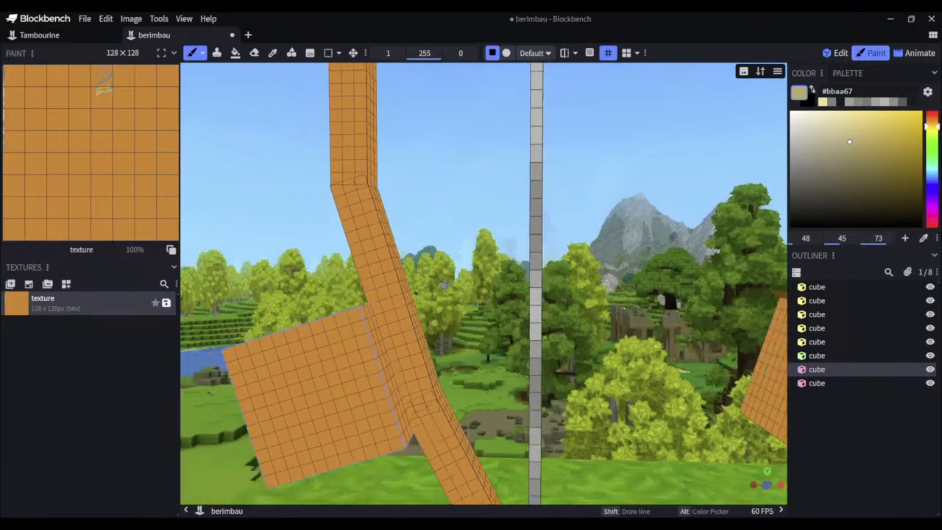
{"action": "right_click_drag", "start_coordinate": [470, 251], "coordinate": [474, 283]}
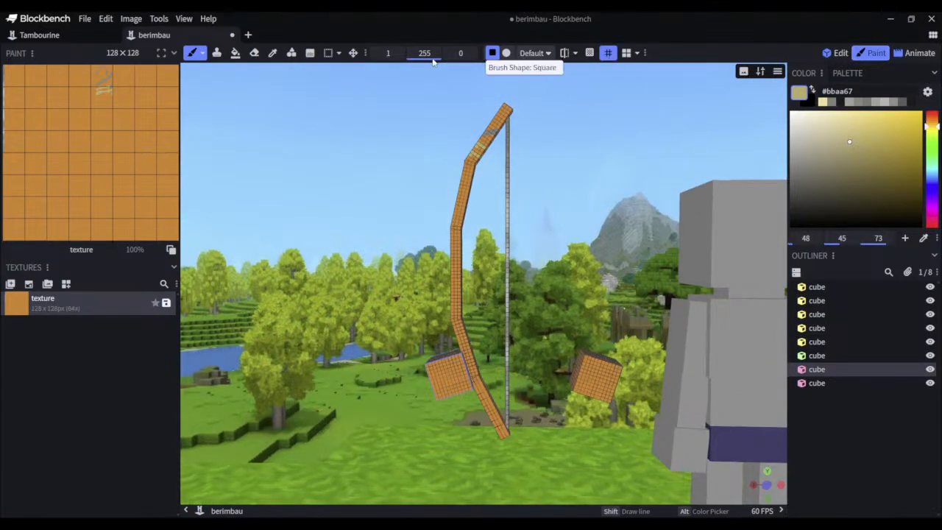
Turn off mirror modeling, delete the mirrored duplicate of the gourd cube, and return to paint mode
{"action": "left_click", "coordinate": [837, 53]}
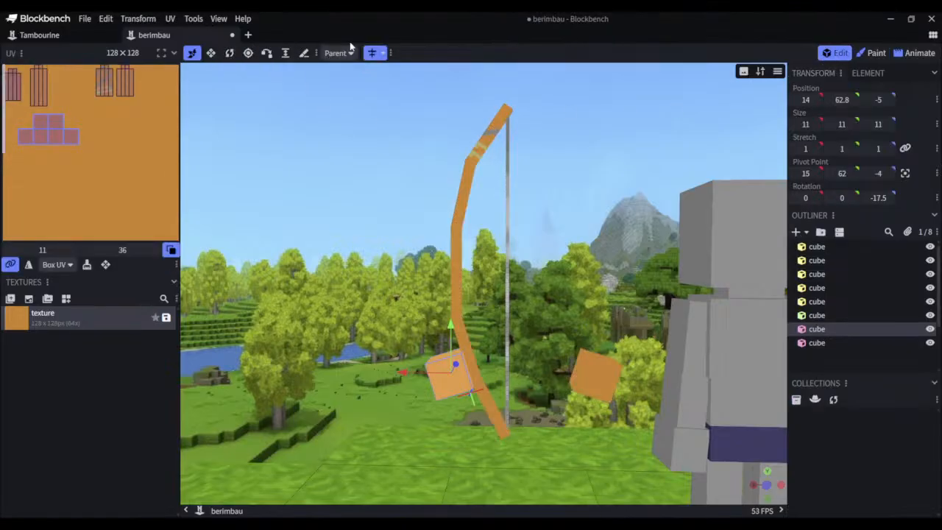
{"action": "left_click", "coordinate": [371, 53]}
{"action": "left_click", "coordinate": [595, 374]}
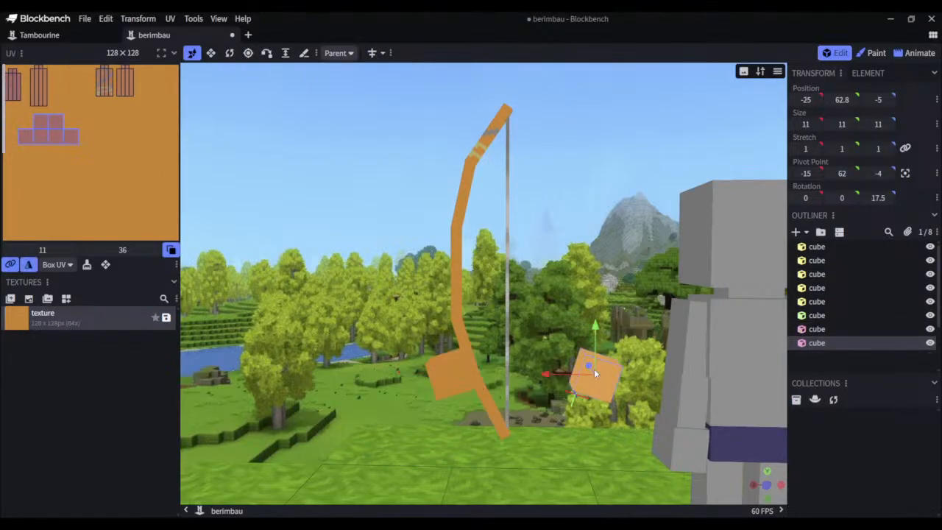
{"action": "key", "text": "Delete"}
{"action": "left_click_drag", "start_coordinate": [594, 369], "coordinate": [179, 347]}
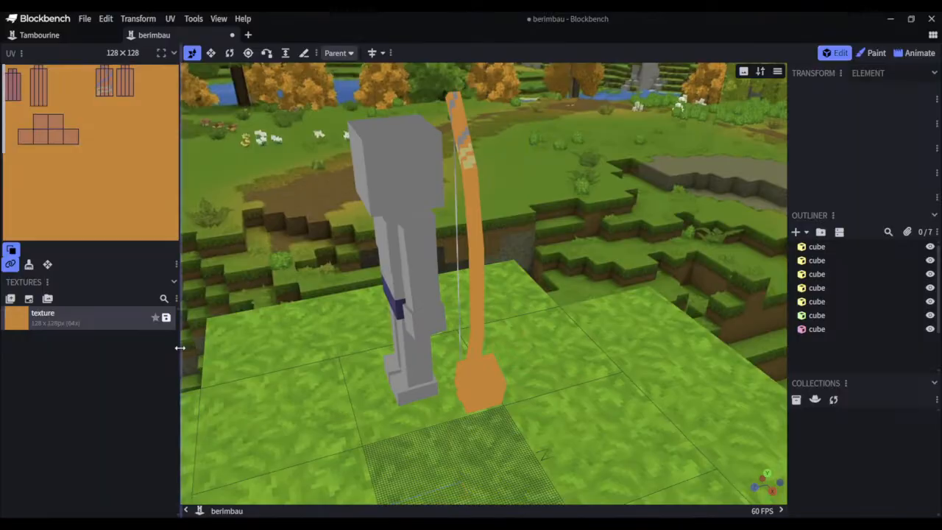
{"action": "left_click", "coordinate": [872, 53]}
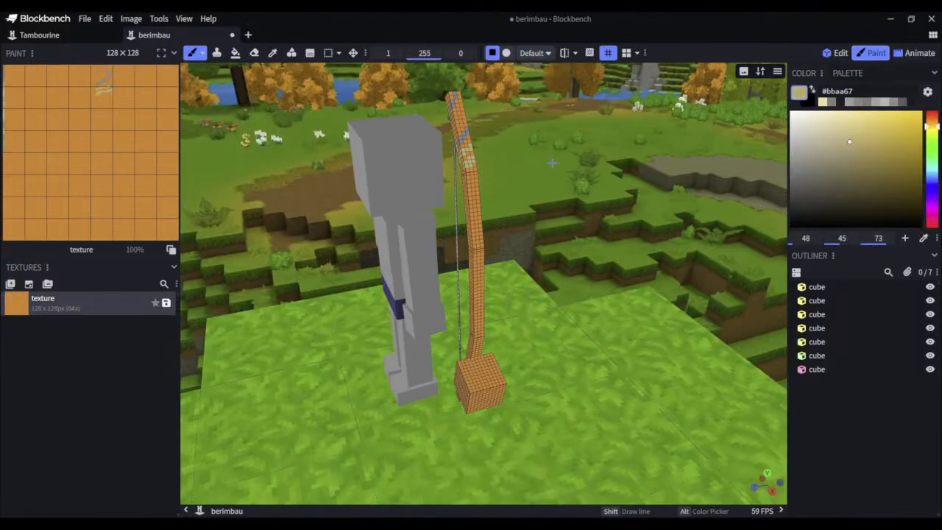
Sample the bow's base orange #c0853d from the pixel beside the lowest yellow wrap as the paint color
{"action": "scroll", "coordinate": [584, 222], "scroll_direction": "up", "scroll_amount": 5}
{"action": "left_click_drag", "start_coordinate": [584, 222], "coordinate": [582, 314]}
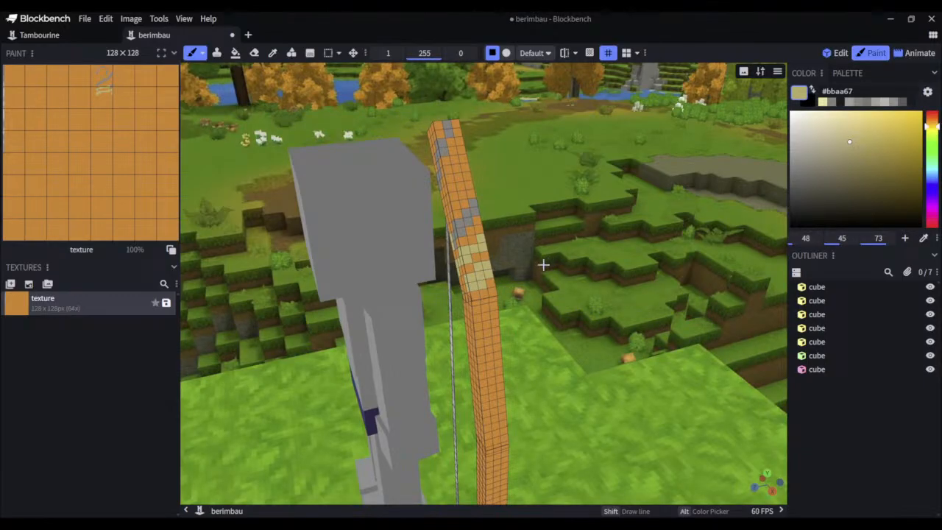
{"action": "scroll", "coordinate": [535, 264], "scroll_direction": "up", "scroll_amount": 10}
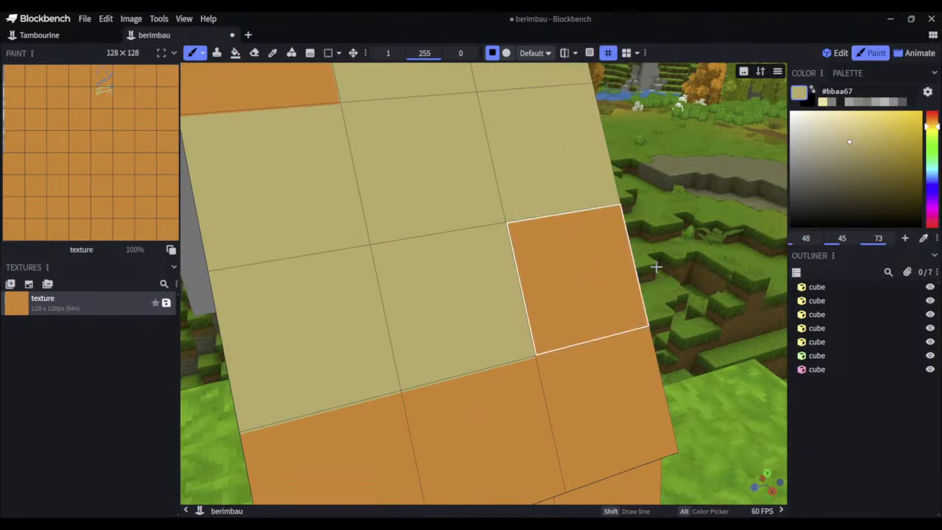
{"action": "left_click", "coordinate": [924, 239]}
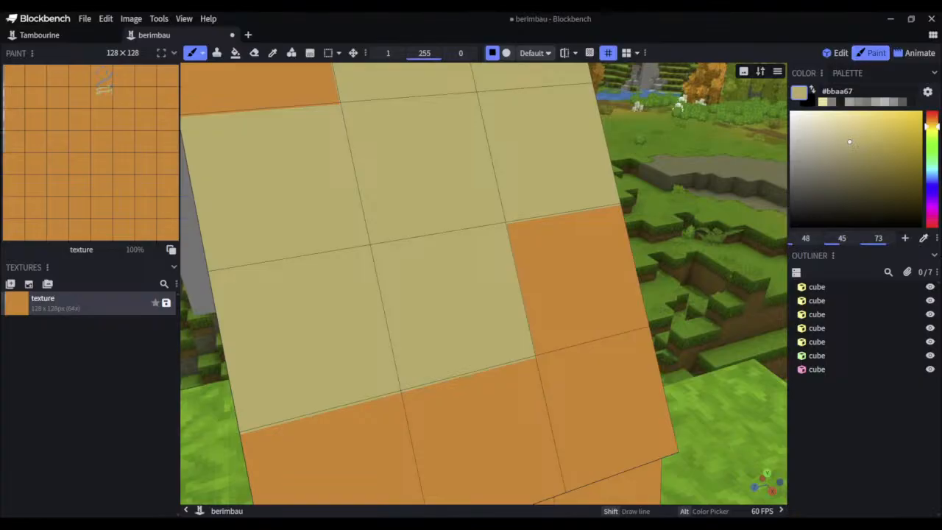
{"action": "left_click", "coordinate": [565, 274]}
Paint orange over yellow pixels in the bow's lowest wrap, undoing the first stroke and repainting from the row above
{"action": "scroll", "coordinate": [427, 287], "scroll_direction": "down", "scroll_amount": 8}
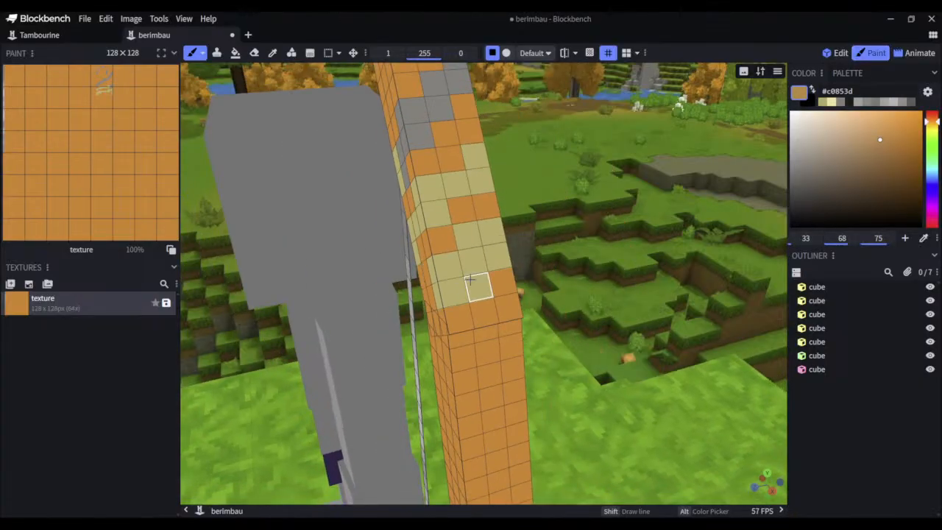
{"action": "mouse_move", "coordinate": [473, 281]}
{"action": "left_mouse_down"}
{"action": "mouse_move", "coordinate": [454, 290]}
{"action": "mouse_move", "coordinate": [440, 271]}
{"action": "left_mouse_up"}
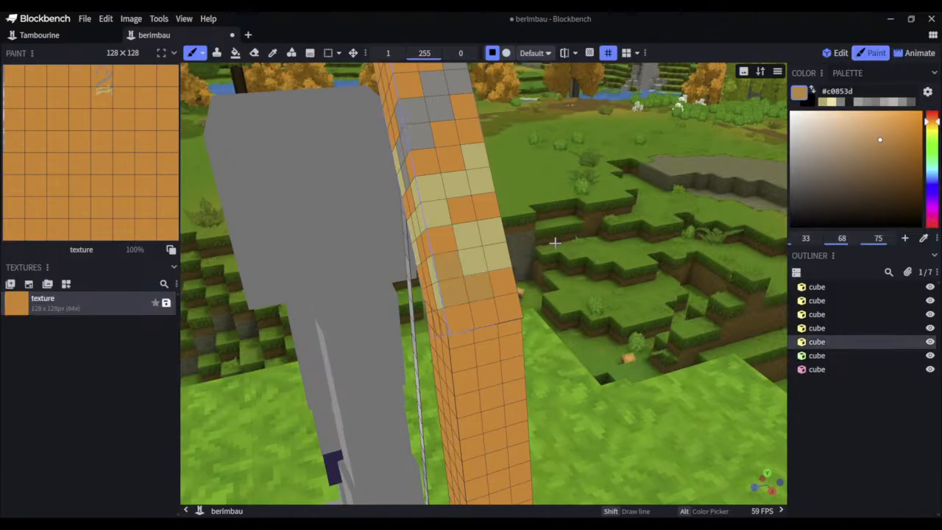
{"action": "key", "text": "ctrl+z"}
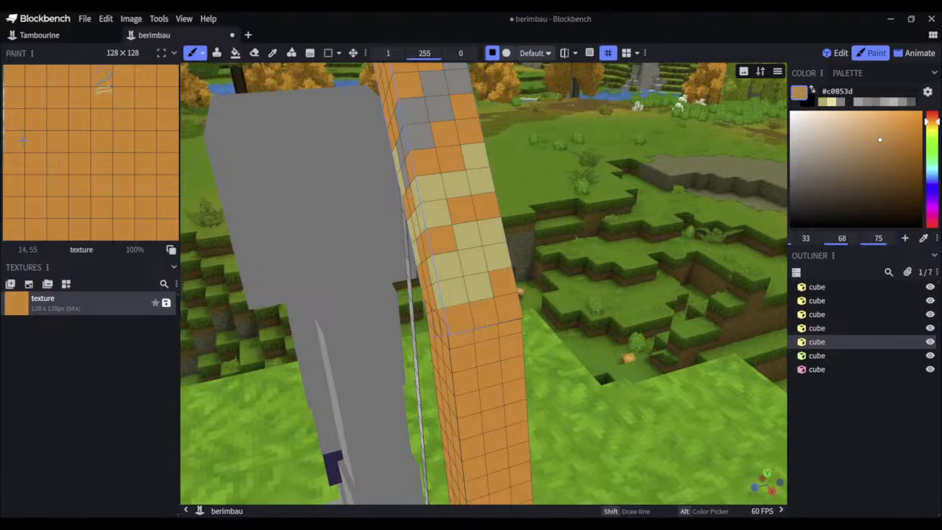
{"action": "left_click", "coordinate": [463, 251]}
{"action": "left_click", "coordinate": [442, 279]}
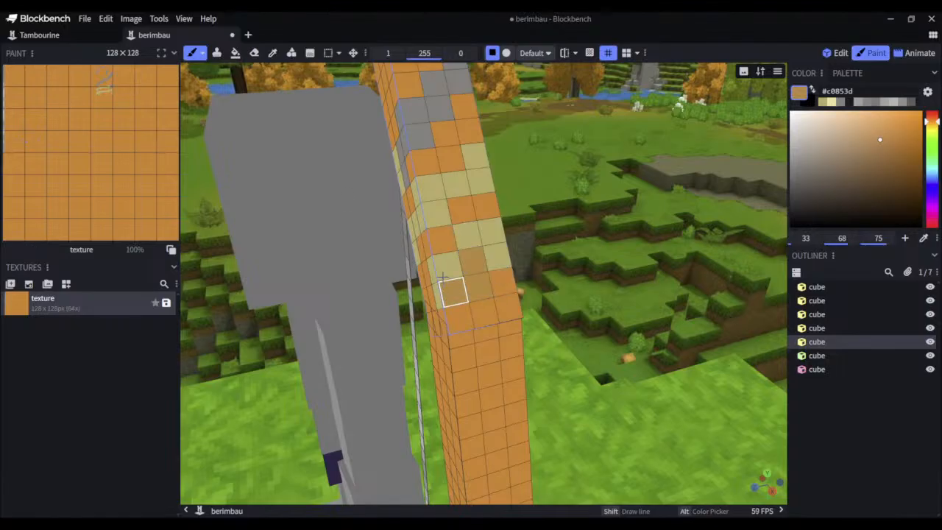
Undo the last three brown strokes over the lower pale band of the upper bow segment
{"action": "left_click", "coordinate": [444, 273]}
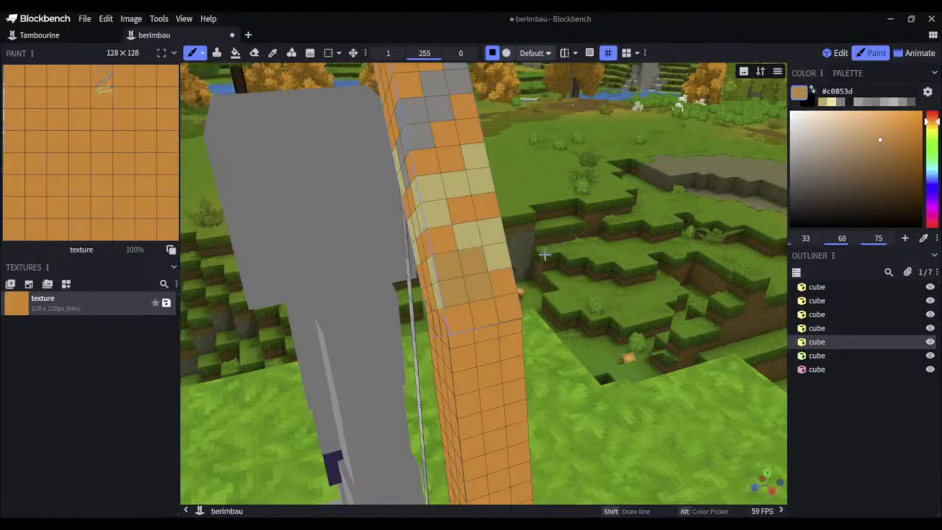
{"action": "key", "text": "ctrl+z"}
{"action": "key", "text": "ctrl+z"}
{"action": "key", "text": "ctrl+z"}
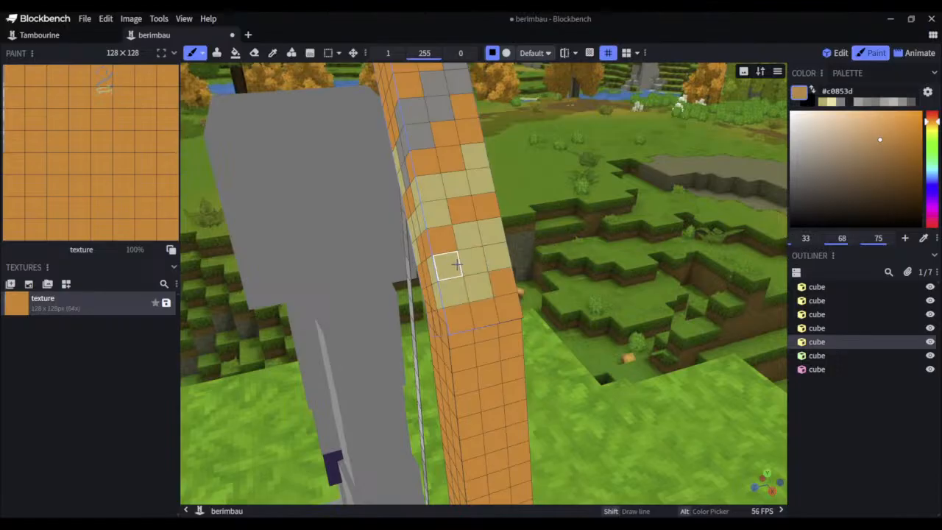
Paint scattered #c0853d grain pixels down the outer face of the bow segment directly below the coloured bands
{"action": "scroll", "coordinate": [540, 364], "scroll_direction": "down", "scroll_amount": 5}
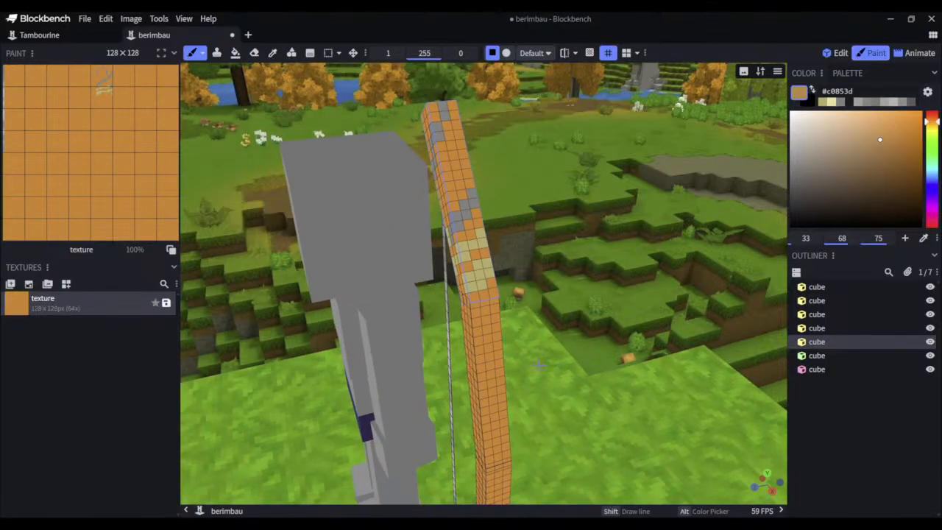
{"action": "left_click", "coordinate": [489, 348]}
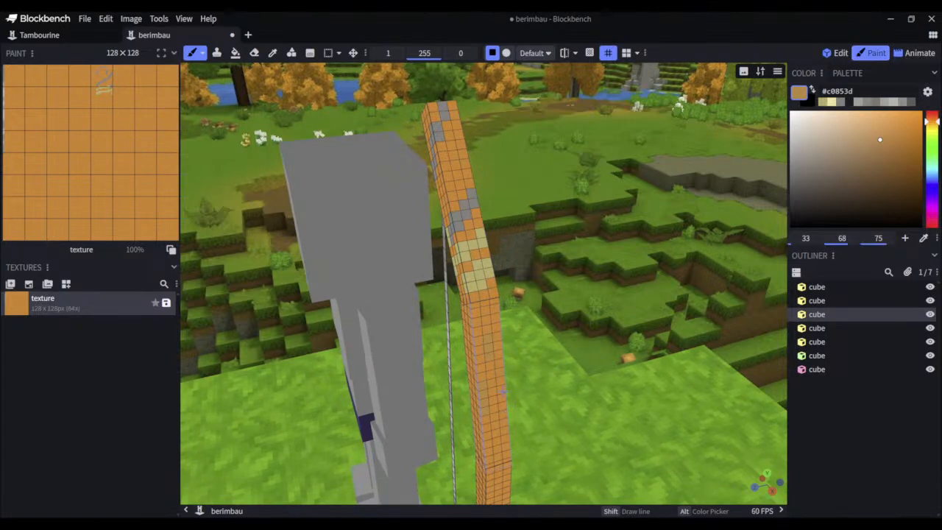
{"action": "right_click_drag", "start_coordinate": [528, 398], "coordinate": [519, 328]}
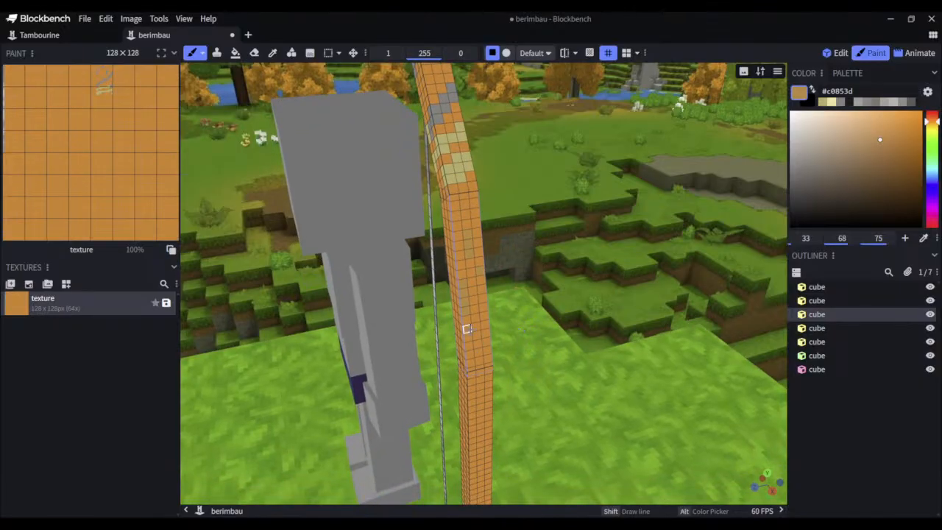
{"action": "right_click_drag", "start_coordinate": [557, 381], "coordinate": [492, 301]}
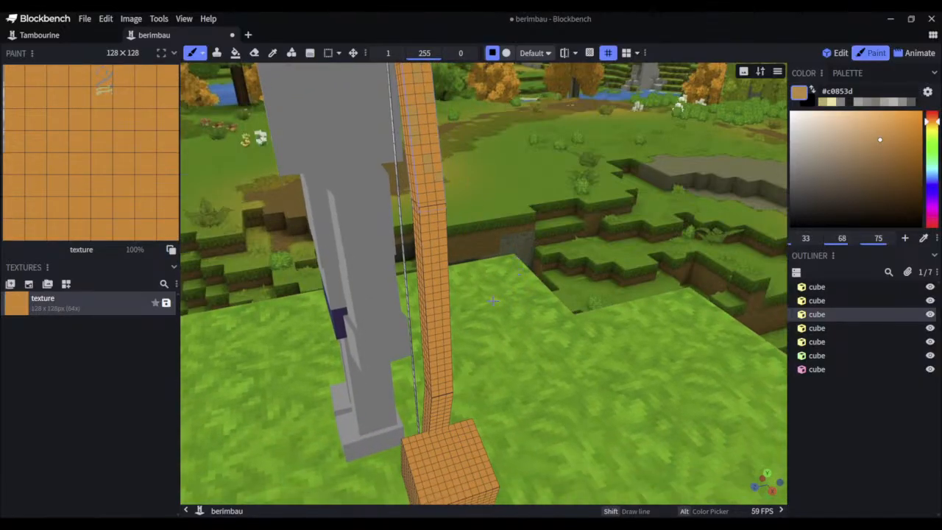
{"action": "left_click_drag", "start_coordinate": [484, 316], "coordinate": [457, 226]}
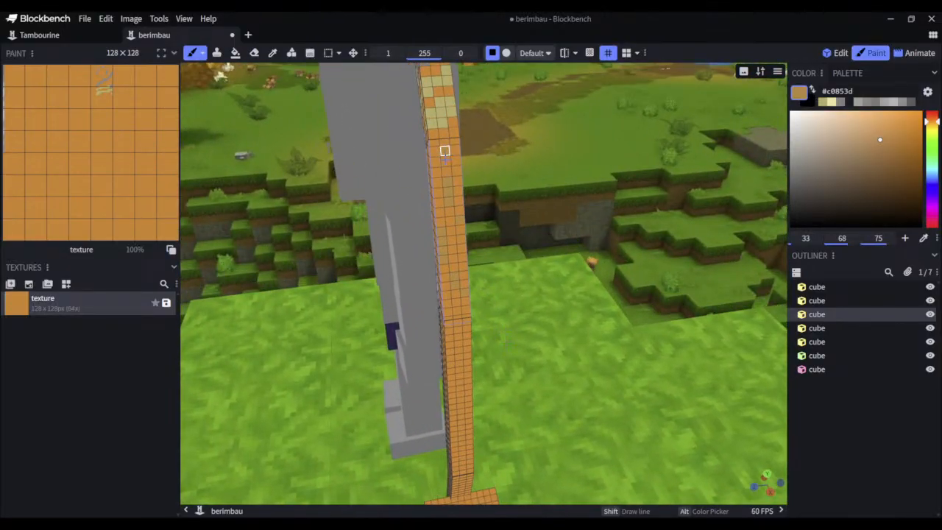
{"action": "left_click_drag", "start_coordinate": [501, 188], "coordinate": [622, 120]}
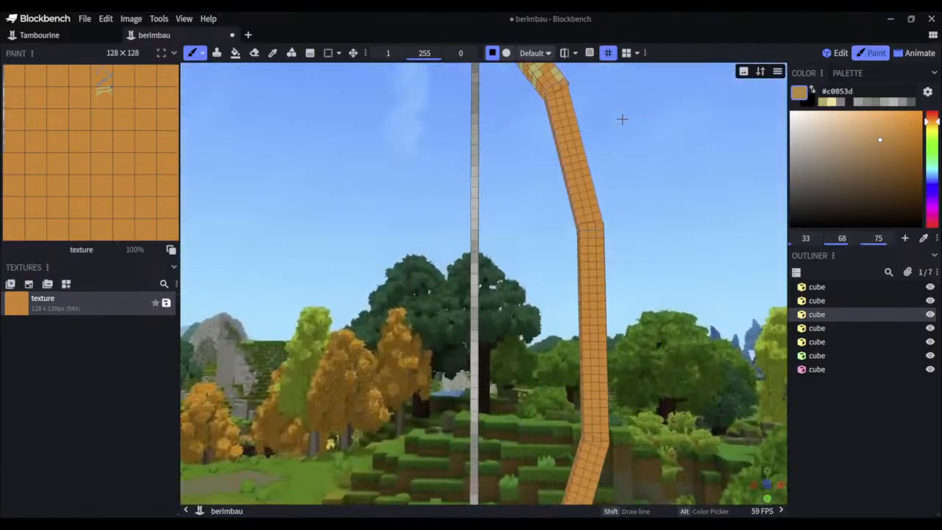
{"action": "left_click_drag", "start_coordinate": [638, 248], "coordinate": [511, 288]}
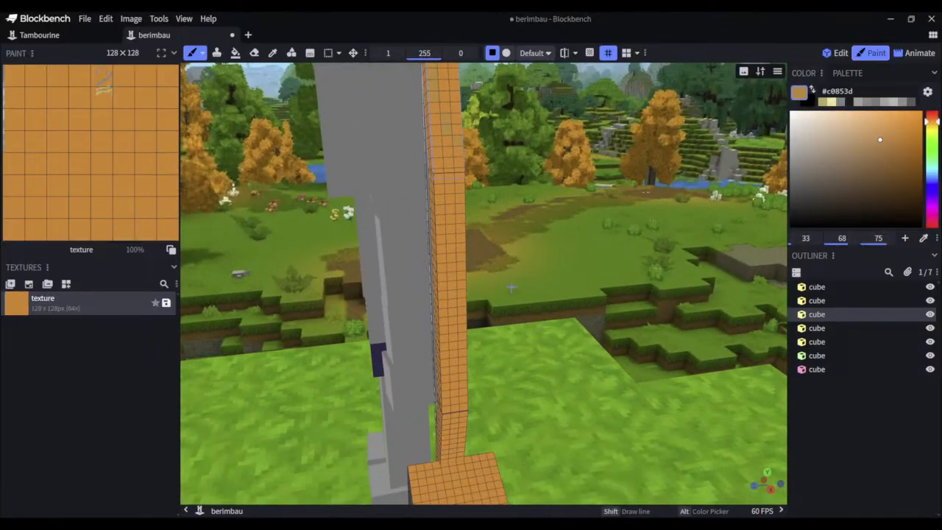
Continue the #c0853d grain pixels down the outer face of the long middle bow segment
{"action": "left_click", "coordinate": [448, 206]}
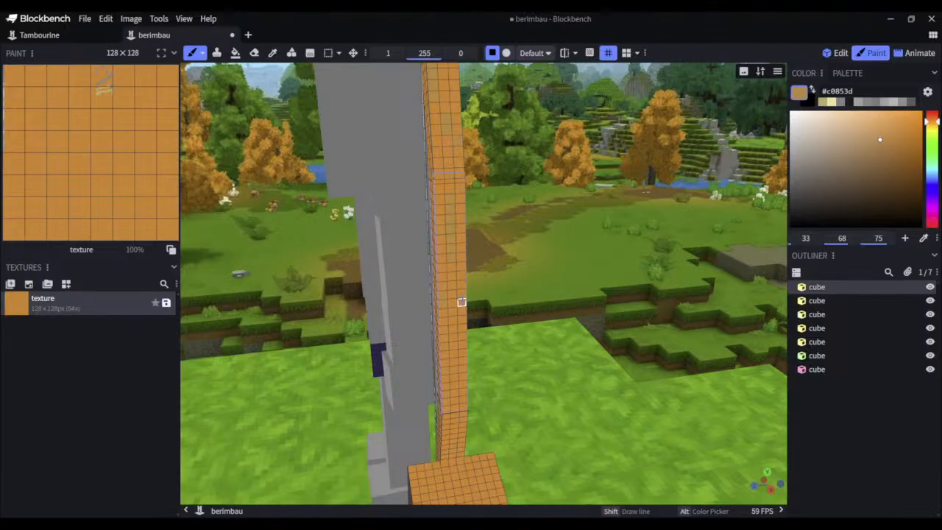
{"action": "left_click", "coordinate": [831, 53]}
{"action": "left_click", "coordinate": [875, 53]}
Shade cells of the lower pale band on the bow's outer face with brown #c0853d
{"action": "mouse_move", "coordinate": [514, 221]}
{"action": "right_mouse_down"}
{"action": "mouse_move", "coordinate": [528, 311]}
{"action": "mouse_move", "coordinate": [523, 376]}
{"action": "right_mouse_up"}
{"action": "scroll", "coordinate": [511, 377], "scroll_direction": "up", "scroll_amount": 2}
{"action": "scroll", "coordinate": [512, 377], "scroll_direction": "up", "scroll_amount": 1}
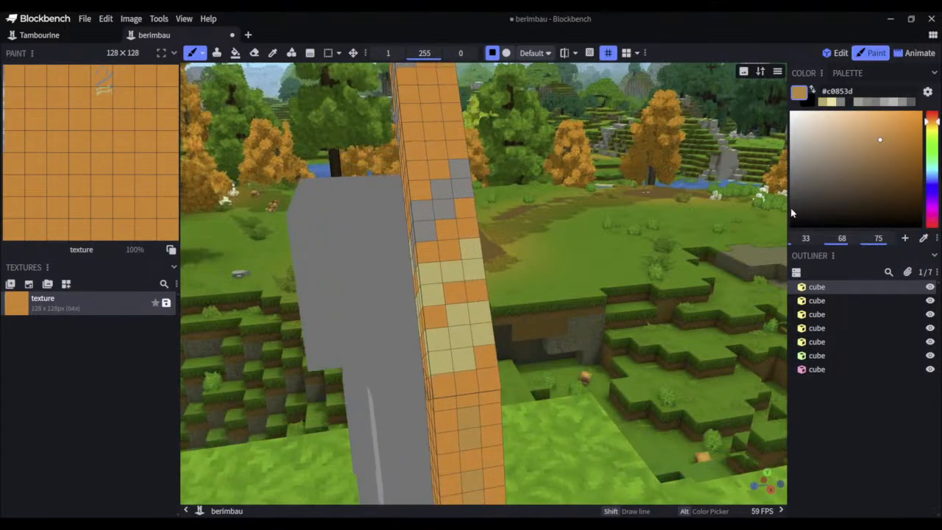
{"action": "left_click", "coordinate": [823, 103]}
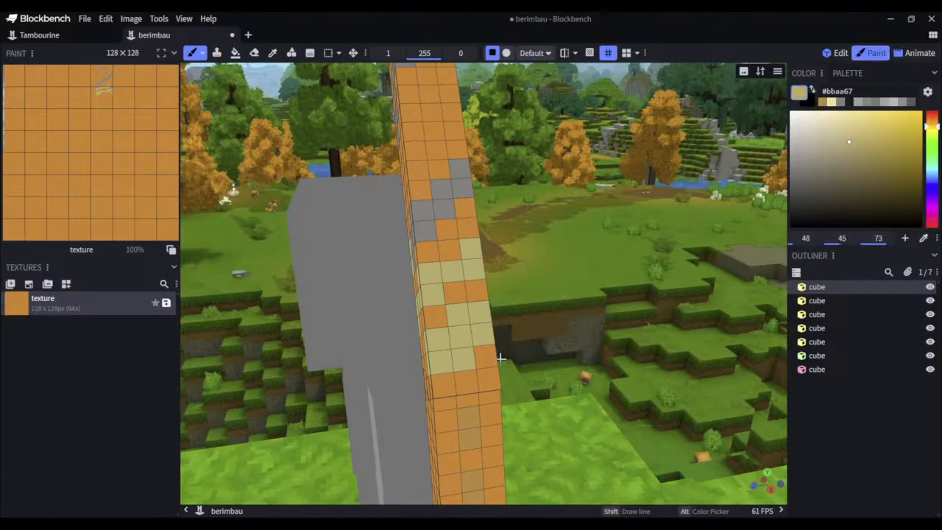
{"action": "left_click", "coordinate": [484, 358]}
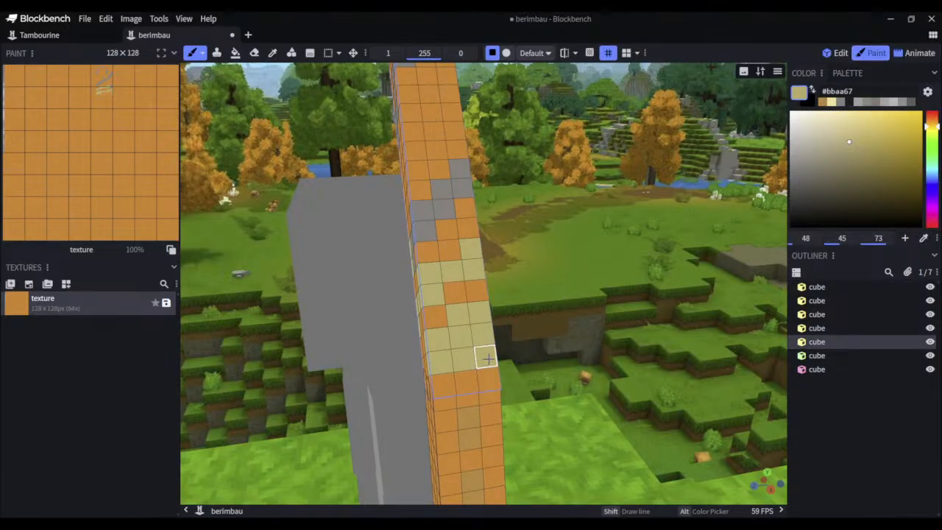
{"action": "left_click", "coordinate": [824, 103]}
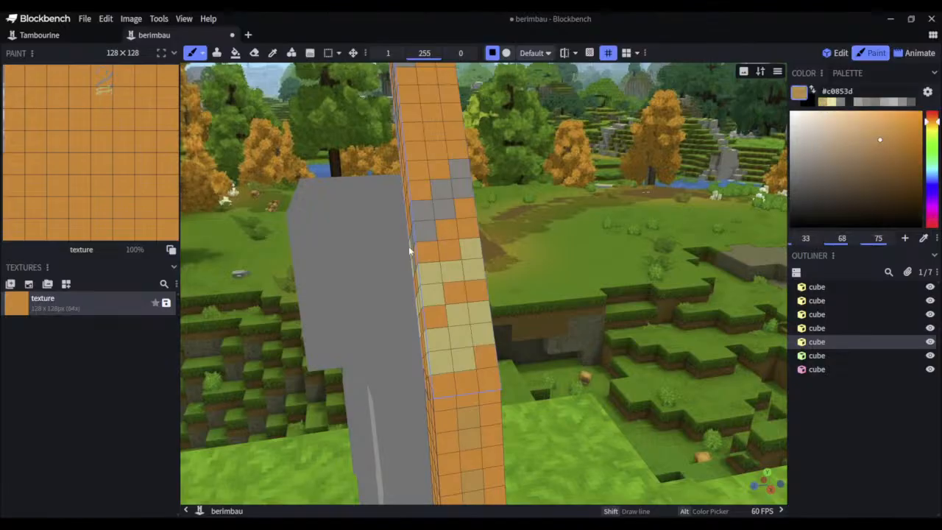
{"action": "left_click", "coordinate": [438, 338]}
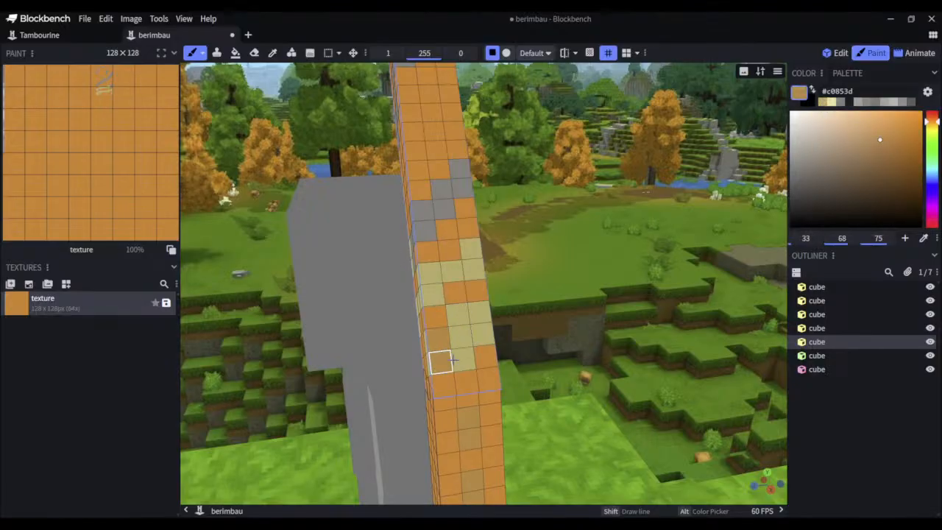
{"action": "left_click", "coordinate": [455, 361]}
{"action": "mouse_move", "coordinate": [463, 359]}
{"action": "left_mouse_down"}
{"action": "mouse_move", "coordinate": [457, 313]}
{"action": "mouse_move", "coordinate": [483, 313]}
{"action": "left_mouse_up"}
Repaint cells of the lower pale band with #bbaa67 around the outer and side faces of the upper bow segment
{"action": "left_click_drag", "start_coordinate": [610, 287], "coordinate": [541, 280]}
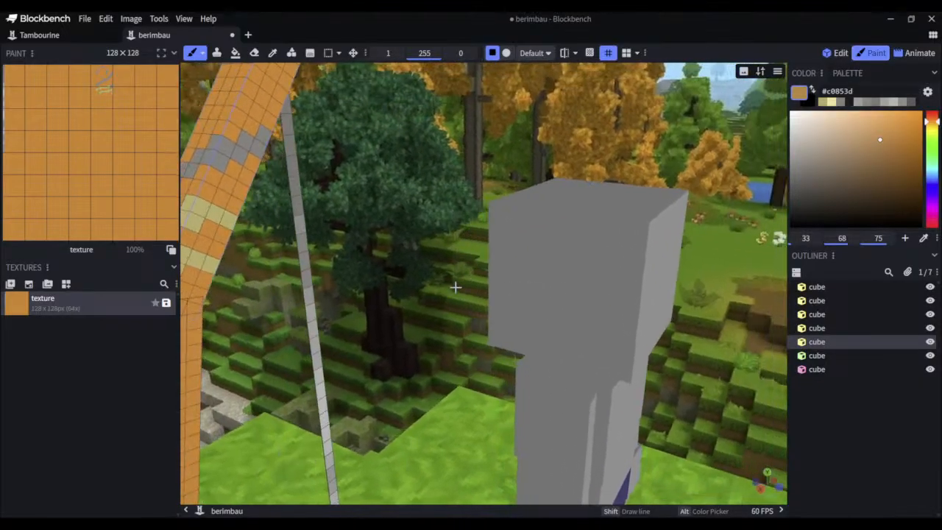
{"action": "right_click_drag", "start_coordinate": [454, 286], "coordinate": [601, 296]}
{"action": "left_click", "coordinate": [831, 103]}
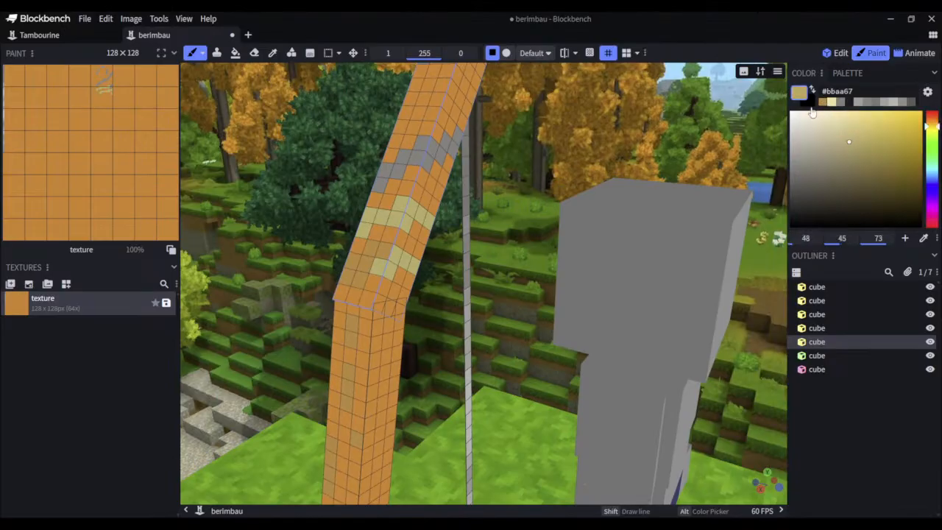
{"action": "left_click", "coordinate": [383, 253]}
{"action": "left_click", "coordinate": [365, 265]}
{"action": "left_click", "coordinate": [354, 262]}
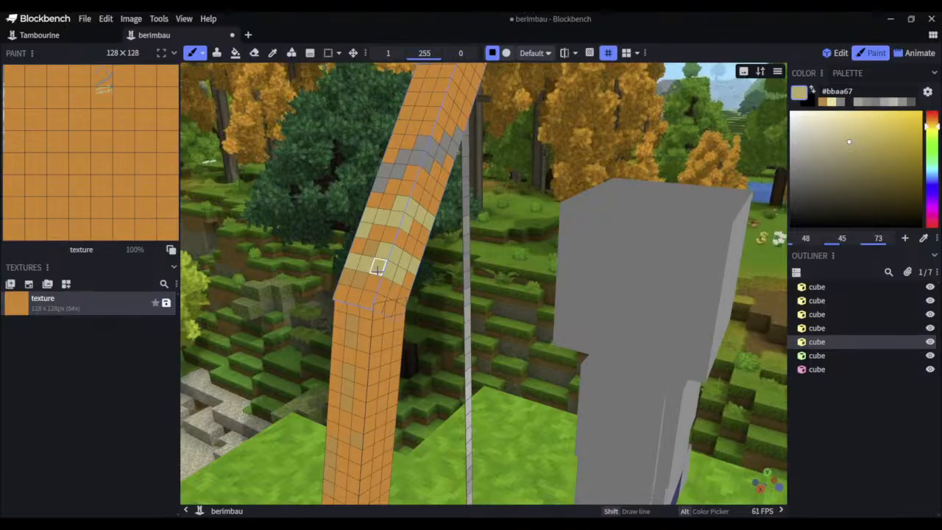
{"action": "left_click", "coordinate": [374, 282]}
{"action": "left_click_drag", "start_coordinate": [513, 265], "coordinate": [604, 273]}
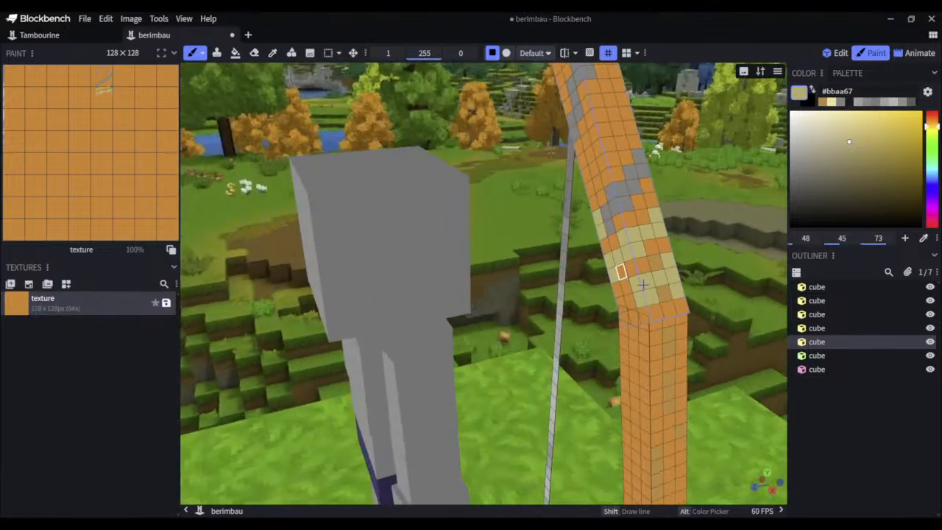
{"action": "left_click", "coordinate": [639, 299]}
{"action": "left_click", "coordinate": [630, 302]}
{"action": "left_click_drag", "start_coordinate": [722, 254], "coordinate": [650, 248]}
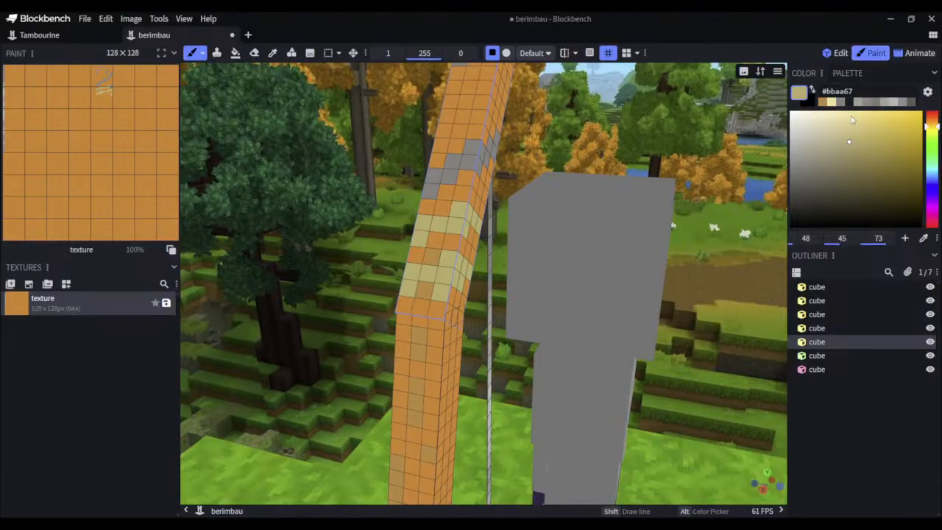
Paint brown #c0853d over part of the lower pale band near its side edge
{"action": "left_click", "coordinate": [823, 101]}
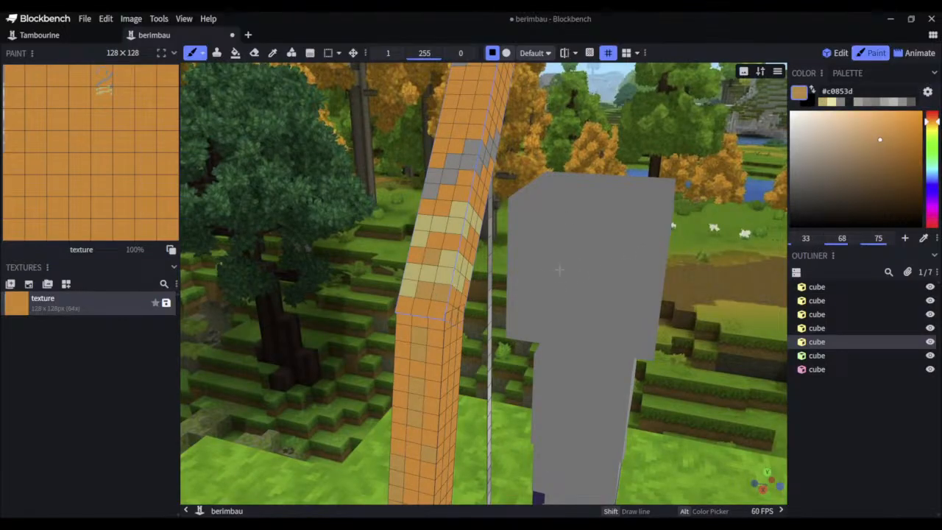
{"action": "left_click_drag", "start_coordinate": [560, 270], "coordinate": [633, 265]}
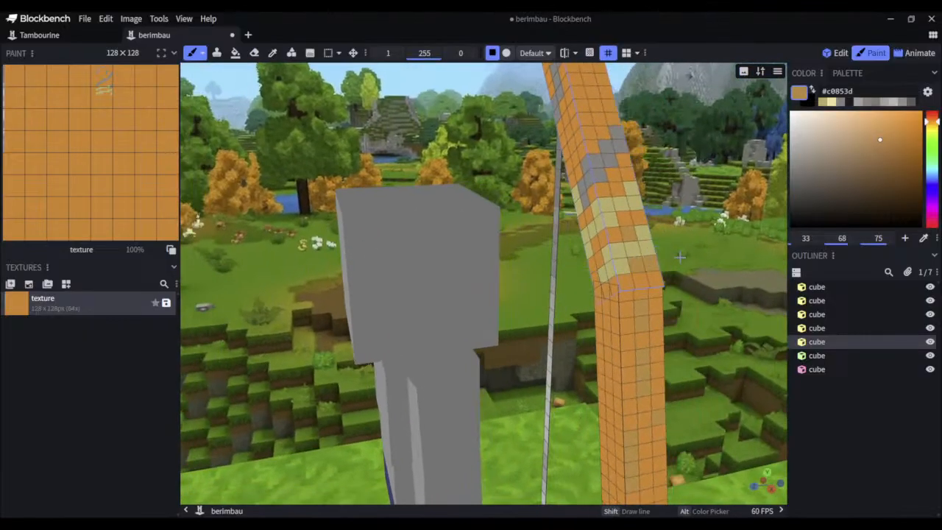
{"action": "mouse_move", "coordinate": [692, 253]}
{"action": "left_mouse_down"}
{"action": "mouse_move", "coordinate": [631, 255]}
{"action": "mouse_move", "coordinate": [673, 259]}
{"action": "mouse_move", "coordinate": [659, 268]}
{"action": "left_mouse_up"}
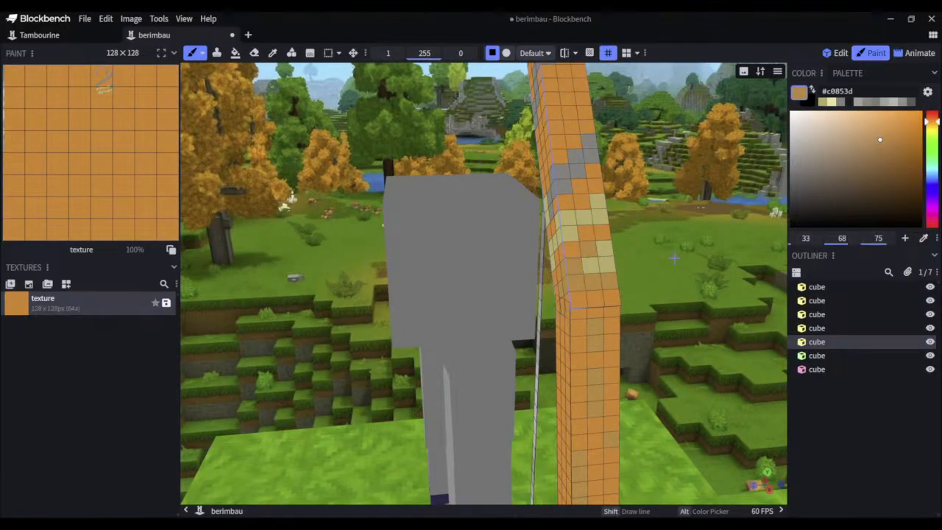
{"action": "left_click_drag", "start_coordinate": [674, 258], "coordinate": [623, 253]}
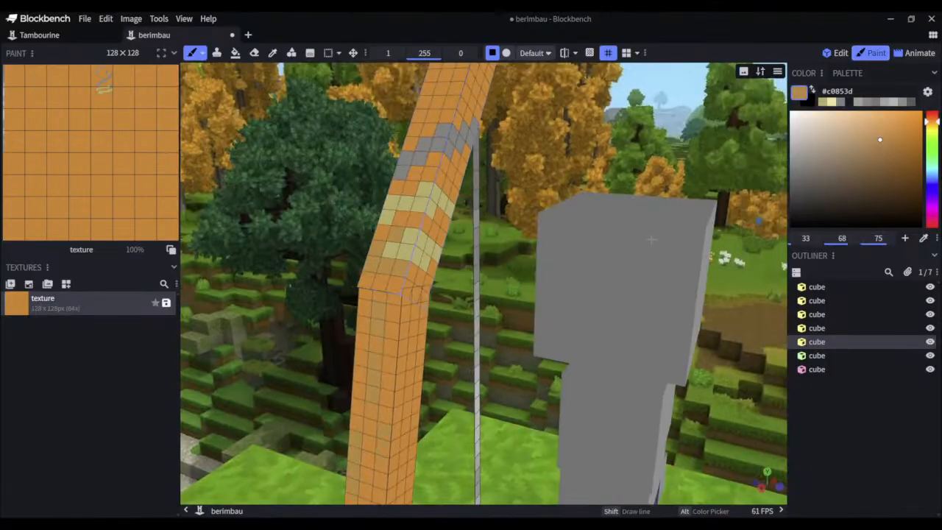
Touch up the lower pale band with #bbaa67 pixels across the edge between the outer and side faces
{"action": "left_click", "coordinate": [825, 102]}
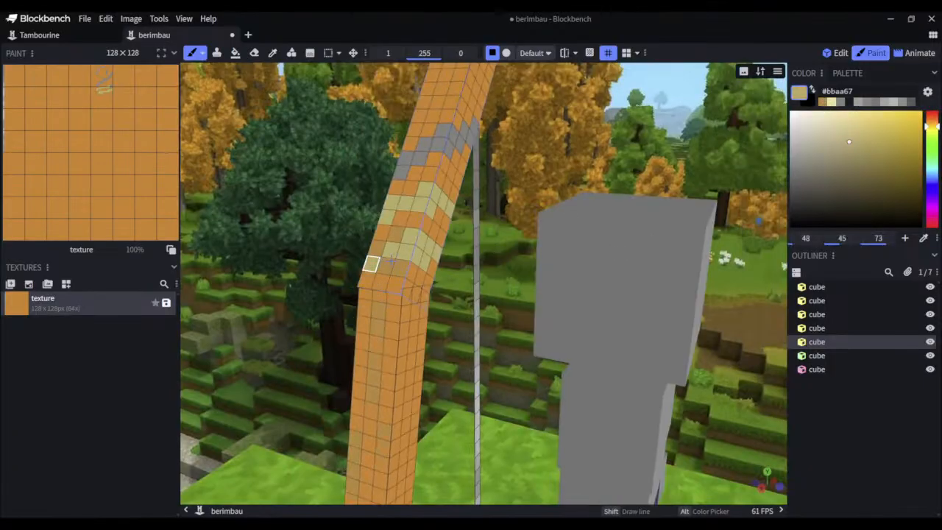
{"action": "mouse_move", "coordinate": [368, 265]}
{"action": "left_mouse_down"}
{"action": "mouse_move", "coordinate": [630, 243]}
{"action": "mouse_move", "coordinate": [413, 211]}
{"action": "mouse_move", "coordinate": [384, 268]}
{"action": "left_mouse_up"}
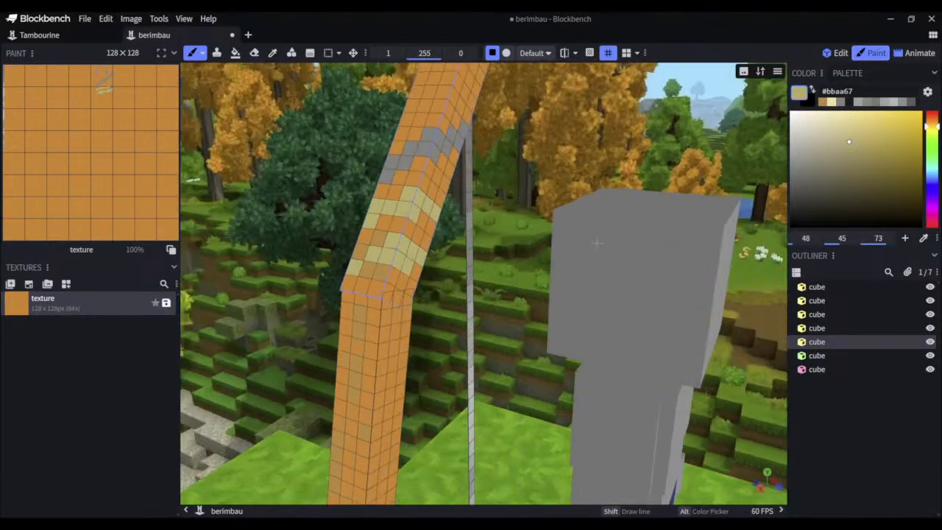
{"action": "left_click", "coordinate": [380, 273]}
{"action": "left_click_drag", "start_coordinate": [526, 239], "coordinate": [596, 246]}
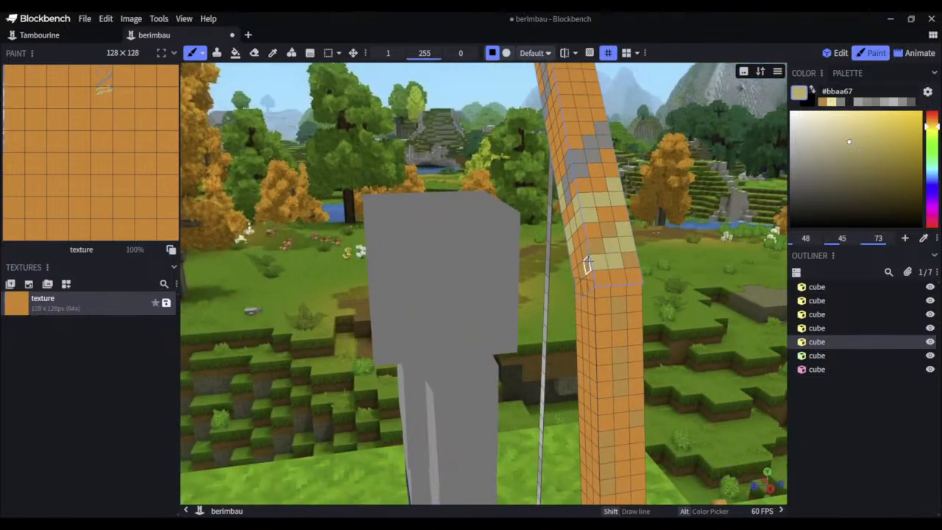
{"action": "left_click_drag", "start_coordinate": [657, 236], "coordinate": [773, 186]}
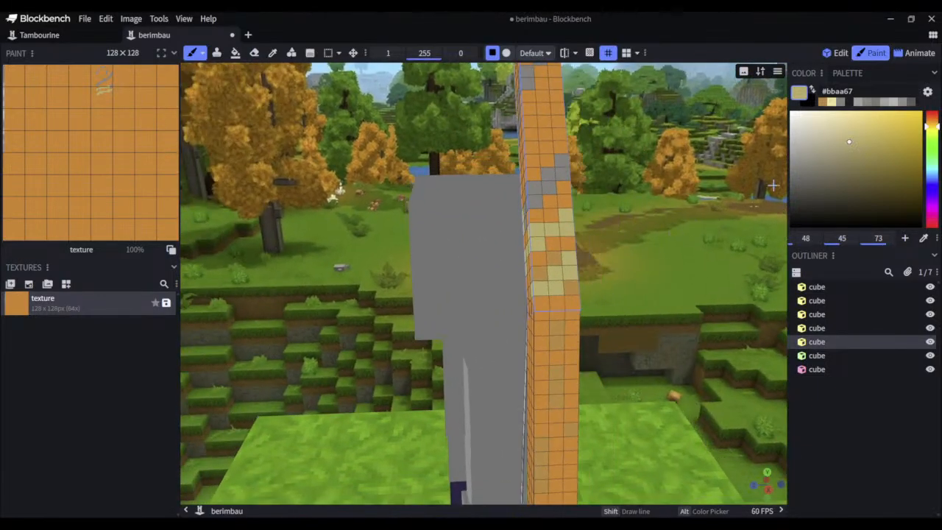
Paint #c0853d pixels in the centre column where the two bow segments below the bands meet
{"action": "left_click", "coordinate": [822, 103]}
{"action": "left_click_drag", "start_coordinate": [715, 237], "coordinate": [707, 204]}
{"action": "right_click_drag", "start_coordinate": [645, 278], "coordinate": [652, 209]}
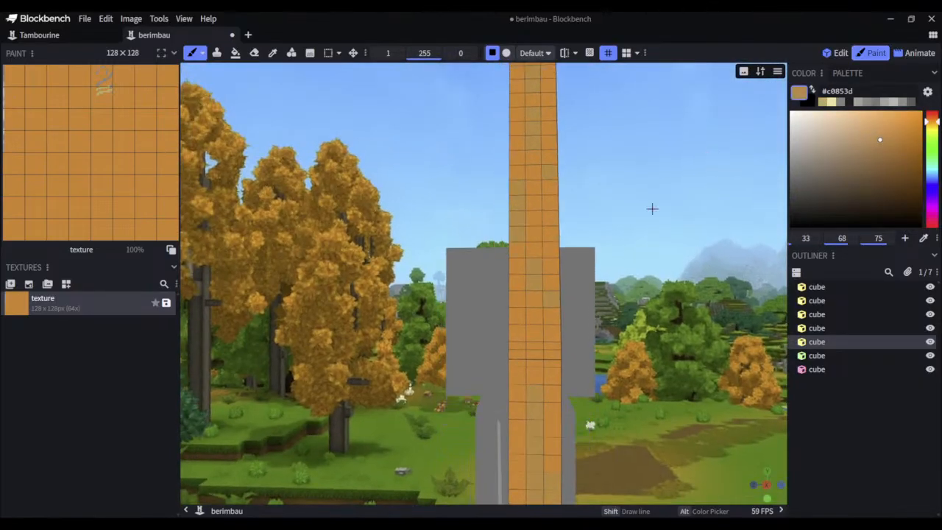
{"action": "left_click", "coordinate": [535, 351]}
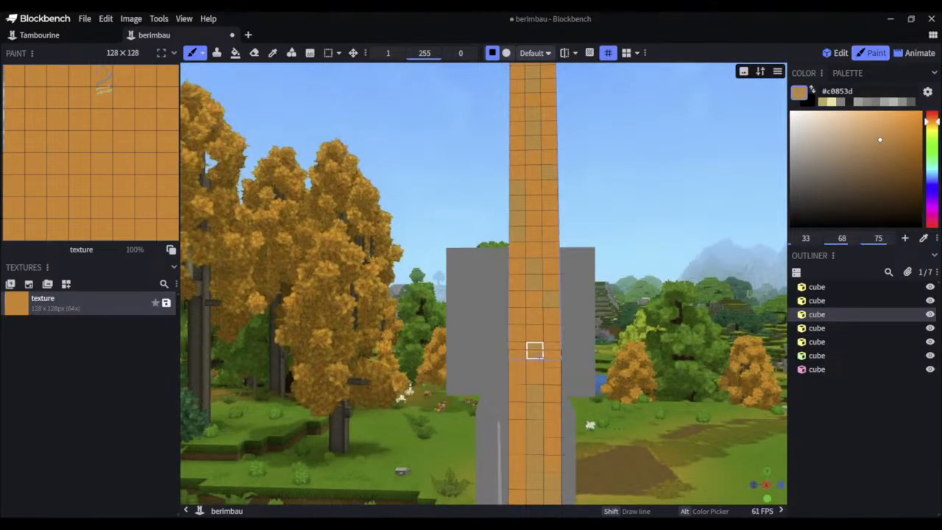
{"action": "left_click", "coordinate": [535, 358]}
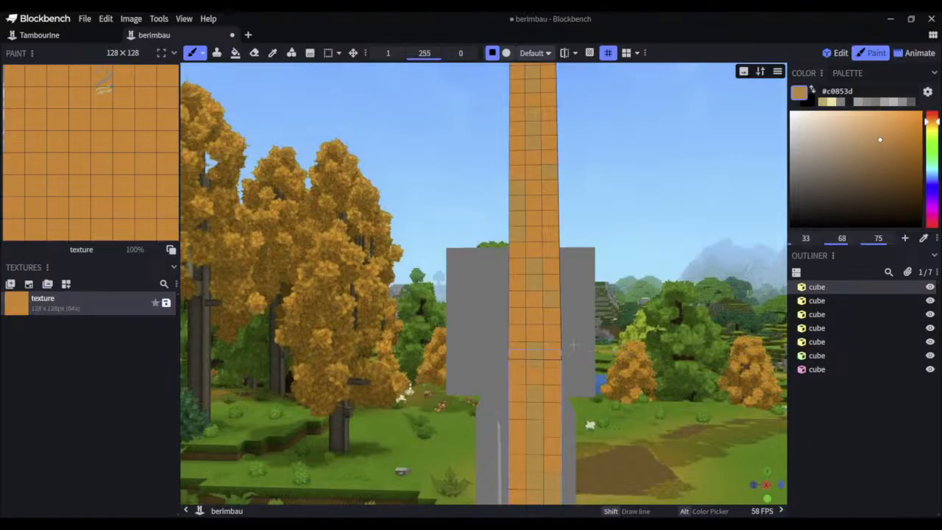
{"action": "left_click_drag", "start_coordinate": [626, 273], "coordinate": [636, 288]}
{"action": "scroll", "coordinate": [660, 318], "scroll_direction": "down", "scroll_amount": 3}
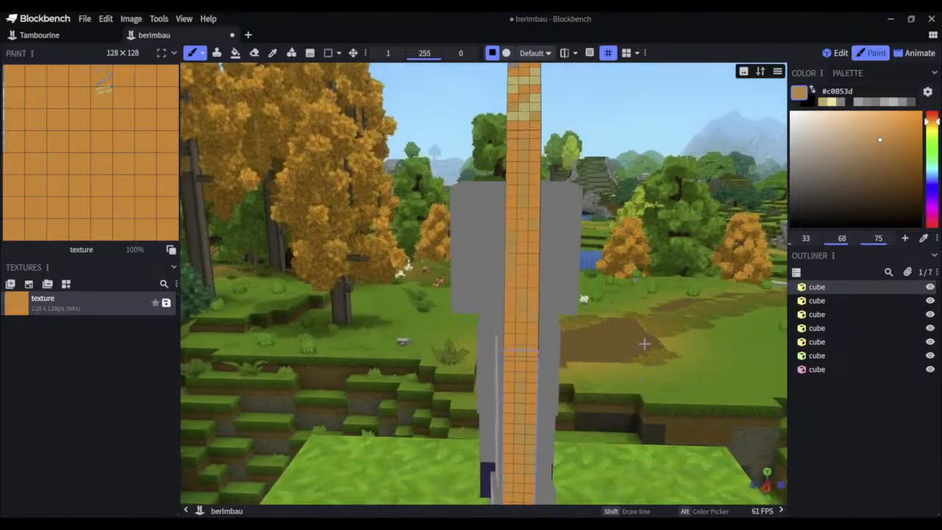
{"action": "right_click_drag", "start_coordinate": [645, 344], "coordinate": [659, 277]}
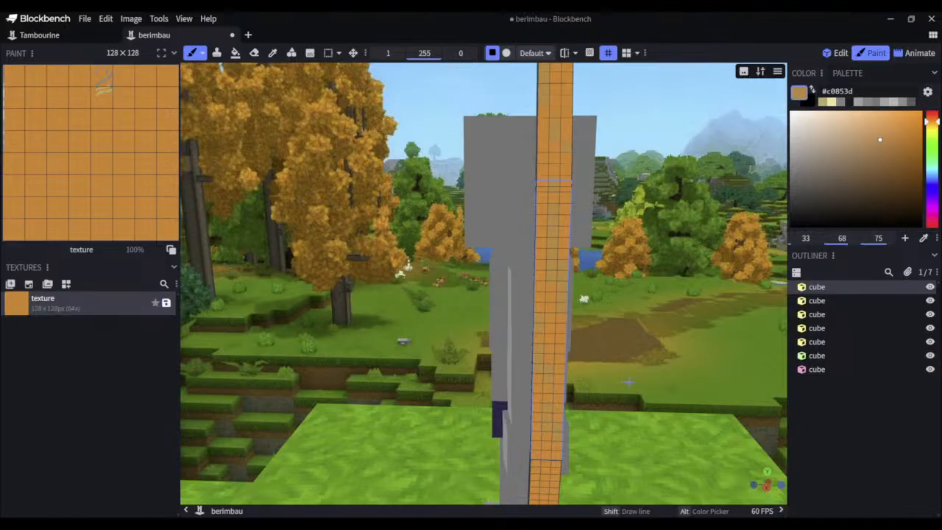
{"action": "left_click_drag", "start_coordinate": [576, 361], "coordinate": [480, 340]}
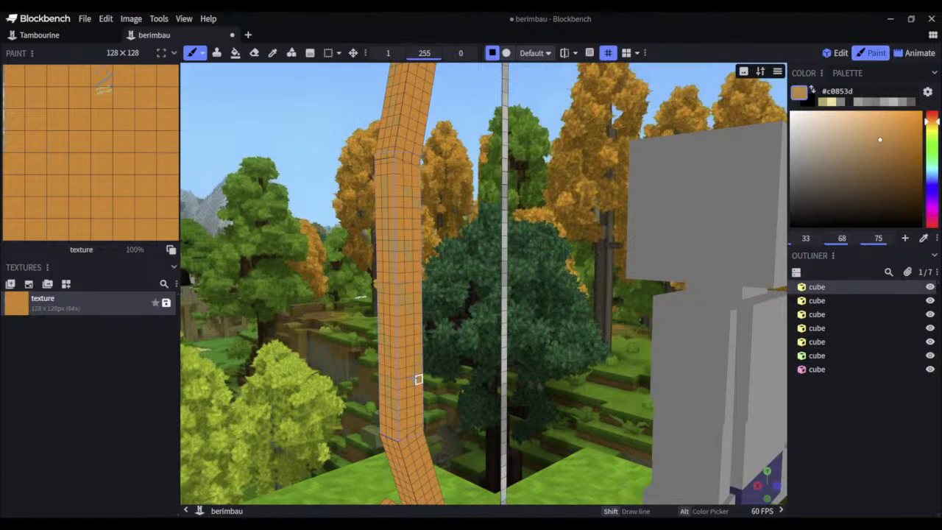
{"action": "left_click_drag", "start_coordinate": [586, 343], "coordinate": [554, 324]}
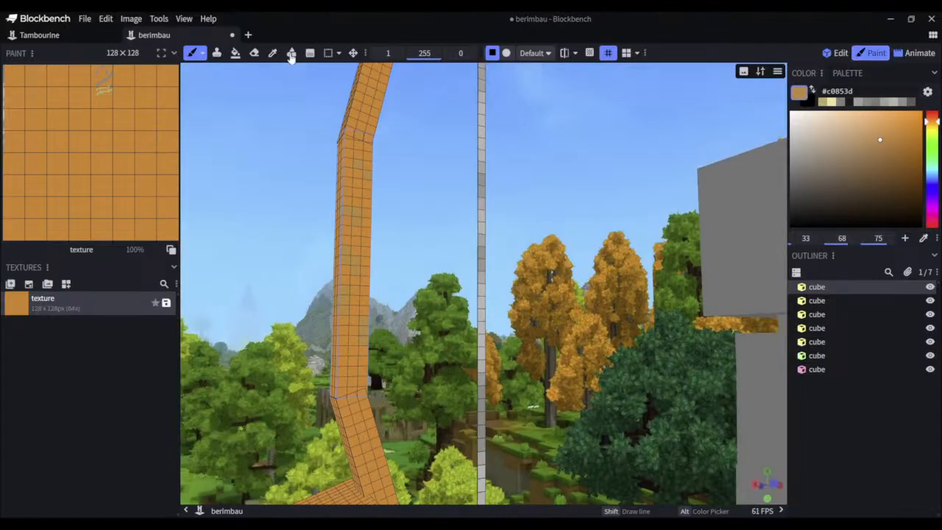
{"action": "left_click", "coordinate": [202, 53]}
{"action": "left_click", "coordinate": [222, 97]}
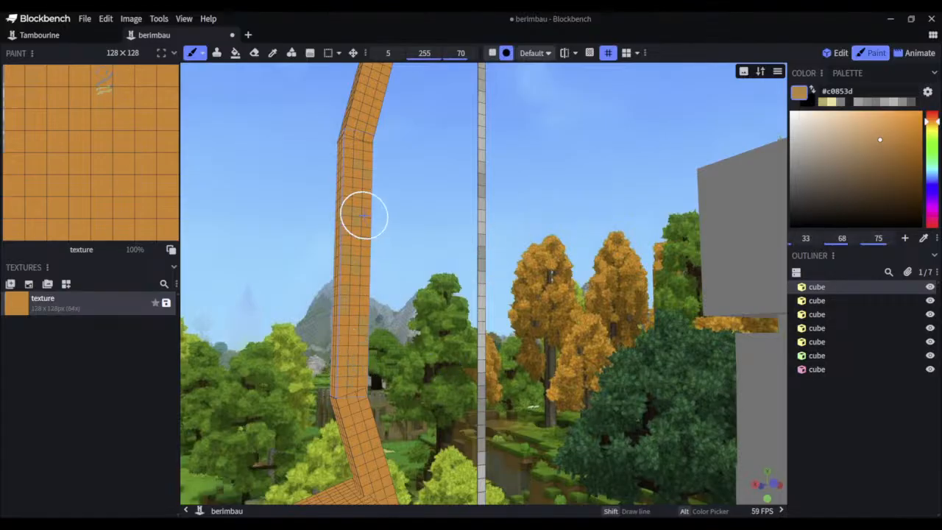
{"action": "left_click", "coordinate": [834, 53]}
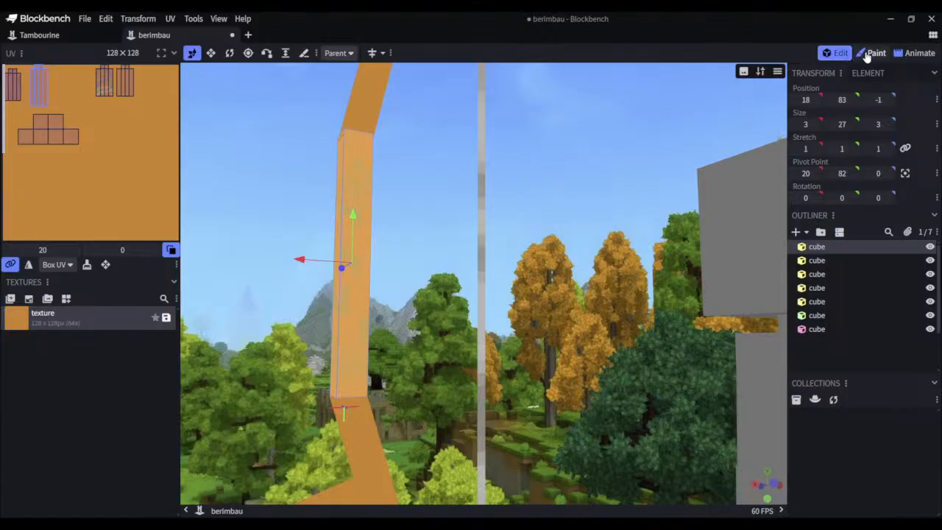
{"action": "left_click", "coordinate": [872, 53]}
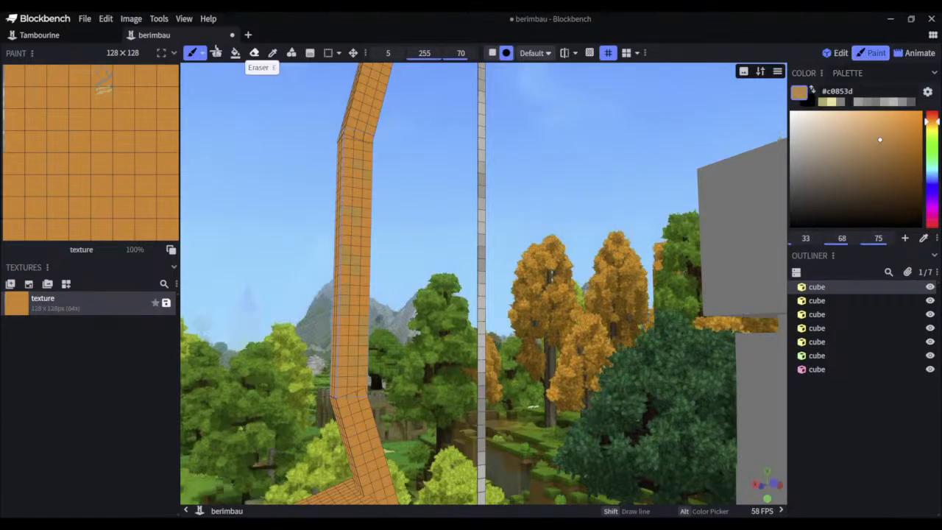
{"action": "left_click", "coordinate": [201, 54]}
{"action": "left_click", "coordinate": [215, 68]}
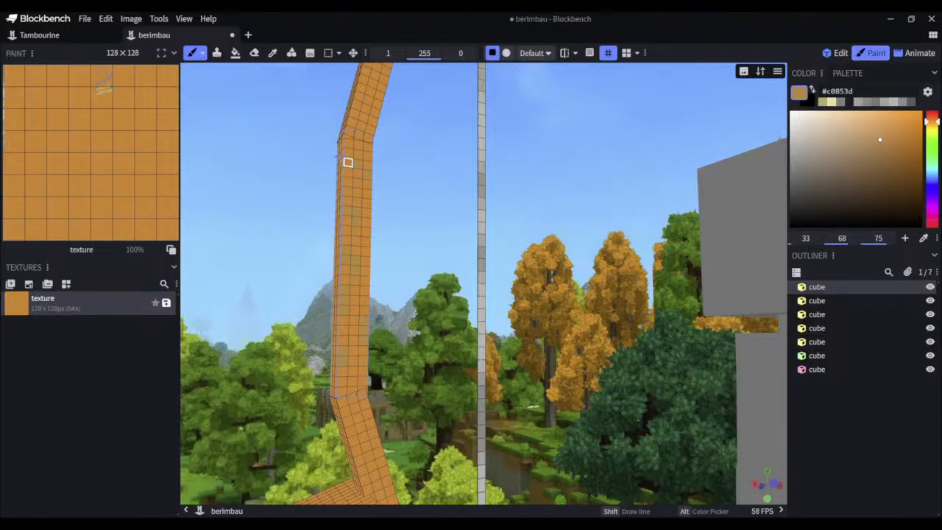
Create a custom brush preset with Circle shape, Default blend mode, size 1, softness 4 and pixel-perfect drawing enabled
{"action": "left_click", "coordinate": [204, 55]}
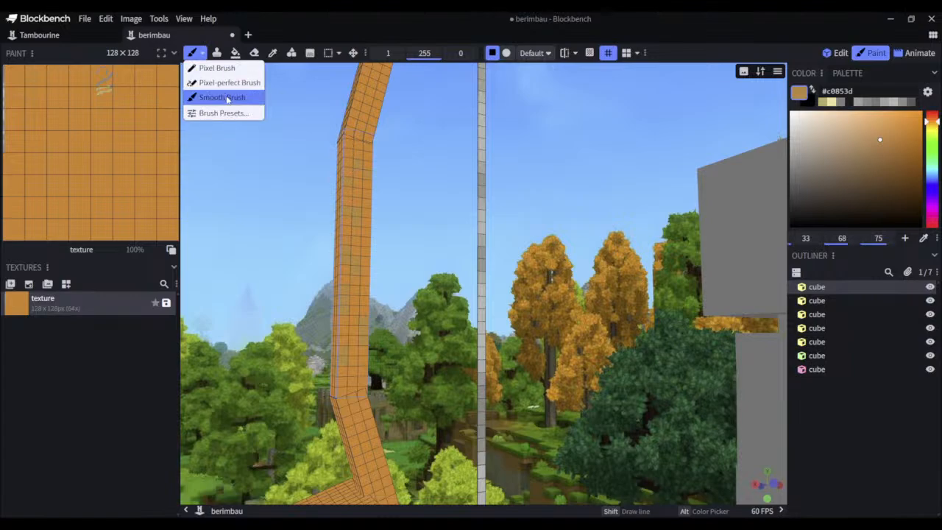
{"action": "left_click", "coordinate": [221, 114]}
{"action": "left_click", "coordinate": [360, 94]}
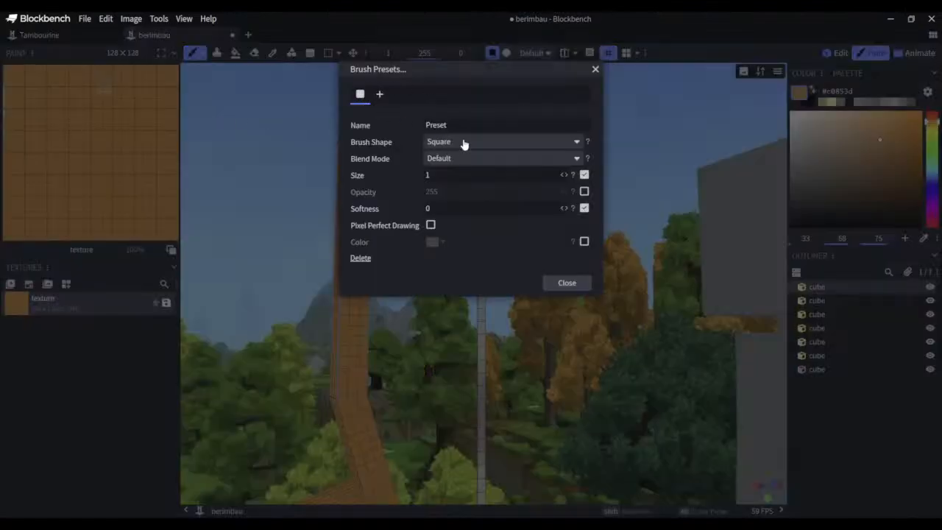
{"action": "left_click", "coordinate": [461, 139]}
{"action": "left_click", "coordinate": [449, 184]}
{"action": "left_click", "coordinate": [452, 159]}
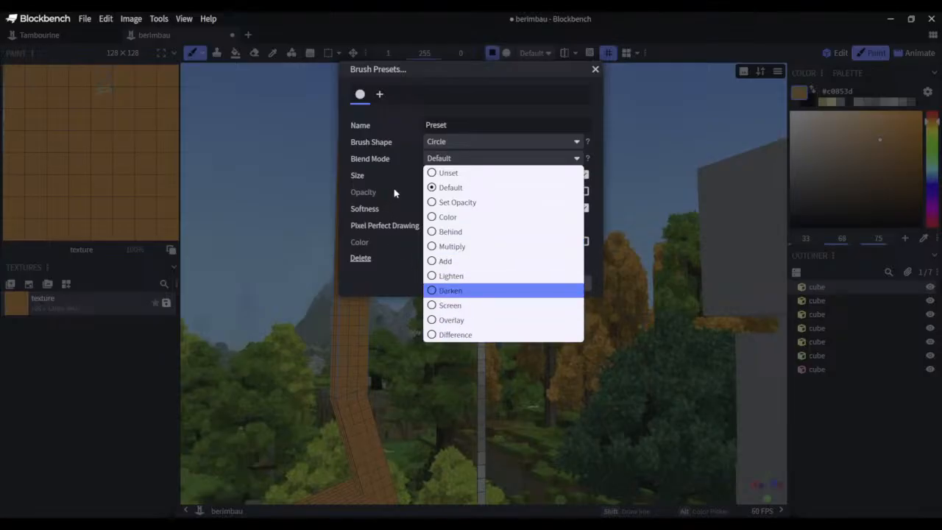
{"action": "left_click", "coordinate": [426, 184]}
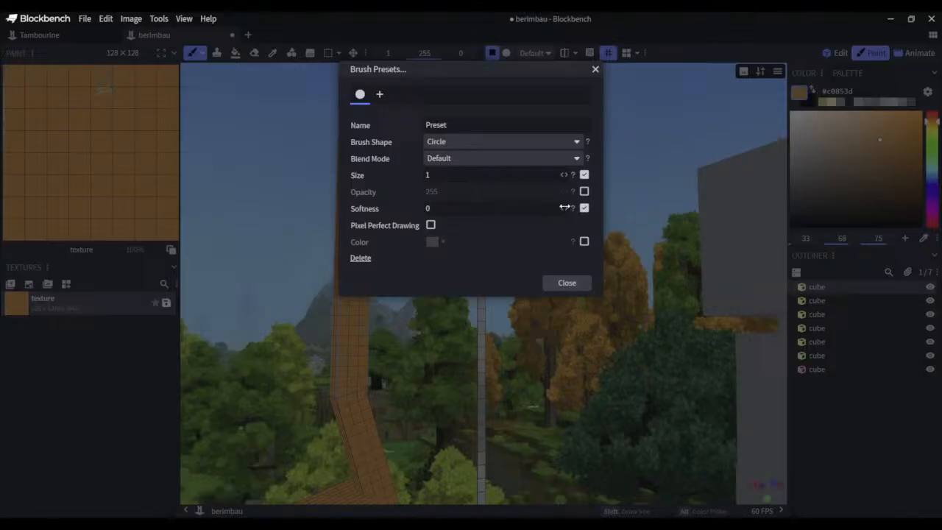
{"action": "left_click_drag", "start_coordinate": [593, 210], "coordinate": [594, 207]}
{"action": "left_click_drag", "start_coordinate": [537, 206], "coordinate": [523, 206]}
{"action": "left_click", "coordinate": [567, 283]}
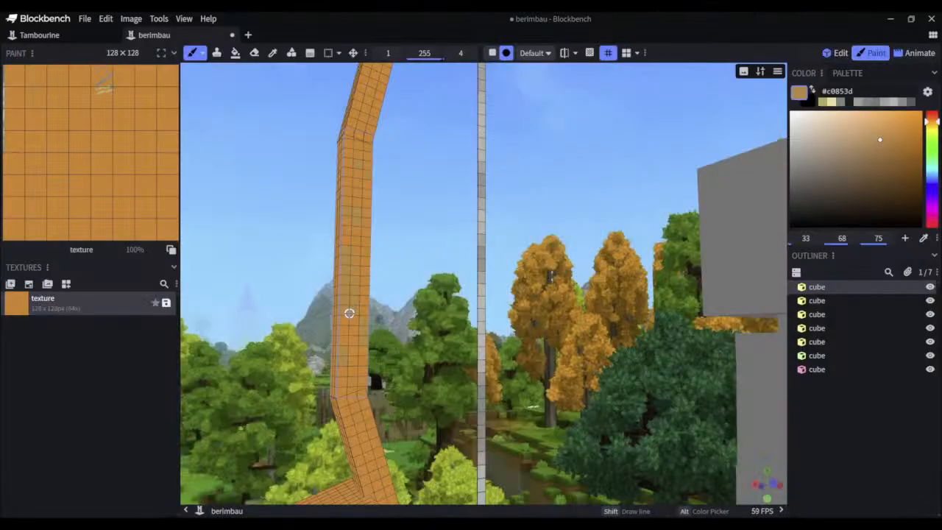
Try the preset with its blend mode set to Add on the straight bow segment, then undo the test pixels
{"action": "left_click", "coordinate": [202, 53]}
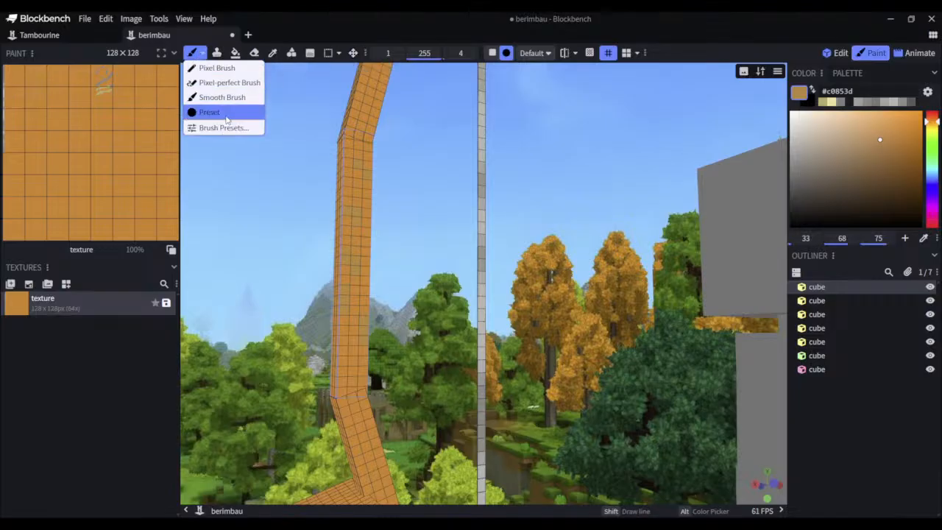
{"action": "left_click", "coordinate": [234, 129]}
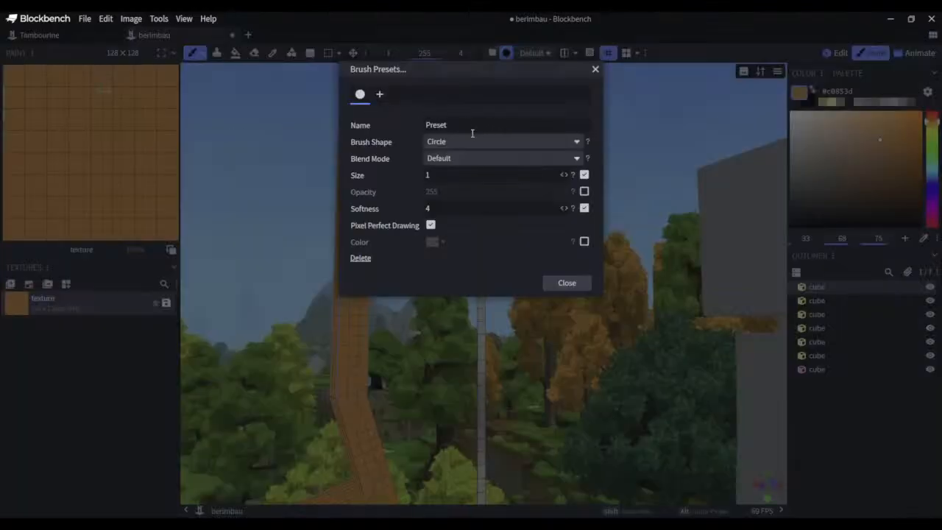
{"action": "left_click", "coordinate": [466, 164]}
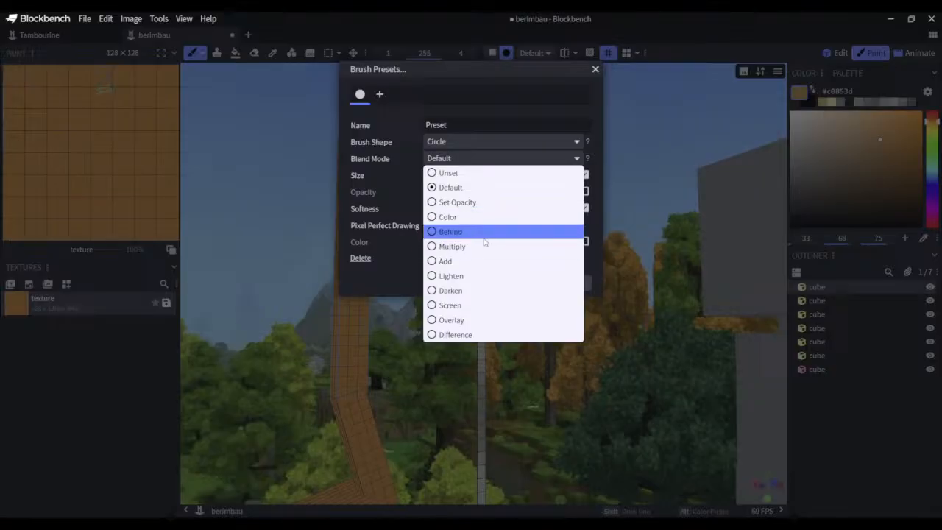
{"action": "left_click", "coordinate": [466, 262]}
{"action": "left_click", "coordinate": [568, 283]}
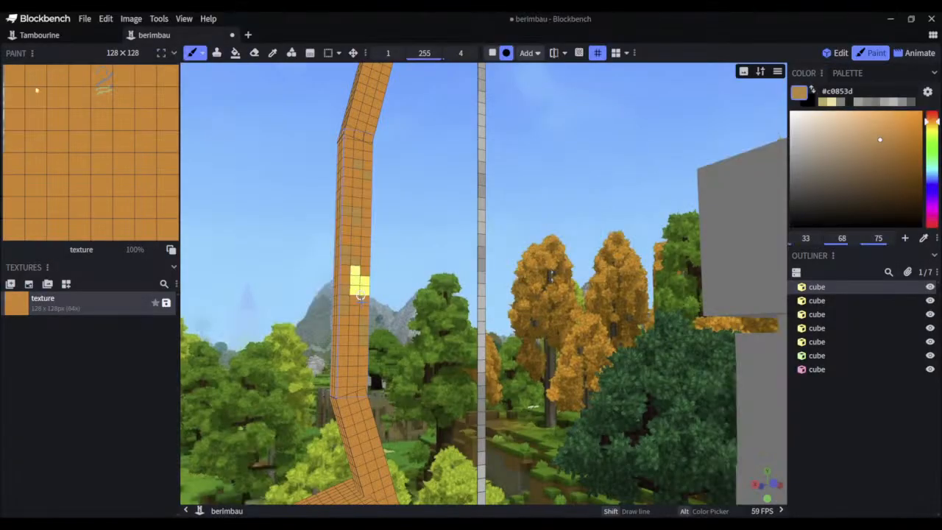
{"action": "left_click", "coordinate": [360, 296]}
{"action": "key", "text": "ctrl+z"}
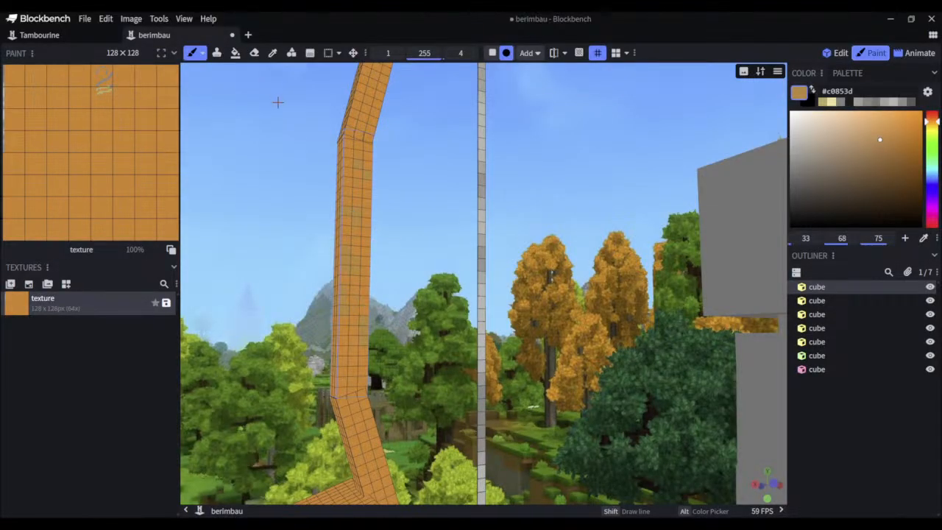
Turn off pixel-perfect drawing in the brush preset, test a stroke on the straight bow segment and undo it
{"action": "left_click", "coordinate": [194, 53]}
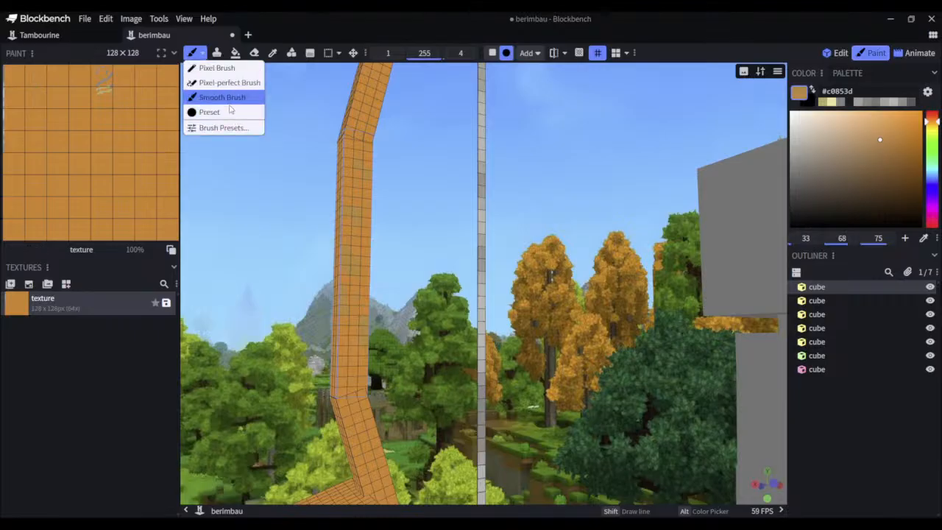
{"action": "left_click", "coordinate": [220, 128]}
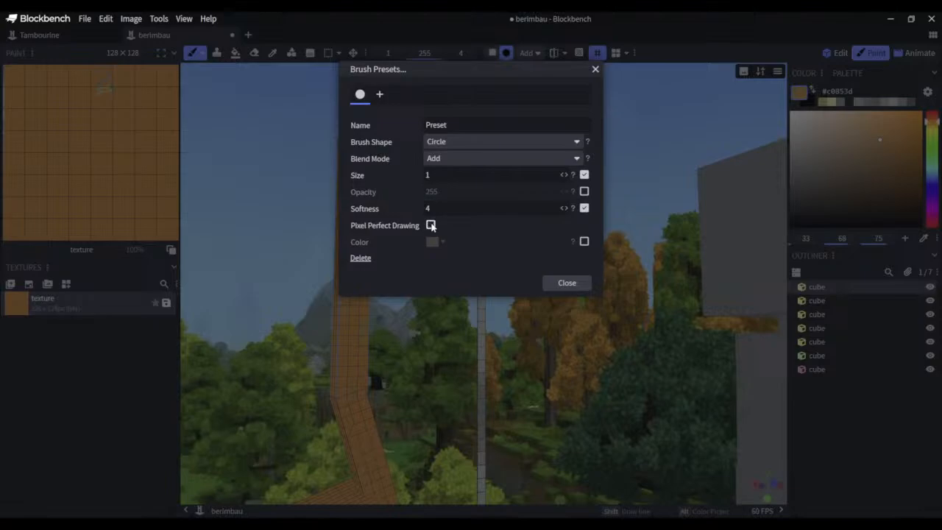
{"action": "left_click", "coordinate": [549, 283]}
{"action": "left_click_drag", "start_coordinate": [355, 259], "coordinate": [360, 295]}
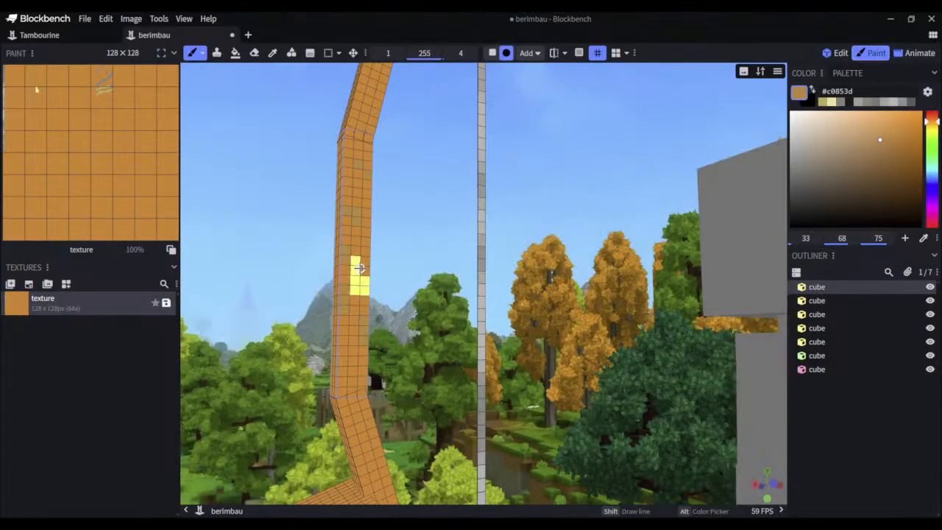
{"action": "key", "text": "ctrl+z"}
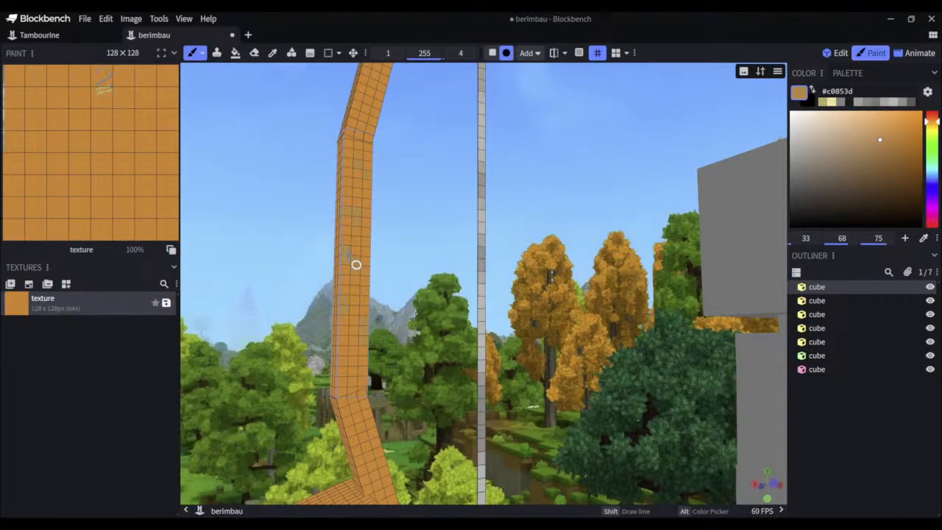
Set the brush preset's blend mode to Set Opacity and switch to the Pixel-perfect Brush for painting
{"action": "left_click", "coordinate": [203, 54]}
{"action": "left_click", "coordinate": [220, 129]}
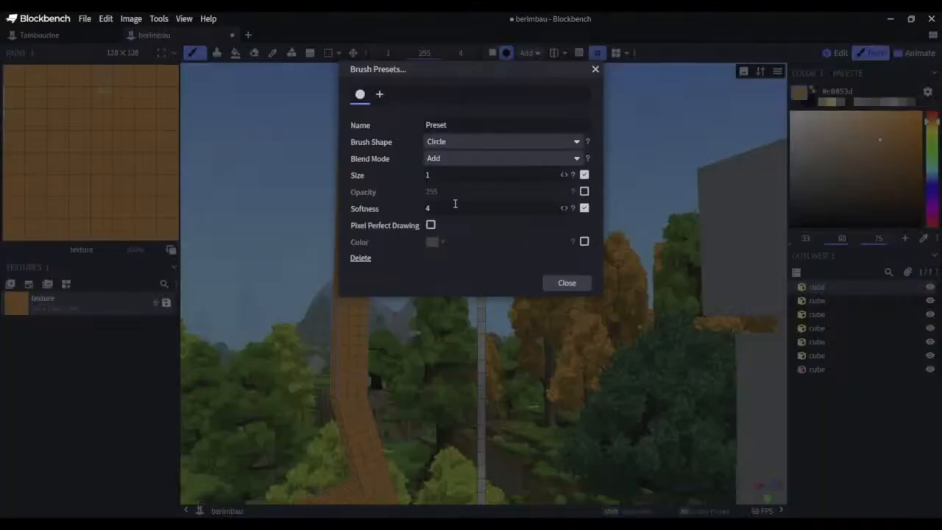
{"action": "left_click", "coordinate": [444, 158]}
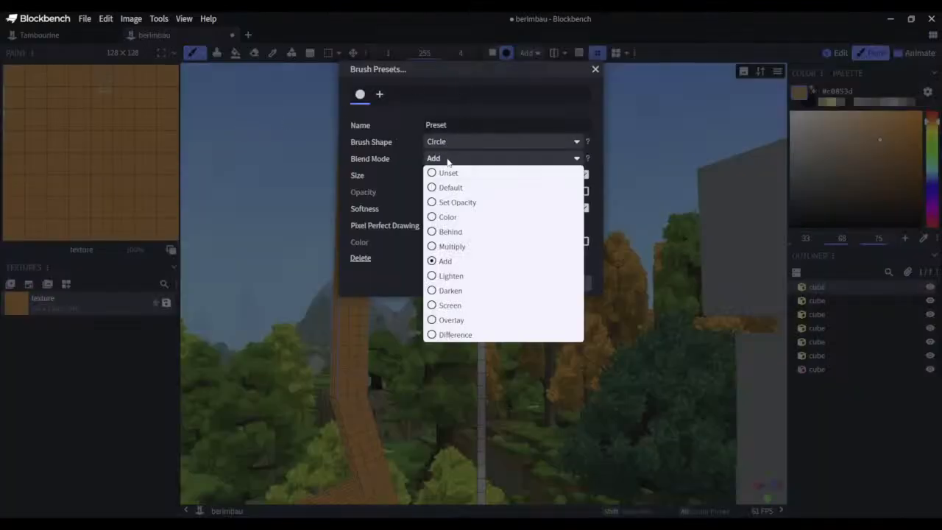
{"action": "left_click", "coordinate": [457, 202]}
{"action": "left_click", "coordinate": [565, 284]}
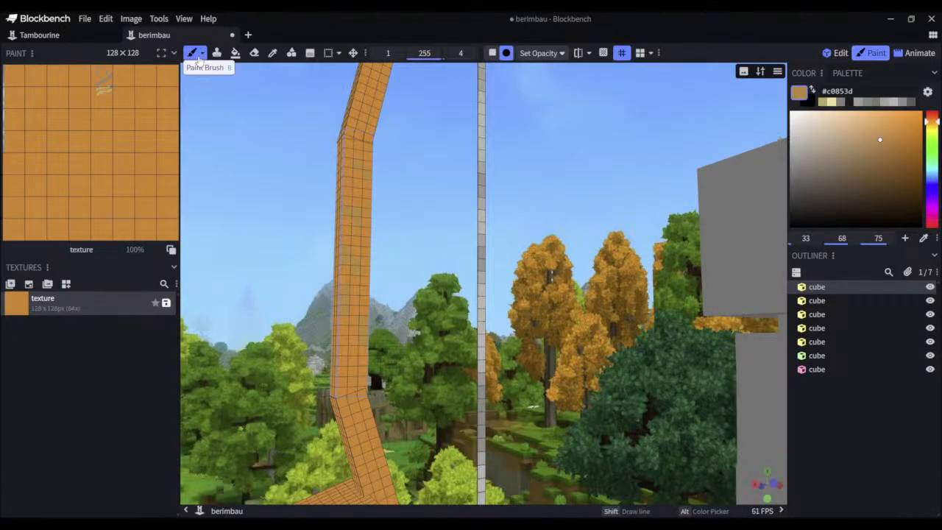
{"action": "left_click", "coordinate": [203, 53]}
{"action": "left_click", "coordinate": [221, 82]}
Examine the bow's painted texture from several sides, first in Paint mode and then without the pixel grid in Edit mode
{"action": "left_click_drag", "start_coordinate": [398, 359], "coordinate": [341, 320]}
{"action": "left_click_drag", "start_coordinate": [449, 263], "coordinate": [384, 280]}
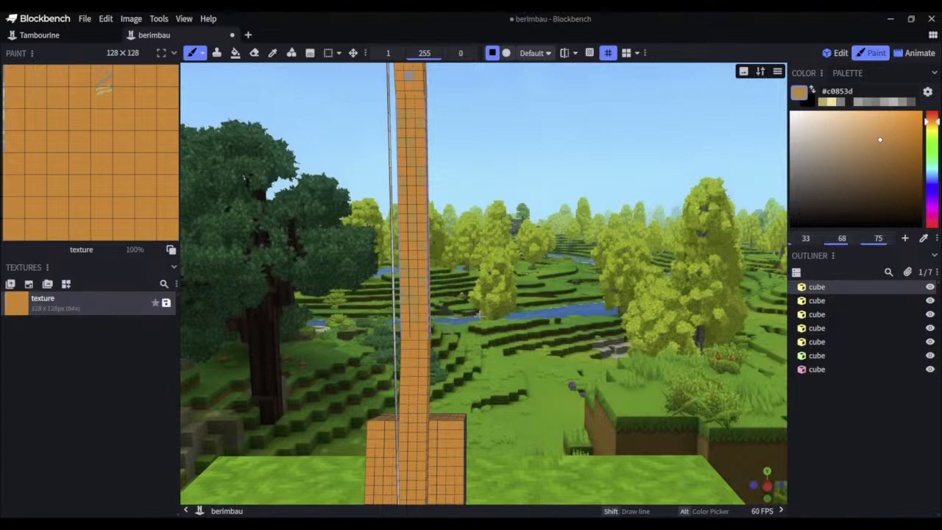
{"action": "left_click_drag", "start_coordinate": [480, 313], "coordinate": [412, 307]}
{"action": "left_click_drag", "start_coordinate": [623, 244], "coordinate": [507, 284]}
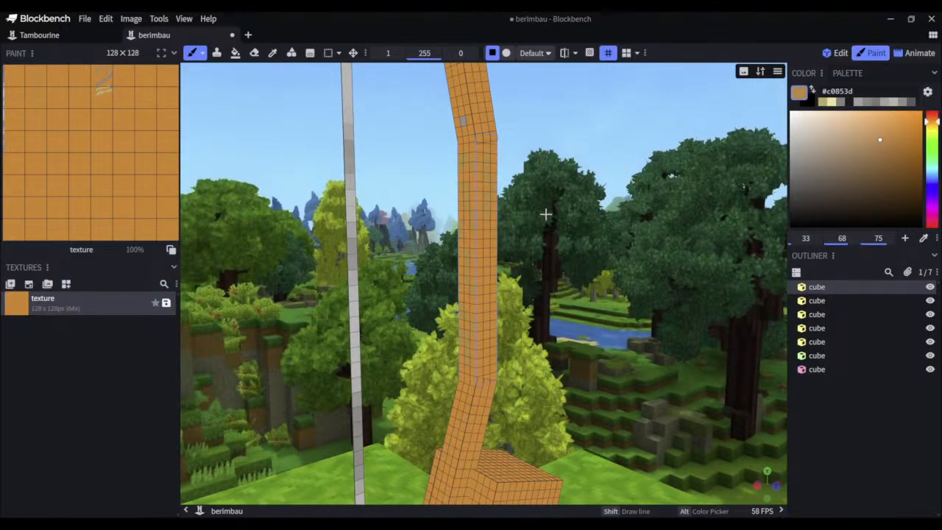
{"action": "left_click_drag", "start_coordinate": [546, 214], "coordinate": [473, 212]}
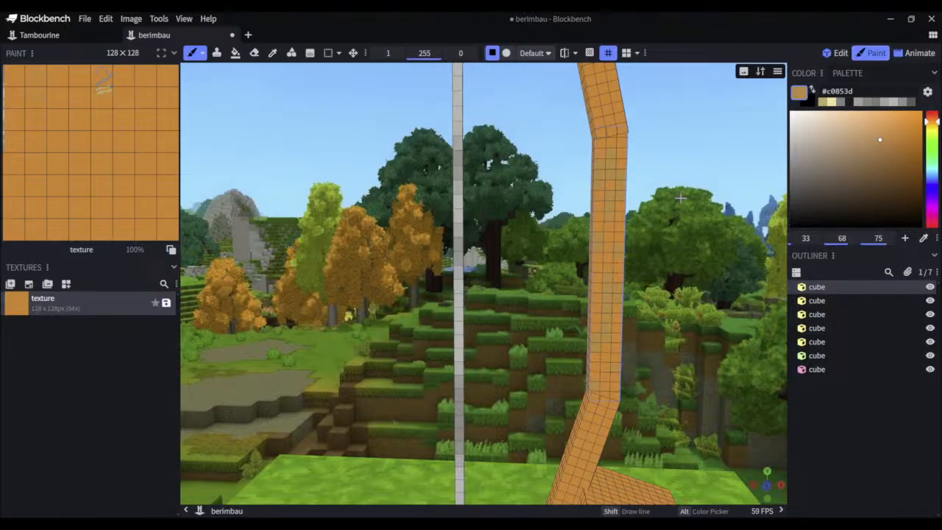
{"action": "left_click", "coordinate": [832, 54]}
{"action": "left_click_drag", "start_coordinate": [683, 232], "coordinate": [658, 221]}
{"action": "scroll", "coordinate": [685, 223], "scroll_direction": "down", "scroll_amount": 3}
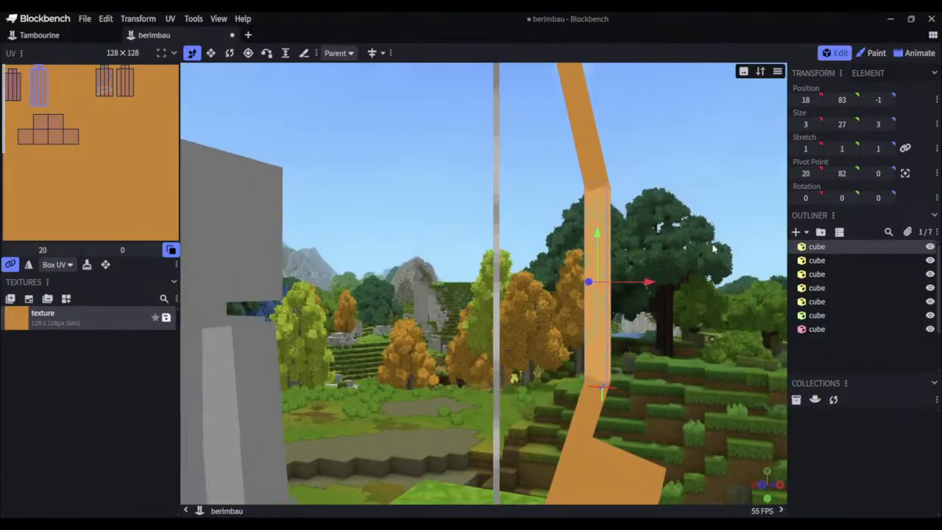
{"action": "mouse_move", "coordinate": [713, 249]}
{"action": "left_mouse_down"}
{"action": "mouse_move", "coordinate": [698, 248]}
{"action": "mouse_move", "coordinate": [710, 250]}
{"action": "left_mouse_up"}
{"action": "right_click_drag", "start_coordinate": [710, 250], "coordinate": [630, 274]}
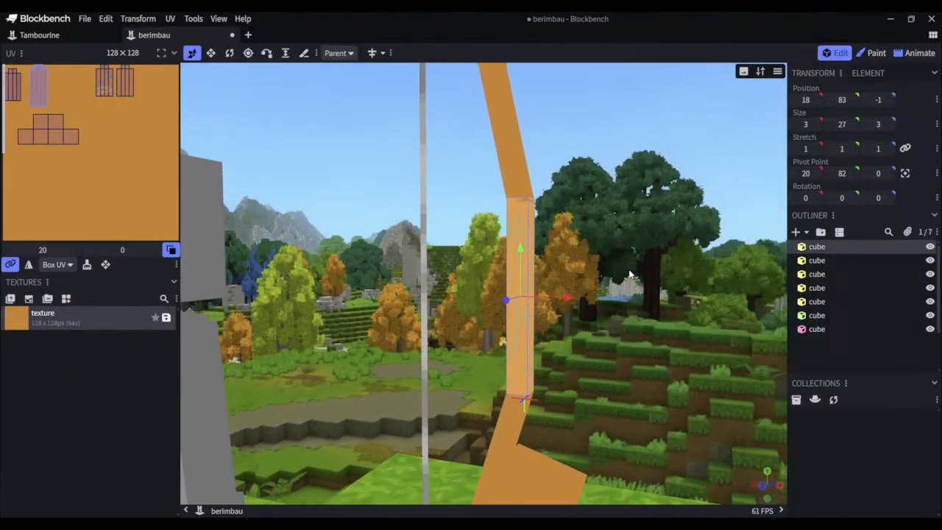
{"action": "left_click_drag", "start_coordinate": [630, 274], "coordinate": [550, 272]}
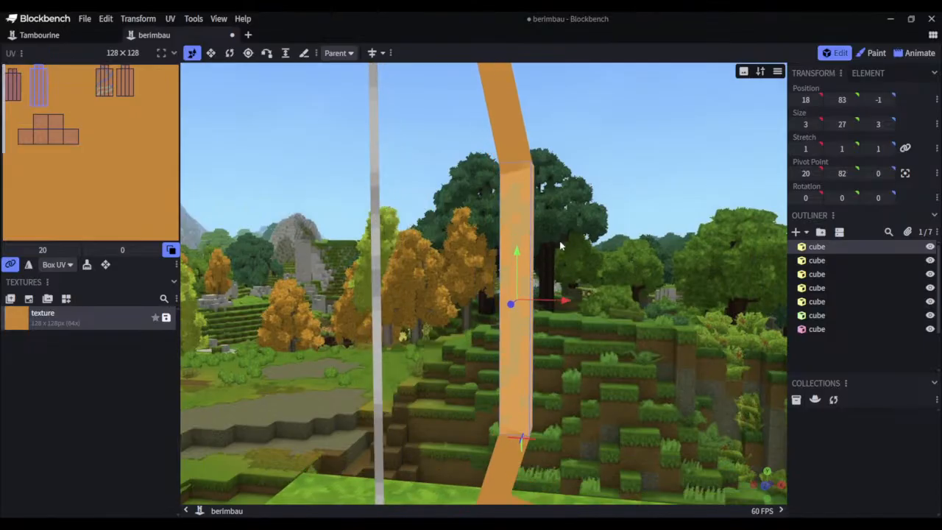
{"action": "left_click", "coordinate": [604, 234]}
{"action": "scroll", "coordinate": [604, 234], "scroll_direction": "down", "scroll_amount": 10}
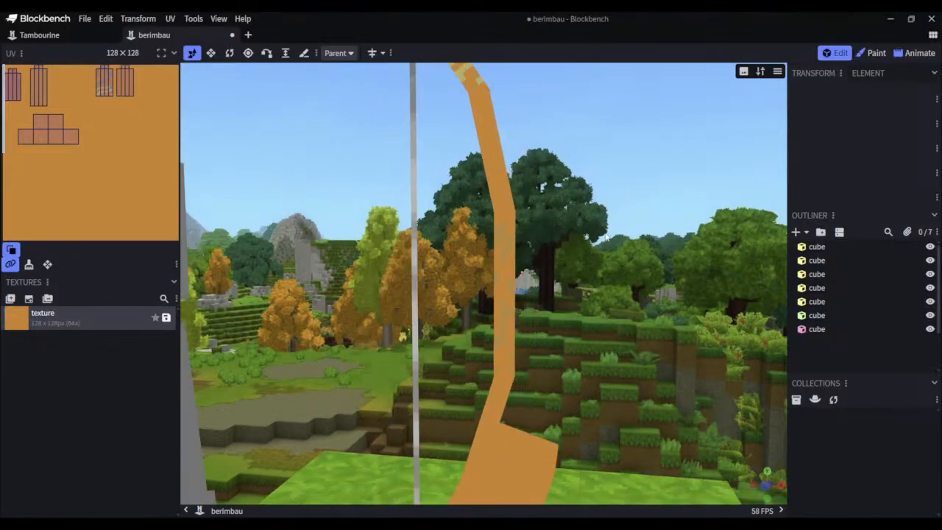
{"action": "left_click_drag", "start_coordinate": [600, 274], "coordinate": [508, 285]}
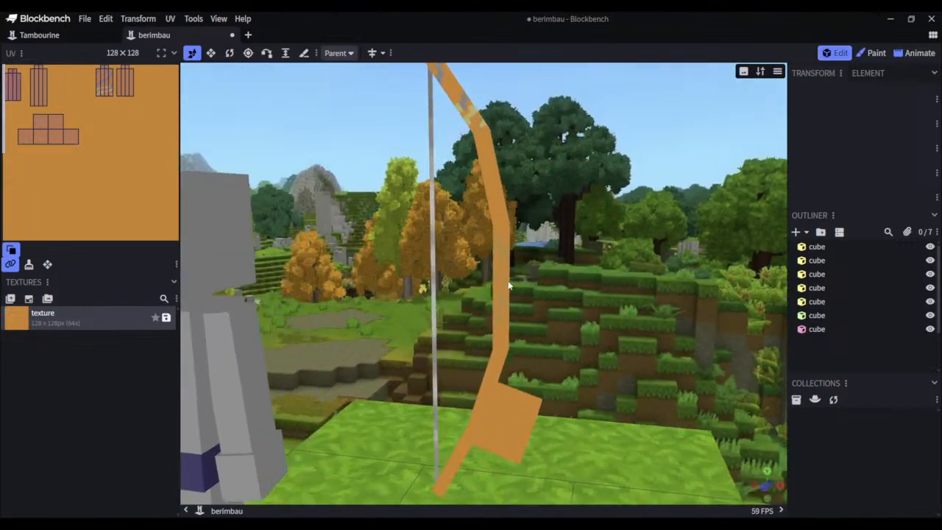
Select the straight middle bow segment, return to Paint mode and set the paint colour to #bb7928
{"action": "left_click", "coordinate": [508, 285]}
{"action": "left_click", "coordinate": [874, 55]}
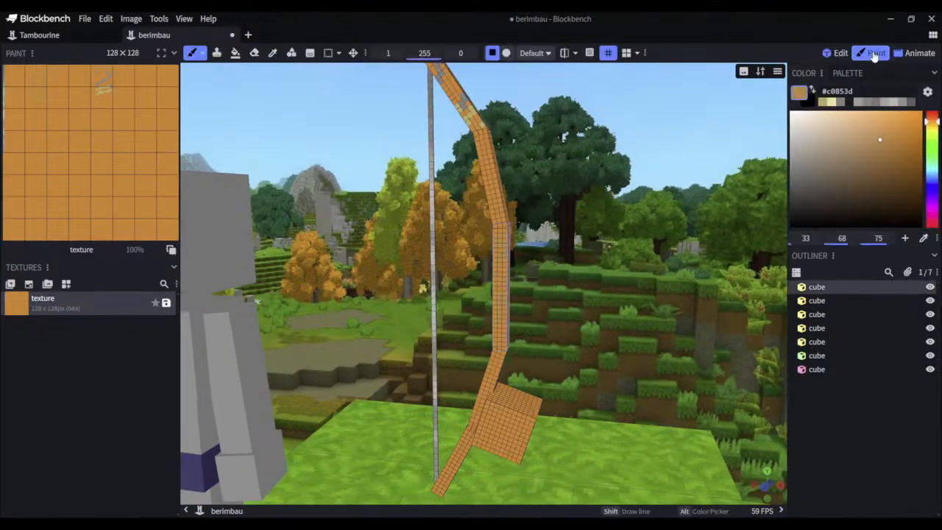
{"action": "mouse_move", "coordinate": [881, 142]}
{"action": "left_mouse_down"}
{"action": "mouse_move", "coordinate": [893, 157]}
{"action": "mouse_move", "coordinate": [906, 143]}
{"action": "mouse_move", "coordinate": [894, 141]}
{"action": "left_mouse_up"}
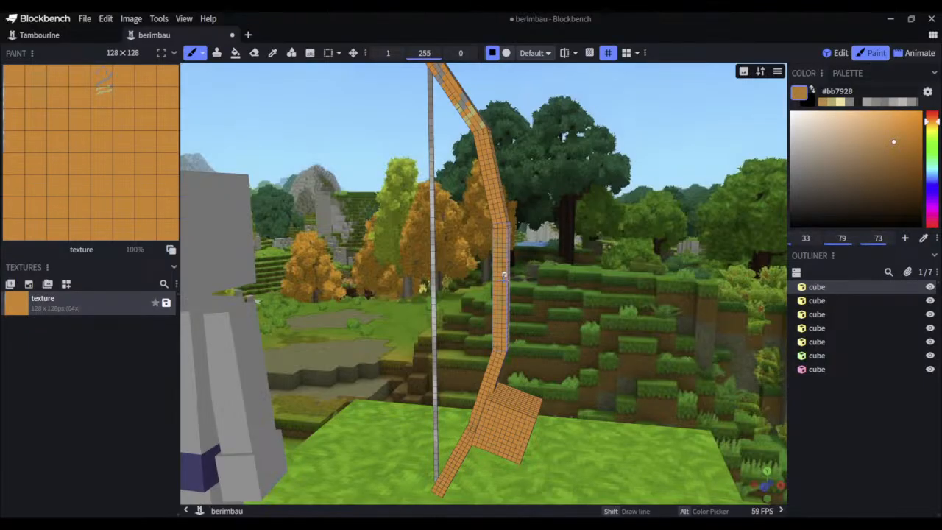
{"action": "scroll", "coordinate": [504, 274], "scroll_direction": "up", "scroll_amount": 4}
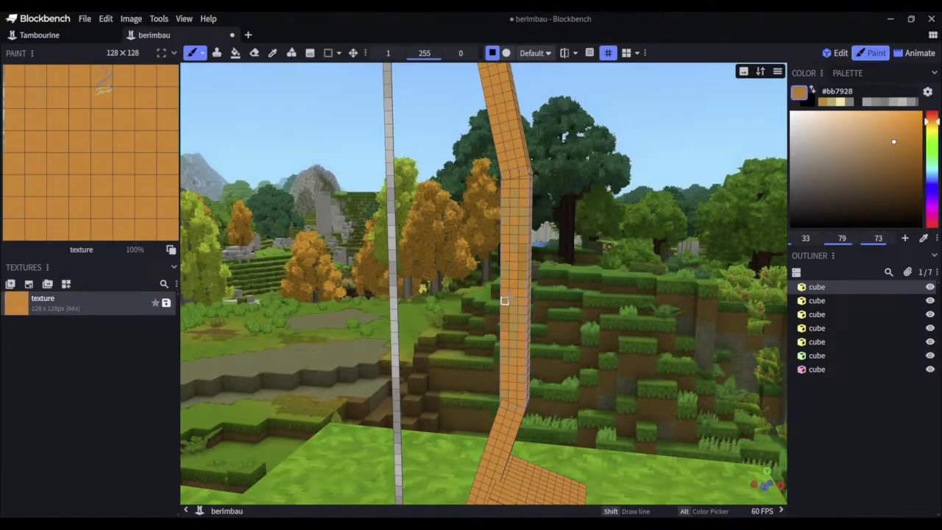
Show the UV outlines of all cubes over the texture in Paint mode
{"action": "left_click", "coordinate": [836, 53]}
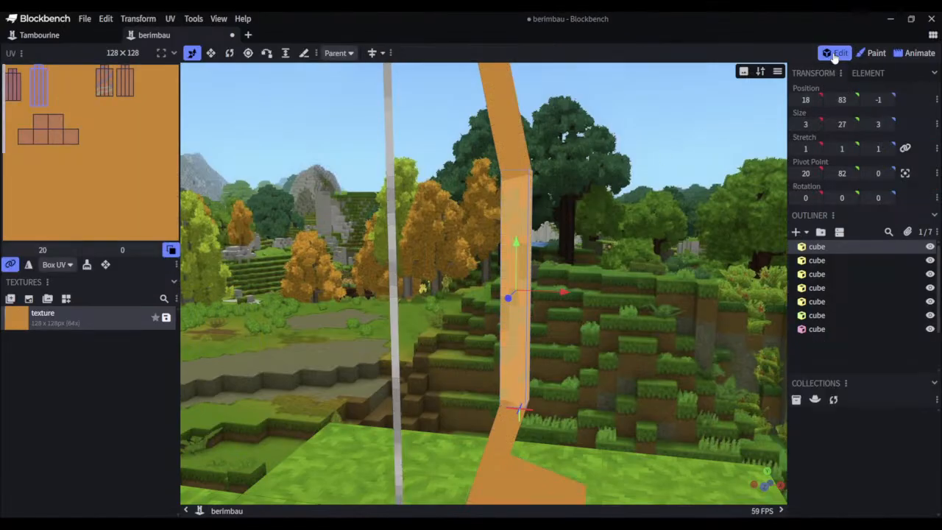
{"action": "left_click", "coordinate": [876, 53]}
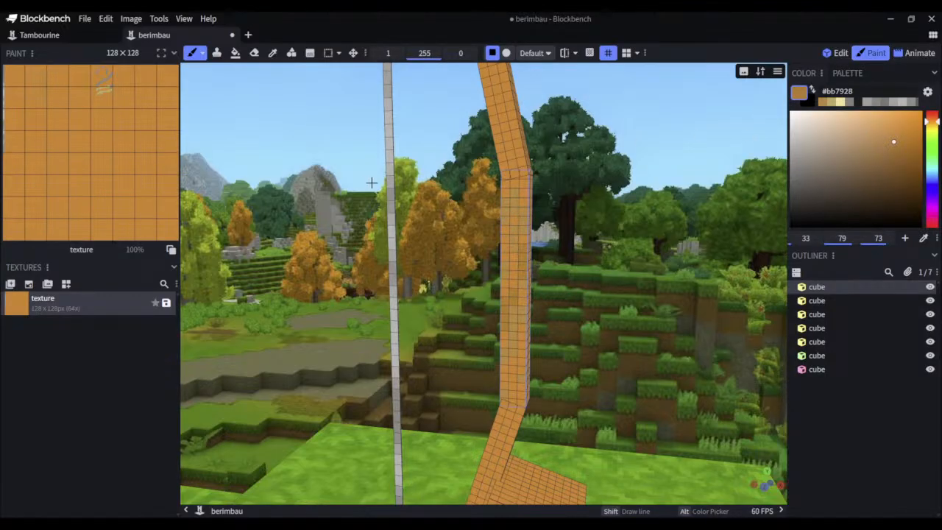
{"action": "left_click", "coordinate": [171, 249]}
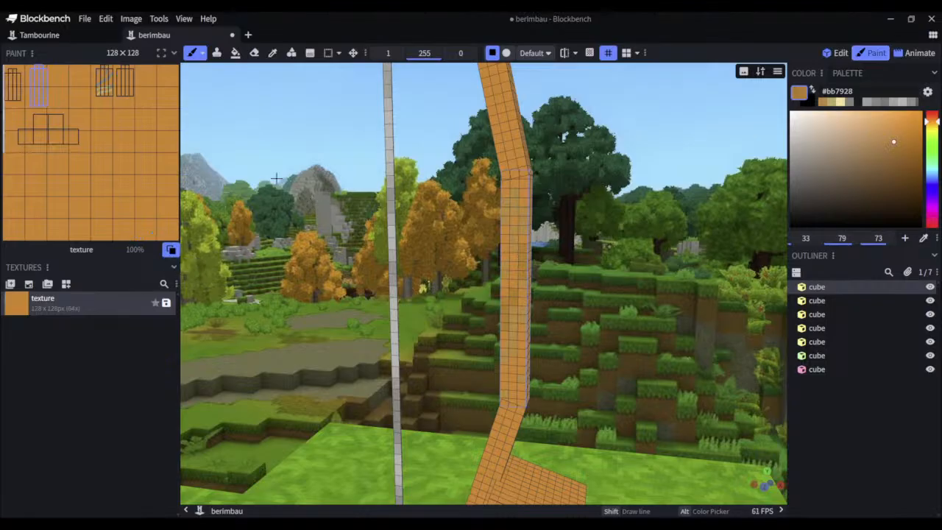
Try inverting the colours of the whole texture and undo the inversion
{"action": "right_click", "coordinate": [126, 303]}
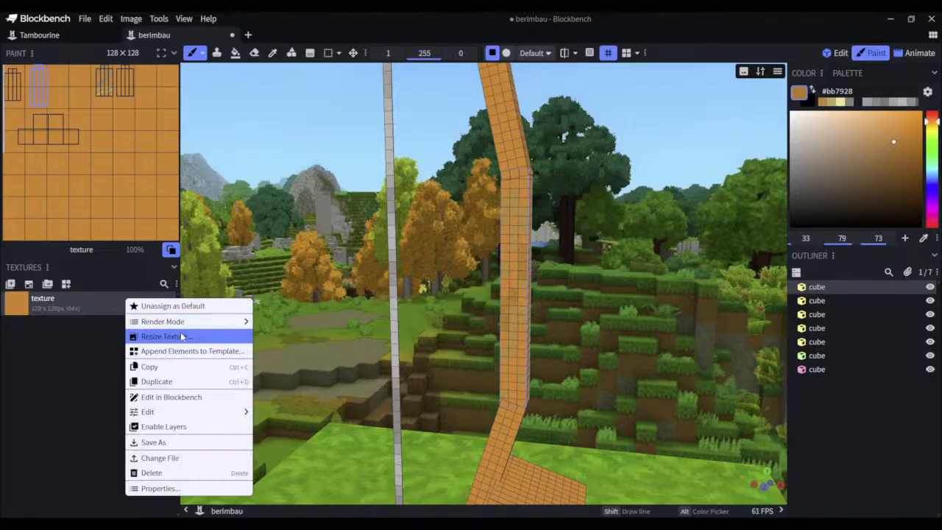
{"action": "mouse_move", "coordinate": [190, 324]}
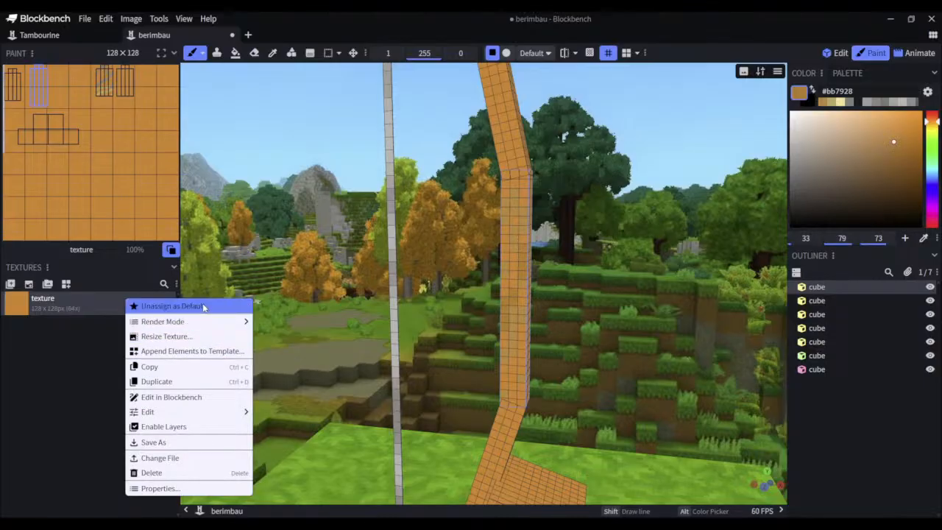
{"action": "mouse_move", "coordinate": [216, 415]}
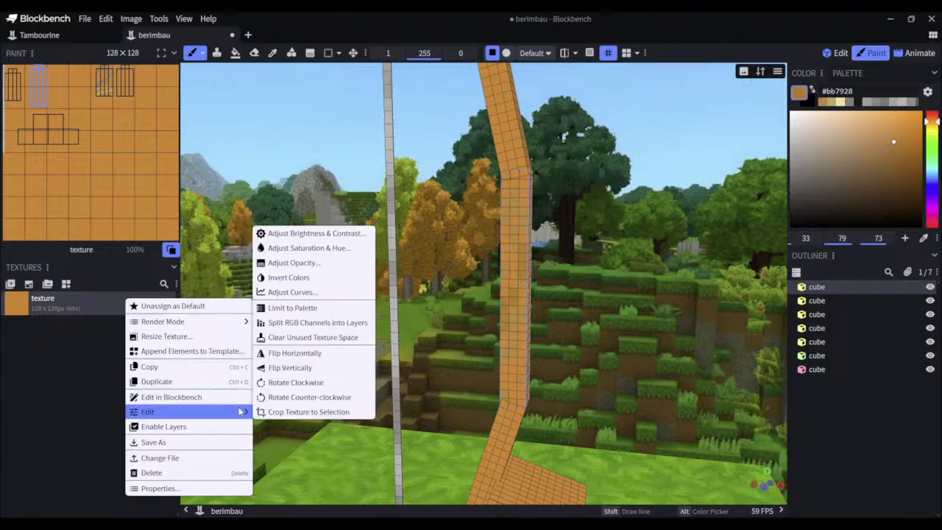
{"action": "left_click", "coordinate": [316, 278]}
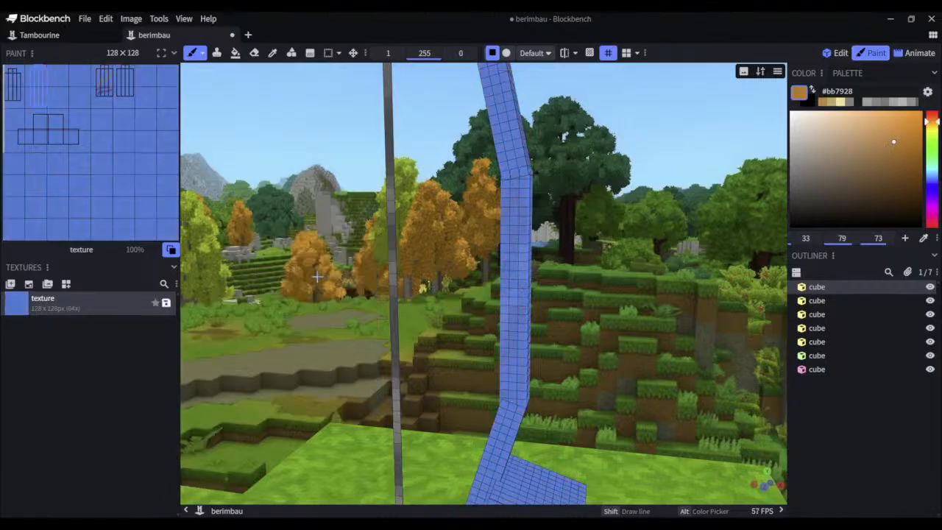
{"action": "key", "text": "ctrl+z"}
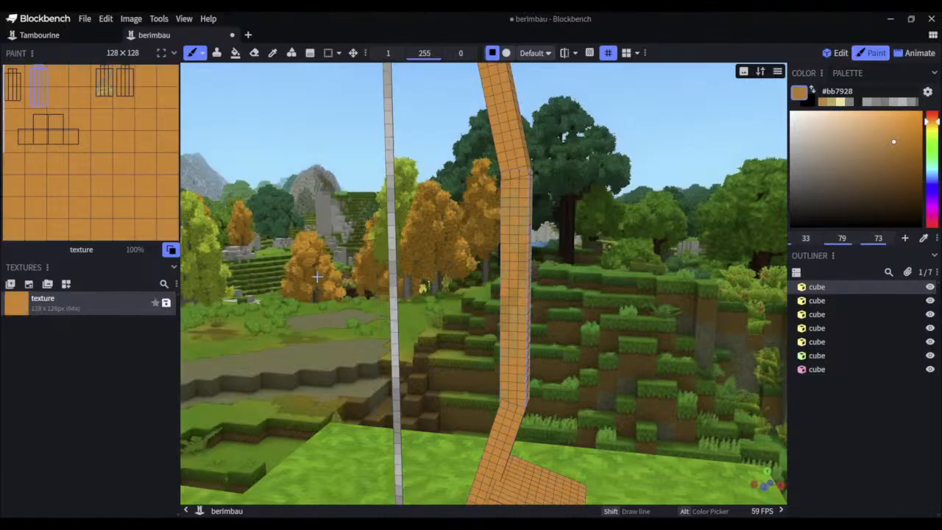
{"action": "right_click", "coordinate": [130, 303]}
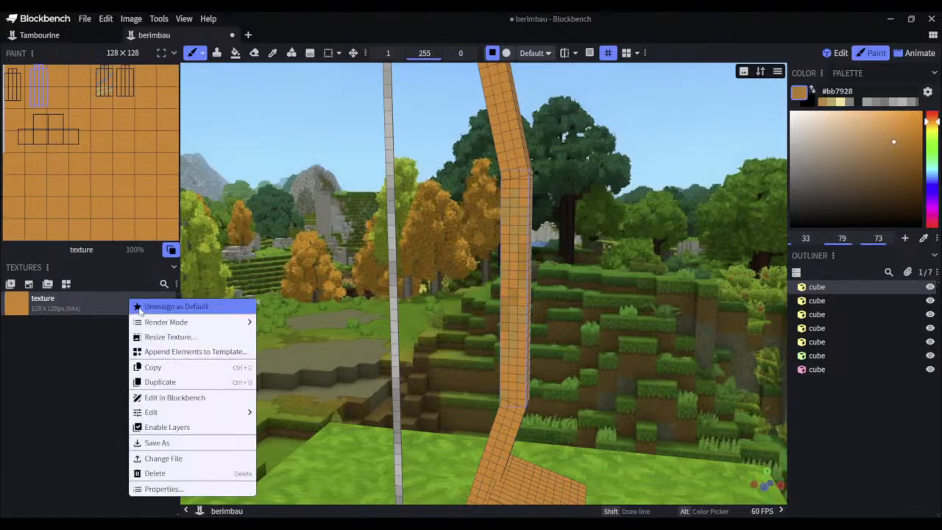
{"action": "left_click", "coordinate": [176, 459]}
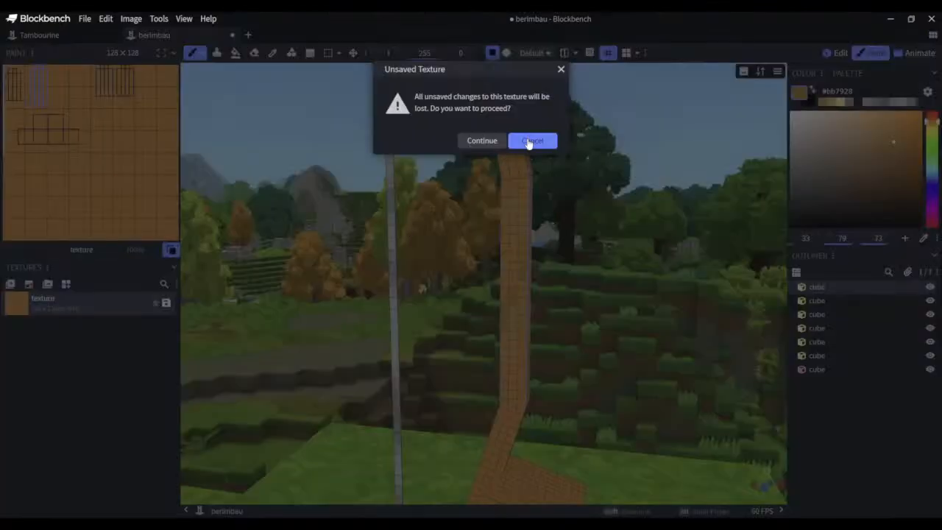
{"action": "left_click", "coordinate": [561, 70]}
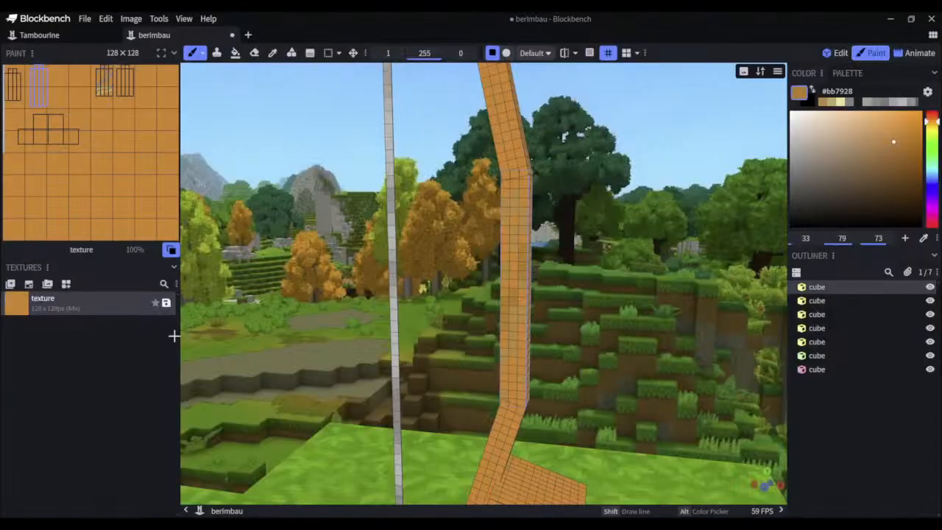
Examine the wood grain on the straight middle bow segment from several sides
{"action": "left_click_drag", "start_coordinate": [572, 287], "coordinate": [612, 279]}
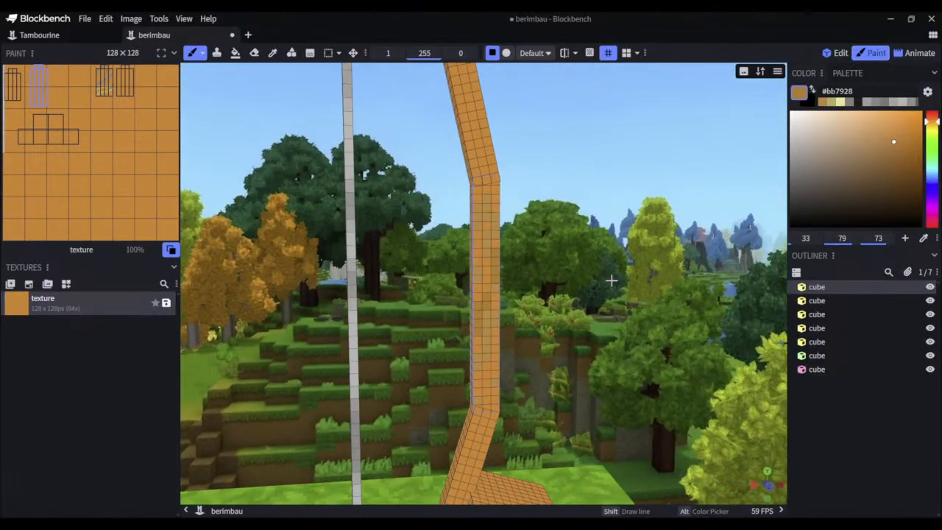
{"action": "right_click_drag", "start_coordinate": [612, 279], "coordinate": [566, 278]}
{"action": "left_click_drag", "start_coordinate": [566, 277], "coordinate": [555, 286]}
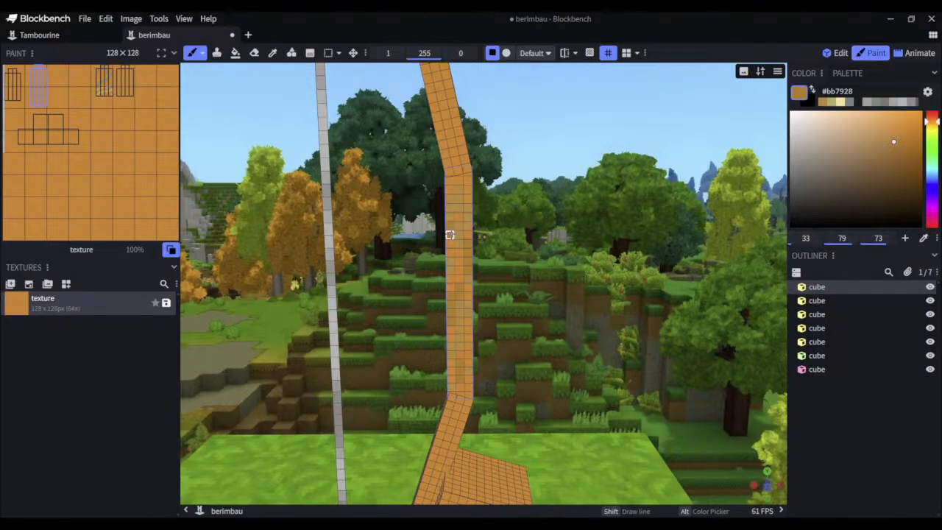
{"action": "left_click_drag", "start_coordinate": [655, 205], "coordinate": [552, 209]}
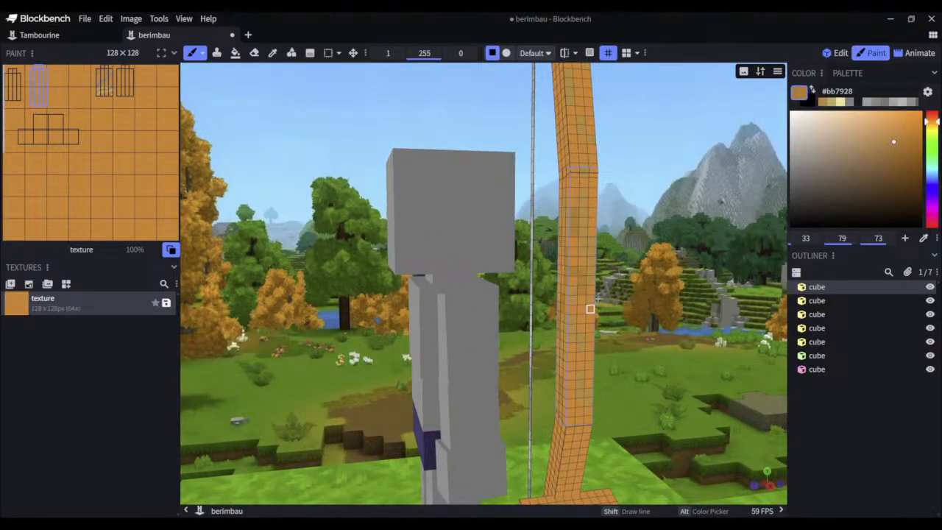
{"action": "left_click_drag", "start_coordinate": [650, 267], "coordinate": [617, 276]}
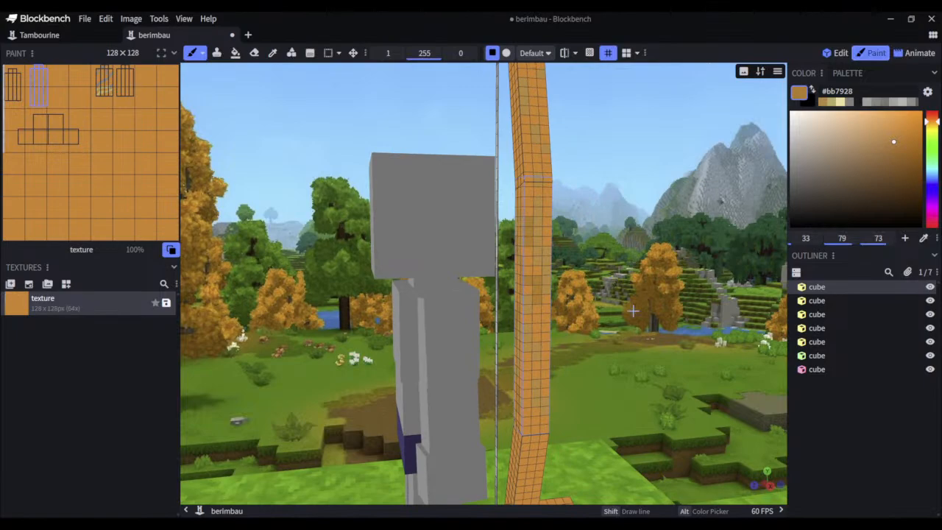
{"action": "left_click_drag", "start_coordinate": [625, 308], "coordinate": [585, 252]}
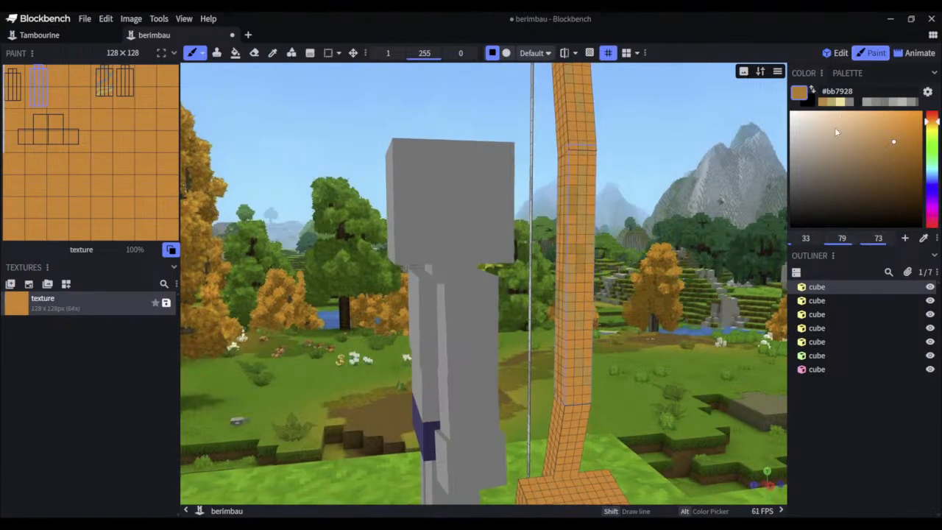
Select the top bow segment's UV in Edit mode and turn off moving the texture along with the UV
{"action": "left_click", "coordinate": [836, 53]}
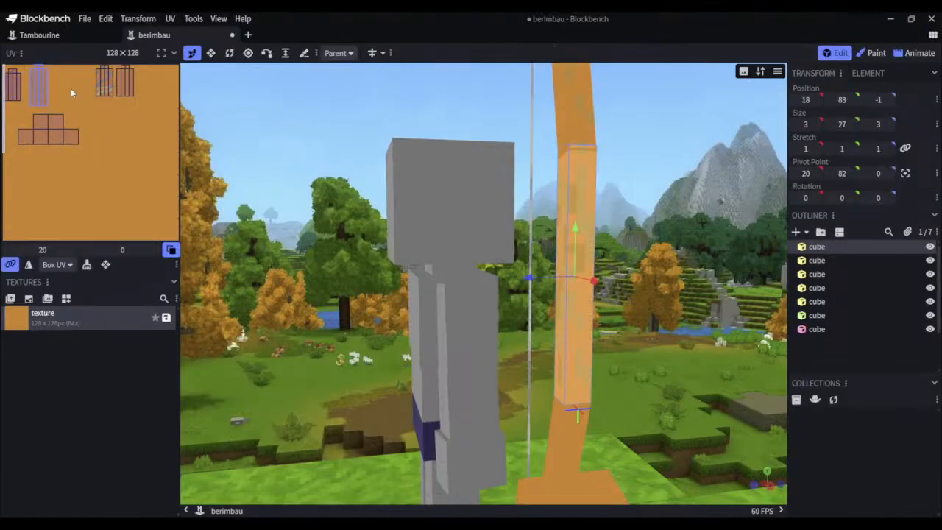
{"action": "left_click", "coordinate": [106, 84]}
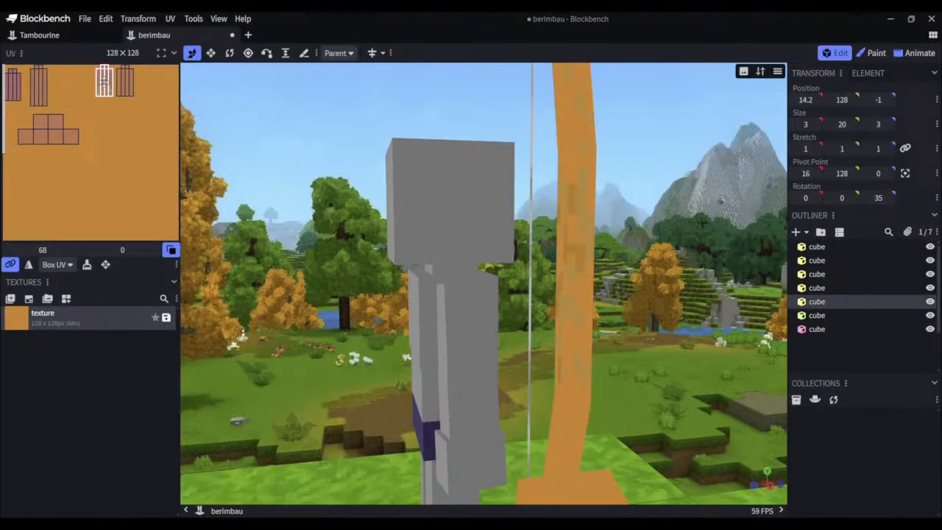
{"action": "left_click_drag", "start_coordinate": [104, 83], "coordinate": [80, 76]}
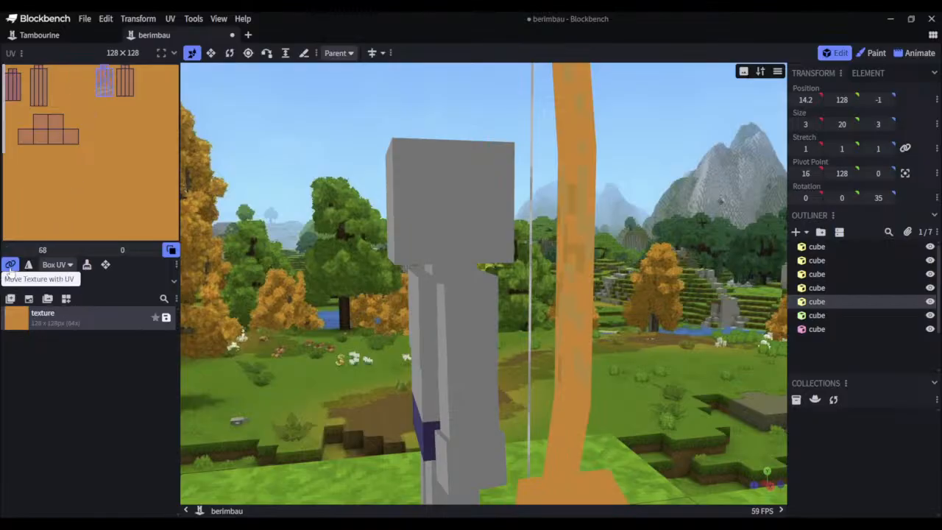
Move the UV of the bow segment just below the middle one to 1, 3, overlapping the other segments' shared UV
{"action": "left_click", "coordinate": [126, 87]}
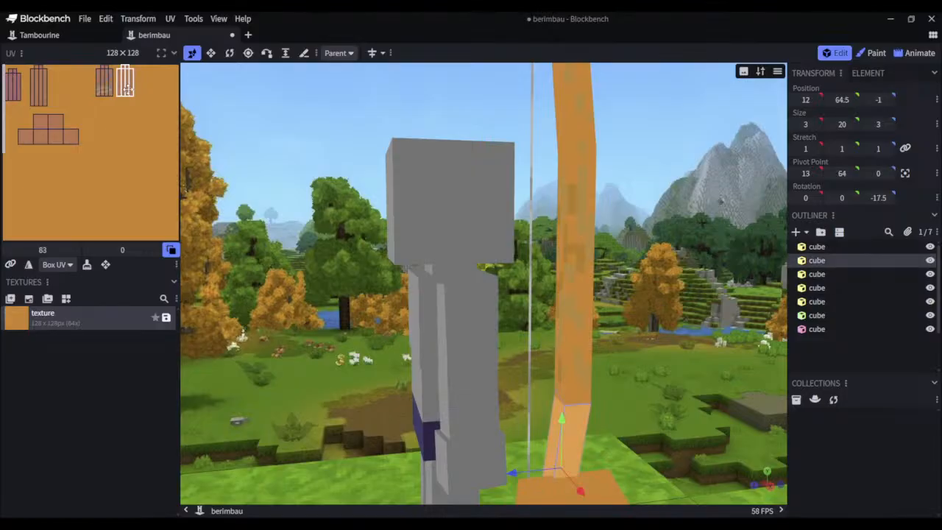
{"action": "mouse_move", "coordinate": [127, 88]}
{"action": "left_mouse_down"}
{"action": "mouse_move", "coordinate": [113, 115]}
{"action": "mouse_move", "coordinate": [102, 114]}
{"action": "mouse_move", "coordinate": [102, 90]}
{"action": "mouse_move", "coordinate": [127, 89]}
{"action": "left_mouse_up"}
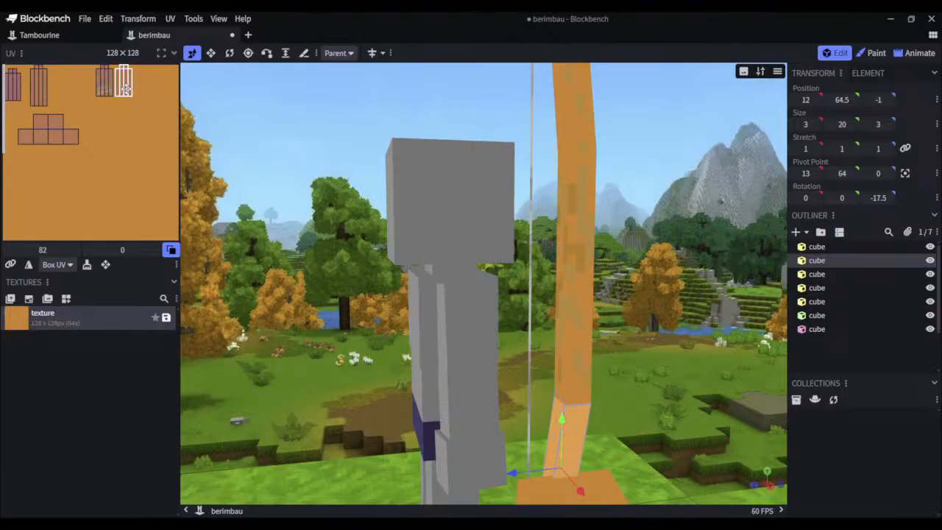
{"action": "left_click_drag", "start_coordinate": [19, 114], "coordinate": [134, 109]}
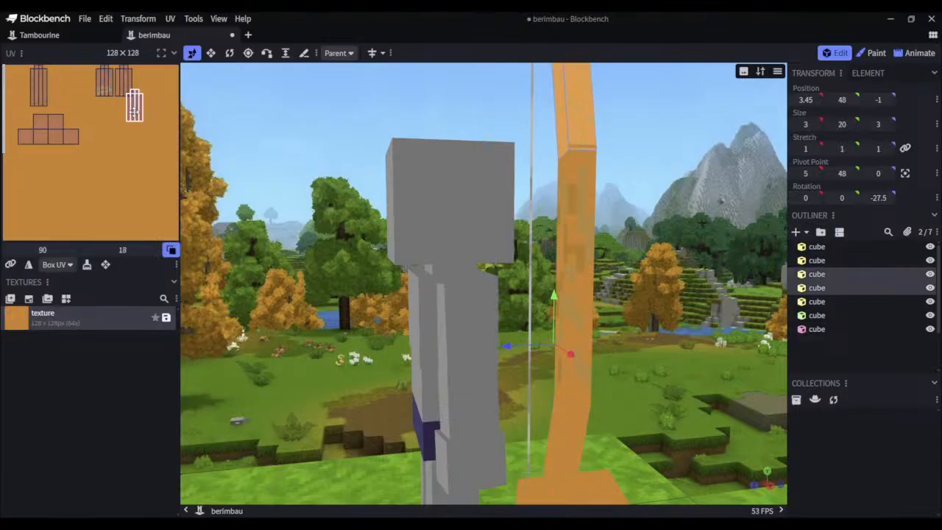
{"action": "key", "text": "ctrl+z"}
{"action": "left_click", "coordinate": [127, 85]}
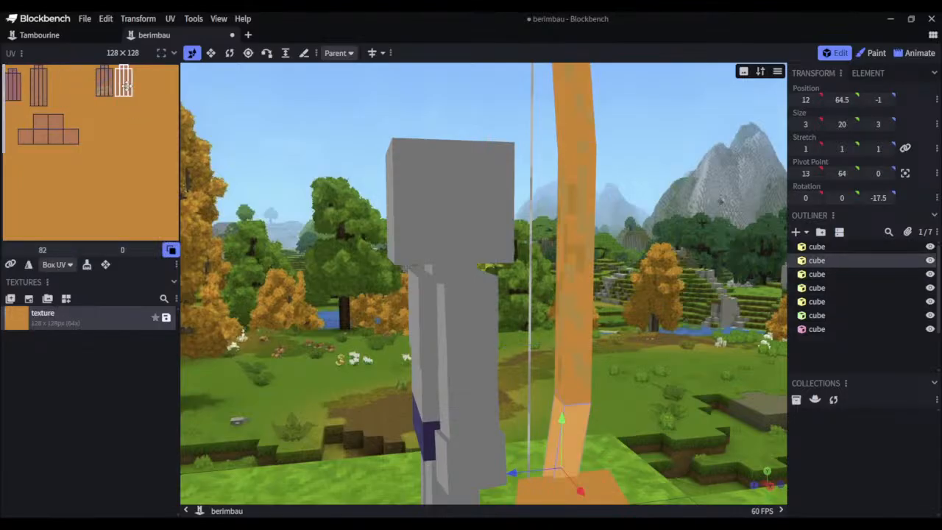
{"action": "left_click_drag", "start_coordinate": [126, 88], "coordinate": [14, 89]}
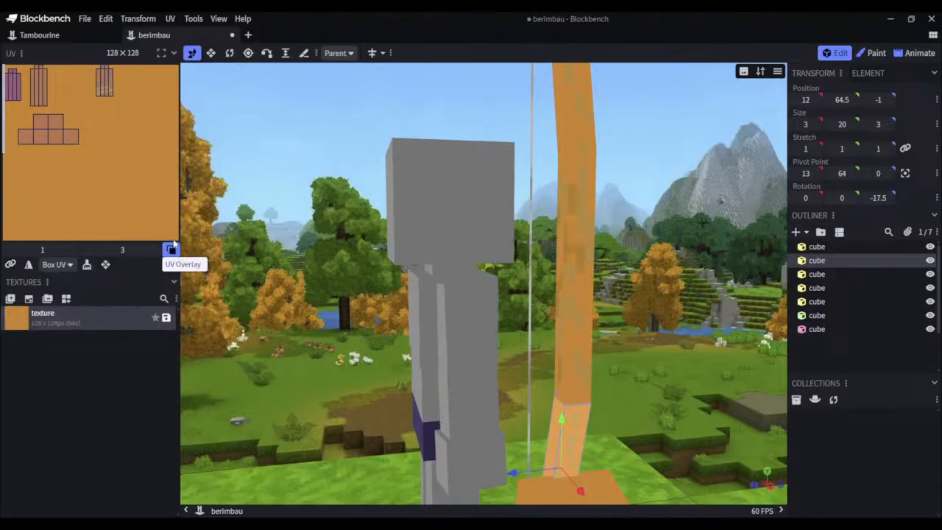
Switch to Paint mode and paint #bb7928 grain pixels among the coloured bands on several sides of the top bow segment
{"action": "left_click_drag", "start_coordinate": [557, 281], "coordinate": [623, 259]}
{"action": "scroll", "coordinate": [626, 228], "scroll_direction": "down", "scroll_amount": 3}
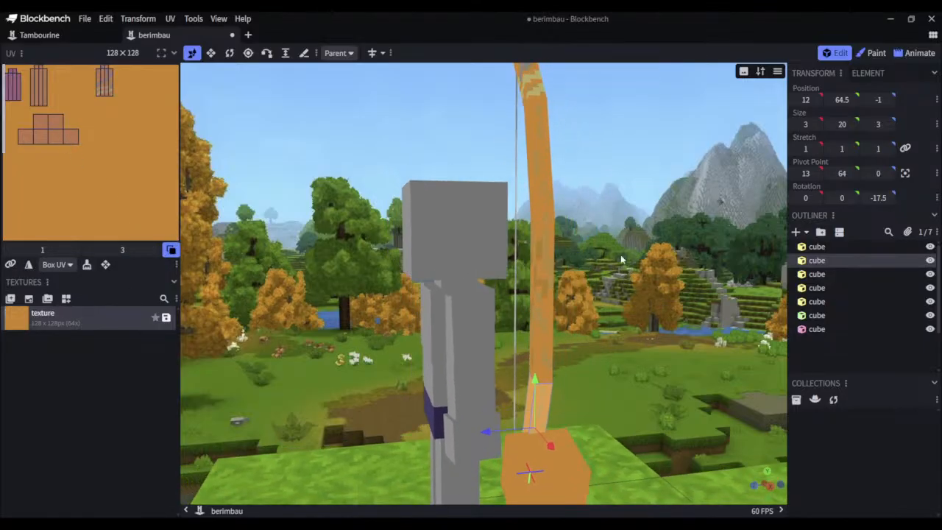
{"action": "right_click_drag", "start_coordinate": [623, 260], "coordinate": [570, 313]}
{"action": "right_click", "coordinate": [570, 313]}
{"action": "left_click", "coordinate": [577, 257]}
{"action": "left_click_drag", "start_coordinate": [577, 257], "coordinate": [717, 224]}
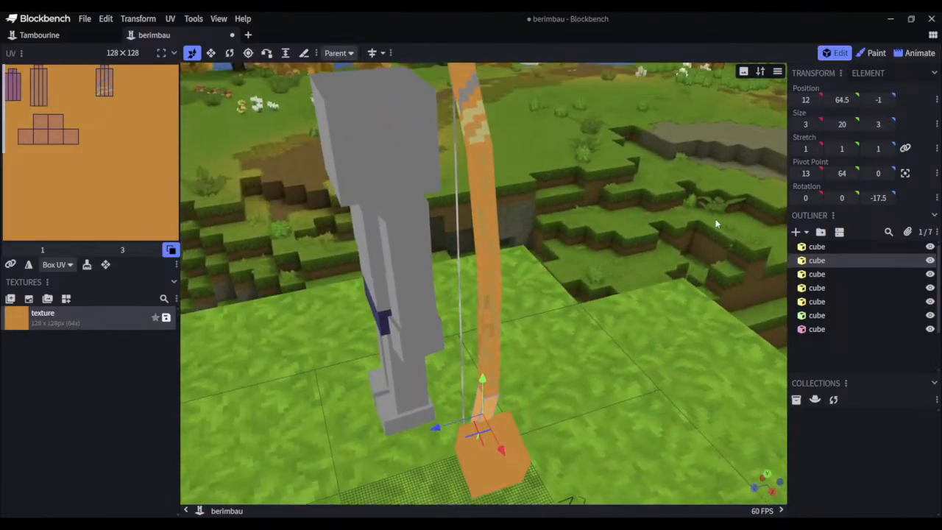
{"action": "left_click", "coordinate": [875, 53]}
{"action": "left_click_drag", "start_coordinate": [606, 104], "coordinate": [488, 171]}
{"action": "left_click", "coordinate": [499, 162]}
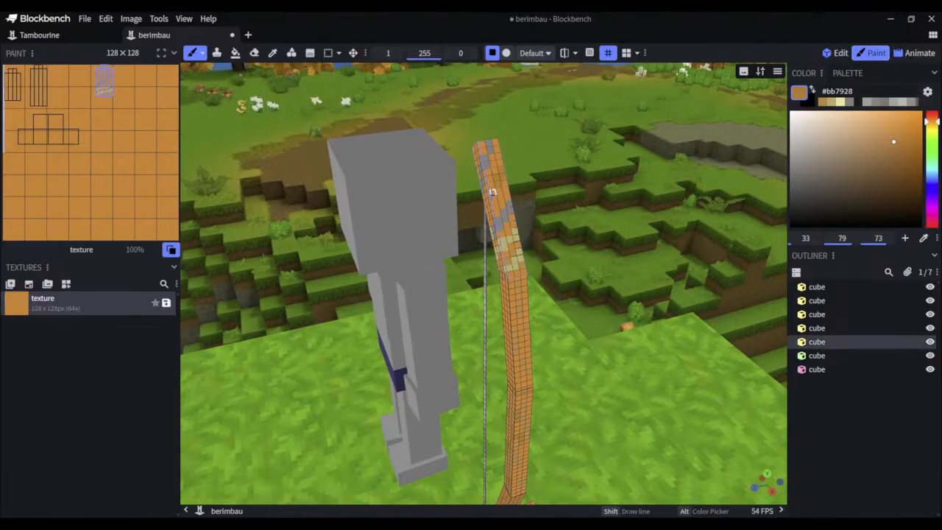
{"action": "left_click_drag", "start_coordinate": [563, 179], "coordinate": [524, 178]}
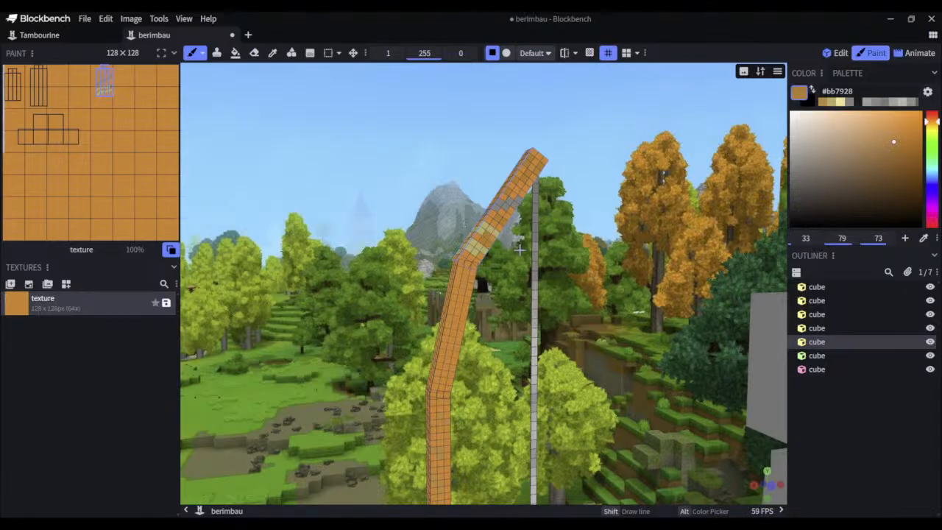
{"action": "left_click_drag", "start_coordinate": [520, 250], "coordinate": [455, 179]}
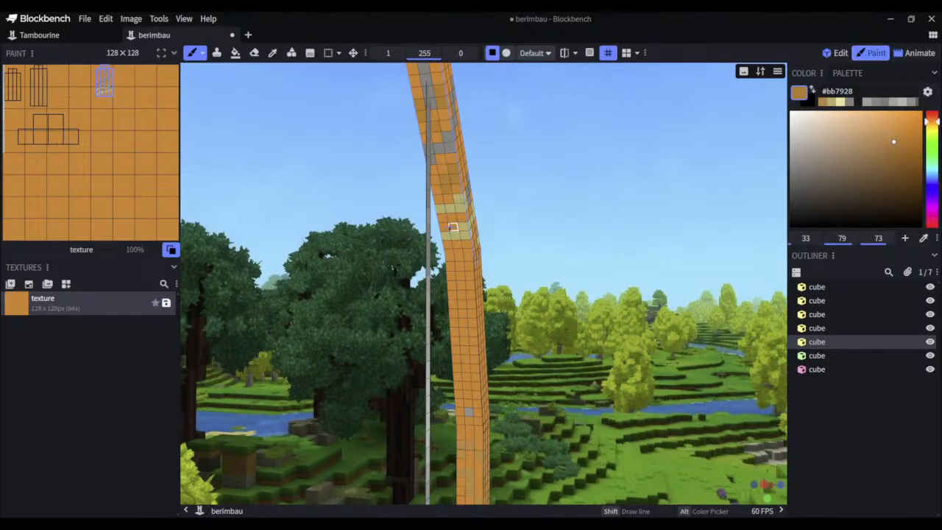
{"action": "mouse_move", "coordinate": [552, 181]}
{"action": "left_mouse_down"}
{"action": "mouse_move", "coordinate": [472, 236]}
{"action": "mouse_move", "coordinate": [453, 195]}
{"action": "left_mouse_up"}
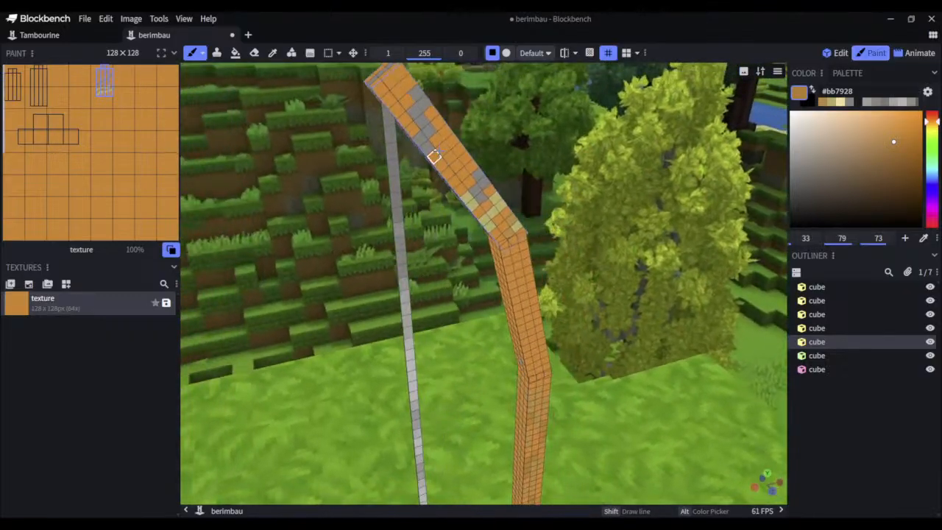
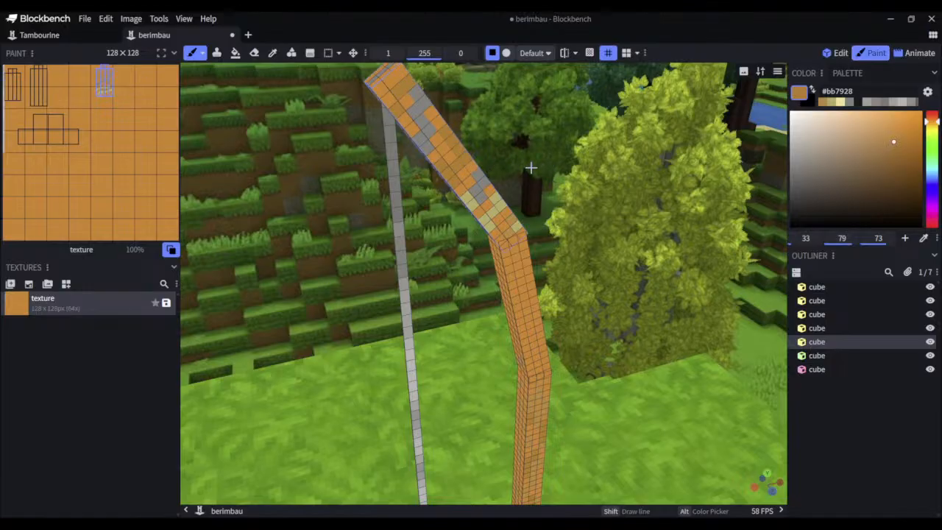
Review the painted bow in Edit mode without the pixel grid, from several sides
{"action": "left_click", "coordinate": [836, 52]}
{"action": "left_click_drag", "start_coordinate": [659, 211], "coordinate": [626, 182]}
{"action": "scroll", "coordinate": [626, 187], "scroll_direction": "down", "scroll_amount": 5}
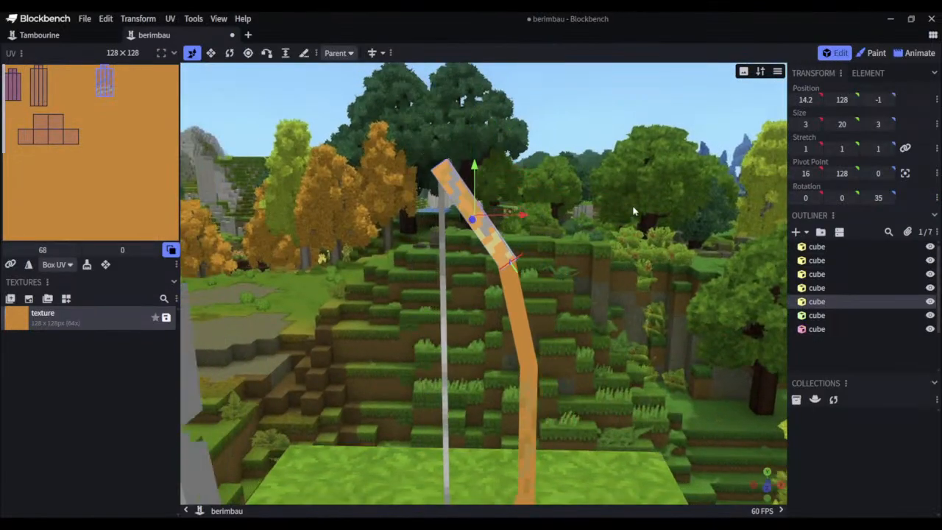
{"action": "scroll", "coordinate": [624, 227], "scroll_direction": "up", "scroll_amount": 2}
{"action": "right_click_drag", "start_coordinate": [648, 243], "coordinate": [637, 193]}
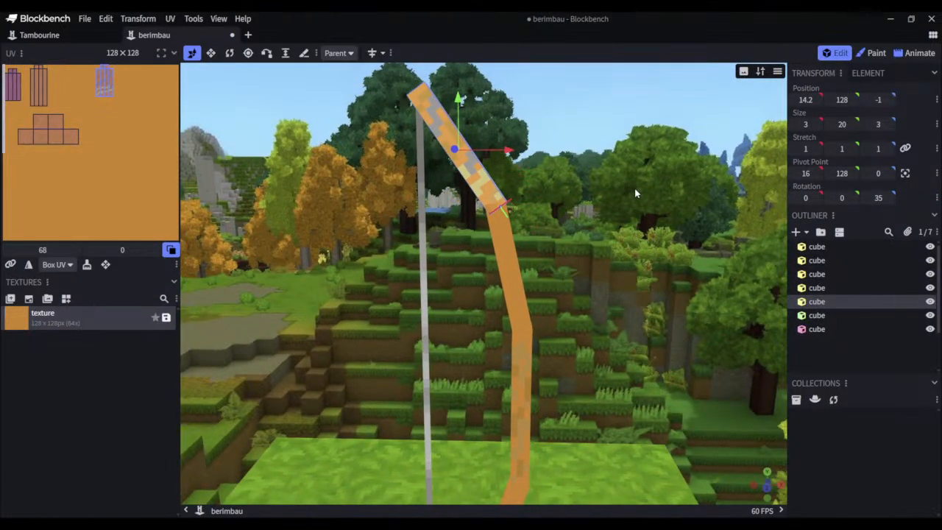
{"action": "mouse_move", "coordinate": [634, 237]}
{"action": "left_mouse_down"}
{"action": "mouse_move", "coordinate": [533, 219]}
{"action": "mouse_move", "coordinate": [474, 224]}
{"action": "mouse_move", "coordinate": [513, 148]}
{"action": "mouse_move", "coordinate": [621, 190]}
{"action": "mouse_move", "coordinate": [558, 186]}
{"action": "mouse_move", "coordinate": [628, 217]}
{"action": "mouse_move", "coordinate": [638, 287]}
{"action": "mouse_move", "coordinate": [596, 290]}
{"action": "mouse_move", "coordinate": [623, 313]}
{"action": "mouse_move", "coordinate": [646, 291]}
{"action": "mouse_move", "coordinate": [677, 318]}
{"action": "mouse_move", "coordinate": [586, 375]}
{"action": "mouse_move", "coordinate": [500, 379]}
{"action": "mouse_move", "coordinate": [424, 353]}
{"action": "mouse_move", "coordinate": [561, 373]}
{"action": "mouse_move", "coordinate": [669, 327]}
{"action": "mouse_move", "coordinate": [522, 387]}
{"action": "mouse_move", "coordinate": [701, 340]}
{"action": "mouse_move", "coordinate": [682, 317]}
{"action": "mouse_move", "coordinate": [626, 366]}
{"action": "mouse_move", "coordinate": [642, 350]}
{"action": "left_mouse_up"}
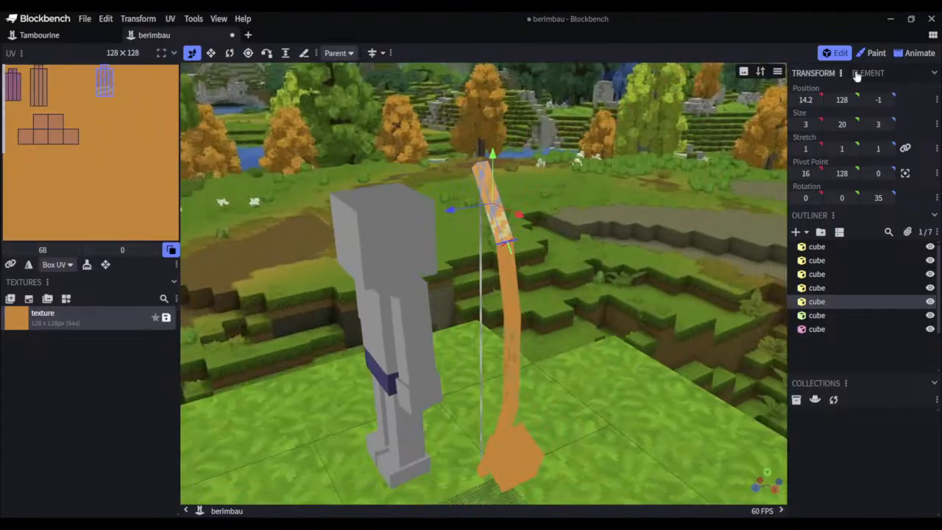
Switch to Paint mode and paint #bb7928 grain pixels on one broad side of the bow segment just below the top one
{"action": "left_click", "coordinate": [871, 52]}
{"action": "scroll", "coordinate": [578, 304], "scroll_direction": "up", "scroll_amount": 5}
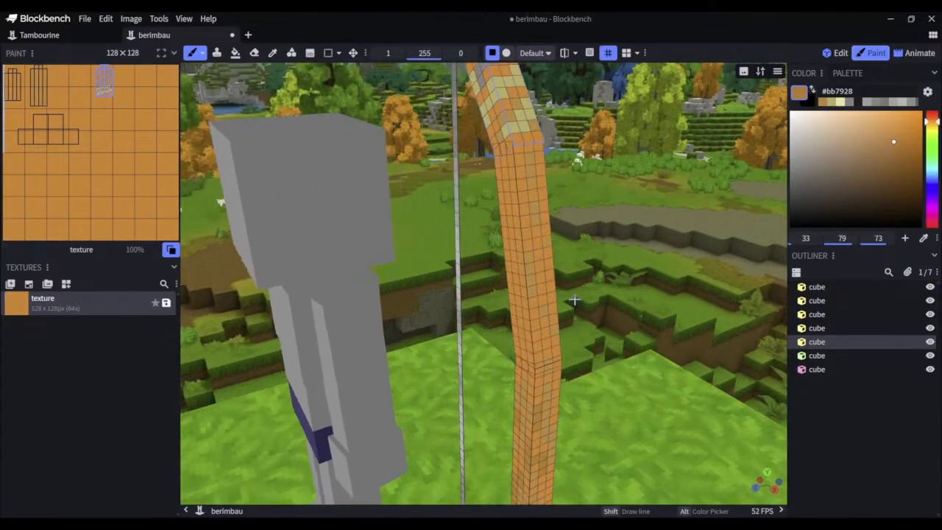
{"action": "scroll", "coordinate": [574, 301], "scroll_direction": "up", "scroll_amount": 4}
{"action": "left_click_drag", "start_coordinate": [475, 219], "coordinate": [471, 264]}
{"action": "left_click_drag", "start_coordinate": [584, 247], "coordinate": [663, 221]}
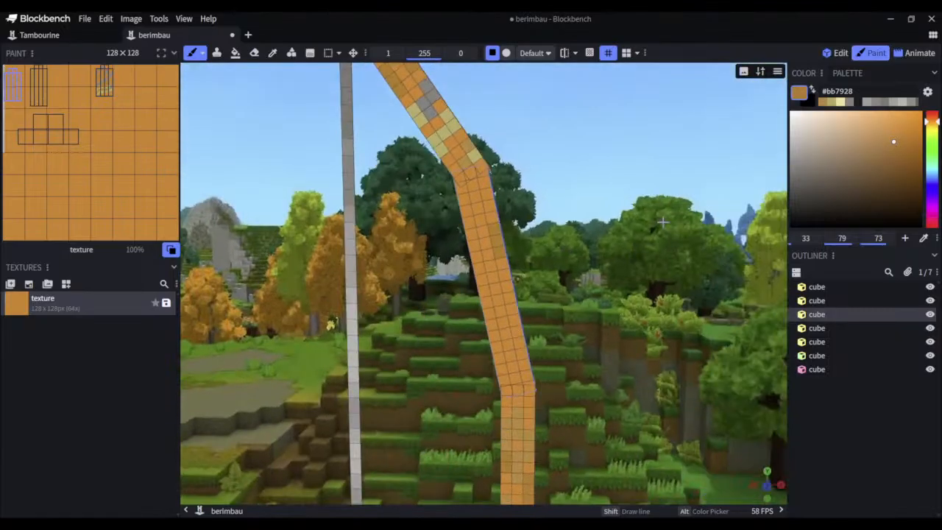
{"action": "left_click", "coordinate": [826, 102]}
{"action": "left_click", "coordinate": [824, 103]}
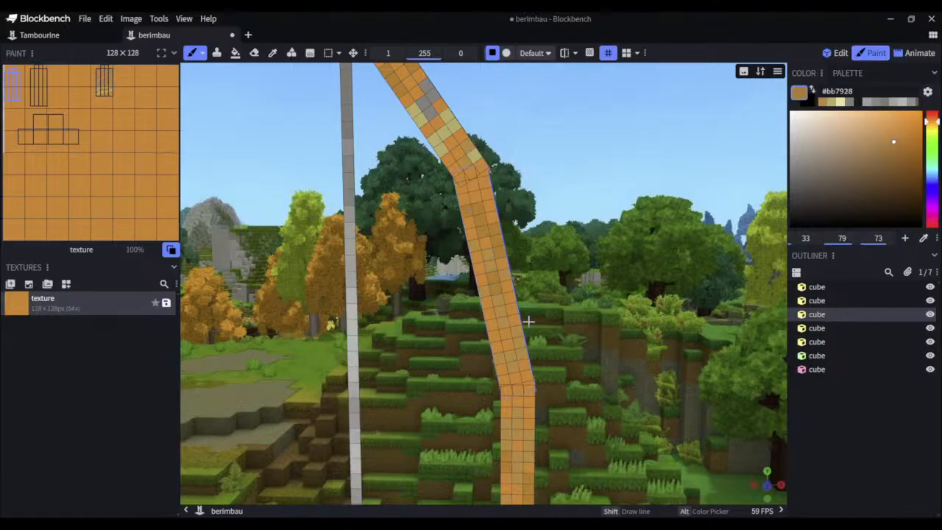
Paint #bb7928 grain pixels on the string-facing side of the bow segment just below the top one
{"action": "left_click_drag", "start_coordinate": [579, 286], "coordinate": [562, 242]}
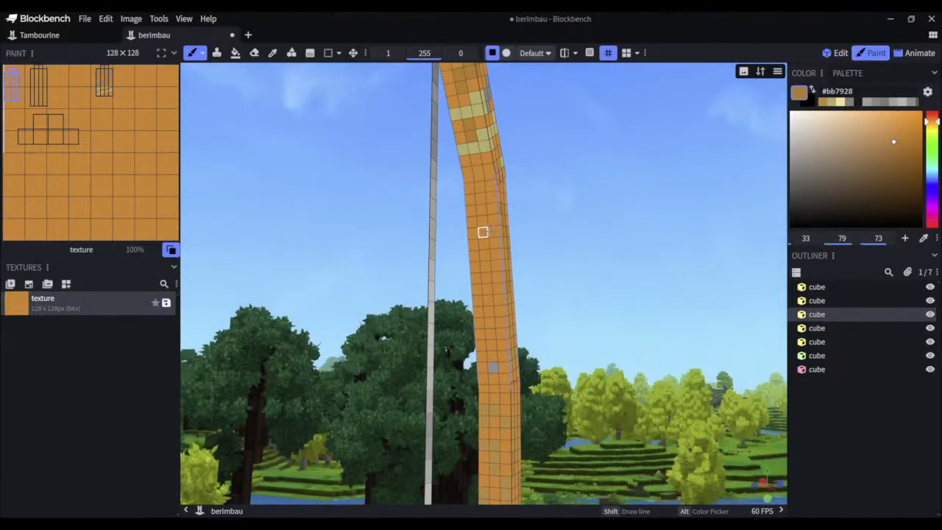
{"action": "left_click", "coordinate": [491, 366]}
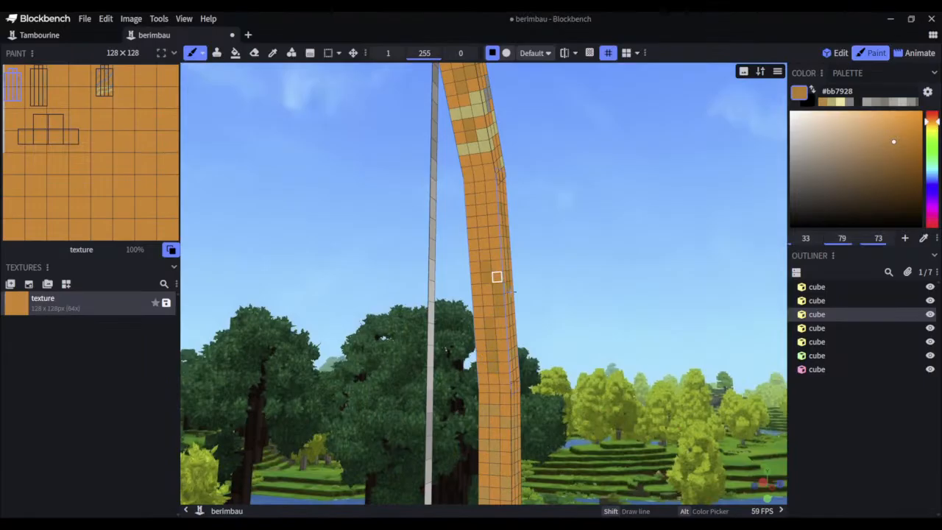
{"action": "left_click", "coordinate": [819, 104]}
{"action": "left_click", "coordinate": [826, 103]}
Paint #bb7928 grain pixels on the opposite broad side of the bow segment just below the top one
{"action": "left_click_drag", "start_coordinate": [587, 267], "coordinate": [488, 231]}
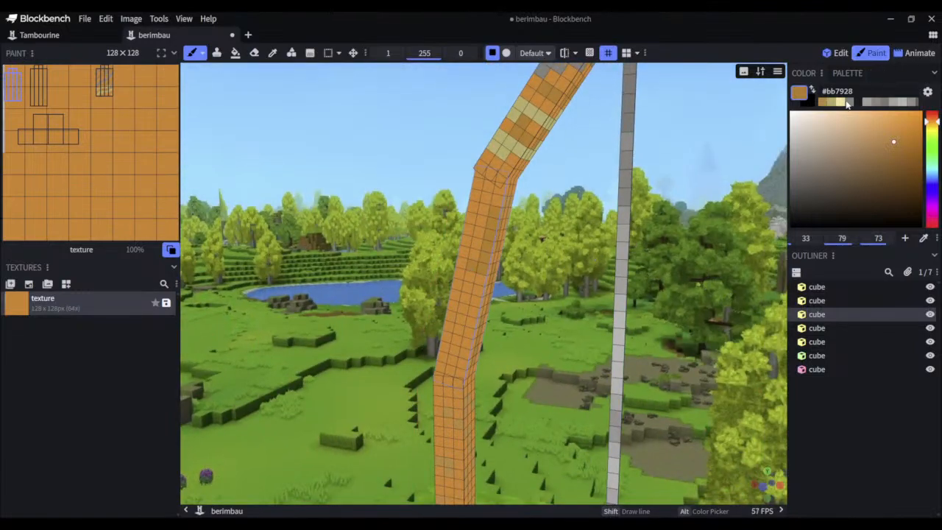
{"action": "left_click", "coordinate": [821, 103]}
{"action": "left_click", "coordinate": [822, 103]}
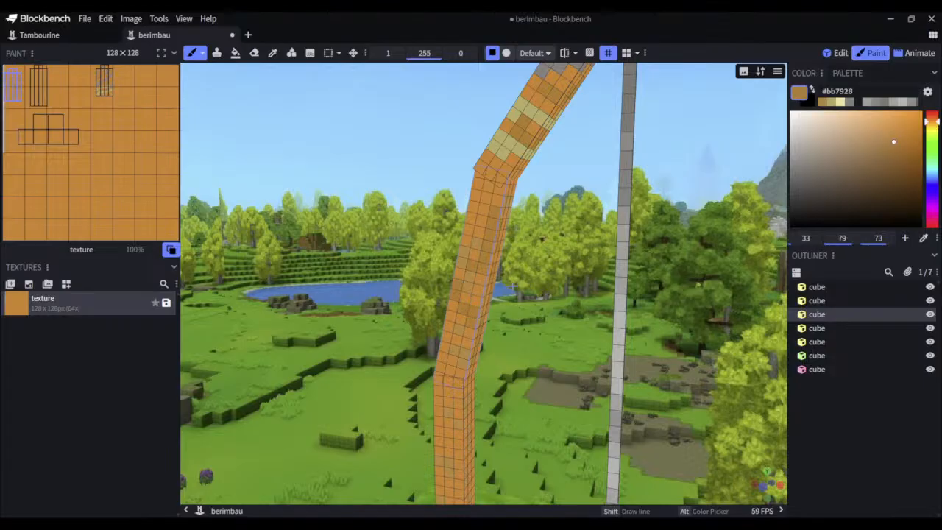
{"action": "left_click", "coordinate": [823, 102]}
{"action": "left_click", "coordinate": [823, 105]}
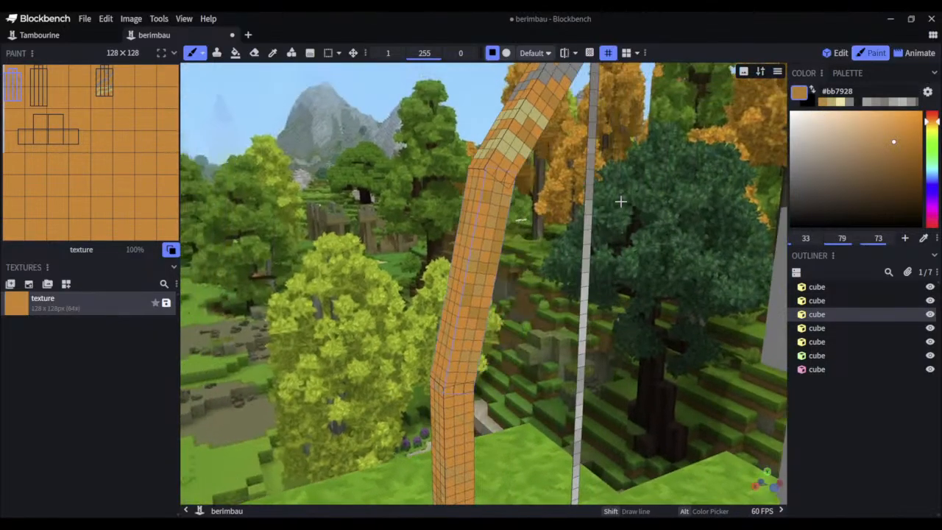
Paint #bb7928 grain pixels along the outer side, facing away from the string, of the segment just below the top one
{"action": "left_click", "coordinate": [836, 53]}
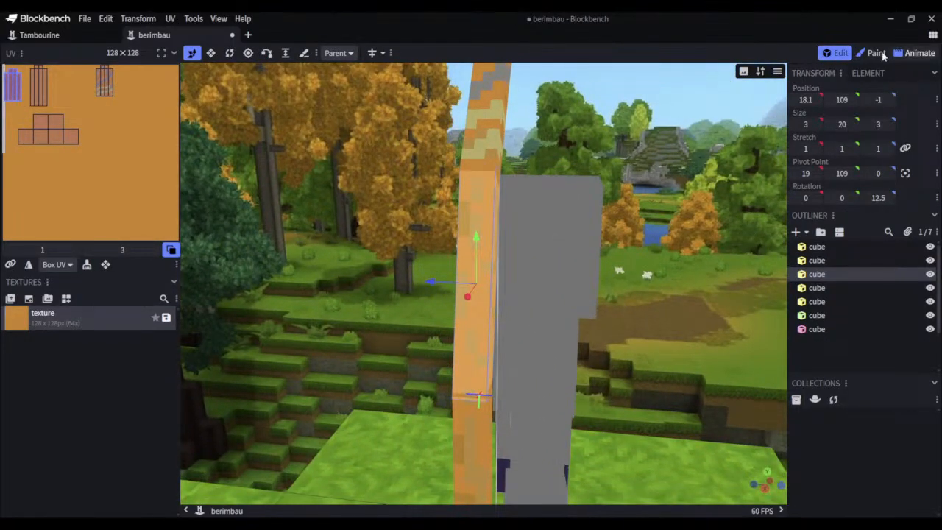
{"action": "left_click", "coordinate": [882, 56]}
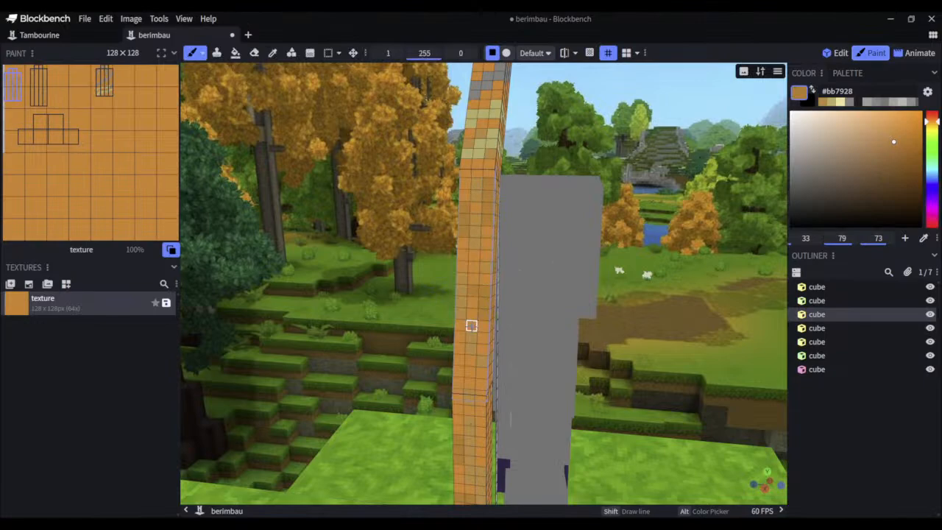
{"action": "left_click_drag", "start_coordinate": [627, 321], "coordinate": [648, 311]}
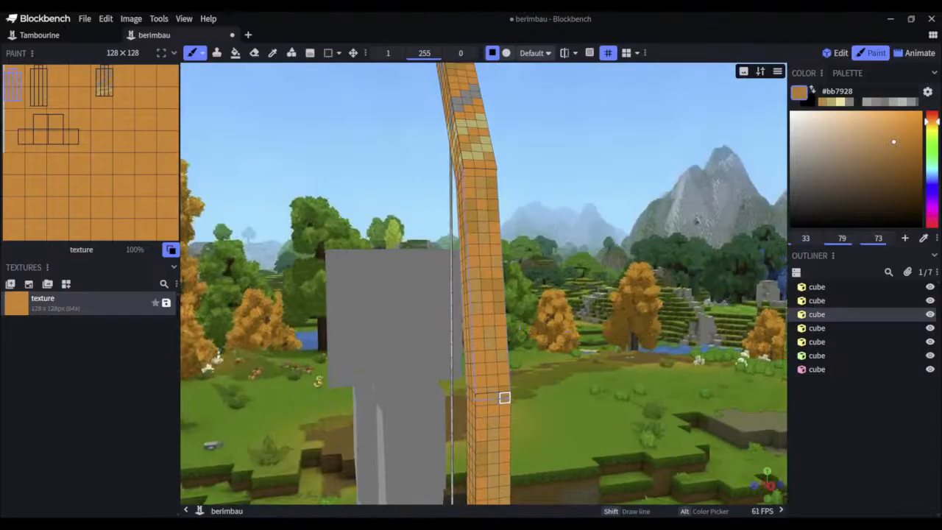
{"action": "left_click_drag", "start_coordinate": [550, 332], "coordinate": [573, 324]}
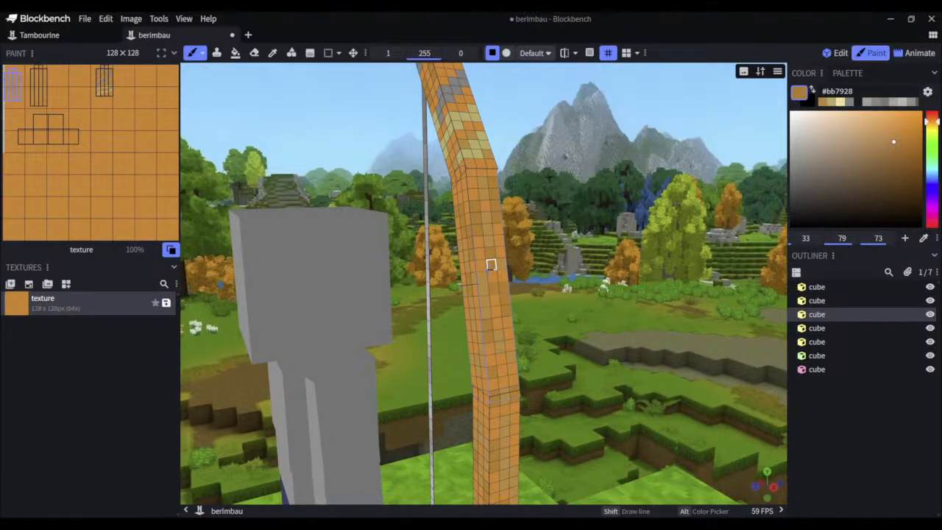
Review the painted bow in Edit mode with nothing selected, from several sides
{"action": "left_click", "coordinate": [841, 54]}
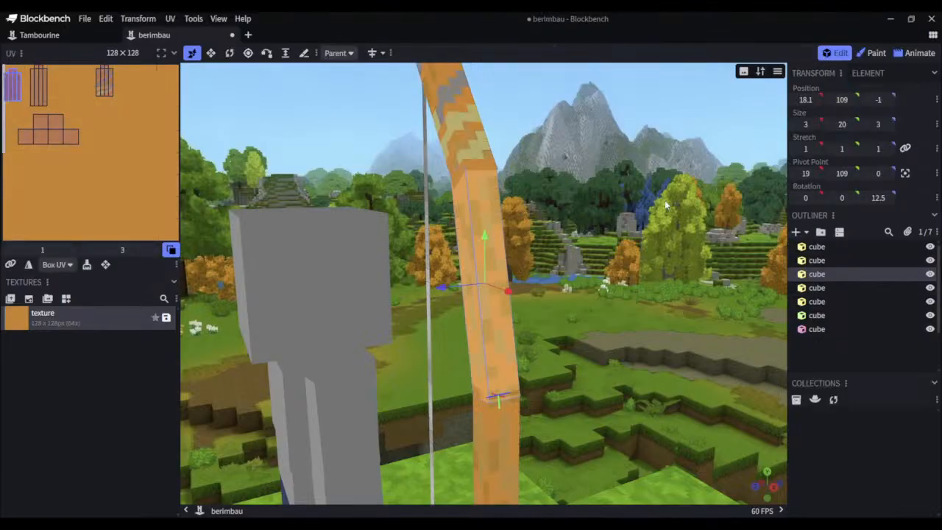
{"action": "mouse_move", "coordinate": [665, 200]}
{"action": "left_mouse_down"}
{"action": "mouse_move", "coordinate": [620, 192]}
{"action": "mouse_move", "coordinate": [700, 230]}
{"action": "mouse_move", "coordinate": [665, 223]}
{"action": "mouse_move", "coordinate": [586, 355]}
{"action": "mouse_move", "coordinate": [597, 313]}
{"action": "mouse_move", "coordinate": [642, 325]}
{"action": "mouse_move", "coordinate": [593, 340]}
{"action": "left_mouse_up"}
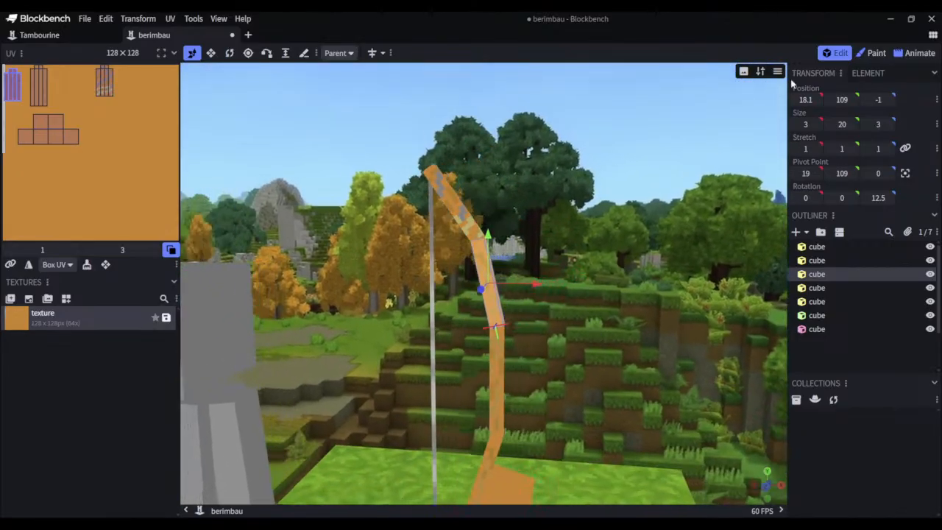
{"action": "left_click", "coordinate": [610, 343]}
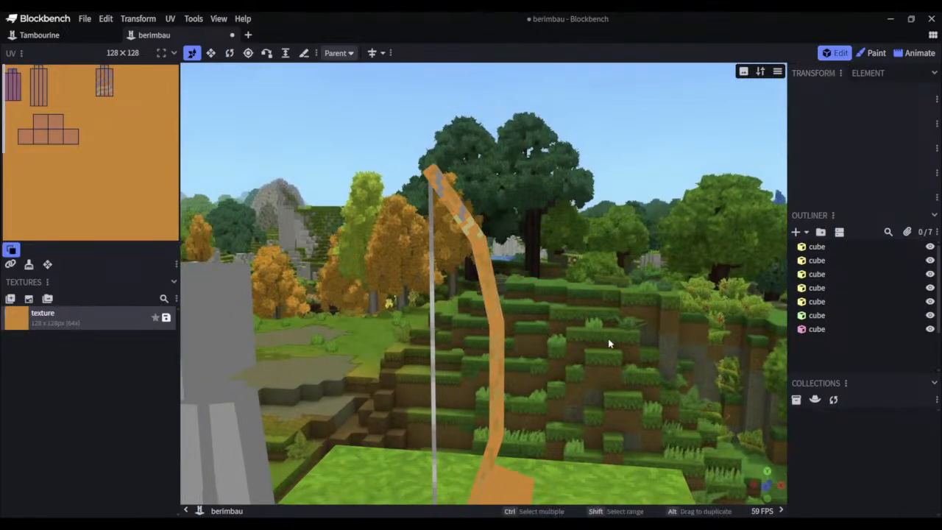
{"action": "left_click_drag", "start_coordinate": [610, 343], "coordinate": [521, 272]}
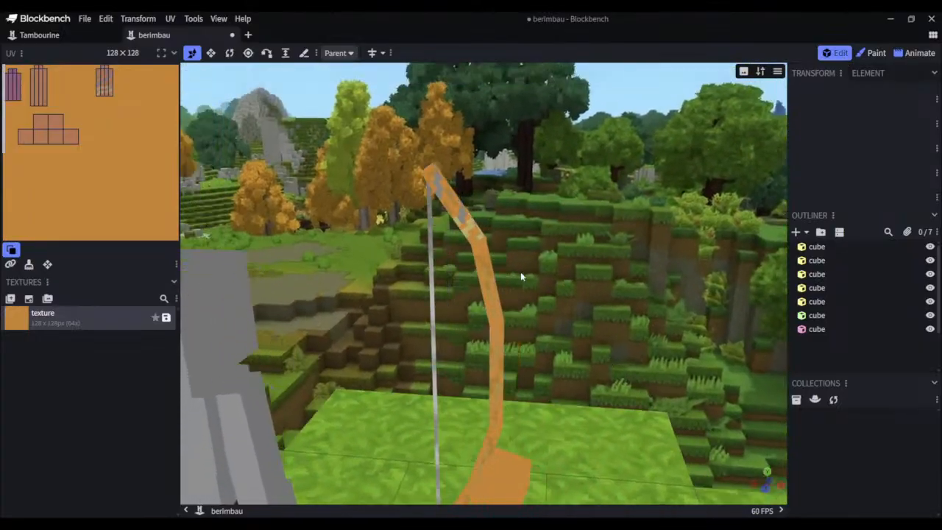
Add more #bb7928 grain pixels in Paint mode to the segment just below the top one and check them in Edit mode
{"action": "left_click", "coordinate": [483, 250]}
{"action": "left_click", "coordinate": [872, 52]}
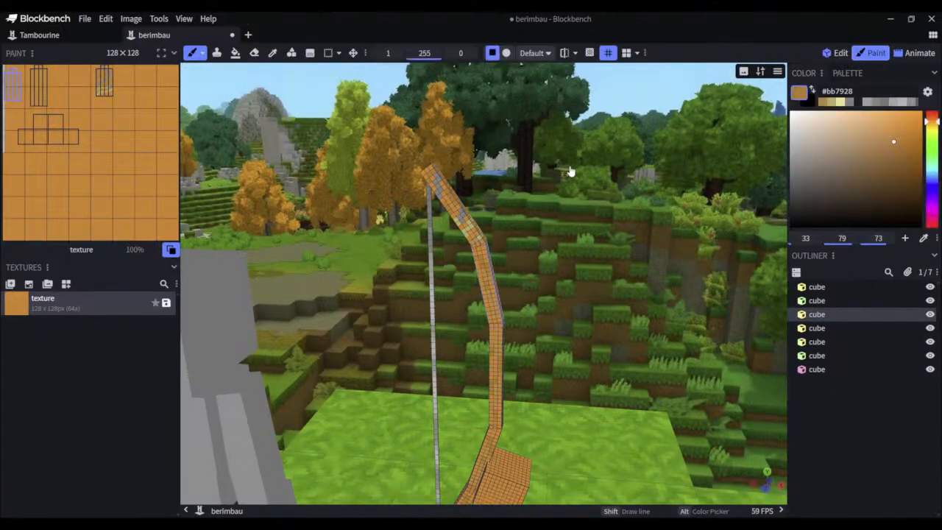
{"action": "left_click_drag", "start_coordinate": [581, 221], "coordinate": [536, 212]}
{"action": "scroll", "coordinate": [537, 212], "scroll_direction": "up", "scroll_amount": 2}
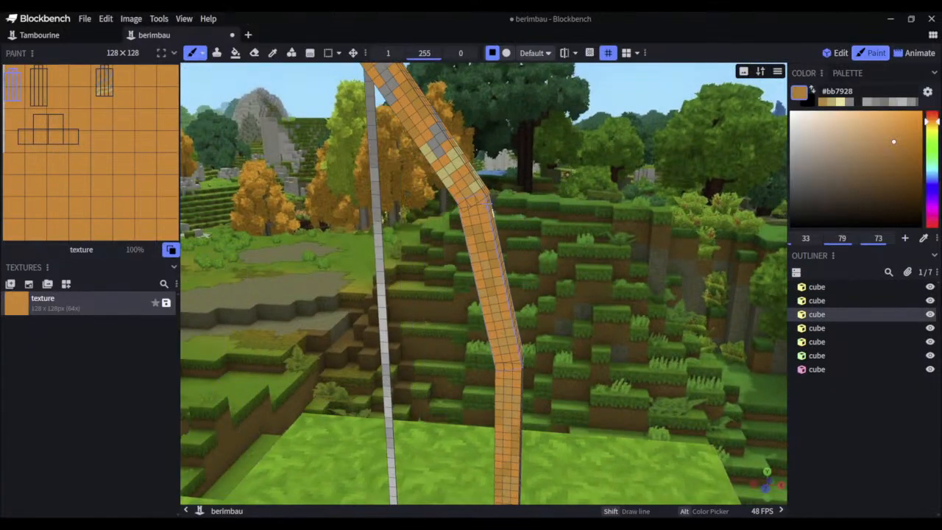
{"action": "left_click", "coordinate": [823, 102]}
{"action": "left_click", "coordinate": [836, 53]}
{"action": "left_click_drag", "start_coordinate": [640, 177], "coordinate": [453, 164]}
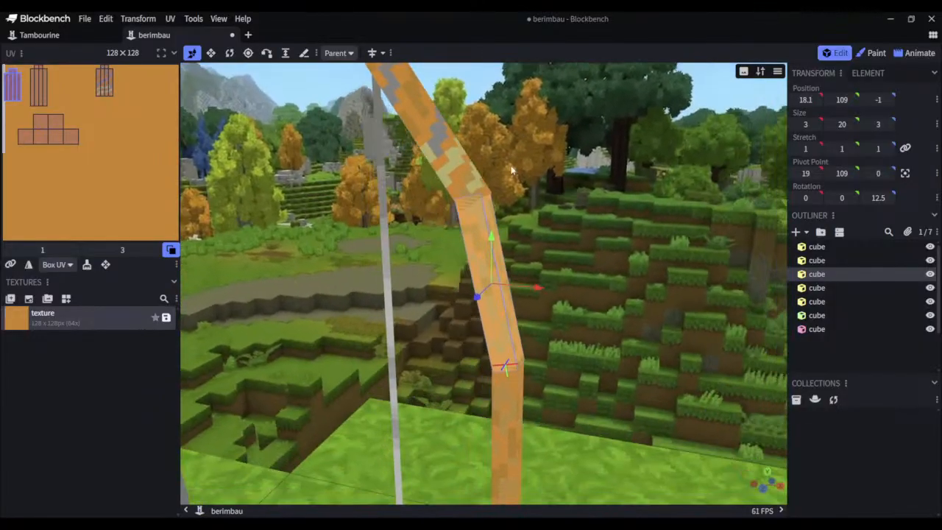
Set the top bow segment's stretch to 0.99 on both the X and Z axes
{"action": "left_click", "coordinate": [446, 161]}
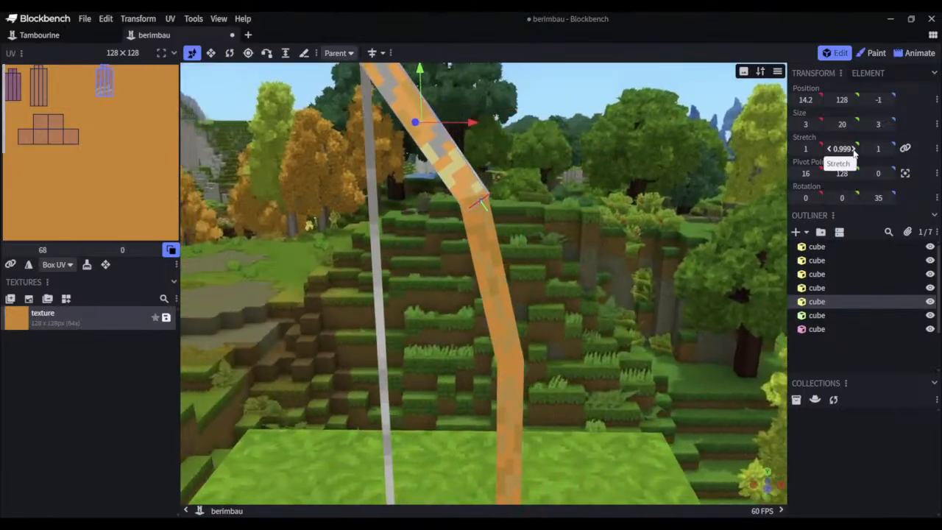
{"action": "left_click", "coordinate": [851, 149]}
{"action": "left_click", "coordinate": [814, 149]}
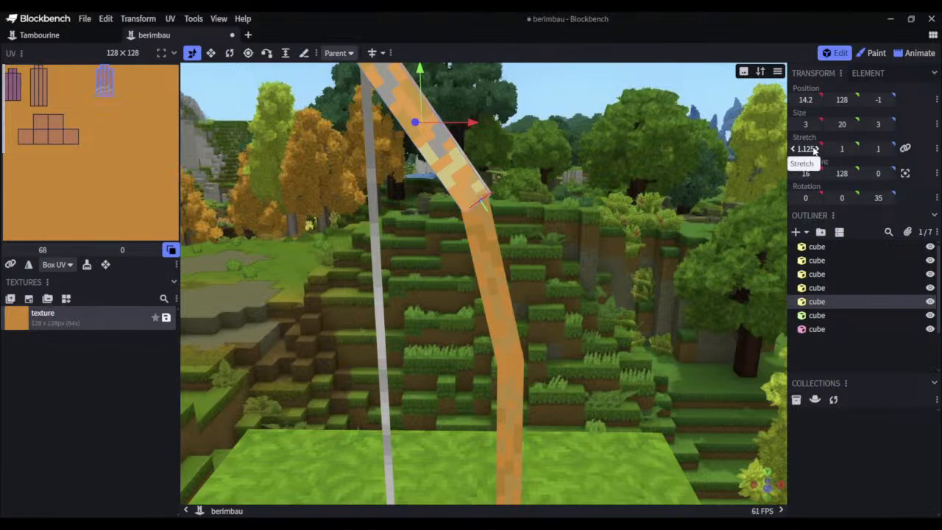
{"action": "left_click", "coordinate": [794, 149]}
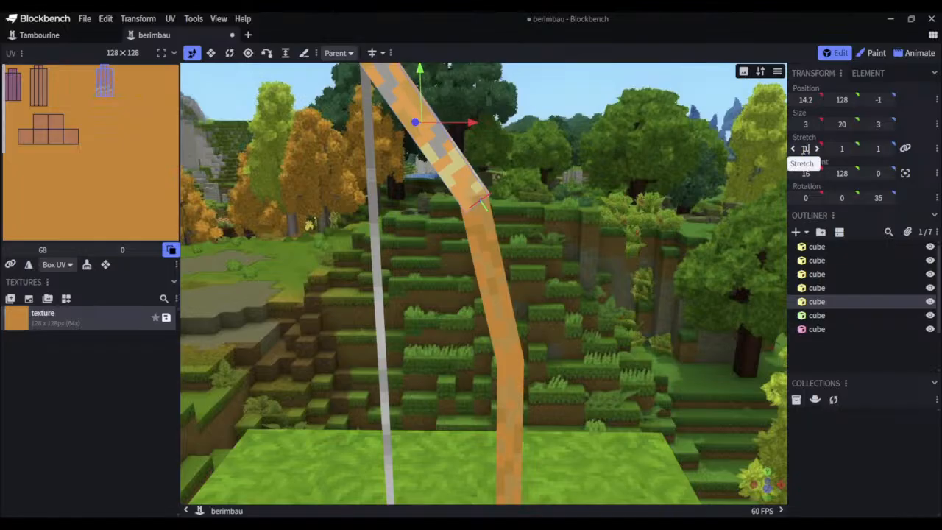
{"action": "left_click_drag", "start_coordinate": [603, 151], "coordinate": [576, 172]}
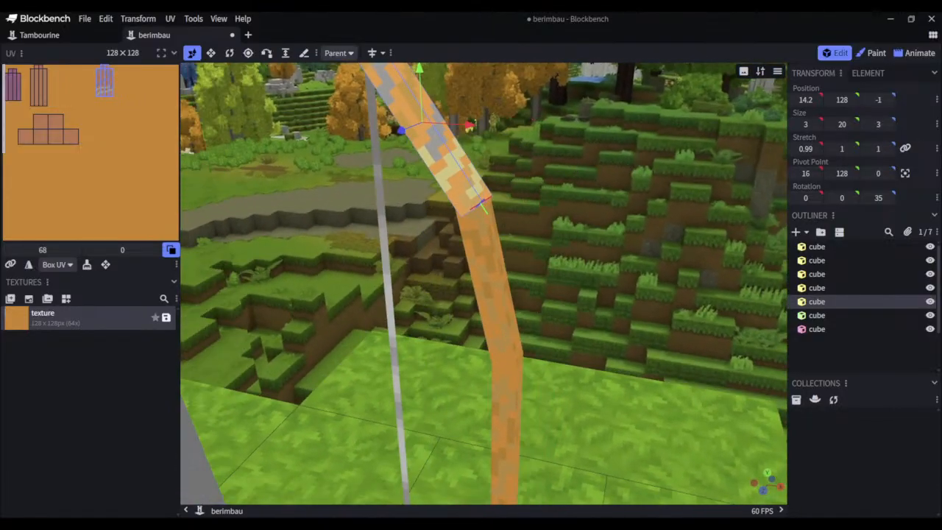
{"action": "left_click", "coordinate": [890, 148]}
{"action": "left_click", "coordinate": [876, 148]}
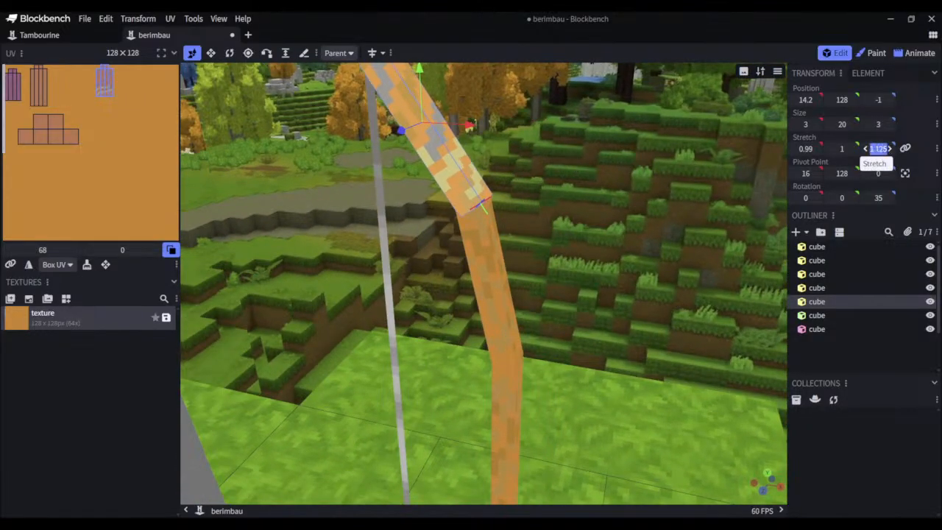
{"action": "type", "text": "1"}
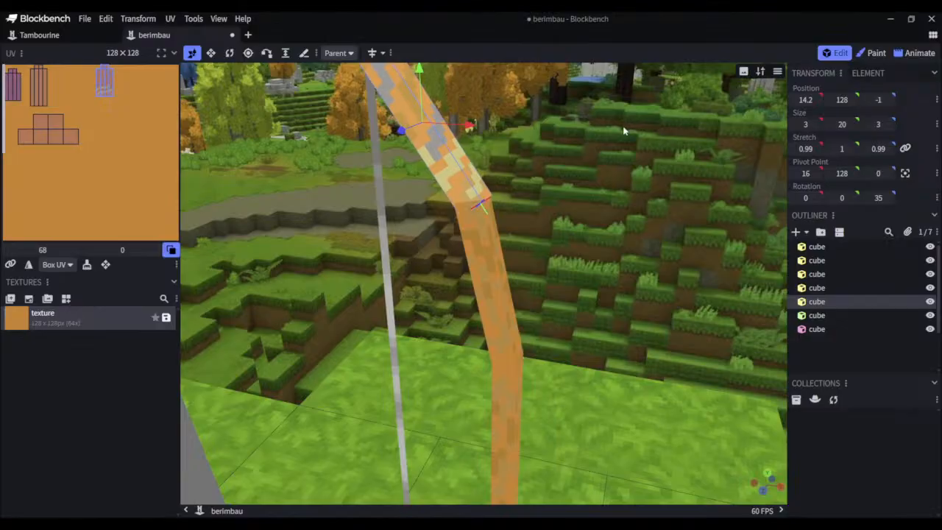
{"action": "left_click_drag", "start_coordinate": [625, 130], "coordinate": [735, 147]}
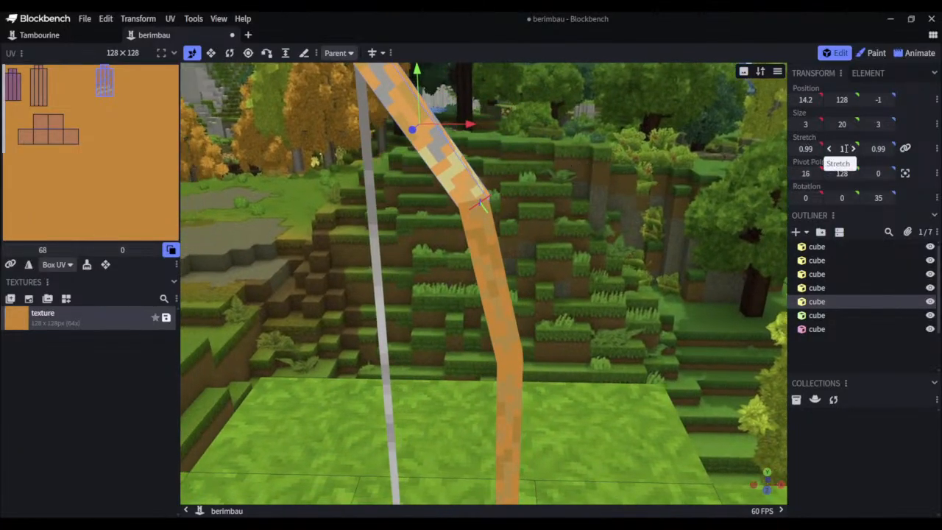
Set the X stretch of the bow segment just below the top one to 1.125
{"action": "left_click", "coordinate": [493, 233]}
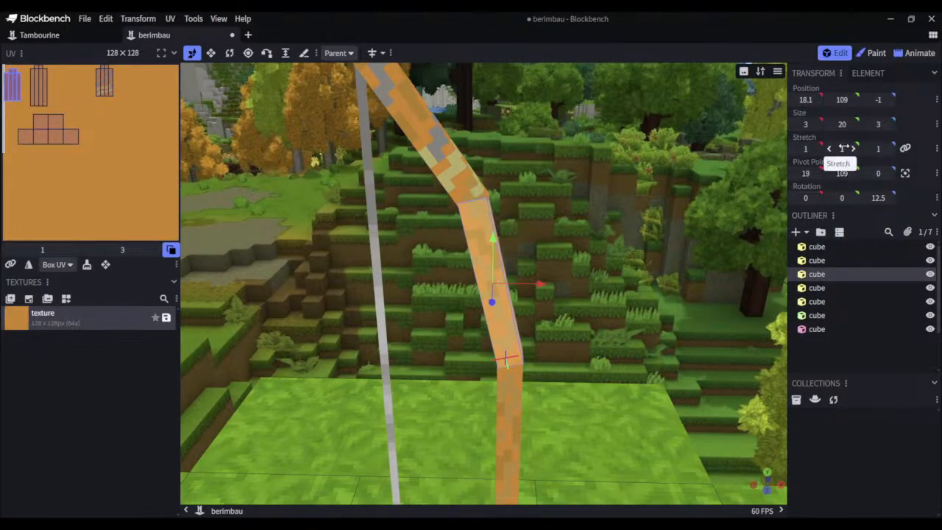
{"action": "left_click_drag", "start_coordinate": [878, 149], "coordinate": [883, 149]}
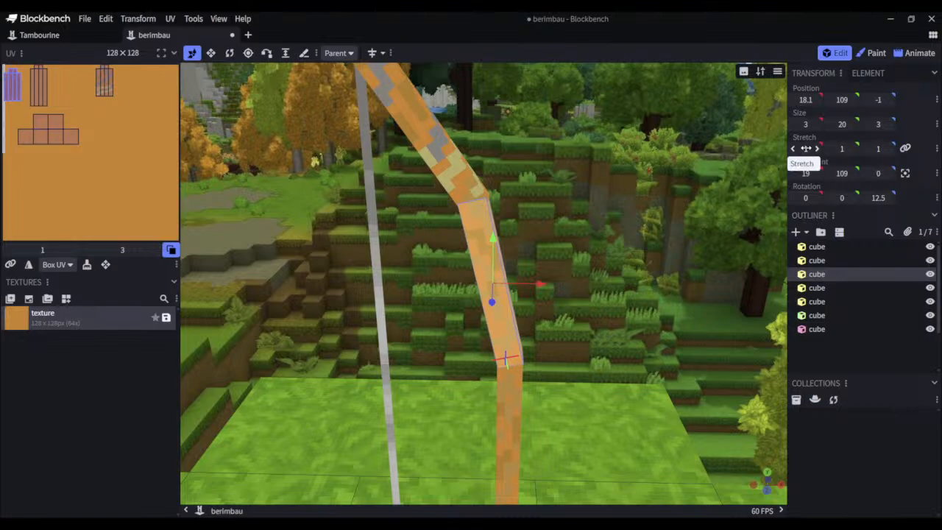
{"action": "left_click_drag", "start_coordinate": [806, 149], "coordinate": [811, 149]}
{"action": "left_click_drag", "start_coordinate": [652, 197], "coordinate": [374, 180]}
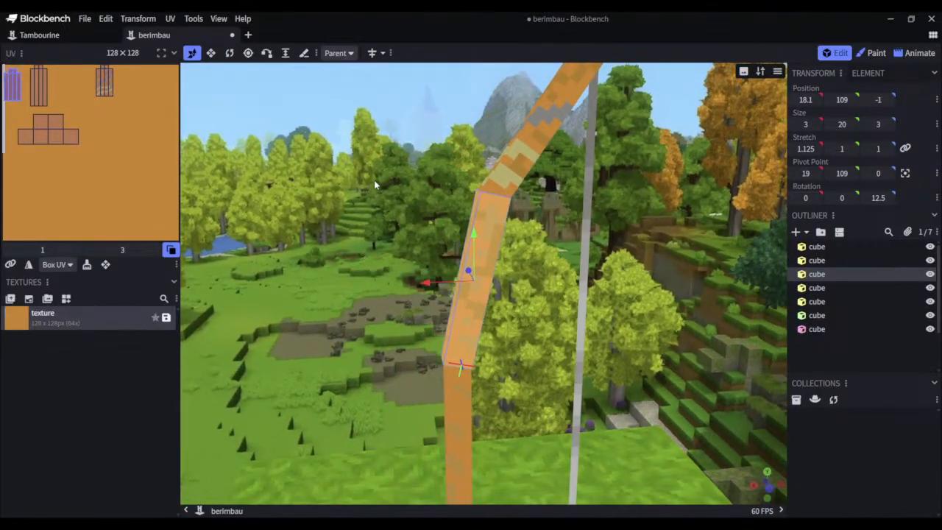
Set the top bow segment's X position to 14.1, then deselect it and inspect the whole bow from its outer side
{"action": "left_click", "coordinate": [501, 184]}
{"action": "left_click_drag", "start_coordinate": [671, 169], "coordinate": [541, 175]}
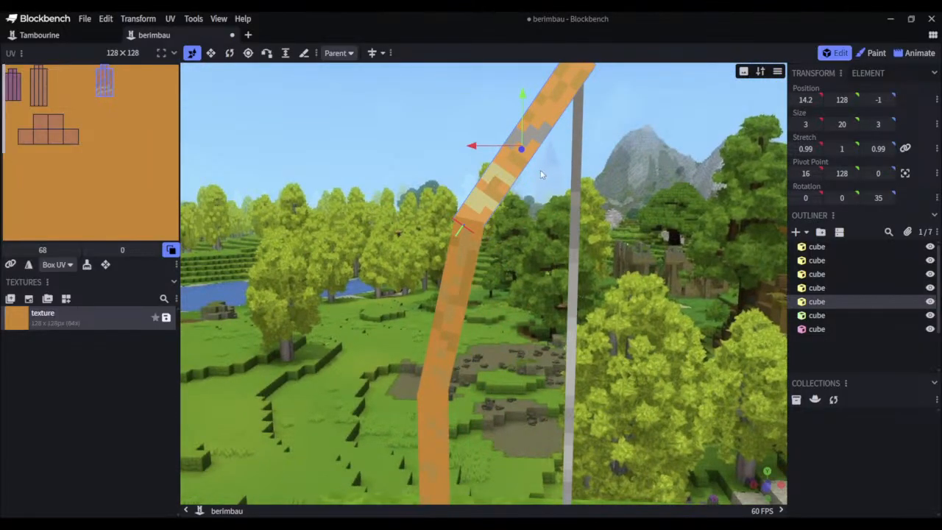
{"action": "left_click", "coordinate": [806, 100]}
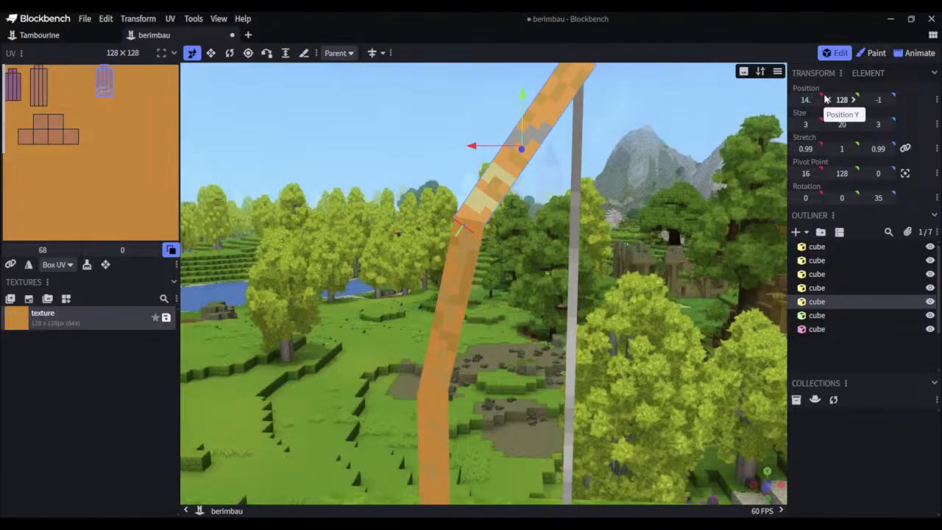
{"action": "type", "text": "14.1"}
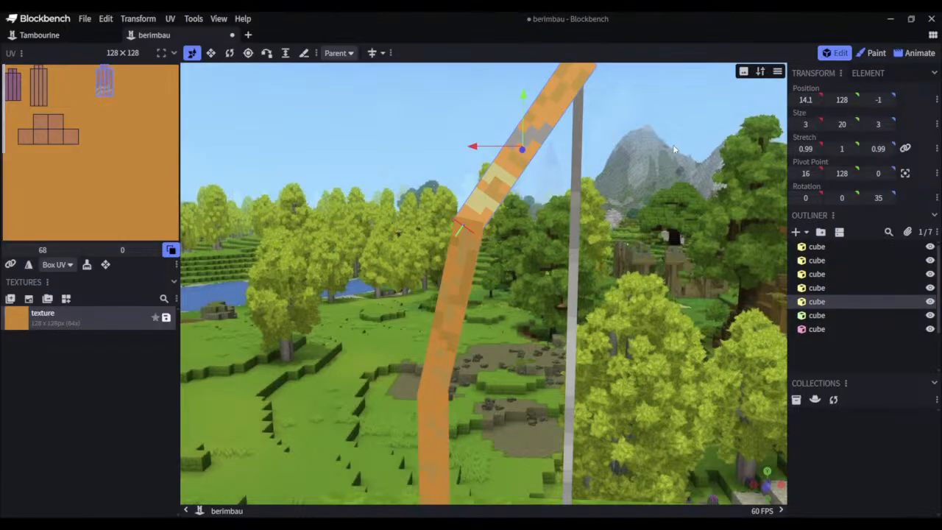
{"action": "left_click", "coordinate": [545, 162]}
{"action": "left_click_drag", "start_coordinate": [551, 164], "coordinate": [817, 147]}
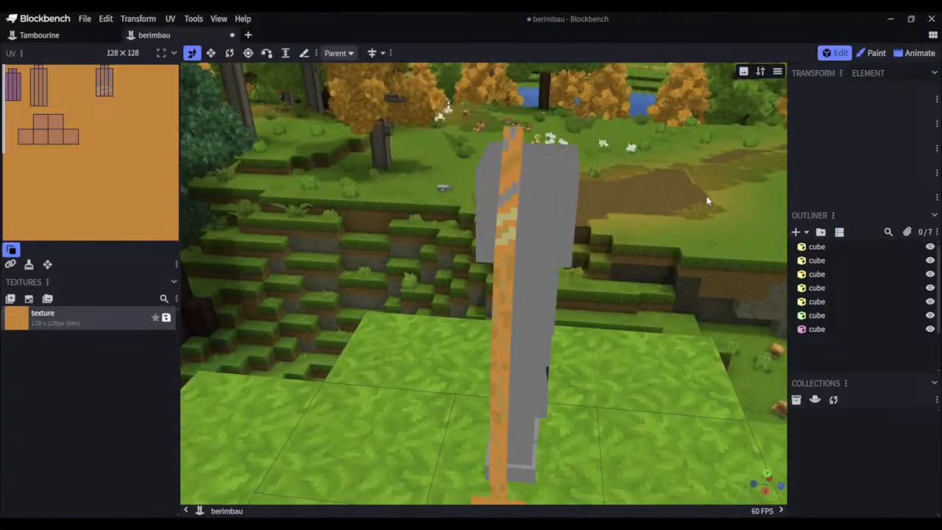
Add more #bb7928 grain to the top bow segment in Paint mode and check it from the side in Edit mode
{"action": "left_click", "coordinate": [873, 53]}
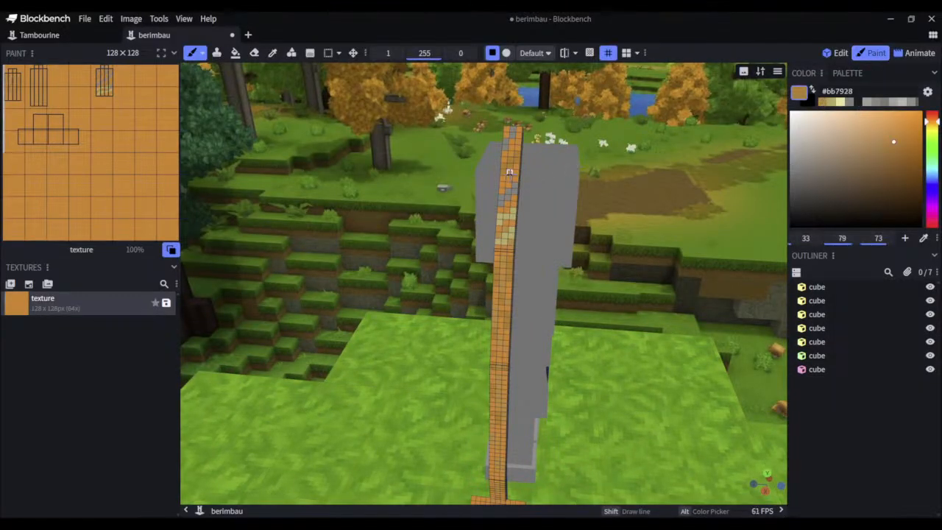
{"action": "left_click", "coordinate": [509, 172]}
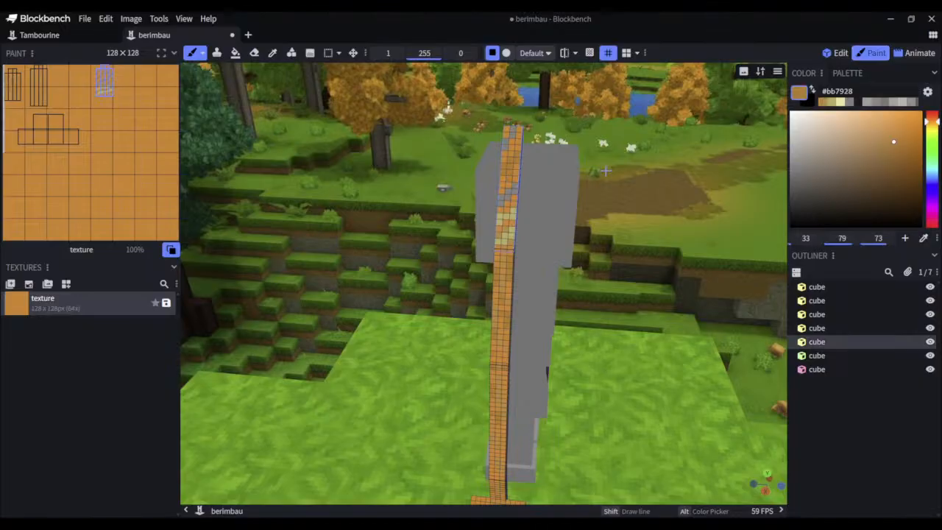
{"action": "left_click", "coordinate": [825, 102]}
{"action": "left_click", "coordinate": [823, 102]}
{"action": "left_click", "coordinate": [835, 53]}
{"action": "mouse_move", "coordinate": [628, 222]}
{"action": "left_mouse_down"}
{"action": "mouse_move", "coordinate": [647, 198]}
{"action": "mouse_move", "coordinate": [768, 189]}
{"action": "mouse_move", "coordinate": [724, 212]}
{"action": "left_mouse_up"}
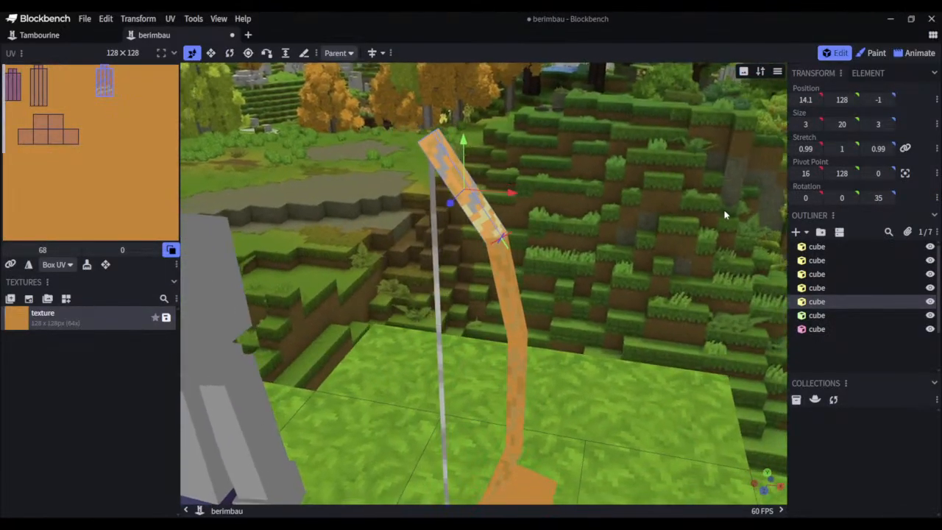
Switch the paint colour to #c0853d for the top bow segment's grain, and return to Edit mode
{"action": "left_click", "coordinate": [874, 53]}
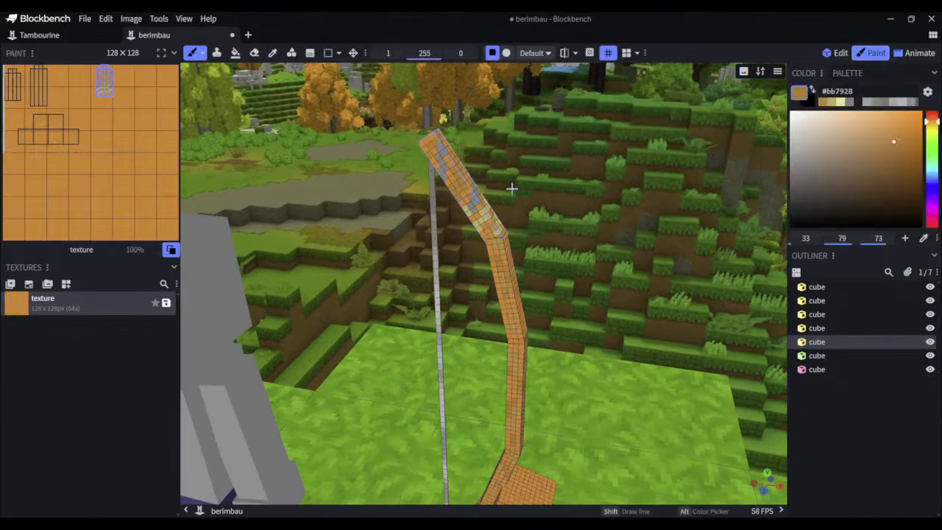
{"action": "left_click", "coordinate": [822, 103]}
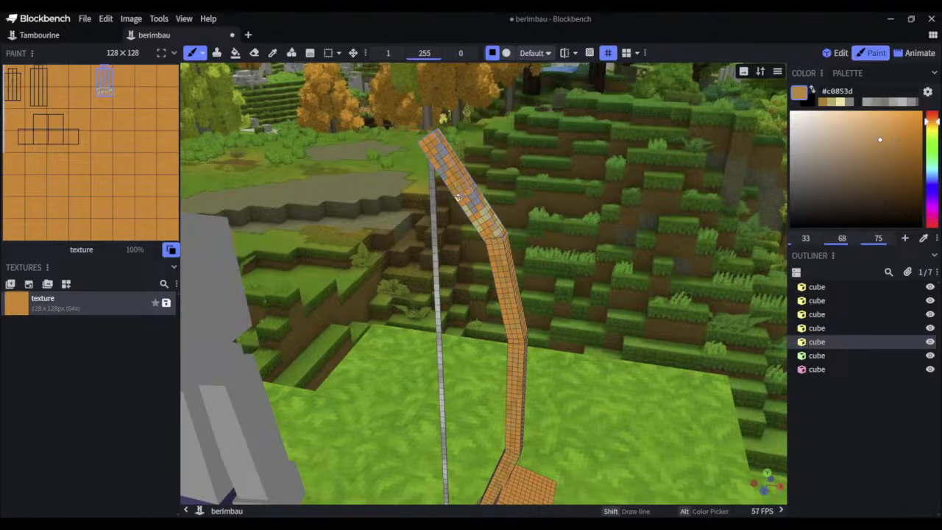
{"action": "left_click", "coordinate": [837, 53]}
Shorten the bottom bow segment below the gourd block to a Y size of 19
{"action": "mouse_move", "coordinate": [611, 187]}
{"action": "left_mouse_down"}
{"action": "mouse_move", "coordinate": [649, 156]}
{"action": "mouse_move", "coordinate": [505, 153]}
{"action": "mouse_move", "coordinate": [471, 142]}
{"action": "mouse_move", "coordinate": [601, 133]}
{"action": "mouse_move", "coordinate": [582, 264]}
{"action": "mouse_move", "coordinate": [587, 184]}
{"action": "mouse_move", "coordinate": [588, 206]}
{"action": "mouse_move", "coordinate": [653, 187]}
{"action": "mouse_move", "coordinate": [689, 196]}
{"action": "mouse_move", "coordinate": [701, 219]}
{"action": "mouse_move", "coordinate": [558, 200]}
{"action": "mouse_move", "coordinate": [514, 217]}
{"action": "mouse_move", "coordinate": [595, 217]}
{"action": "mouse_move", "coordinate": [510, 218]}
{"action": "mouse_move", "coordinate": [572, 213]}
{"action": "mouse_move", "coordinate": [587, 200]}
{"action": "mouse_move", "coordinate": [452, 193]}
{"action": "mouse_move", "coordinate": [577, 200]}
{"action": "mouse_move", "coordinate": [629, 288]}
{"action": "mouse_move", "coordinate": [705, 265]}
{"action": "mouse_move", "coordinate": [699, 246]}
{"action": "mouse_move", "coordinate": [506, 205]}
{"action": "mouse_move", "coordinate": [542, 204]}
{"action": "mouse_move", "coordinate": [437, 174]}
{"action": "mouse_move", "coordinate": [482, 197]}
{"action": "mouse_move", "coordinate": [535, 207]}
{"action": "mouse_move", "coordinate": [622, 259]}
{"action": "mouse_move", "coordinate": [519, 255]}
{"action": "mouse_move", "coordinate": [609, 165]}
{"action": "mouse_move", "coordinate": [606, 136]}
{"action": "mouse_move", "coordinate": [621, 175]}
{"action": "mouse_move", "coordinate": [514, 119]}
{"action": "mouse_move", "coordinate": [567, 118]}
{"action": "mouse_move", "coordinate": [620, 171]}
{"action": "mouse_move", "coordinate": [614, 242]}
{"action": "mouse_move", "coordinate": [546, 287]}
{"action": "mouse_move", "coordinate": [580, 150]}
{"action": "mouse_move", "coordinate": [506, 258]}
{"action": "mouse_move", "coordinate": [564, 185]}
{"action": "mouse_move", "coordinate": [410, 366]}
{"action": "left_mouse_up"}
{"action": "scroll", "coordinate": [586, 248], "scroll_direction": "up", "scroll_amount": 5}
{"action": "scroll", "coordinate": [586, 205], "scroll_direction": "down", "scroll_amount": 3}
{"action": "scroll", "coordinate": [535, 206], "scroll_direction": "up", "scroll_amount": 5}
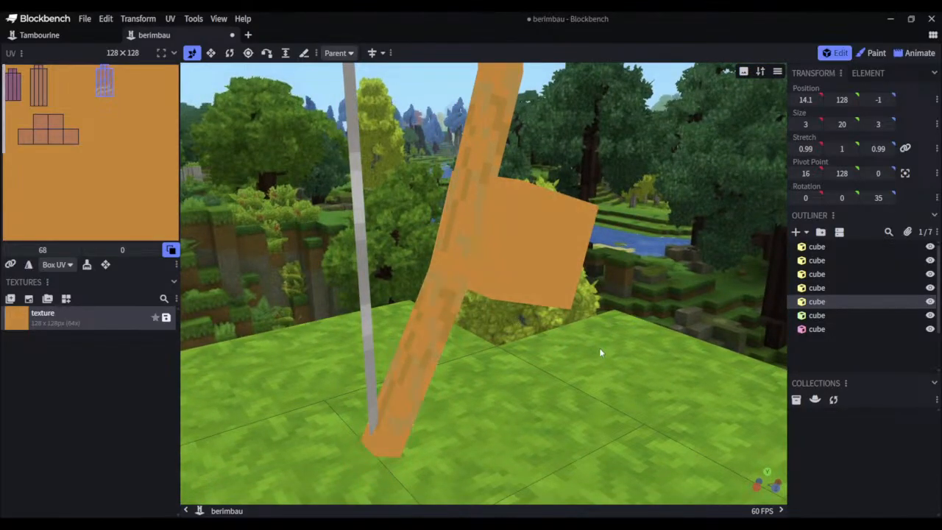
{"action": "left_click_drag", "start_coordinate": [577, 361], "coordinate": [542, 353]}
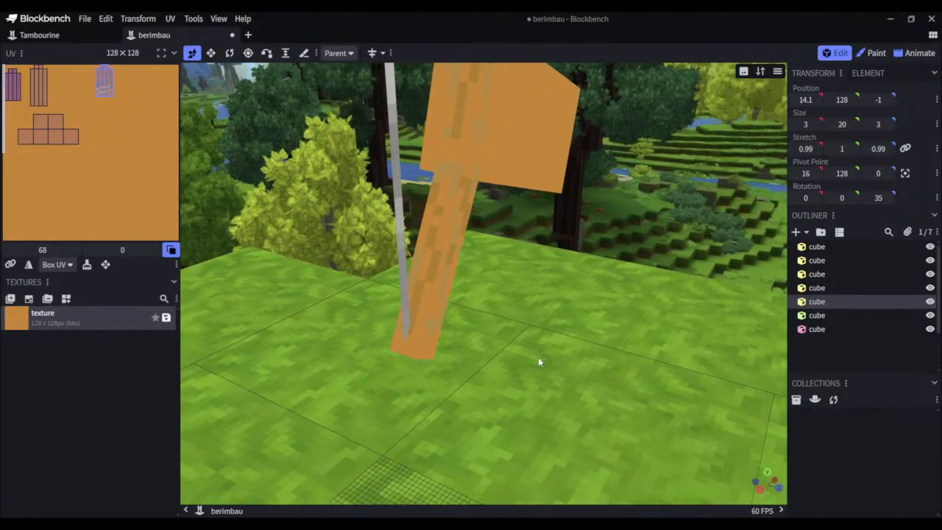
{"action": "left_click", "coordinate": [425, 314]}
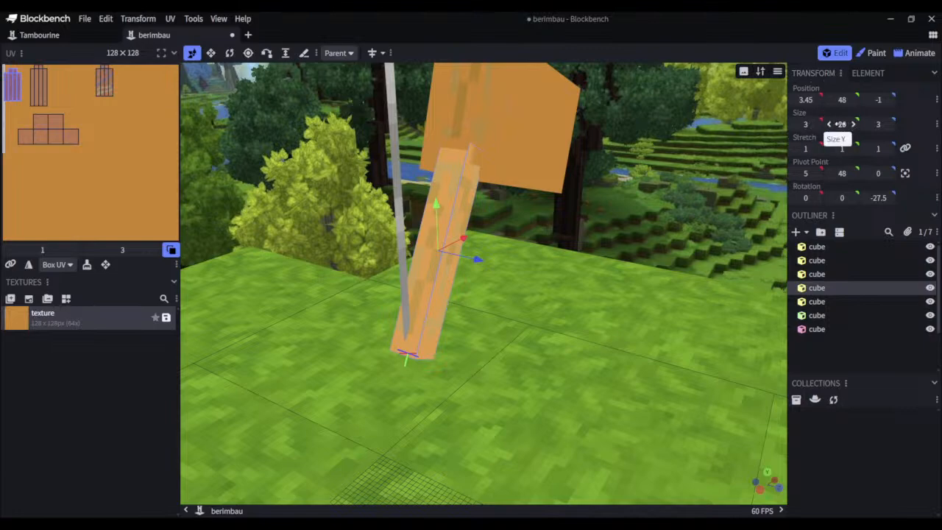
{"action": "left_click_drag", "start_coordinate": [842, 123], "coordinate": [847, 124]}
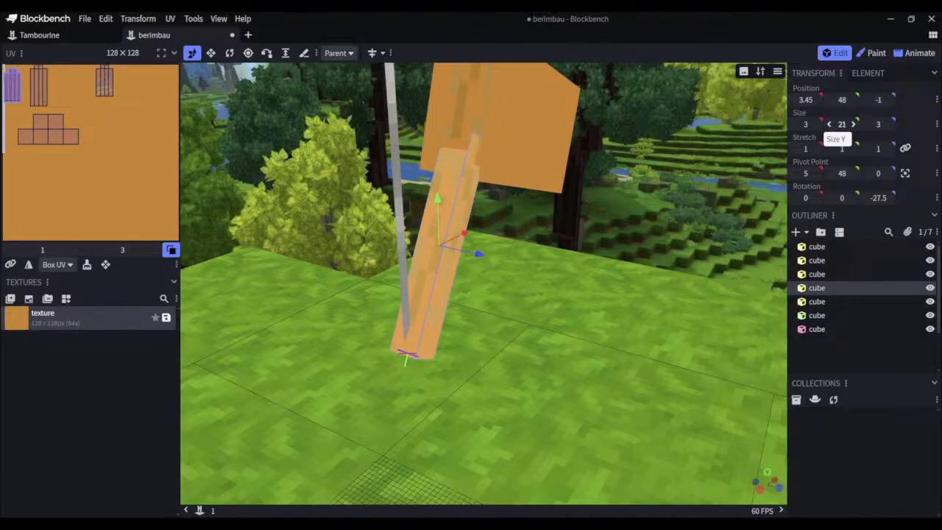
{"action": "left_click_drag", "start_coordinate": [847, 124], "coordinate": [842, 124]}
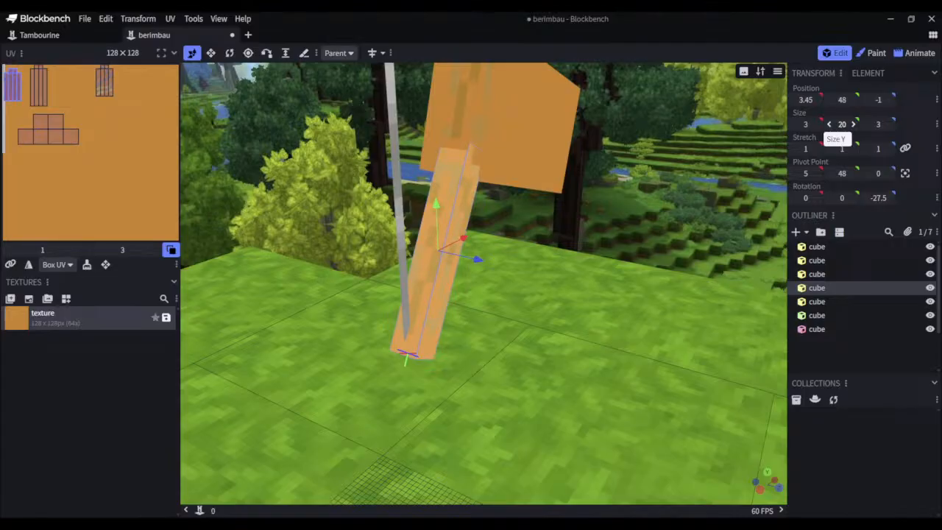
{"action": "left_click_drag", "start_coordinate": [843, 123], "coordinate": [836, 124]}
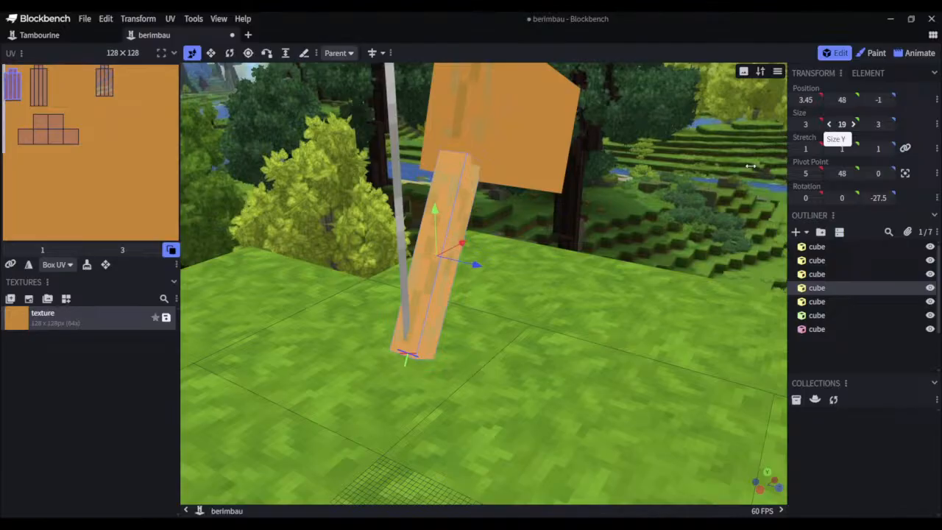
{"action": "left_click_drag", "start_coordinate": [645, 241], "coordinate": [598, 258]}
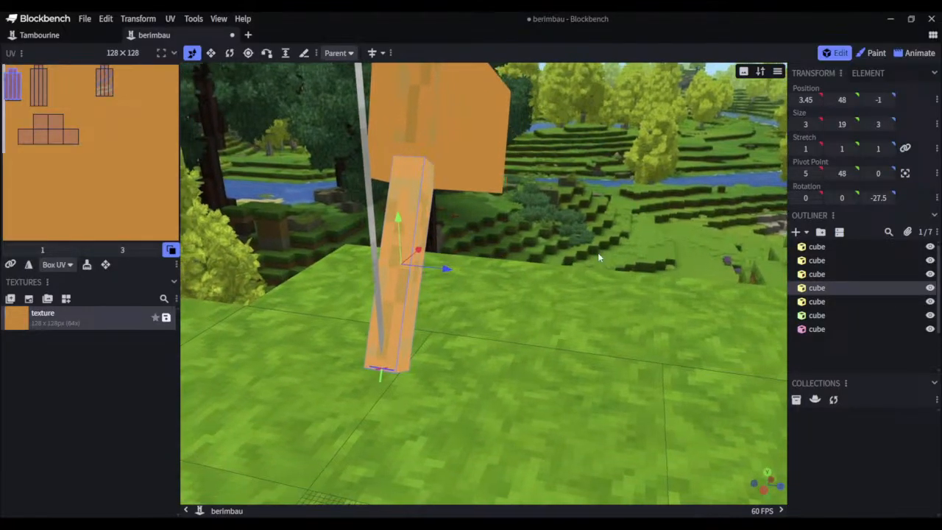
Try moving the bottom bow segment to X position 4.4 and Y position 50
{"action": "left_click_drag", "start_coordinate": [446, 306], "coordinate": [420, 247]}
{"action": "left_click_drag", "start_coordinate": [640, 300], "coordinate": [659, 307]}
{"action": "left_click_drag", "start_coordinate": [602, 254], "coordinate": [605, 234]}
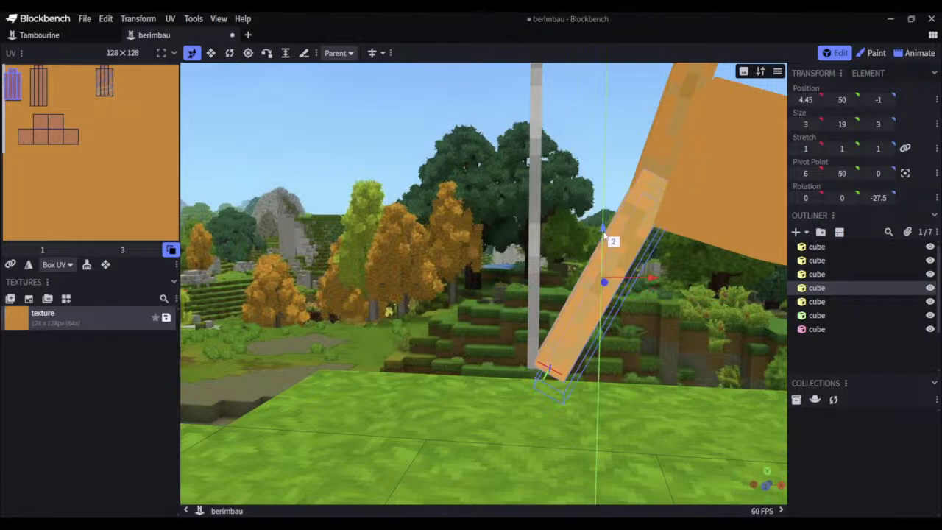
{"action": "left_click_drag", "start_coordinate": [641, 277], "coordinate": [645, 278]}
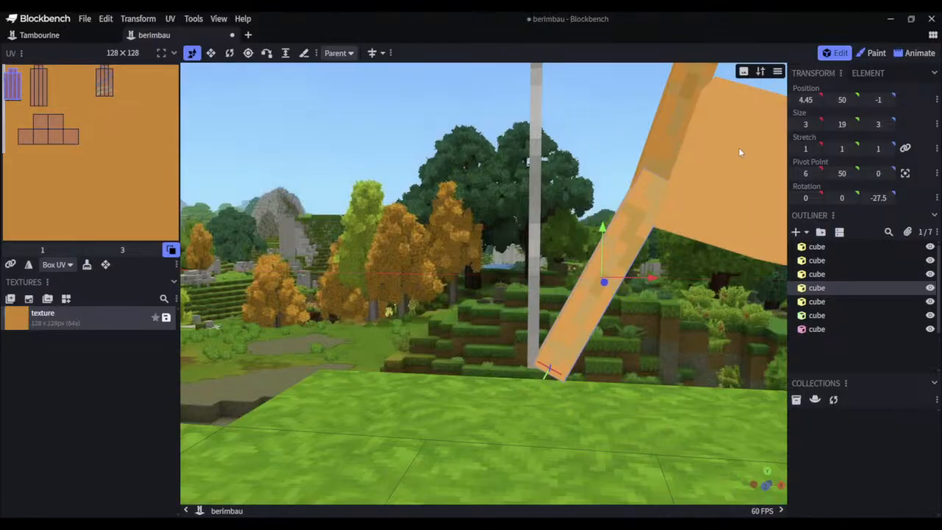
{"action": "left_click", "coordinate": [806, 100]}
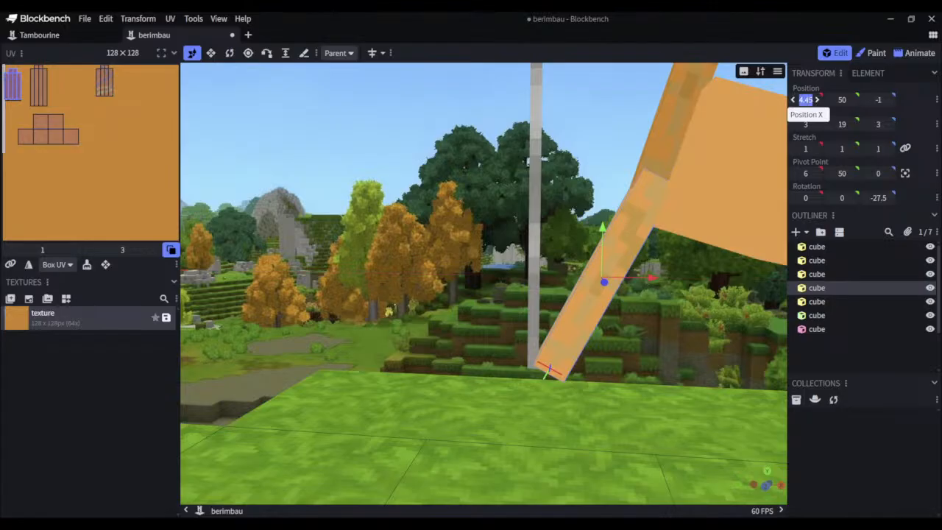
{"action": "type", "text": "4.4"}
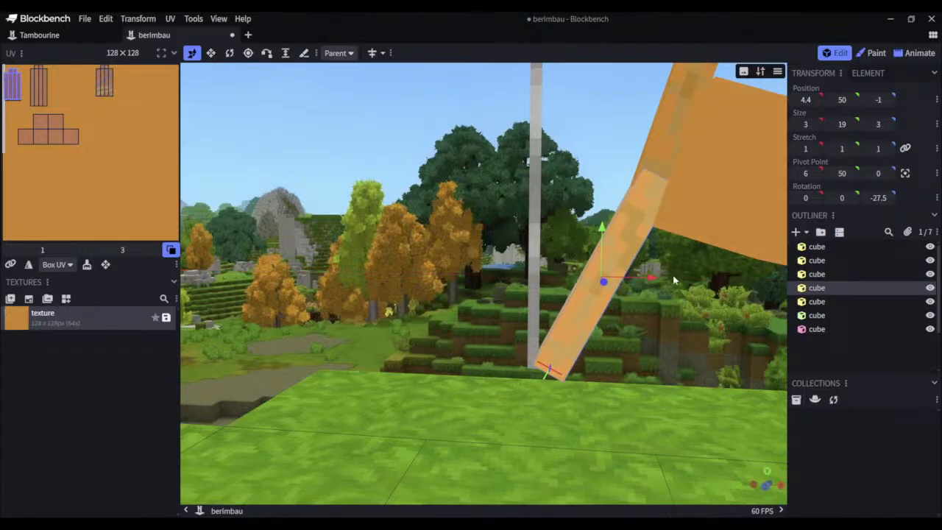
Undo the bottom bow segment's move and place it at X position 3.45 and Y position 49
{"action": "left_click_drag", "start_coordinate": [669, 320], "coordinate": [618, 359]}
{"action": "key", "text": "ctrl+z"}
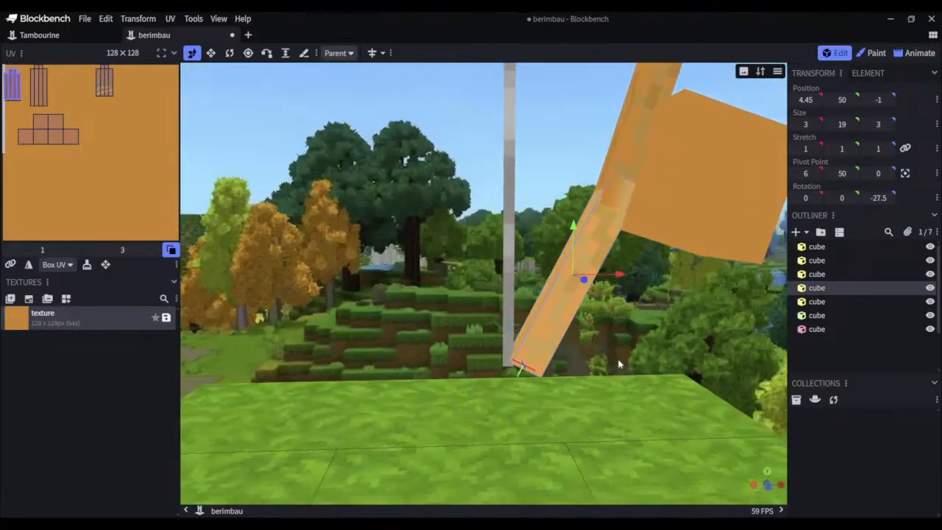
{"action": "key", "text": "Down"}
{"action": "key", "text": "Down"}
{"action": "key", "text": "Left"}
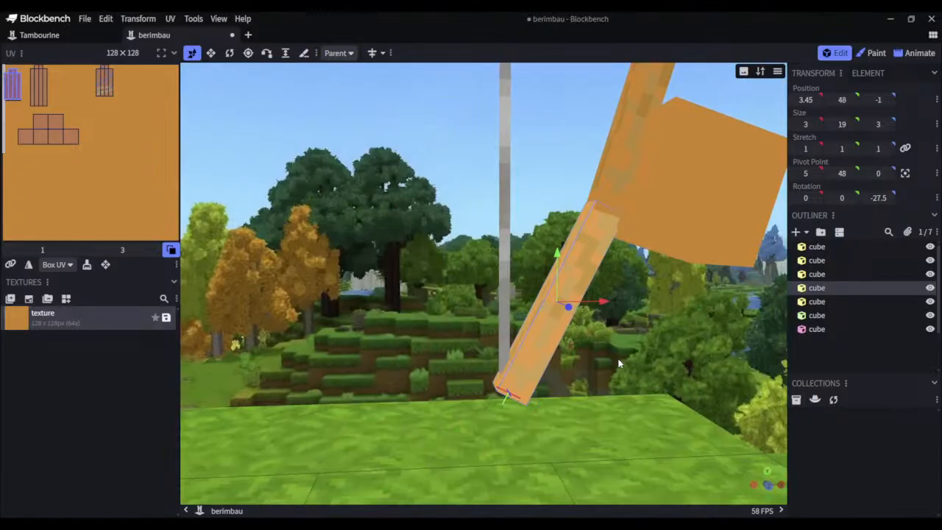
{"action": "left_click_drag", "start_coordinate": [559, 254], "coordinate": [558, 242]}
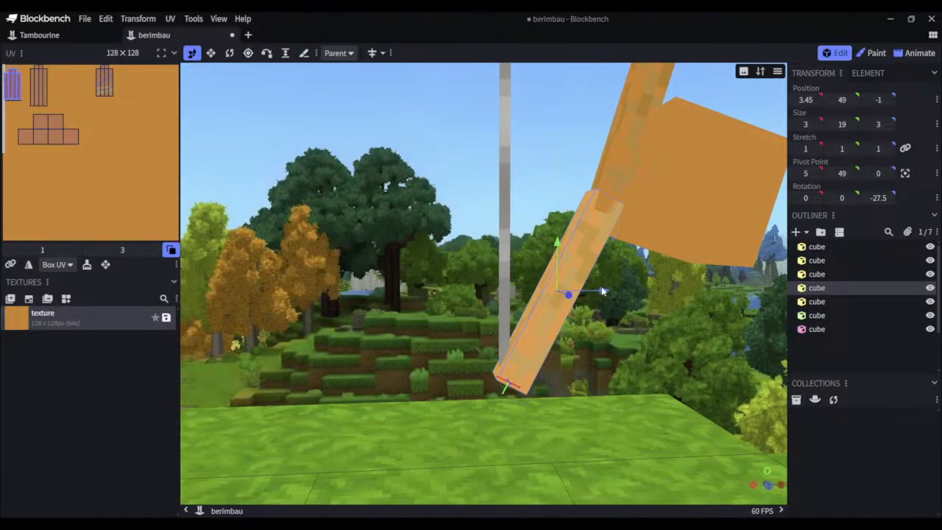
{"action": "left_click_drag", "start_coordinate": [652, 294], "coordinate": [625, 306]}
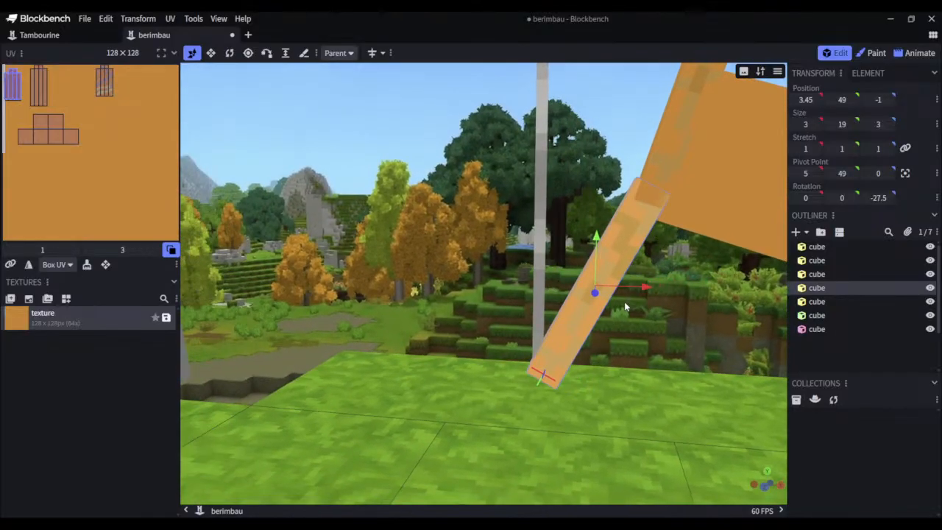
Try slightly steeper Z rotations on the bottom bow segment, up to -28 degrees
{"action": "left_click", "coordinate": [230, 53]}
{"action": "left_click_drag", "start_coordinate": [555, 337], "coordinate": [554, 333]}
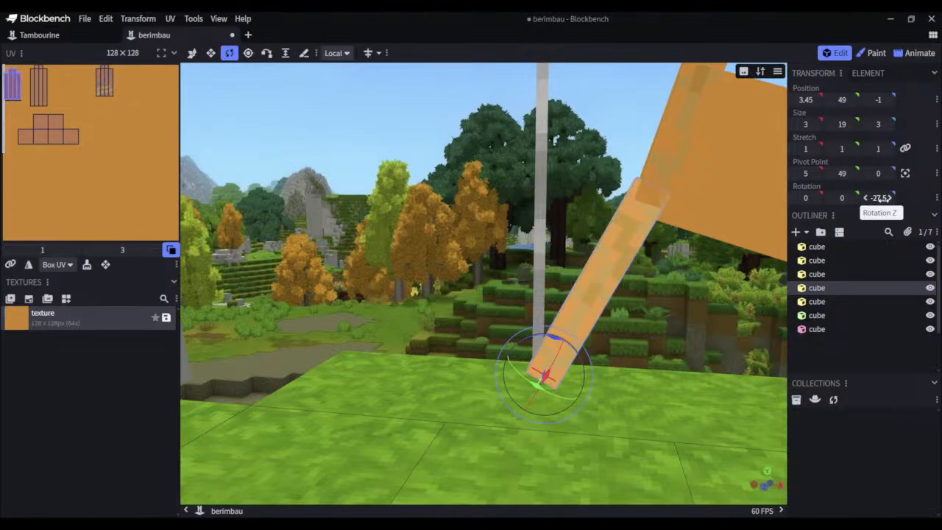
{"action": "left_click", "coordinate": [879, 198]}
{"action": "left_click", "coordinate": [886, 197]}
{"action": "key", "text": "BackSpace"}
{"action": "type", "text": "4"}
{"action": "key", "text": "Return"}
{"action": "left_click_drag", "start_coordinate": [881, 200], "coordinate": [876, 199]}
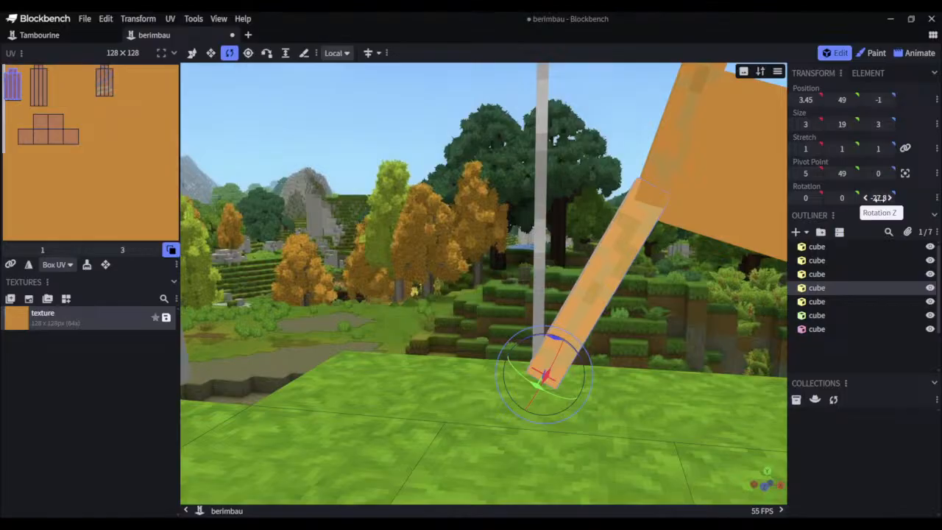
{"action": "left_click", "coordinate": [879, 199]}
{"action": "type", "text": "-28"}
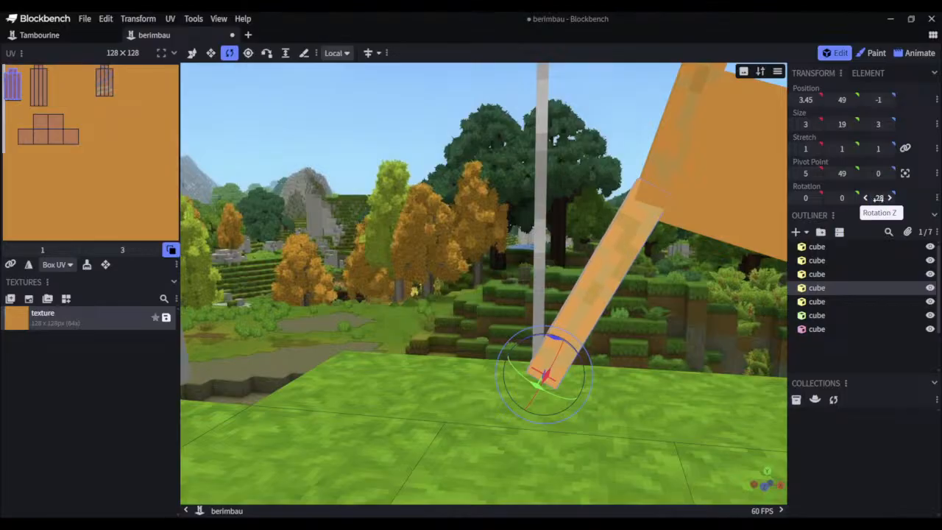
Set the bottom bow segment's Z rotation to -29 degrees
{"action": "left_click", "coordinate": [879, 198]}
{"action": "type", "text": "-25.5"}
{"action": "key", "text": "ctrl+z"}
{"action": "left_click", "coordinate": [879, 198]}
{"action": "left_click", "coordinate": [883, 198]}
{"action": "key", "text": "Return"}
{"action": "left_click", "coordinate": [704, 293]}
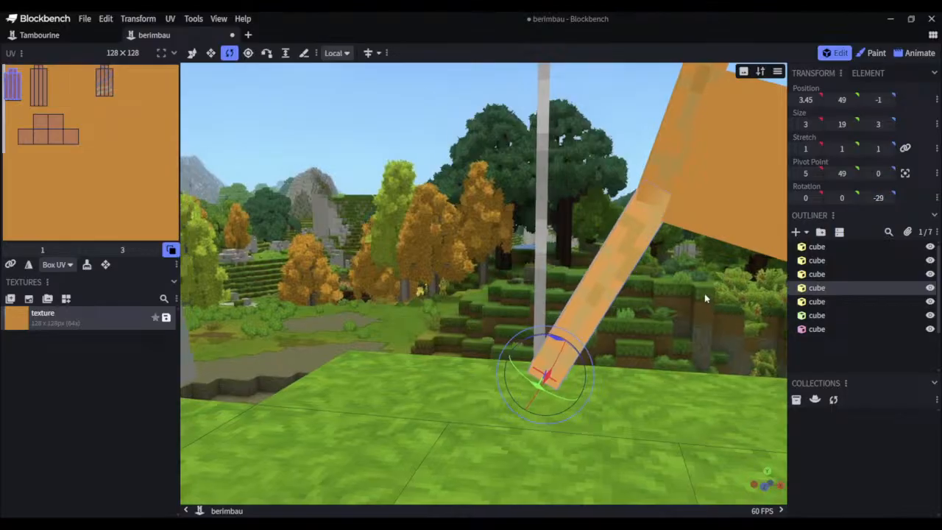
Deselect the bottom segment and examine the whole bow and its lower joint from several angles
{"action": "scroll", "coordinate": [702, 292], "scroll_direction": "down", "scroll_amount": 8}
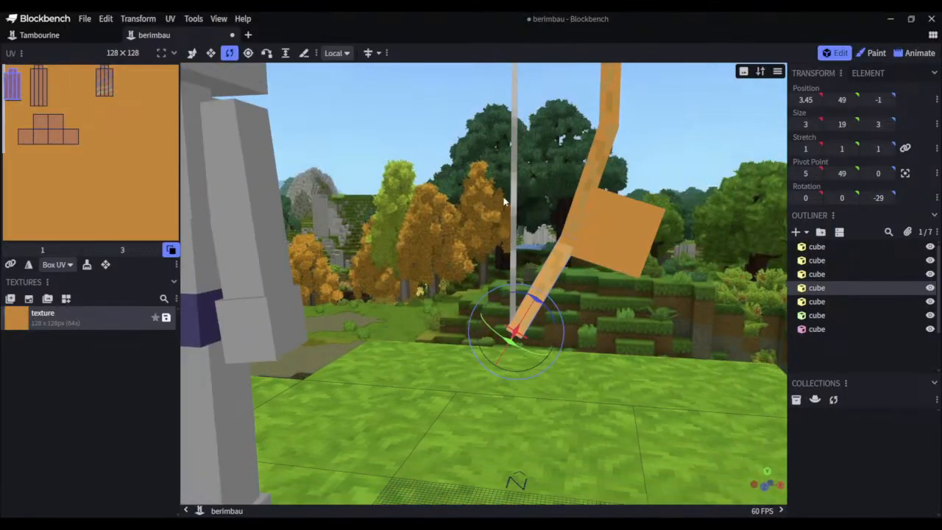
{"action": "left_click", "coordinate": [547, 268]}
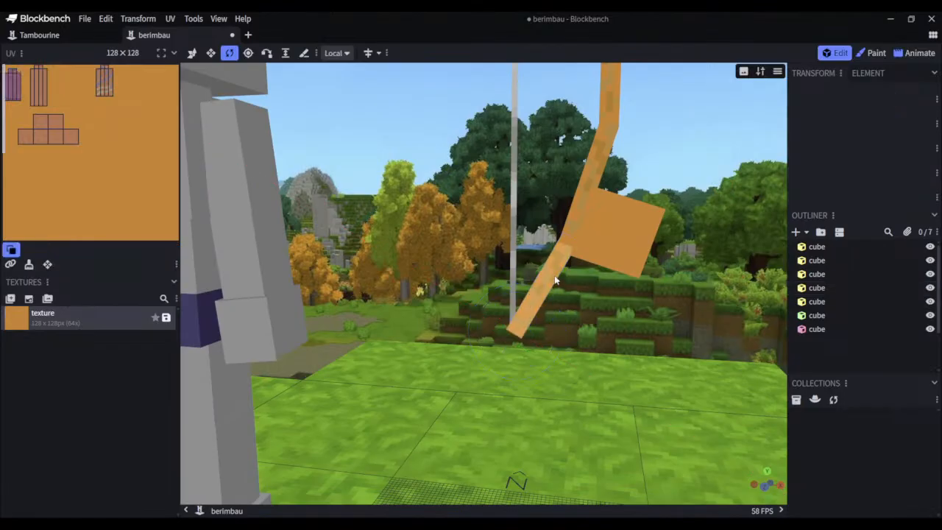
{"action": "key", "text": "v"}
{"action": "left_click_drag", "start_coordinate": [587, 293], "coordinate": [596, 228]}
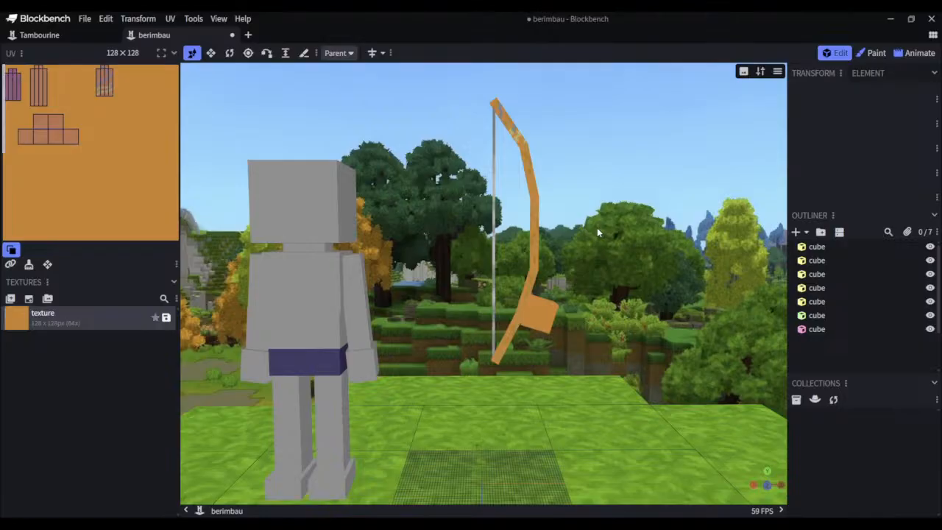
{"action": "key", "text": "ctrl+2"}
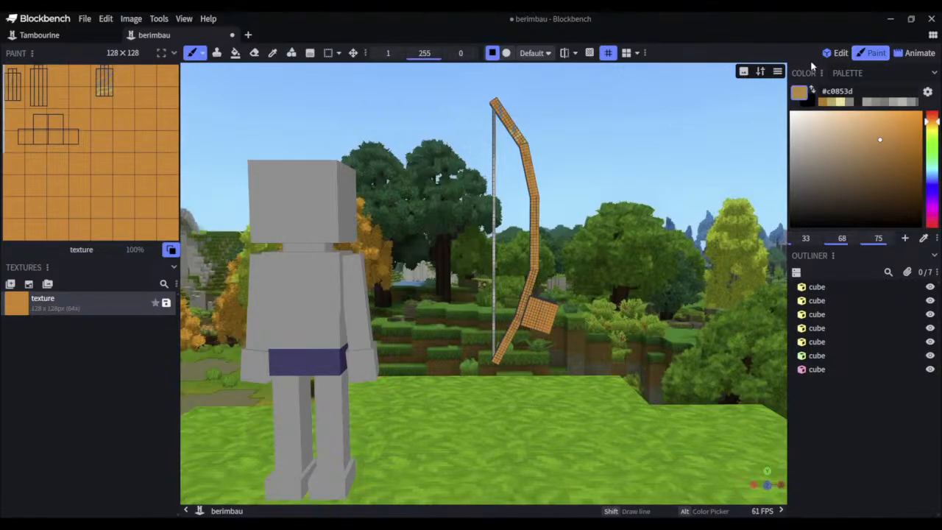
{"action": "key", "text": "ctrl+1"}
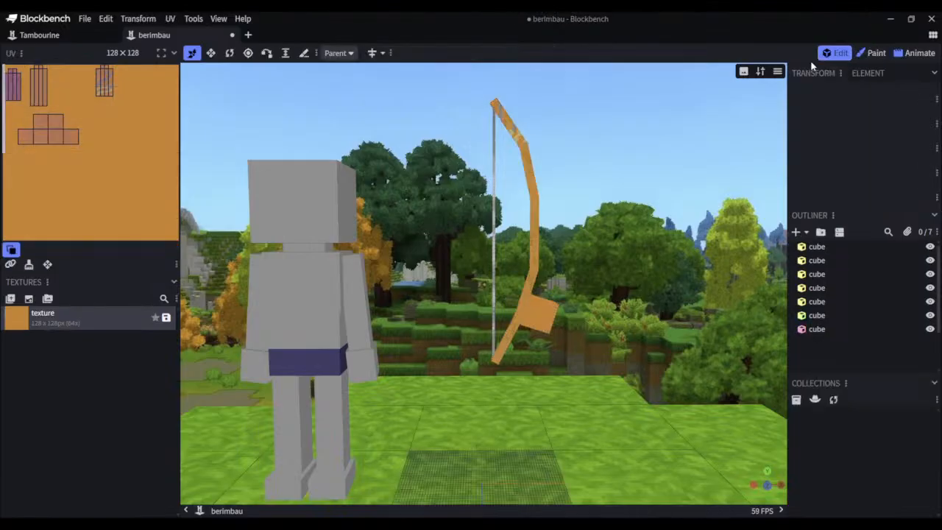
{"action": "left_click_drag", "start_coordinate": [649, 147], "coordinate": [672, 203]}
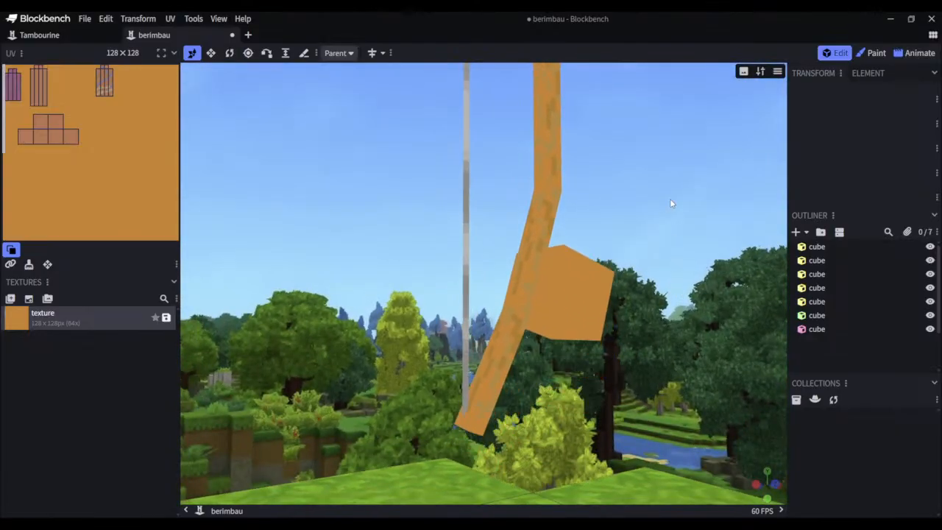
Try shifting the bowstring to X position 5 and to Y position 50, then restore its position and deselect it
{"action": "left_click", "coordinate": [463, 292]}
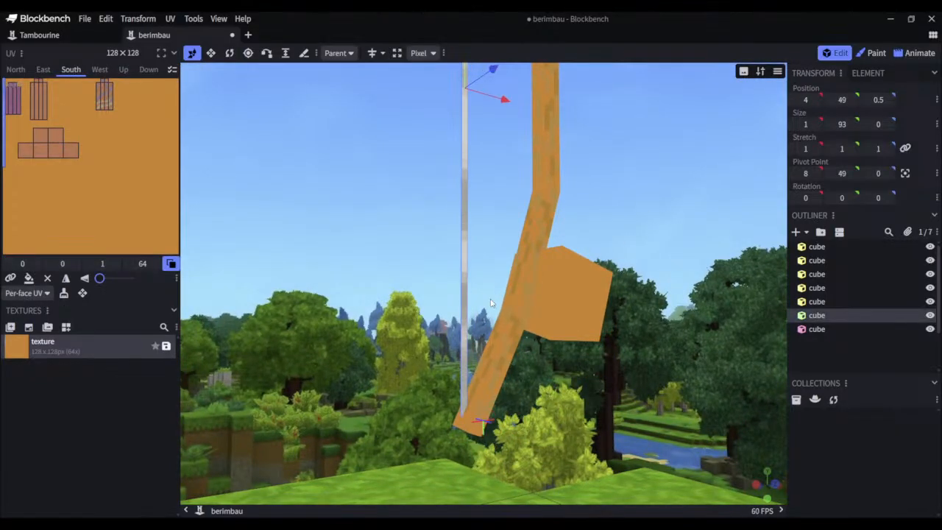
{"action": "key", "text": "Right"}
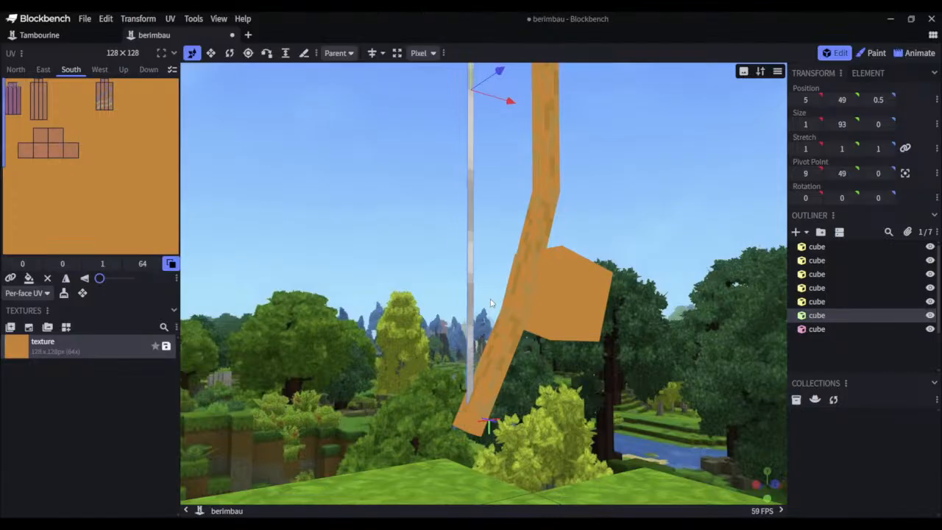
{"action": "key", "text": "Left"}
{"action": "key", "text": "Up"}
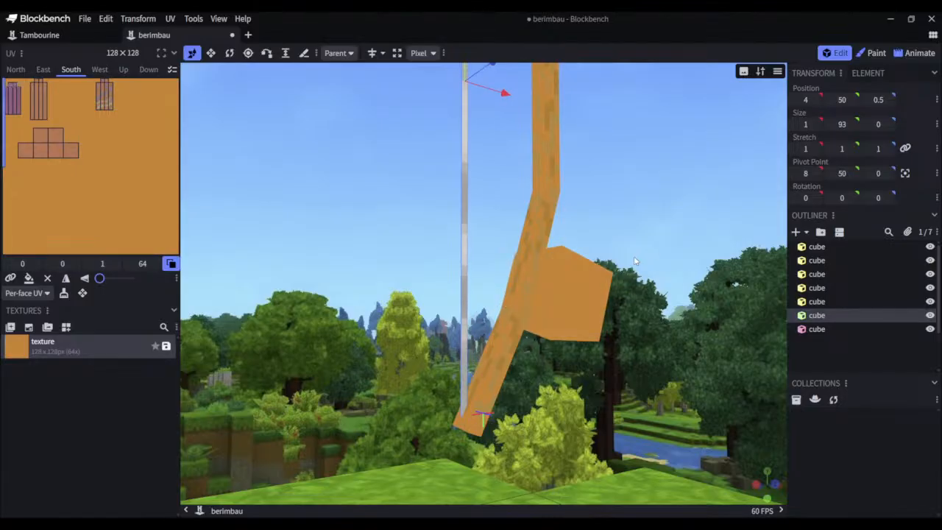
{"action": "left_click_drag", "start_coordinate": [635, 253], "coordinate": [600, 302]}
{"action": "scroll", "coordinate": [606, 324], "scroll_direction": "up", "scroll_amount": 3}
{"action": "key", "text": "Down"}
{"action": "left_click_drag", "start_coordinate": [600, 341], "coordinate": [587, 160]}
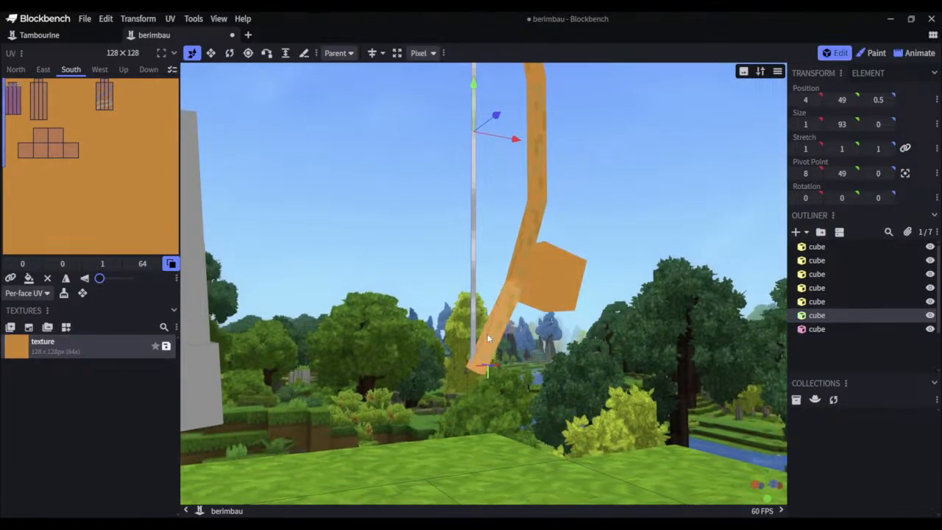
{"action": "left_click_drag", "start_coordinate": [492, 334], "coordinate": [519, 378]}
{"action": "left_click", "coordinate": [438, 297]}
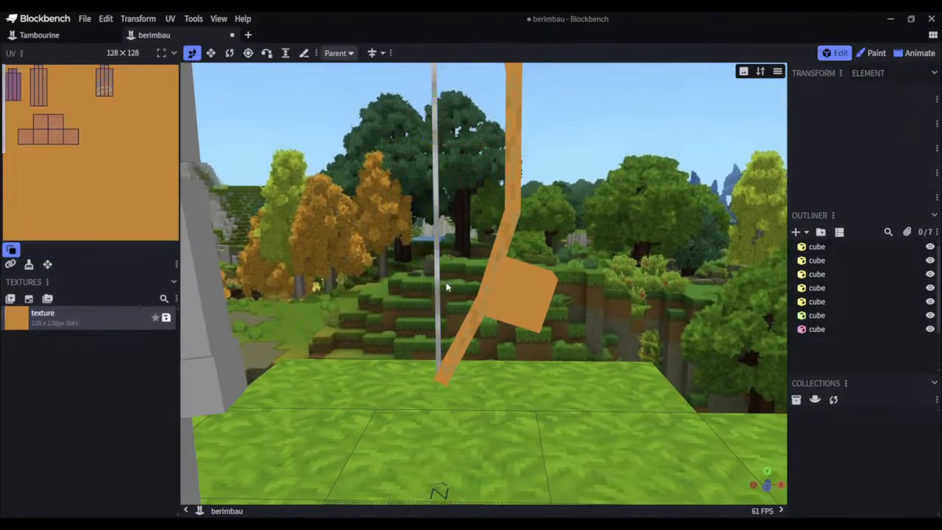
Touch up the wood grain at the upper end of the middle bow segment with colour #c0853d
{"action": "left_click_drag", "start_coordinate": [447, 286], "coordinate": [562, 209]}
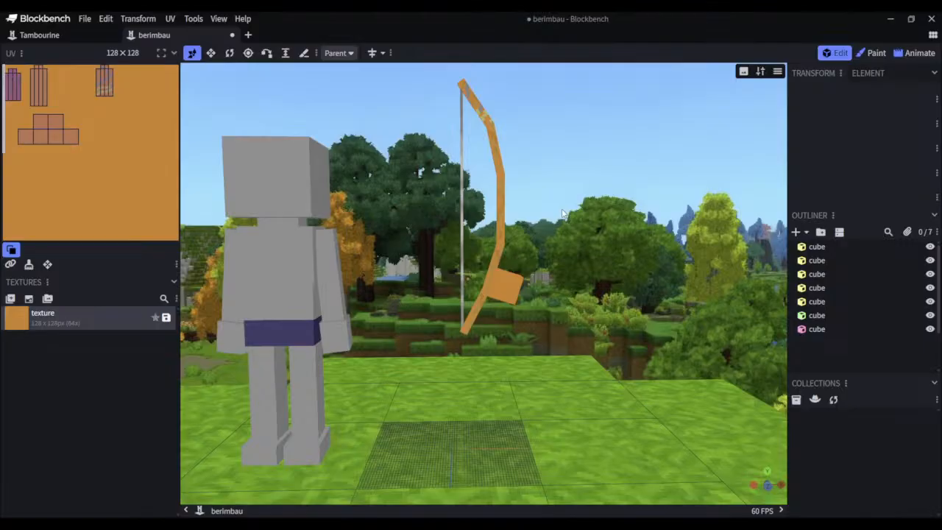
{"action": "left_click_drag", "start_coordinate": [497, 320], "coordinate": [573, 376]}
{"action": "scroll", "coordinate": [573, 376], "scroll_direction": "up", "scroll_amount": 6}
{"action": "left_click_drag", "start_coordinate": [617, 398], "coordinate": [497, 269]}
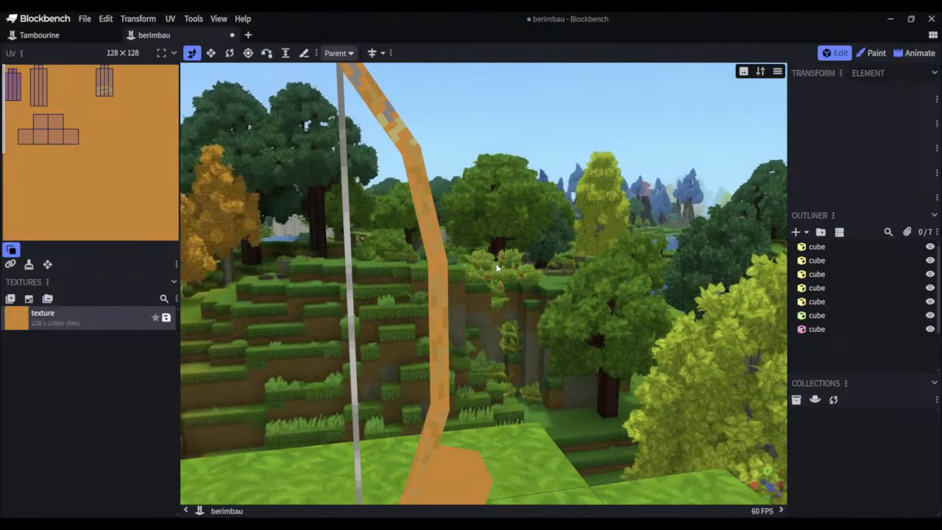
{"action": "left_click", "coordinate": [435, 237]}
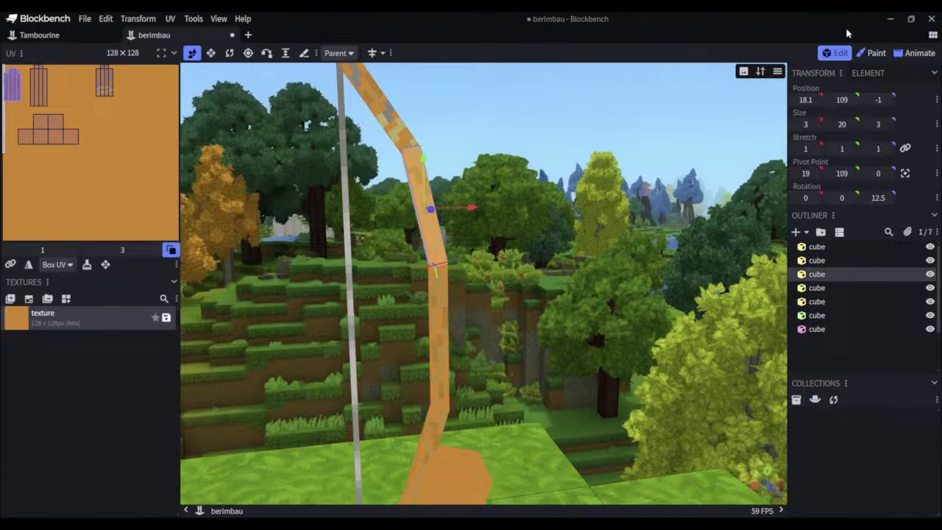
{"action": "left_click", "coordinate": [872, 53]}
{"action": "left_click", "coordinate": [826, 102]}
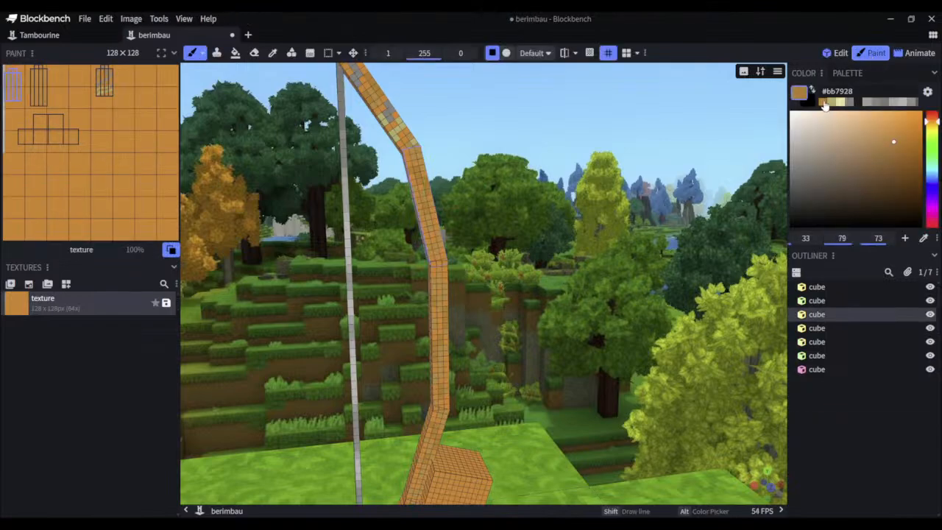
{"action": "left_click", "coordinate": [823, 103]}
{"action": "left_click", "coordinate": [434, 285]}
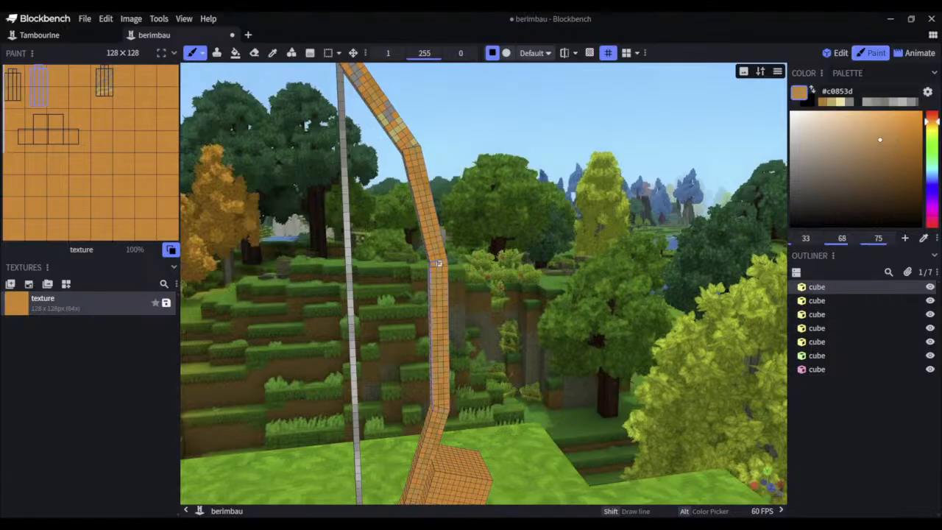
Paint darker #bb7928 grain pixels around the joint between the middle and upper bow segments, and deselect the segment
{"action": "left_click", "coordinate": [824, 102]}
{"action": "left_click_drag", "start_coordinate": [455, 275], "coordinate": [393, 250]}
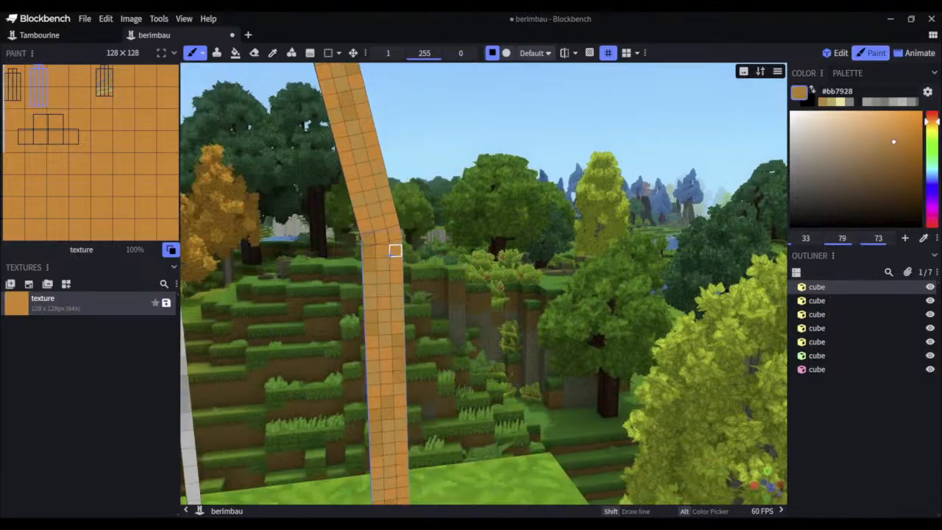
{"action": "left_click", "coordinate": [364, 225]}
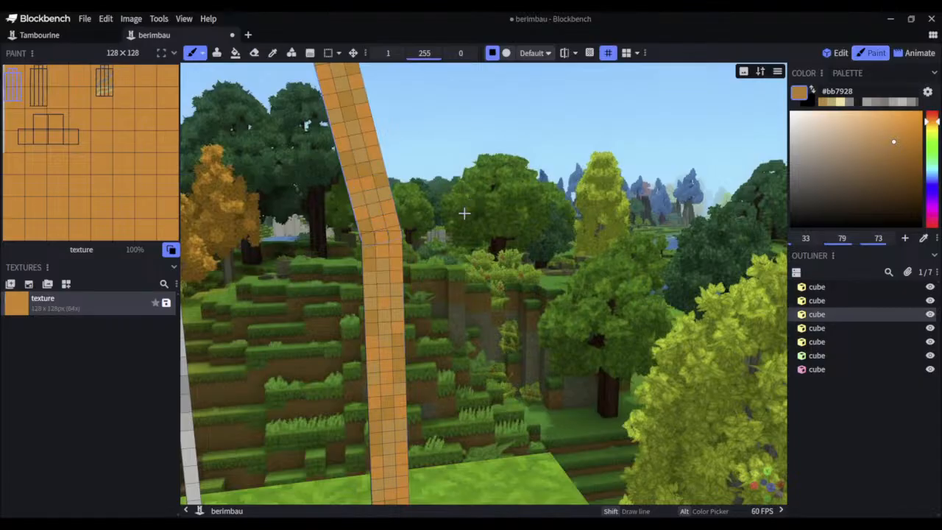
{"action": "left_click_drag", "start_coordinate": [463, 211], "coordinate": [455, 304]}
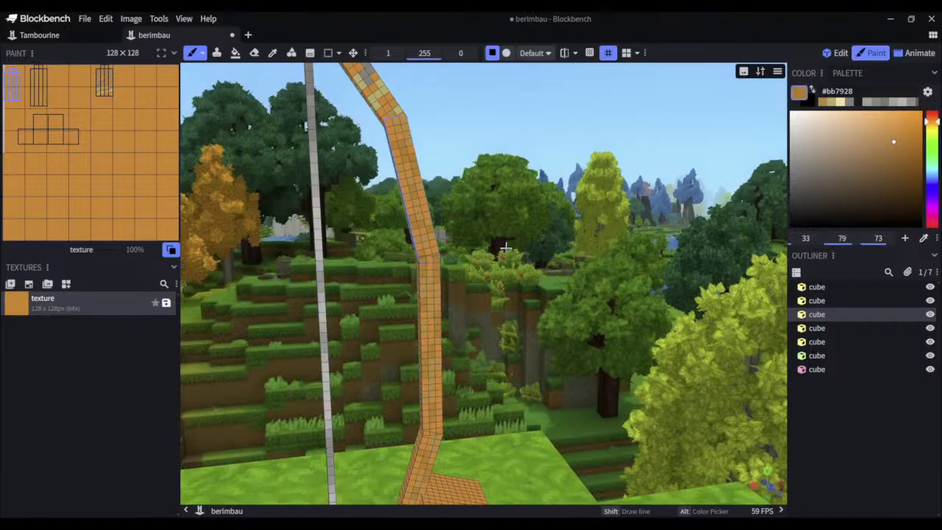
{"action": "left_click", "coordinate": [840, 53]}
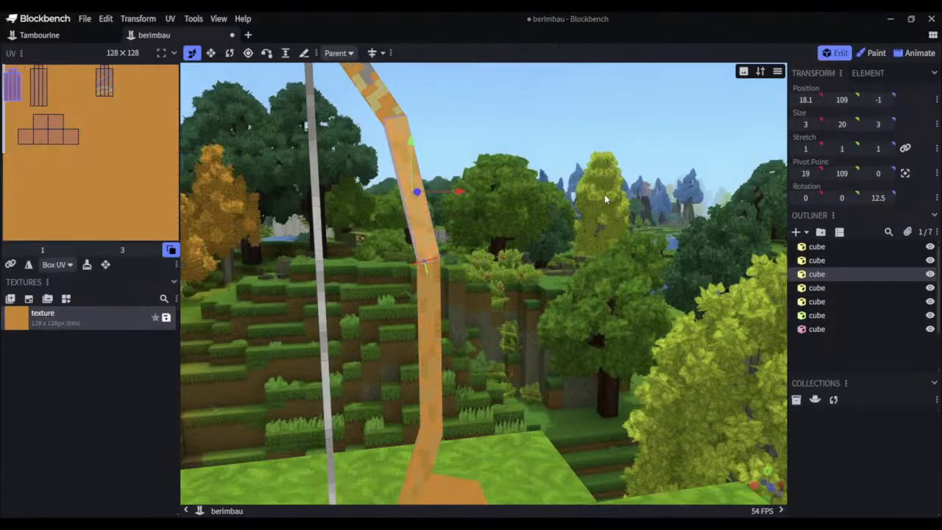
{"action": "left_click", "coordinate": [553, 219]}
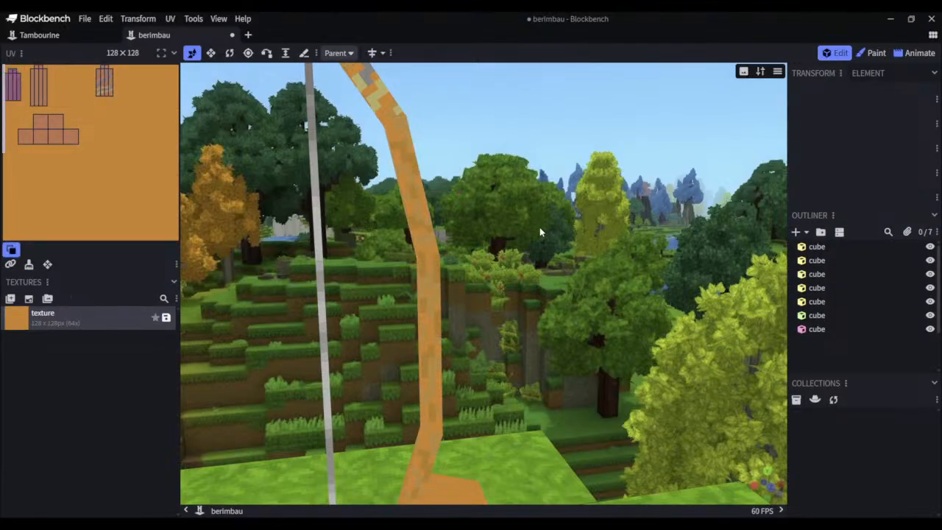
Select the middle bow segment and paint #bb7928 wood grain pixels along its string-facing side
{"action": "left_click_drag", "start_coordinate": [540, 227], "coordinate": [631, 226]}
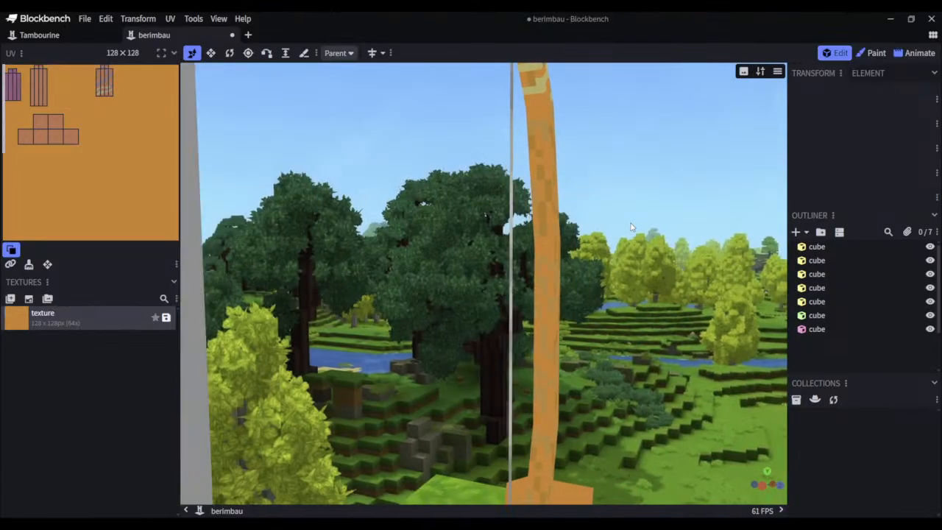
{"action": "left_click", "coordinate": [549, 309]}
{"action": "left_click", "coordinate": [871, 58]}
{"action": "left_click_drag", "start_coordinate": [596, 303], "coordinate": [594, 312]}
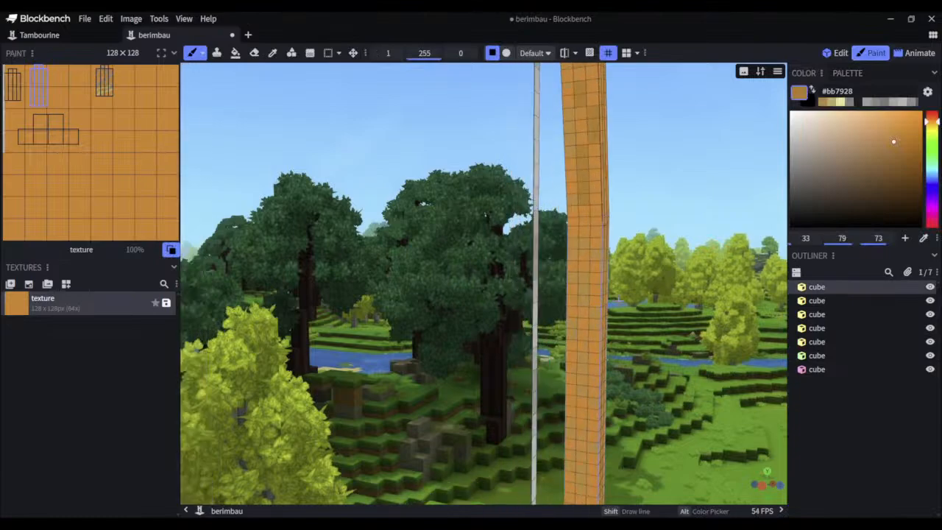
{"action": "right_click_drag", "start_coordinate": [665, 322], "coordinate": [675, 302]}
{"action": "left_click_drag", "start_coordinate": [675, 302], "coordinate": [557, 347]}
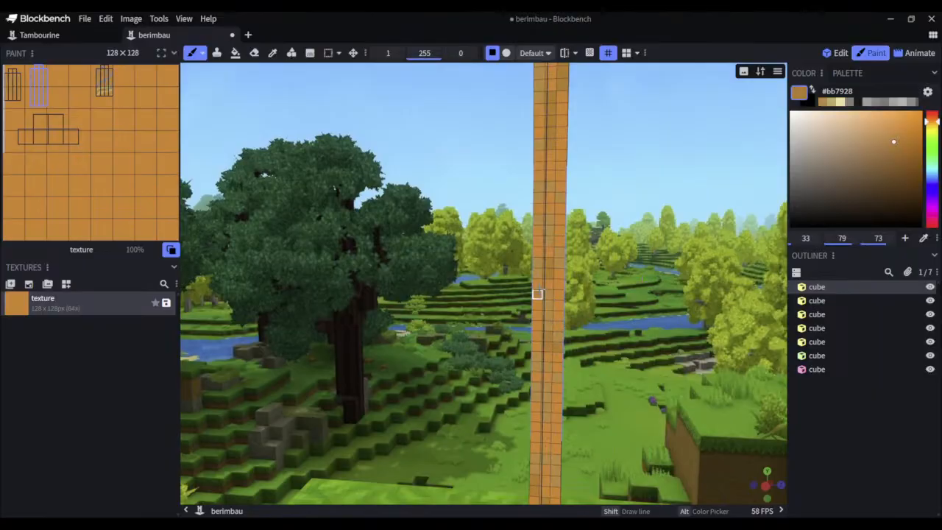
{"action": "scroll", "coordinate": [607, 304], "scroll_direction": "up", "scroll_amount": 6}
{"action": "left_click_drag", "start_coordinate": [681, 312], "coordinate": [580, 283]}
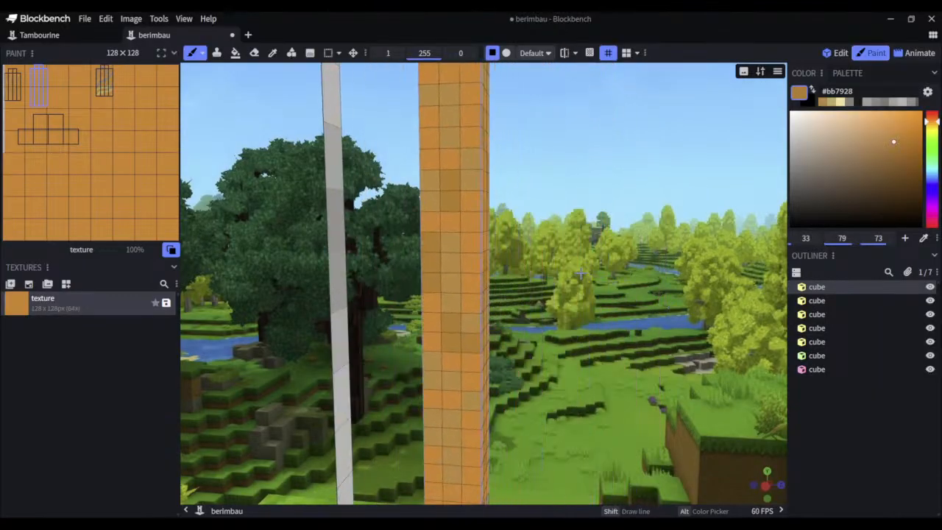
{"action": "scroll", "coordinate": [580, 282], "scroll_direction": "down", "scroll_amount": 8}
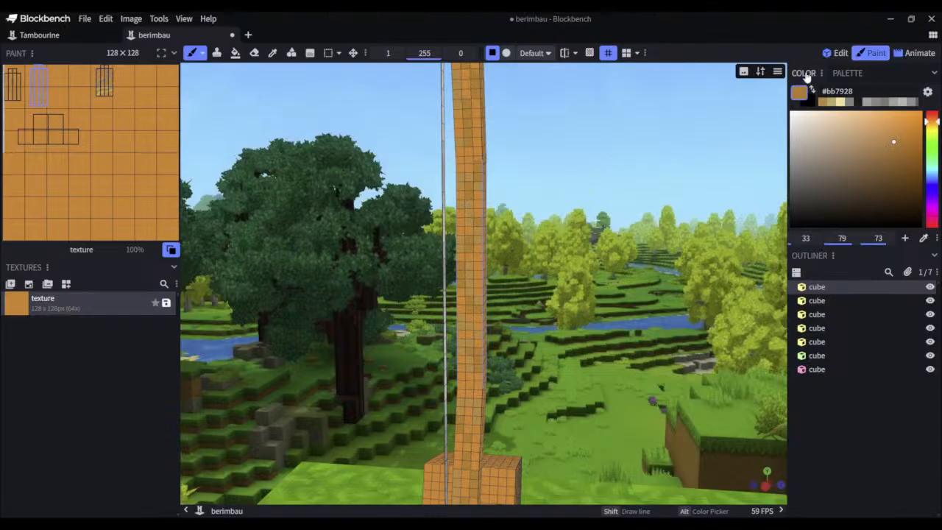
{"action": "left_click", "coordinate": [836, 54]}
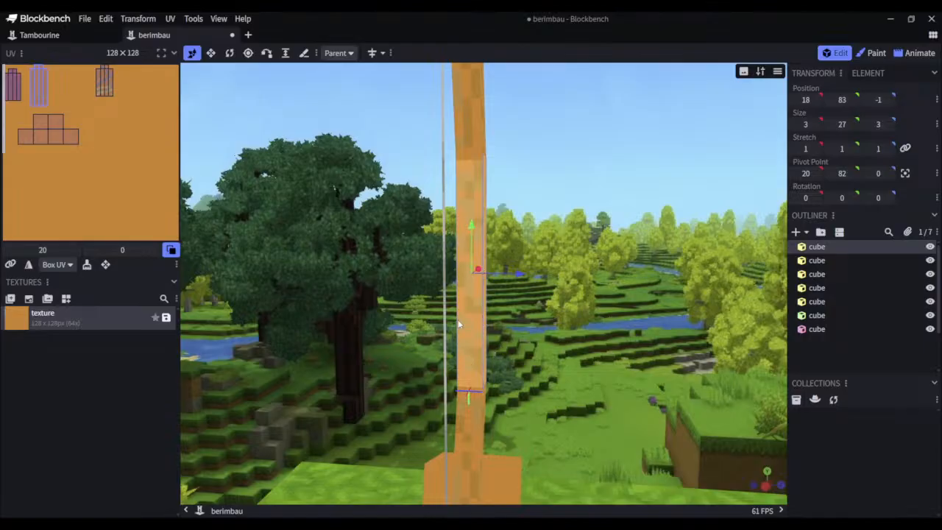
{"action": "left_click", "coordinate": [873, 54]}
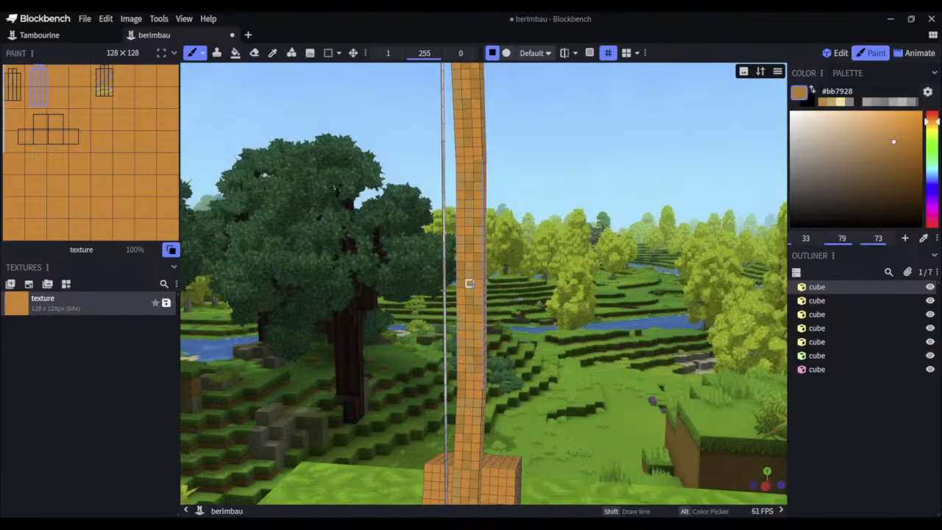
Paint #bb7928 wood grain pixels down the opposite flat side of the middle bow segment
{"action": "left_click", "coordinate": [837, 53]}
{"action": "left_click_drag", "start_coordinate": [604, 279], "coordinate": [600, 333]}
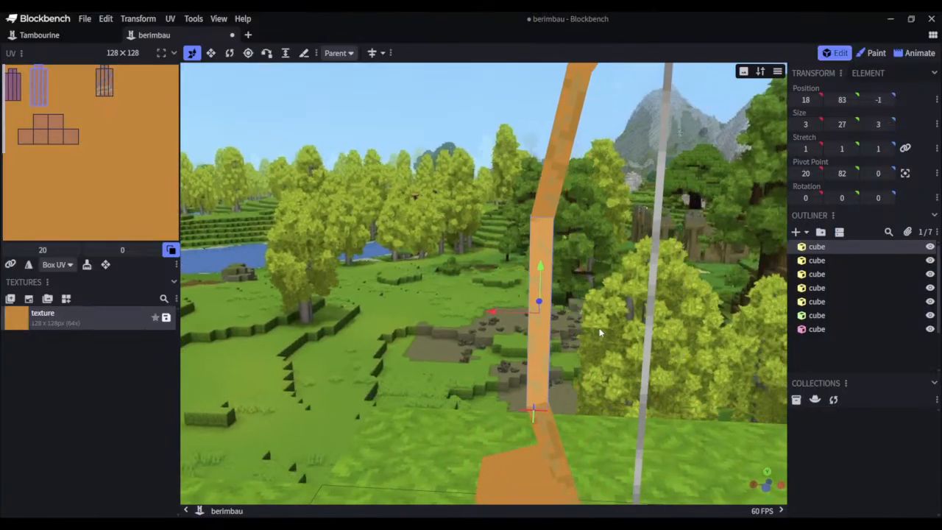
{"action": "left_click", "coordinate": [871, 53]}
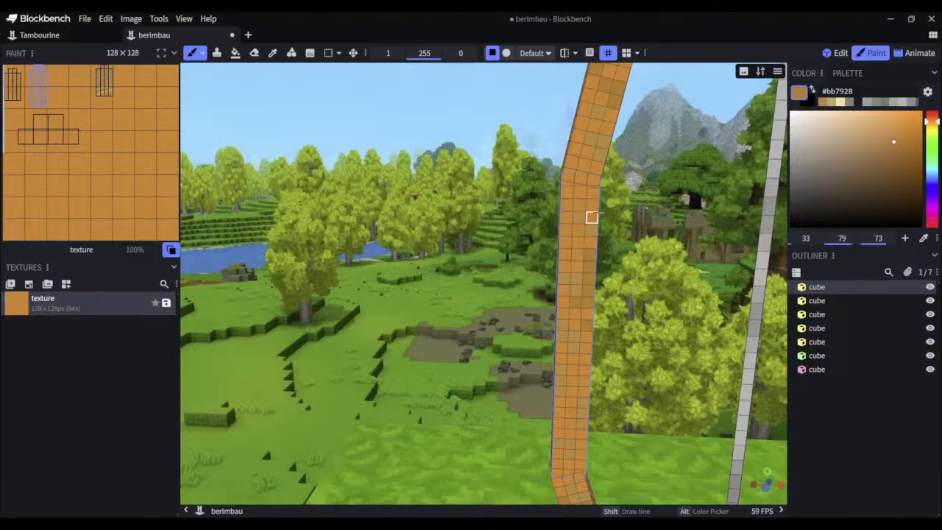
{"action": "left_click", "coordinate": [580, 206]}
{"action": "left_click", "coordinate": [566, 218]}
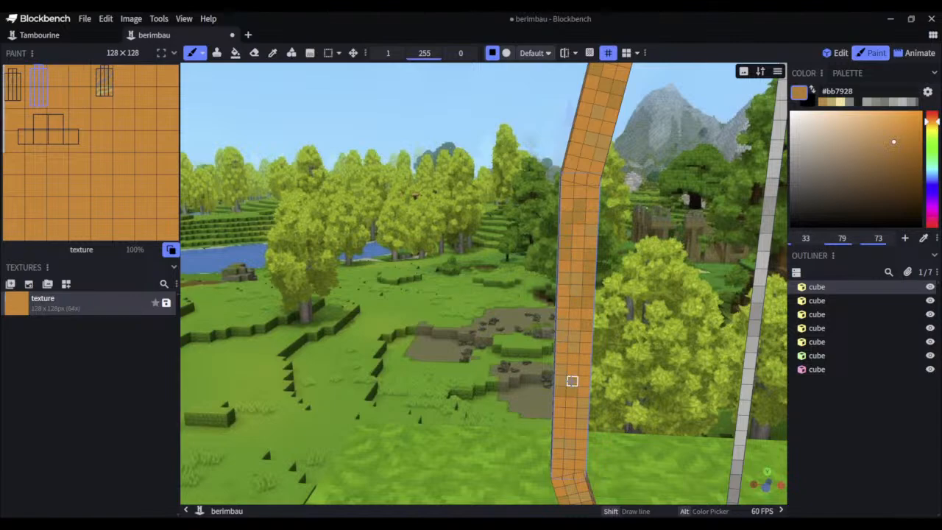
{"action": "right_click_drag", "start_coordinate": [574, 380], "coordinate": [533, 286]}
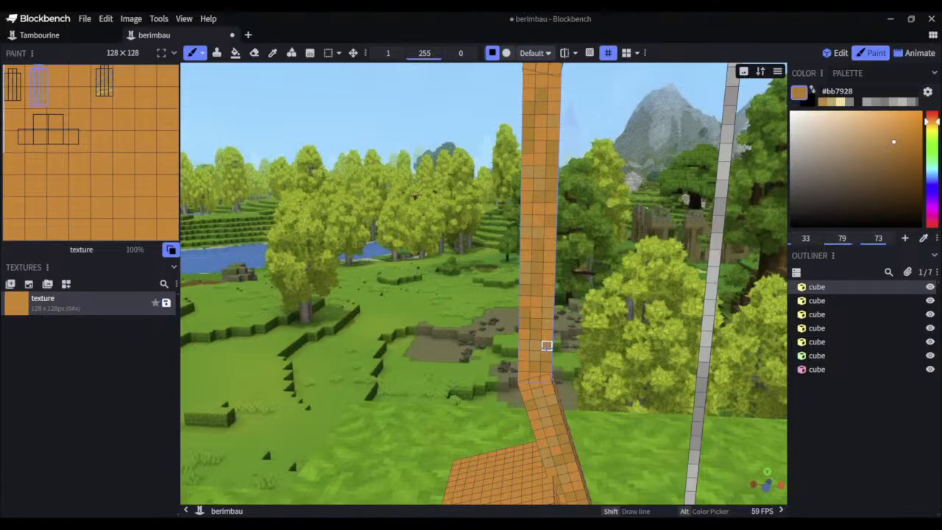
Paint #bb7928 wood grain on the middle segment's outer side, facing away from the string
{"action": "left_click", "coordinate": [836, 52]}
{"action": "left_click_drag", "start_coordinate": [670, 200], "coordinate": [611, 195]}
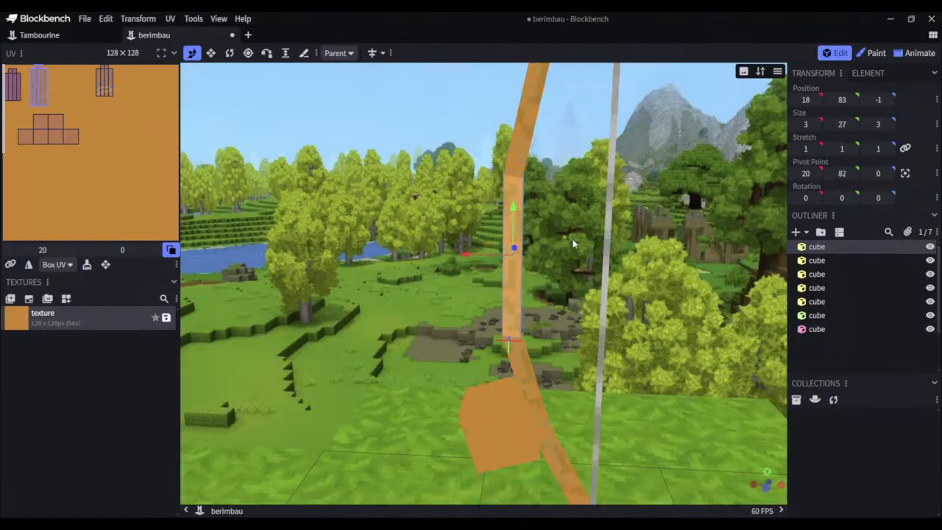
{"action": "scroll", "coordinate": [573, 242], "scroll_direction": "up", "scroll_amount": 2}
{"action": "left_click_drag", "start_coordinate": [570, 240], "coordinate": [590, 255]}
{"action": "left_click", "coordinate": [871, 53]}
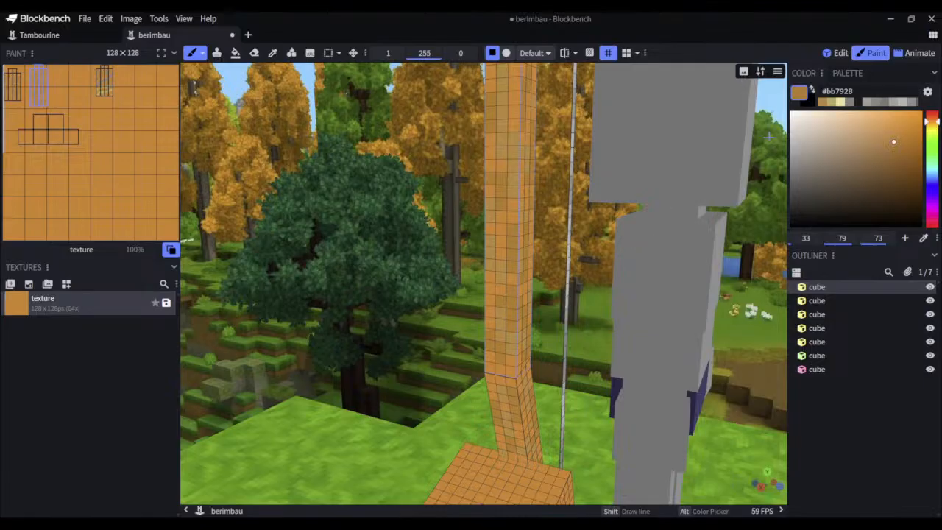
{"action": "left_click", "coordinate": [836, 52]}
{"action": "scroll", "coordinate": [600, 269], "scroll_direction": "down", "scroll_amount": 3}
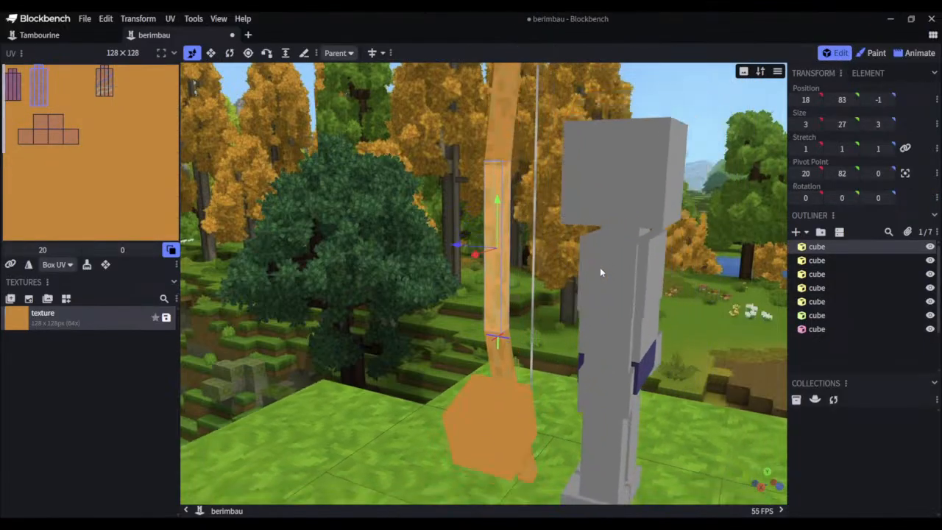
Refine the grain pattern on the middle segment's outer face with colours #c0853d and #bb7928, and check it without the pixel grid
{"action": "left_click_drag", "start_coordinate": [600, 267], "coordinate": [557, 262]}
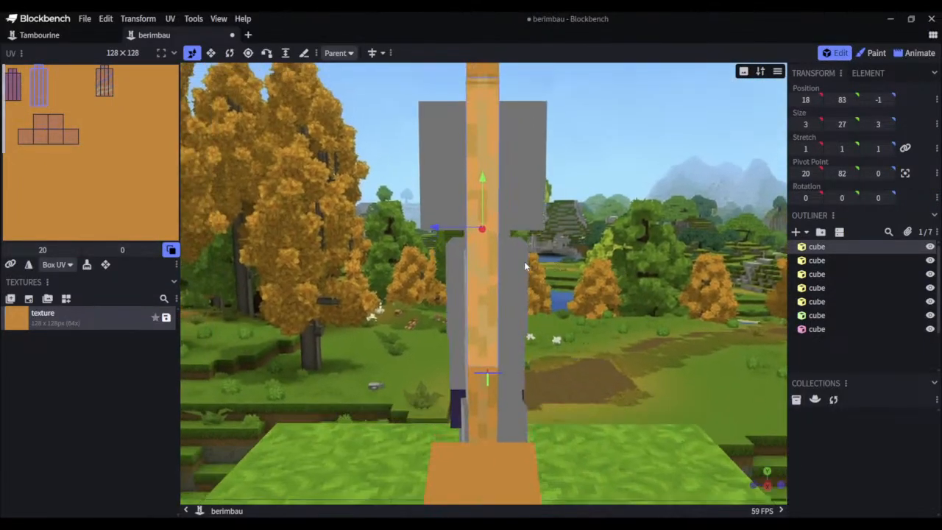
{"action": "left_click", "coordinate": [872, 52]}
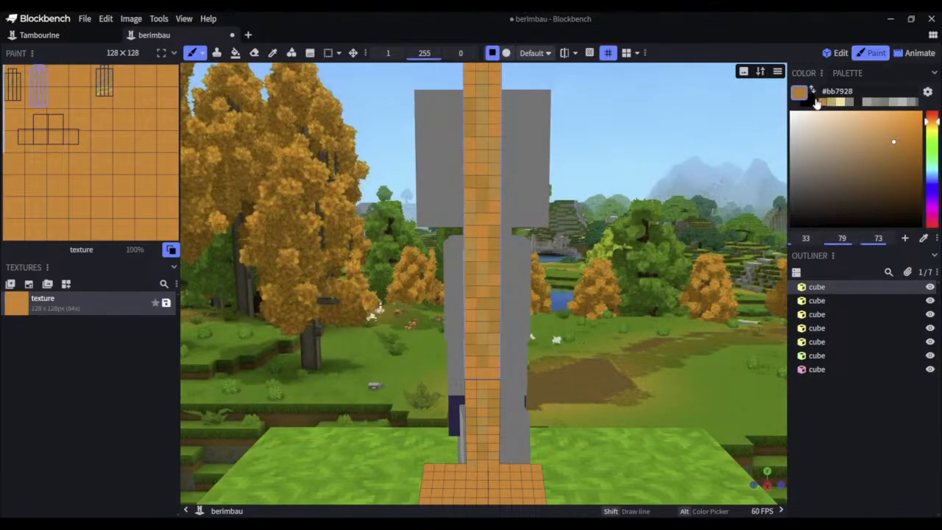
{"action": "left_click", "coordinate": [823, 102]}
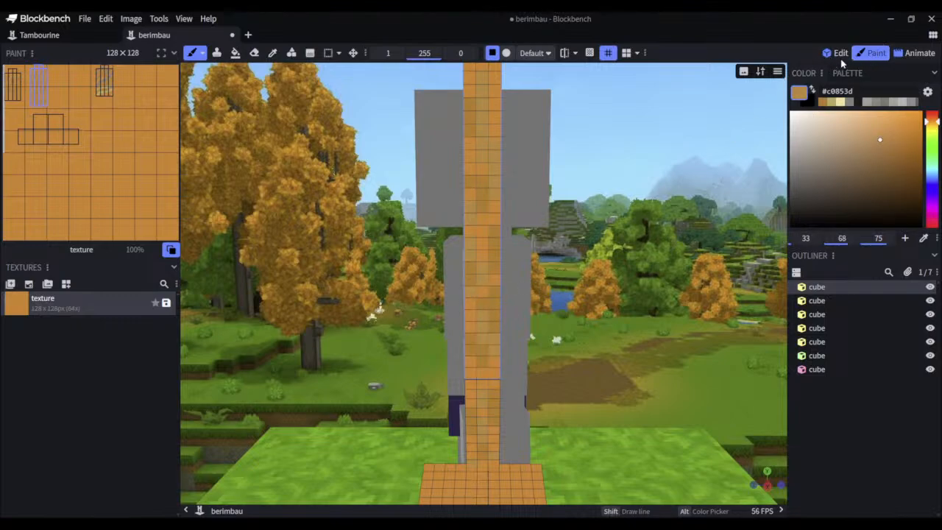
{"action": "left_click", "coordinate": [819, 103]}
{"action": "left_click", "coordinate": [837, 53]}
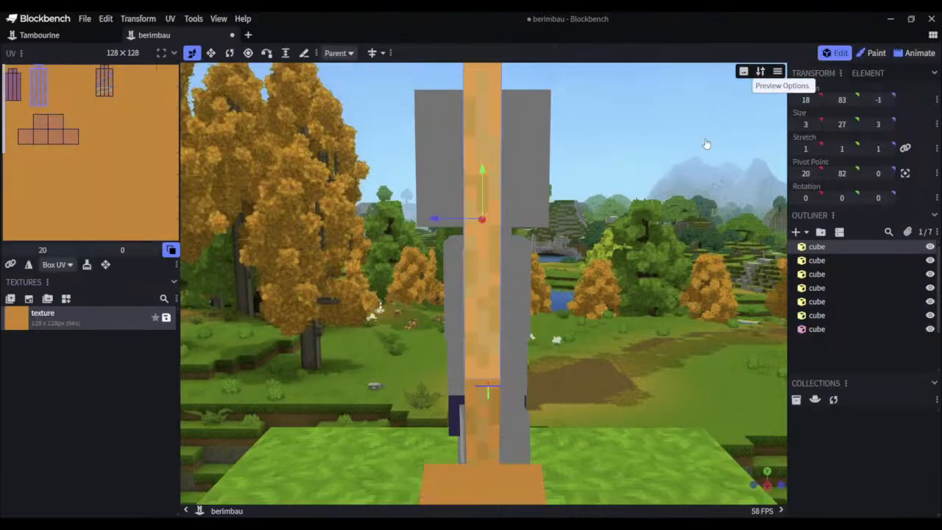
{"action": "scroll", "coordinate": [659, 185], "scroll_direction": "down", "scroll_amount": 2}
{"action": "scroll", "coordinate": [627, 197], "scroll_direction": "up", "scroll_amount": 2}
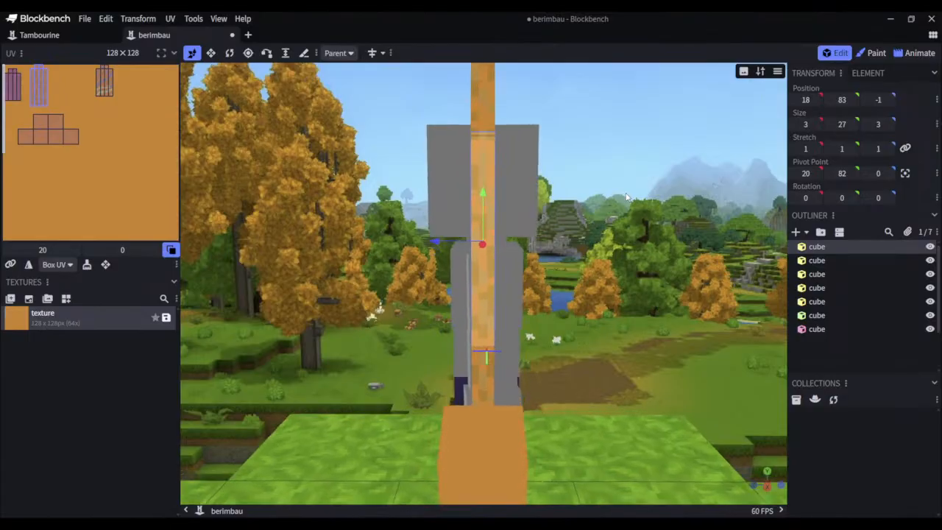
{"action": "left_click", "coordinate": [872, 53]}
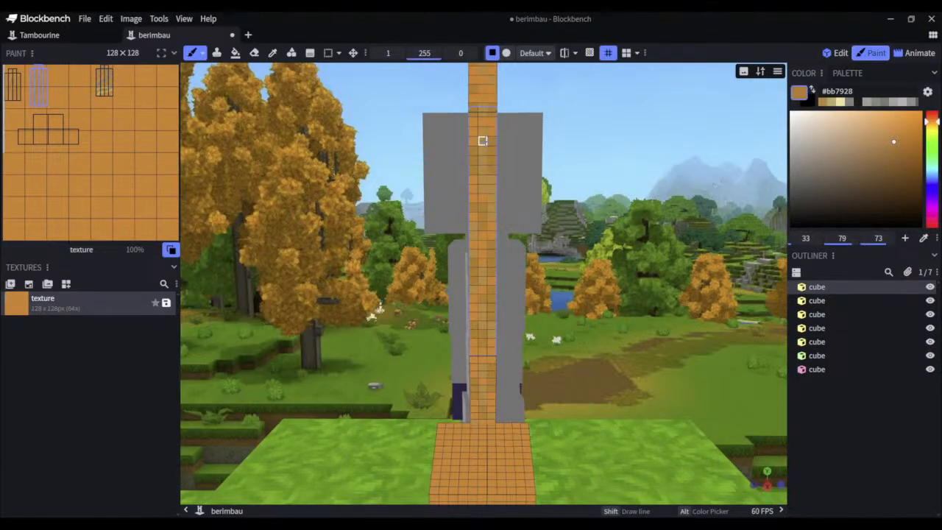
{"action": "left_click", "coordinate": [835, 53]}
{"action": "scroll", "coordinate": [601, 184], "scroll_direction": "down", "scroll_amount": 2}
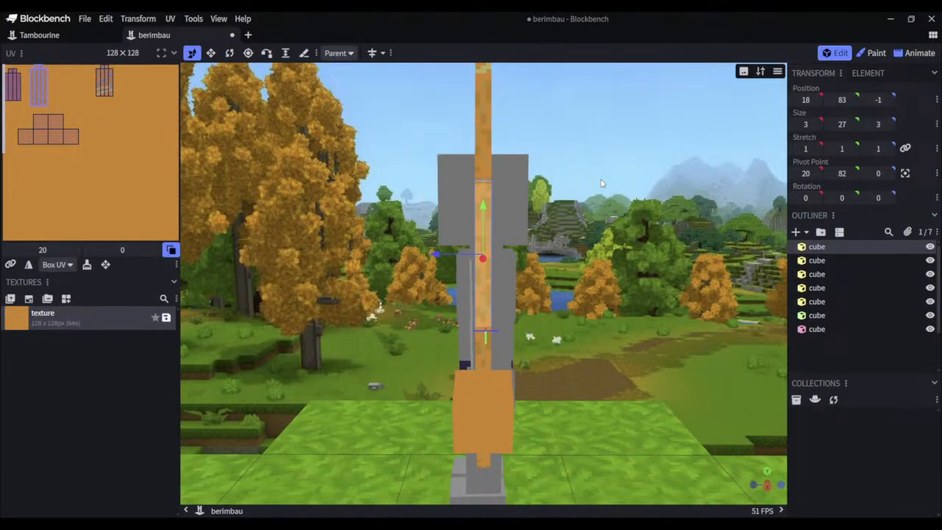
Touch up the grain on the middle segment's flat side with colour #c0853d and check the result without the pixel grid
{"action": "left_click_drag", "start_coordinate": [601, 183], "coordinate": [446, 237]}
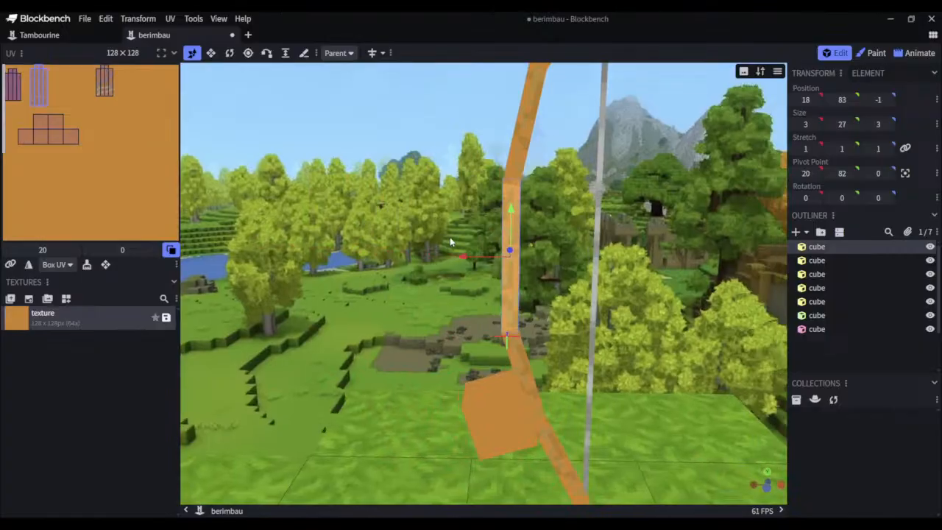
{"action": "left_click", "coordinate": [875, 53]}
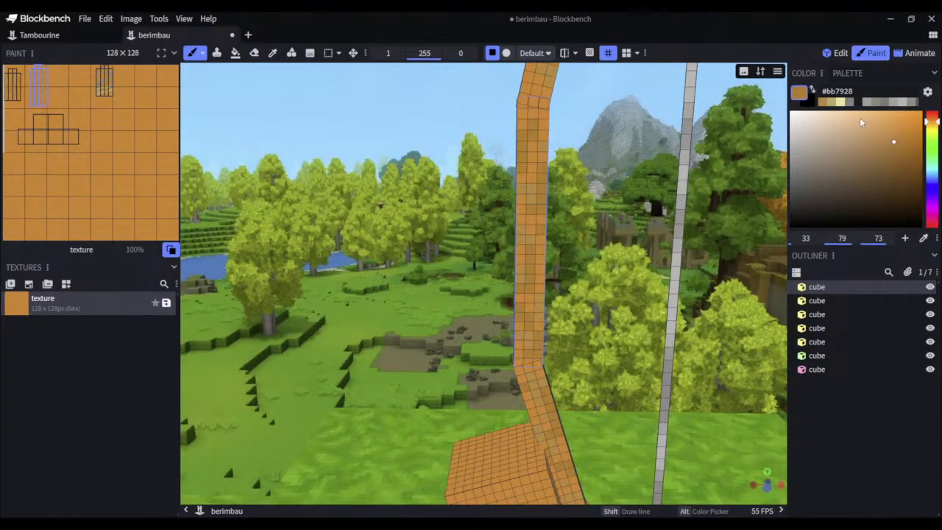
{"action": "left_click", "coordinate": [880, 139]}
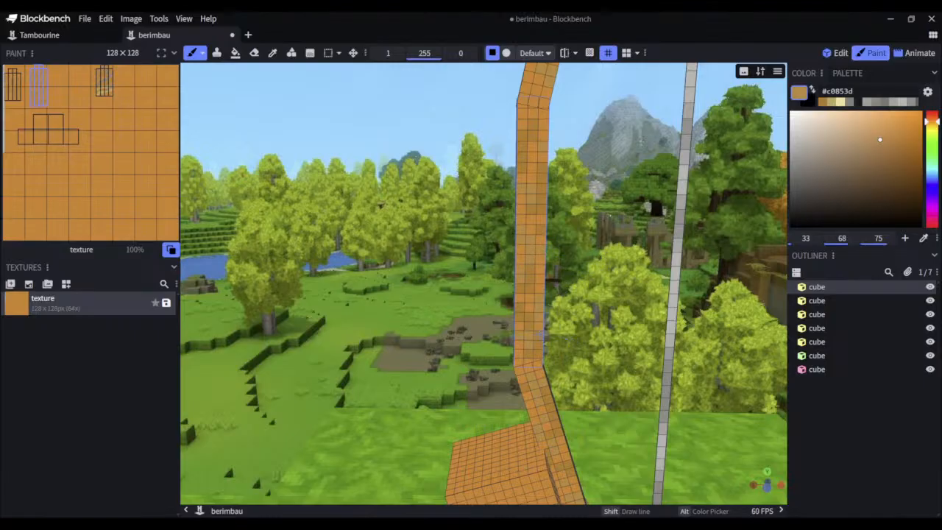
{"action": "left_click", "coordinate": [836, 53]}
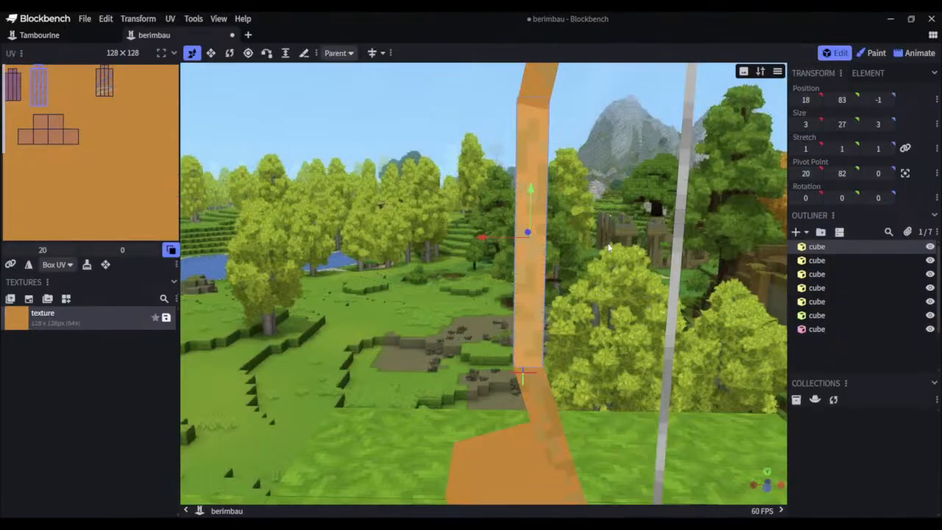
Deselect the middle bow segment and review the whole berimbau's wood grain from both sides
{"action": "scroll", "coordinate": [608, 244], "scroll_direction": "down", "scroll_amount": 4}
{"action": "left_click_drag", "start_coordinate": [590, 244], "coordinate": [886, 232]}
{"action": "left_click_drag", "start_coordinate": [716, 234], "coordinate": [579, 251]}
{"action": "scroll", "coordinate": [737, 257], "scroll_direction": "down", "scroll_amount": 3}
{"action": "left_click", "coordinate": [635, 270]}
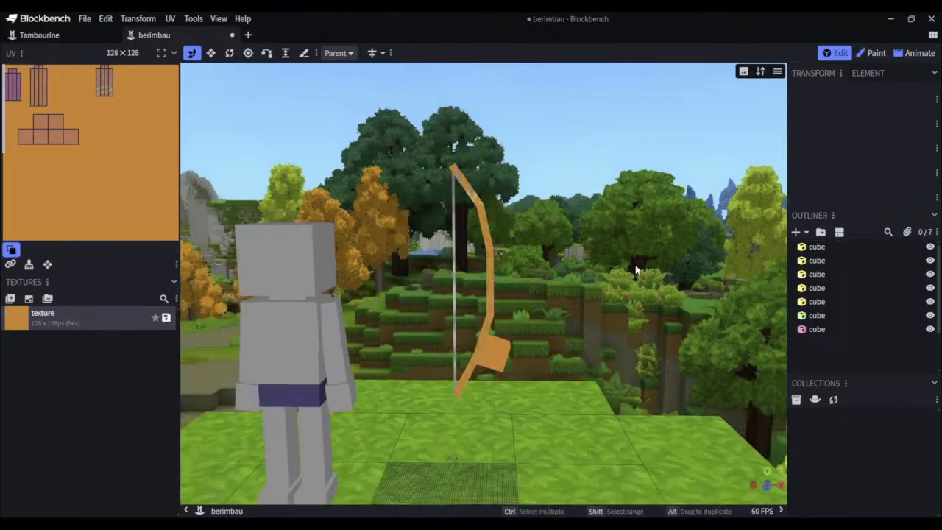
{"action": "left_click_drag", "start_coordinate": [636, 269], "coordinate": [410, 282]}
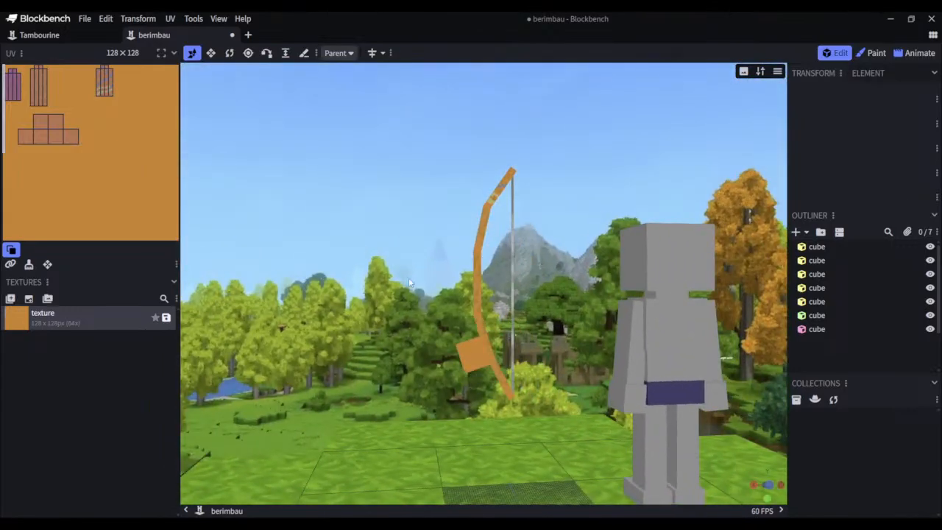
Select the bow segment that holds the gourd cube and examine its grain and its joints with the neighbouring segments
{"action": "left_click", "coordinate": [487, 342]}
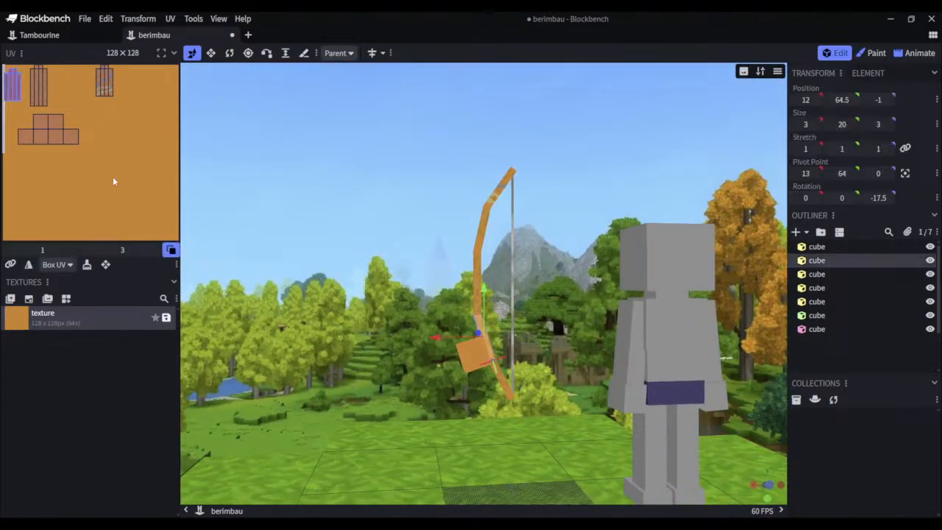
{"action": "left_click_drag", "start_coordinate": [14, 87], "coordinate": [16, 89]}
{"action": "right_click", "coordinate": [12, 83]}
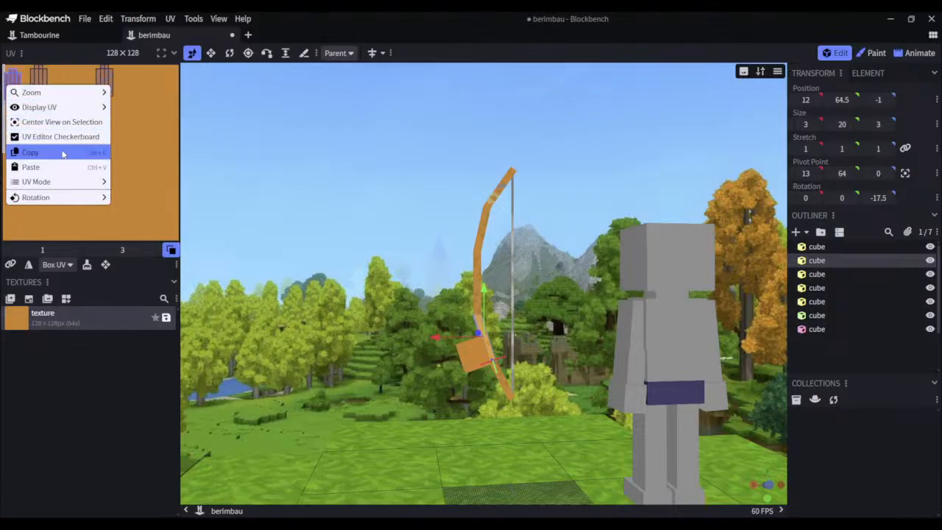
{"action": "left_click", "coordinate": [160, 152]}
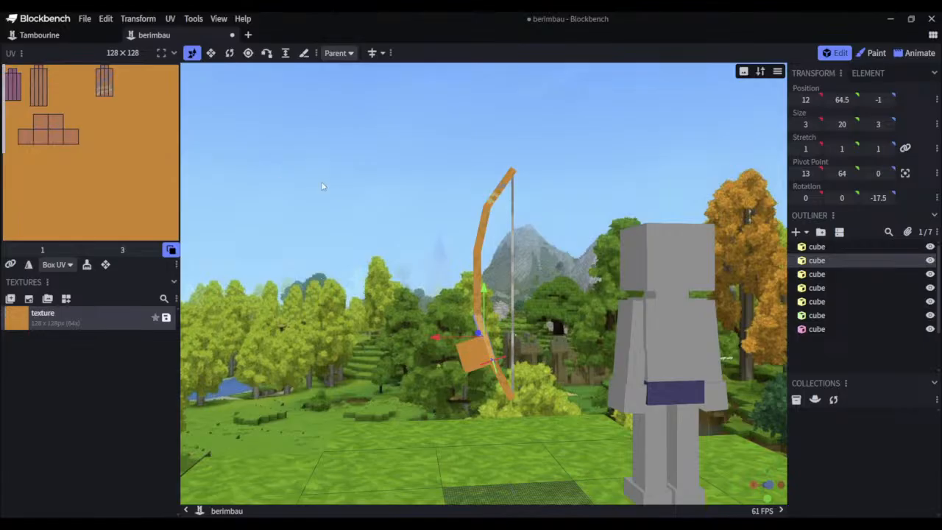
{"action": "left_click_drag", "start_coordinate": [376, 206], "coordinate": [213, 232]}
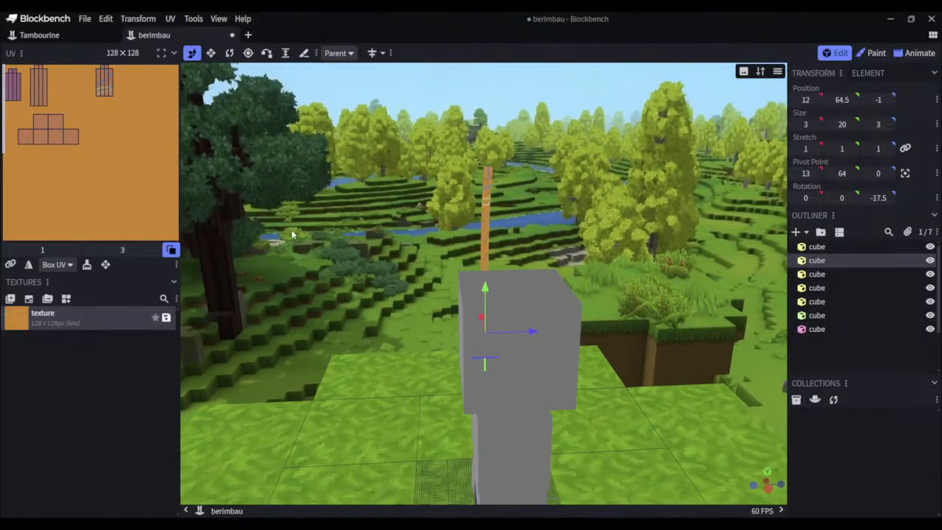
{"action": "scroll", "coordinate": [403, 228], "scroll_direction": "up", "scroll_amount": 4}
{"action": "scroll", "coordinate": [405, 225], "scroll_direction": "up", "scroll_amount": 5}
{"action": "mouse_move", "coordinate": [582, 225]}
{"action": "right_mouse_down"}
{"action": "mouse_move", "coordinate": [501, 138]}
{"action": "mouse_move", "coordinate": [508, 55]}
{"action": "right_mouse_up"}
{"action": "scroll", "coordinate": [554, 211], "scroll_direction": "up", "scroll_amount": 3}
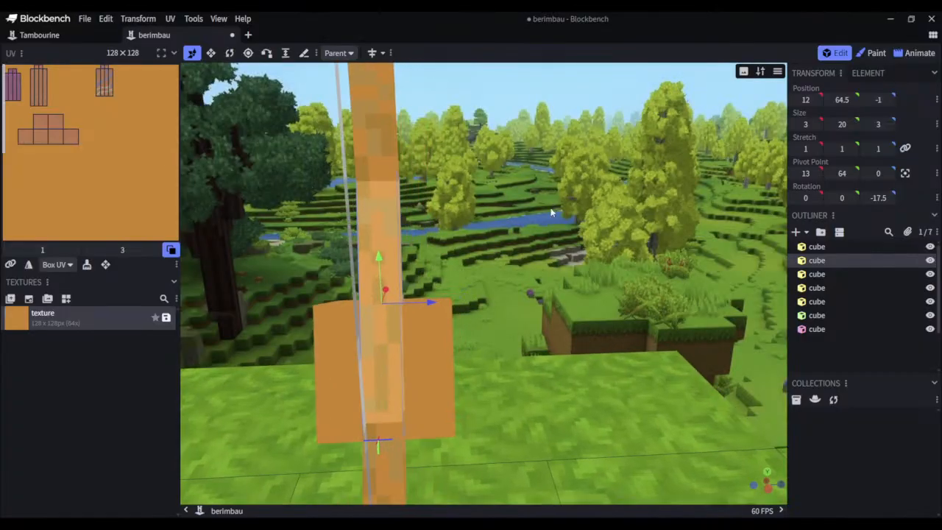
{"action": "right_click_drag", "start_coordinate": [540, 258], "coordinate": [521, 207]}
{"action": "left_click_drag", "start_coordinate": [505, 250], "coordinate": [468, 262]}
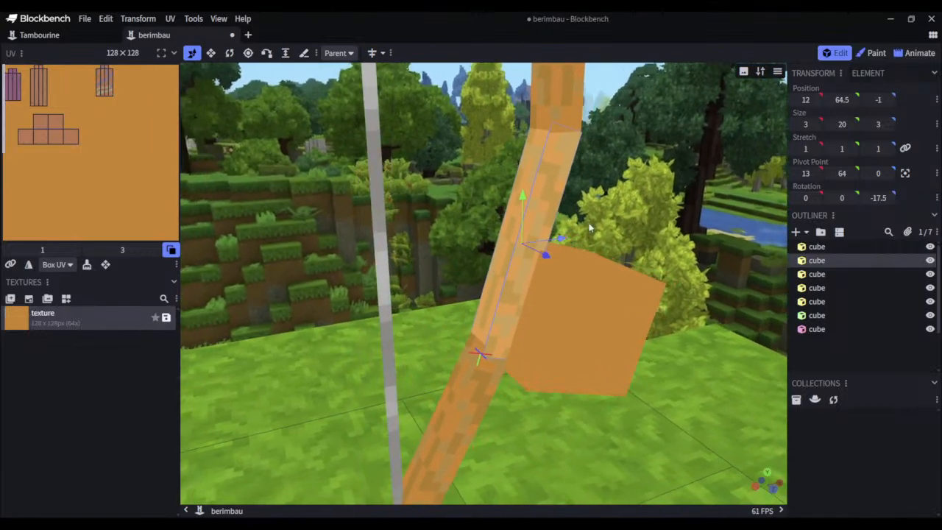
{"action": "left_click_drag", "start_coordinate": [589, 229], "coordinate": [562, 221]}
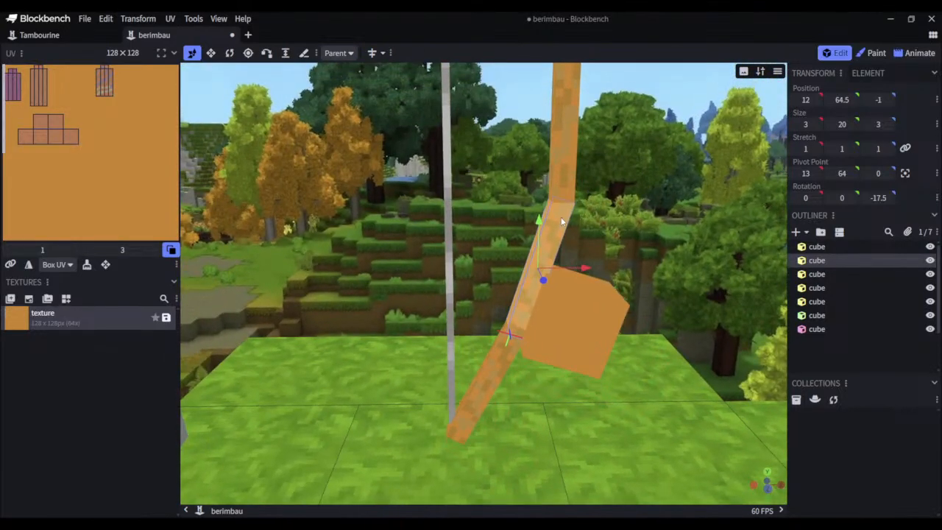
Set the X and Z stretch of the segment just below the middle one to 0.99, then deselect it
{"action": "left_click", "coordinate": [806, 148]}
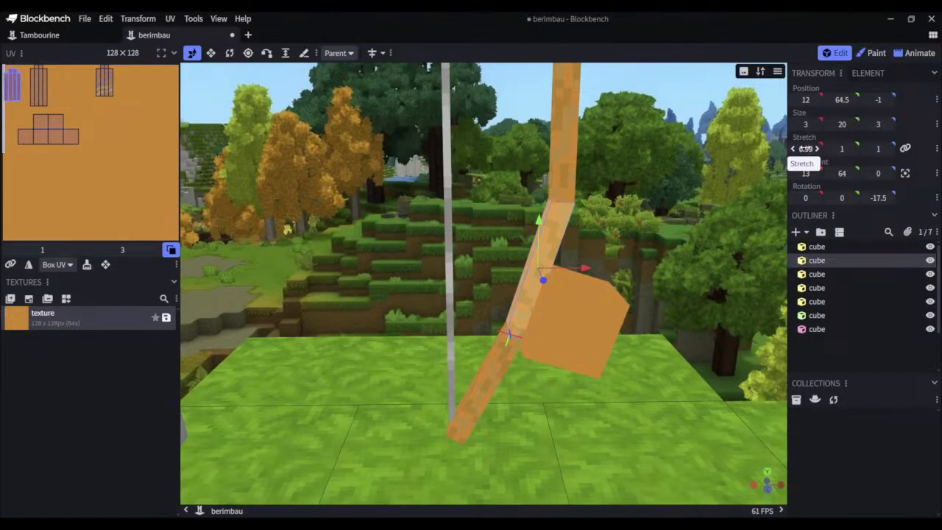
{"action": "key", "text": "Return"}
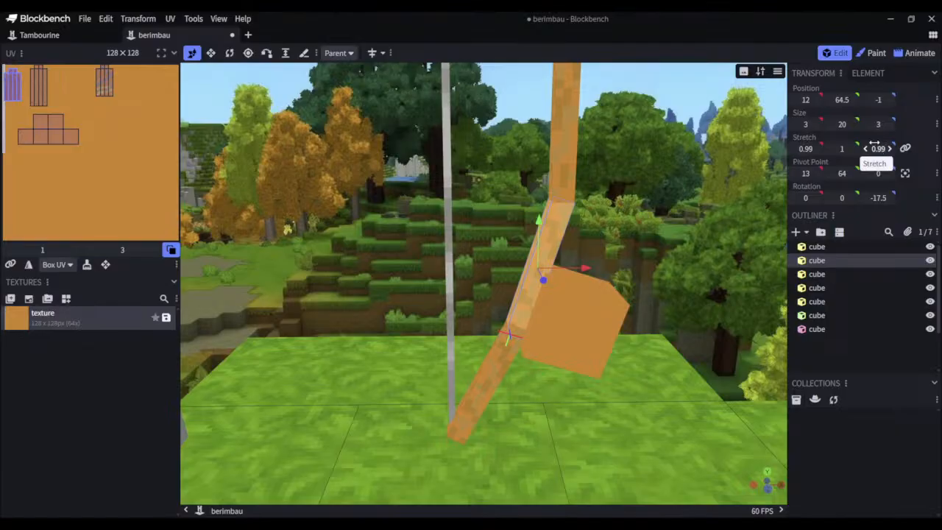
{"action": "left_click_drag", "start_coordinate": [648, 203], "coordinate": [662, 185]}
{"action": "left_click", "coordinate": [535, 259]}
{"action": "left_click_drag", "start_coordinate": [607, 210], "coordinate": [531, 187]}
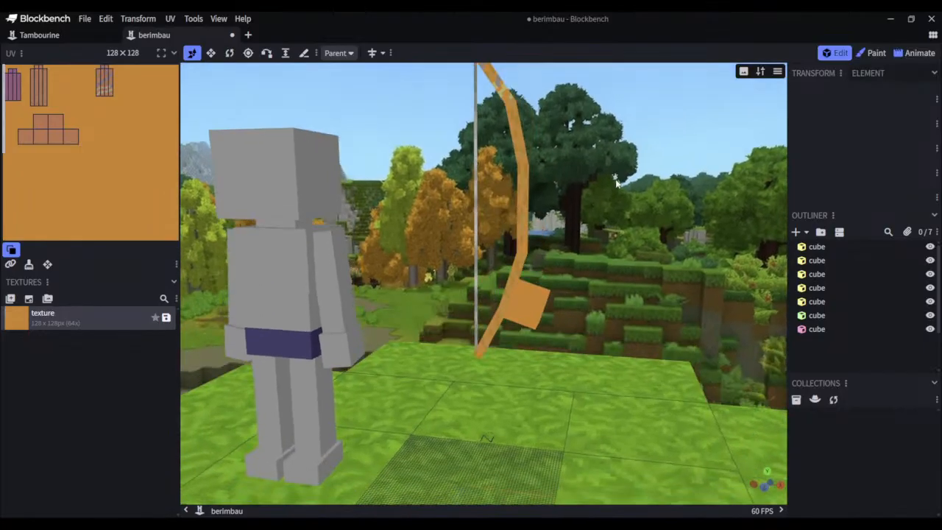
Set the X and Z stretch of the segment just above the middle one to 0.99
{"action": "left_click", "coordinate": [527, 187]}
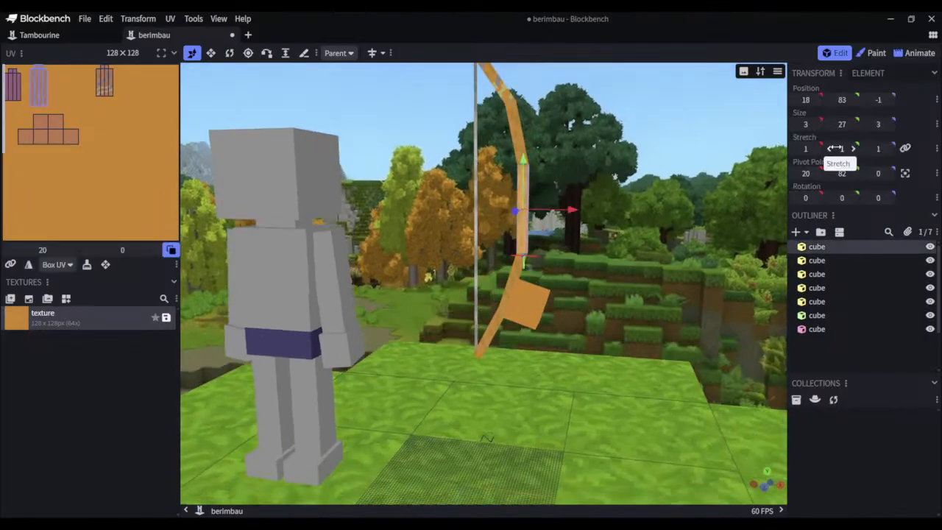
{"action": "left_click_drag", "start_coordinate": [651, 154], "coordinate": [534, 121]}
{"action": "left_click", "coordinate": [520, 130]}
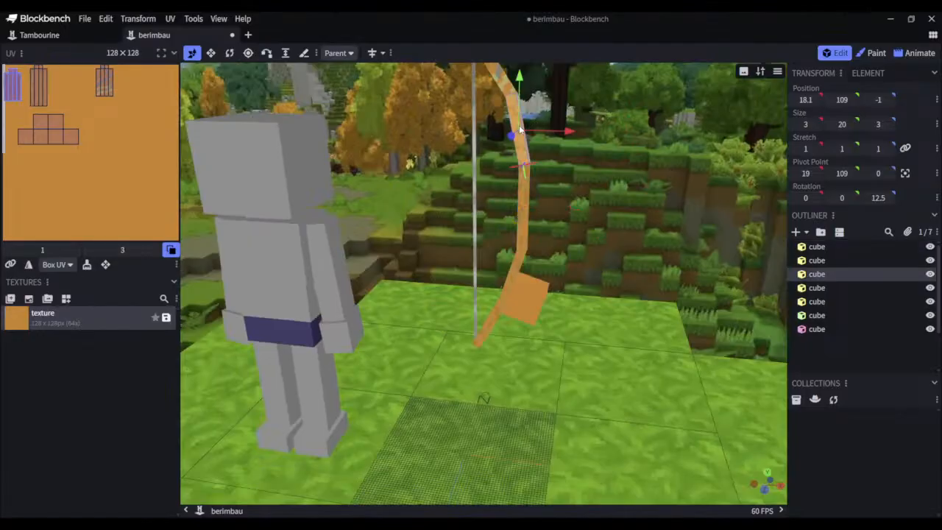
{"action": "left_click", "coordinate": [500, 81]}
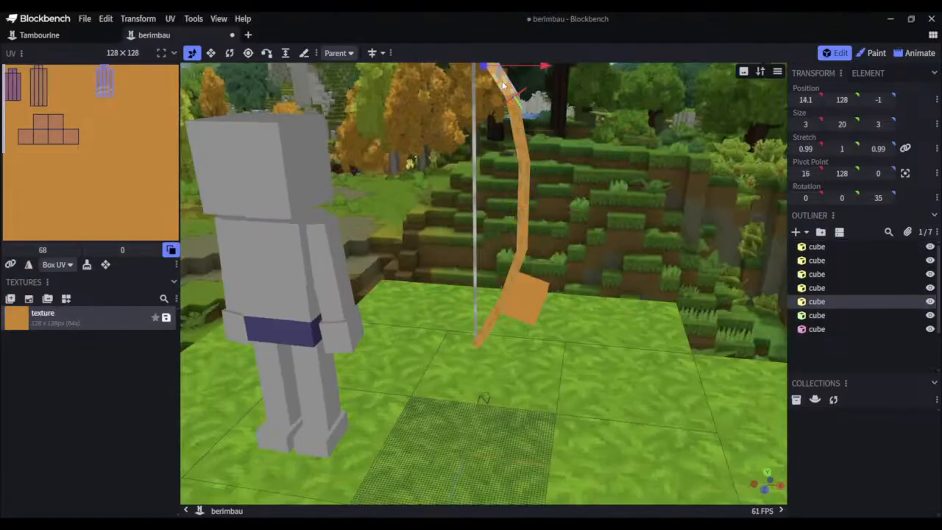
{"action": "left_click", "coordinate": [517, 123]}
{"action": "left_click_drag", "start_coordinate": [581, 147], "coordinate": [552, 189]}
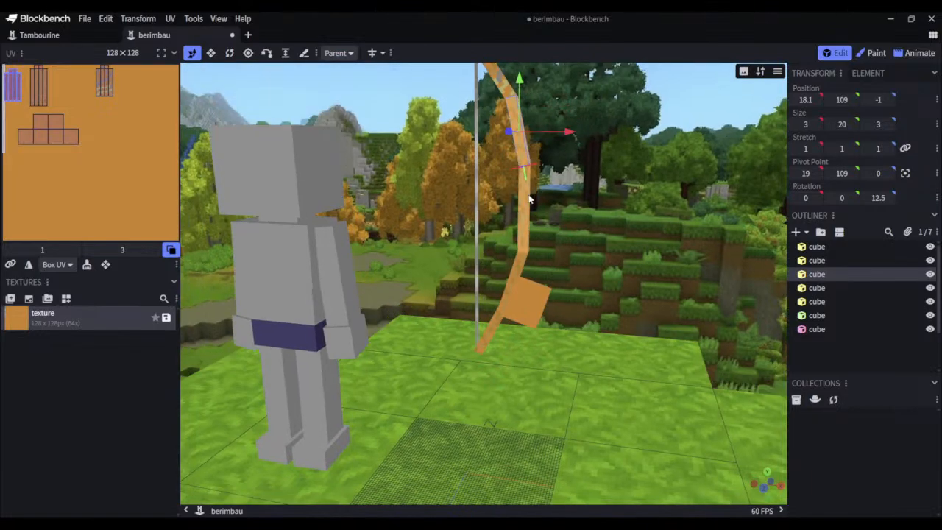
{"action": "left_click", "coordinate": [806, 148]}
{"action": "type", "text": "0.99"}
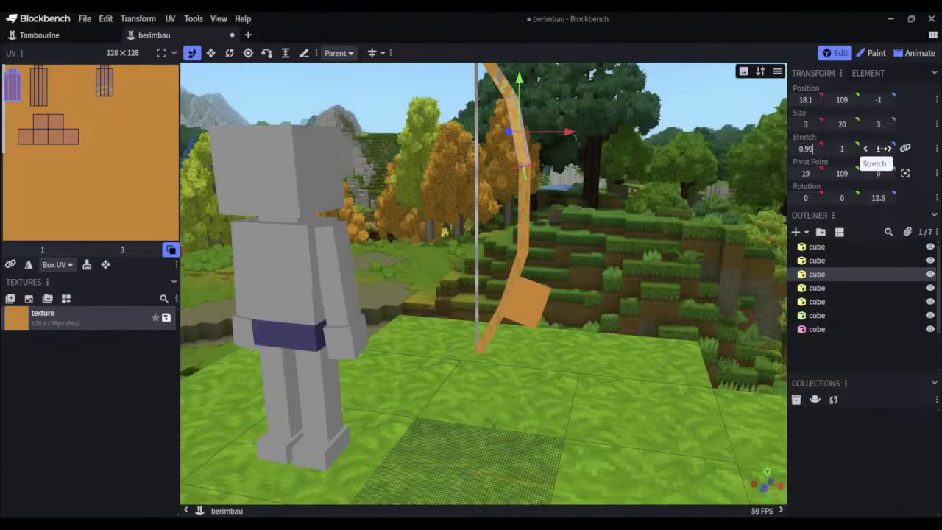
{"action": "left_click", "coordinate": [876, 148]}
{"action": "type", "text": "0.99"}
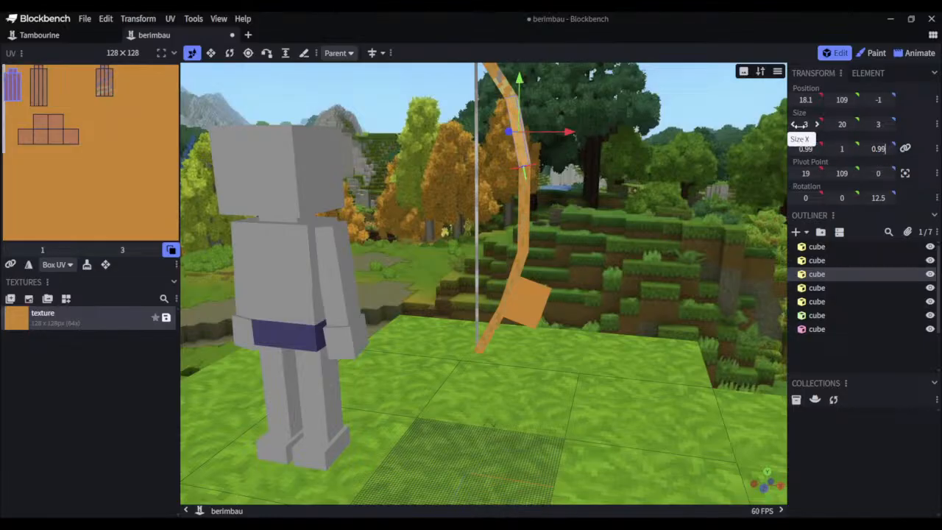
{"action": "key", "text": "Return"}
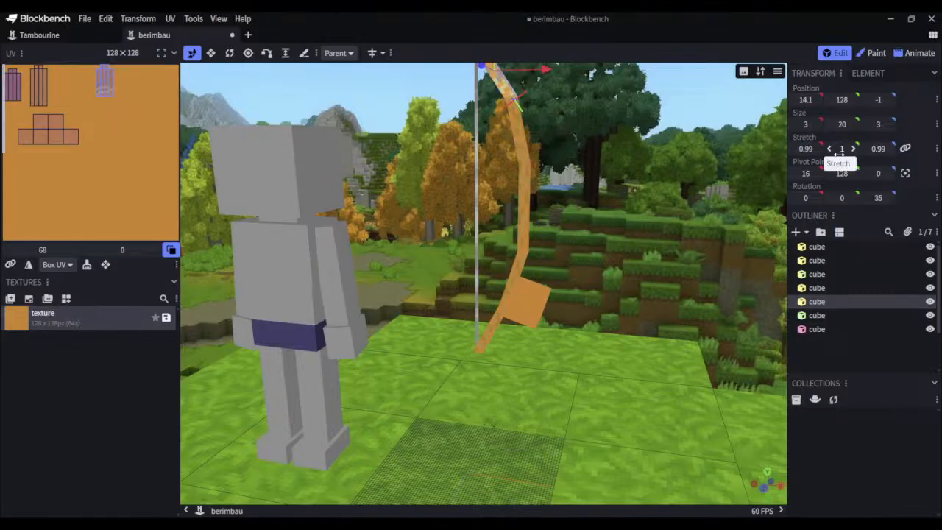
Reset the topmost bow segment's X and Z stretch to 1, then deselect it
{"action": "left_click", "coordinate": [809, 149]}
{"action": "type", "text": "1"}
{"action": "left_click", "coordinate": [879, 148]}
{"action": "type", "text": "1"}
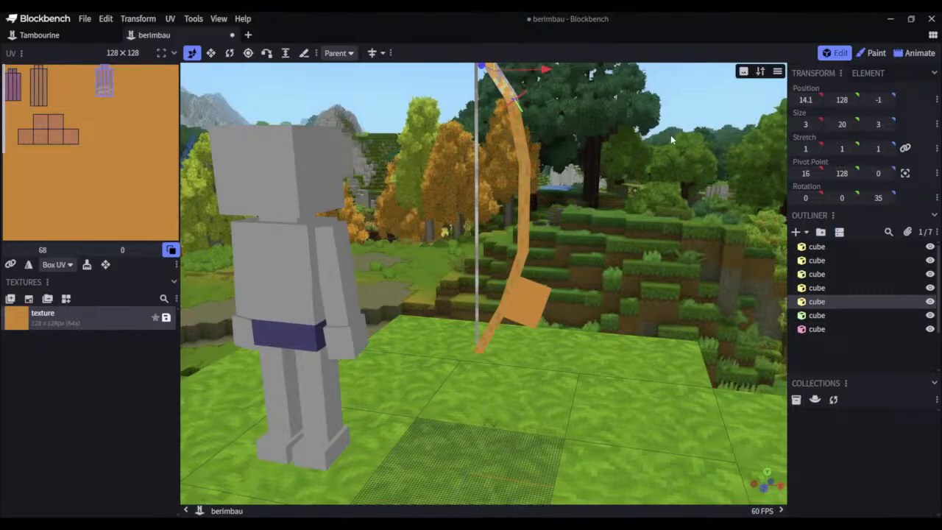
{"action": "left_click_drag", "start_coordinate": [623, 148], "coordinate": [662, 134]}
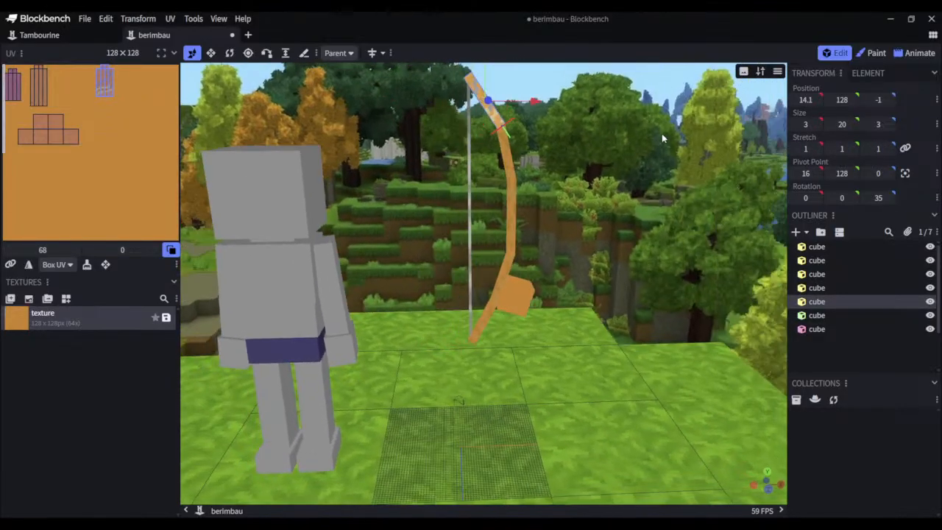
{"action": "right_click", "coordinate": [638, 131]}
{"action": "left_click", "coordinate": [552, 130]}
{"action": "left_click_drag", "start_coordinate": [552, 131], "coordinate": [547, 130]}
{"action": "left_click", "coordinate": [635, 122]}
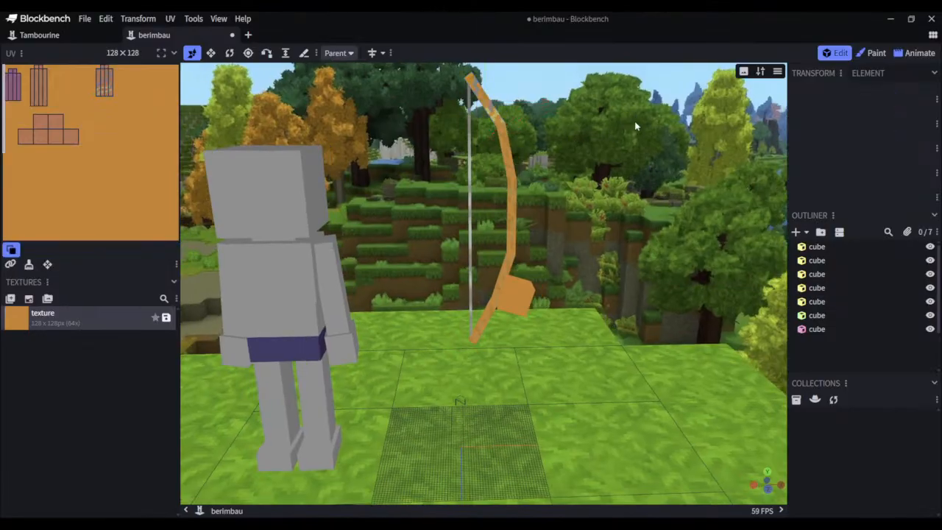
Select the gourd cube on the lower part of the bow and switch to painting mode
{"action": "left_click_drag", "start_coordinate": [654, 158], "coordinate": [543, 257]}
{"action": "left_click", "coordinate": [540, 298]}
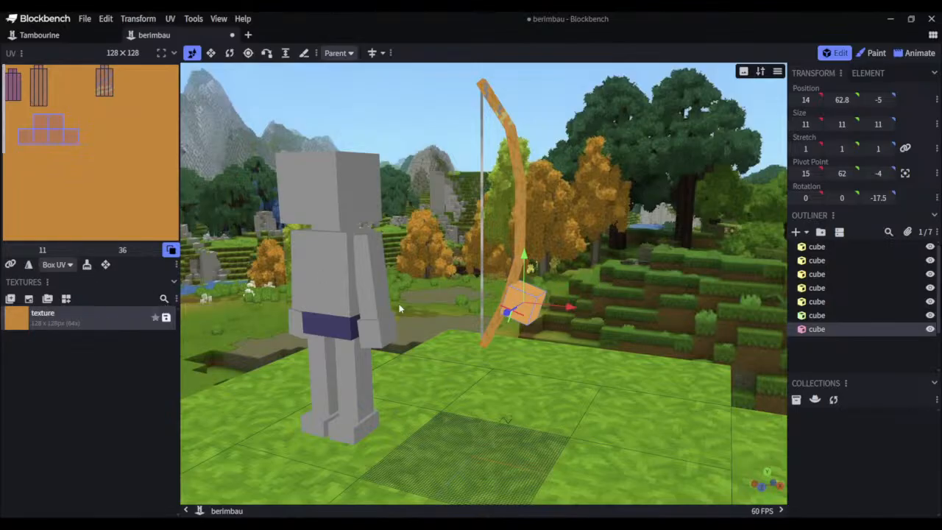
{"action": "mouse_move", "coordinate": [657, 243]}
{"action": "left_mouse_down"}
{"action": "mouse_move", "coordinate": [658, 252]}
{"action": "mouse_move", "coordinate": [726, 237]}
{"action": "mouse_move", "coordinate": [641, 237]}
{"action": "left_mouse_up"}
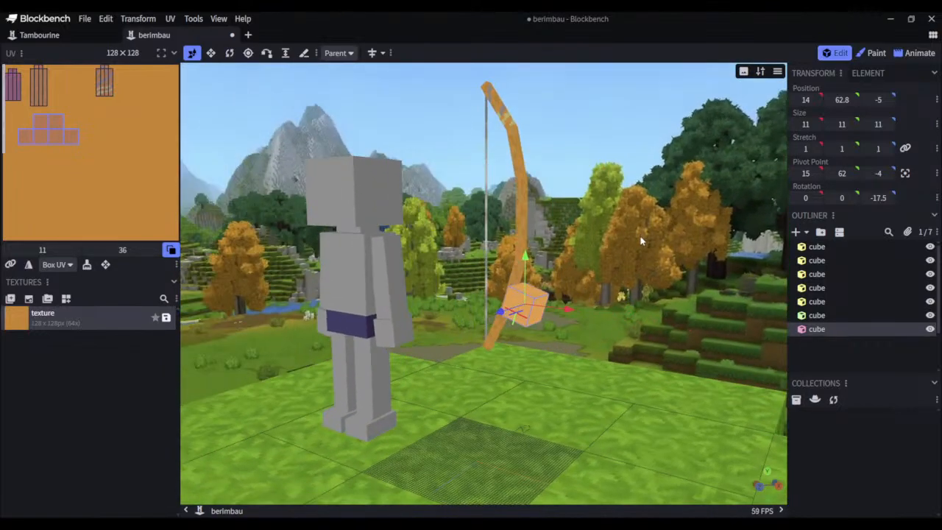
{"action": "mouse_move", "coordinate": [645, 272]}
{"action": "left_mouse_down"}
{"action": "mouse_move", "coordinate": [654, 264]}
{"action": "mouse_move", "coordinate": [725, 280]}
{"action": "left_mouse_up"}
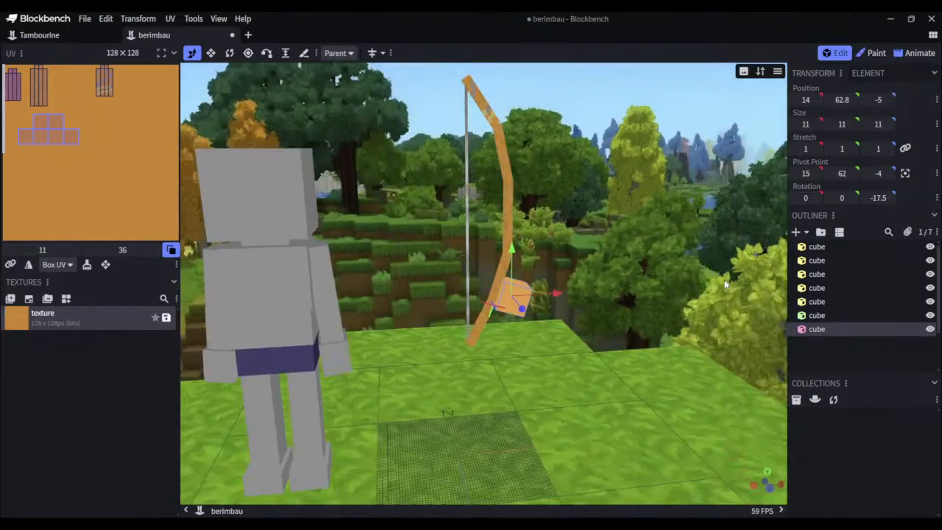
{"action": "left_click", "coordinate": [873, 54]}
Try out browns #9d631c and #9d5a1c and orange #e48227 for pixels on the gourd cube's flat side face
{"action": "mouse_move", "coordinate": [885, 150]}
{"action": "left_mouse_down"}
{"action": "mouse_move", "coordinate": [883, 139]}
{"action": "mouse_move", "coordinate": [898, 168]}
{"action": "mouse_move", "coordinate": [899, 156]}
{"action": "left_mouse_up"}
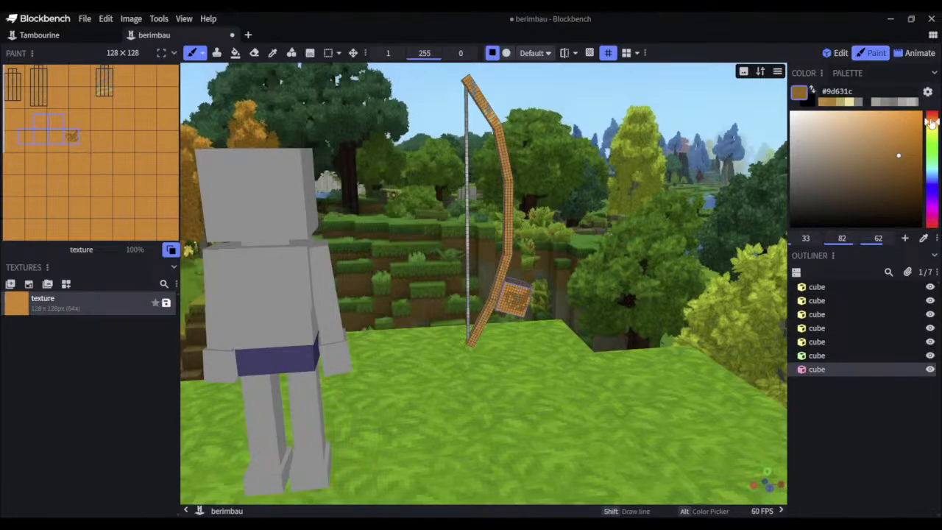
{"action": "left_click_drag", "start_coordinate": [931, 122], "coordinate": [930, 124]}
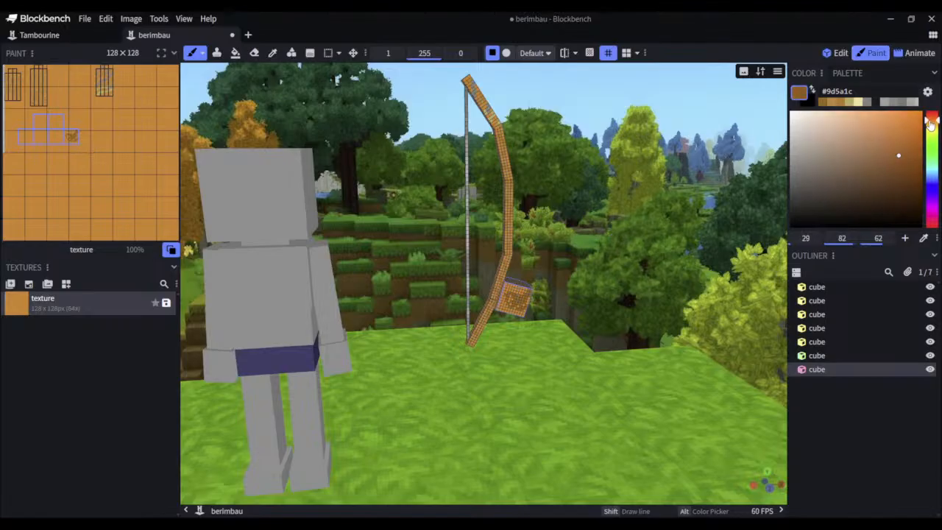
{"action": "left_click", "coordinate": [900, 127]}
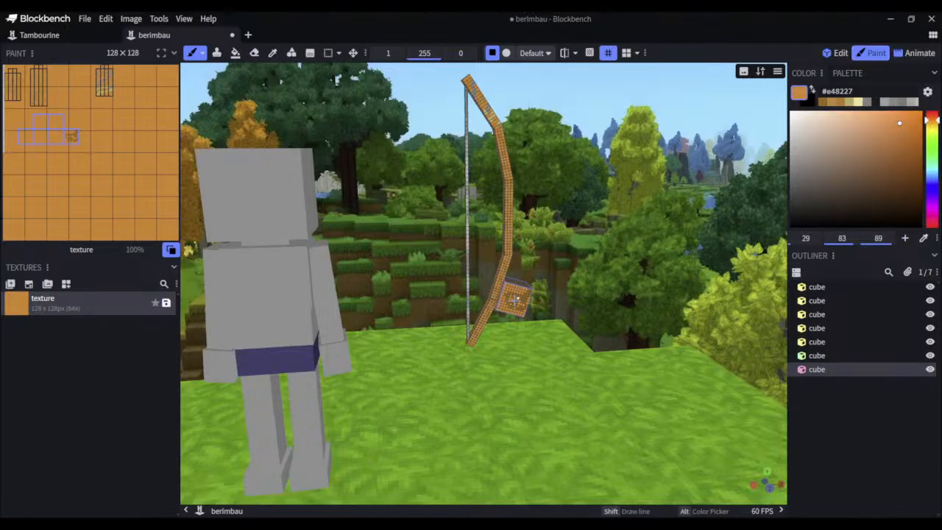
{"action": "scroll", "coordinate": [508, 298], "scroll_direction": "up", "scroll_amount": 8}
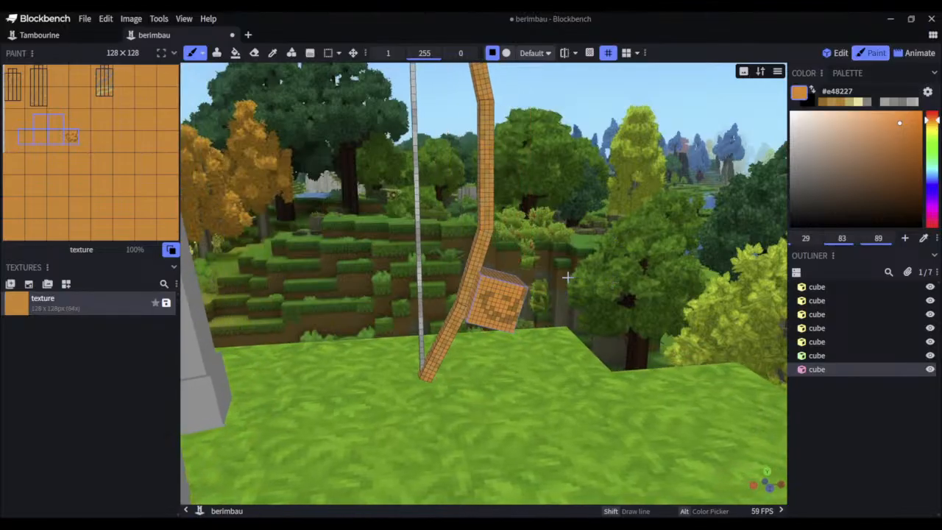
{"action": "mouse_move", "coordinate": [534, 308]}
{"action": "left_mouse_down"}
{"action": "mouse_move", "coordinate": [500, 319]}
{"action": "mouse_move", "coordinate": [475, 301]}
{"action": "mouse_move", "coordinate": [488, 354]}
{"action": "left_mouse_up"}
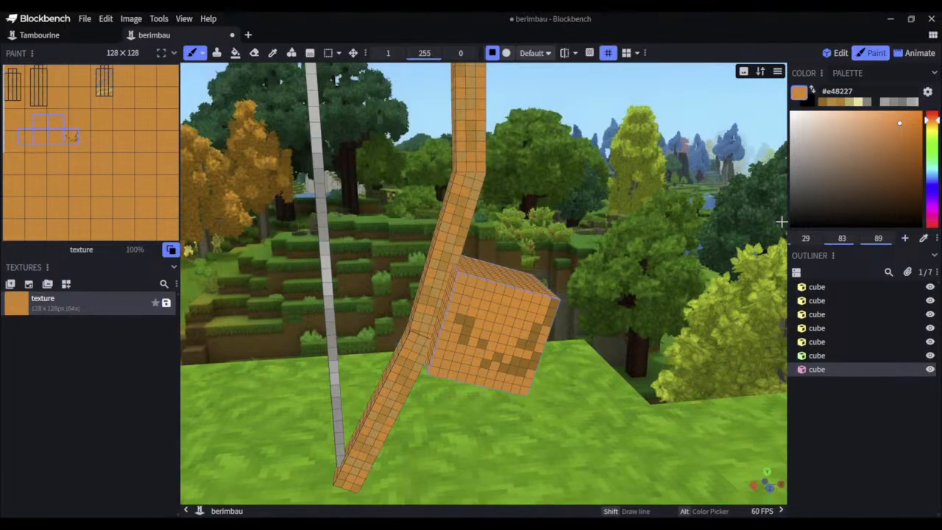
Cover the gourd cube's flat side face with darker orange #c7680f, painting the borders and filling inward
{"action": "left_click_drag", "start_coordinate": [913, 125], "coordinate": [914, 145]}
{"action": "mouse_move", "coordinate": [522, 304]}
{"action": "left_mouse_down"}
{"action": "mouse_move", "coordinate": [517, 329]}
{"action": "mouse_move", "coordinate": [482, 316]}
{"action": "mouse_move", "coordinate": [488, 324]}
{"action": "mouse_move", "coordinate": [518, 324]}
{"action": "mouse_move", "coordinate": [459, 288]}
{"action": "mouse_move", "coordinate": [432, 372]}
{"action": "mouse_move", "coordinate": [447, 326]}
{"action": "left_mouse_up"}
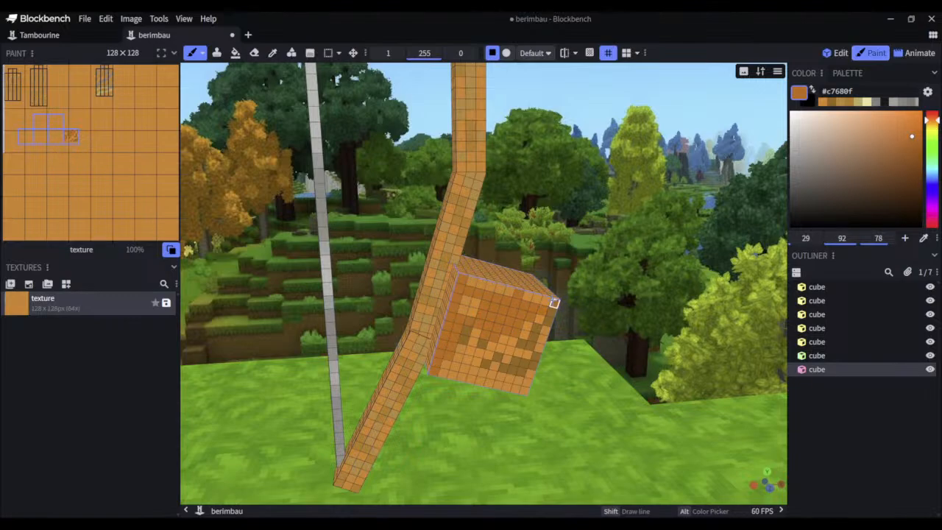
{"action": "mouse_move", "coordinate": [534, 299]}
{"action": "left_mouse_down"}
{"action": "mouse_move", "coordinate": [478, 292]}
{"action": "mouse_move", "coordinate": [471, 281]}
{"action": "left_mouse_up"}
{"action": "left_click", "coordinate": [523, 390], "text": "shift"}
{"action": "left_click", "coordinate": [551, 314], "text": "shift"}
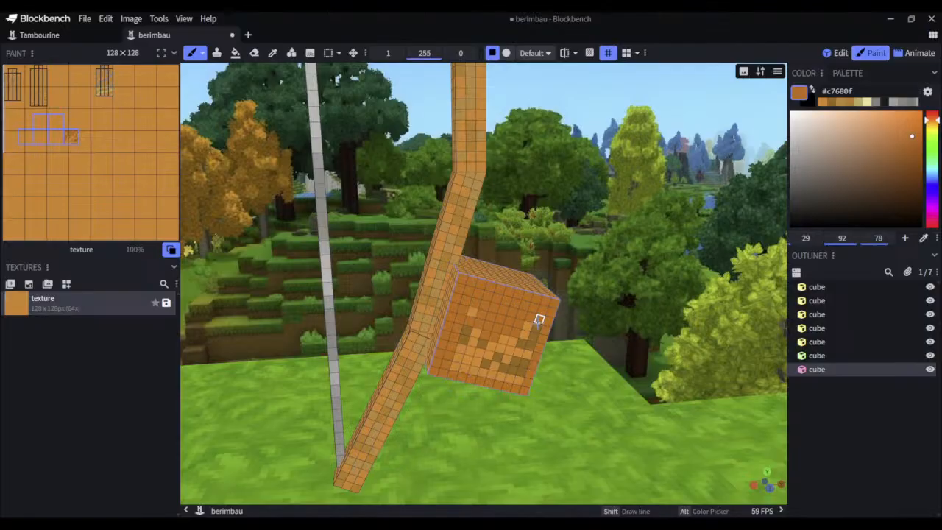
{"action": "left_click", "coordinate": [456, 367], "text": "shift"}
{"action": "left_click", "coordinate": [471, 312], "text": "shift"}
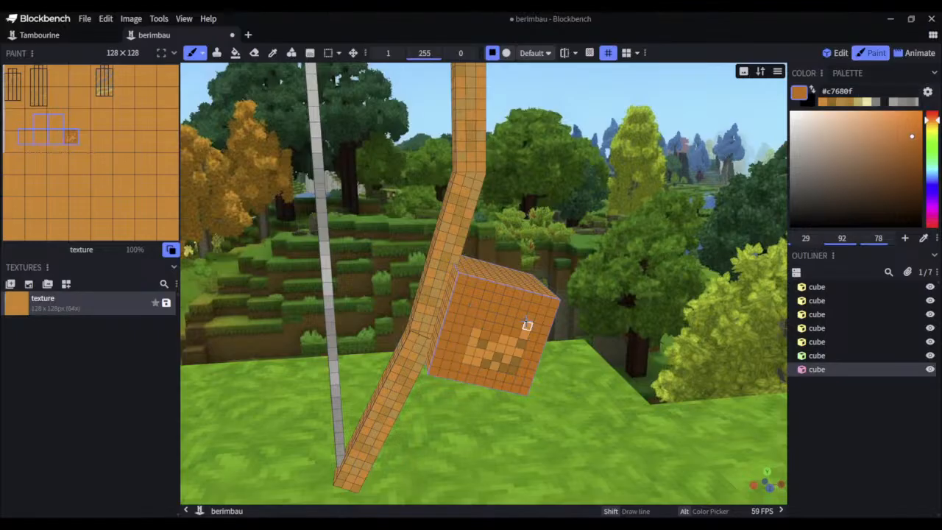
{"action": "mouse_move", "coordinate": [513, 361]}
{"action": "left_mouse_down"}
{"action": "mouse_move", "coordinate": [511, 370]}
{"action": "mouse_move", "coordinate": [467, 359]}
{"action": "mouse_move", "coordinate": [472, 337]}
{"action": "mouse_move", "coordinate": [503, 340]}
{"action": "mouse_move", "coordinate": [479, 353]}
{"action": "left_mouse_up"}
Try more saturated orange #d06400 strokes on the gourd cube's side face and undo the last stroke
{"action": "left_click_drag", "start_coordinate": [608, 328], "coordinate": [762, 248]}
{"action": "left_click_drag", "start_coordinate": [910, 135], "coordinate": [926, 137]}
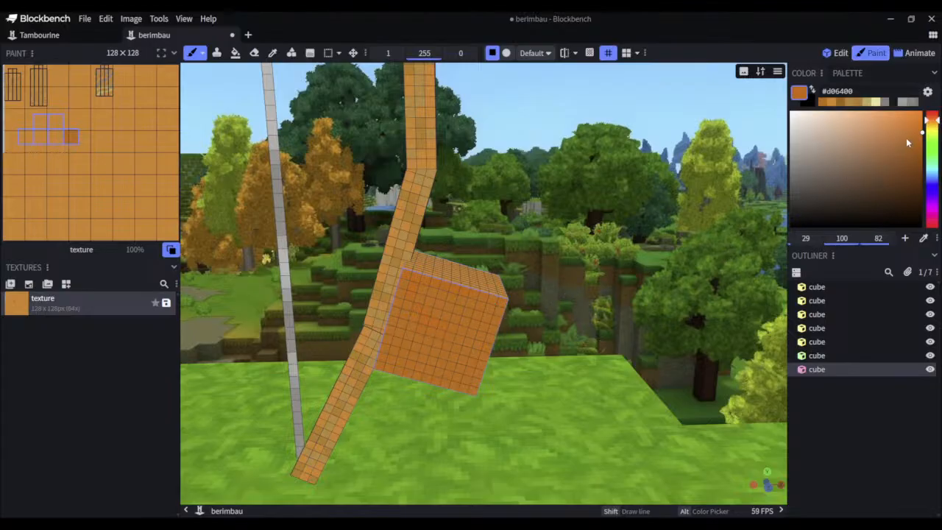
{"action": "mouse_move", "coordinate": [919, 134]}
{"action": "left_mouse_down"}
{"action": "mouse_move", "coordinate": [914, 108]}
{"action": "mouse_move", "coordinate": [933, 103]}
{"action": "left_mouse_up"}
{"action": "left_click_drag", "start_coordinate": [442, 306], "coordinate": [483, 336]}
{"action": "key", "text": "ctrl+z"}
Try #d27015, brown #94561e and #cb701c for the gourd cube's flat side face, undo the brown stroke, and return to #d06400
{"action": "mouse_move", "coordinate": [890, 155]}
{"action": "left_mouse_down"}
{"action": "mouse_move", "coordinate": [911, 156]}
{"action": "mouse_move", "coordinate": [919, 134]}
{"action": "mouse_move", "coordinate": [910, 131]}
{"action": "left_mouse_up"}
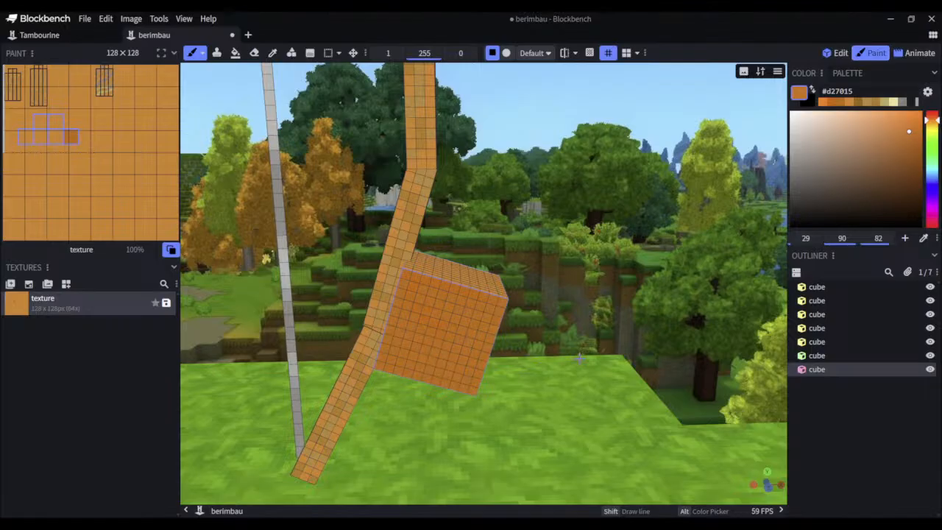
{"action": "left_click", "coordinate": [837, 105]}
{"action": "left_click_drag", "start_coordinate": [582, 301], "coordinate": [578, 263]}
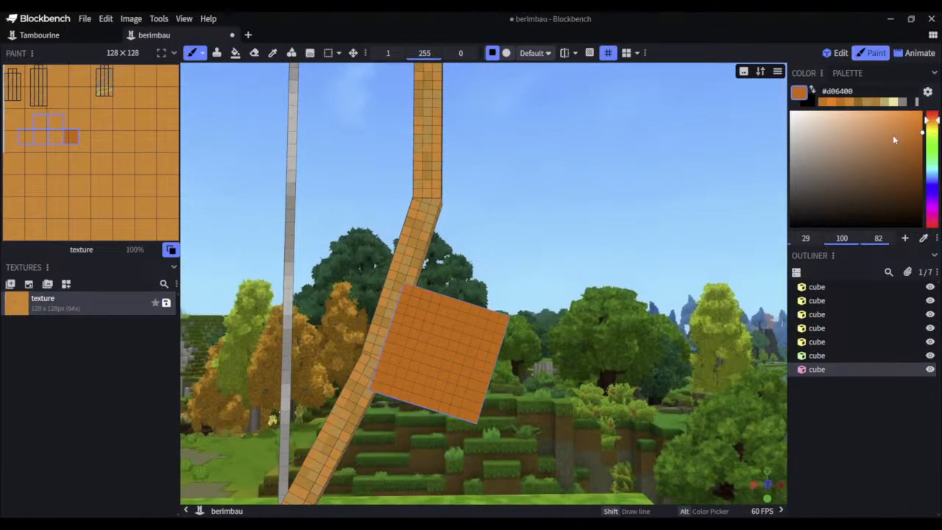
{"action": "left_click_drag", "start_coordinate": [895, 139], "coordinate": [896, 160]}
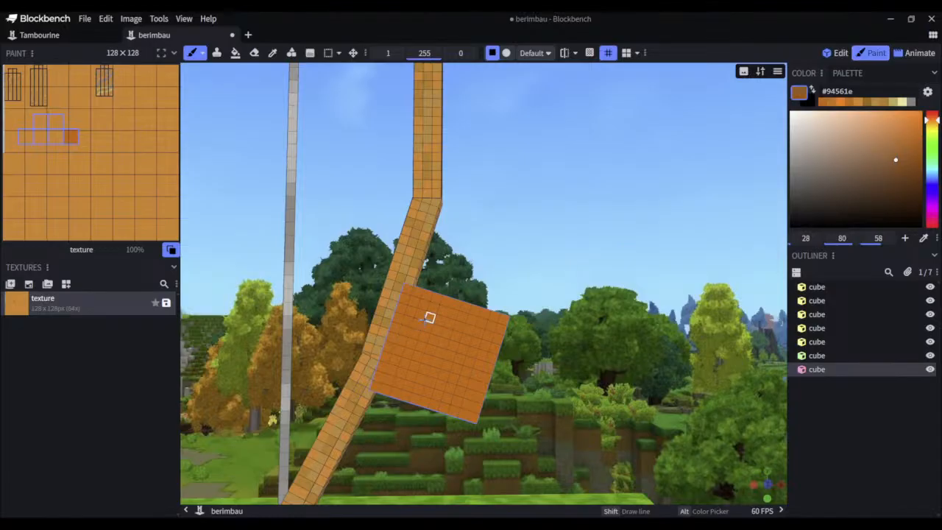
{"action": "left_click_drag", "start_coordinate": [430, 317], "coordinate": [443, 376]}
{"action": "key", "text": "ctrl+z"}
{"action": "left_click_drag", "start_coordinate": [899, 163], "coordinate": [906, 138]}
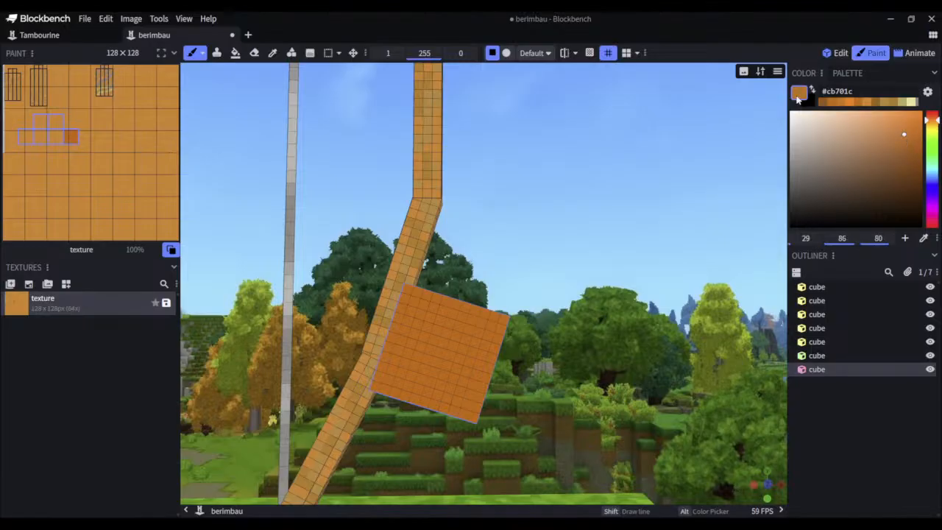
{"action": "left_click", "coordinate": [828, 103]}
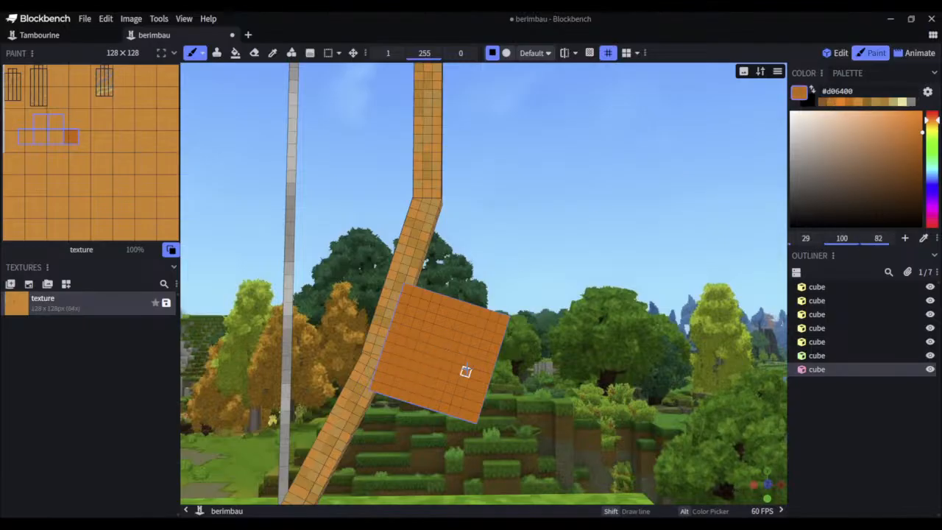
Paint a two-pixel-wide #d06400 border around the gourd cube's top face
{"action": "mouse_move", "coordinate": [627, 301]}
{"action": "left_mouse_down"}
{"action": "mouse_move", "coordinate": [551, 314]}
{"action": "mouse_move", "coordinate": [533, 348]}
{"action": "left_mouse_up"}
{"action": "mouse_move", "coordinate": [684, 242]}
{"action": "left_mouse_down"}
{"action": "mouse_move", "coordinate": [645, 274]}
{"action": "mouse_move", "coordinate": [522, 295]}
{"action": "left_mouse_up"}
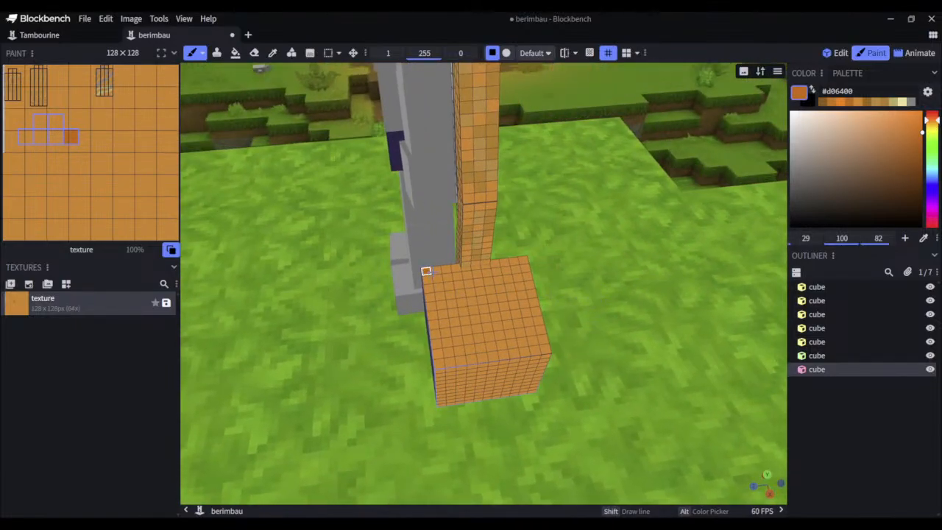
{"action": "left_click", "coordinate": [525, 261], "text": "shift"}
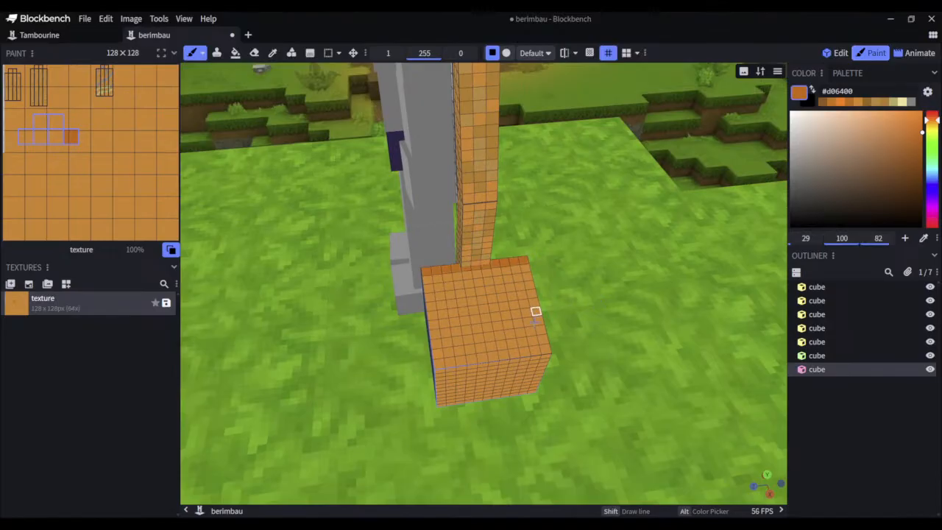
{"action": "left_click", "coordinate": [545, 349], "text": "shift"}
{"action": "left_click", "coordinate": [438, 356], "text": "shift"}
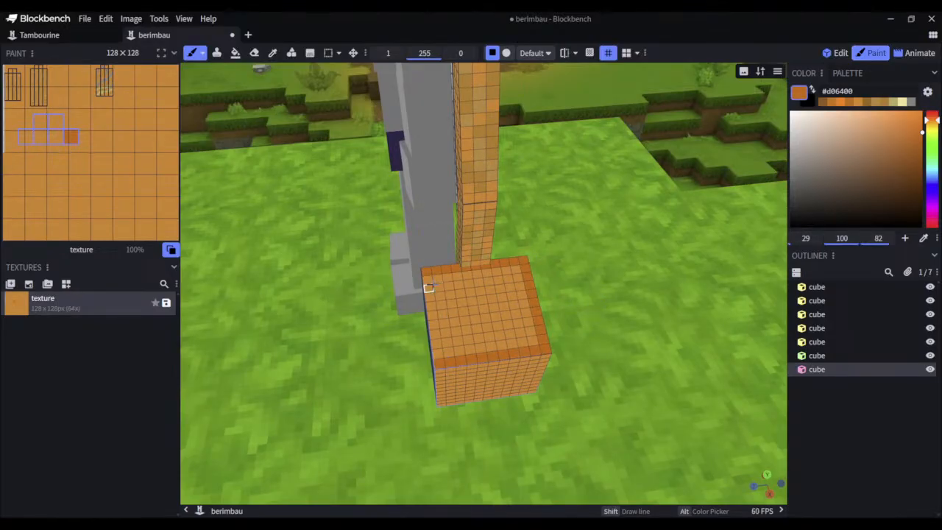
{"action": "left_click", "coordinate": [428, 287], "text": "shift"}
{"action": "left_click", "coordinate": [516, 269], "text": "shift"}
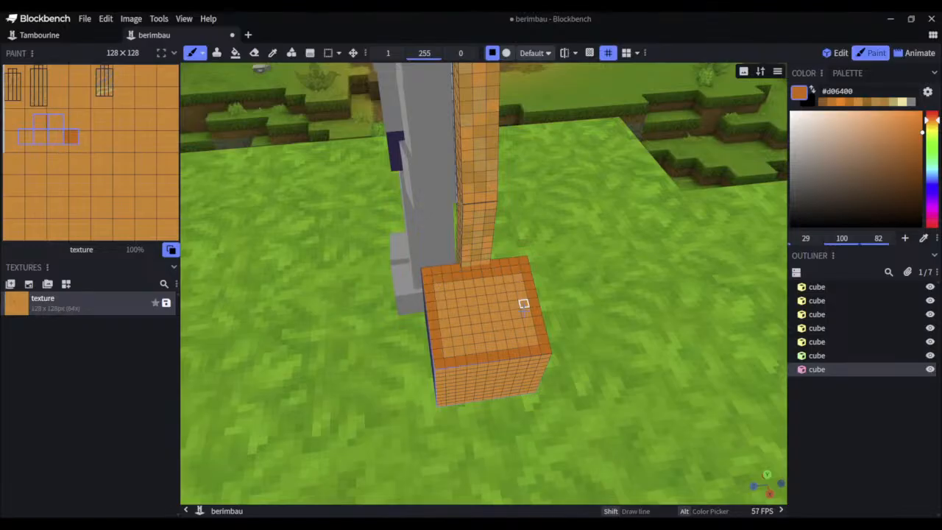
{"action": "left_click", "coordinate": [532, 340], "text": "shift"}
{"action": "left_click", "coordinate": [447, 342], "text": "shift"}
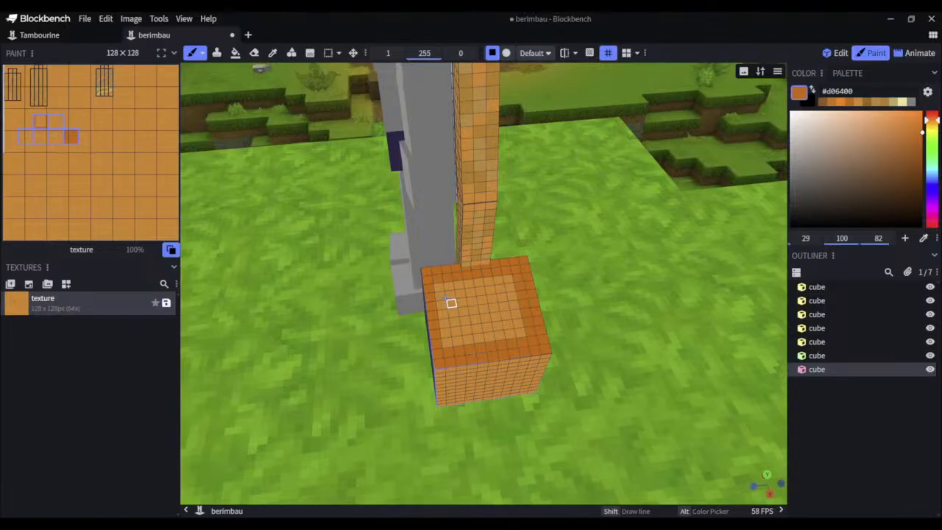
{"action": "left_click", "coordinate": [438, 287], "text": "shift"}
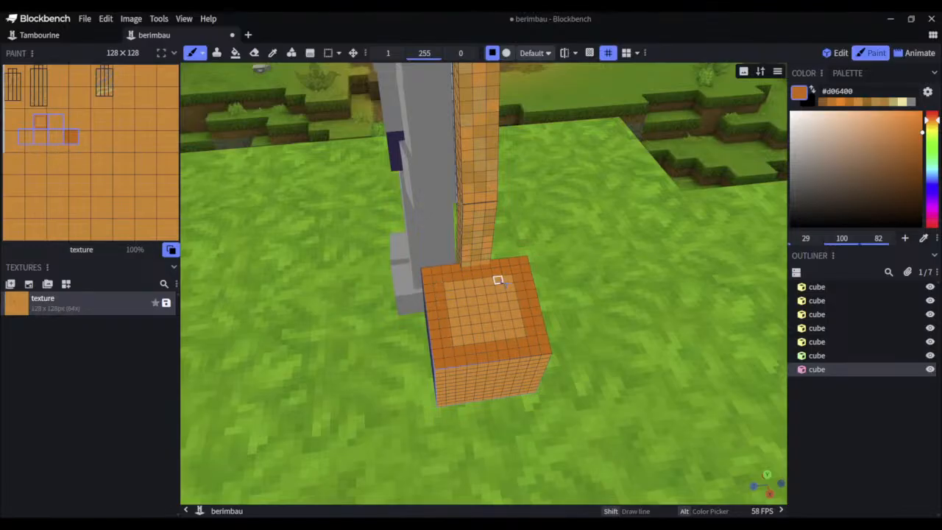
Fill the remaining middle of the gourd cube's top face with #d06400
{"action": "left_click", "coordinate": [510, 335], "text": "shift"}
{"action": "left_click", "coordinate": [520, 333]}
{"action": "mouse_move", "coordinate": [518, 324]}
{"action": "left_mouse_down"}
{"action": "mouse_move", "coordinate": [516, 315]}
{"action": "mouse_move", "coordinate": [468, 339]}
{"action": "left_mouse_up"}
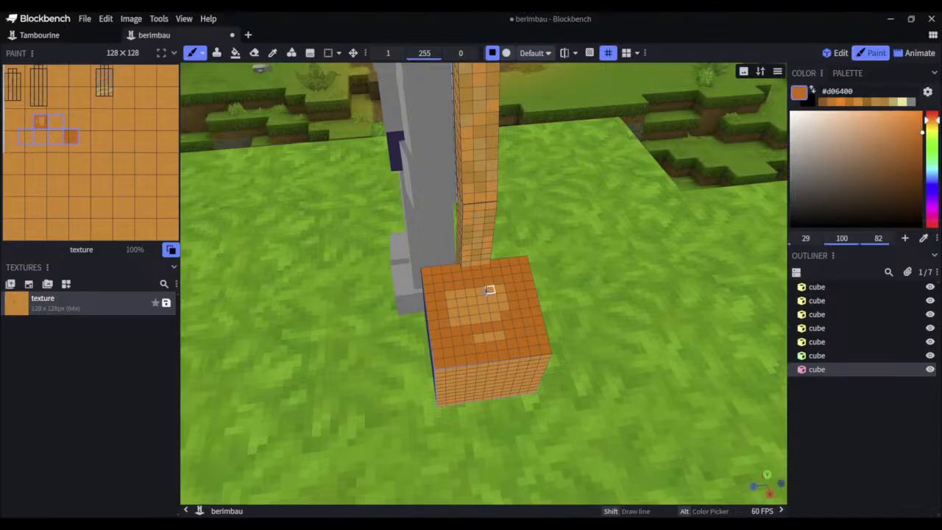
{"action": "mouse_move", "coordinate": [489, 289]}
{"action": "left_mouse_down"}
{"action": "mouse_move", "coordinate": [451, 294]}
{"action": "mouse_move", "coordinate": [496, 316]}
{"action": "mouse_move", "coordinate": [478, 319]}
{"action": "mouse_move", "coordinate": [496, 316]}
{"action": "mouse_move", "coordinate": [484, 308]}
{"action": "left_mouse_up"}
{"action": "left_click", "coordinate": [501, 335]}
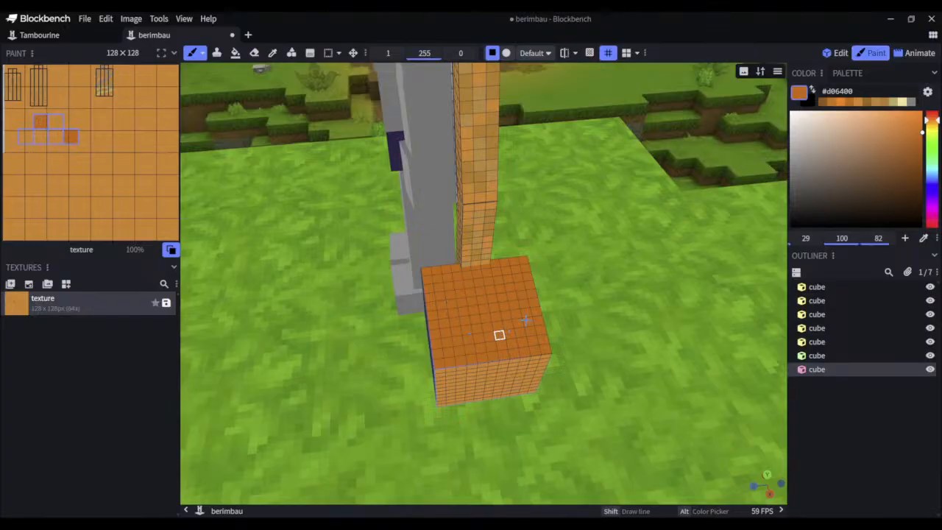
Cover the gourd cube's side face away from the bow with #d06400, painting the borders and filling inward
{"action": "left_click_drag", "start_coordinate": [627, 311], "coordinate": [589, 267]}
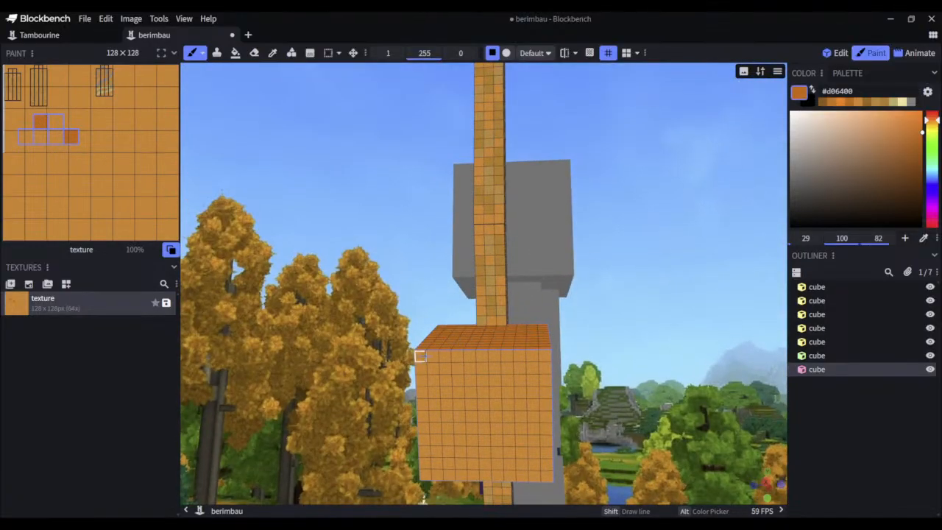
{"action": "mouse_move", "coordinate": [420, 356]}
{"action": "left_mouse_down"}
{"action": "mouse_move", "coordinate": [532, 368]}
{"action": "mouse_move", "coordinate": [532, 380]}
{"action": "mouse_move", "coordinate": [545, 356]}
{"action": "mouse_move", "coordinate": [532, 367]}
{"action": "mouse_move", "coordinate": [548, 379]}
{"action": "left_mouse_up"}
{"action": "left_click", "coordinate": [547, 477], "text": "shift"}
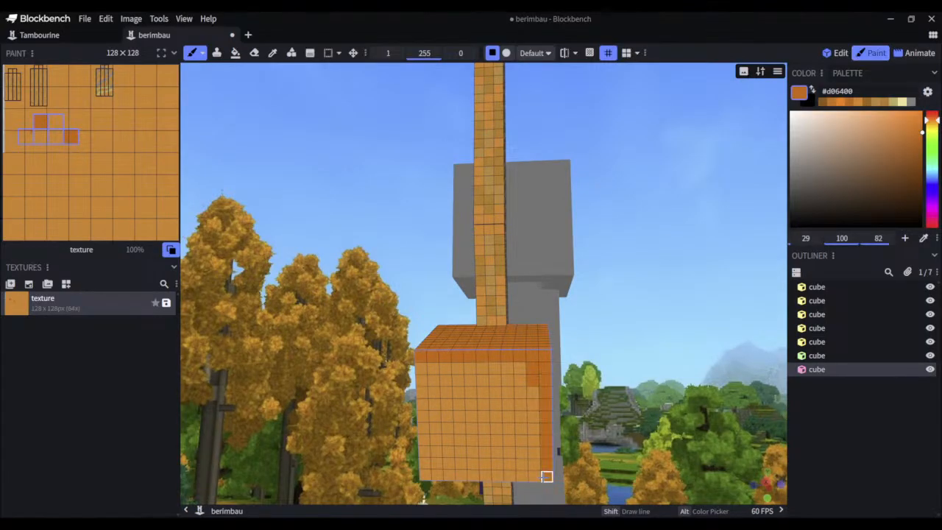
{"action": "left_click", "coordinate": [425, 476], "text": "shift"}
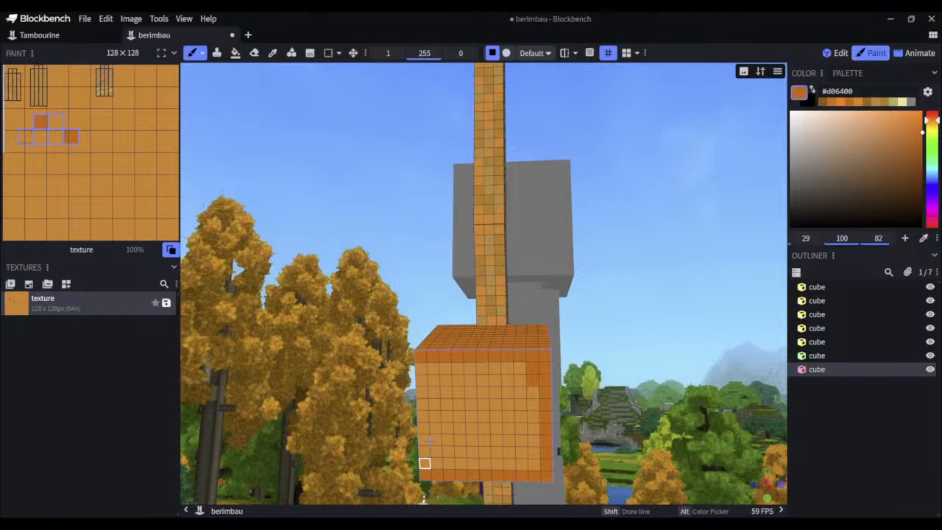
{"action": "left_click", "coordinate": [419, 368], "text": "shift"}
{"action": "left_click", "coordinate": [520, 368], "text": "shift"}
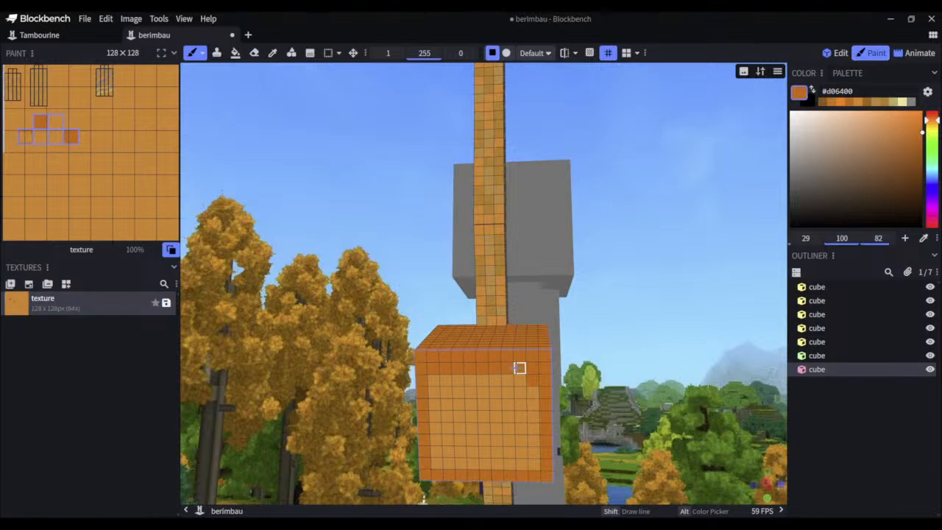
{"action": "left_click", "coordinate": [525, 463], "text": "shift"}
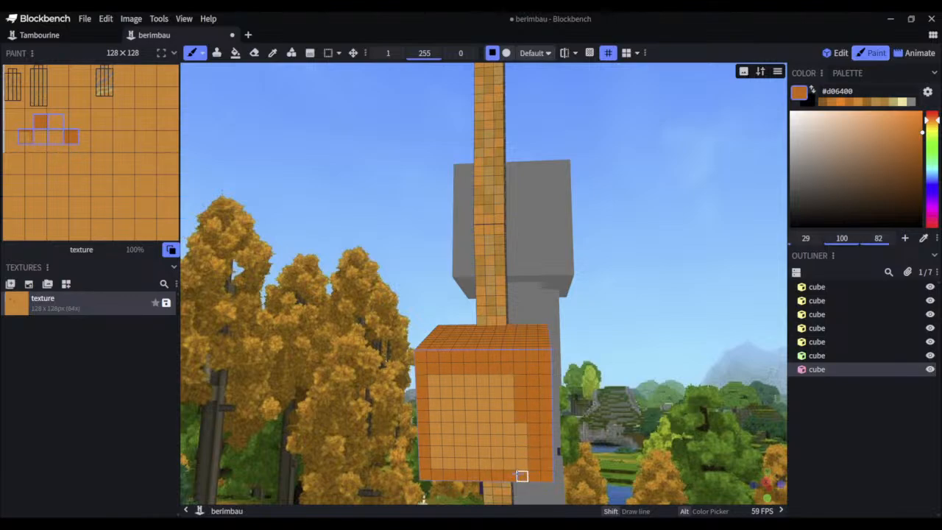
{"action": "left_click", "coordinate": [437, 464], "text": "shift"}
{"action": "mouse_move", "coordinate": [461, 463]}
{"action": "left_mouse_down"}
{"action": "mouse_move", "coordinate": [520, 465]}
{"action": "mouse_move", "coordinate": [496, 462]}
{"action": "mouse_move", "coordinate": [484, 429]}
{"action": "mouse_move", "coordinate": [435, 440]}
{"action": "mouse_move", "coordinate": [446, 450]}
{"action": "mouse_move", "coordinate": [474, 440]}
{"action": "left_mouse_up"}
{"action": "mouse_move", "coordinate": [445, 380]}
{"action": "left_mouse_down"}
{"action": "mouse_move", "coordinate": [520, 380]}
{"action": "mouse_move", "coordinate": [444, 391]}
{"action": "mouse_move", "coordinate": [519, 391]}
{"action": "mouse_move", "coordinate": [446, 404]}
{"action": "mouse_move", "coordinate": [435, 414]}
{"action": "mouse_move", "coordinate": [508, 417]}
{"action": "left_mouse_up"}
Cover the gourd cube's opposite flat side face with #d06400 and check the painted cube without the pixel grid
{"action": "mouse_move", "coordinate": [424, 499]}
{"action": "left_mouse_down"}
{"action": "mouse_move", "coordinate": [537, 416]}
{"action": "mouse_move", "coordinate": [520, 437]}
{"action": "mouse_move", "coordinate": [503, 437]}
{"action": "mouse_move", "coordinate": [430, 368]}
{"action": "mouse_move", "coordinate": [528, 354]}
{"action": "mouse_move", "coordinate": [536, 336]}
{"action": "mouse_move", "coordinate": [501, 347]}
{"action": "mouse_move", "coordinate": [550, 336]}
{"action": "mouse_move", "coordinate": [566, 393]}
{"action": "mouse_move", "coordinate": [540, 352]}
{"action": "mouse_move", "coordinate": [536, 377]}
{"action": "left_mouse_up"}
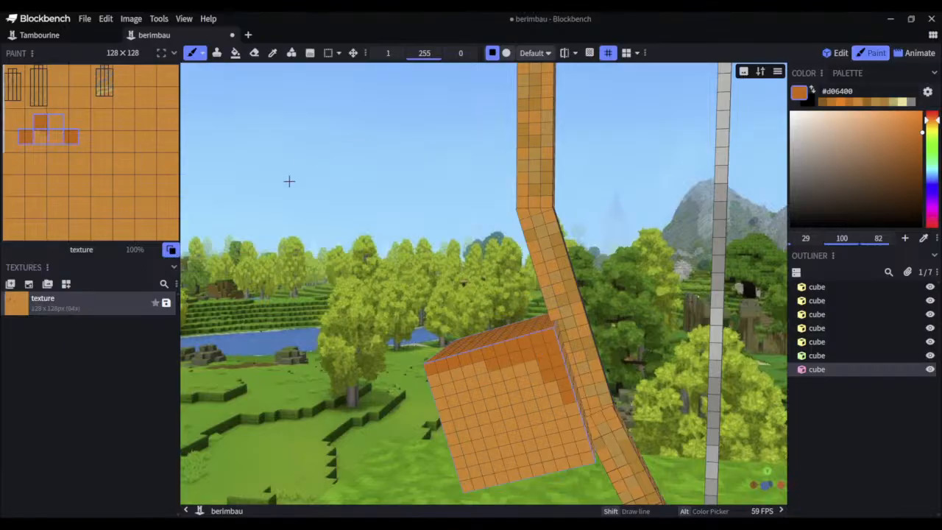
{"action": "left_click", "coordinate": [837, 53]}
{"action": "left_click_drag", "start_coordinate": [388, 222], "coordinate": [601, 246]}
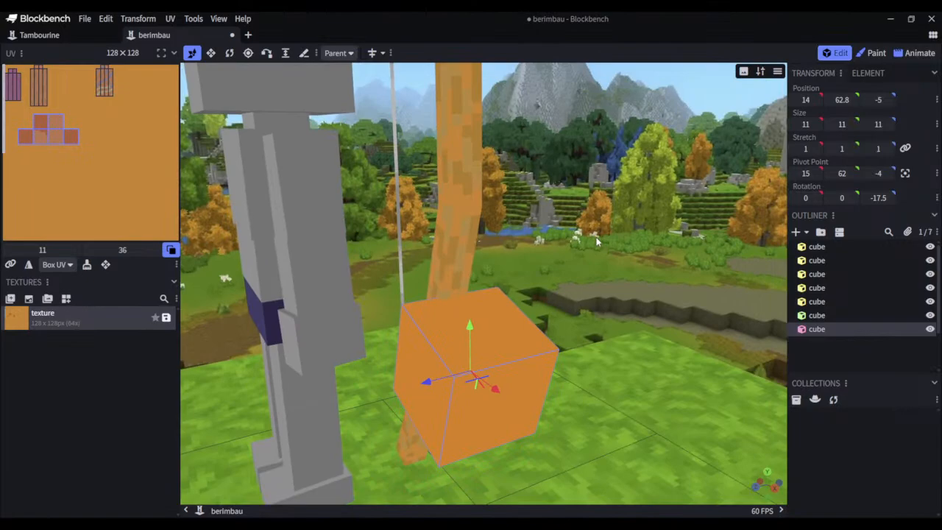
{"action": "left_click", "coordinate": [873, 53]}
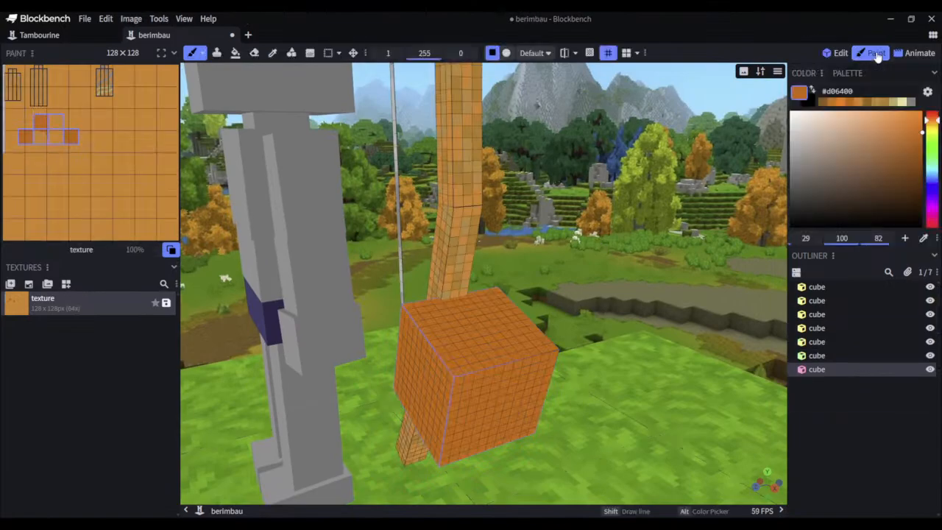
Paint reddish orange #e35d0c strokes along the bow-side edge of the gourd cube's top face and check them without the pixel grid
{"action": "left_click", "coordinate": [930, 120]}
{"action": "left_click_drag", "start_coordinate": [910, 136], "coordinate": [916, 124]}
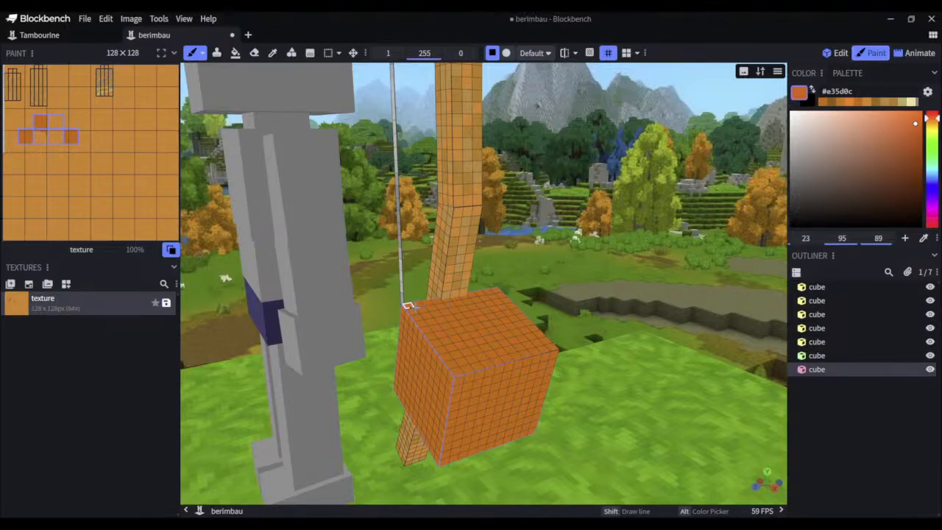
{"action": "left_click", "coordinate": [446, 294]}
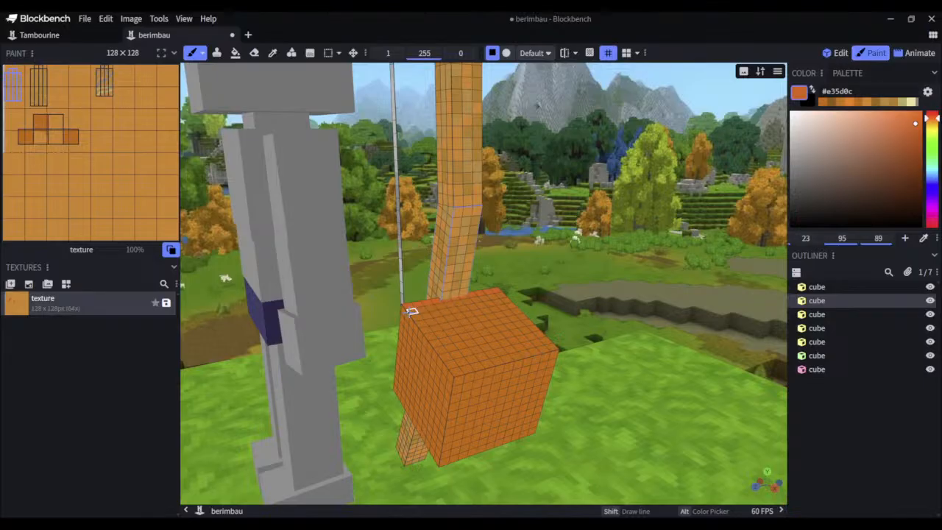
{"action": "left_click", "coordinate": [416, 312]}
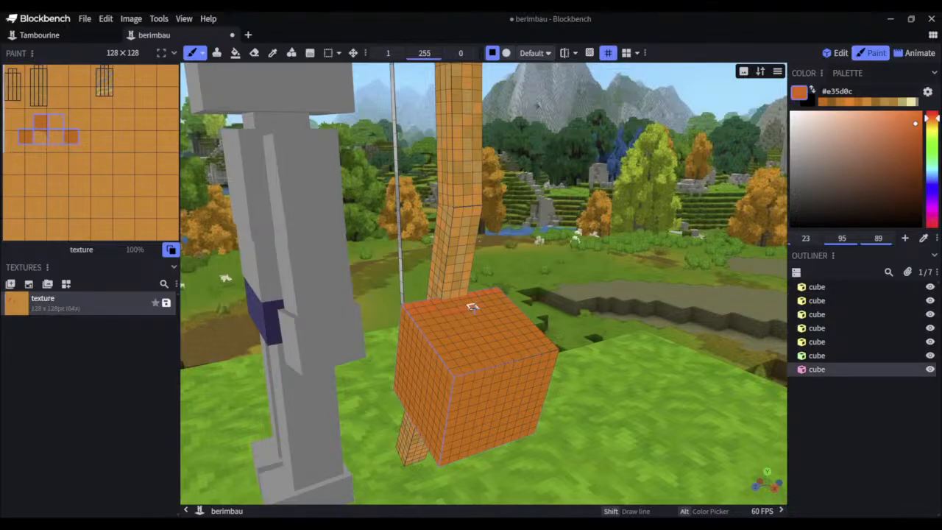
{"action": "left_click", "coordinate": [836, 53]}
{"action": "left_click_drag", "start_coordinate": [648, 236], "coordinate": [630, 277]}
{"action": "key", "text": "Tab"}
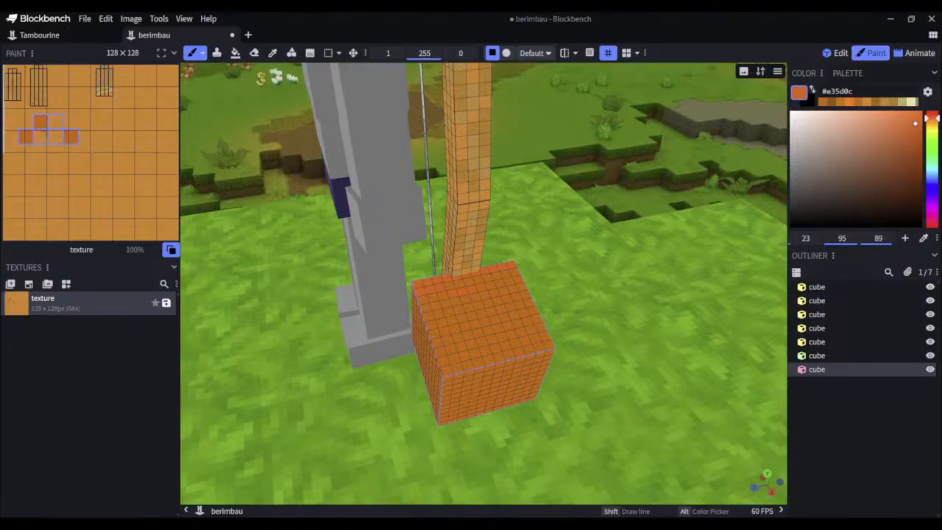
Try bright orange #f67a12 highlights in the middle of the gourd cube's top face and undo them
{"action": "left_click", "coordinate": [835, 167]}
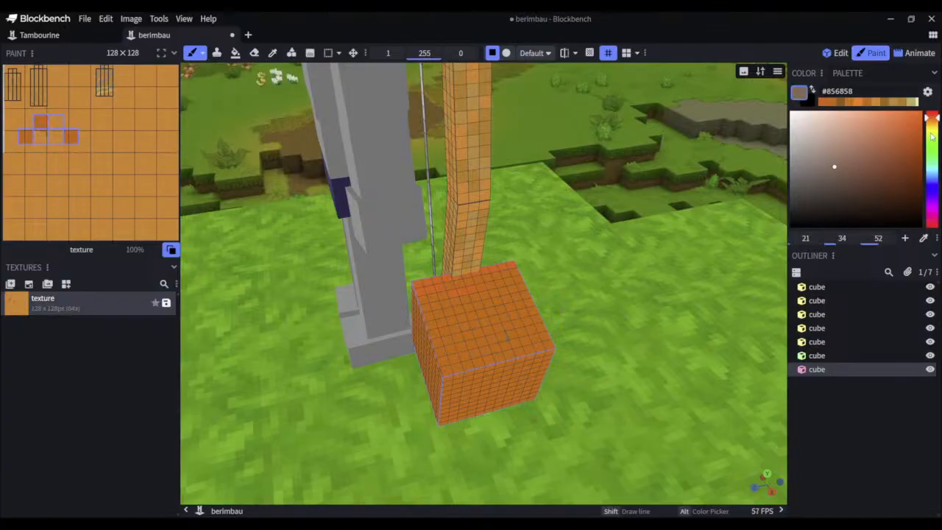
{"action": "left_click_drag", "start_coordinate": [935, 117], "coordinate": [935, 120]}
{"action": "left_click", "coordinate": [871, 159]}
{"action": "left_click_drag", "start_coordinate": [870, 159], "coordinate": [913, 115]}
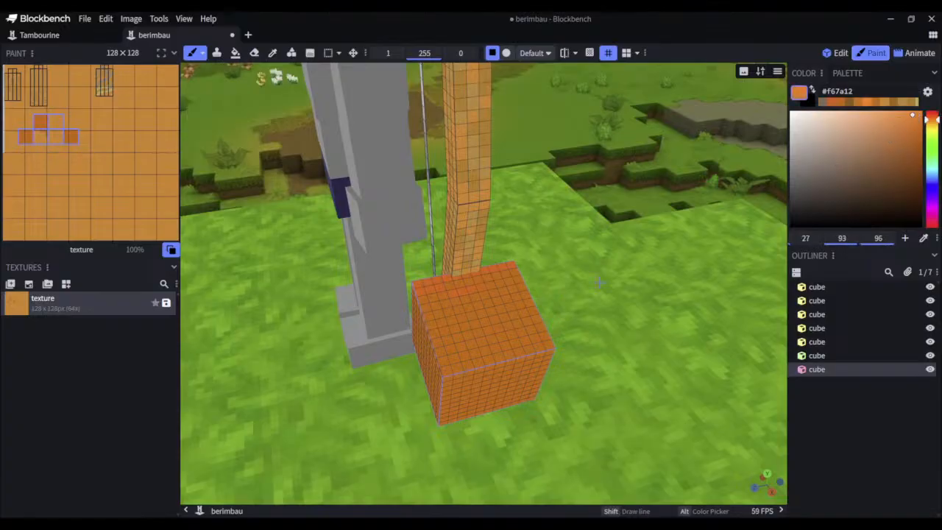
{"action": "mouse_move", "coordinate": [462, 317]}
{"action": "left_mouse_down"}
{"action": "mouse_move", "coordinate": [446, 322]}
{"action": "mouse_move", "coordinate": [478, 305]}
{"action": "mouse_move", "coordinate": [503, 316]}
{"action": "mouse_move", "coordinate": [474, 308]}
{"action": "left_mouse_up"}
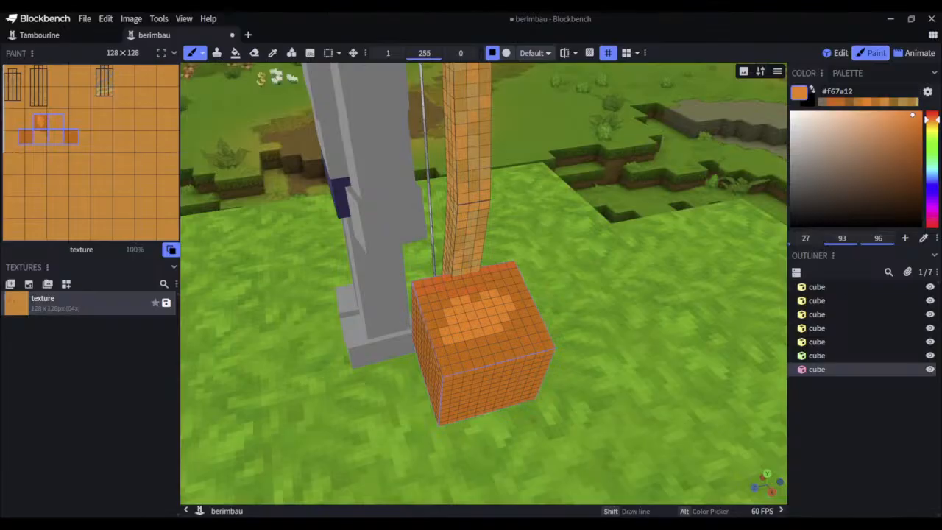
{"action": "mouse_move", "coordinate": [913, 115]}
{"action": "left_mouse_down"}
{"action": "mouse_move", "coordinate": [926, 108]}
{"action": "mouse_move", "coordinate": [935, 122]}
{"action": "mouse_move", "coordinate": [888, 117]}
{"action": "mouse_move", "coordinate": [929, 122]}
{"action": "mouse_move", "coordinate": [903, 166]}
{"action": "mouse_move", "coordinate": [917, 123]}
{"action": "left_mouse_up"}
{"action": "left_click", "coordinate": [935, 114]}
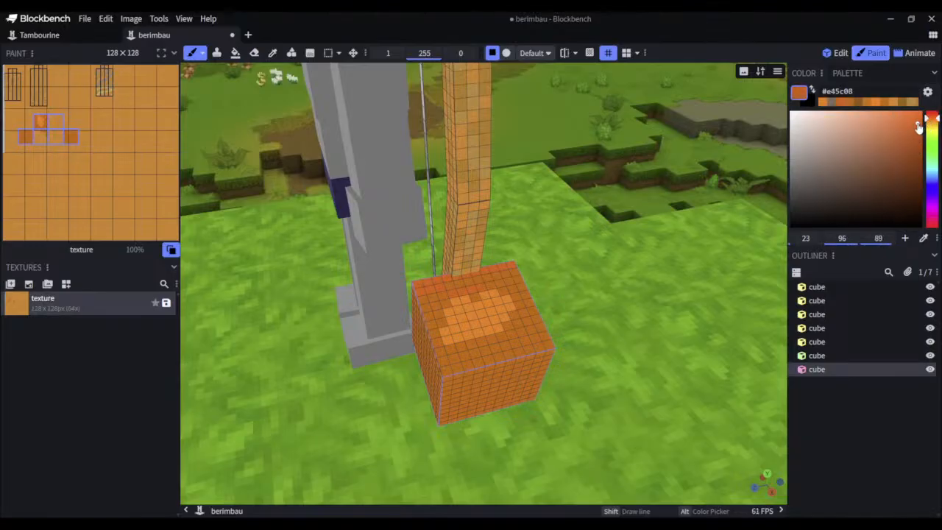
{"action": "key", "text": "ctrl+z"}
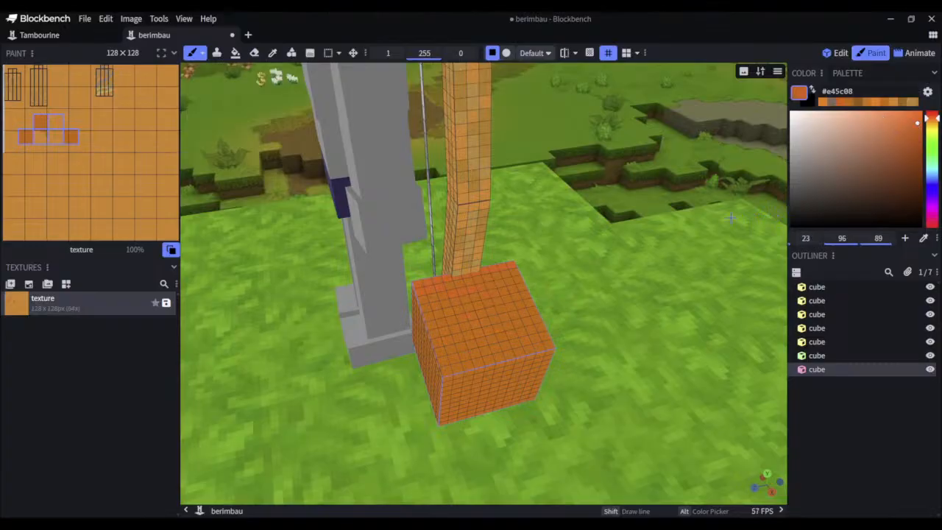
Scatter more #e35d0c pixels over the gourd cube's top face and check them from another angle without the pixel grid
{"action": "left_click", "coordinate": [841, 102]}
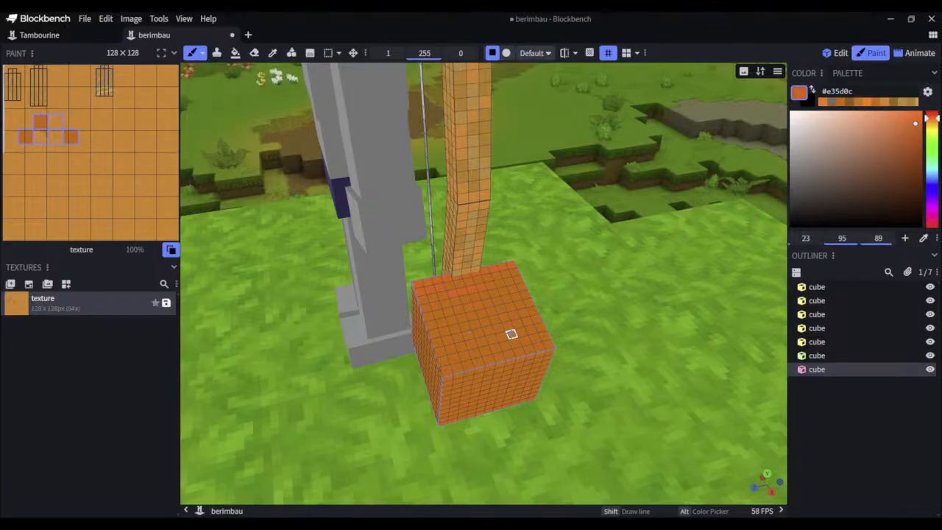
{"action": "left_click", "coordinate": [837, 53]}
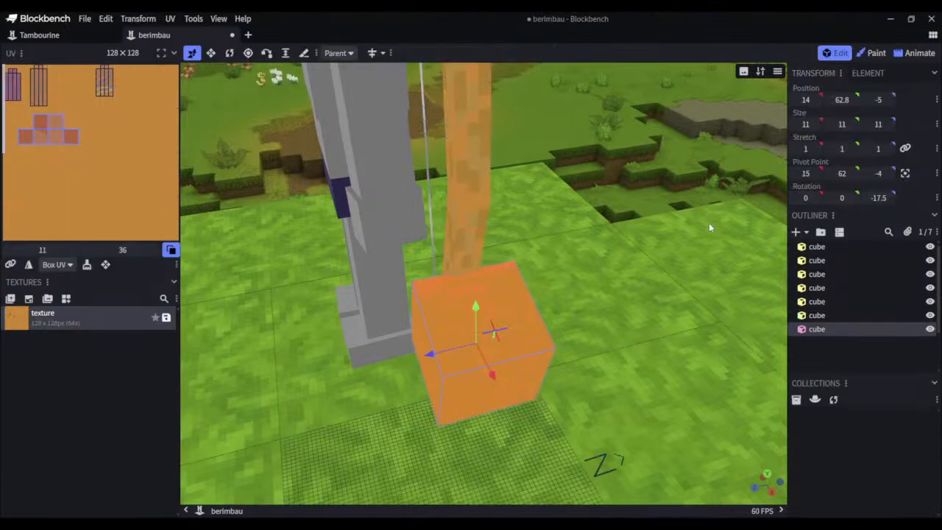
{"action": "left_click_drag", "start_coordinate": [709, 222], "coordinate": [585, 298]}
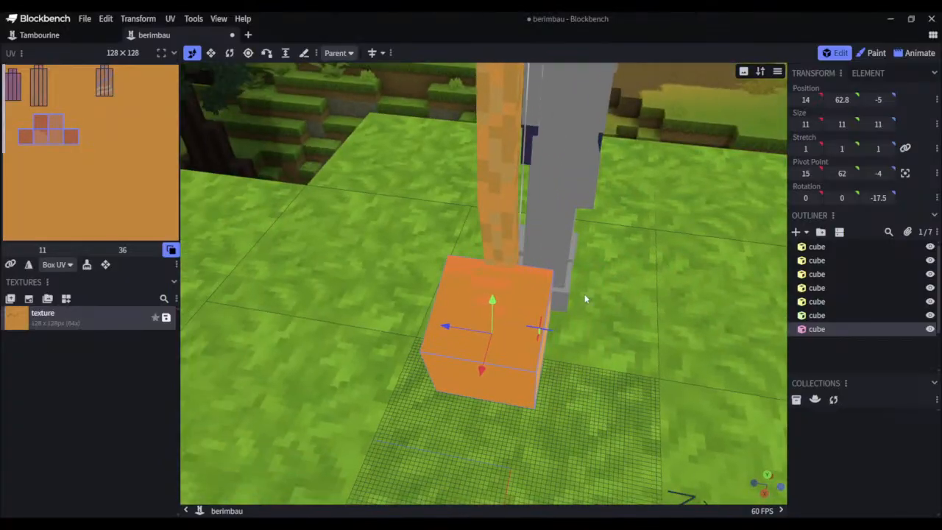
Paint a dark orange-brown #a3440b patch on the bow-side part of the gourd cube's top face and check it without the pixel grid
{"action": "left_click", "coordinate": [873, 54]}
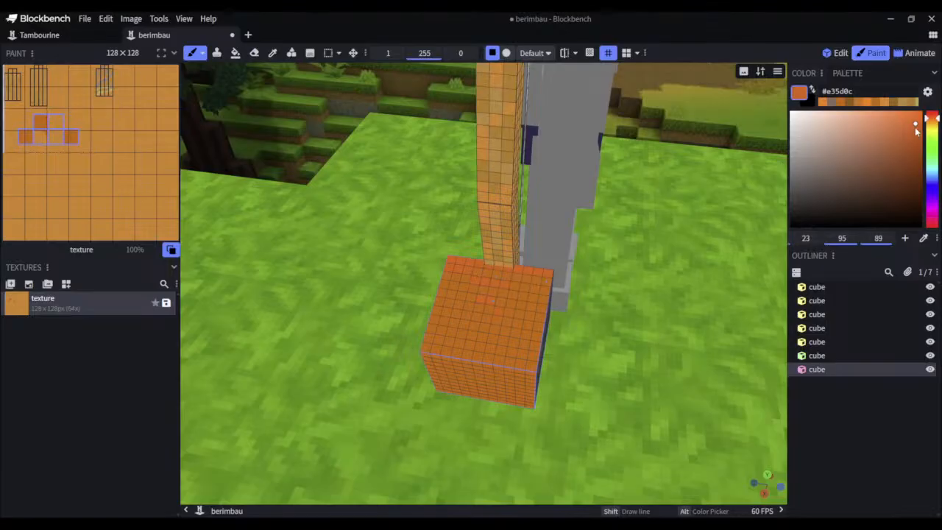
{"action": "left_click_drag", "start_coordinate": [915, 124], "coordinate": [914, 158]}
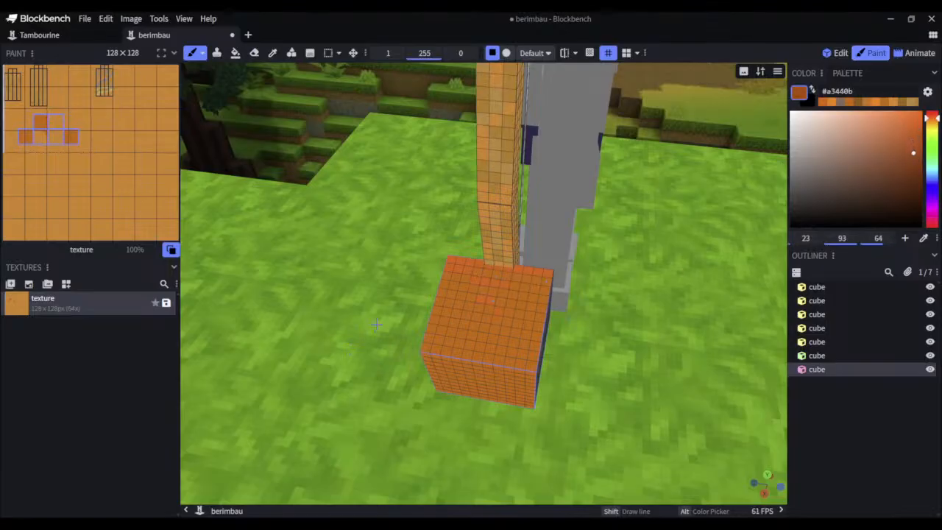
{"action": "mouse_move", "coordinate": [458, 306]}
{"action": "left_mouse_down"}
{"action": "mouse_move", "coordinate": [537, 326]}
{"action": "mouse_move", "coordinate": [477, 305]}
{"action": "mouse_move", "coordinate": [500, 298]}
{"action": "mouse_move", "coordinate": [483, 277]}
{"action": "left_mouse_up"}
{"action": "left_click", "coordinate": [836, 53]}
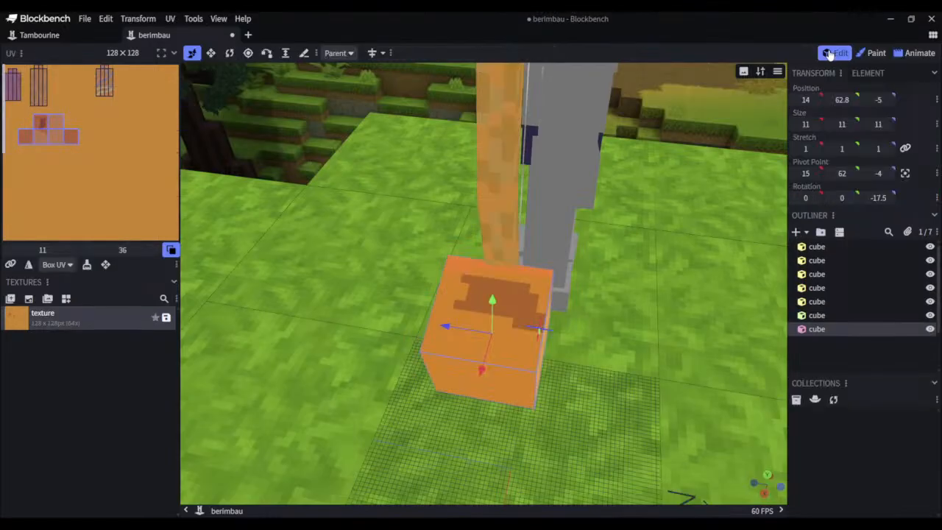
{"action": "left_click", "coordinate": [871, 53]}
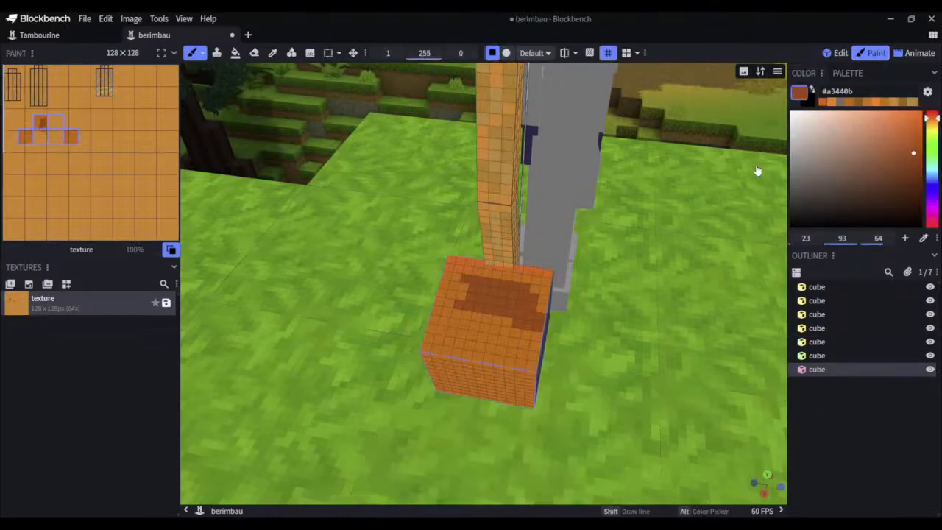
Draw straight #a3440b lines around the gourd cube's top face to form a dark border two pixels wide
{"action": "left_click", "coordinate": [447, 263]}
{"action": "left_click", "coordinate": [547, 272], "text": "shift"}
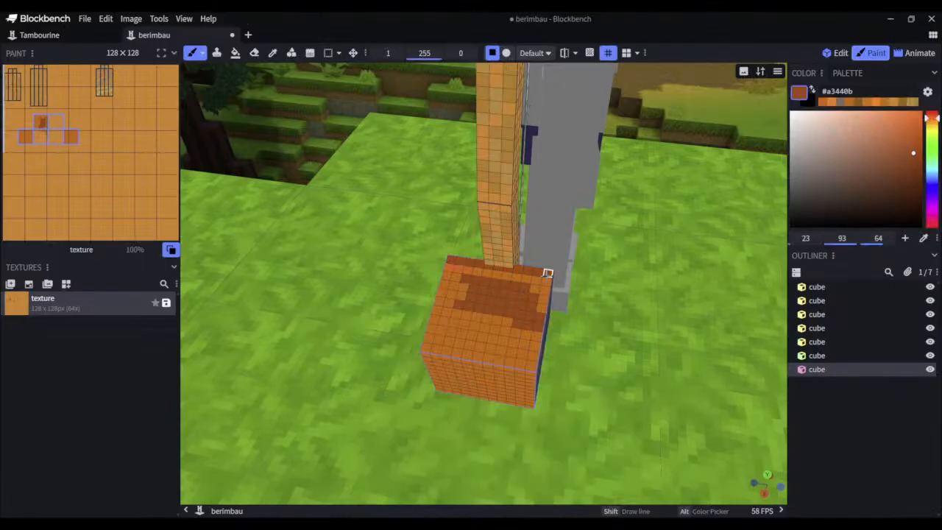
{"action": "left_click", "coordinate": [524, 358], "text": "shift"}
{"action": "left_click", "coordinate": [425, 346], "text": "shift"}
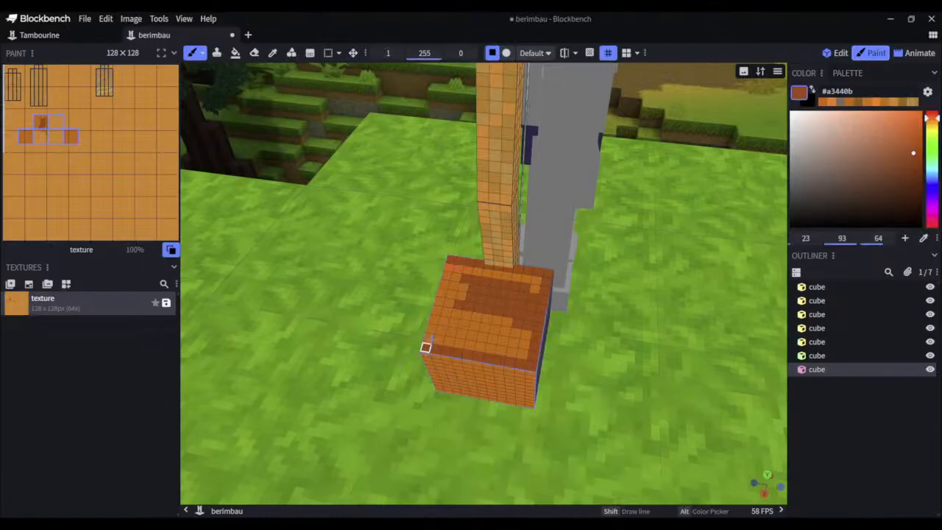
{"action": "left_click", "coordinate": [449, 267], "text": "shift"}
{"action": "left_click", "coordinate": [536, 279], "text": "shift"}
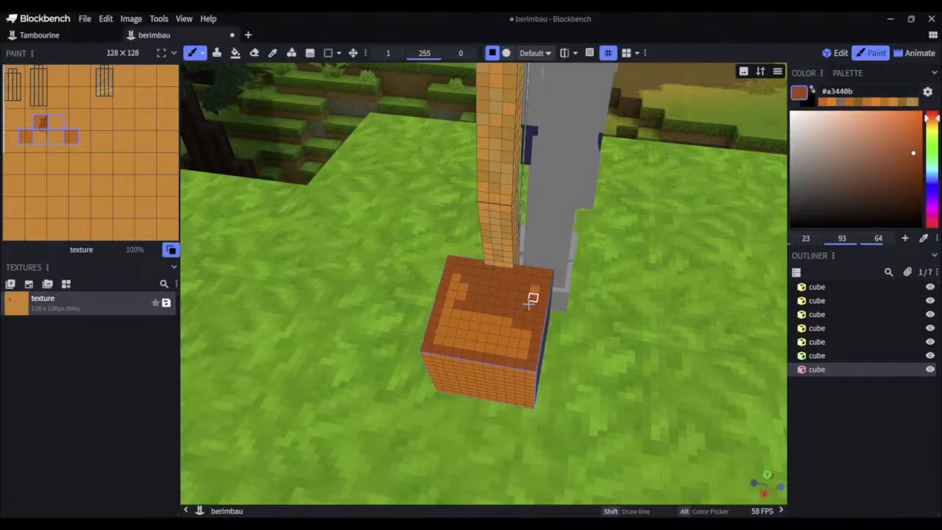
{"action": "left_click", "coordinate": [522, 353], "text": "shift"}
{"action": "left_click", "coordinate": [439, 340], "text": "shift"}
{"action": "left_click", "coordinate": [456, 277], "text": "shift"}
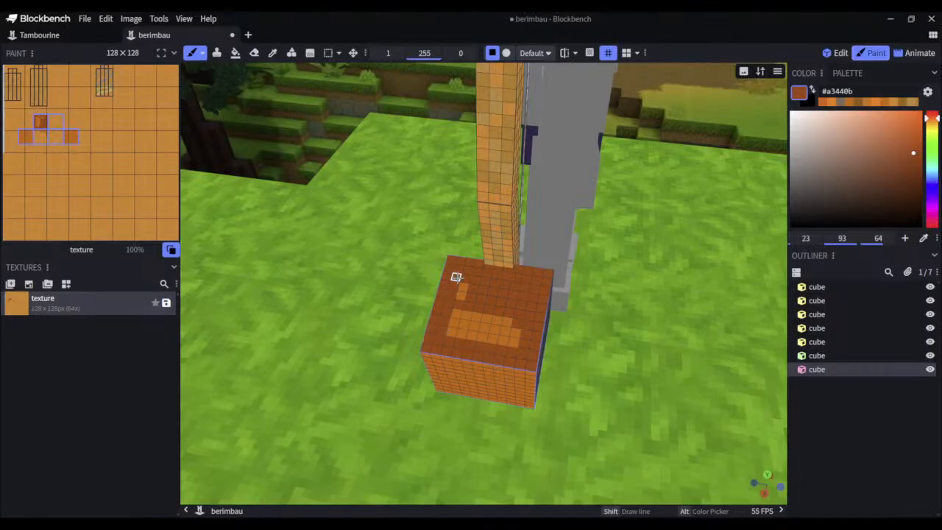
Fill the remaining orange pixels of the gourd cube's top face with #a3440b and check it without the pixel grid
{"action": "left_click", "coordinate": [513, 342], "text": "shift"}
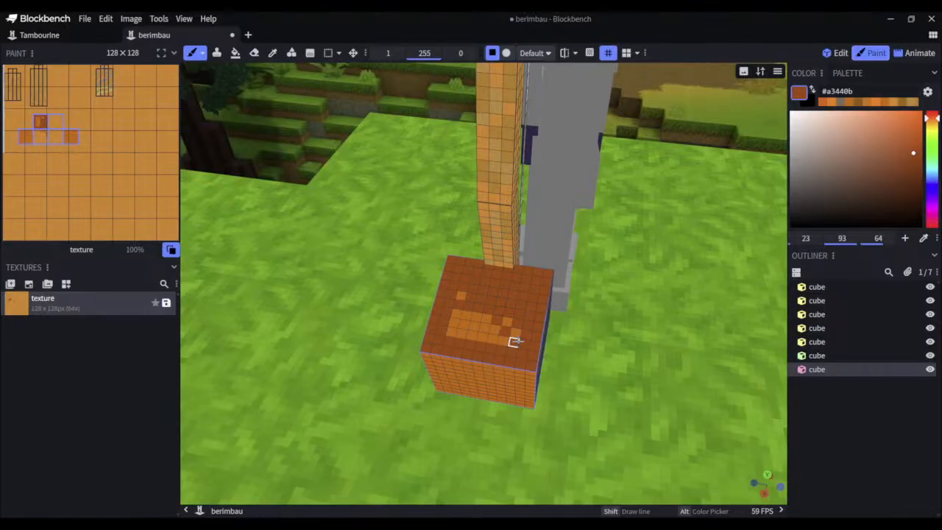
{"action": "left_click", "coordinate": [515, 332]}
{"action": "mouse_move", "coordinate": [518, 322]}
{"action": "left_mouse_down"}
{"action": "mouse_move", "coordinate": [485, 329]}
{"action": "mouse_move", "coordinate": [484, 317]}
{"action": "mouse_move", "coordinate": [448, 340]}
{"action": "mouse_move", "coordinate": [461, 295]}
{"action": "left_mouse_up"}
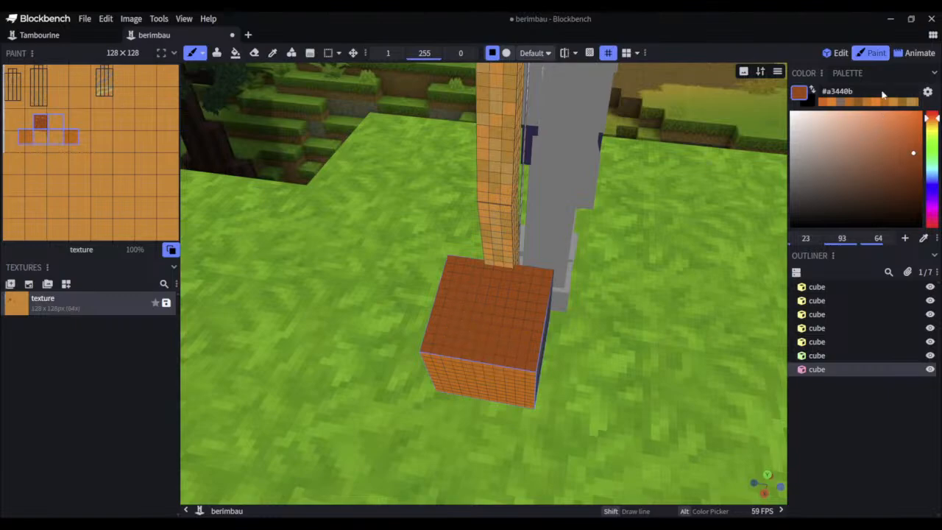
{"action": "left_click", "coordinate": [836, 52]}
Try a darker #933e0a patch on the gourd cube's South side face and compare it without the pixel grid
{"action": "mouse_move", "coordinate": [675, 281]}
{"action": "left_mouse_down"}
{"action": "mouse_move", "coordinate": [690, 264]}
{"action": "mouse_move", "coordinate": [681, 321]}
{"action": "mouse_move", "coordinate": [743, 238]}
{"action": "mouse_move", "coordinate": [592, 318]}
{"action": "mouse_move", "coordinate": [631, 303]}
{"action": "left_mouse_up"}
{"action": "left_click", "coordinate": [872, 55]}
{"action": "left_click_drag", "start_coordinate": [913, 157], "coordinate": [913, 159]}
{"action": "mouse_move", "coordinate": [402, 340]}
{"action": "left_mouse_down"}
{"action": "mouse_move", "coordinate": [489, 385]}
{"action": "mouse_move", "coordinate": [442, 393]}
{"action": "mouse_move", "coordinate": [442, 376]}
{"action": "left_mouse_up"}
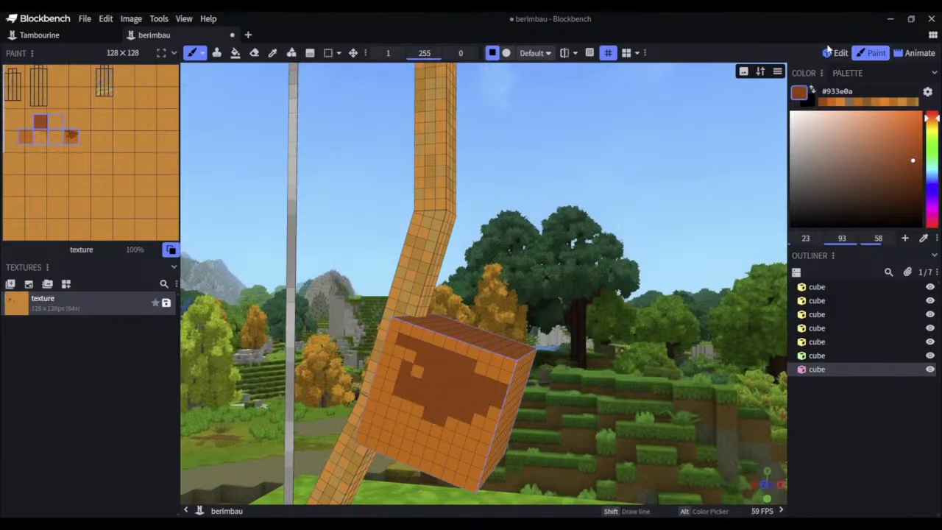
{"action": "left_click", "coordinate": [836, 53]}
Return to the recent colour #a3440b and outline all four edges of the gourd cube's South face with straight lines
{"action": "left_click", "coordinate": [872, 53]}
{"action": "left_click", "coordinate": [822, 103]}
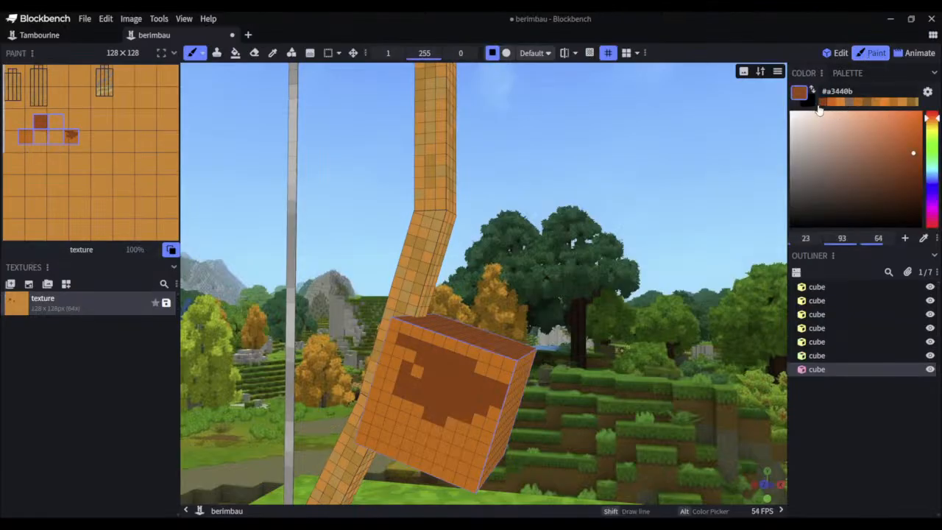
{"action": "left_click", "coordinate": [395, 324]}
{"action": "left_click_drag", "start_coordinate": [646, 313], "coordinate": [673, 294]}
{"action": "left_click", "coordinate": [525, 355], "text": "shift"}
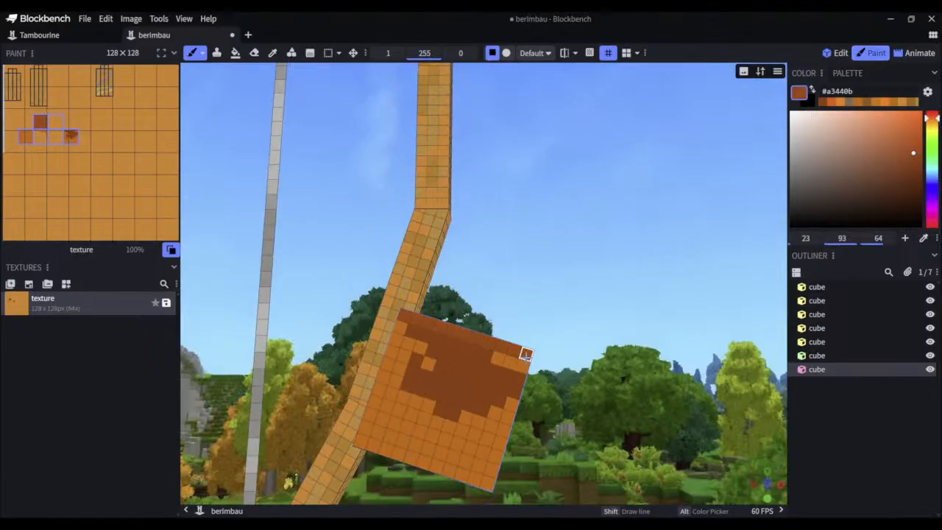
{"action": "left_click", "coordinate": [489, 481], "text": "shift"}
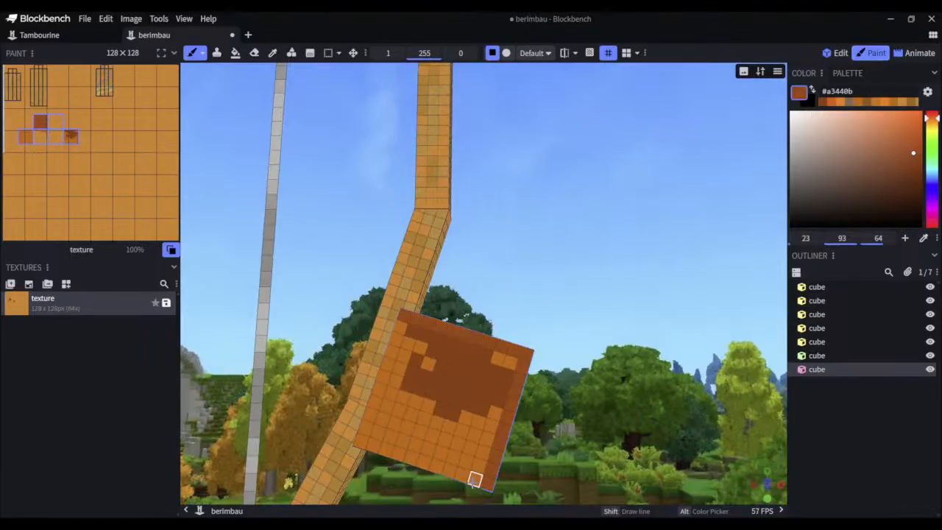
{"action": "left_click", "coordinate": [360, 443], "text": "shift"}
{"action": "left_click", "coordinate": [401, 326], "text": "shift"}
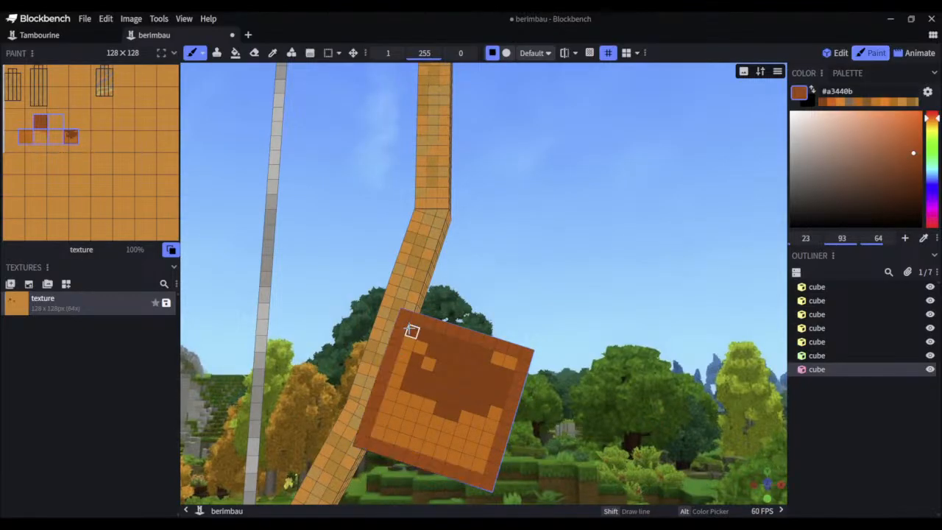
Fill the inside of the gourd cube's South face with #a3440b and restore the UV overlay on the texture
{"action": "left_click", "coordinate": [509, 361], "text": "shift"}
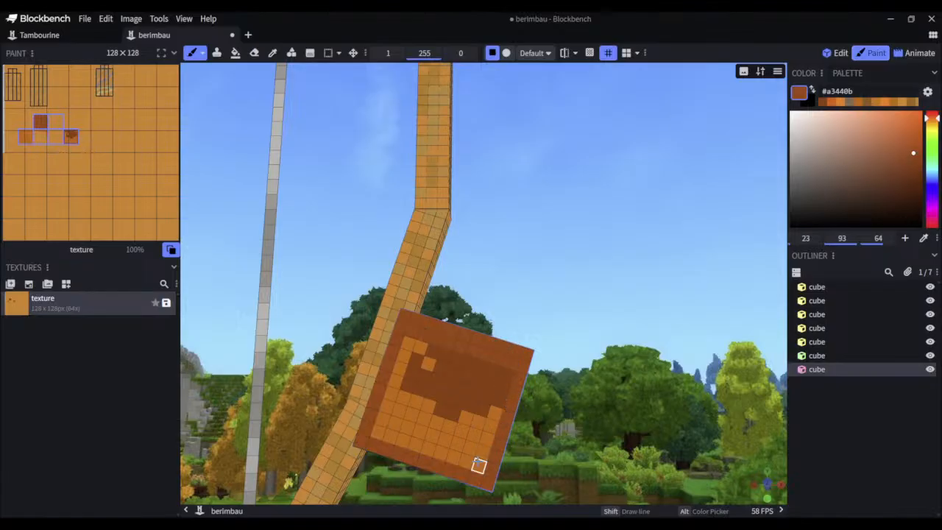
{"action": "mouse_move", "coordinate": [478, 465]}
{"action": "left_mouse_down"}
{"action": "mouse_move", "coordinate": [390, 435]}
{"action": "mouse_move", "coordinate": [382, 419]}
{"action": "mouse_move", "coordinate": [409, 344]}
{"action": "mouse_move", "coordinate": [430, 364]}
{"action": "mouse_move", "coordinate": [393, 425]}
{"action": "mouse_move", "coordinate": [415, 360]}
{"action": "mouse_move", "coordinate": [493, 371]}
{"action": "mouse_move", "coordinate": [471, 449]}
{"action": "mouse_move", "coordinate": [415, 444]}
{"action": "mouse_move", "coordinate": [427, 404]}
{"action": "mouse_move", "coordinate": [433, 435]}
{"action": "mouse_move", "coordinate": [466, 390]}
{"action": "mouse_move", "coordinate": [435, 391]}
{"action": "mouse_move", "coordinate": [557, 334]}
{"action": "mouse_move", "coordinate": [450, 379]}
{"action": "left_mouse_up"}
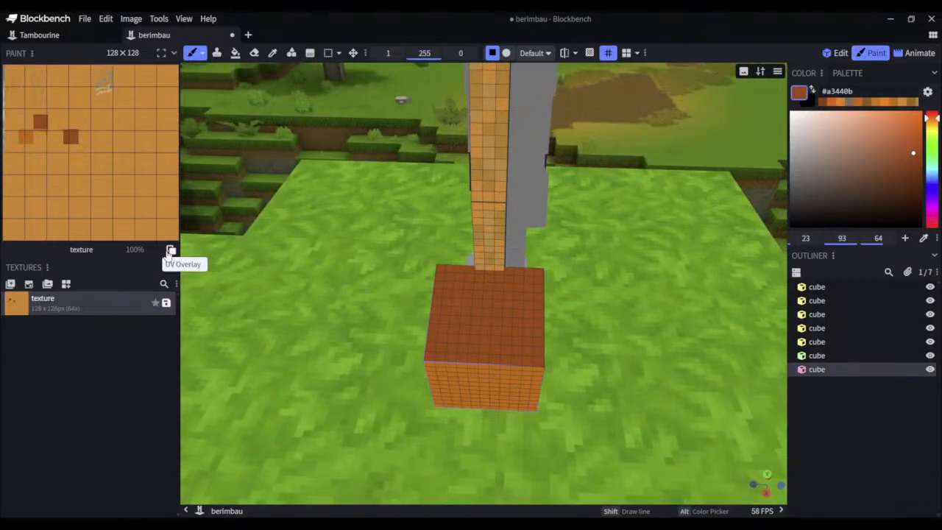
{"action": "left_click", "coordinate": [69, 136]}
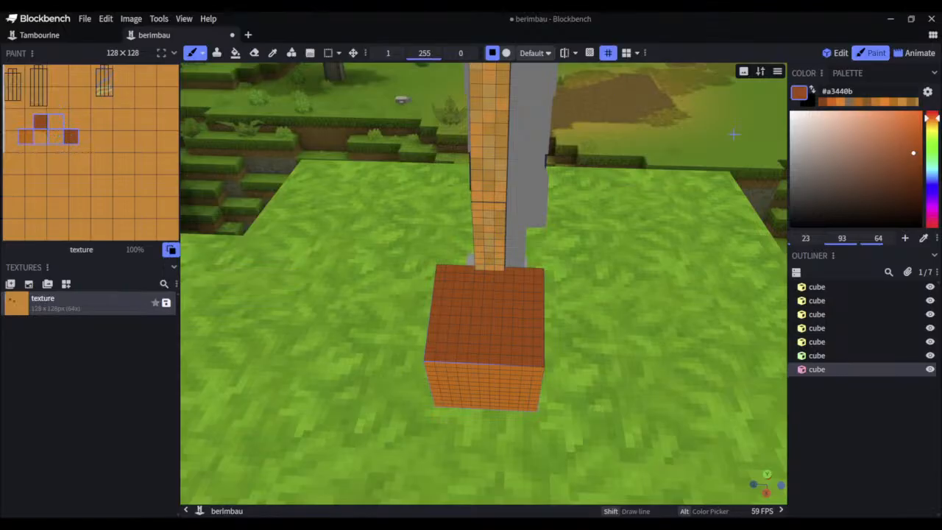
Switch the gourd cube to per-face UV and move its Up and Down faces onto the brown South face area
{"action": "left_click", "coordinate": [838, 52]}
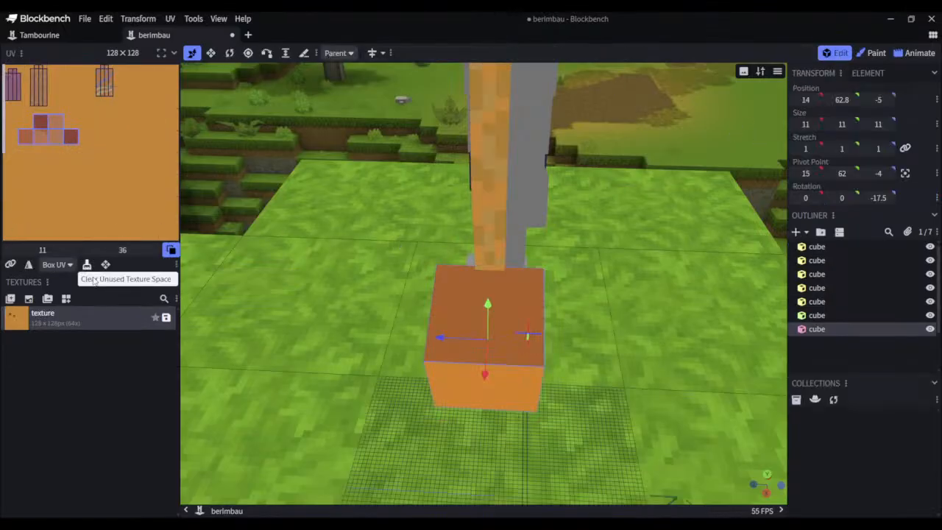
{"action": "left_click", "coordinate": [55, 265]}
{"action": "left_click", "coordinate": [63, 275]}
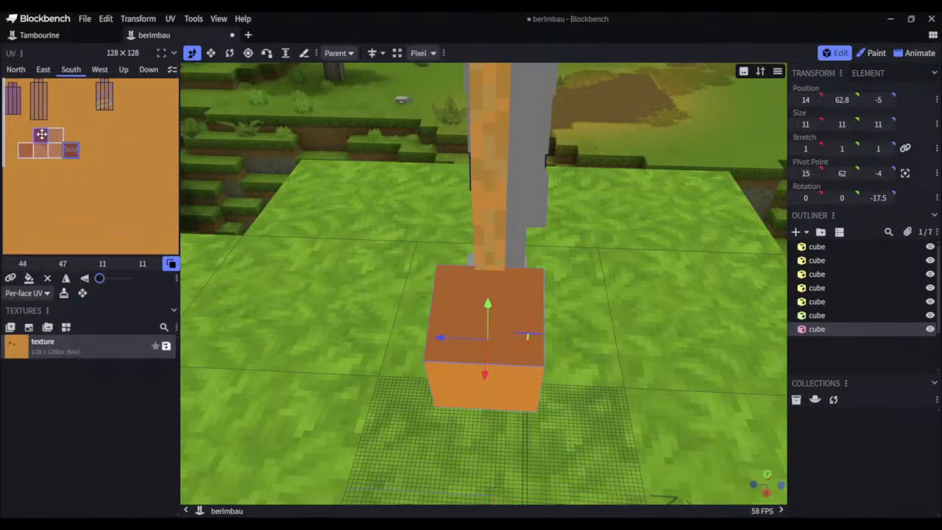
{"action": "left_click_drag", "start_coordinate": [41, 136], "coordinate": [71, 150]}
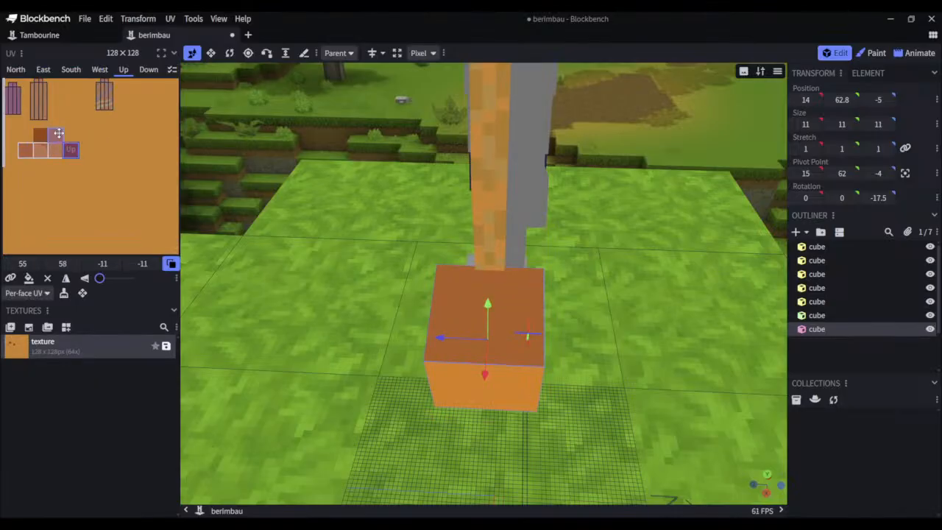
{"action": "left_click_drag", "start_coordinate": [59, 134], "coordinate": [72, 150]}
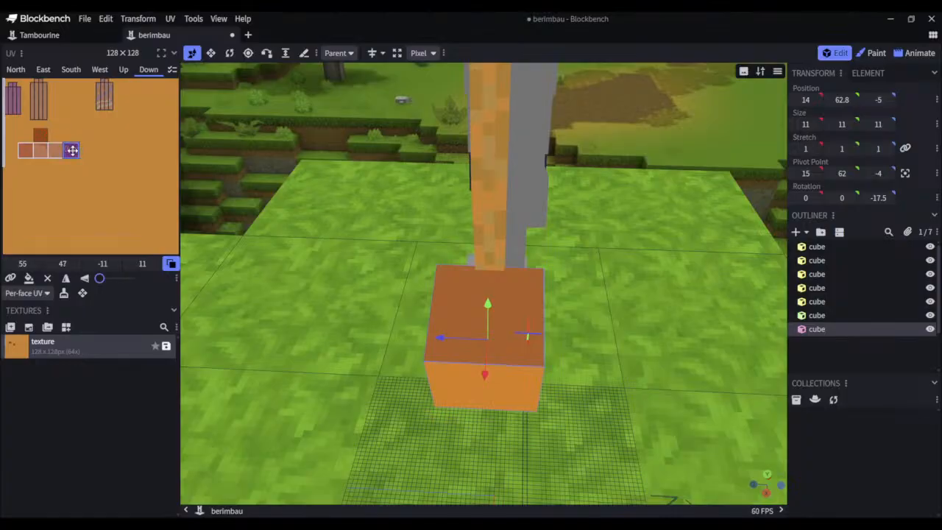
Move the gourd cube's East face UV onto the brown South face area and view that side of the cube
{"action": "left_click_drag", "start_coordinate": [249, 206], "coordinate": [186, 149]}
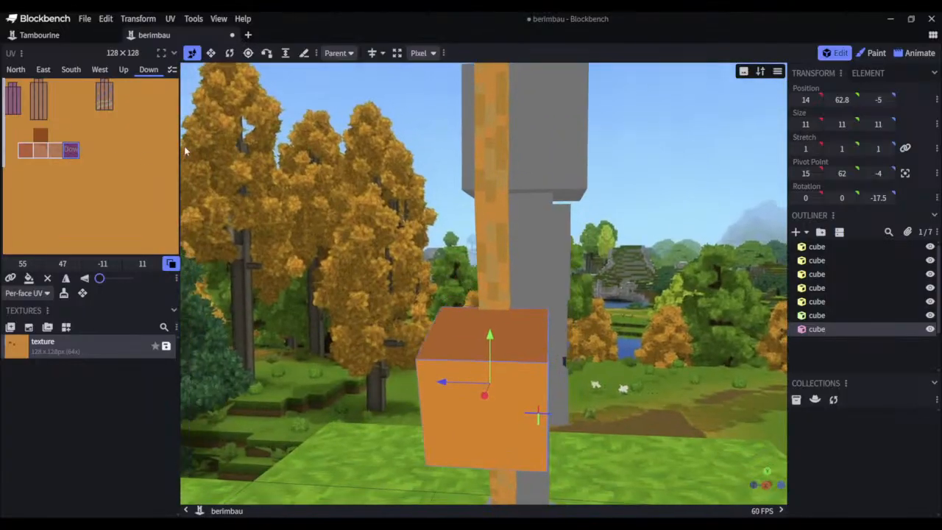
{"action": "left_click_drag", "start_coordinate": [32, 150], "coordinate": [70, 151]}
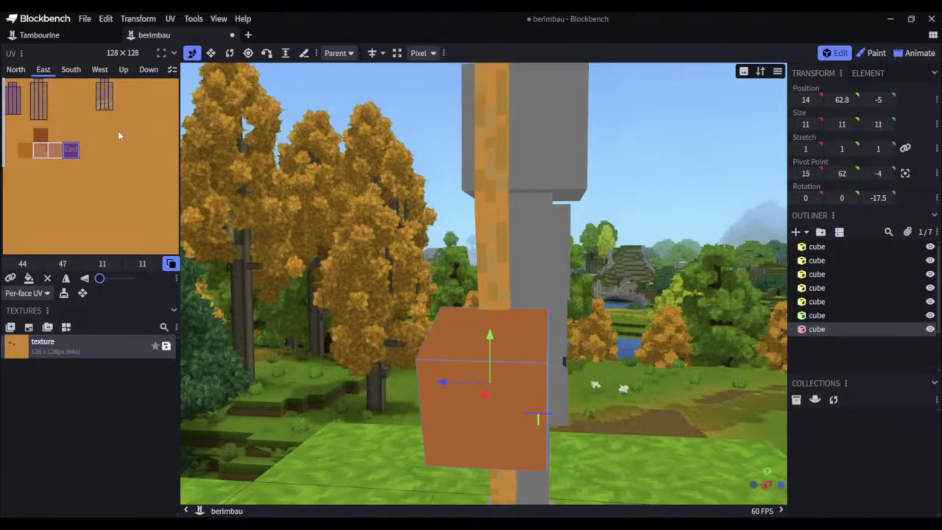
{"action": "left_click_drag", "start_coordinate": [206, 178], "coordinate": [173, 164]}
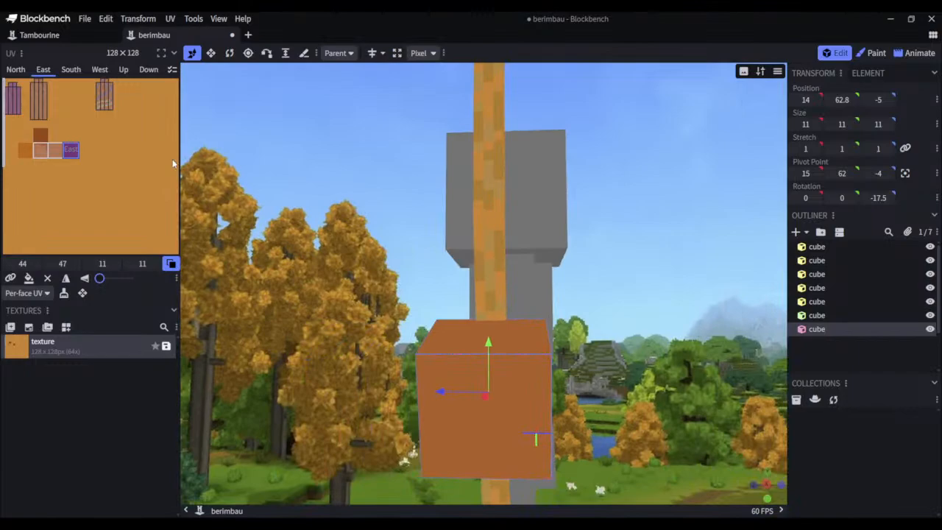
Pull the overlapping Down and East face UVs apart, and place the Up and Down faces back on the brown South area
{"action": "left_click", "coordinate": [52, 149]}
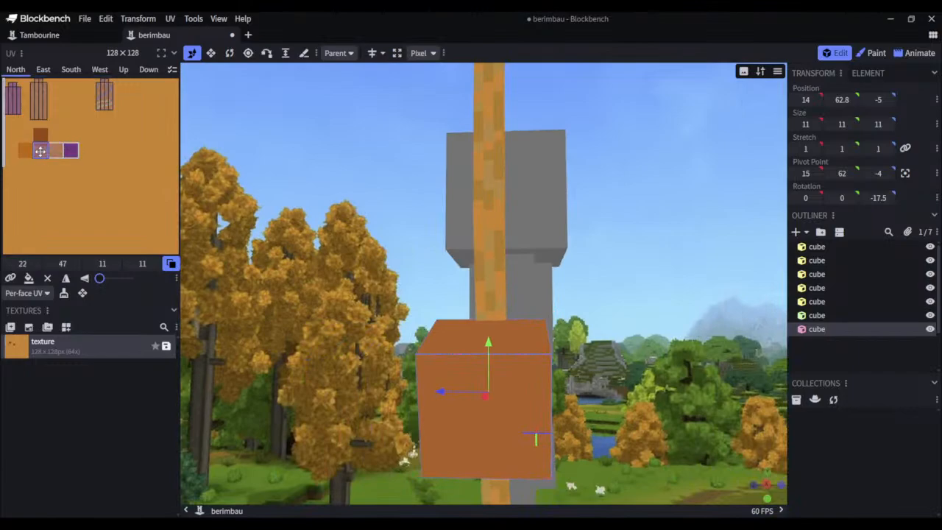
{"action": "left_click_drag", "start_coordinate": [69, 150], "coordinate": [112, 189]}
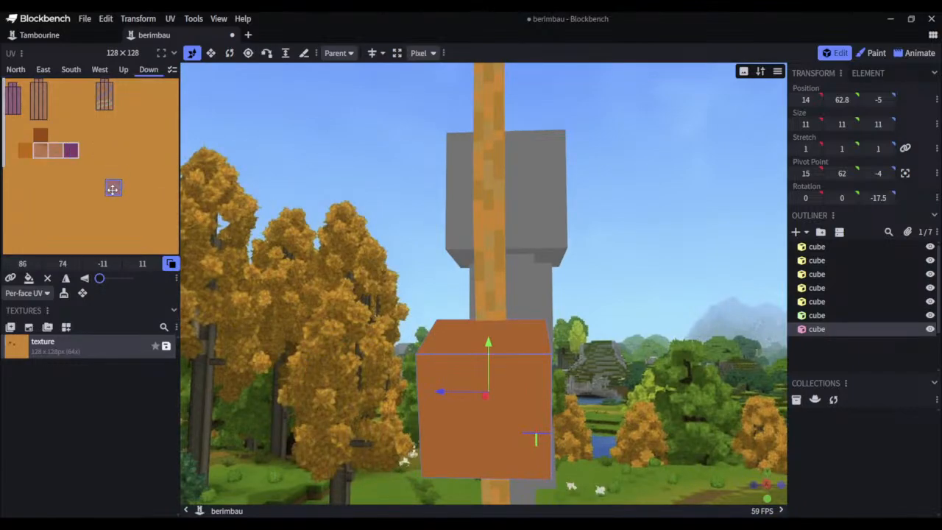
{"action": "mouse_move", "coordinate": [73, 150]}
{"action": "left_mouse_down"}
{"action": "mouse_move", "coordinate": [106, 149]}
{"action": "mouse_move", "coordinate": [88, 181]}
{"action": "mouse_move", "coordinate": [74, 169]}
{"action": "mouse_move", "coordinate": [63, 175]}
{"action": "mouse_move", "coordinate": [84, 176]}
{"action": "mouse_move", "coordinate": [72, 152]}
{"action": "left_mouse_up"}
{"action": "left_click_drag", "start_coordinate": [108, 188], "coordinate": [98, 155]}
{"action": "left_click", "coordinate": [70, 151]}
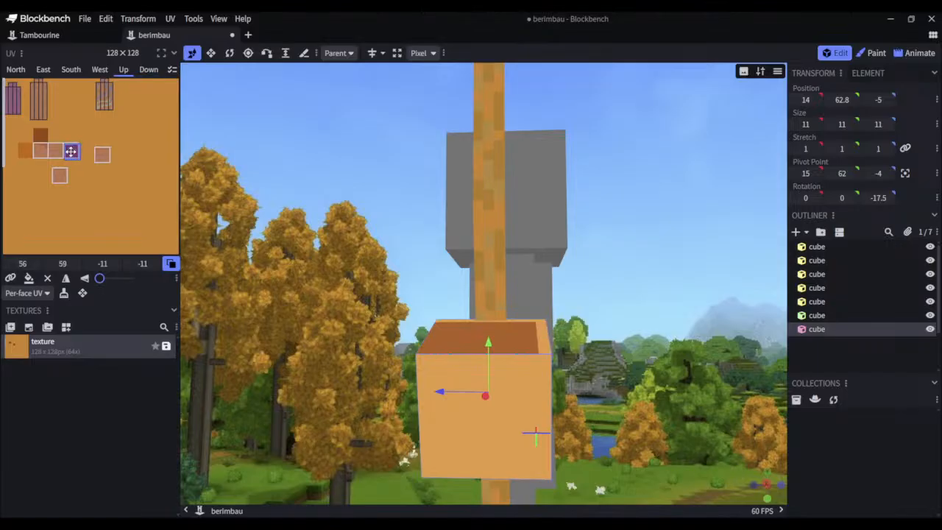
{"action": "left_click_drag", "start_coordinate": [98, 155], "coordinate": [72, 151]}
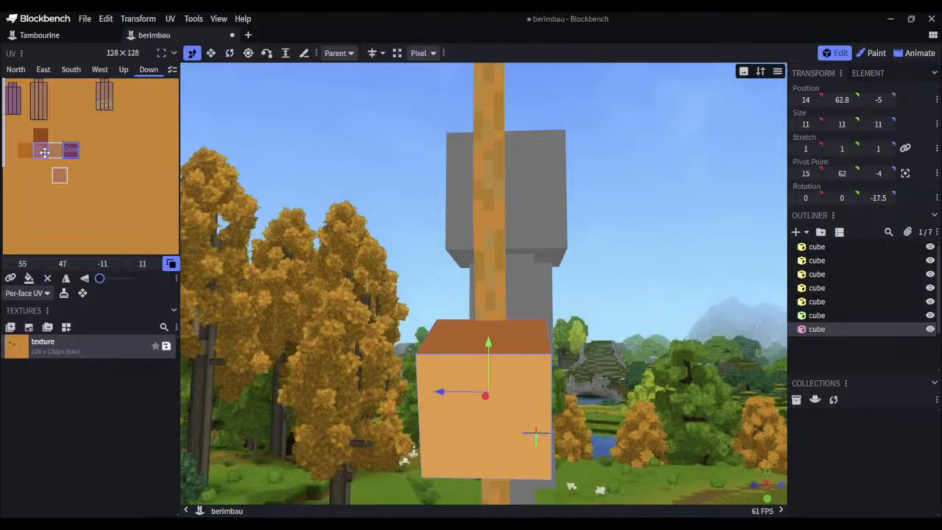
Move the North and West face UVs onto the brown South area and the East face UV onto the other brown square at 22, 36
{"action": "left_click_drag", "start_coordinate": [44, 153], "coordinate": [111, 174]}
{"action": "left_click_drag", "start_coordinate": [285, 193], "coordinate": [368, 214]}
{"action": "left_click_drag", "start_coordinate": [58, 176], "coordinate": [39, 134]}
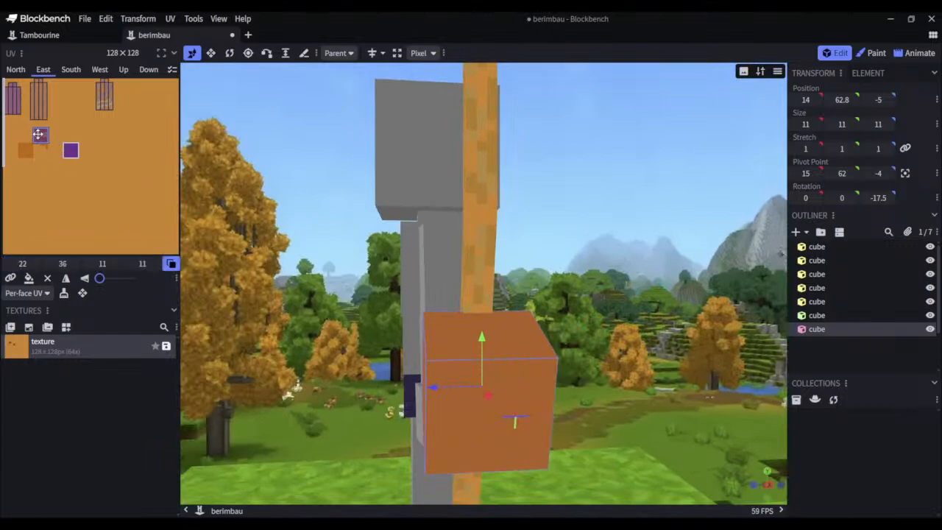
Inspect the recoloured gourd cube and the whole berimbau from several sides and distances, and save the project
{"action": "left_click_drag", "start_coordinate": [264, 254], "coordinate": [319, 292]}
{"action": "left_click_drag", "start_coordinate": [600, 276], "coordinate": [472, 338]}
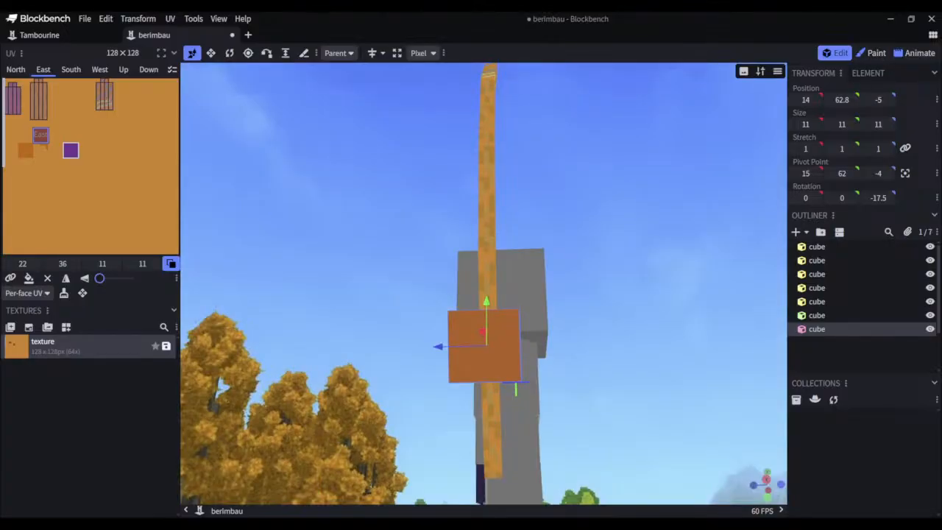
{"action": "left_click_drag", "start_coordinate": [707, 353], "coordinate": [679, 307]}
{"action": "scroll", "coordinate": [716, 331], "scroll_direction": "down", "scroll_amount": 5}
{"action": "scroll", "coordinate": [679, 306], "scroll_direction": "down", "scroll_amount": 4}
{"action": "scroll", "coordinate": [677, 305], "scroll_direction": "up", "scroll_amount": 3}
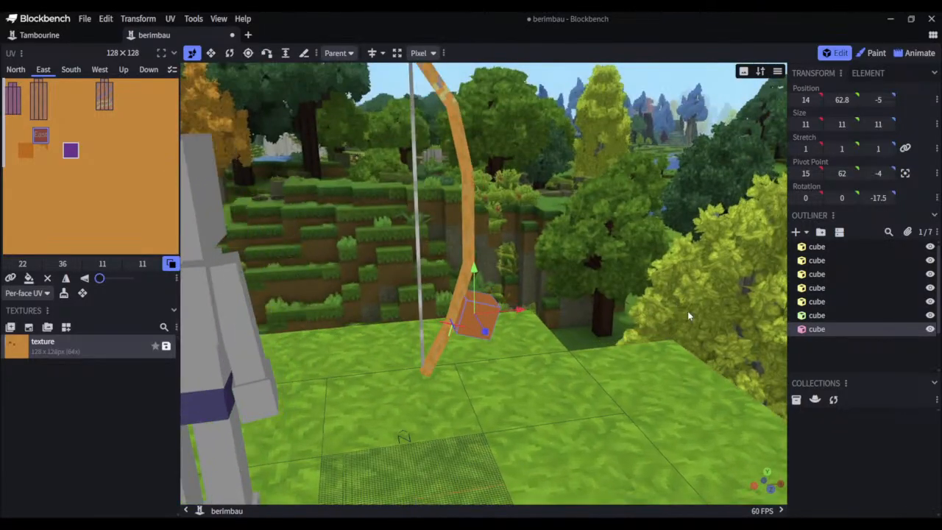
{"action": "left_click_drag", "start_coordinate": [619, 243], "coordinate": [646, 249]}
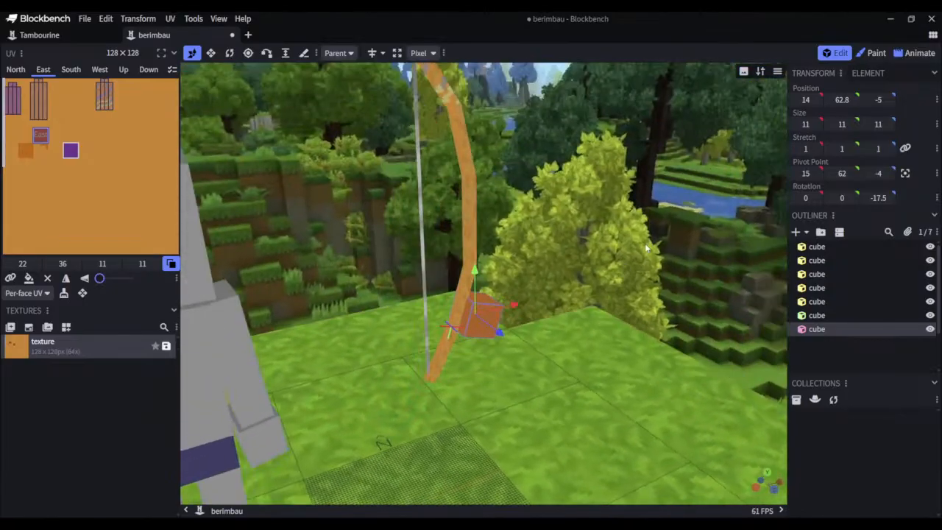
{"action": "left_click_drag", "start_coordinate": [556, 241], "coordinate": [501, 326]}
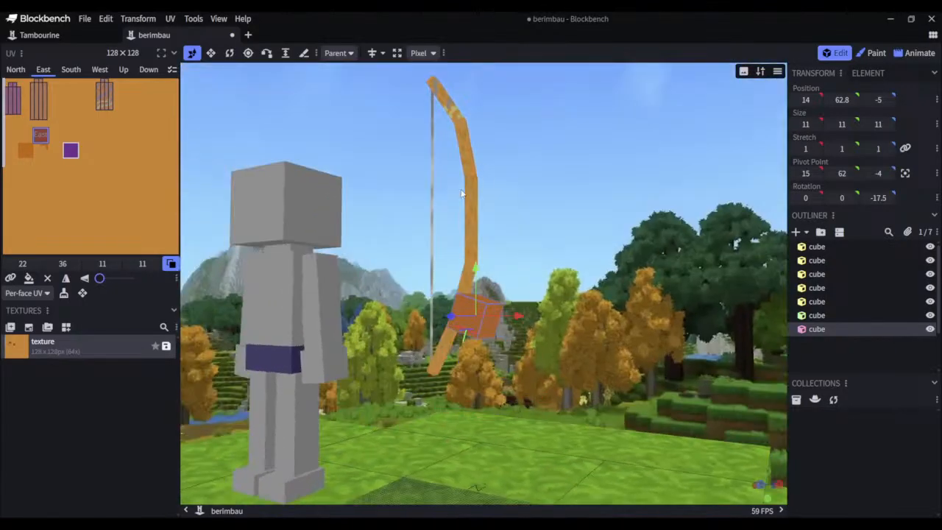
{"action": "left_click_drag", "start_coordinate": [558, 297], "coordinate": [482, 322]}
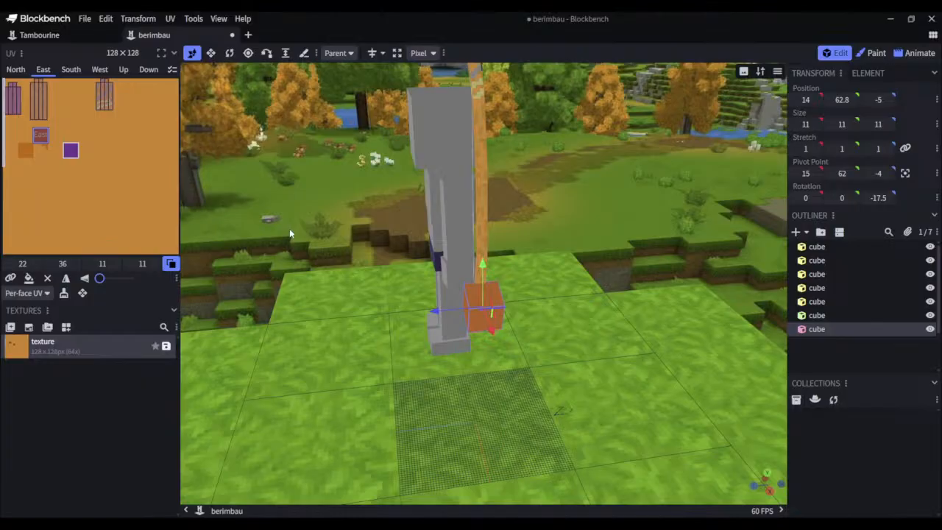
{"action": "key", "text": "ctrl+s"}
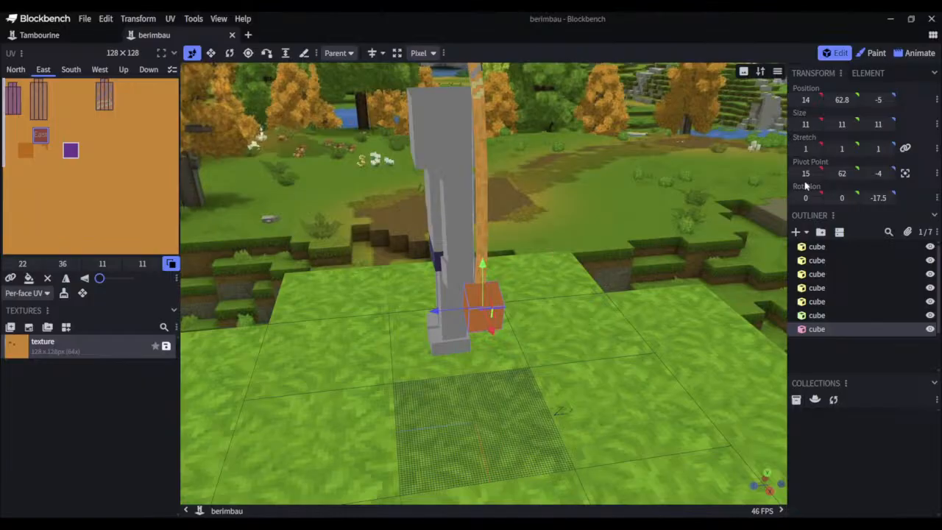